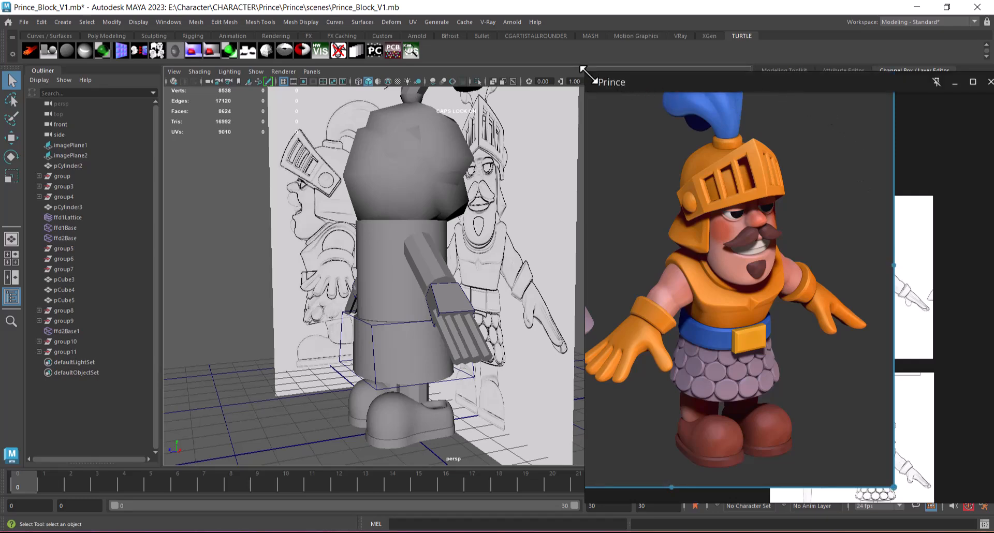
# Step: Shrink the Prince reference window, frame the coloured knight and line drawings in it, and place it over the Outliner
pyautogui.scroll(-3, 683, 219)
pyautogui.scroll(1, 625, 89)
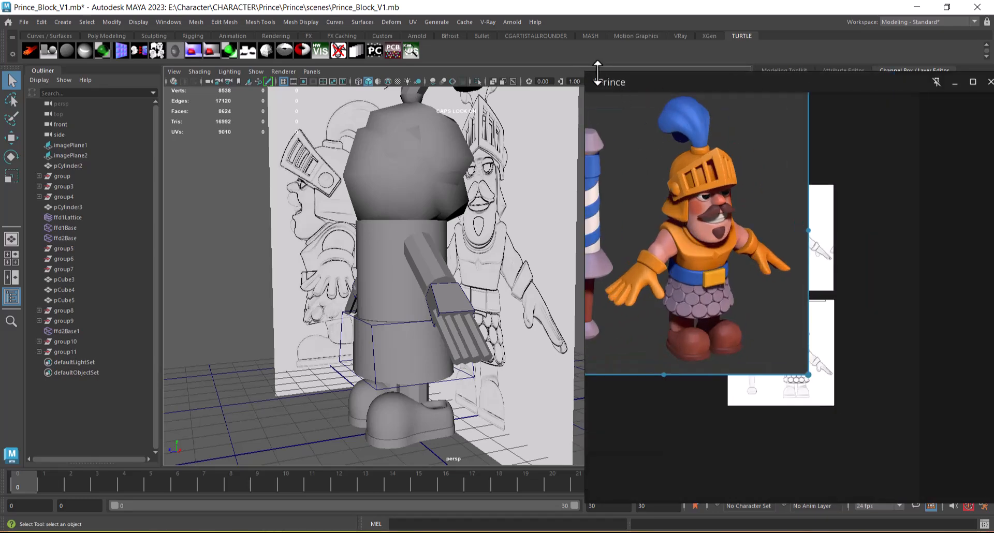
pyautogui.moveTo(586, 73); pyautogui.dragTo(539, 158)
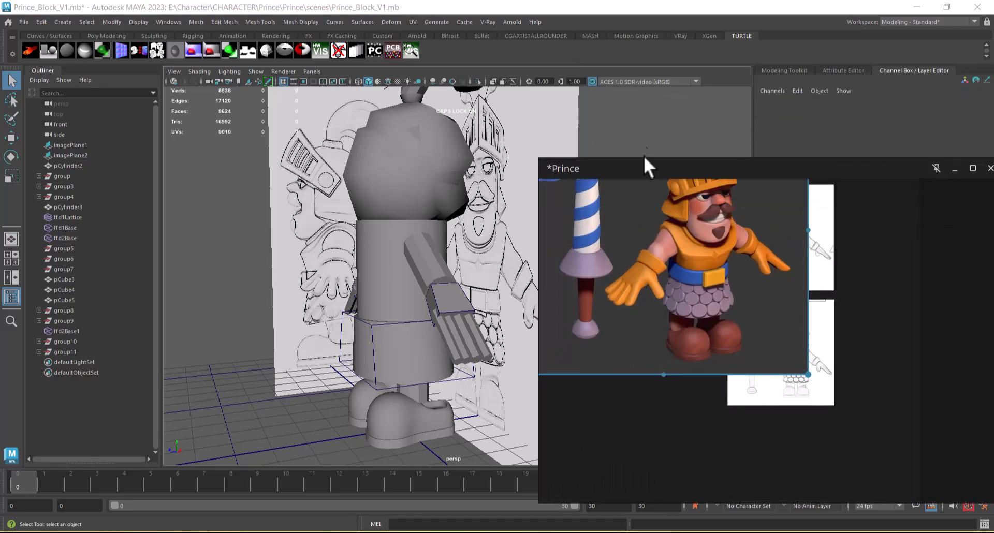
pyautogui.moveTo(642, 165); pyautogui.dragTo(644, 38)
pyautogui.moveTo(535, 361); pyautogui.dragTo(570, 236)
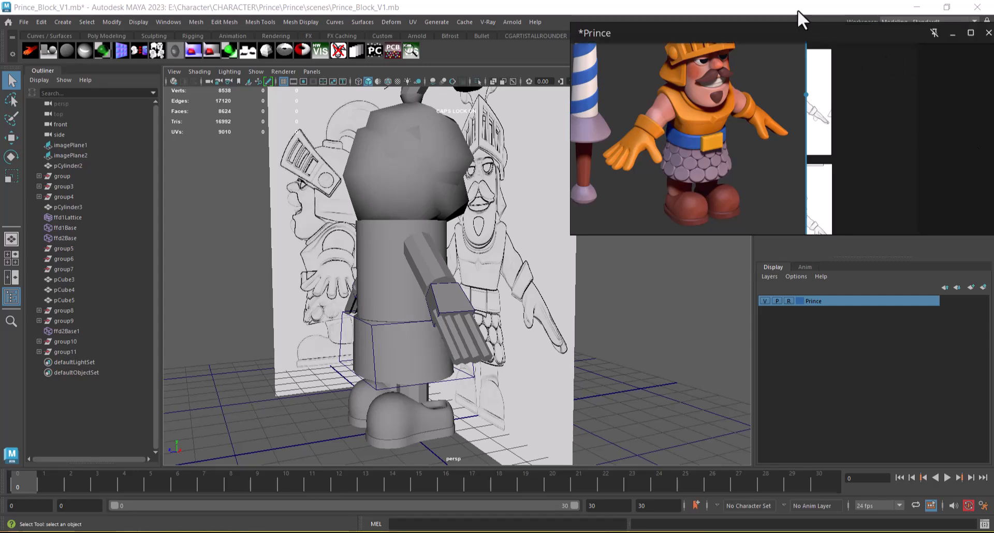
pyautogui.moveTo(796, 30); pyautogui.dragTo(761, 138)
pyautogui.moveTo(853, 169); pyautogui.dragTo(738, 169)
pyautogui.moveTo(661, 166); pyautogui.dragTo(716, 149)
pyautogui.moveTo(668, 231); pyautogui.dragTo(726, 219)
pyautogui.moveTo(613, 100); pyautogui.dragTo(215, 122)
# Step: Switch from the perspective view to the four-view layout and frame the character in the front and side views
pyautogui.keyDown('alt'); pyautogui.moveTo(672, 315); pyautogui.dragTo(658, 333); pyautogui.keyUp('alt')
pyautogui.keyDown('alt'); pyautogui.moveTo(659, 332); pyautogui.dragTo(664, 335, button='middle'); pyautogui.keyUp('alt')
pyautogui.keyDown('alt'); pyautogui.moveTo(664, 335); pyautogui.dragTo(671, 343, button='right'); pyautogui.keyUp('alt')
pyautogui.keyDown('alt'); pyautogui.moveTo(672, 343); pyautogui.dragTo(689, 311); pyautogui.keyUp('alt')
pyautogui.keyDown('alt'); pyautogui.moveTo(689, 311); pyautogui.dragTo(661, 295, button='right'); pyautogui.keyUp('alt')
pyautogui.press('space')
pyautogui.keyDown('alt'); pyautogui.moveTo(376, 407); pyautogui.dragTo(379, 356, button='right'); pyautogui.keyUp('alt')
pyautogui.keyDown('alt'); pyautogui.moveTo(386, 460); pyautogui.dragTo(402, 395, button='middle'); pyautogui.keyUp('alt')
pyautogui.keyDown('alt'); pyautogui.moveTo(402, 395); pyautogui.dragTo(393, 362, button='right'); pyautogui.keyUp('alt')
pyautogui.keyDown('alt'); pyautogui.moveTo(617, 399); pyautogui.dragTo(615, 362, button='right'); pyautogui.keyUp('alt')
pyautogui.keyDown('alt'); pyautogui.moveTo(615, 360); pyautogui.dragTo(633, 351, button='middle'); pyautogui.keyUp('alt')
pyautogui.keyDown('alt'); pyautogui.moveTo(633, 350); pyautogui.dragTo(645, 390, button='right'); pyautogui.keyUp('alt')
# Step: Compare the torso, head and boot blockouts with the reference drawings in the front, side and perspective views
pyautogui.click(337, 424)
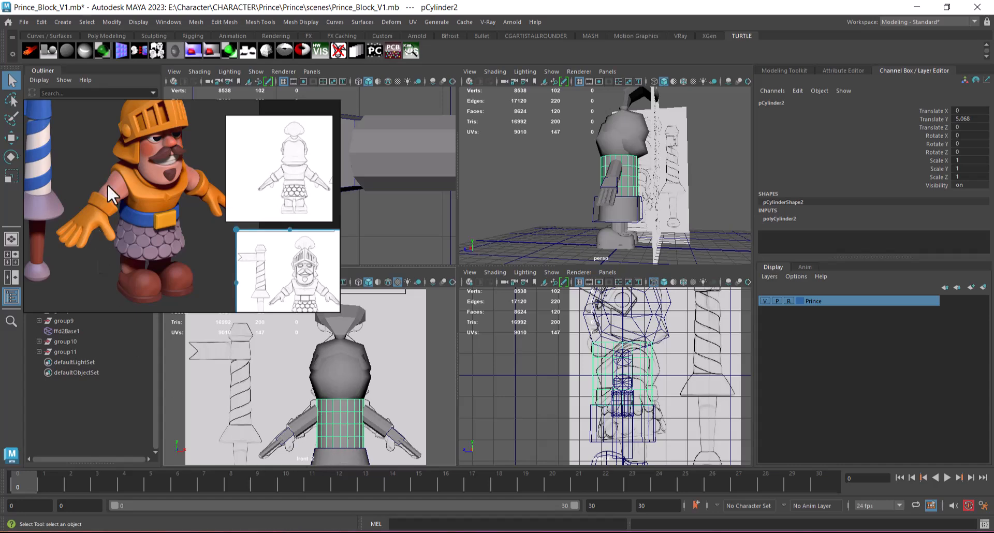
pyautogui.keyDown('alt'); pyautogui.moveTo(354, 374); pyautogui.dragTo(350, 386, button='middle'); pyautogui.keyUp('alt')
pyautogui.scroll(1, 351, 386)
pyautogui.click(351, 386)
pyautogui.scroll(3, 666, 365)
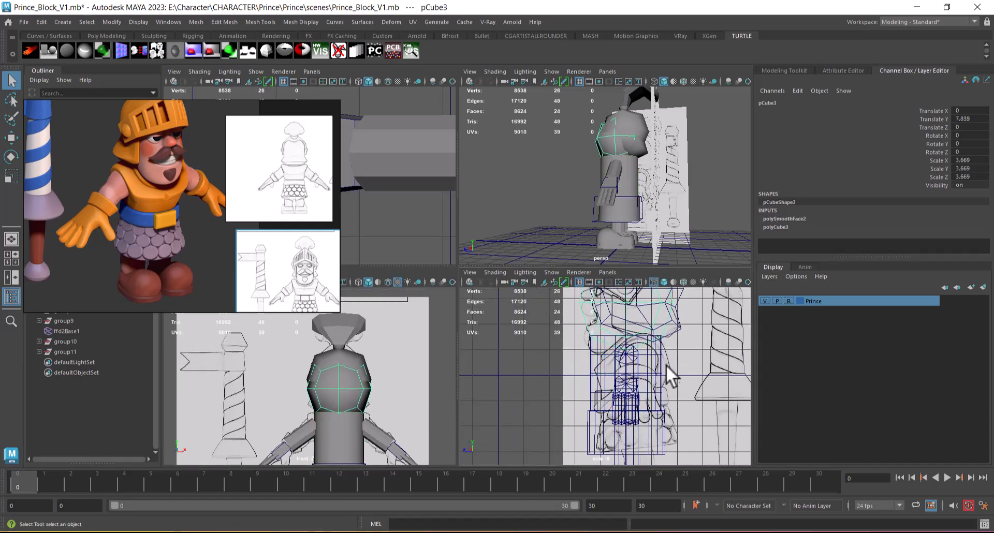
pyautogui.scroll(2, 667, 365)
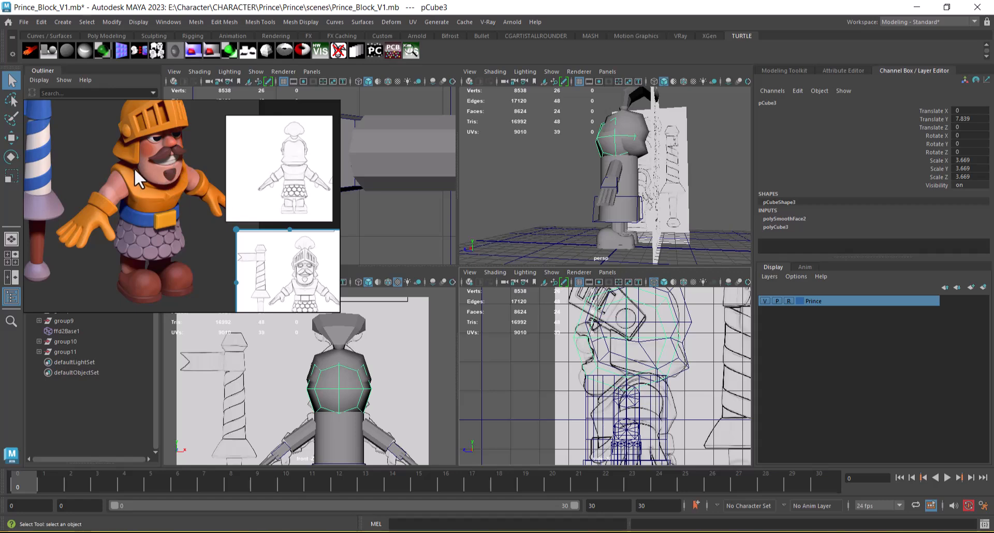
pyautogui.keyDown('alt'); pyautogui.moveTo(343, 444); pyautogui.dragTo(323, 382, button='middle'); pyautogui.keyUp('alt')
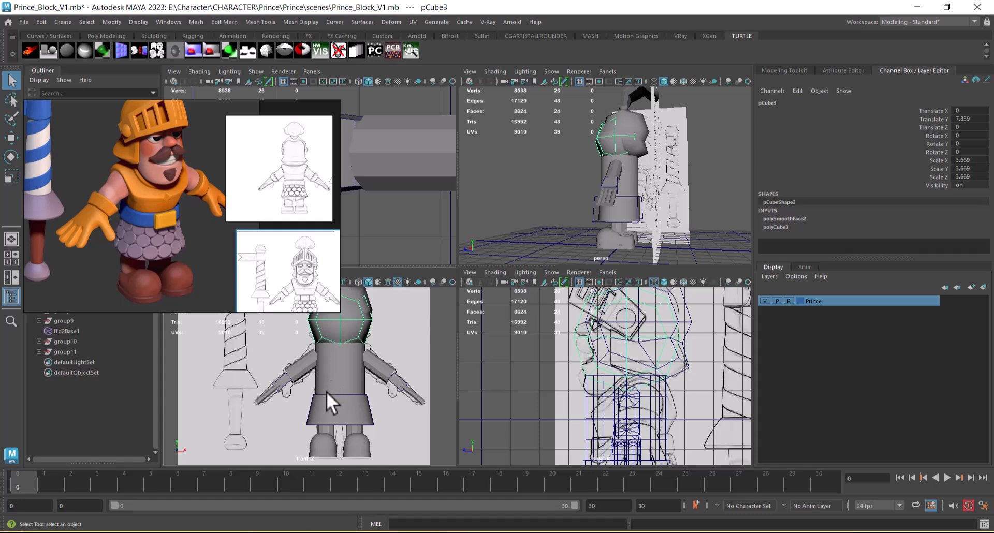
pyautogui.keyDown('alt'); pyautogui.moveTo(590, 200); pyautogui.dragTo(544, 345); pyautogui.keyUp('alt')
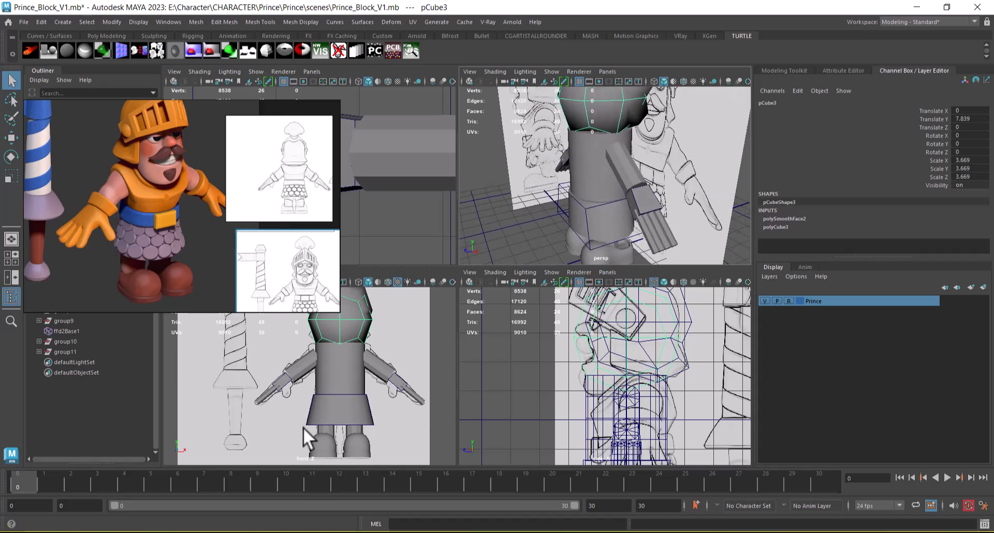
pyautogui.keyDown('alt'); pyautogui.moveTo(583, 424); pyautogui.dragTo(585, 342, button='middle'); pyautogui.keyUp('alt')
pyautogui.keyDown('alt'); pyautogui.moveTo(585, 342); pyautogui.dragTo(606, 427, button='right'); pyautogui.keyUp('alt')
pyautogui.keyDown('alt'); pyautogui.moveTo(606, 428); pyautogui.dragTo(634, 367, button='middle'); pyautogui.keyUp('alt')
pyautogui.keyDown('alt'); pyautogui.moveTo(634, 368); pyautogui.dragTo(651, 449, button='right'); pyautogui.keyUp('alt')
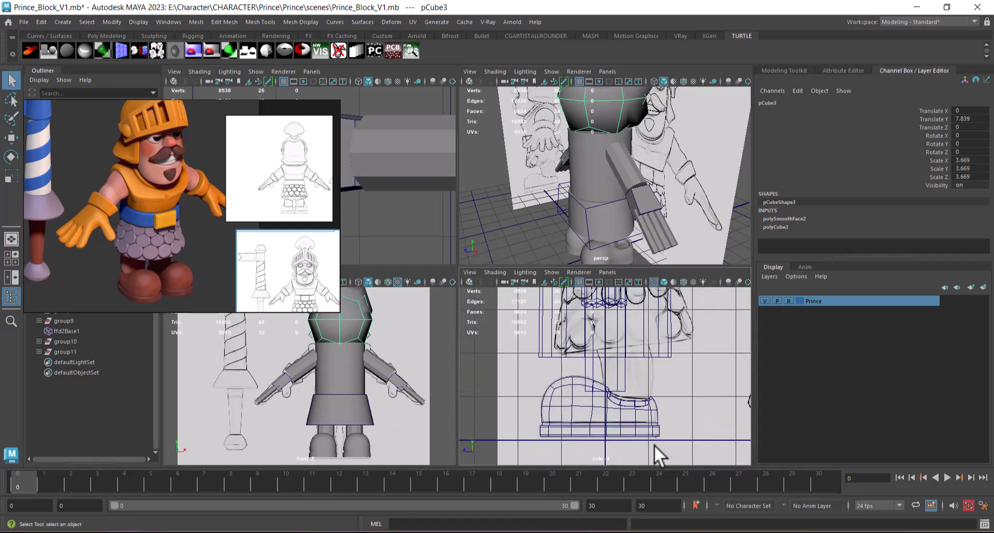
# Step: Move the leg cylinder to Translate Y 1.957 and Translate Z -0.606, placing it over the boot opening
pyautogui.click(628, 392)
pyautogui.click(619, 395)
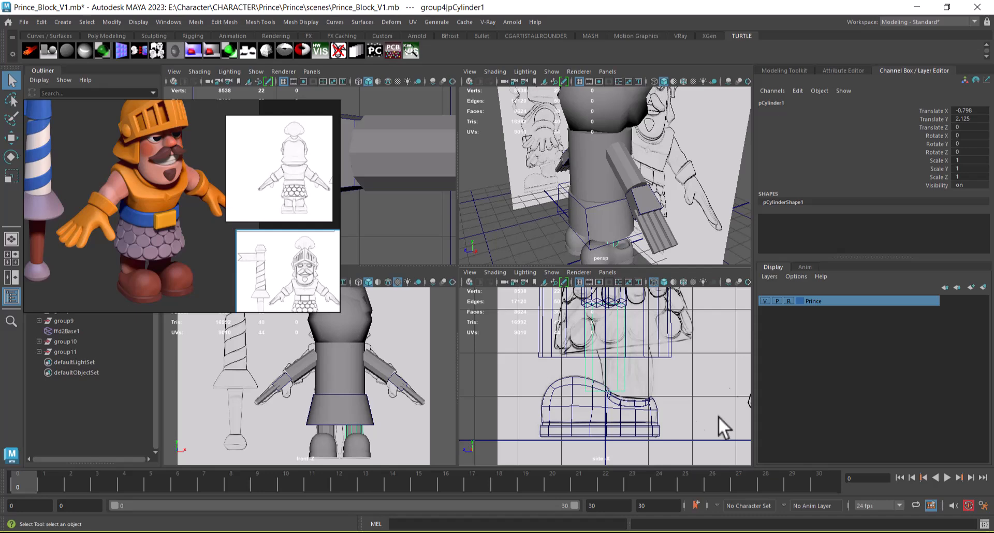
pyautogui.moveTo(660, 410)
pyautogui.keyDown('alt'); pyautogui.mouseDown(button='middle')
pyautogui.moveTo(599, 395)
pyautogui.moveTo(573, 366)
pyautogui.mouseUp(button='middle'); pyautogui.keyUp('alt')
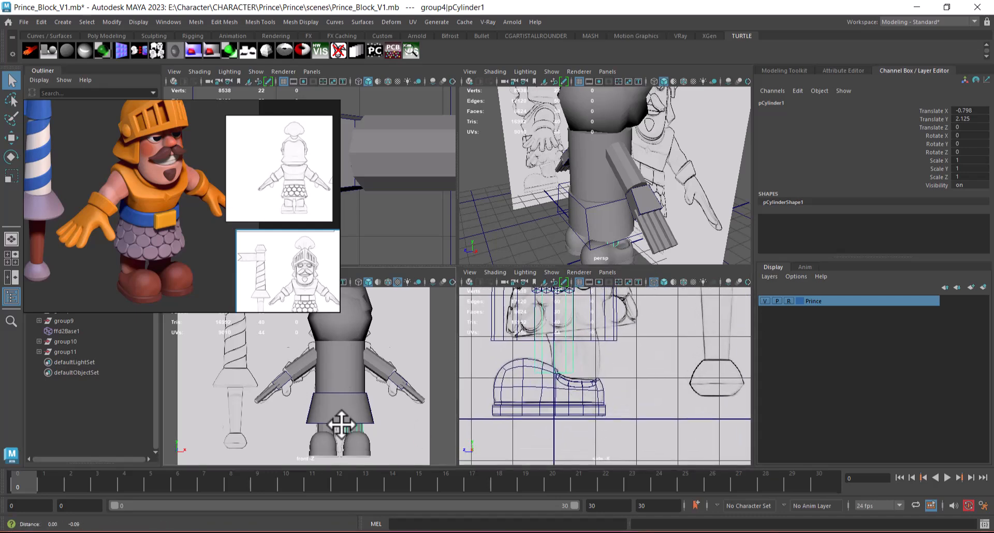
pyautogui.keyDown('alt'); pyautogui.moveTo(340, 428); pyautogui.dragTo(336, 387, button='middle'); pyautogui.keyUp('alt')
pyautogui.keyDown('alt'); pyautogui.moveTo(582, 354); pyautogui.dragTo(614, 391, button='right'); pyautogui.keyUp('alt')
pyautogui.press('w')
pyautogui.scroll(-5, 597, 389)
pyautogui.keyDown('alt'); pyautogui.moveTo(667, 408); pyautogui.dragTo(589, 404, button='right'); pyautogui.keyUp('alt')
pyautogui.keyDown('alt'); pyautogui.moveTo(589, 403); pyautogui.dragTo(596, 377, button='middle'); pyautogui.keyUp('alt')
pyautogui.moveTo(545, 347); pyautogui.dragTo(617, 304)
# Step: Delete the mirrored copy of the leg cylinder on the opposite side of the character
pyautogui.keyDown('alt'); pyautogui.moveTo(668, 213); pyautogui.dragTo(694, 121); pyautogui.keyUp('alt')
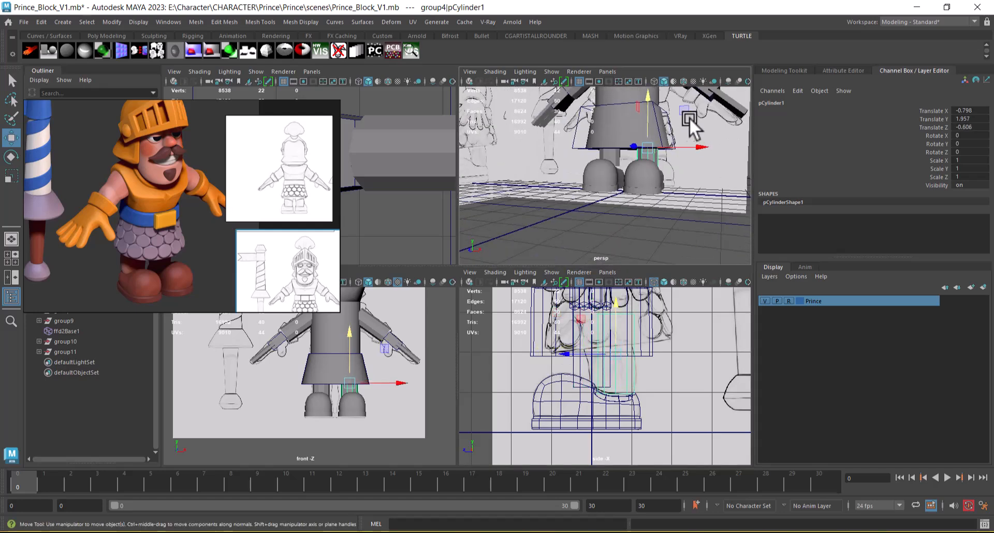
pyautogui.keyDown('alt'); pyautogui.moveTo(694, 120); pyautogui.dragTo(631, 164, button='right'); pyautogui.keyUp('alt')
pyautogui.keyDown('alt'); pyautogui.moveTo(631, 164); pyautogui.dragTo(642, 129); pyautogui.keyUp('alt')
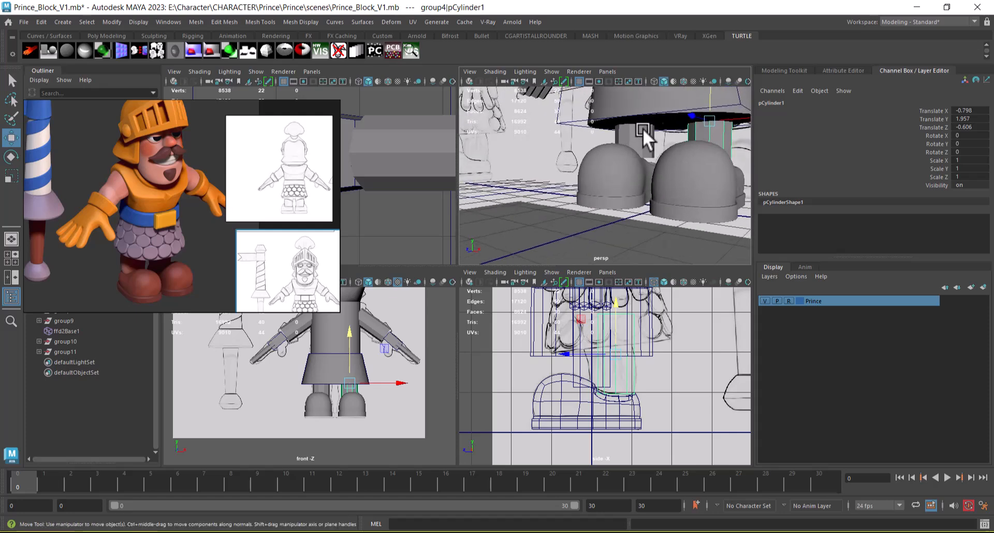
pyautogui.click(632, 143)
pyautogui.press('Delete')
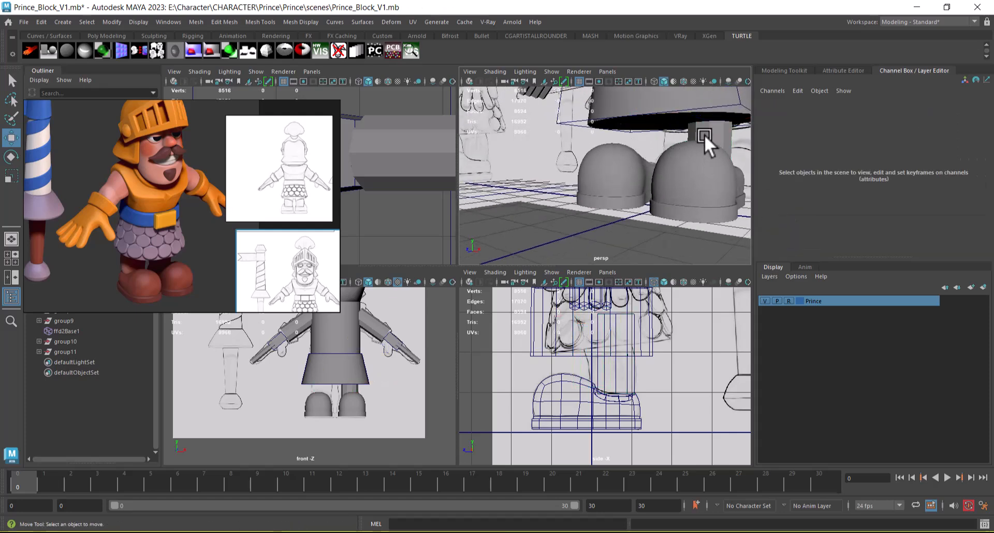
# Step: Examine the remaining leg cylinder and the skirt against the side drawing and the coloured reference
pyautogui.click(706, 137)
pyautogui.scroll(5, 609, 409)
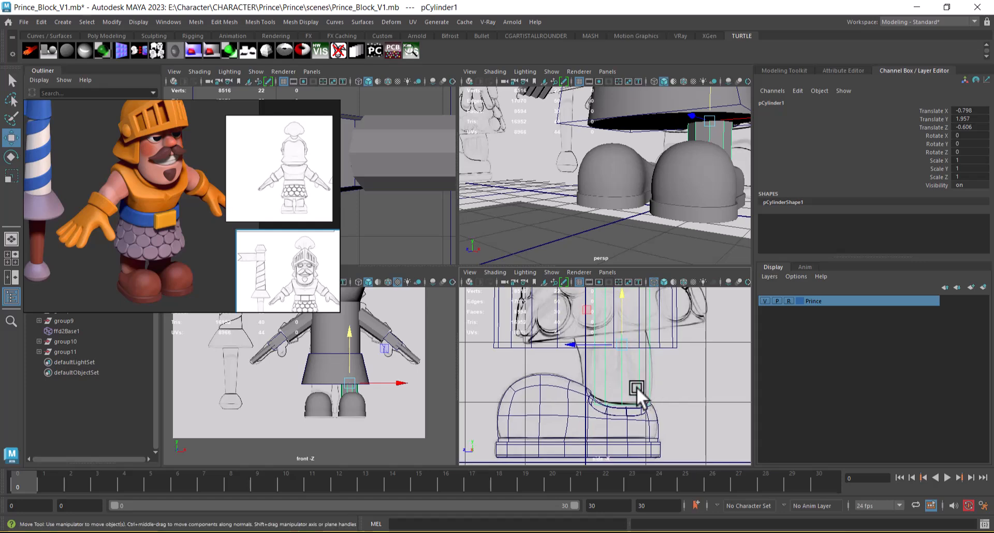
pyautogui.moveTo(193, 234); pyautogui.dragTo(185, 212, button='middle')
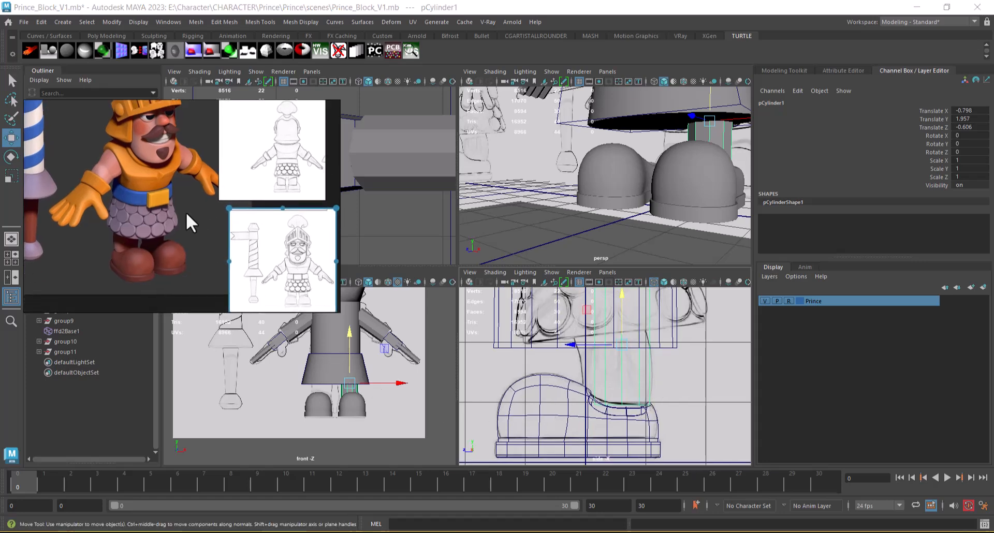
pyautogui.scroll(-4, 624, 404)
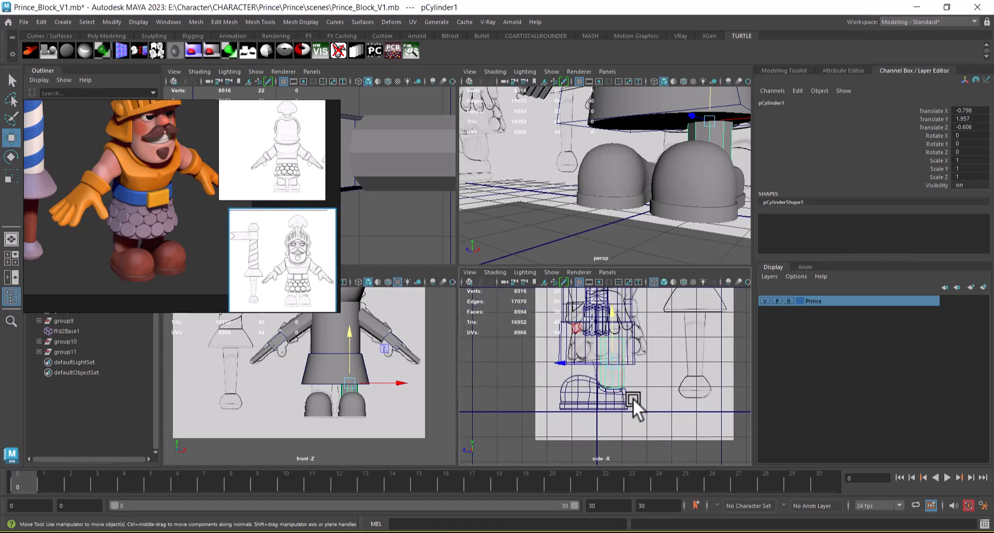
pyautogui.moveTo(616, 393); pyautogui.dragTo(613, 357)
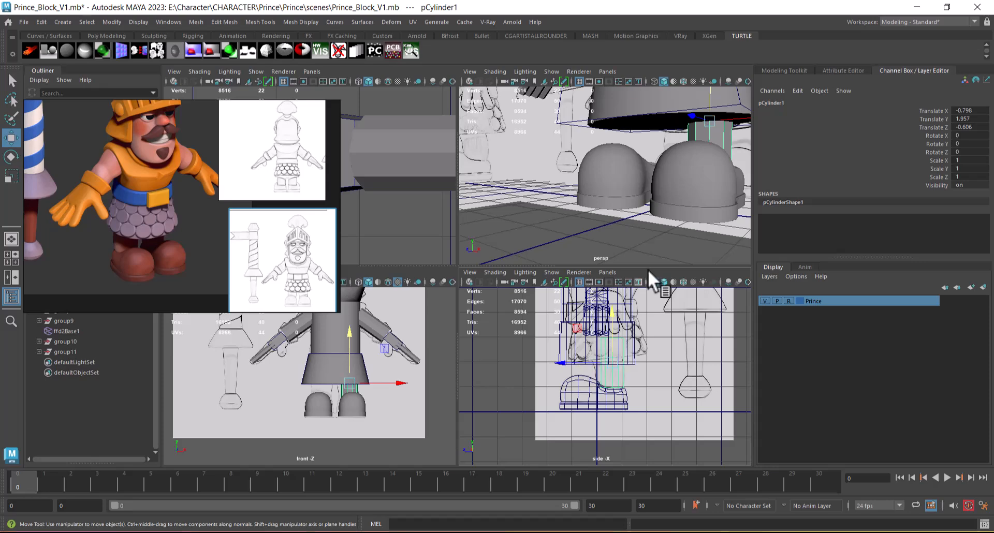
pyautogui.keyDown('alt'); pyautogui.moveTo(683, 169); pyautogui.dragTo(670, 206, button='middle'); pyautogui.keyUp('alt')
pyautogui.keyDown('alt'); pyautogui.moveTo(670, 210); pyautogui.dragTo(643, 166, button='right'); pyautogui.keyUp('alt')
pyautogui.keyDown('alt'); pyautogui.moveTo(644, 175); pyautogui.dragTo(647, 197, button='middle'); pyautogui.keyUp('alt')
pyautogui.keyDown('alt'); pyautogui.moveTo(625, 191); pyautogui.dragTo(636, 198); pyautogui.keyUp('alt')
pyautogui.click(599, 159)
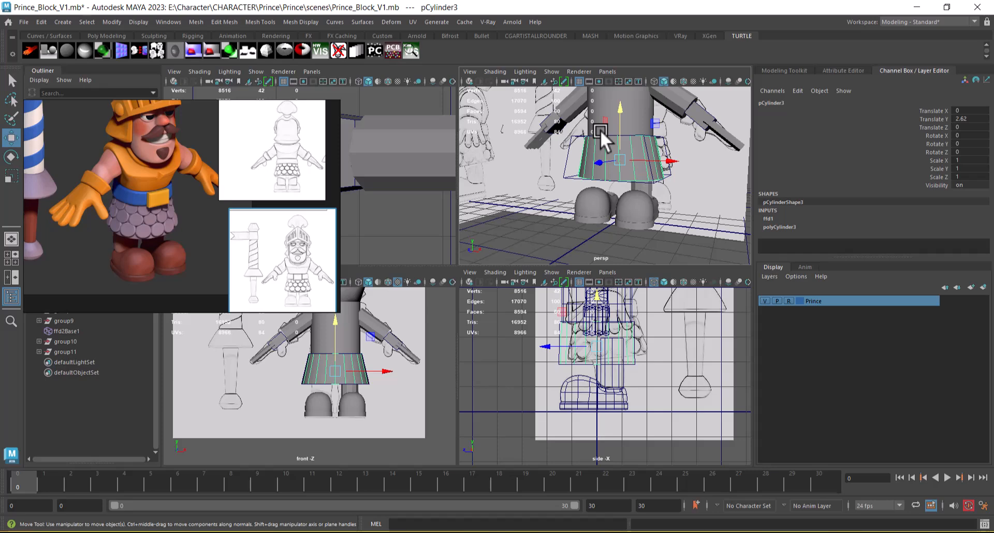
# Step: Switch to Chrome, search the cg artist all rounder YouTube channel for CHARACTER, and return to Maya
pyautogui.moveTo(492, 531)
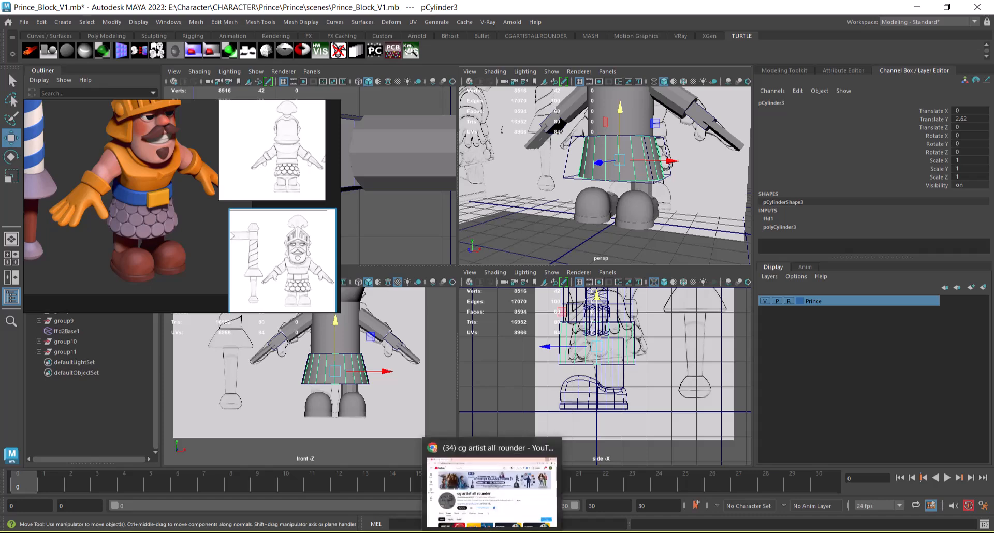
pyautogui.click(496, 506)
pyautogui.click(466, 428)
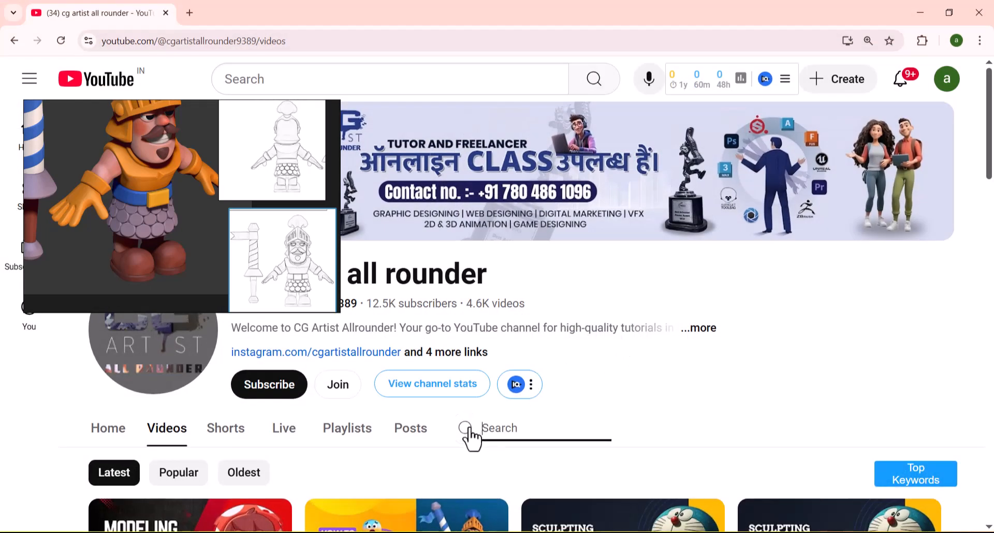
pyautogui.write('CHARA')
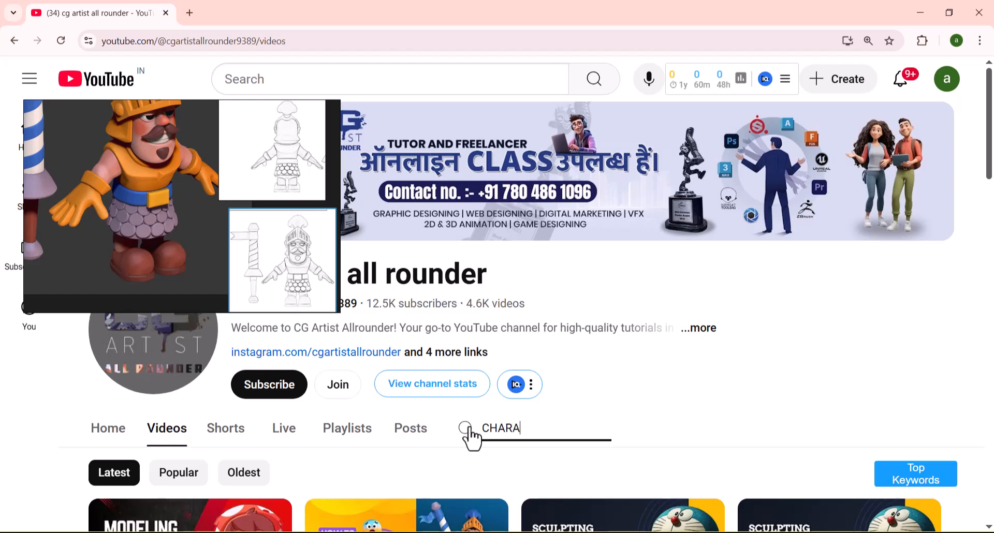
pyautogui.write('CTER')
pyautogui.press('Return')
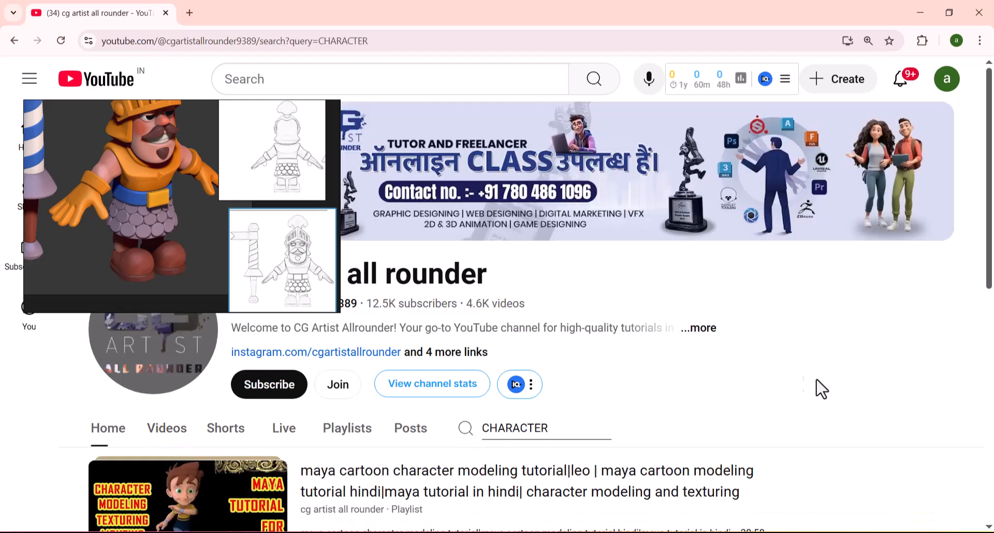
pyautogui.scroll(-2, 674, 414)
pyautogui.scroll(1, 473, 485)
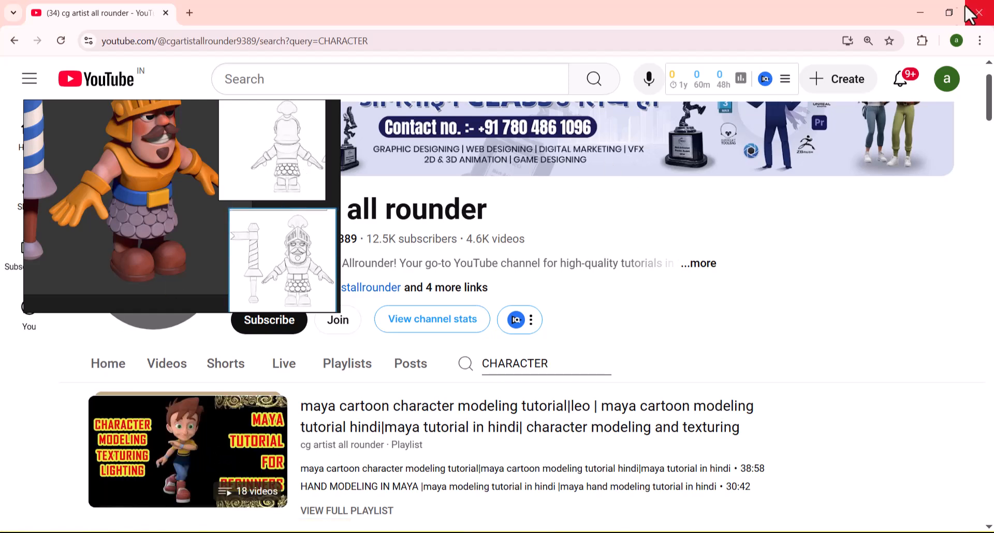
pyautogui.click(920, 13)
# Step: Deselect the skirt and select the remaining leg cylinder beneath it
pyautogui.keyDown('alt'); pyautogui.moveTo(657, 186); pyautogui.dragTo(631, 184); pyautogui.keyUp('alt')
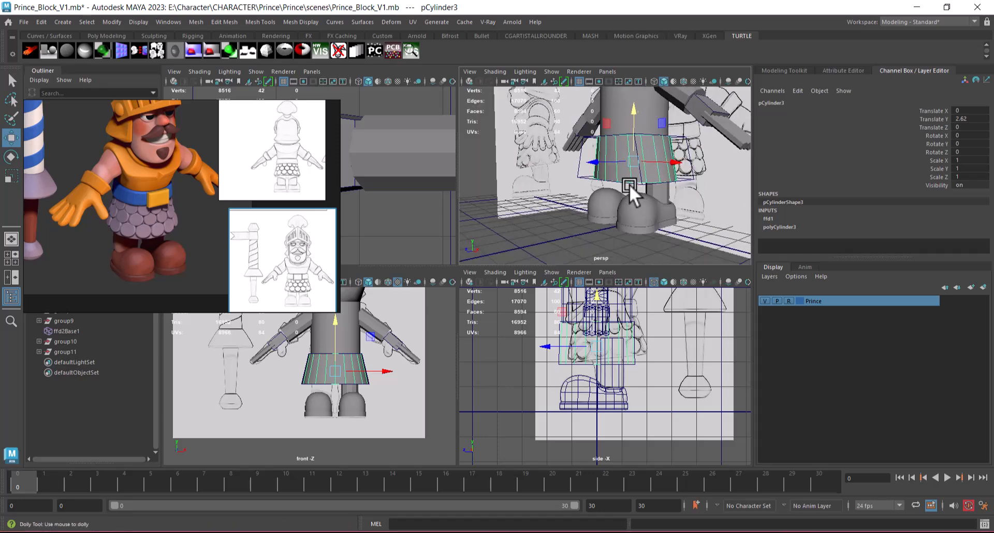
pyautogui.keyDown('alt'); pyautogui.moveTo(632, 184); pyautogui.dragTo(659, 199, button='right'); pyautogui.keyUp('alt')
pyautogui.keyDown('alt'); pyautogui.moveTo(658, 199); pyautogui.dragTo(654, 196); pyautogui.keyUp('alt')
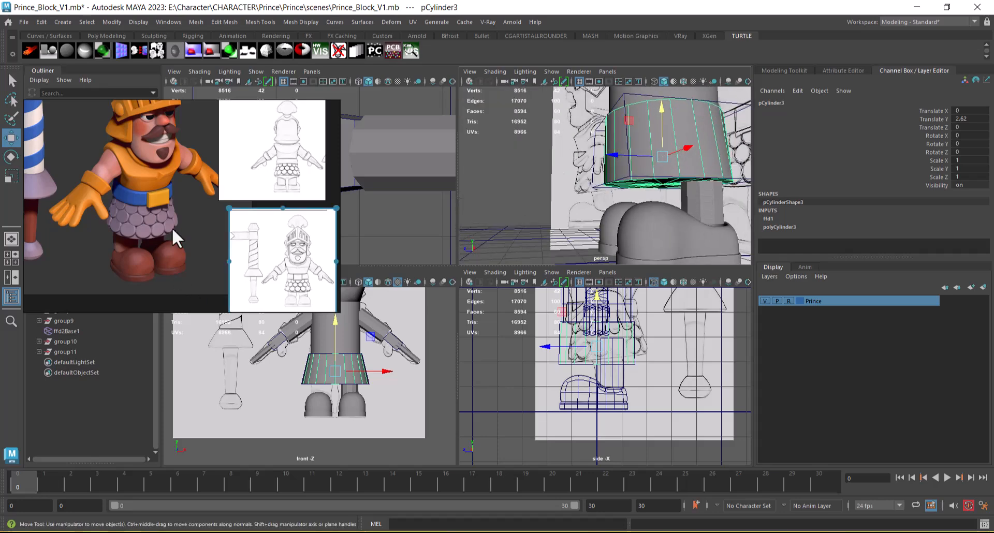
pyautogui.scroll(2, 664, 371)
pyautogui.scroll(3, 660, 425)
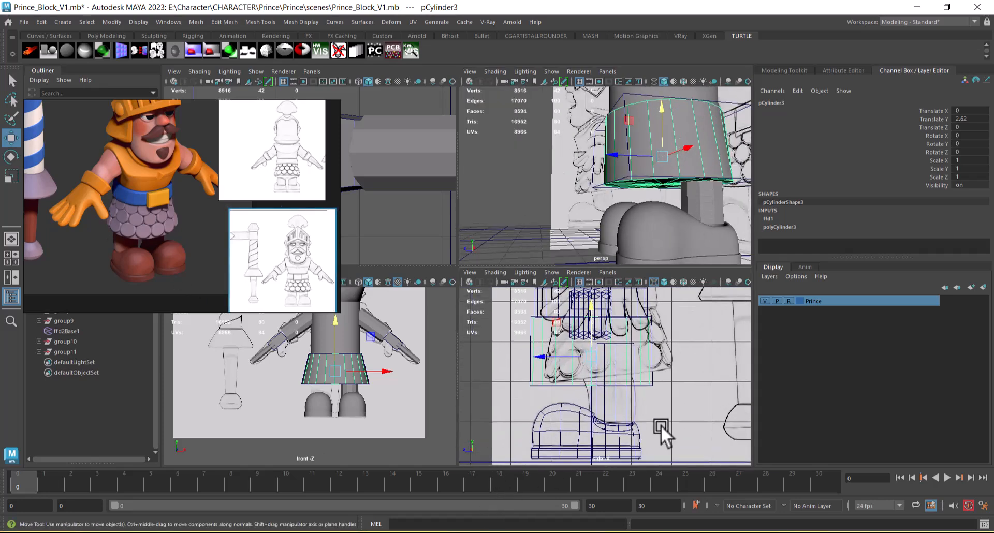
pyautogui.click(636, 367)
pyautogui.scroll(1, 652, 386)
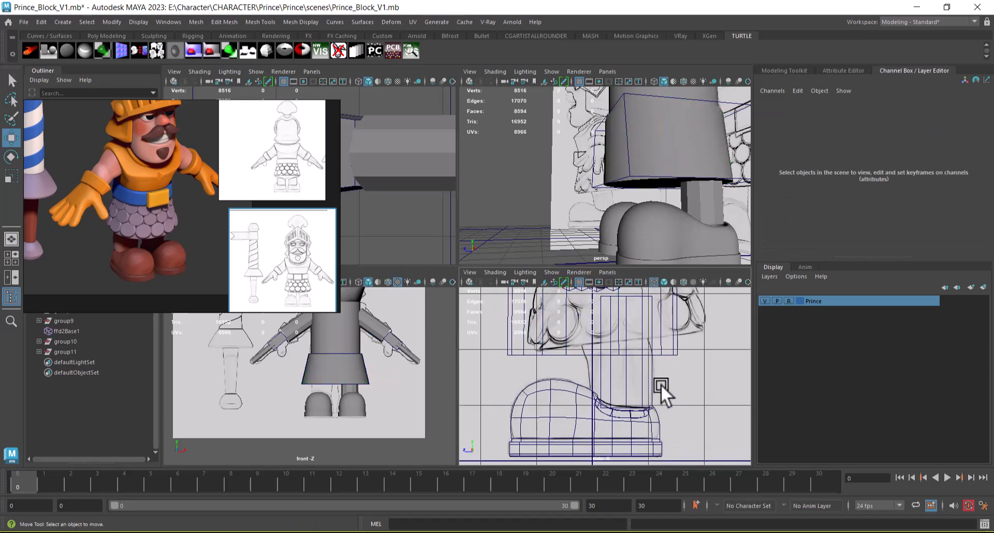
pyautogui.click(641, 387)
# Step: Examine how the leg cylinder meets the boot opening and the skirt in the perspective and side views
pyautogui.scroll(3, 652, 409)
pyautogui.scroll(-3, 645, 414)
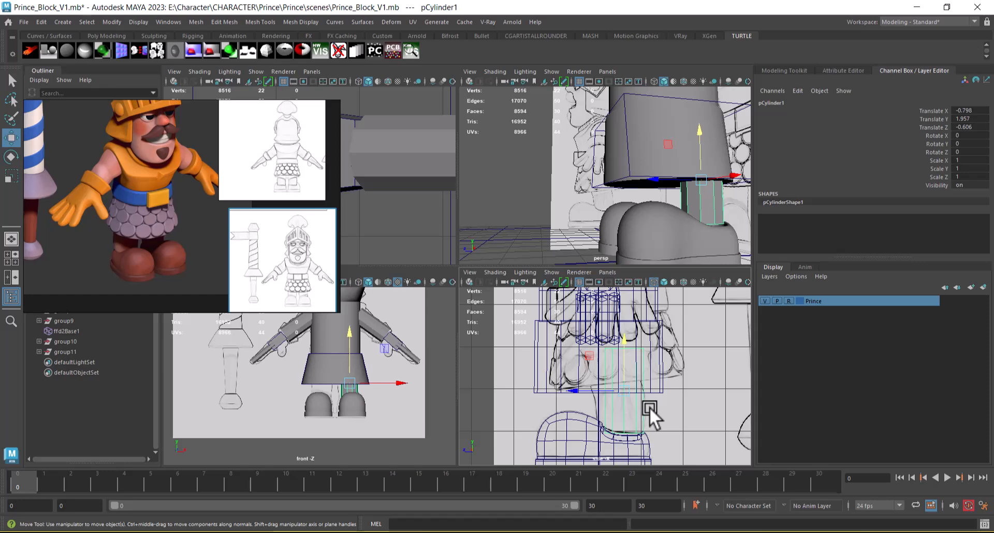
pyautogui.keyDown('alt'); pyautogui.moveTo(709, 168); pyautogui.dragTo(635, 180); pyautogui.keyUp('alt')
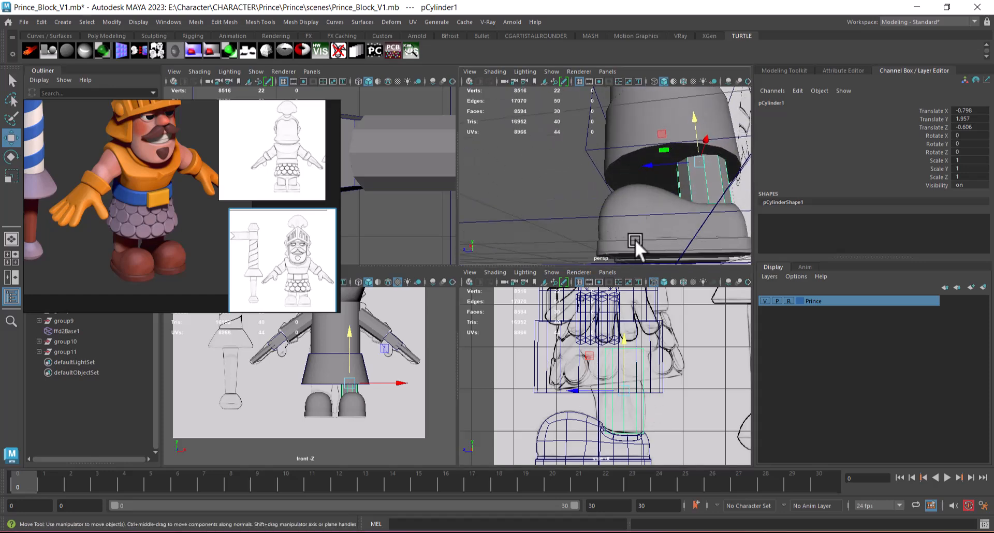
pyautogui.scroll(2, 642, 420)
pyautogui.keyDown('alt'); pyautogui.moveTo(648, 424); pyautogui.dragTo(645, 390, button='middle'); pyautogui.keyUp('alt')
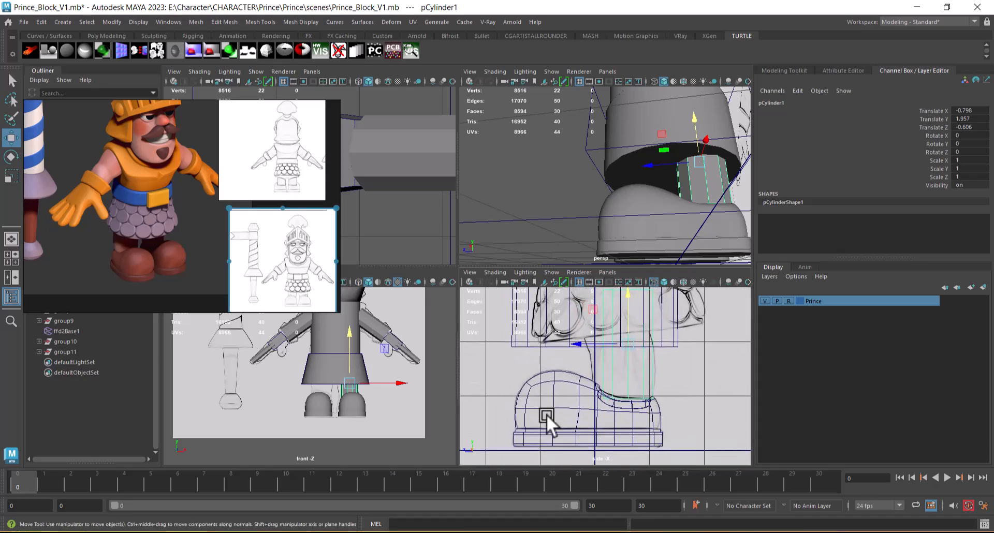
pyautogui.keyDown('alt'); pyautogui.moveTo(620, 362); pyautogui.dragTo(794, 305, button='right'); pyautogui.keyUp('alt')
pyautogui.keyDown('alt'); pyautogui.moveTo(645, 392); pyautogui.dragTo(635, 461, button='middle'); pyautogui.keyUp('alt')
pyautogui.keyDown('alt'); pyautogui.moveTo(638, 409); pyautogui.dragTo(629, 377, button='middle'); pyautogui.keyUp('alt')
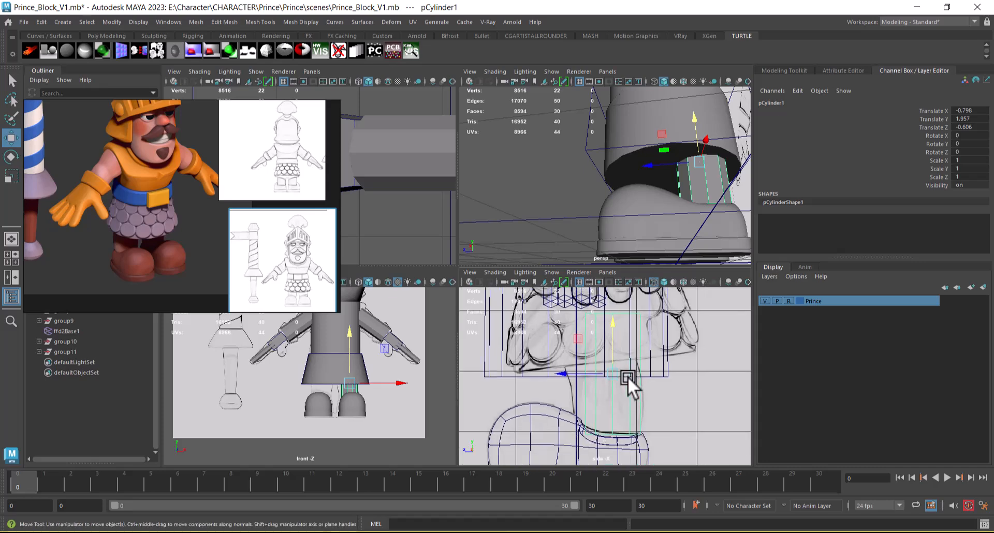
# Step: Expand the viewport workspace with taller front and side views and bring back the Channel Box
pyautogui.hotkey('ctrl', 'space')
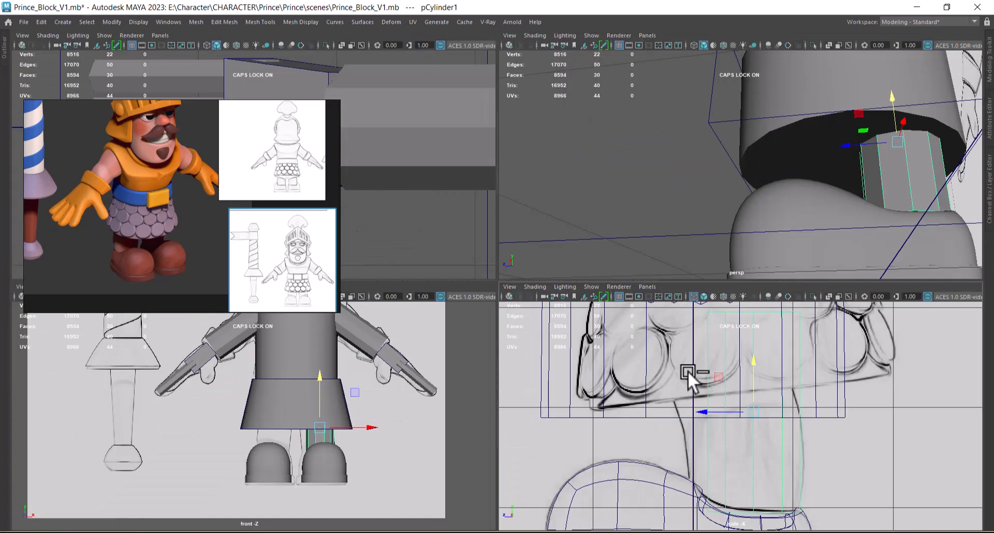
pyautogui.moveTo(511, 280); pyautogui.dragTo(493, 167)
pyautogui.keyDown('alt'); pyautogui.moveTo(706, 406); pyautogui.dragTo(633, 373, button='middle'); pyautogui.keyUp('alt')
pyautogui.moveTo(683, 420)
pyautogui.keyDown('alt'); pyautogui.mouseDown(button='right')
pyautogui.moveTo(684, 390)
pyautogui.moveTo(695, 407)
pyautogui.mouseUp(button='right'); pyautogui.keyUp('alt')
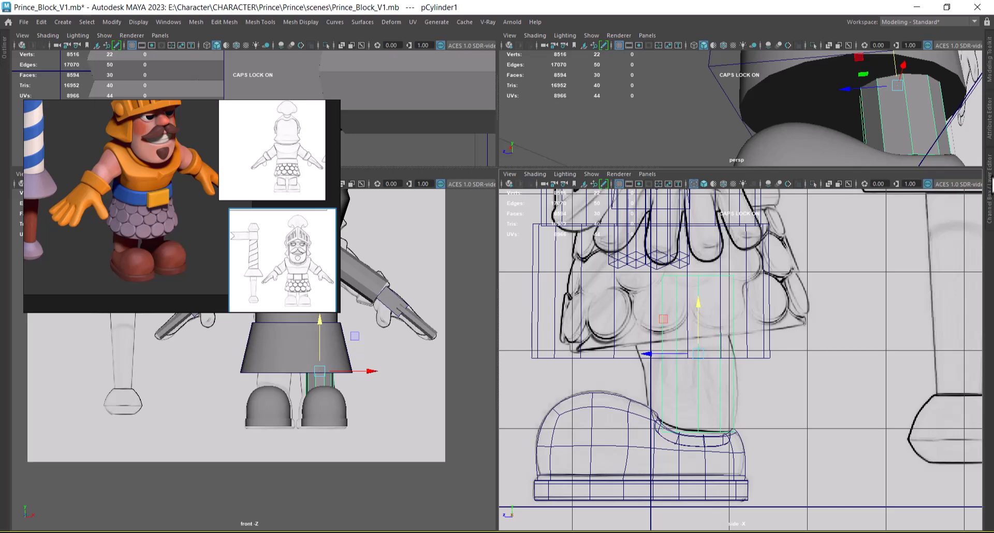
pyautogui.click(989, 189)
pyautogui.keyDown('alt'); pyautogui.moveTo(521, 349); pyautogui.dragTo(590, 394, button='right'); pyautogui.keyUp('alt')
pyautogui.keyDown('alt'); pyautogui.moveTo(567, 393); pyautogui.dragTo(654, 370, button='middle'); pyautogui.keyUp('alt')
# Step: Lower the leg cylinder's top vertices to just above the skirt hem in the side view
pyautogui.rightClick(620, 365)
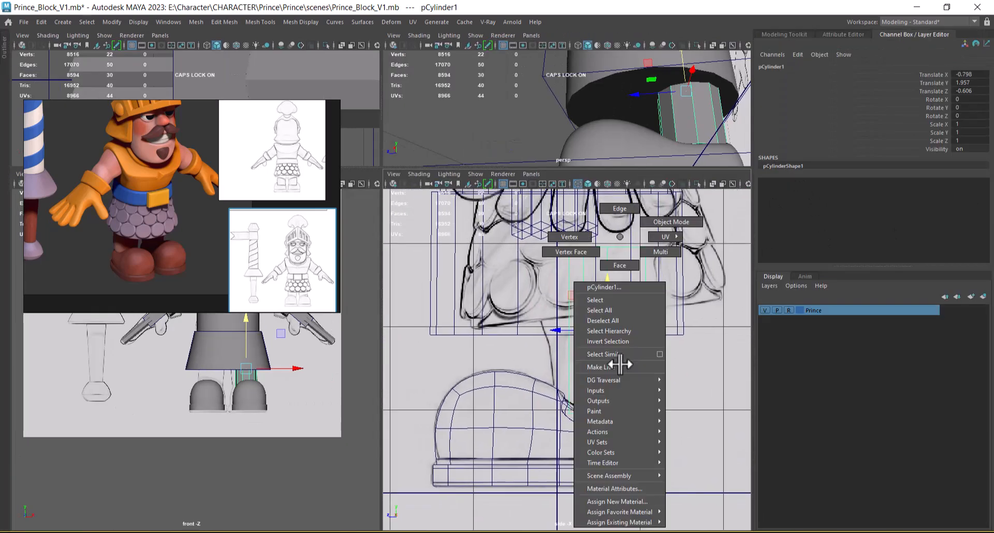
pyautogui.moveTo(564, 245); pyautogui.dragTo(555, 225, button='right')
pyautogui.moveTo(534, 222); pyautogui.dragTo(704, 293)
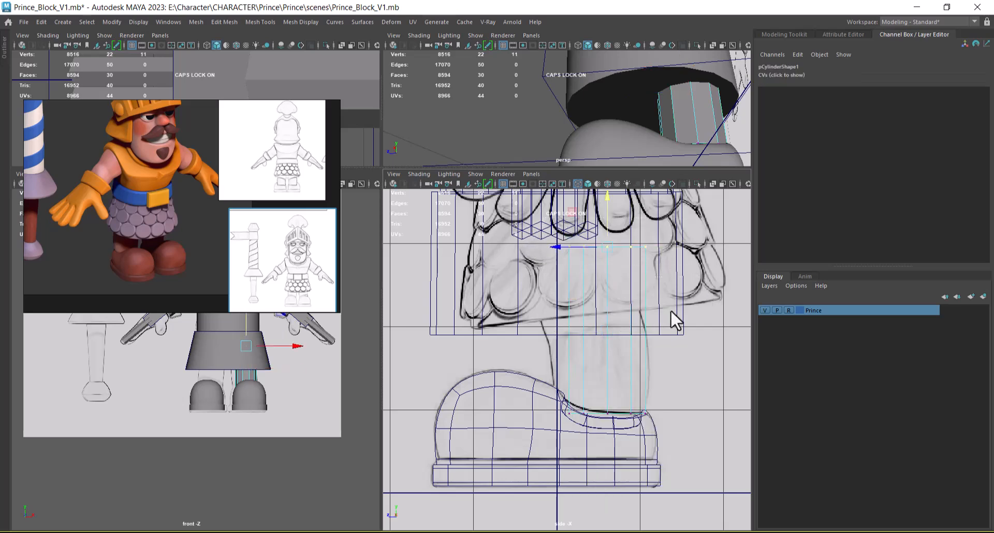
pyautogui.keyDown('alt'); pyautogui.moveTo(614, 270); pyautogui.dragTo(614, 306, button='middle'); pyautogui.keyUp('alt')
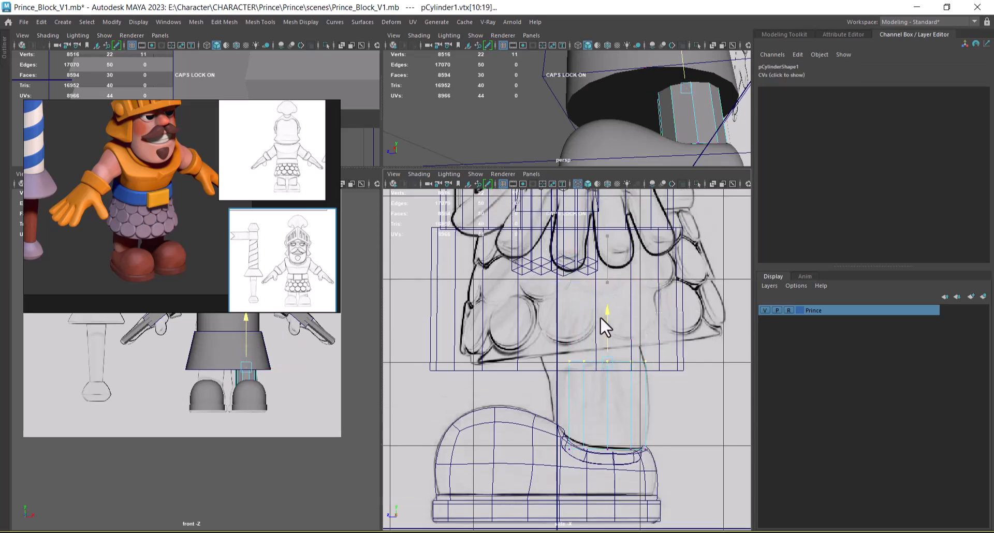
pyautogui.moveTo(601, 316); pyautogui.dragTo(589, 300, button='middle')
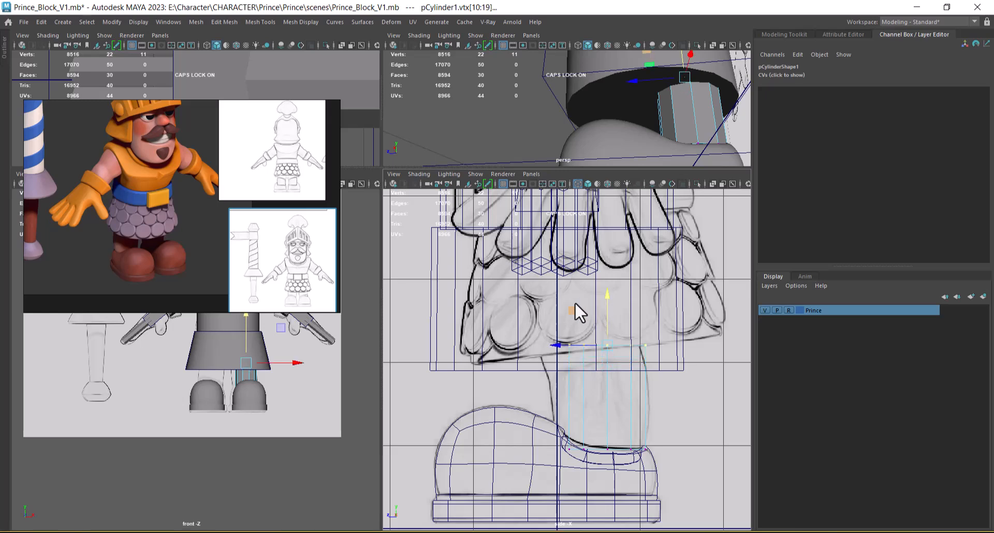
# Step: Insert a horizontal edge loop around the middle of the leg cylinder
pyautogui.scroll(1, 605, 342)
pyautogui.keyDown('alt'); pyautogui.moveTo(606, 346); pyautogui.dragTo(607, 360, button='middle'); pyautogui.keyUp('alt')
pyautogui.keyDown('alt'); pyautogui.moveTo(607, 360); pyautogui.dragTo(612, 363, button='right'); pyautogui.keyUp('alt')
pyautogui.keyDown('alt'); pyautogui.moveTo(670, 129); pyautogui.dragTo(648, 129); pyautogui.keyUp('alt')
pyautogui.moveTo(648, 129); pyautogui.dragTo(614, 158, button='right')
pyautogui.click(654, 129)
pyautogui.scroll(3, 650, 433)
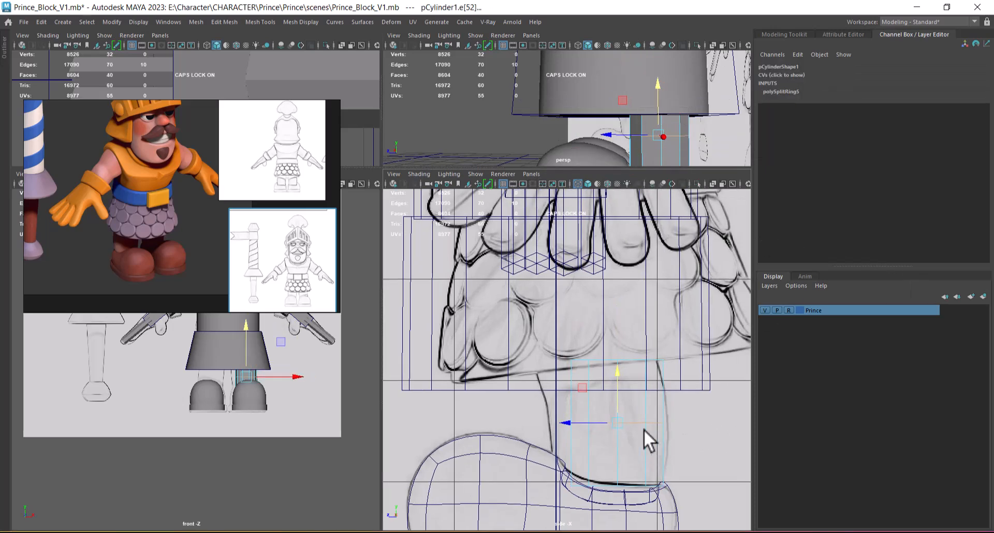
# Step: Widen the leg's top vertex row front to back and shift it forward to match the side drawing
pyautogui.moveTo(640, 236); pyautogui.dragTo(574, 234, button='right')
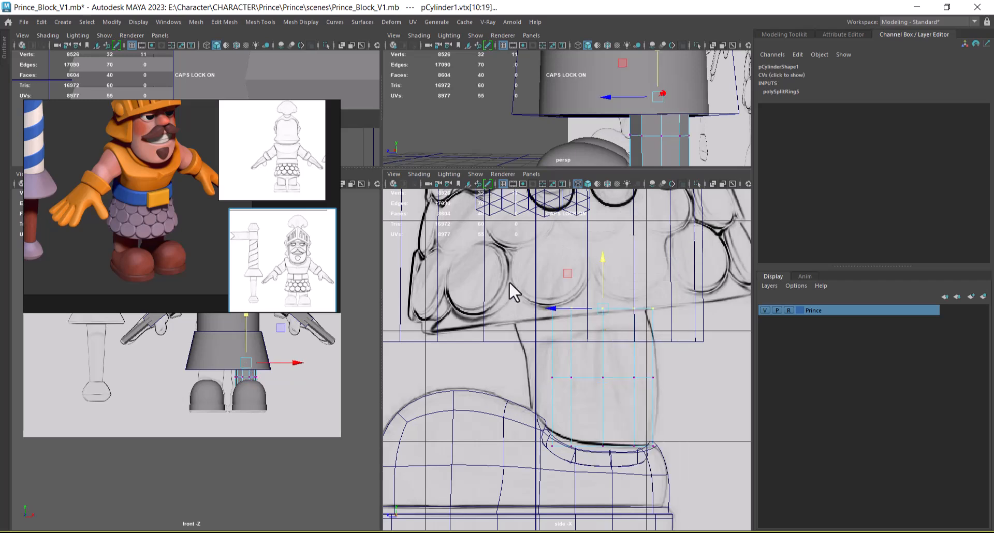
pyautogui.moveTo(603, 310); pyautogui.dragTo(645, 311)
pyautogui.press('r')
pyautogui.press('w')
pyautogui.moveTo(538, 317); pyautogui.dragTo(544, 316)
pyautogui.moveTo(584, 288); pyautogui.dragTo(580, 269)
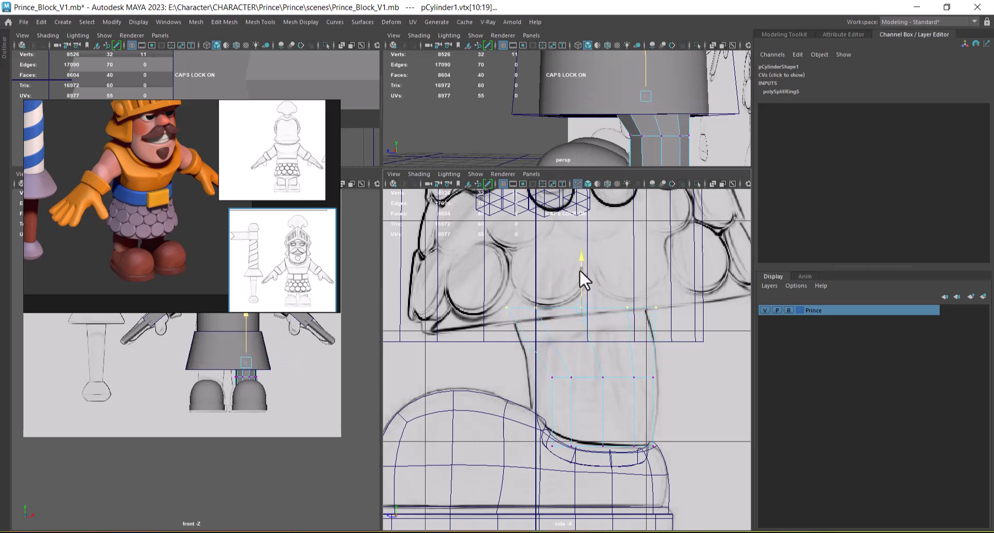
# Step: Scale and shift the leg's middle vertex row front to back to fit the drawn leg outline
pyautogui.moveTo(505, 402); pyautogui.dragTo(507, 401)
pyautogui.moveTo(570, 377)
pyautogui.mouseDown()
pyautogui.moveTo(544, 378)
pyautogui.moveTo(558, 378)
pyautogui.mouseUp()
pyautogui.press('r')
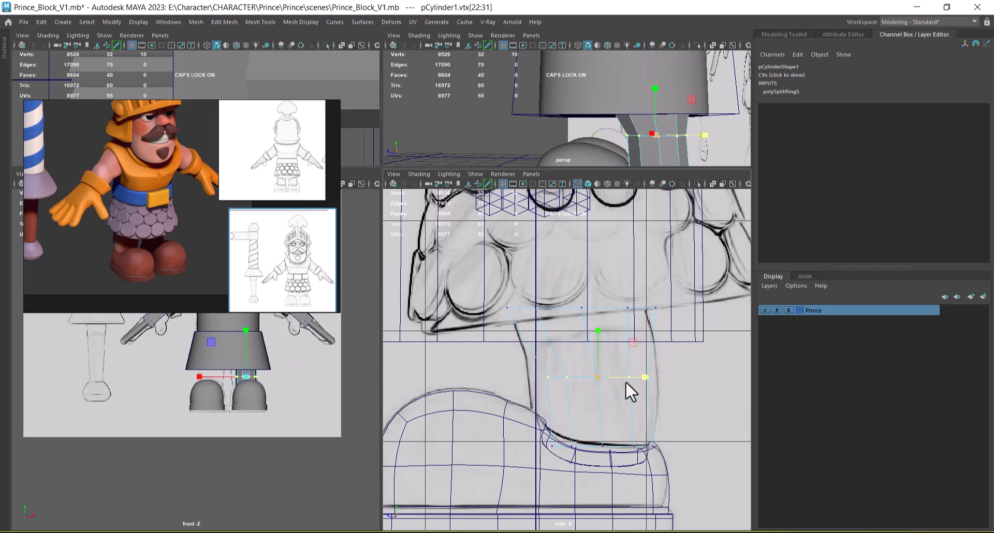
pyautogui.moveTo(654, 378); pyautogui.dragTo(655, 380)
pyautogui.press('w')
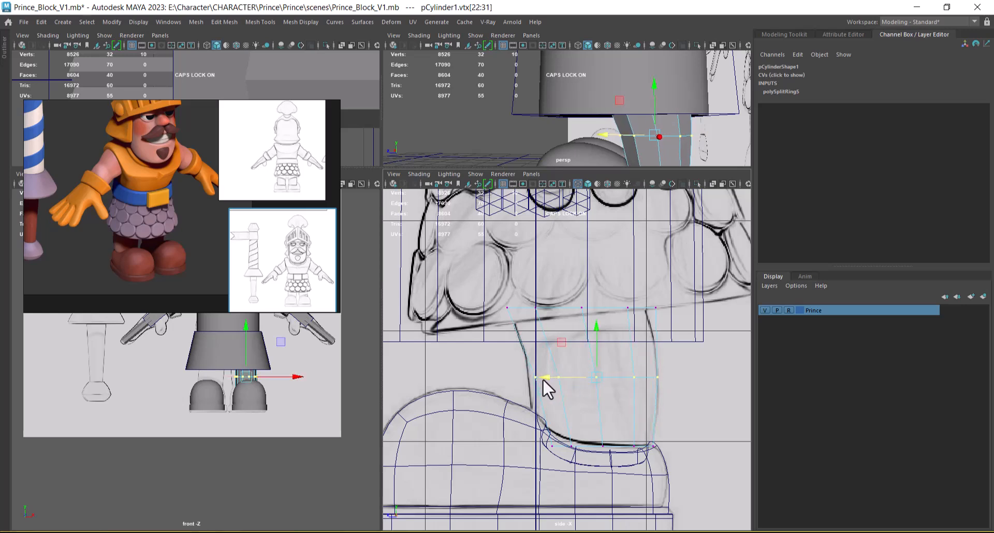
pyautogui.keyDown('alt'); pyautogui.moveTo(542, 378); pyautogui.dragTo(638, 374, button='middle'); pyautogui.keyUp('alt')
# Step: Lower the leg's bottom vertices so they sit inside the boot opening
pyautogui.moveTo(663, 374); pyautogui.dragTo(544, 414)
pyautogui.scroll(2, 582, 402)
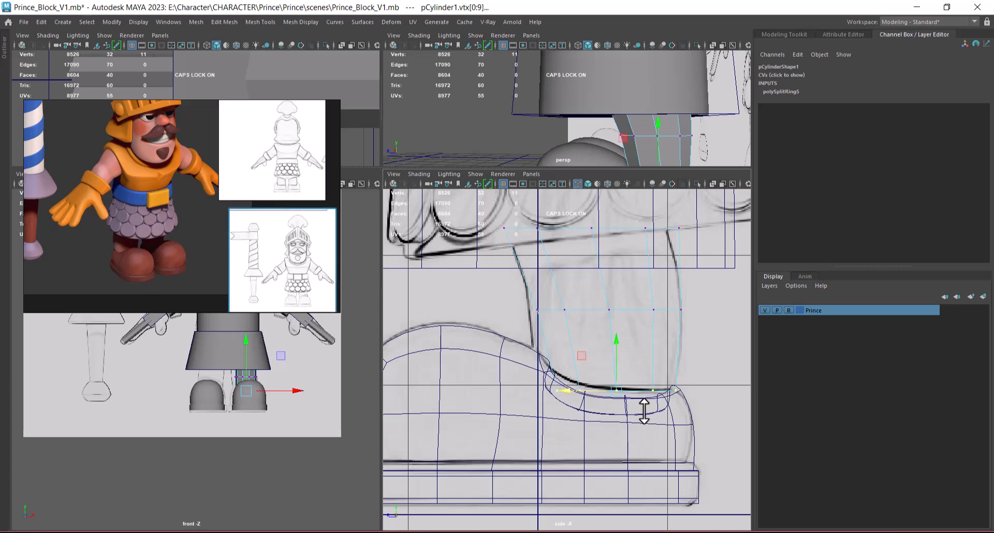
pyautogui.moveTo(616, 339); pyautogui.dragTo(617, 372)
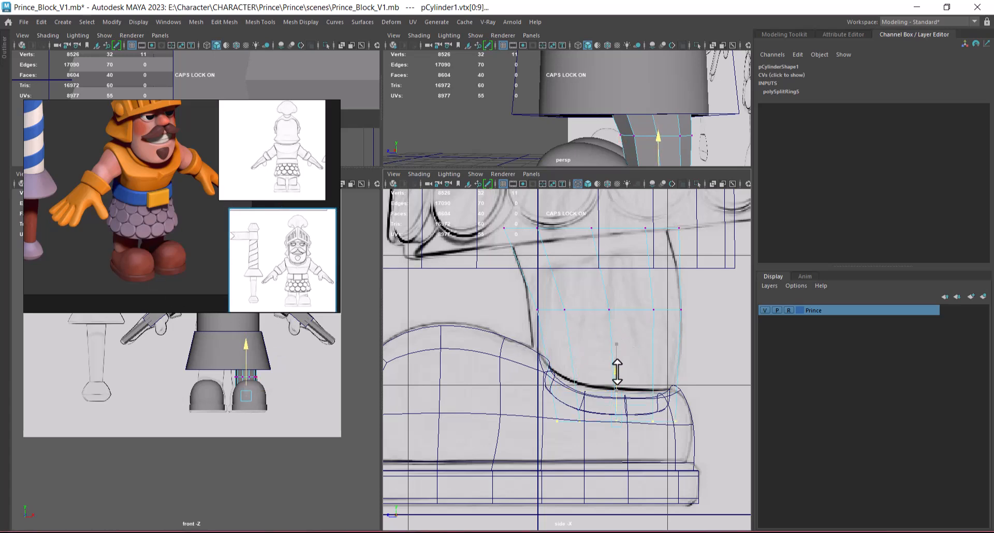
# Step: Insert an edge loop just above the boot opening, then scale and shift it to the drawn leg outline
pyautogui.moveTo(650, 236); pyautogui.dragTo(631, 160, button='right')
pyautogui.keyDown('shift'); pyautogui.moveTo(583, 290); pyautogui.dragTo(751, 361, button='right'); pyautogui.keyUp('shift')
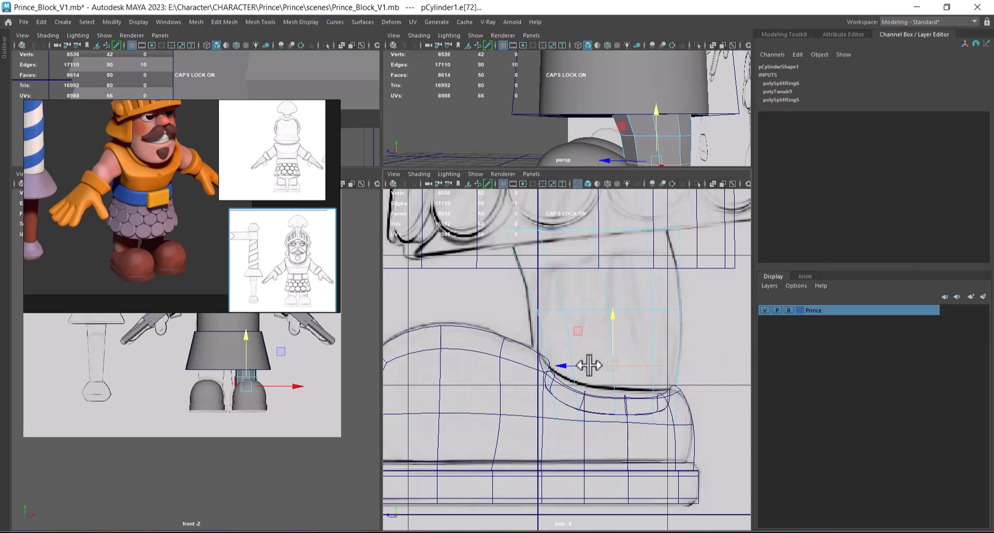
pyautogui.press('r')
pyautogui.moveTo(663, 367); pyautogui.dragTo(665, 367)
pyautogui.press('w')
pyautogui.moveTo(569, 366); pyautogui.dragTo(566, 366)
# Step: Insert an edge loop below the leg's top edge and raise it towards the skirt hem
pyautogui.keyDown('alt'); pyautogui.moveTo(573, 304); pyautogui.dragTo(582, 333, button='middle'); pyautogui.keyUp('alt')
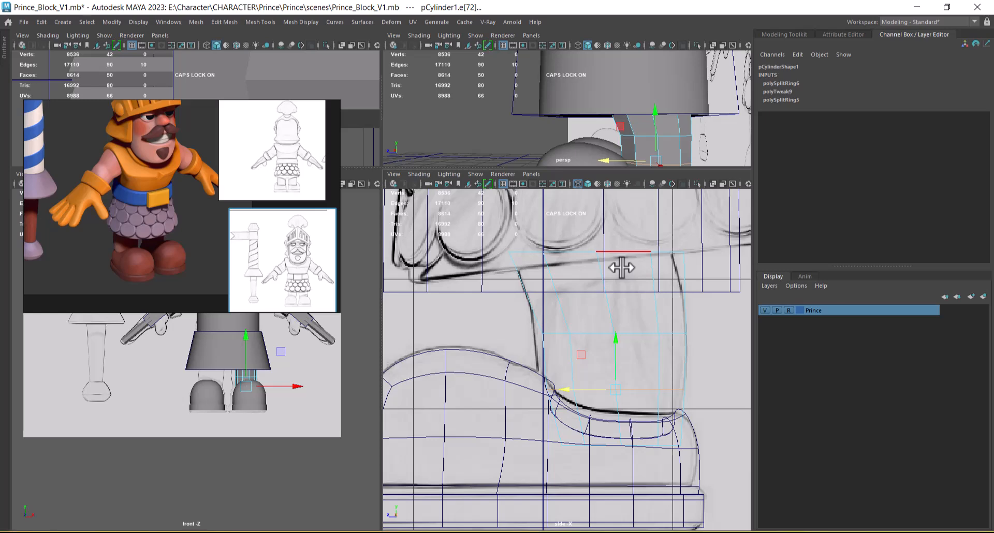
pyautogui.click(556, 286)
pyautogui.keyDown('ctrl'); pyautogui.moveTo(609, 247); pyautogui.dragTo(709, 363, button='right'); pyautogui.keyUp('ctrl')
pyautogui.scroll(1, 593, 314)
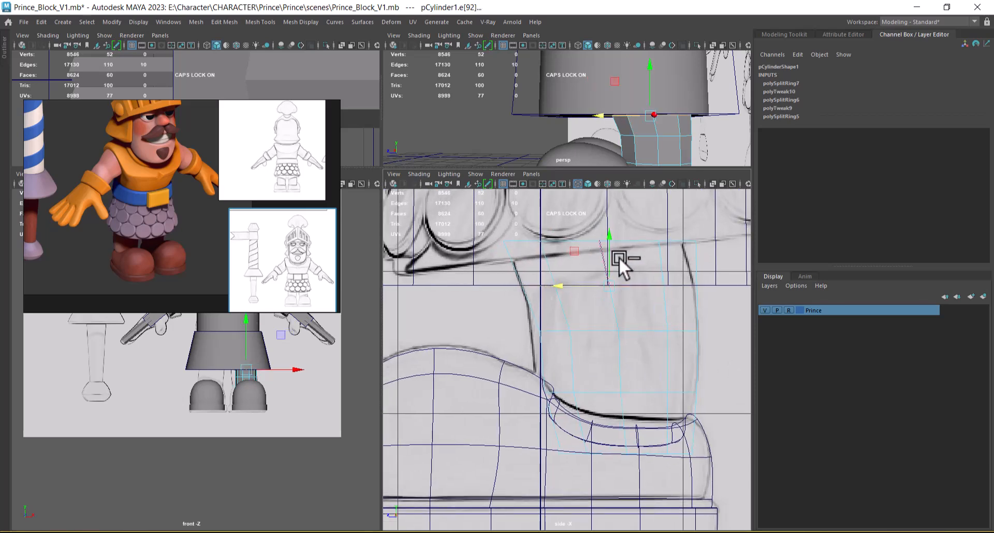
pyautogui.moveTo(611, 241); pyautogui.dragTo(605, 227)
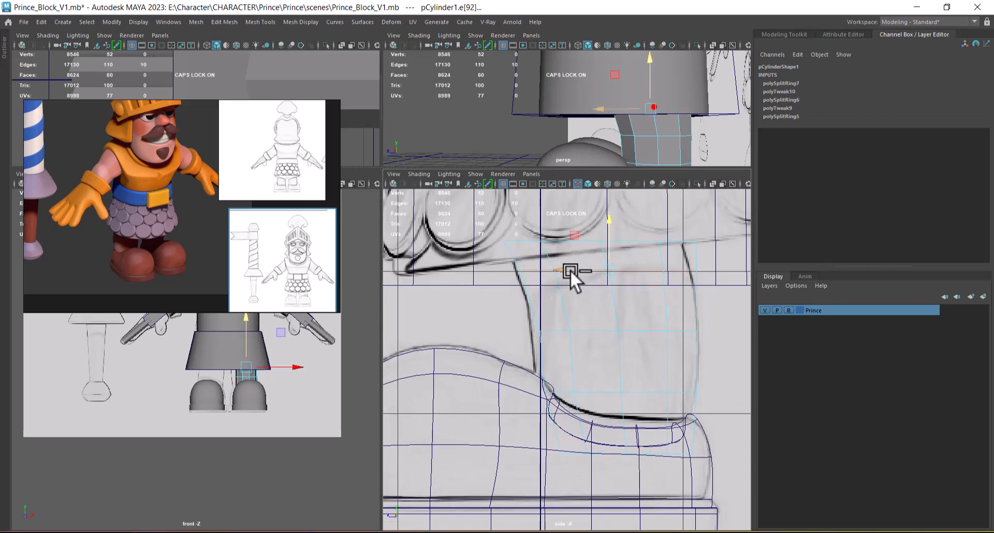
pyautogui.click(562, 269)
# Step: Raise the leg's upper edge loop a little further and shift it forward along the drawn outline
pyautogui.scroll(-4, 620, 88)
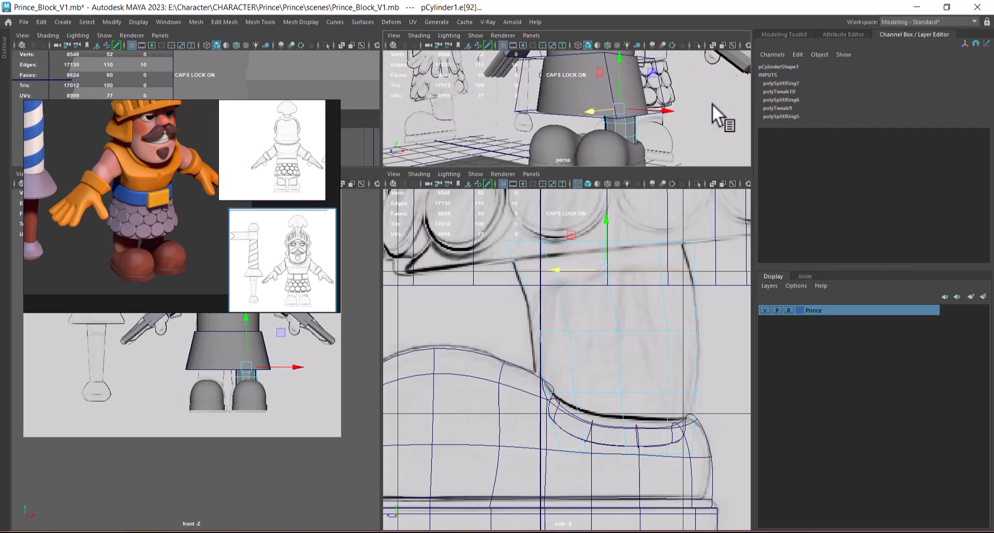
pyautogui.keyDown('alt'); pyautogui.moveTo(624, 317); pyautogui.dragTo(615, 357, button='middle'); pyautogui.keyUp('alt')
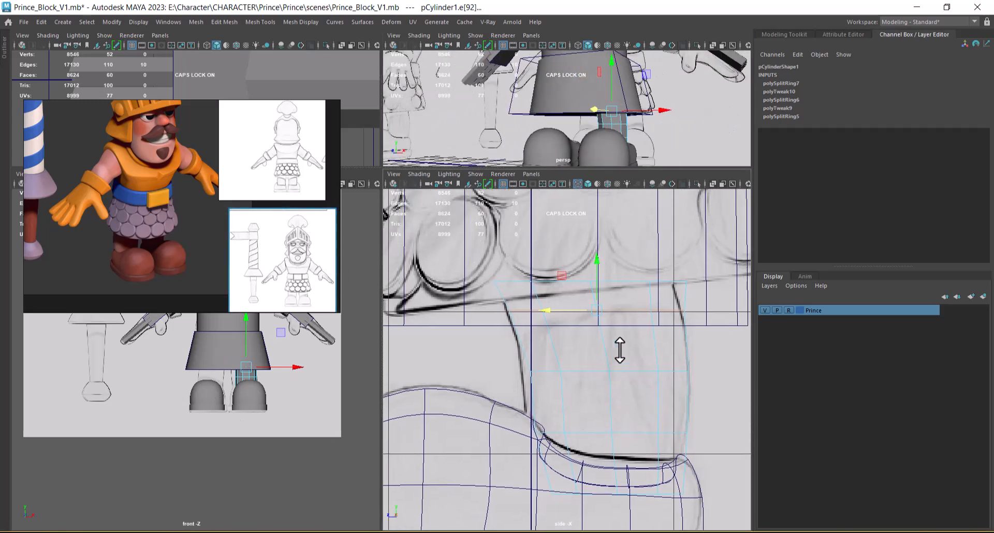
pyautogui.keyDown('alt'); pyautogui.moveTo(570, 311); pyautogui.dragTo(568, 342, button='middle'); pyautogui.keyUp('alt')
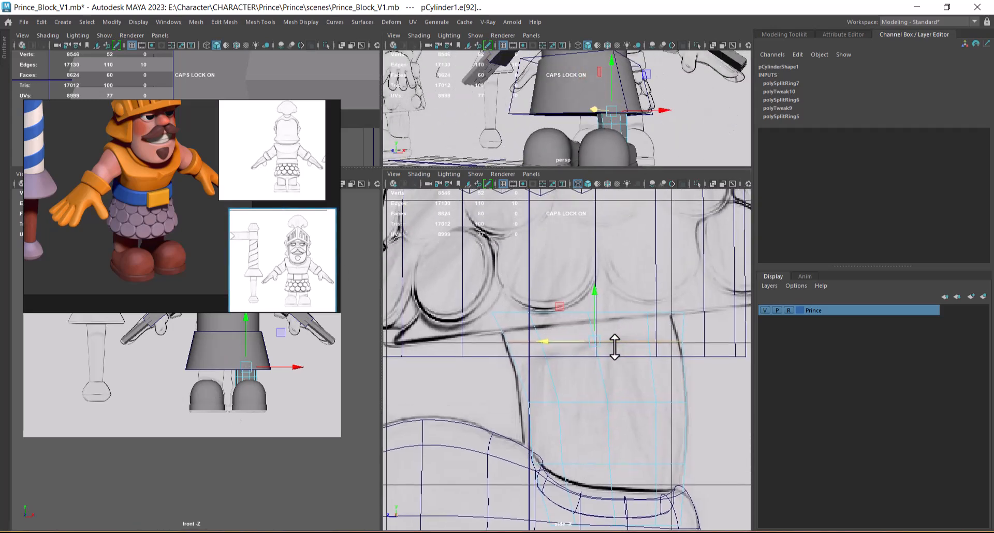
pyautogui.moveTo(596, 303); pyautogui.dragTo(595, 296)
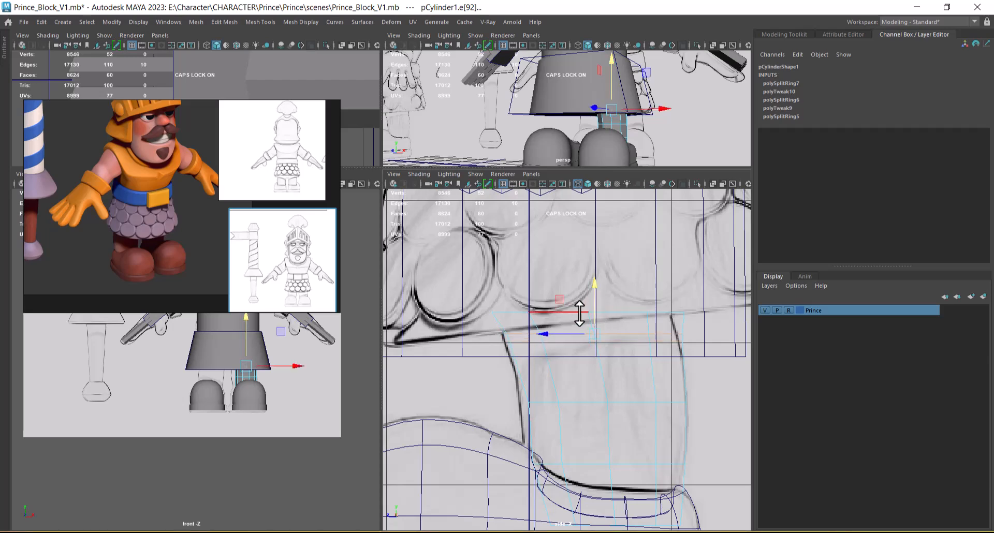
pyautogui.moveTo(552, 333); pyautogui.dragTo(545, 336)
# Step: Shift the leg's top vertex row forward and raise it further inside the skirt
pyautogui.moveTo(613, 314); pyautogui.dragTo(567, 243, button='right')
pyautogui.moveTo(486, 281); pyautogui.dragTo(705, 322)
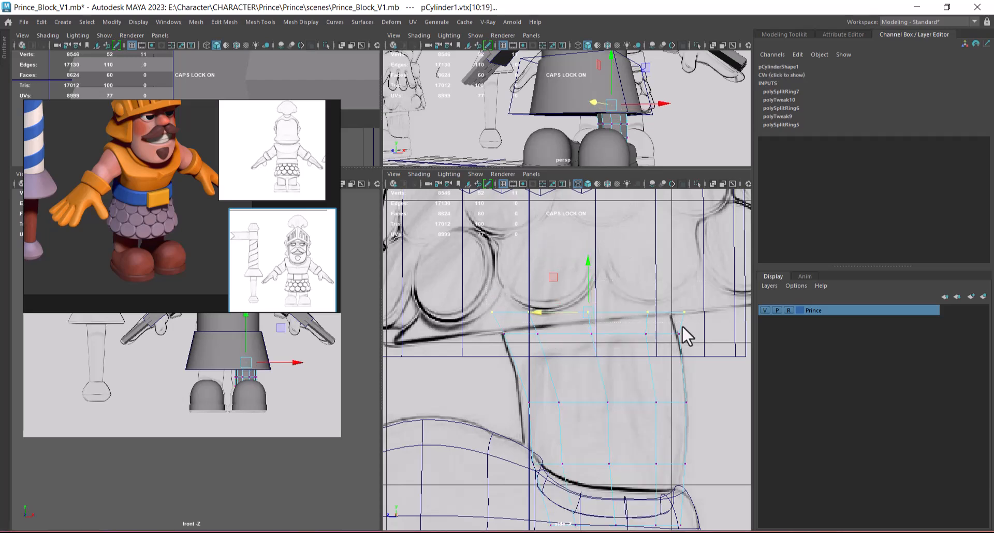
pyautogui.moveTo(548, 312); pyautogui.dragTo(535, 314)
pyautogui.moveTo(580, 260); pyautogui.dragTo(577, 243)
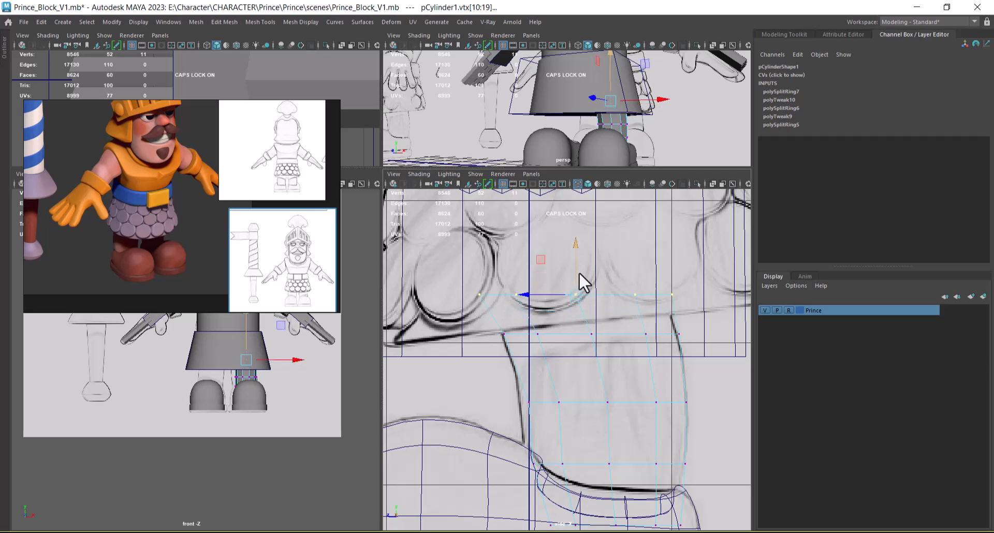
pyautogui.press('w')
pyautogui.scroll(-5, 611, 390)
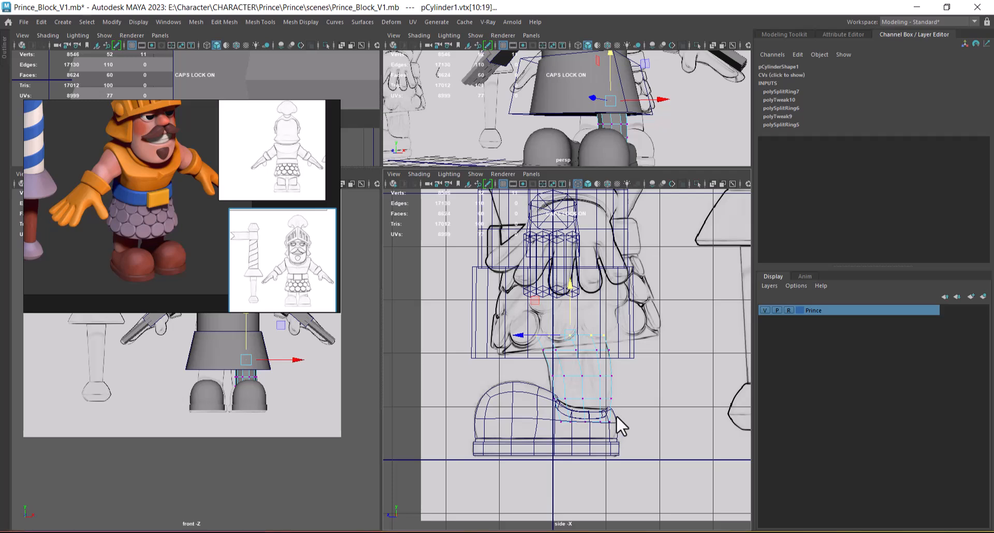
# Step: Return the leg to object mode, hide all other objects, and view its shape in the enlarged perspective view
pyautogui.moveTo(632, 138)
pyautogui.keyDown('alt'); pyautogui.mouseDown()
pyautogui.moveTo(590, 123)
pyautogui.moveTo(657, 164)
pyautogui.moveTo(643, 135)
pyautogui.mouseUp(); pyautogui.keyUp('alt')
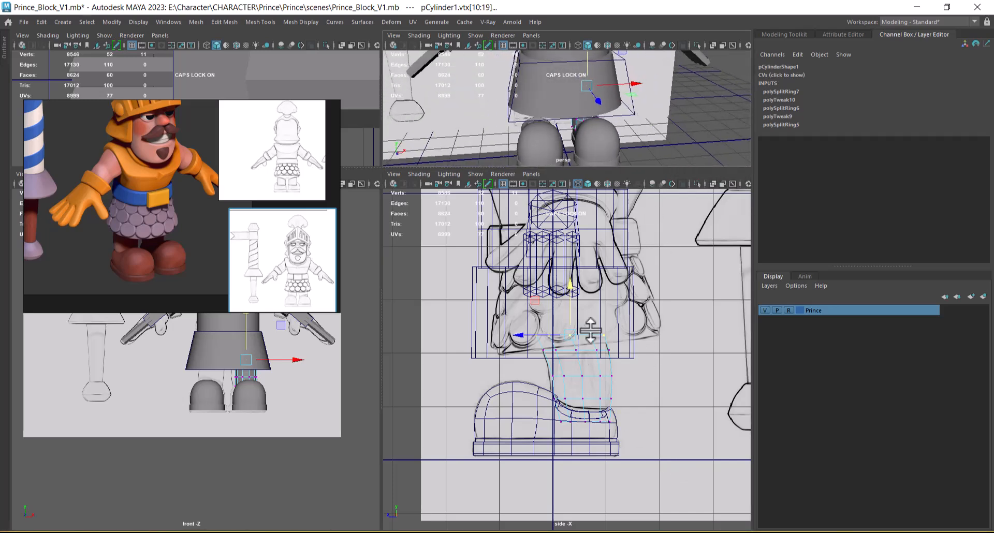
pyautogui.scroll(1, 601, 337)
pyautogui.moveTo(580, 275); pyautogui.dragTo(677, 214, button='right')
pyautogui.keyDown('alt'); pyautogui.moveTo(607, 105); pyautogui.dragTo(611, 132); pyautogui.keyUp('alt')
pyautogui.hotkey('alt', 'h')
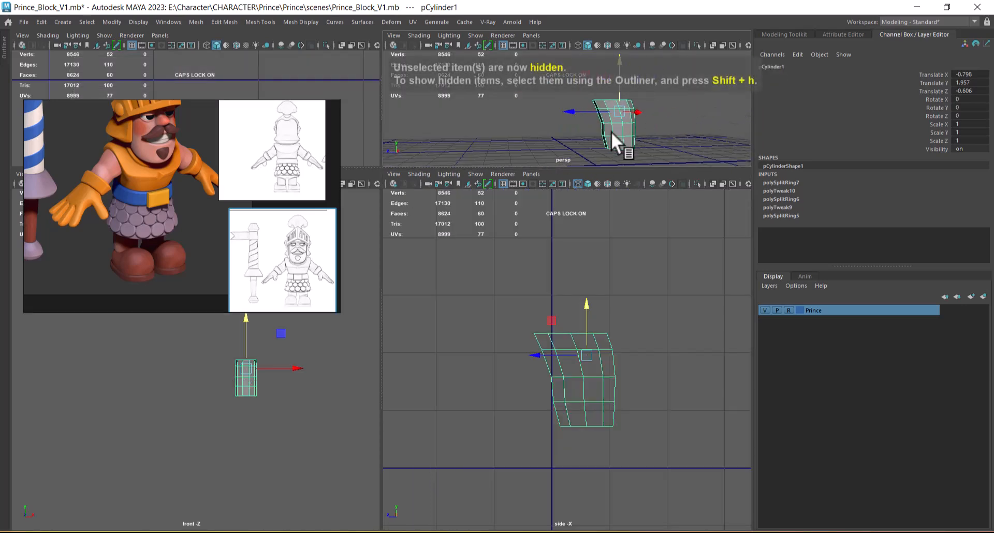
pyautogui.press('space')
pyautogui.keyDown('alt'); pyautogui.moveTo(617, 260); pyautogui.dragTo(581, 310); pyautogui.keyUp('alt')
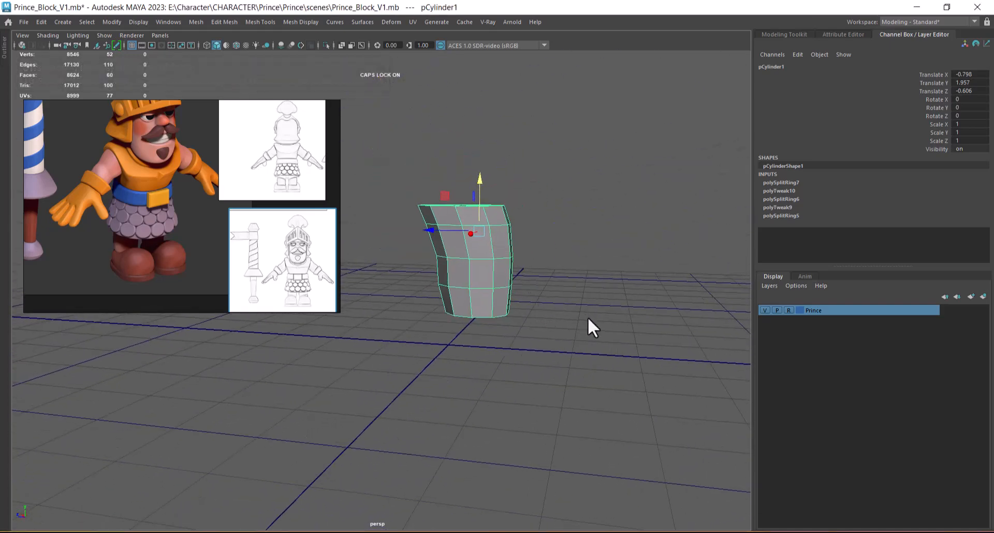
# Step: Adjust the rear vertices of the leg's top two rows in the side view to even out its back edge
pyautogui.press('space')
pyautogui.moveTo(627, 340); pyautogui.dragTo(592, 256, button='right')
pyautogui.scroll(2, 592, 257)
pyautogui.moveTo(658, 334); pyautogui.dragTo(619, 353)
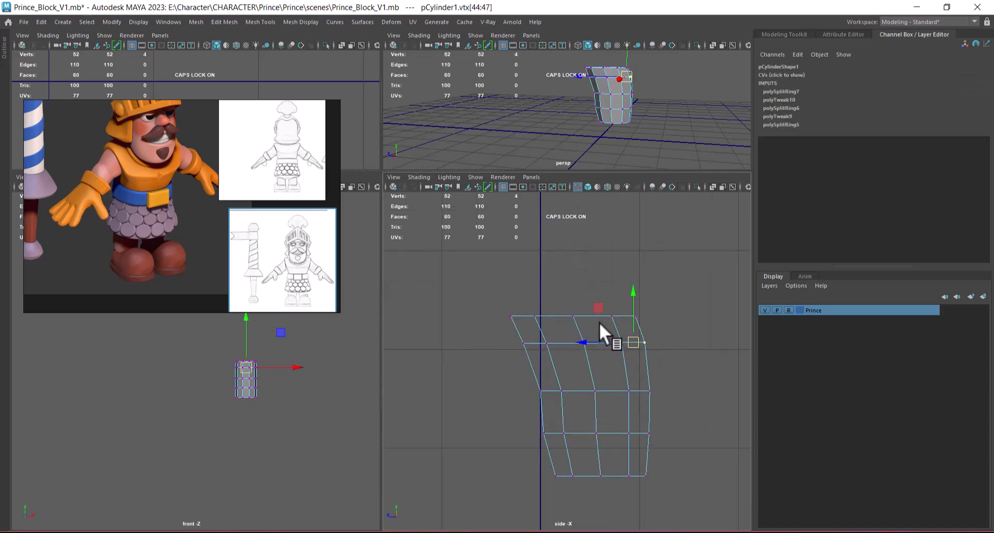
pyautogui.moveTo(636, 300); pyautogui.dragTo(636, 347)
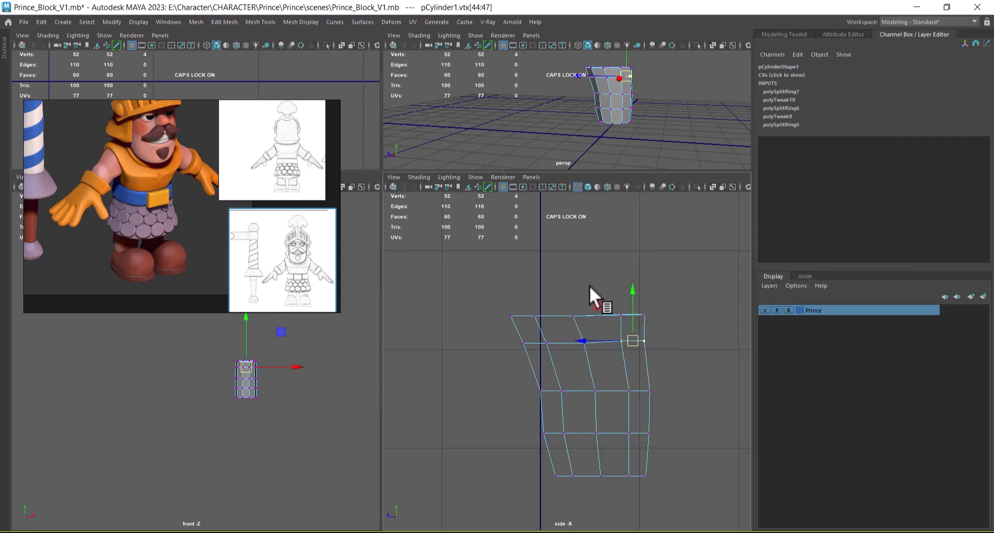
# Step: Nudge the front vertices of the leg's middle row slightly forward
pyautogui.moveTo(581, 362); pyautogui.dragTo(509, 330)
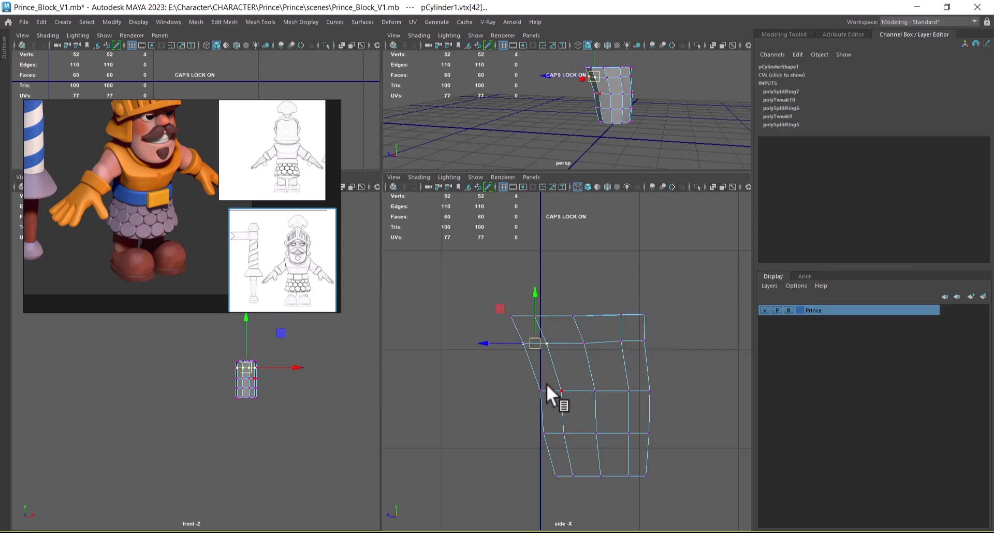
pyautogui.moveTo(520, 376); pyautogui.dragTo(558, 400)
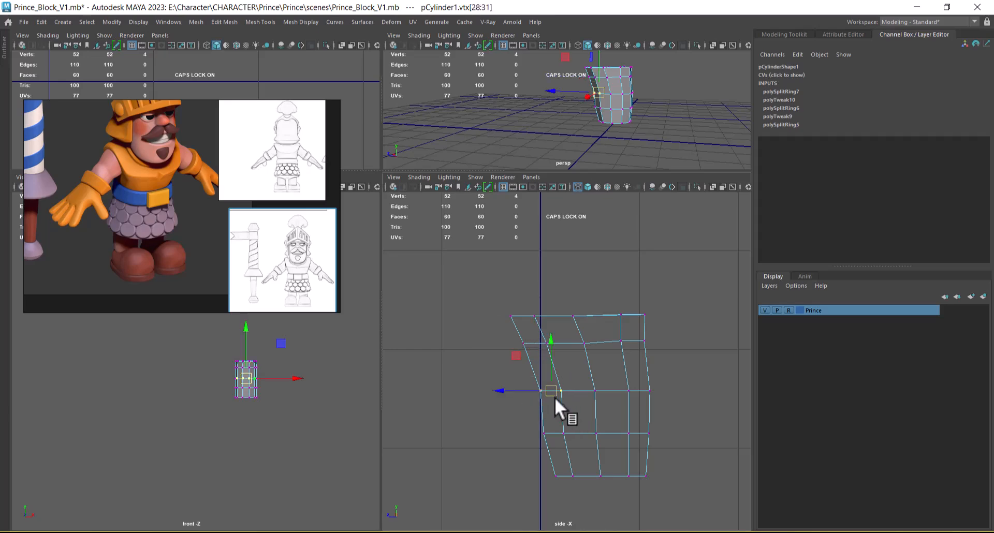
pyautogui.press('w')
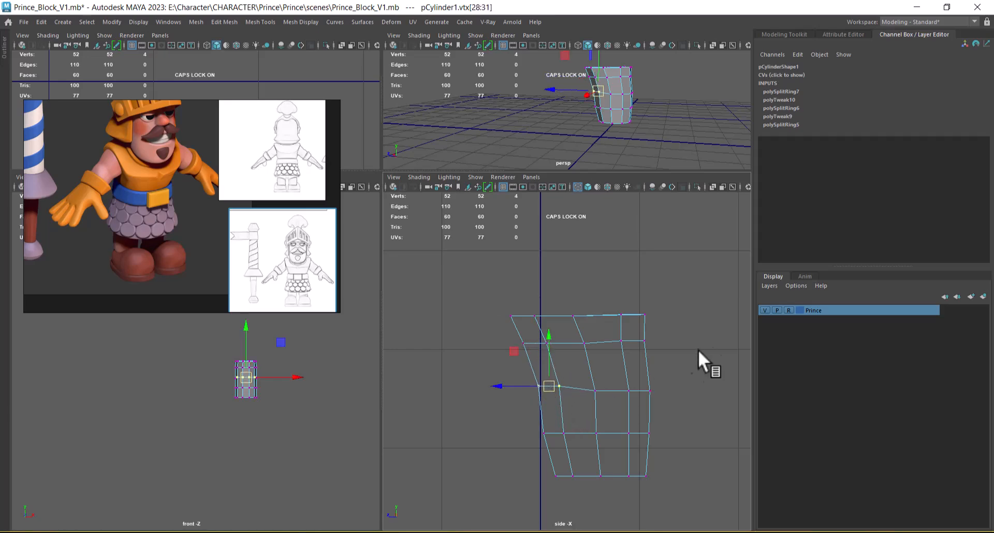
pyautogui.moveTo(547, 384); pyautogui.dragTo(547, 388)
# Step: Return the leg to object mode, check it in perspective, and unhide the rest of the character
pyautogui.keyDown('alt'); pyautogui.moveTo(617, 106); pyautogui.dragTo(648, 107); pyautogui.keyUp('alt')
pyautogui.moveTo(630, 109); pyautogui.dragTo(721, 68, button='right')
pyautogui.click(719, 71)
pyautogui.keyDown('alt'); pyautogui.moveTo(629, 133); pyautogui.dragTo(694, 145); pyautogui.keyUp('alt')
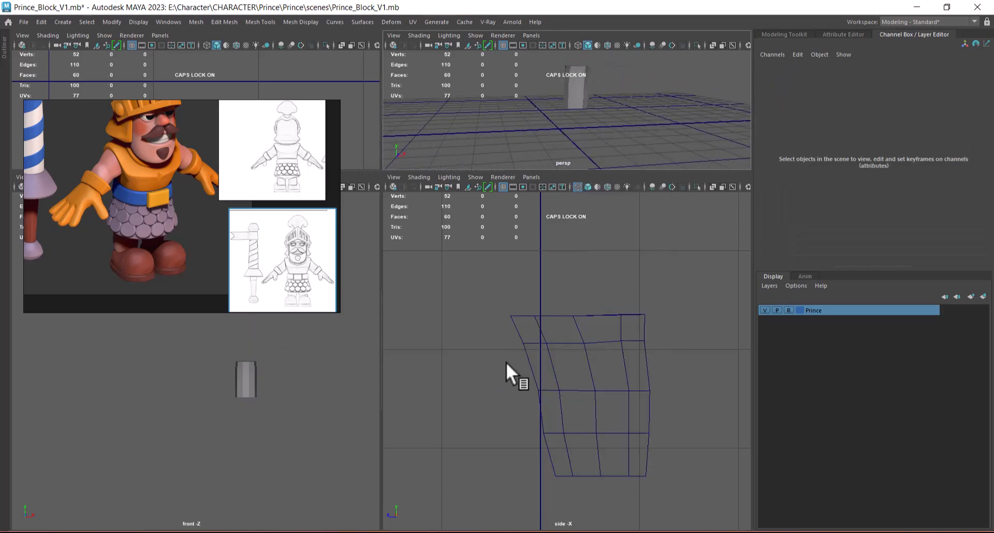
pyautogui.click(635, 370)
pyautogui.hotkey('ctrl', 'shift', 'h')
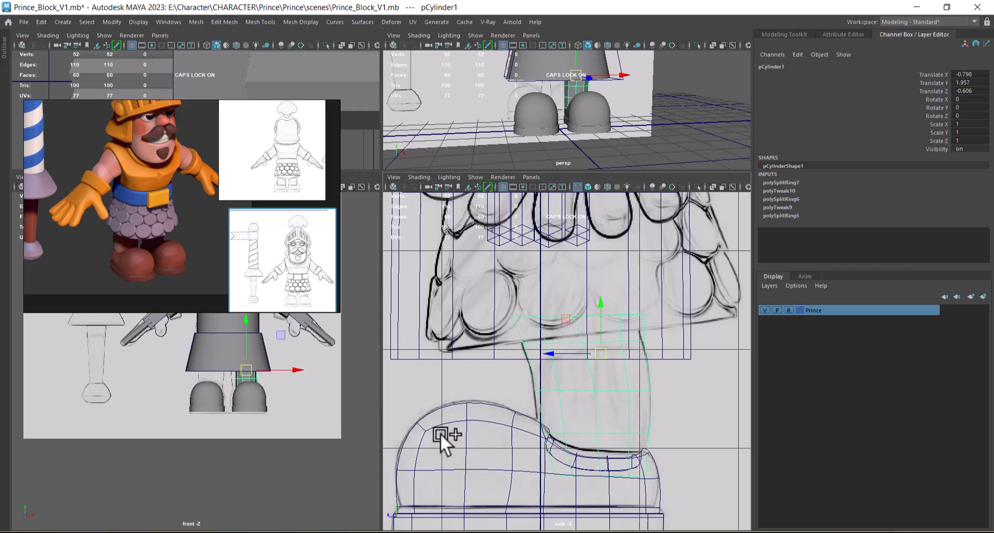
# Step: Move the front vertices of the leg's middle and lower rows onto the drawn shin outline and return to object mode
pyautogui.moveTo(591, 393); pyautogui.dragTo(542, 235, button='right')
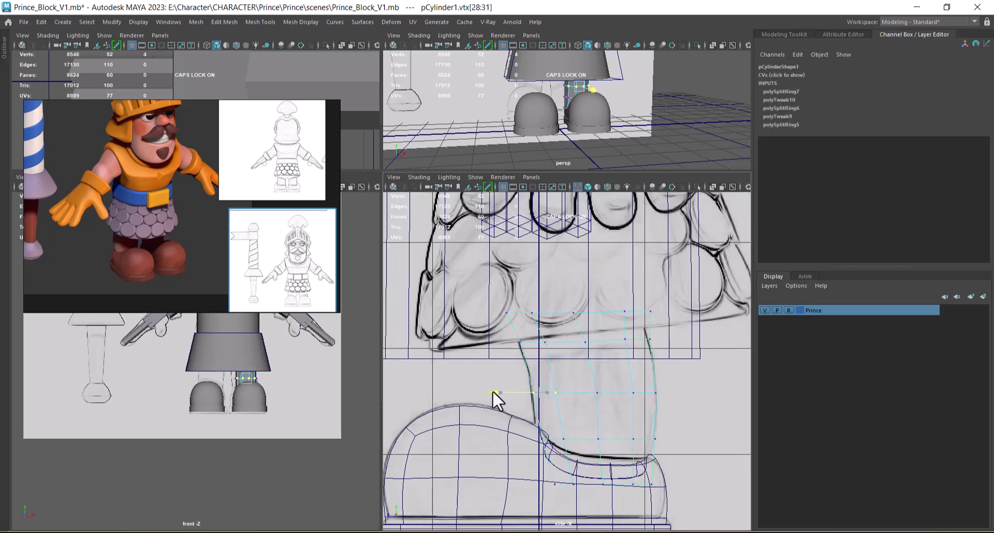
pyautogui.moveTo(571, 431); pyautogui.dragTo(544, 450)
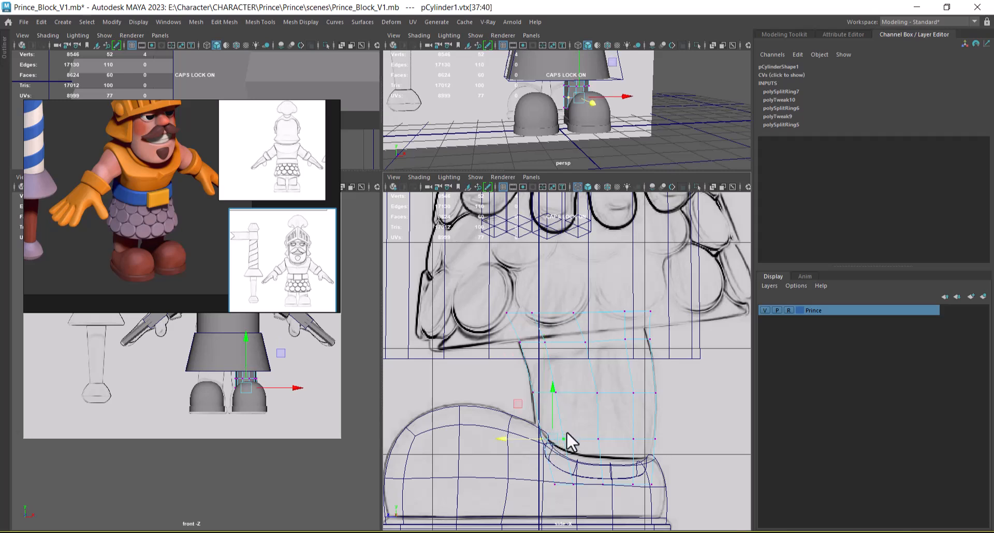
pyautogui.moveTo(557, 445); pyautogui.dragTo(543, 424)
pyautogui.press('r')
pyautogui.keyDown('alt'); pyautogui.moveTo(599, 127); pyautogui.dragTo(572, 116); pyautogui.keyUp('alt')
pyautogui.moveTo(620, 131); pyautogui.dragTo(661, 55, button='right')
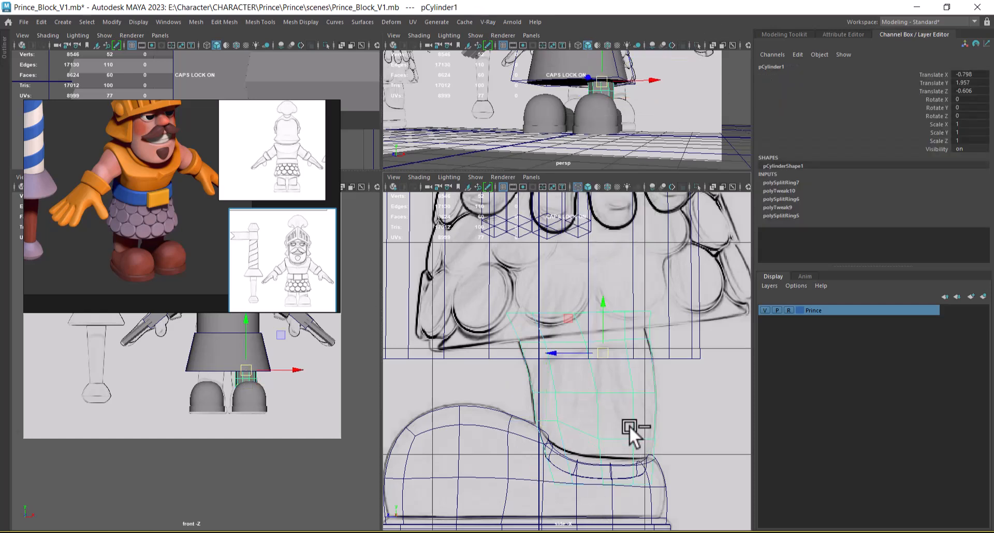
# Step: Try mirroring the grouped leg to the other side using Duplicate Special with a scale of -1 in X
pyautogui.hotkey('ctrl', 'g')
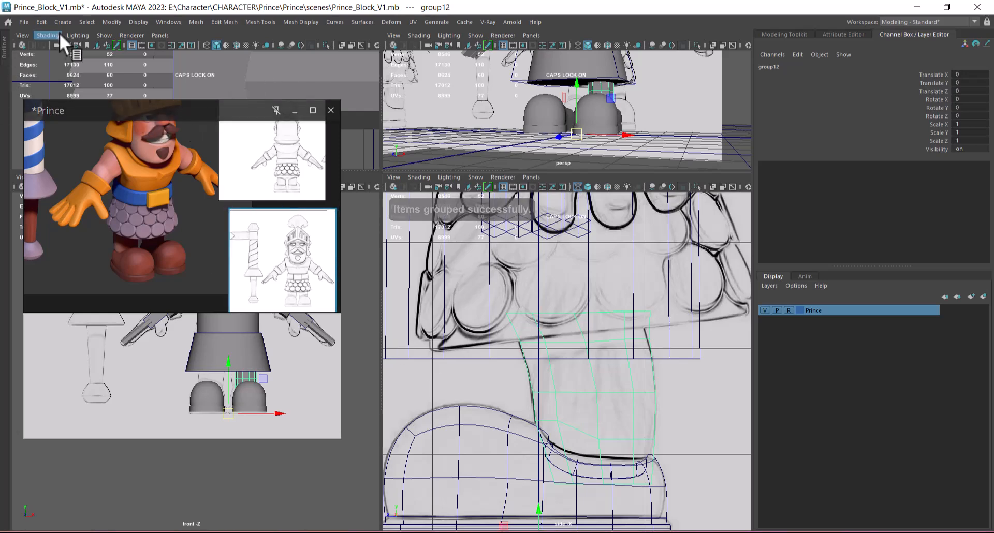
pyautogui.click(46, 19)
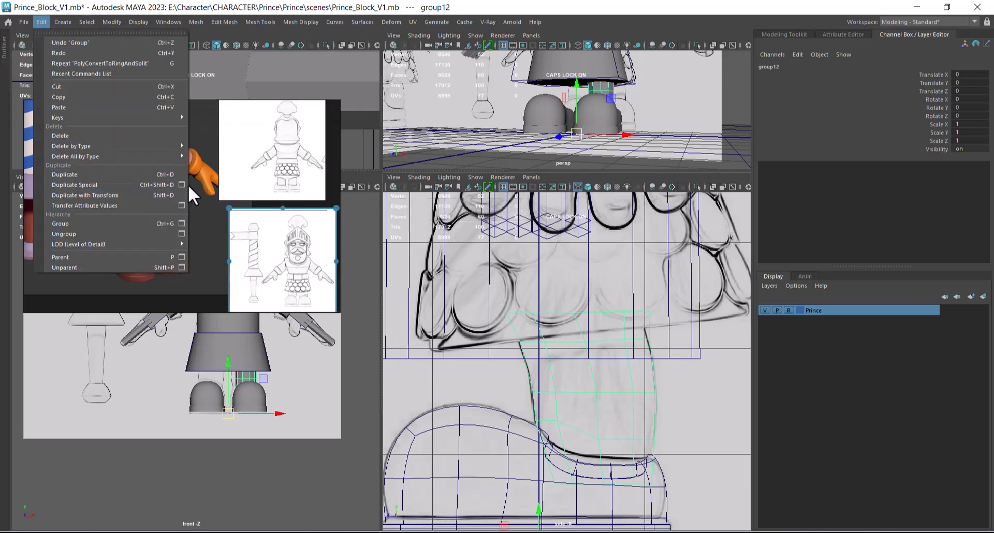
pyautogui.click(182, 185)
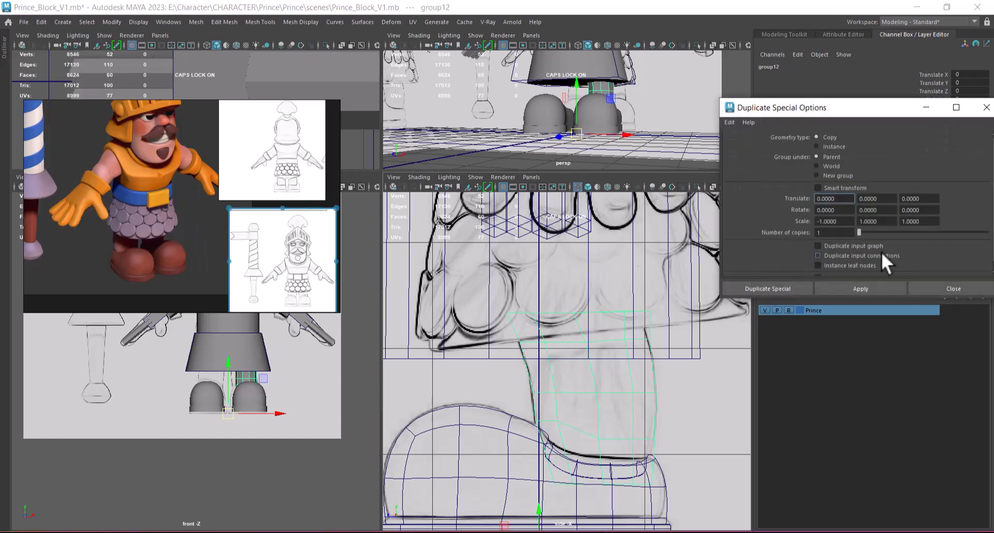
pyautogui.click(875, 292)
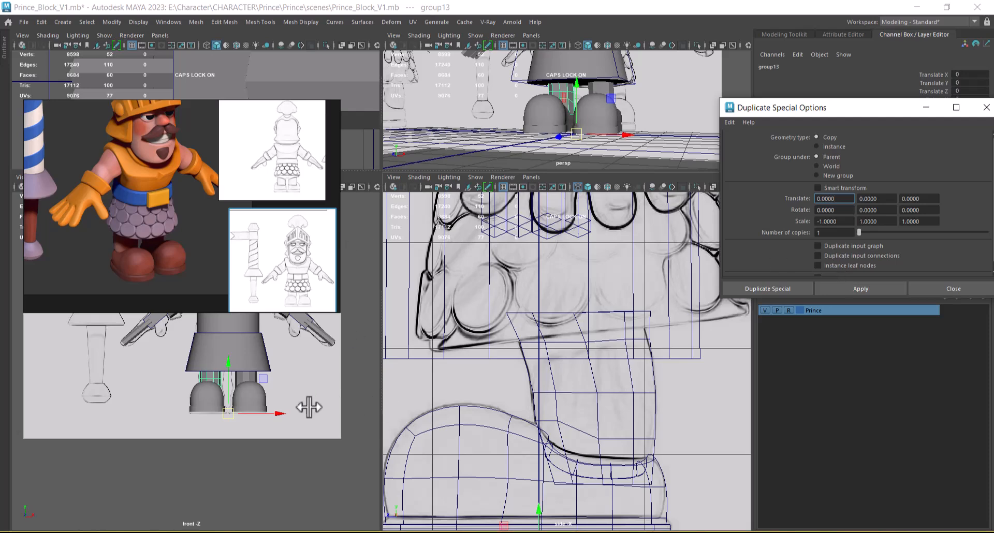
pyautogui.keyDown('alt'); pyautogui.moveTo(262, 423); pyautogui.dragTo(326, 415, button='right'); pyautogui.keyUp('alt')
pyautogui.press('Delete')
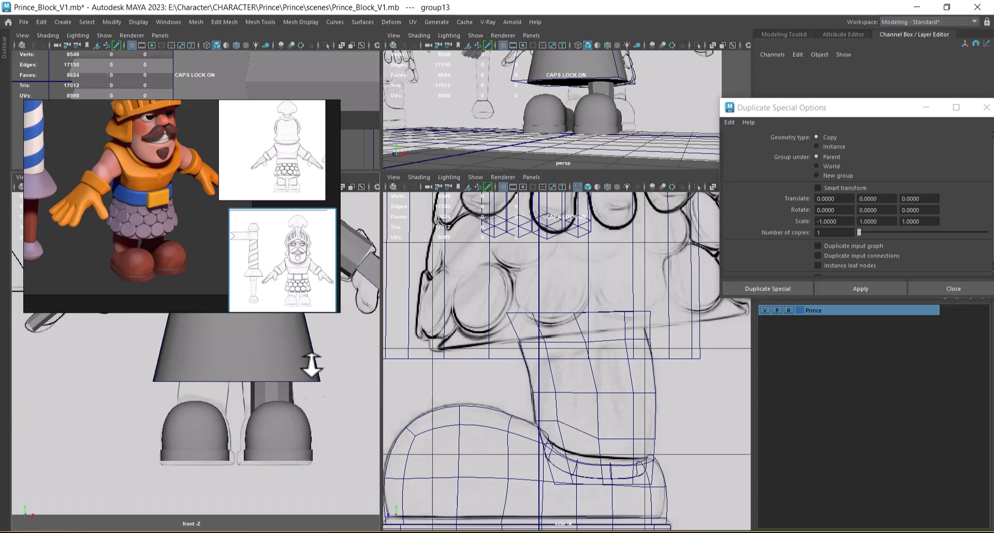
# Step: Display the front view in wireframe and create a lattice with 2 × 2 × 2 divisions around the leg
pyautogui.click(279, 400)
pyautogui.press('space')
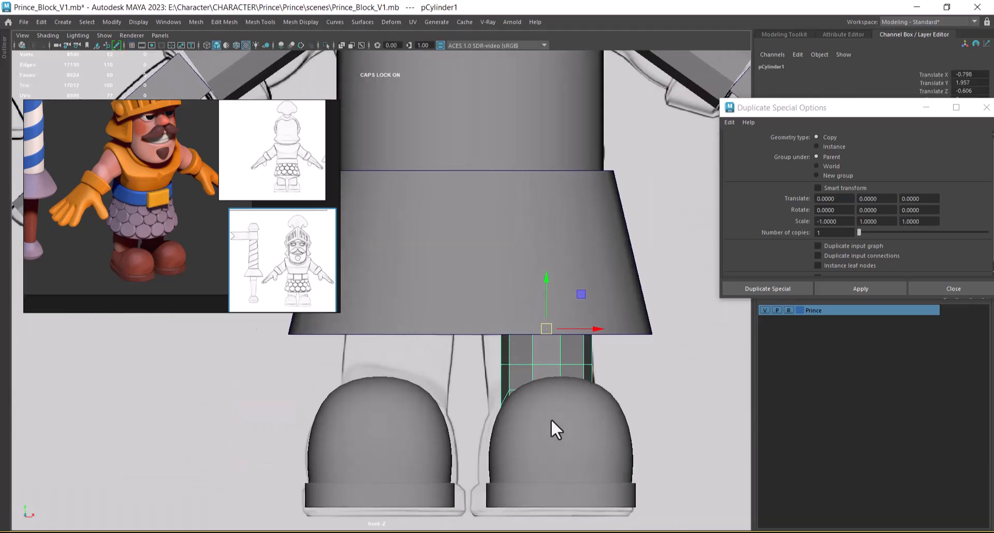
pyautogui.press('4')
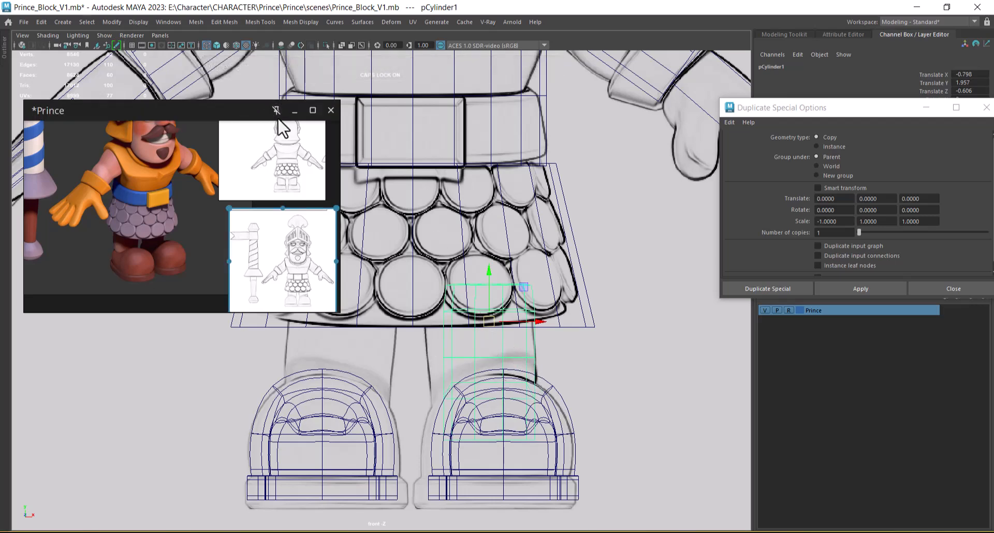
pyautogui.click(381, 21)
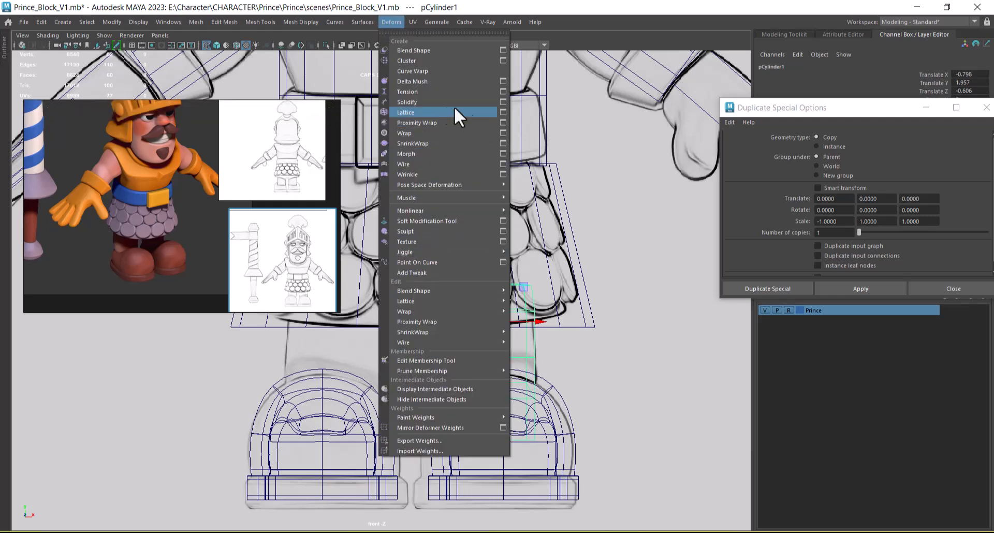
pyautogui.click(499, 112)
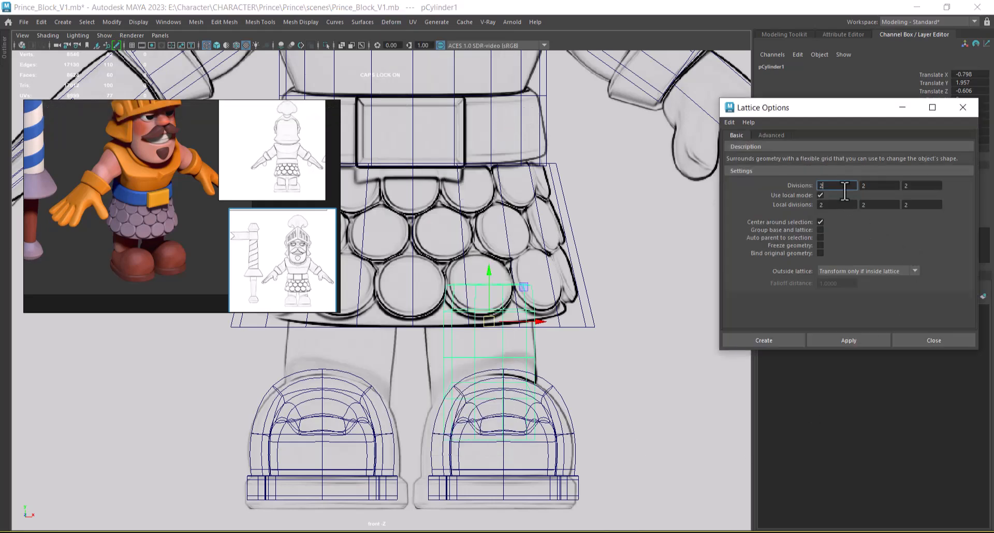
pyautogui.click(776, 341)
# Step: Shift the lattice's upper points toward the body's centre and widen them so the leg follows the front drawing
pyautogui.moveTo(642, 320); pyautogui.dragTo(646, 239, button='right')
pyautogui.moveTo(406, 321); pyautogui.dragTo(526, 288)
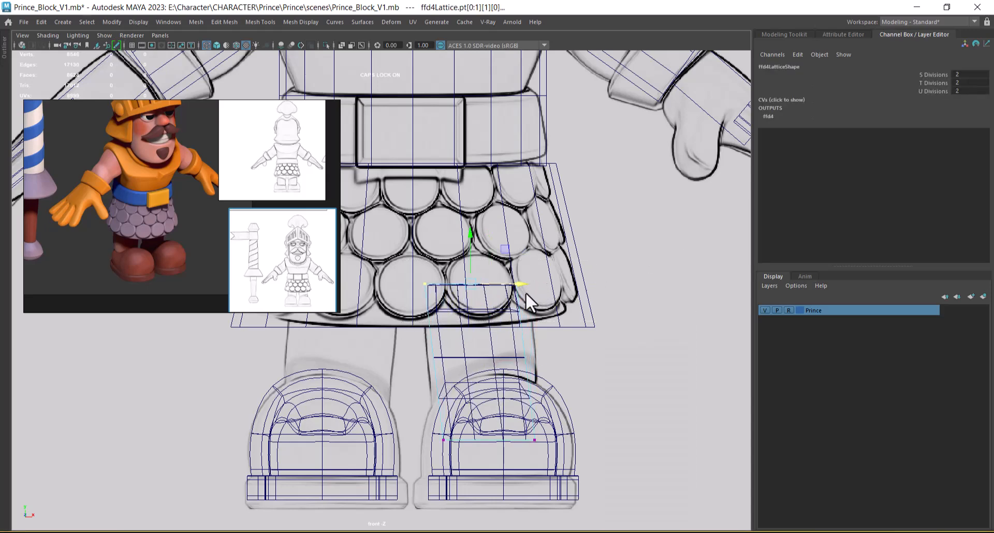
pyautogui.moveTo(429, 288)
pyautogui.mouseDown()
pyautogui.moveTo(406, 288)
pyautogui.moveTo(422, 285)
pyautogui.mouseUp()
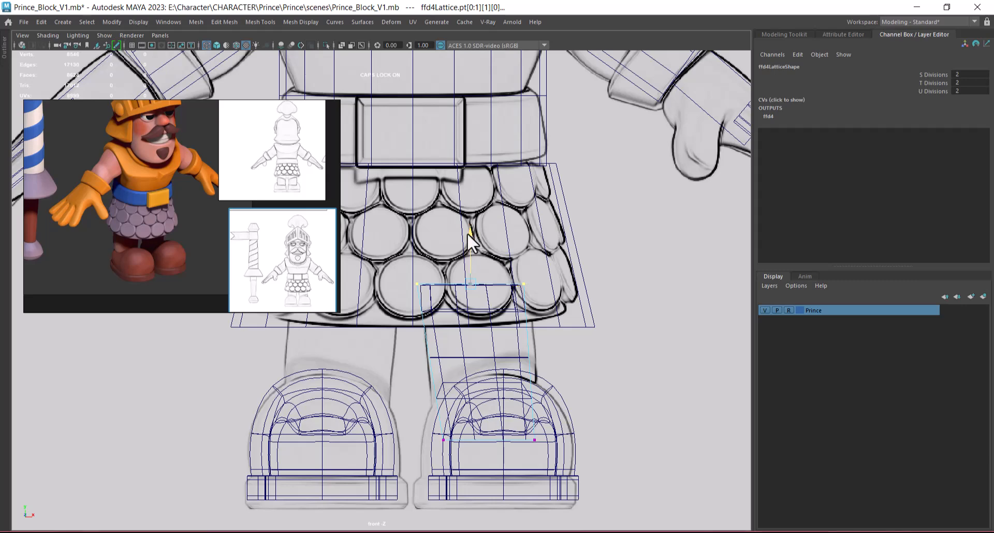
pyautogui.moveTo(520, 284); pyautogui.dragTo(519, 283)
pyautogui.press('r')
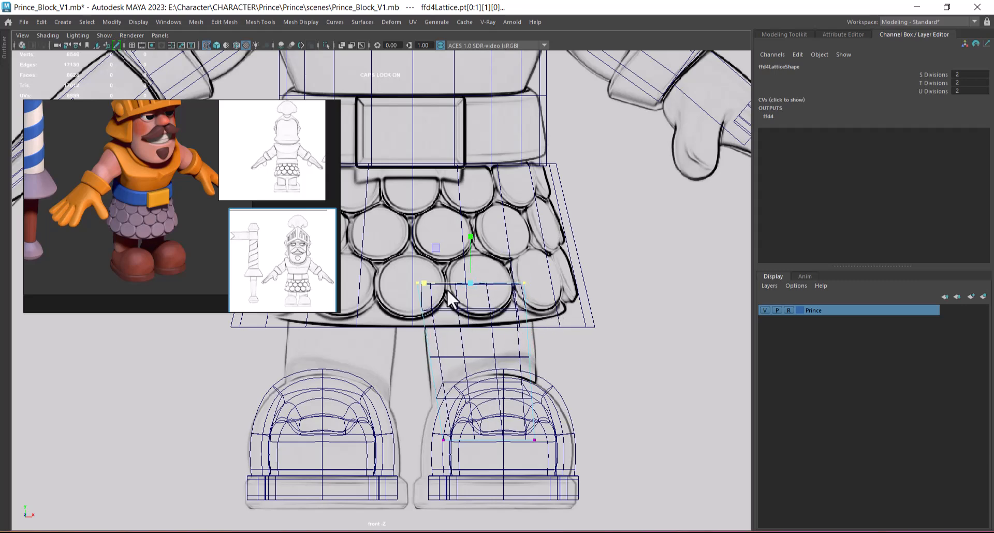
pyautogui.moveTo(425, 284); pyautogui.dragTo(420, 284)
pyautogui.press('w')
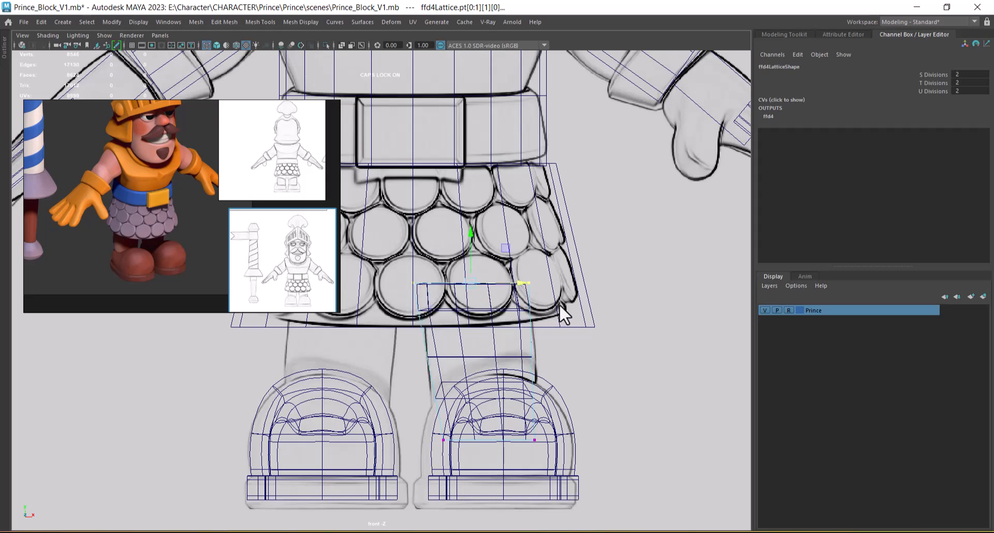
pyautogui.moveTo(524, 283); pyautogui.dragTo(527, 283)
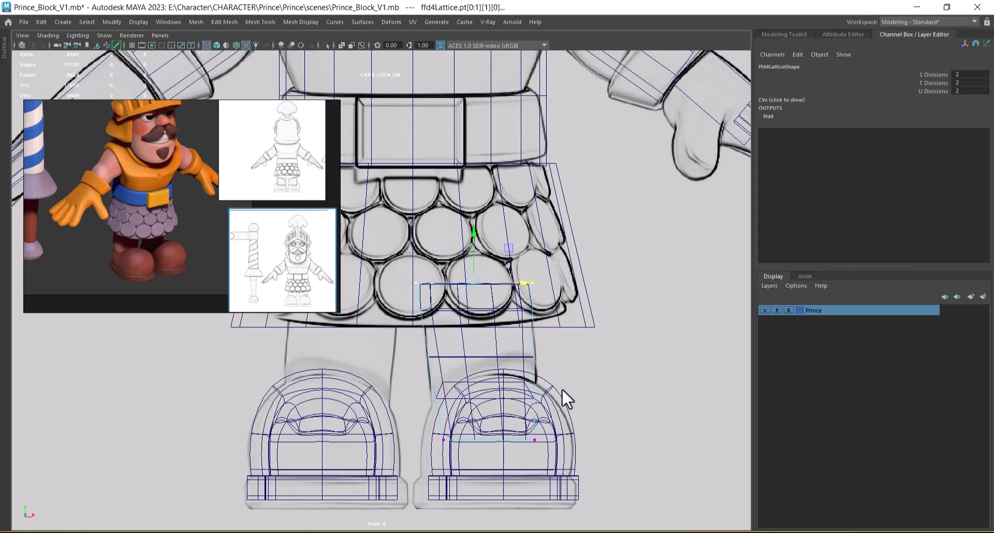
pyautogui.moveTo(561, 427); pyautogui.dragTo(440, 441)
pyautogui.press('r')
# Step: Return to object mode and delete the leg's construction history to bake in the lattice deformation
pyautogui.moveTo(526, 355); pyautogui.dragTo(623, 357, button='right')
pyautogui.click(623, 357)
pyautogui.click(456, 344)
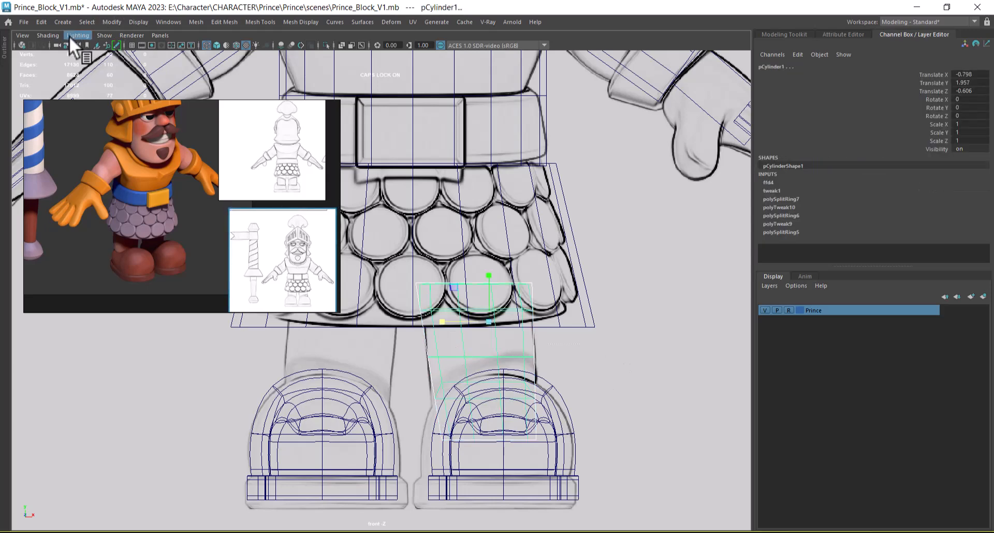
pyautogui.click(43, 21)
pyautogui.moveTo(125, 147)
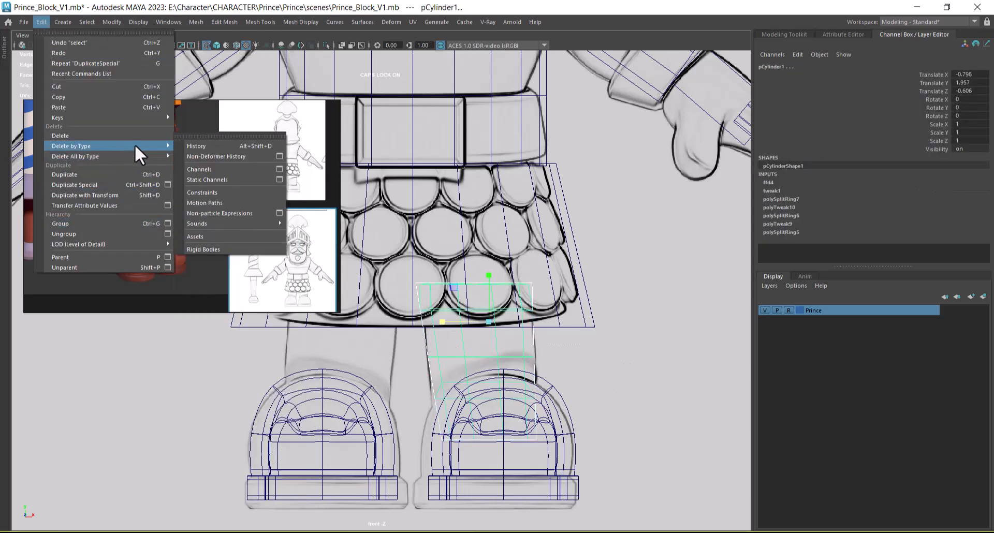
pyautogui.click(222, 144)
# Step: Adjust the scale of the leg's middle and lower edge loops against the front drawing and return to object mode
pyautogui.click(557, 328)
pyautogui.click(520, 354)
pyautogui.moveTo(517, 355); pyautogui.dragTo(513, 125, button='right')
pyautogui.click(480, 356)
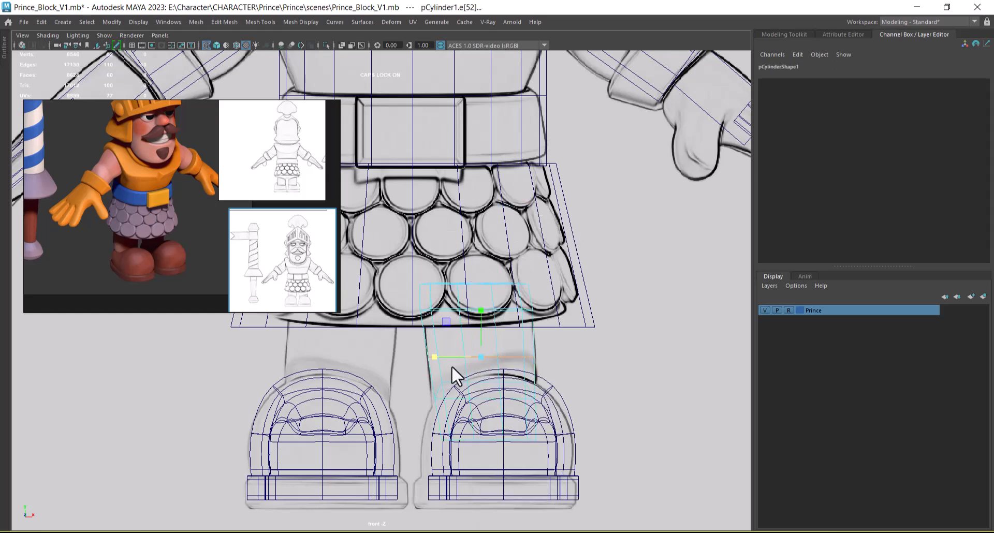
pyautogui.moveTo(436, 358); pyautogui.dragTo(436, 358)
pyautogui.click(437, 389)
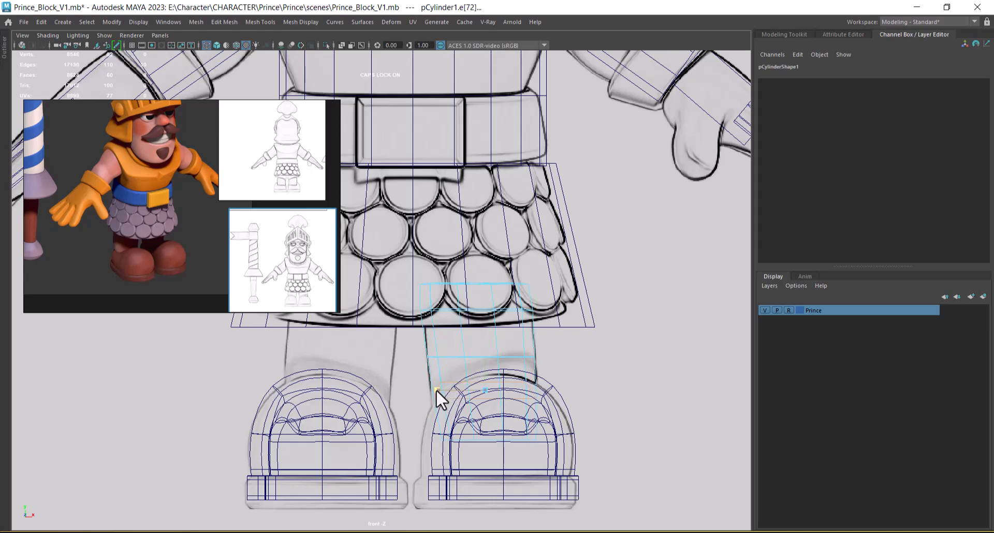
pyautogui.moveTo(476, 349); pyautogui.dragTo(605, 297, button='right')
# Step: Switch to a shaded perspective view and hide everything except the leg and its boot
pyautogui.press('space')
pyautogui.moveTo(626, 328); pyautogui.dragTo(664, 119)
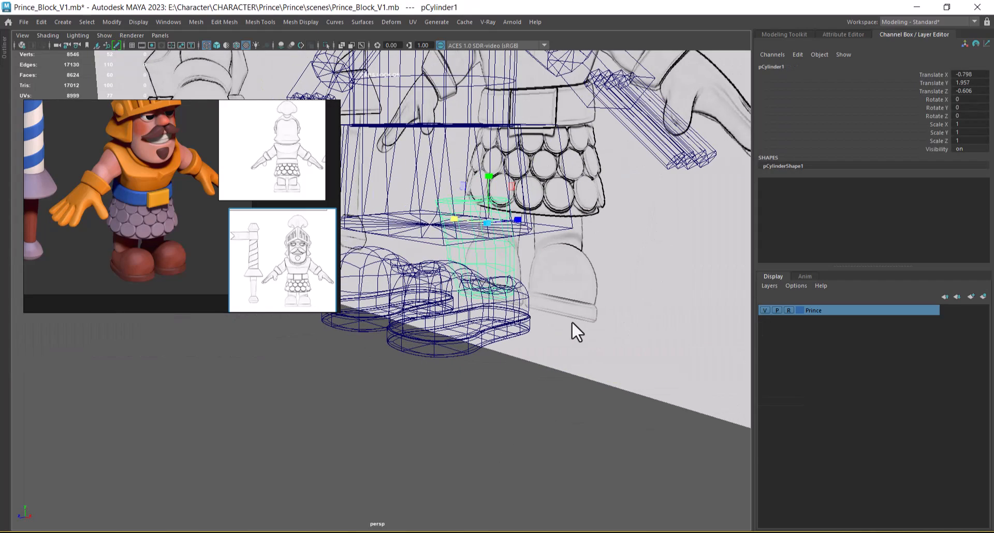
pyautogui.keyDown('alt'); pyautogui.moveTo(574, 330); pyautogui.dragTo(633, 325, button='right'); pyautogui.keyUp('alt')
pyautogui.press('5')
pyautogui.moveTo(549, 333)
pyautogui.keyDown('alt'); pyautogui.mouseDown()
pyautogui.moveTo(496, 352)
pyautogui.moveTo(665, 335)
pyautogui.moveTo(499, 332)
pyautogui.moveTo(589, 363)
pyautogui.moveTo(625, 387)
pyautogui.moveTo(602, 405)
pyautogui.moveTo(458, 387)
pyautogui.moveTo(548, 400)
pyautogui.moveTo(582, 427)
pyautogui.moveTo(514, 364)
pyautogui.moveTo(548, 389)
pyautogui.mouseUp(); pyautogui.keyUp('alt')
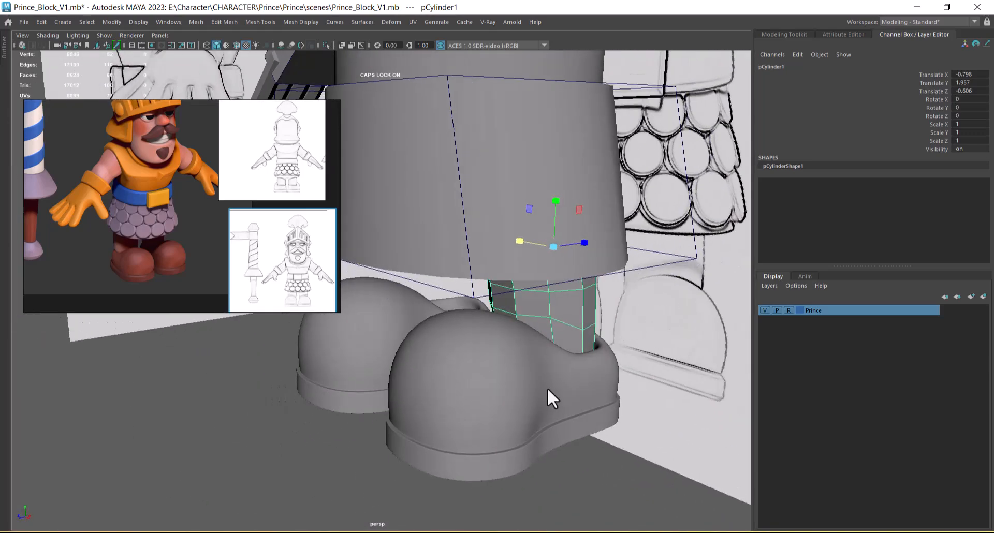
pyautogui.click(600, 392)
pyautogui.hotkey('alt', 'h')
pyautogui.keyDown('alt'); pyautogui.moveTo(505, 413); pyautogui.dragTo(643, 421); pyautogui.keyUp('alt')
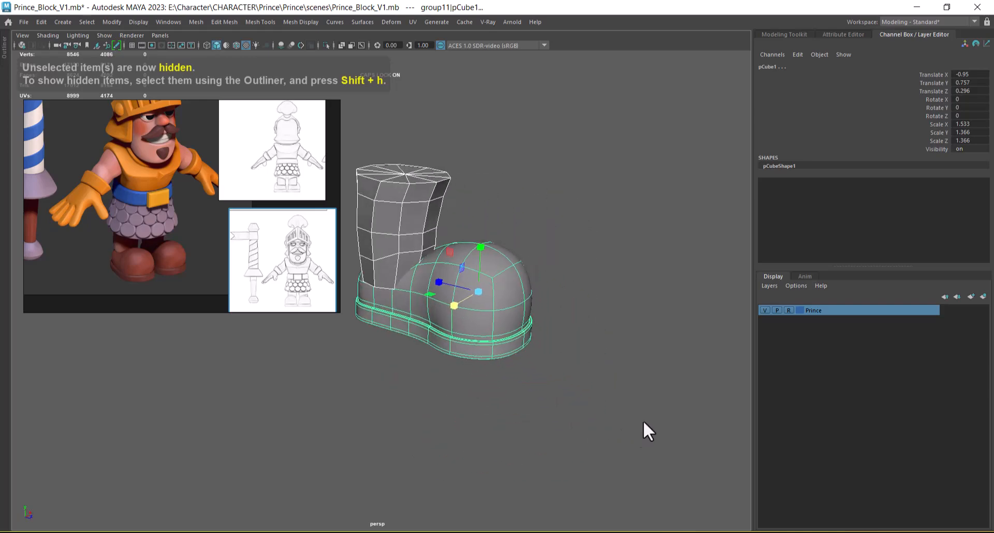
# Step: Rotate the boot outward about its vertical axis by about -6.4 degrees in Y
pyautogui.click(644, 421)
pyautogui.keyDown('alt'); pyautogui.moveTo(370, 338); pyautogui.dragTo(529, 336, button='right'); pyautogui.keyUp('alt')
pyautogui.keyDown('alt'); pyautogui.moveTo(528, 336); pyautogui.dragTo(576, 374); pyautogui.keyUp('alt')
pyautogui.keyDown('alt'); pyautogui.moveTo(673, 419); pyautogui.dragTo(602, 325); pyautogui.keyUp('alt')
pyautogui.click(623, 389)
pyautogui.click(600, 321)
pyautogui.keyDown('alt'); pyautogui.moveTo(637, 389); pyautogui.dragTo(459, 376); pyautogui.keyUp('alt')
pyautogui.click(516, 378)
pyautogui.press('e')
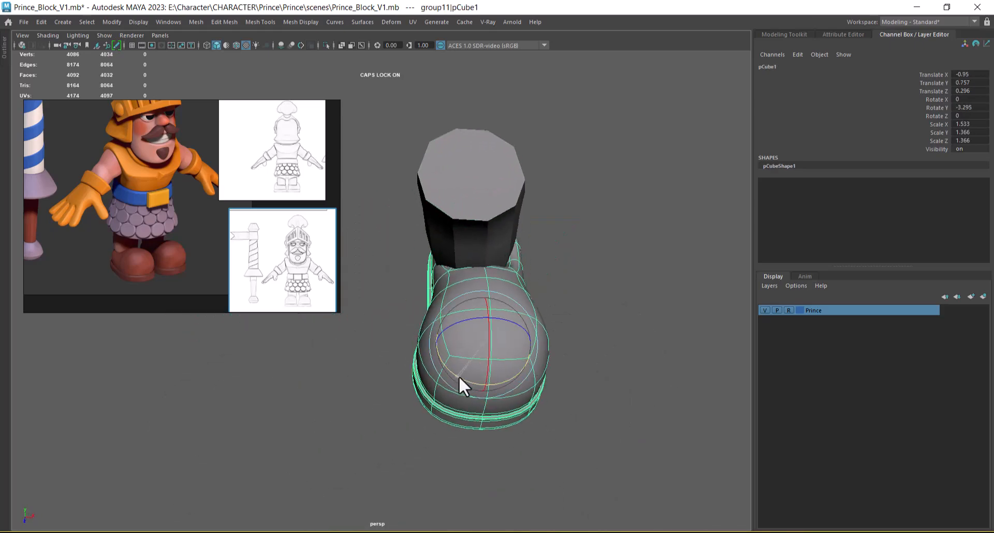
# Step: Turn on smooth preview for the leg and check where it enters the boot
pyautogui.click(478, 223)
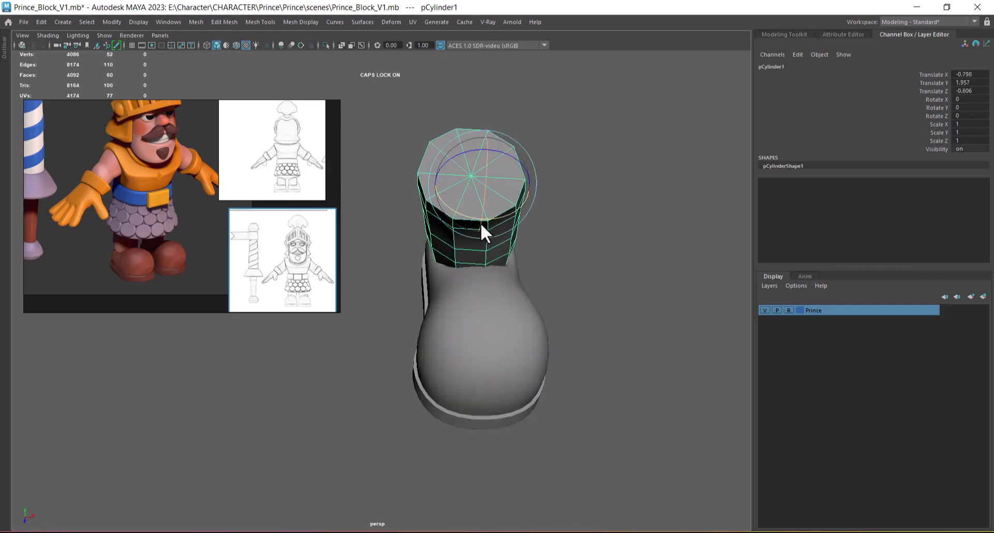
pyautogui.press('3')
pyautogui.click(654, 266)
pyautogui.keyDown('alt'); pyautogui.moveTo(654, 265); pyautogui.dragTo(665, 377); pyautogui.keyUp('alt')
pyautogui.keyDown('alt'); pyautogui.moveTo(665, 377); pyautogui.dragTo(683, 403, button='right'); pyautogui.keyUp('alt')
pyautogui.moveTo(683, 403)
pyautogui.keyDown('alt'); pyautogui.mouseDown(button='middle')
pyautogui.moveTo(484, 393)
pyautogui.moveTo(695, 401)
pyautogui.mouseUp(button='middle'); pyautogui.keyUp('alt')
pyautogui.keyDown('alt'); pyautogui.moveTo(696, 400); pyautogui.dragTo(621, 411, button='right'); pyautogui.keyUp('alt')
# Step: Insert an edge loop around the leg's lower end near the boot opening and return to object mode
pyautogui.click(584, 374)
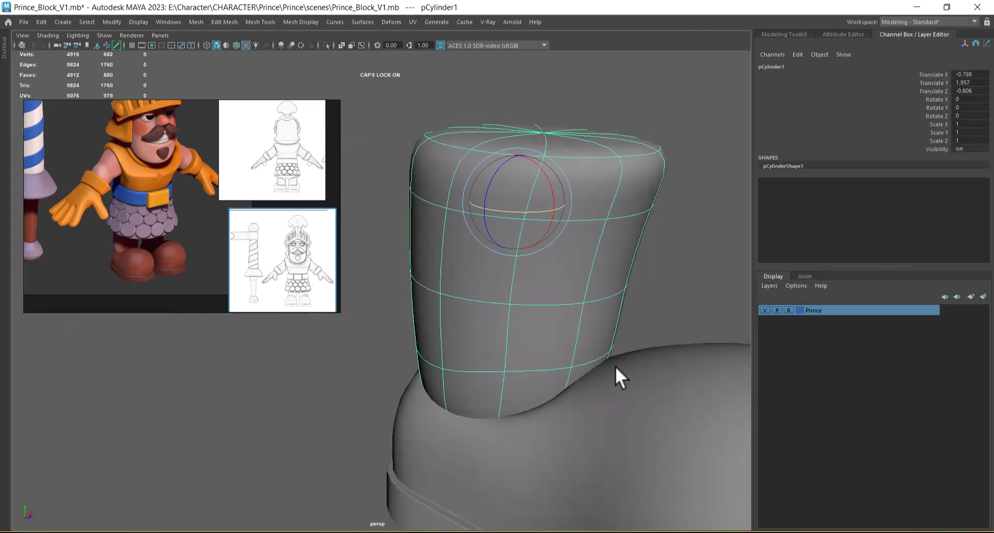
pyautogui.moveTo(667, 286); pyautogui.dragTo(667, 129, button='right')
pyautogui.click(498, 404)
pyautogui.keyDown('ctrl'); pyautogui.moveTo(682, 309); pyautogui.dragTo(964, 421, button='right'); pyautogui.keyUp('ctrl')
pyautogui.moveTo(531, 239); pyautogui.dragTo(511, 395, button='right')
# Step: Bring the rest of the character back into view around the leg and boot
pyautogui.keyDown('alt'); pyautogui.moveTo(511, 395); pyautogui.dragTo(552, 395); pyautogui.keyUp('alt')
pyautogui.keyDown('alt'); pyautogui.moveTo(552, 395); pyautogui.dragTo(480, 357, button='right'); pyautogui.keyUp('alt')
pyautogui.keyDown('alt'); pyautogui.moveTo(480, 356); pyautogui.dragTo(533, 420); pyautogui.keyUp('alt')
pyautogui.keyDown('alt'); pyautogui.moveTo(534, 420); pyautogui.dragTo(585, 416, button='middle'); pyautogui.keyUp('alt')
pyautogui.keyDown('alt'); pyautogui.moveTo(586, 416); pyautogui.dragTo(651, 426, button='right'); pyautogui.keyUp('alt')
pyautogui.hotkey('ctrl', '1')
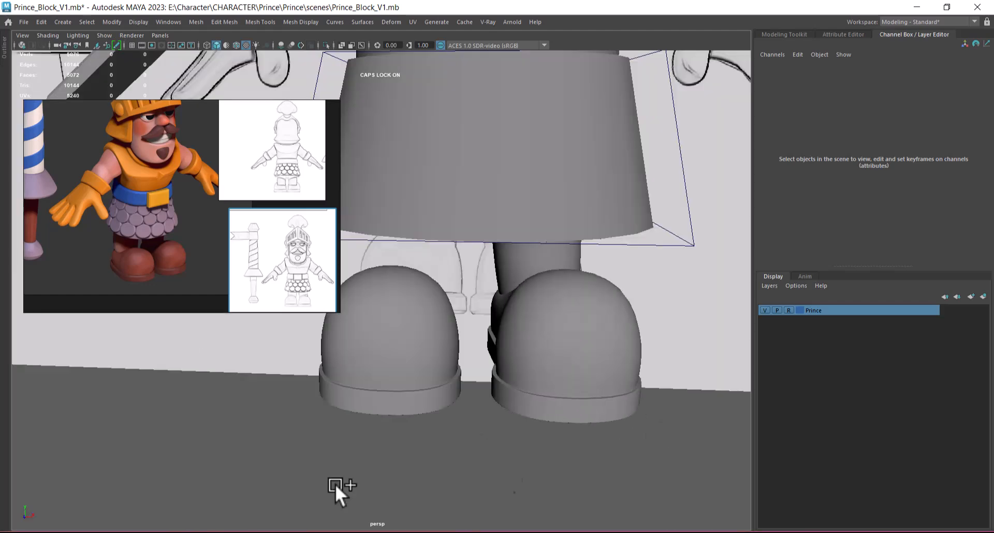
pyautogui.keyDown('alt'); pyautogui.moveTo(514, 491); pyautogui.dragTo(502, 462, button='right'); pyautogui.keyUp('alt')
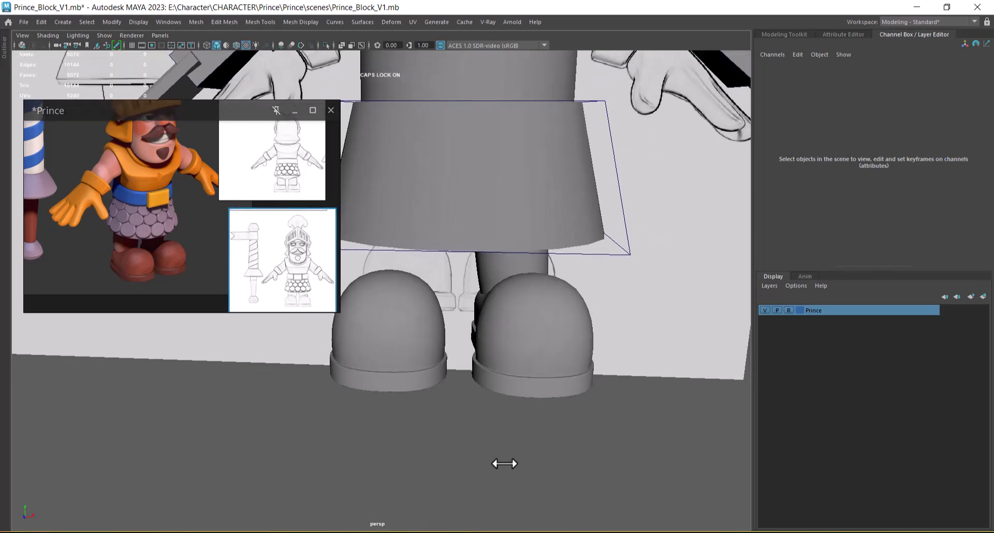
# Step: Try grouping the leg on its own and mirroring it with Duplicate Special, without the boot
pyautogui.click(503, 272)
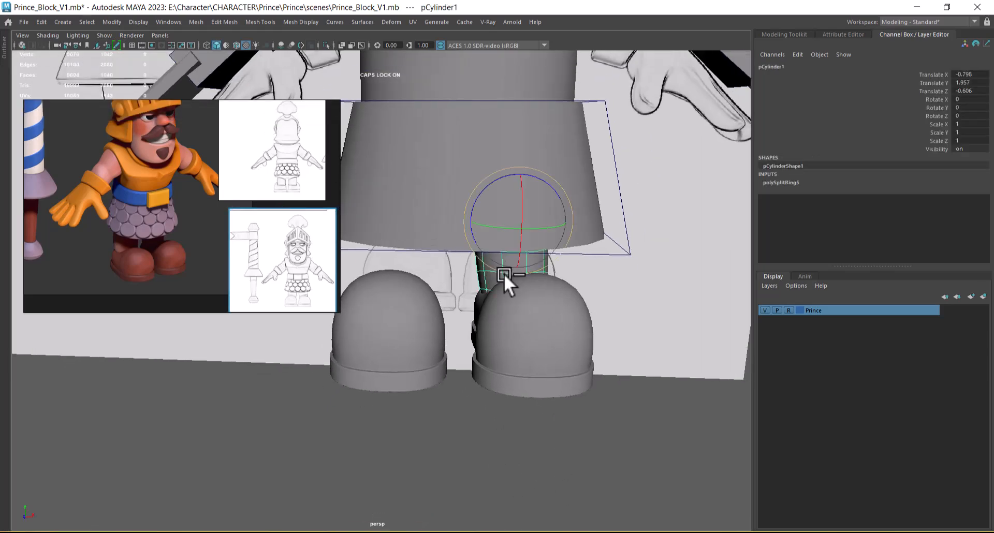
pyautogui.click(42, 23)
pyautogui.click(96, 200)
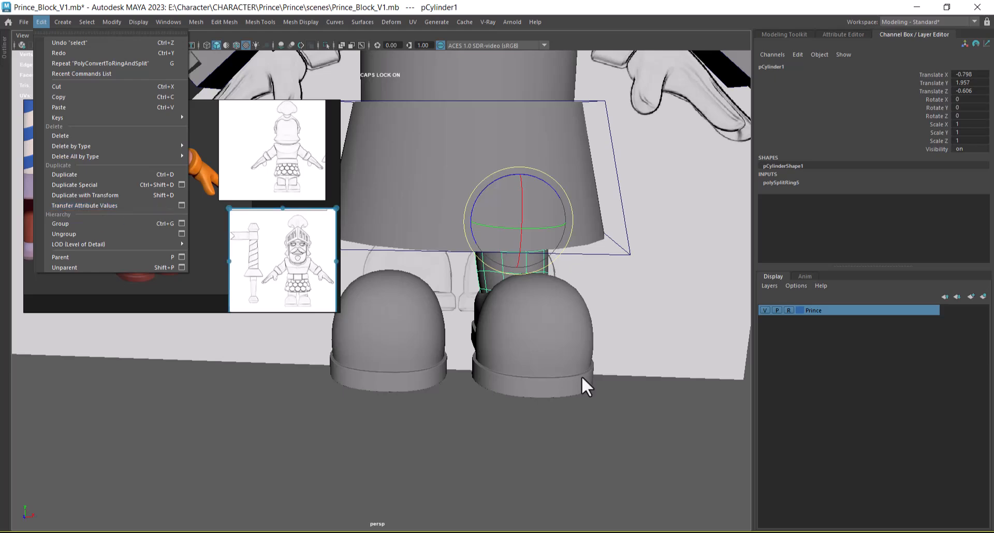
pyautogui.click(519, 267)
pyautogui.click(500, 274)
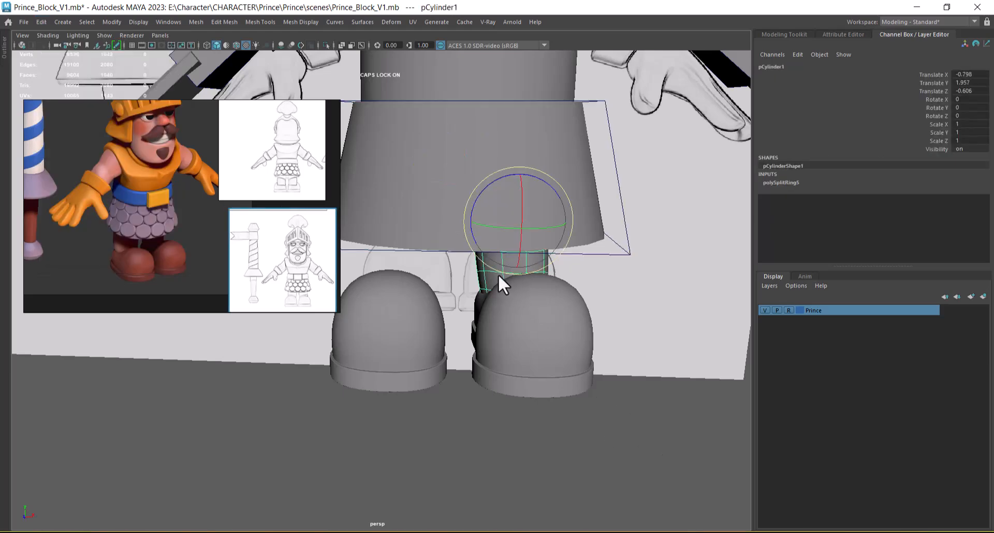
pyautogui.hotkey('ctrl', 'g')
pyautogui.click(41, 22)
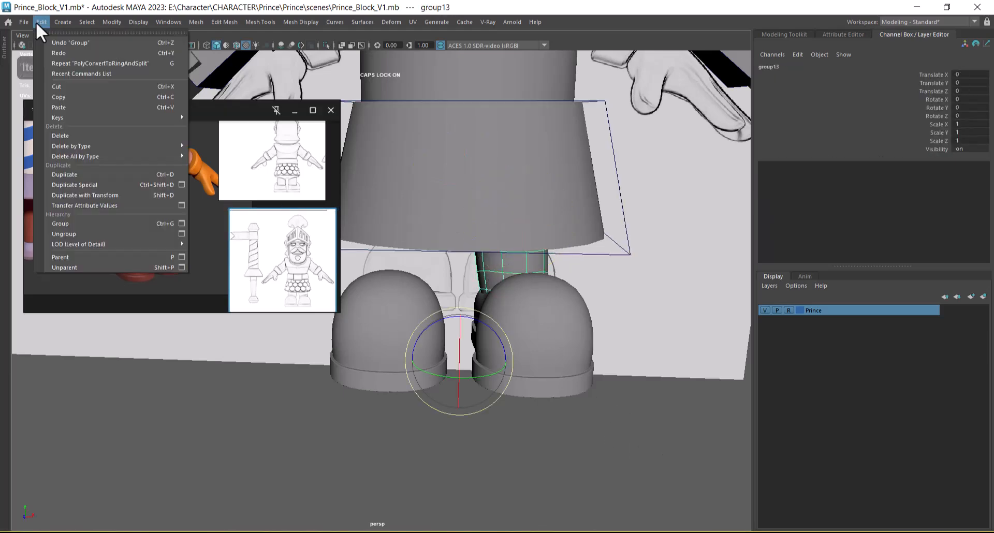
pyautogui.click(88, 185)
pyautogui.keyDown('alt'); pyautogui.moveTo(636, 424); pyautogui.dragTo(517, 408); pyautogui.keyUp('alt')
pyautogui.press('w')
pyautogui.scroll(2, 517, 407)
pyautogui.press('Delete')
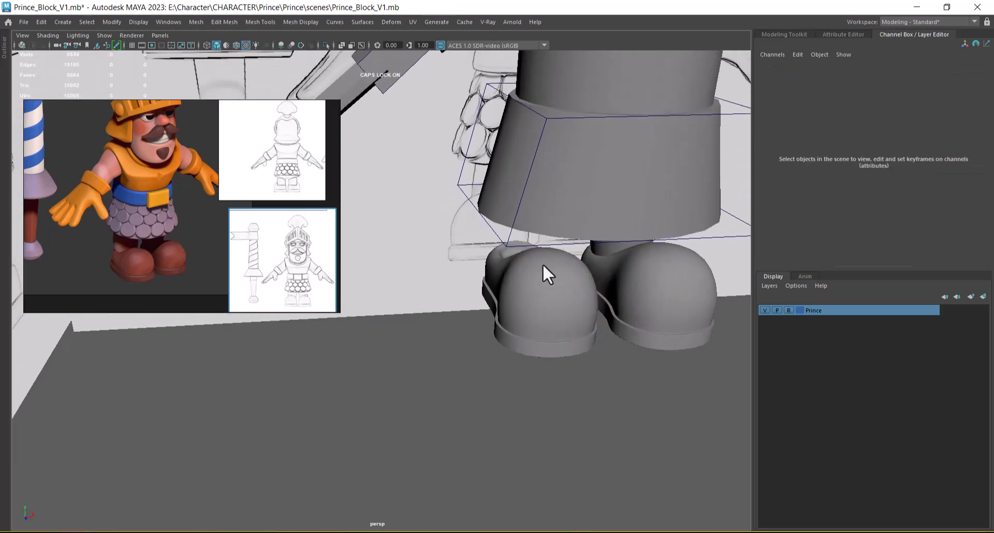
# Step: Replace the opposite boot with a Duplicate Special mirror of the rotated boot and leg grouped together
pyautogui.click(543, 294)
pyautogui.press('Delete')
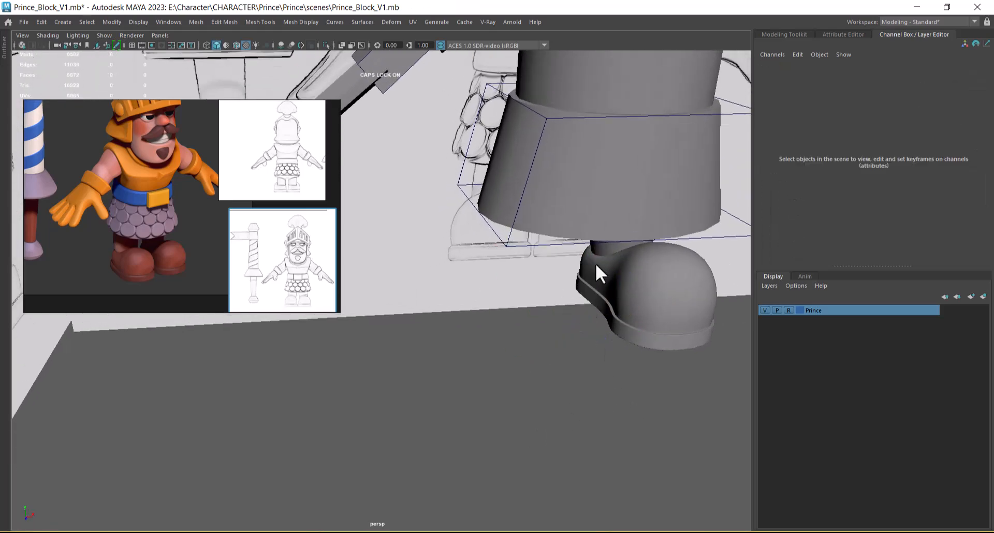
pyautogui.keyDown('alt'); pyautogui.moveTo(576, 279); pyautogui.dragTo(634, 237); pyautogui.keyUp('alt')
pyautogui.click(666, 293)
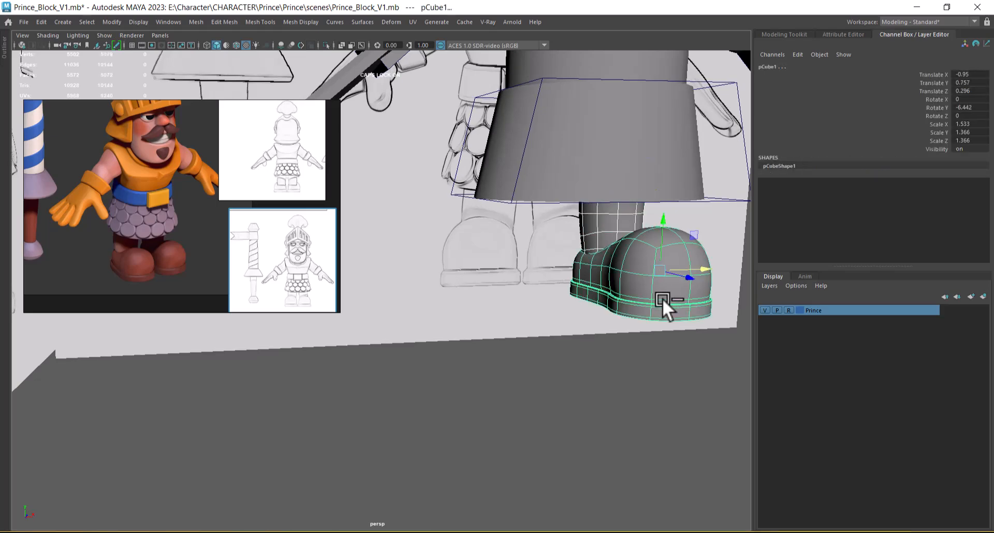
pyautogui.hotkey('ctrl', 'g')
pyautogui.click(42, 22)
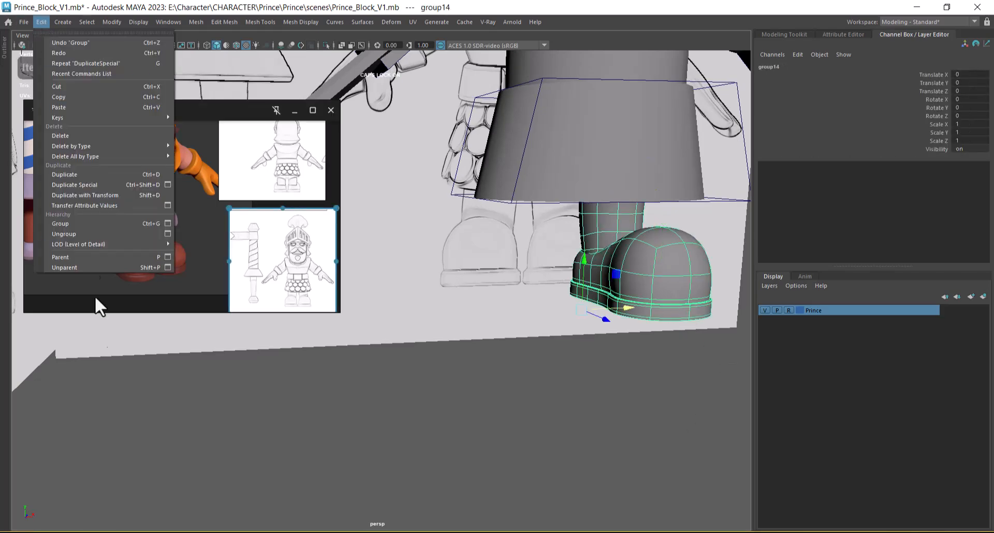
pyautogui.click(109, 186)
pyautogui.keyDown('alt'); pyautogui.moveTo(582, 417); pyautogui.dragTo(584, 377); pyautogui.keyUp('alt')
# Step: Select the skirt and examine its fit against the side reference drawing and from around the character
pyautogui.click(468, 283)
pyautogui.press('space')
pyautogui.scroll(-5, 638, 424)
pyautogui.keyDown('alt'); pyautogui.moveTo(610, 393); pyautogui.dragTo(643, 433, button='middle'); pyautogui.keyUp('alt')
pyautogui.scroll(2, 643, 434)
pyautogui.scroll(2, 643, 433)
pyautogui.keyDown('alt'); pyautogui.moveTo(671, 399); pyautogui.dragTo(654, 423, button='middle'); pyautogui.keyUp('alt')
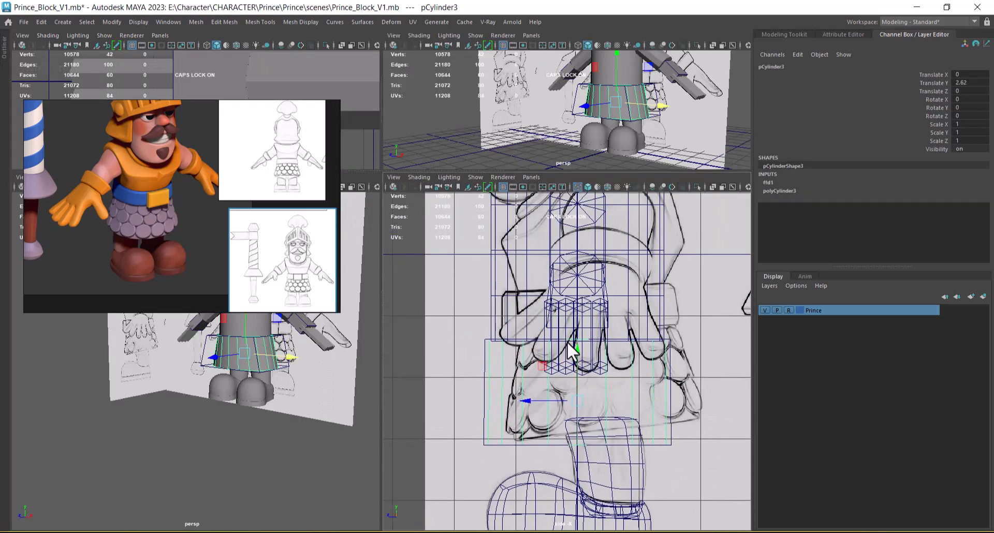
pyautogui.scroll(-6, 563, 373)
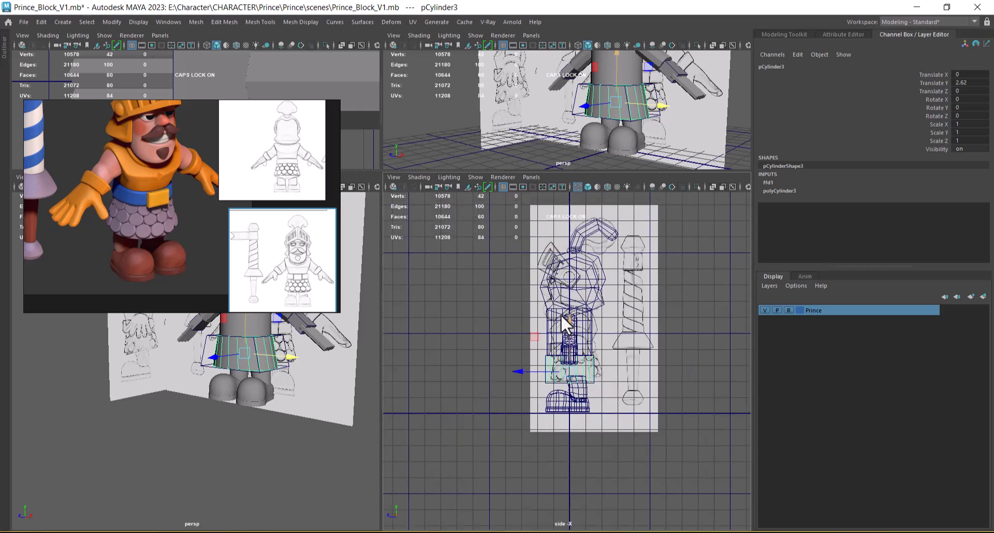
pyautogui.keyDown('alt'); pyautogui.moveTo(291, 402); pyautogui.dragTo(260, 479); pyautogui.keyUp('alt')
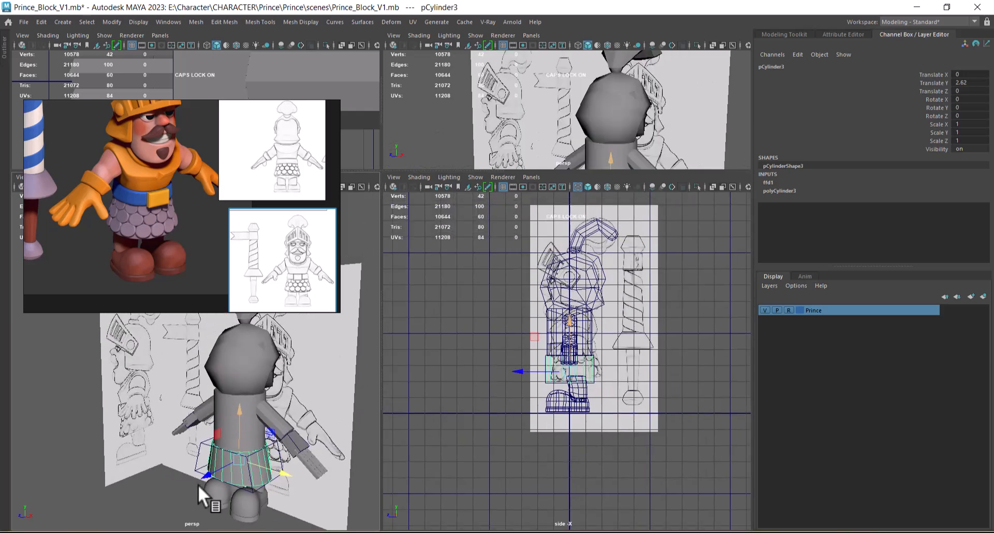
pyautogui.keyDown('alt'); pyautogui.moveTo(263, 443); pyautogui.dragTo(176, 344); pyautogui.keyUp('alt')
# Step: Try hiding the head, torso and arms by toggling their visibility
pyautogui.moveTo(299, 446); pyautogui.dragTo(290, 443)
pyautogui.keyDown('alt'); pyautogui.moveTo(290, 443); pyautogui.dragTo(309, 466, button='right'); pyautogui.keyUp('alt')
pyautogui.press('h')
pyautogui.keyDown('alt'); pyautogui.moveTo(308, 471); pyautogui.dragTo(225, 353, button='middle'); pyautogui.keyUp('alt')
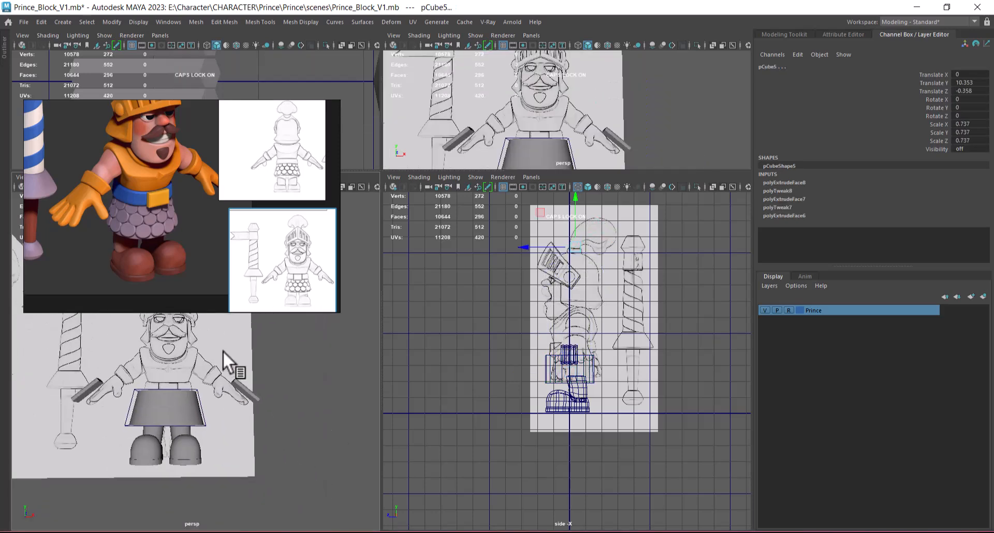
pyautogui.keyDown('alt'); pyautogui.moveTo(225, 353); pyautogui.dragTo(287, 372, button='right'); pyautogui.keyUp('alt')
pyautogui.moveTo(288, 402); pyautogui.dragTo(244, 435)
pyautogui.press('h')
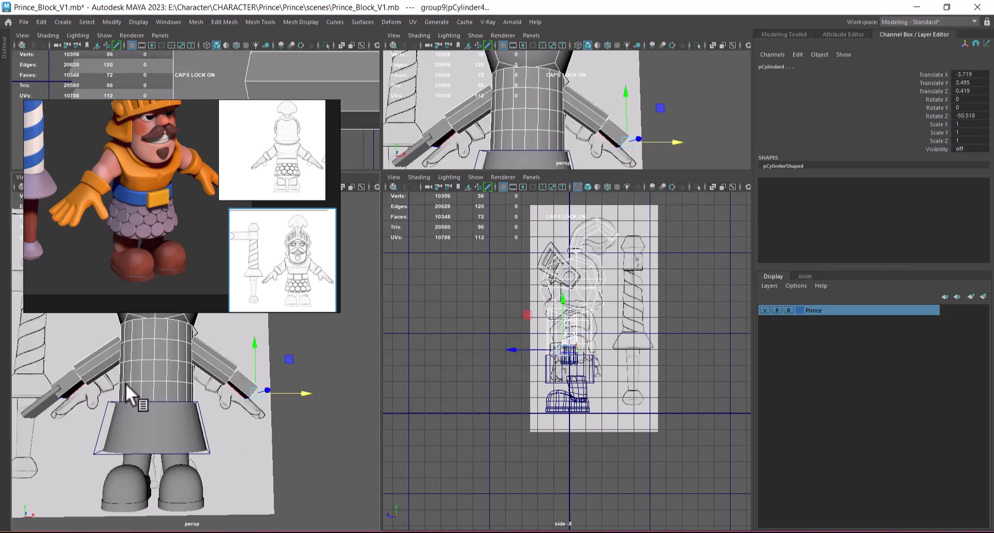
pyautogui.press('h')
pyautogui.press('h')
pyautogui.click(306, 415)
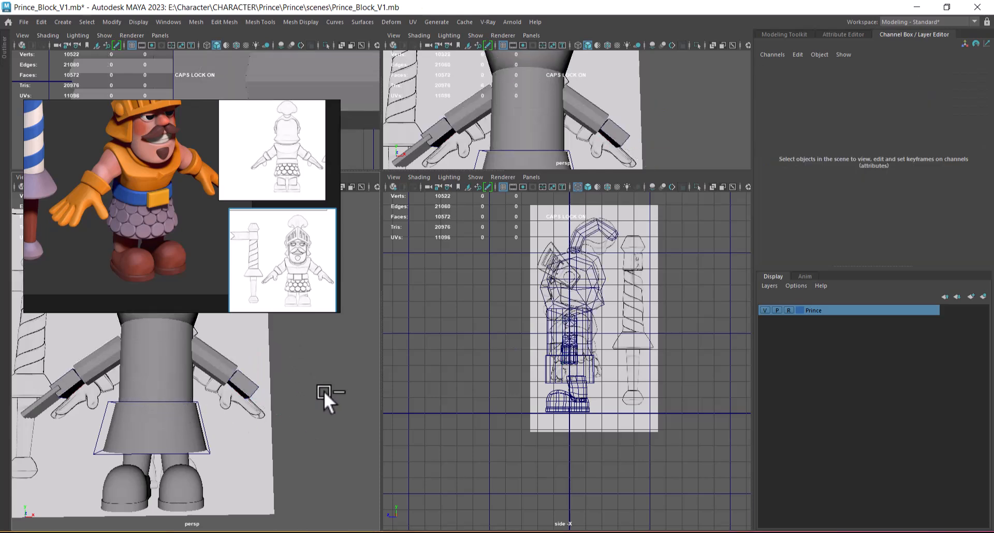
# Step: Hide the head, torso, arm and hand pieces so that only the skirt, legs and boots remain
pyautogui.press('space')
pyautogui.keyDown('alt'); pyautogui.moveTo(325, 387); pyautogui.dragTo(691, 251); pyautogui.keyUp('alt')
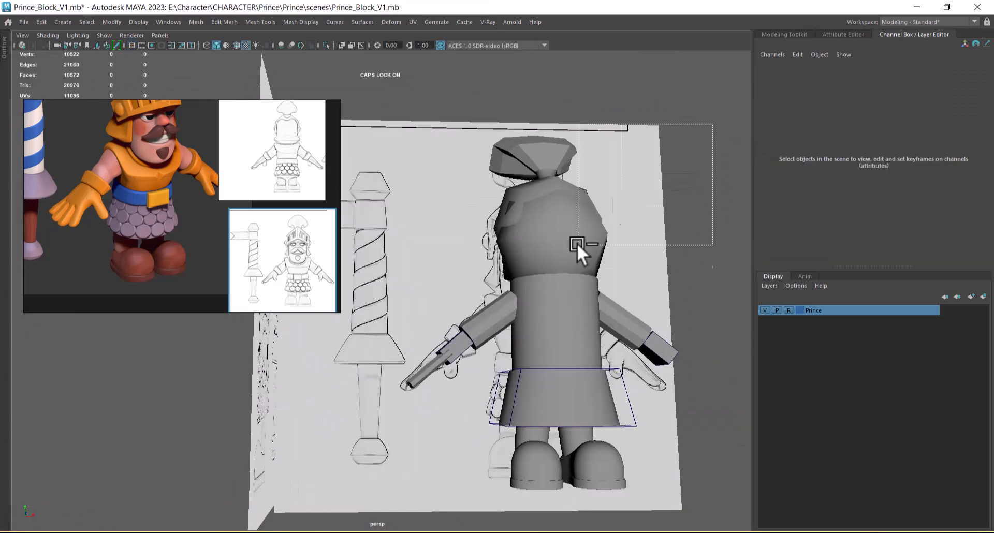
pyautogui.moveTo(621, 204); pyautogui.dragTo(621, 205)
pyautogui.hotkey('ctrl', 'h')
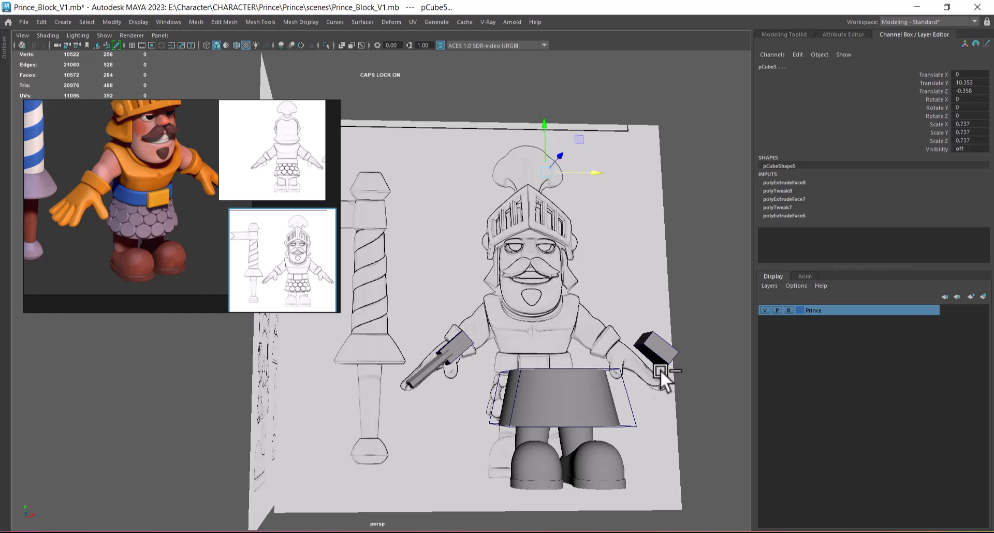
pyautogui.click(652, 363)
pyautogui.hotkey('ctrl', 'h')
pyautogui.click(408, 384)
pyautogui.hotkey('ctrl', 'h')
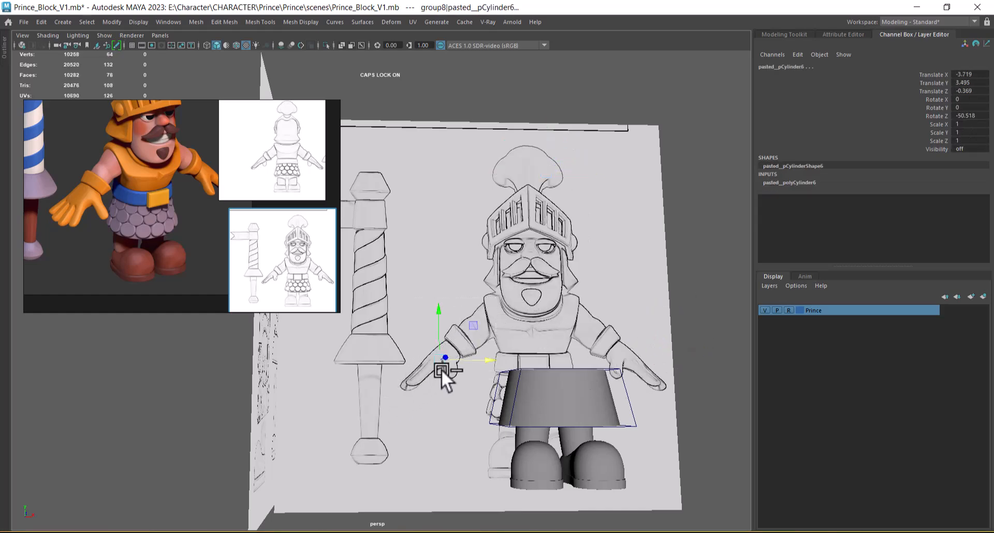
# Step: Center the skirt on the side reference drawing and select the lattice surrounding it
pyautogui.click(576, 405)
pyautogui.press('space')
pyautogui.keyDown('alt'); pyautogui.moveTo(526, 385); pyautogui.dragTo(694, 426, button='right'); pyautogui.keyUp('alt')
pyautogui.keyDown('alt'); pyautogui.moveTo(672, 405); pyautogui.dragTo(670, 392, button='middle'); pyautogui.keyUp('alt')
pyautogui.scroll(1, 670, 392)
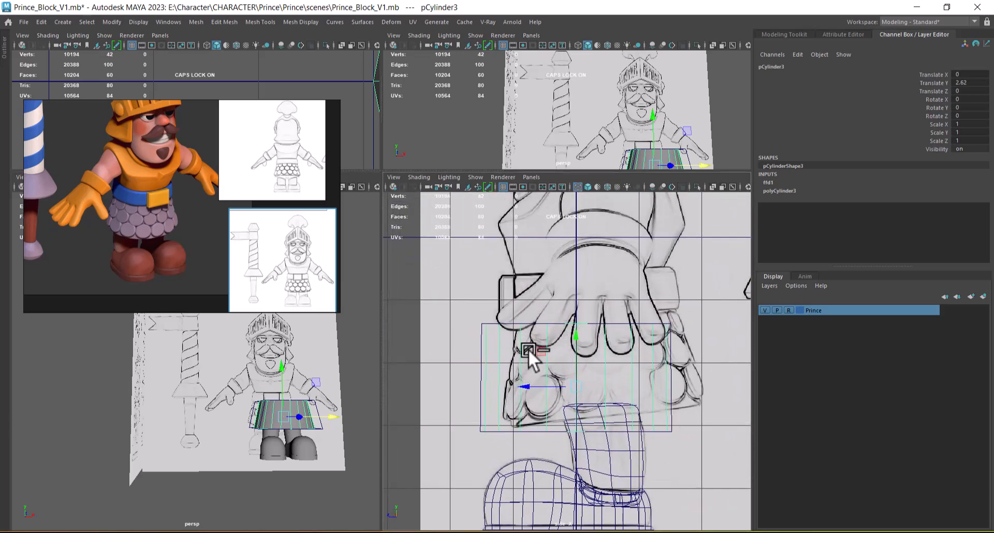
pyautogui.keyDown('alt'); pyautogui.moveTo(559, 327); pyautogui.dragTo(555, 385, button='middle'); pyautogui.keyUp('alt')
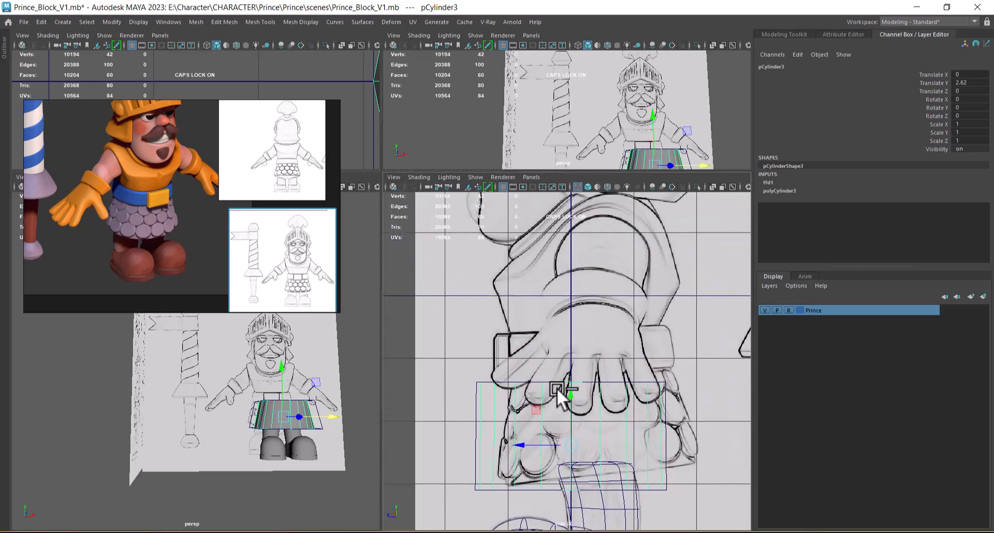
pyautogui.click(459, 413)
pyautogui.moveTo(456, 407); pyautogui.dragTo(482, 472)
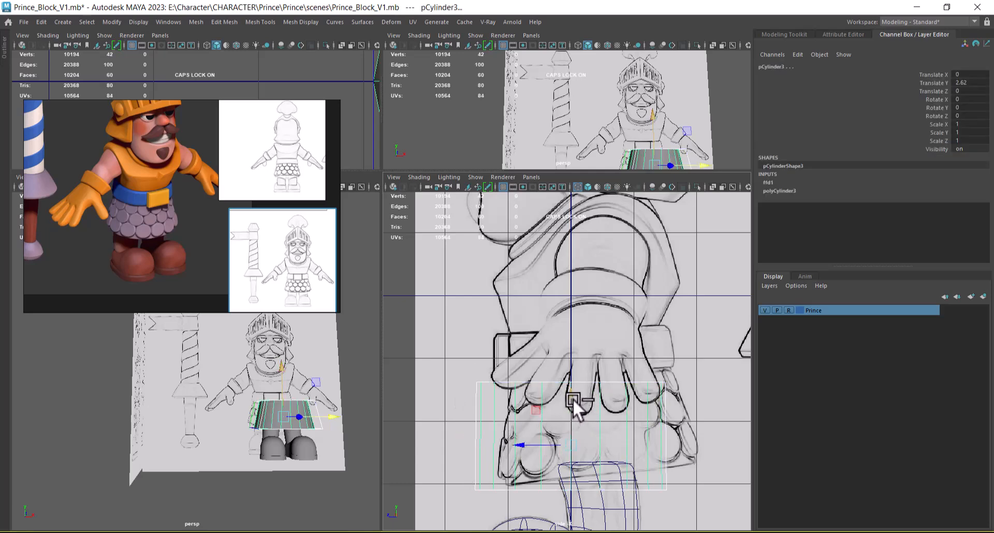
pyautogui.click(683, 493)
pyautogui.click(664, 490)
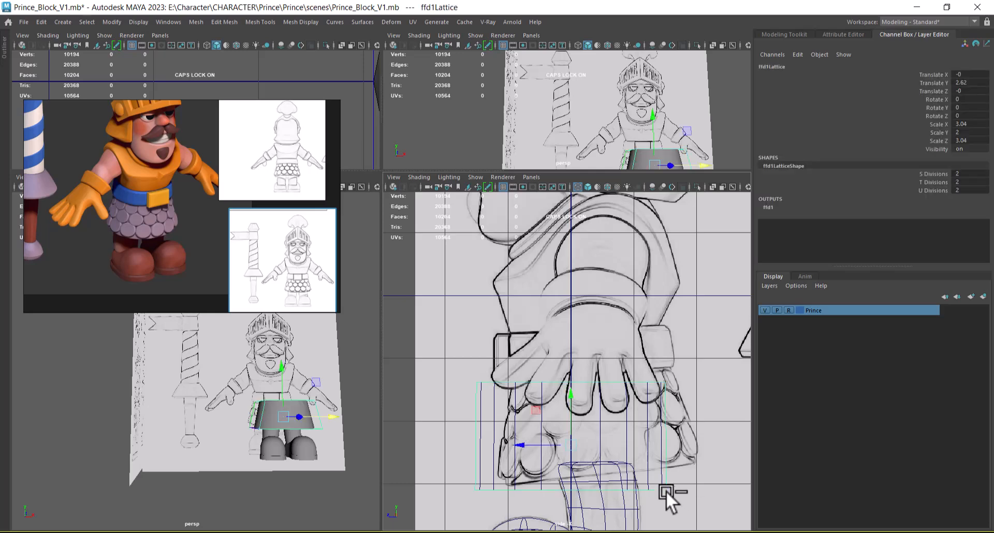
# Step: Raise the skirt's top vertex row to the belt's upper edge and fit its depth to the waist in the side view
pyautogui.moveTo(647, 237); pyautogui.dragTo(611, 237, button='right')
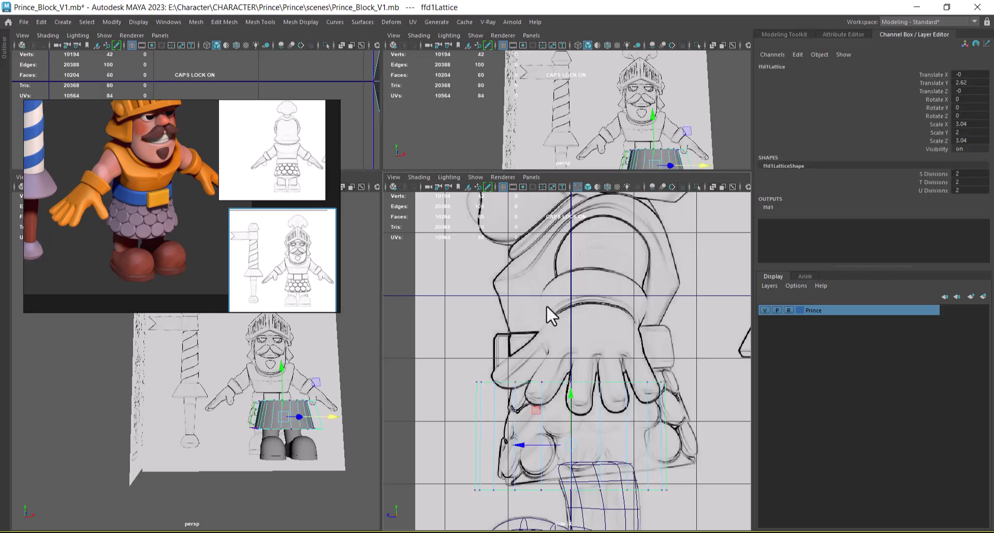
pyautogui.moveTo(697, 402); pyautogui.dragTo(697, 402)
pyautogui.click(575, 381)
pyautogui.click(576, 318)
pyautogui.moveTo(673, 359); pyautogui.dragTo(412, 409)
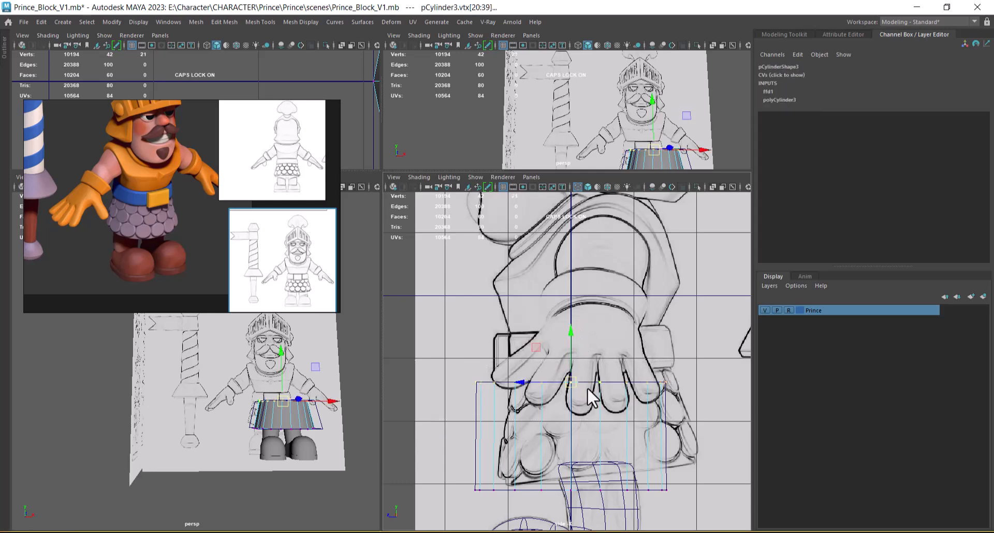
pyautogui.moveTo(573, 337); pyautogui.dragTo(572, 310)
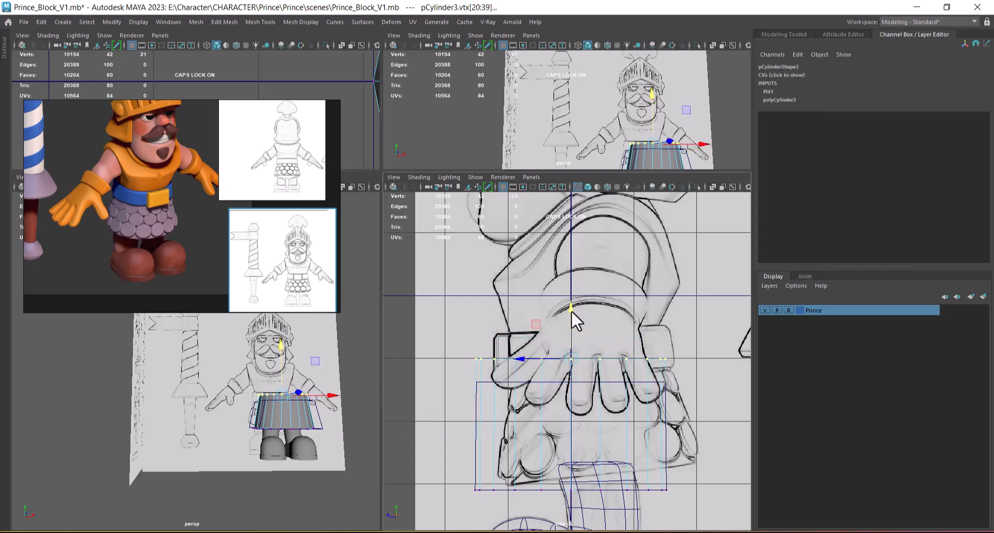
pyautogui.moveTo(526, 362); pyautogui.dragTo(546, 365)
pyautogui.press('r')
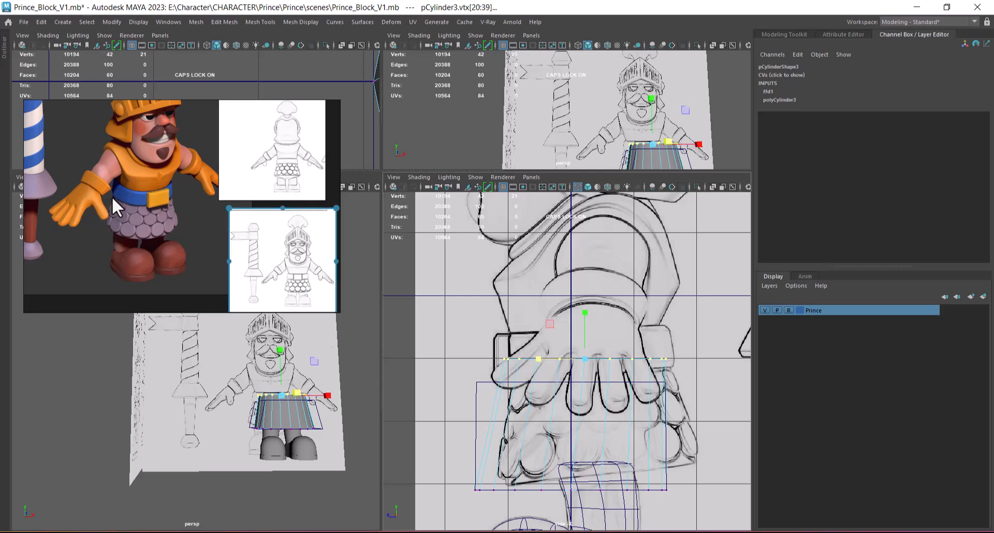
pyautogui.press('w')
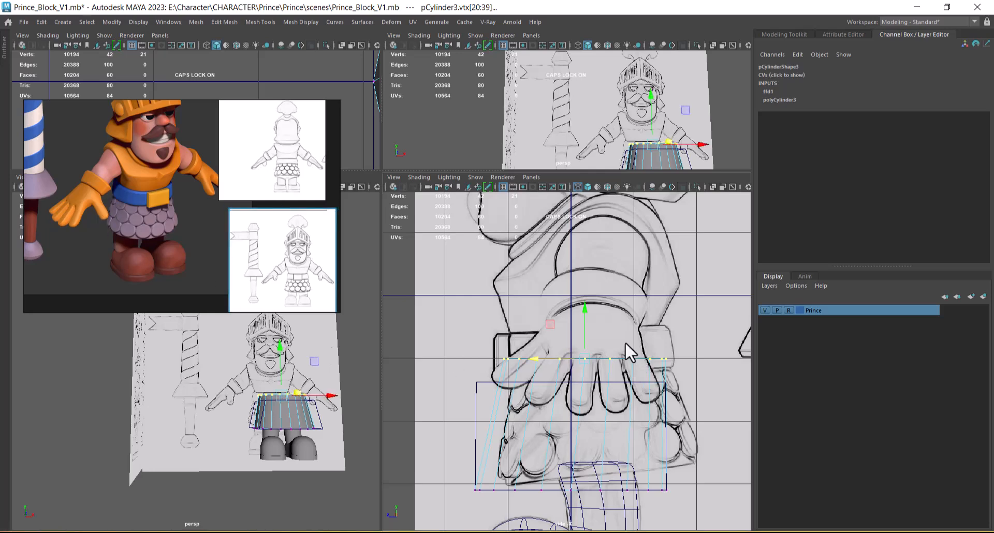
pyautogui.moveTo(586, 321); pyautogui.dragTo(586, 288)
# Step: Move and tilt the skirt's bottom vertex row to follow the drawn hem in the side view
pyautogui.moveTo(620, 496); pyautogui.dragTo(409, 528)
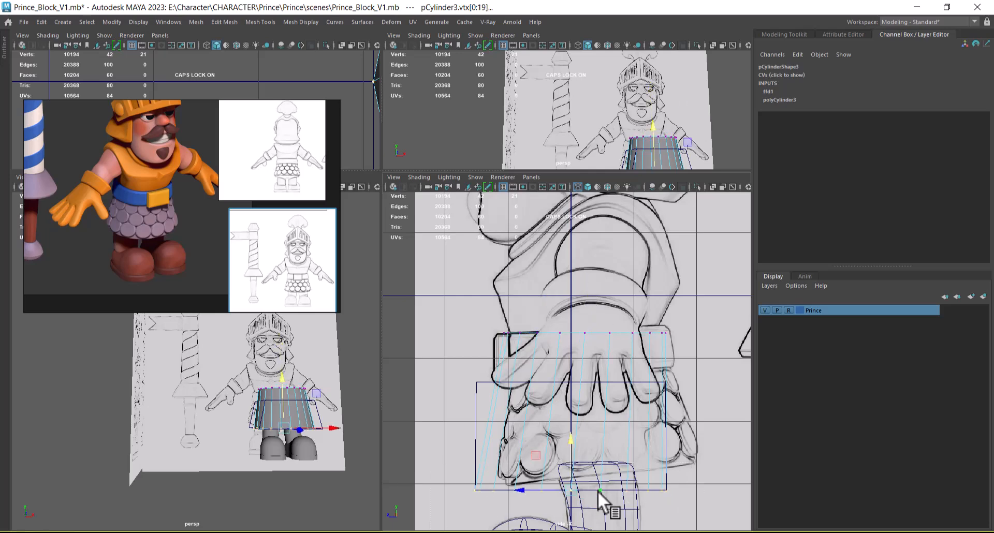
pyautogui.moveTo(570, 490); pyautogui.dragTo(639, 453)
pyautogui.press('e')
pyautogui.press('w')
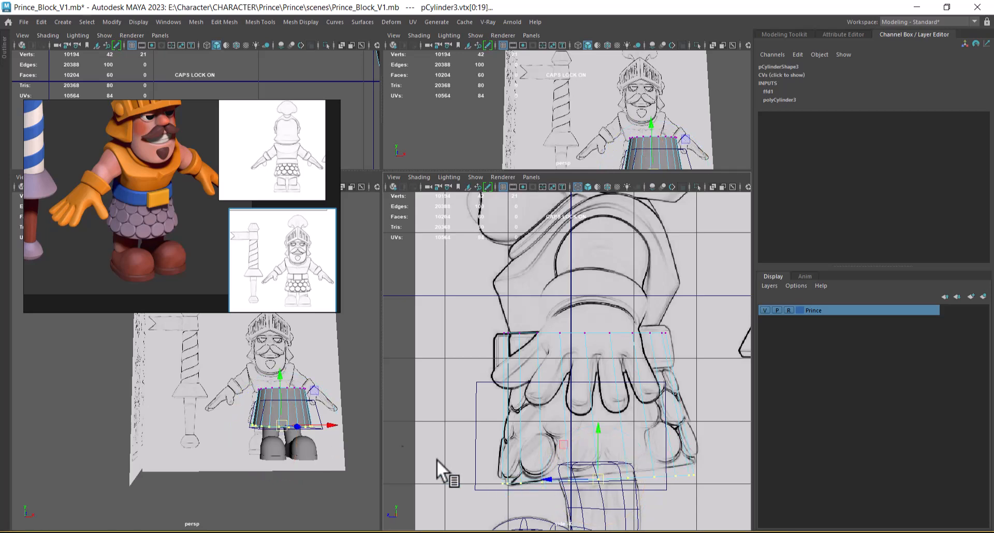
# Step: Show the skirt in wireframe over the front drawing and move the floating reference image clear of it
pyautogui.press('f')
pyautogui.press('space')
pyautogui.moveTo(280, 387); pyautogui.dragTo(276, 427)
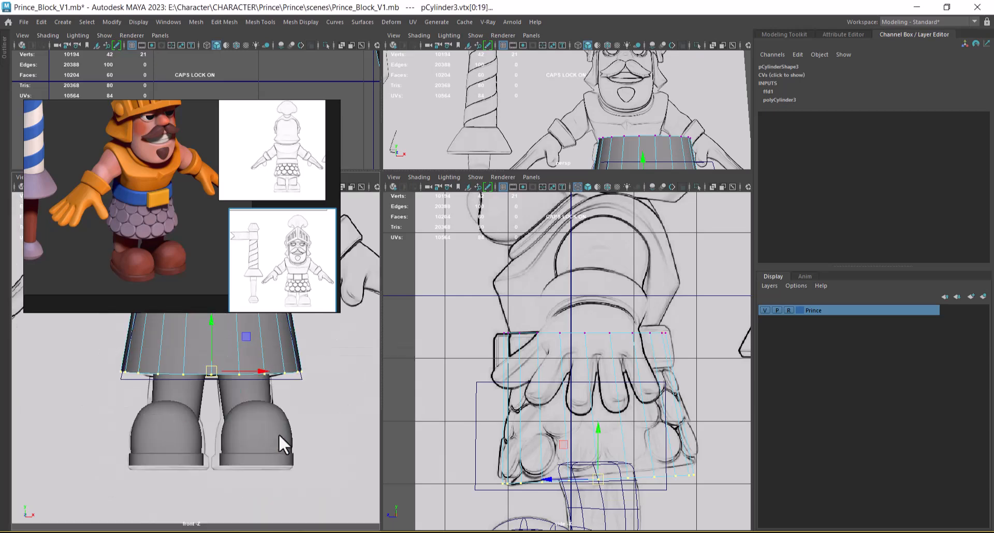
pyautogui.keyDown('alt'); pyautogui.moveTo(300, 430); pyautogui.dragTo(340, 472, button='middle'); pyautogui.keyUp('alt')
pyautogui.press('4')
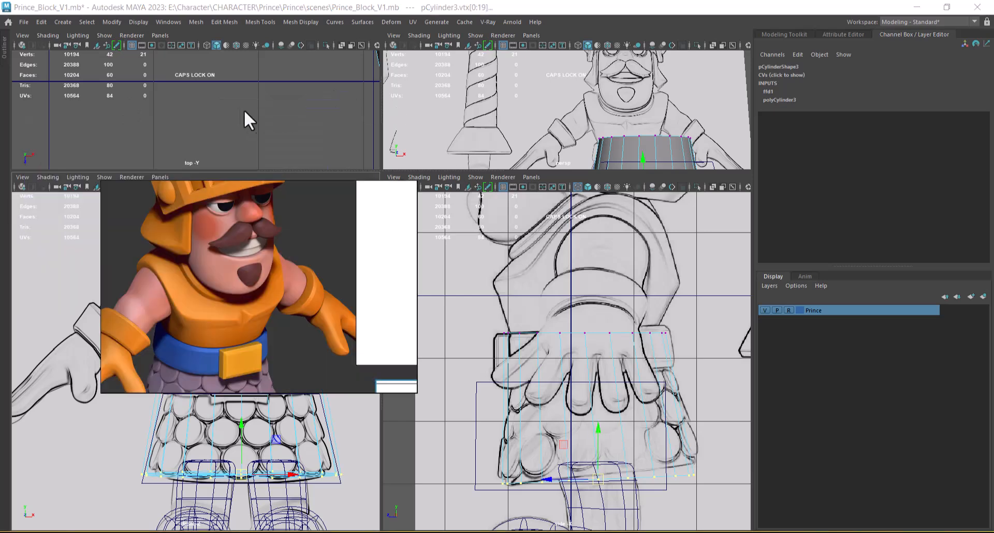
pyautogui.keyDown('alt'); pyautogui.moveTo(586, 441); pyautogui.dragTo(651, 406, button='right'); pyautogui.keyUp('alt')
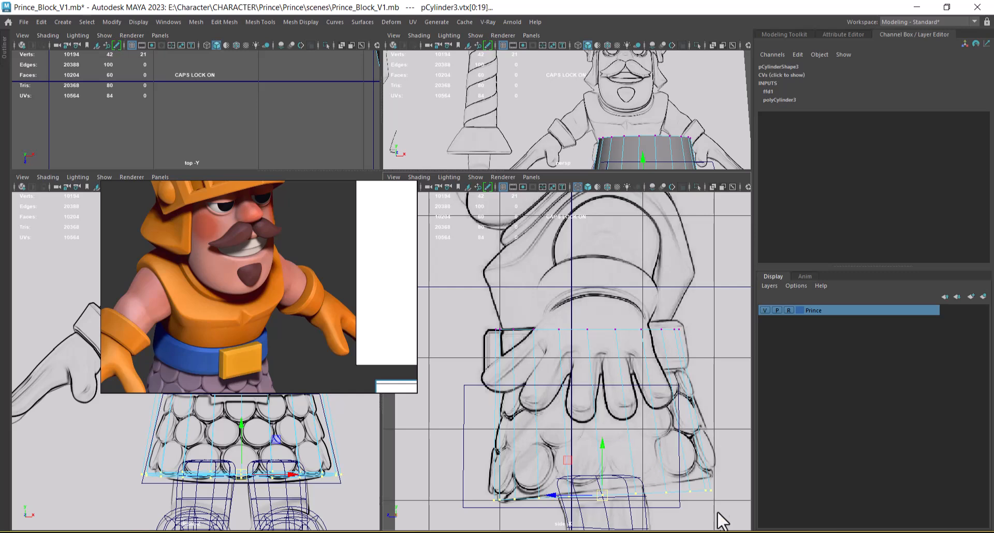
pyautogui.keyDown('alt'); pyautogui.moveTo(722, 525); pyautogui.dragTo(702, 459, button='middle'); pyautogui.keyUp('alt')
pyautogui.keyDown('alt'); pyautogui.moveTo(293, 478); pyautogui.dragTo(288, 498, button='middle'); pyautogui.keyUp('alt')
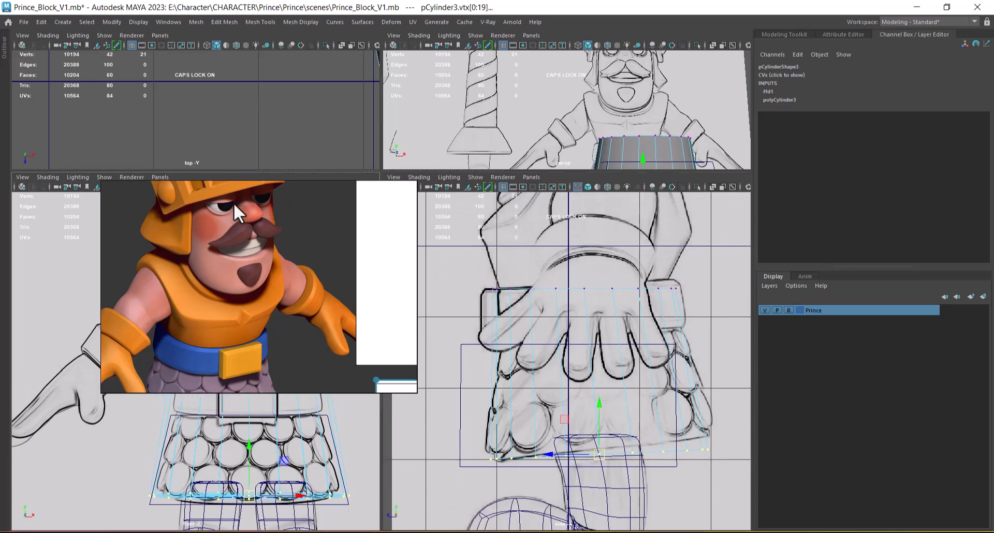
pyautogui.moveTo(238, 185); pyautogui.dragTo(201, 56)
# Step: Scale the skirt's top vertex row in width to match the belt's upper edge in the front view
pyautogui.keyDown('alt'); pyautogui.moveTo(301, 410); pyautogui.dragTo(282, 389, button='middle'); pyautogui.keyUp('alt')
pyautogui.keyDown('alt'); pyautogui.moveTo(283, 389); pyautogui.dragTo(339, 368, button='right'); pyautogui.keyUp('alt')
pyautogui.moveTo(344, 336); pyautogui.dragTo(125, 365)
pyautogui.press('r')
pyautogui.moveTo(286, 354); pyautogui.dragTo(278, 352)
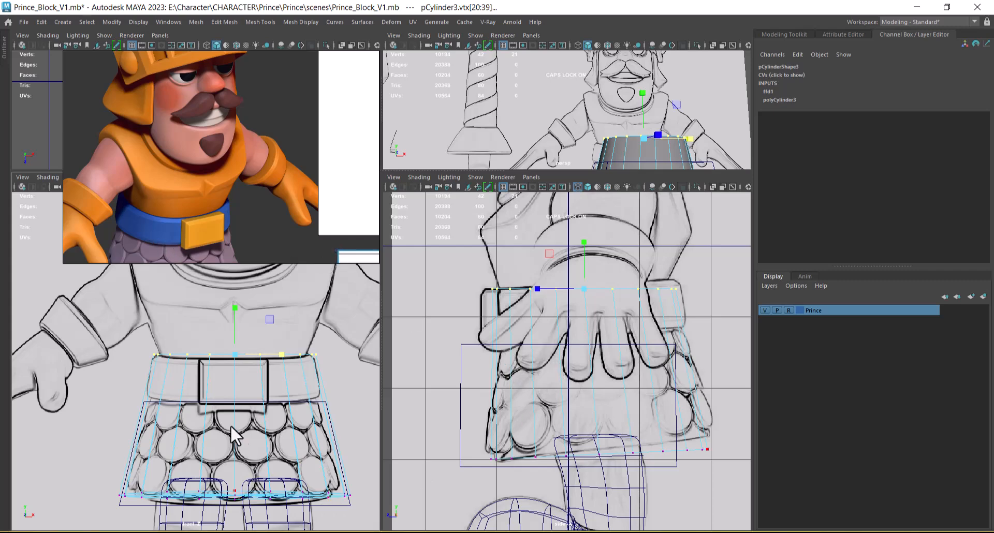
# Step: Insert an edge loop around the skirt along the belt's lower edge
pyautogui.rightClick(232, 410)
pyautogui.moveTo(268, 170); pyautogui.dragTo(268, 169, button='right')
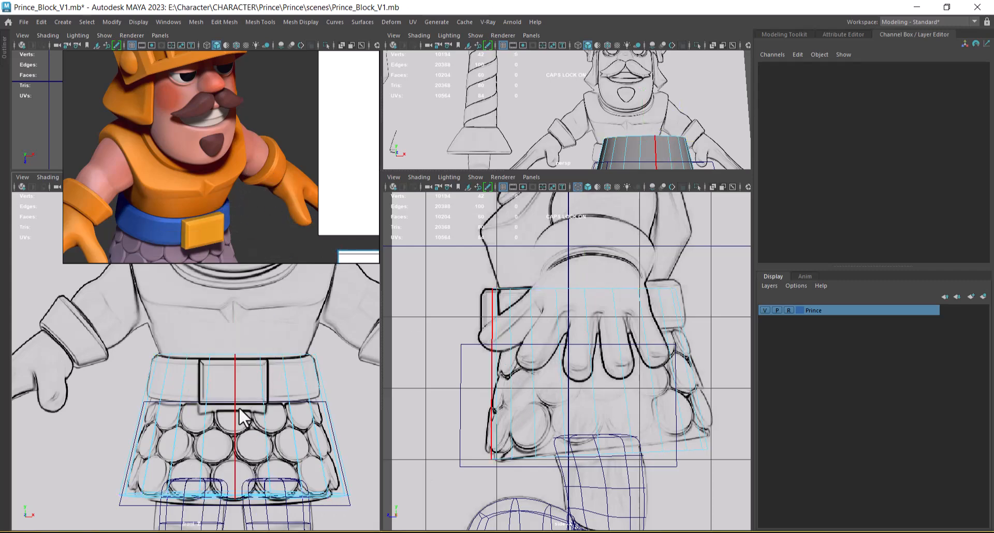
pyautogui.moveTo(239, 410); pyautogui.dragTo(334, 203, button='right')
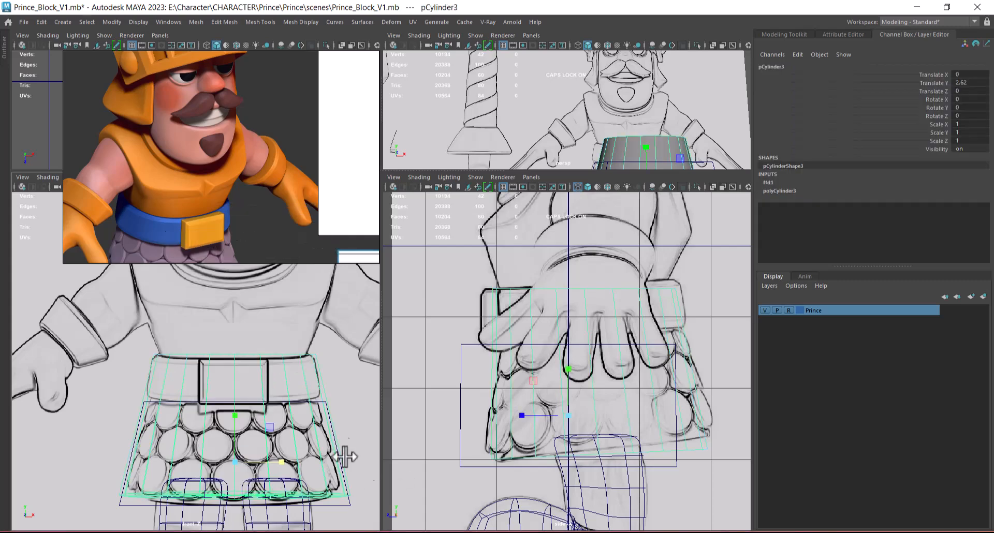
pyautogui.click(313, 429)
pyautogui.click(312, 428)
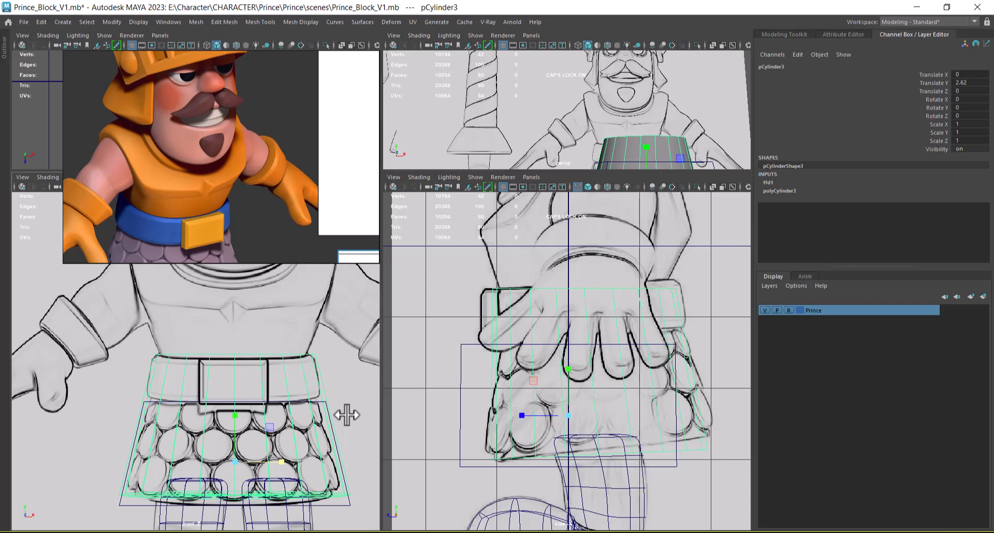
pyautogui.keyDown('shift'); pyautogui.moveTo(330, 421); pyautogui.dragTo(289, 263, button='right'); pyautogui.keyUp('shift')
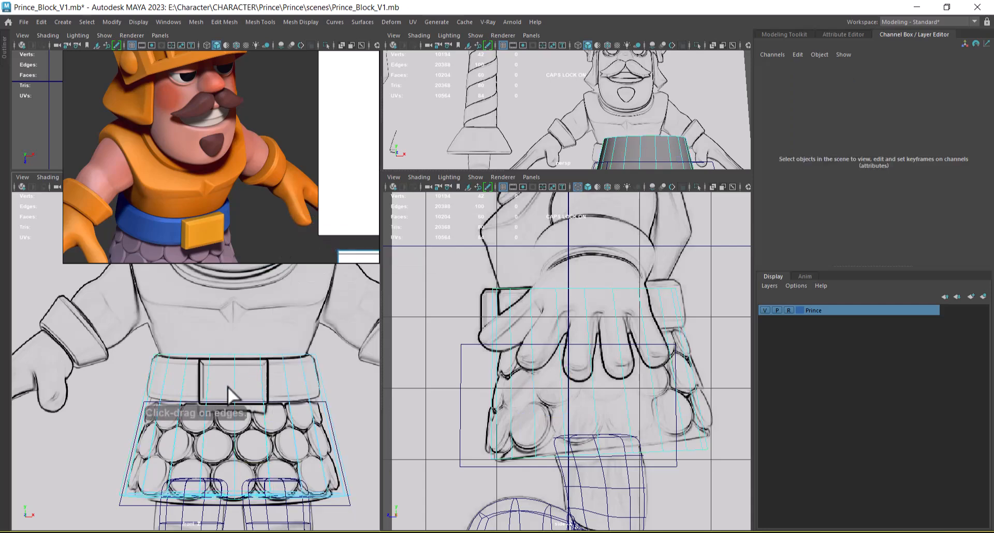
pyautogui.click(181, 399)
# Step: Scale the new edge loop uniformly to fit the drawn outline at the belt's lower edge
pyautogui.press('w')
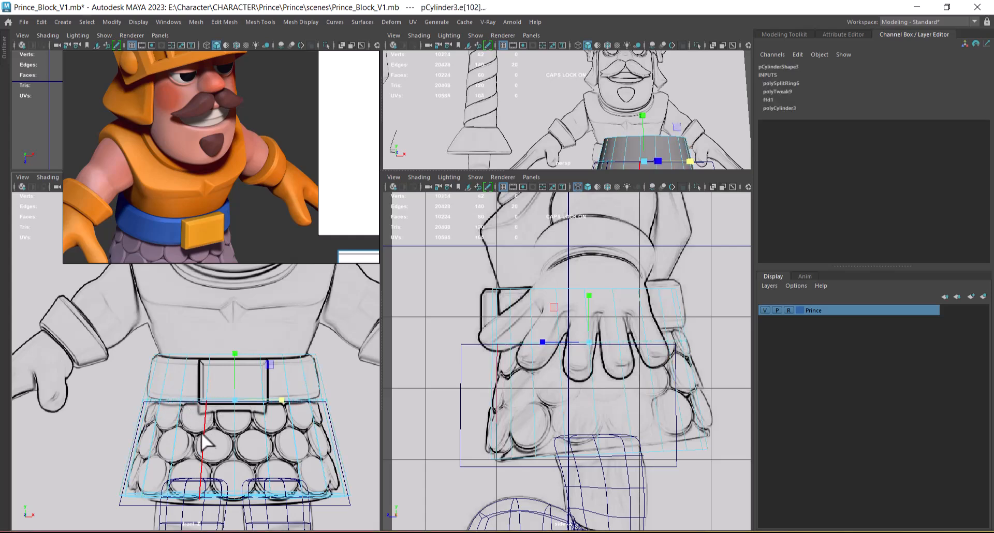
pyautogui.click(235, 400)
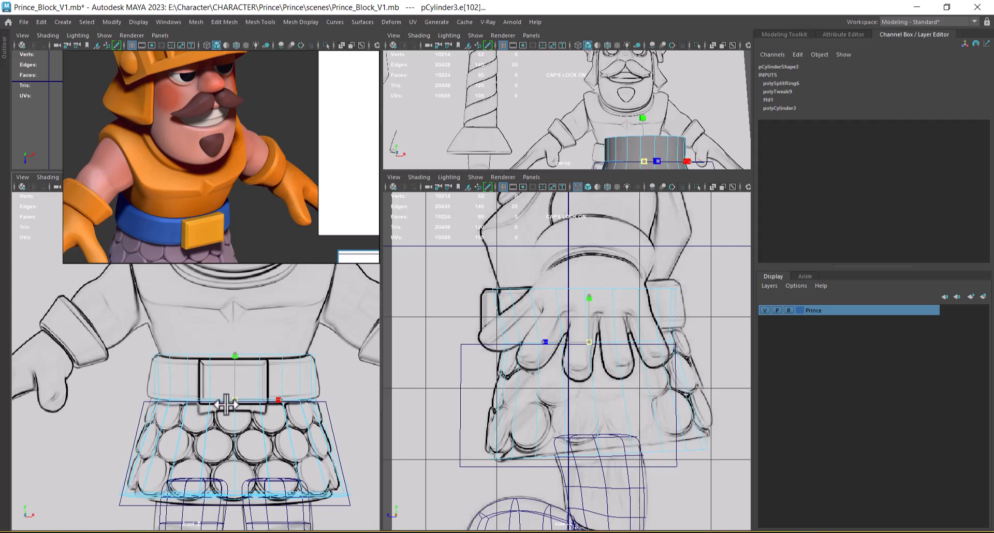
pyautogui.moveTo(226, 405); pyautogui.dragTo(231, 404)
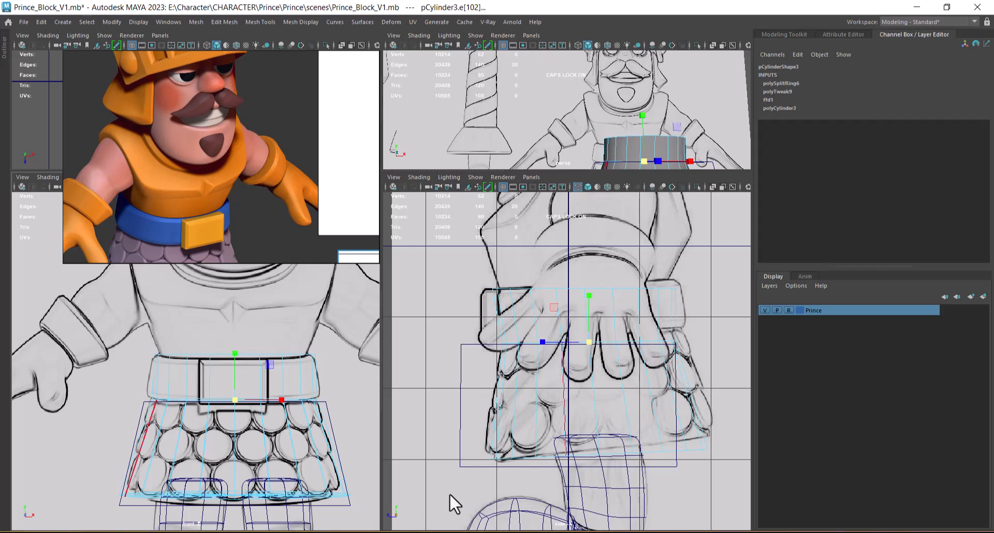
# Step: Move the vertex row at the belt's lower edge up slightly and tilt it to follow the slanted belt line in the side drawing
pyautogui.moveTo(261, 374); pyautogui.dragTo(201, 220, button='right')
pyautogui.moveTo(332, 375); pyautogui.dragTo(332, 375)
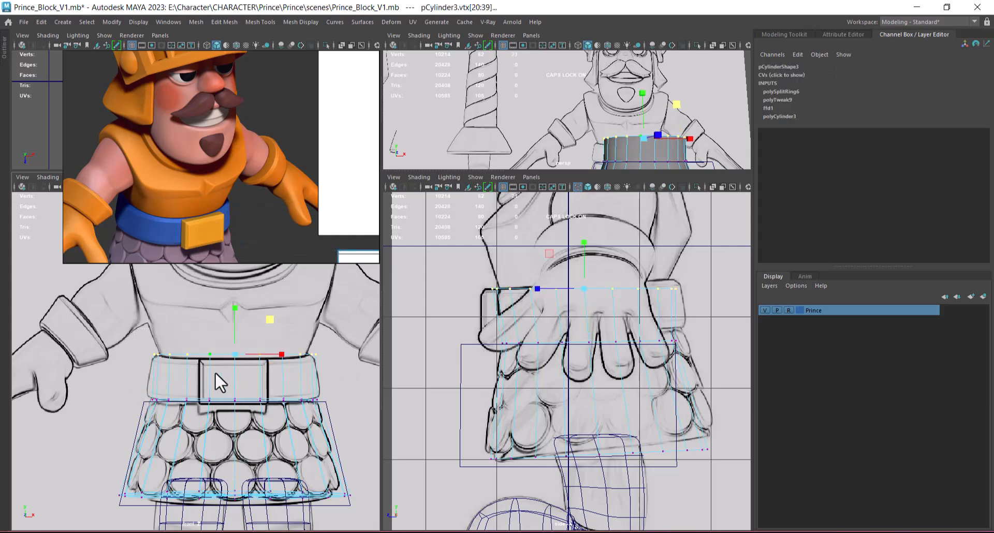
pyautogui.click(231, 354)
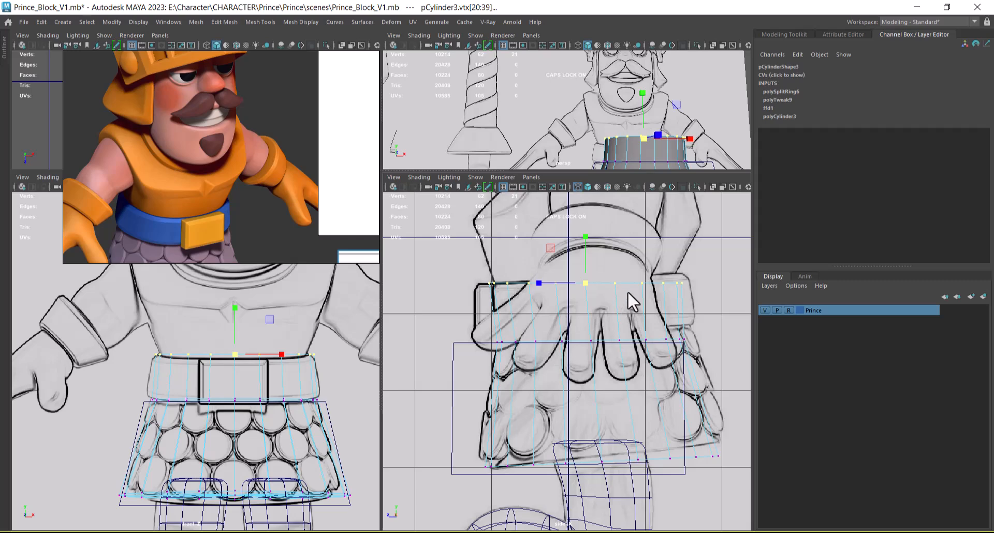
pyautogui.moveTo(707, 334); pyautogui.dragTo(438, 350)
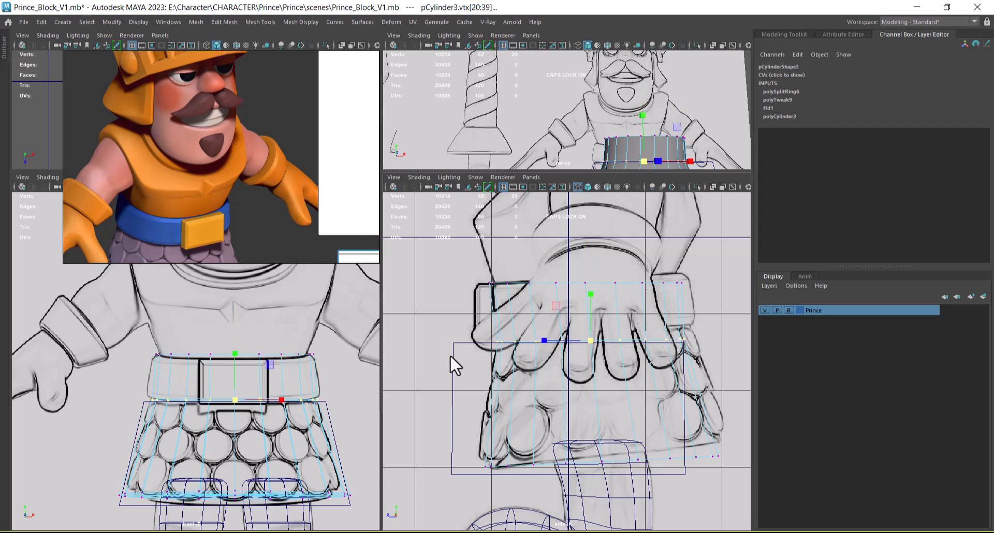
pyautogui.press('w')
pyautogui.moveTo(592, 293); pyautogui.dragTo(589, 285)
pyautogui.press('e')
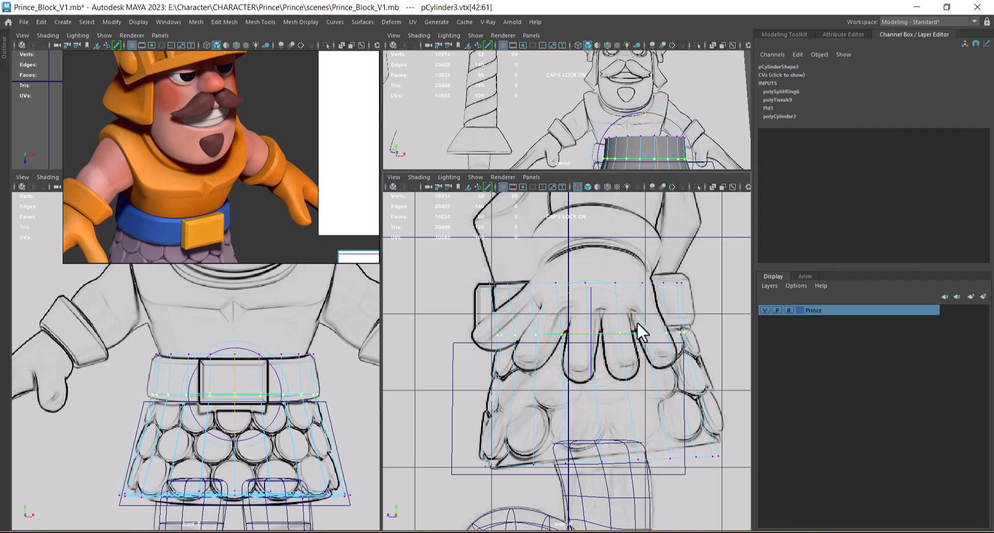
pyautogui.press('w')
pyautogui.moveTo(591, 290); pyautogui.dragTo(591, 291)
# Step: Tilt the skirt's top vertex row and adjust its height to follow the belt's slanted upper edge in the side drawing
pyautogui.moveTo(438, 272); pyautogui.dragTo(574, 304)
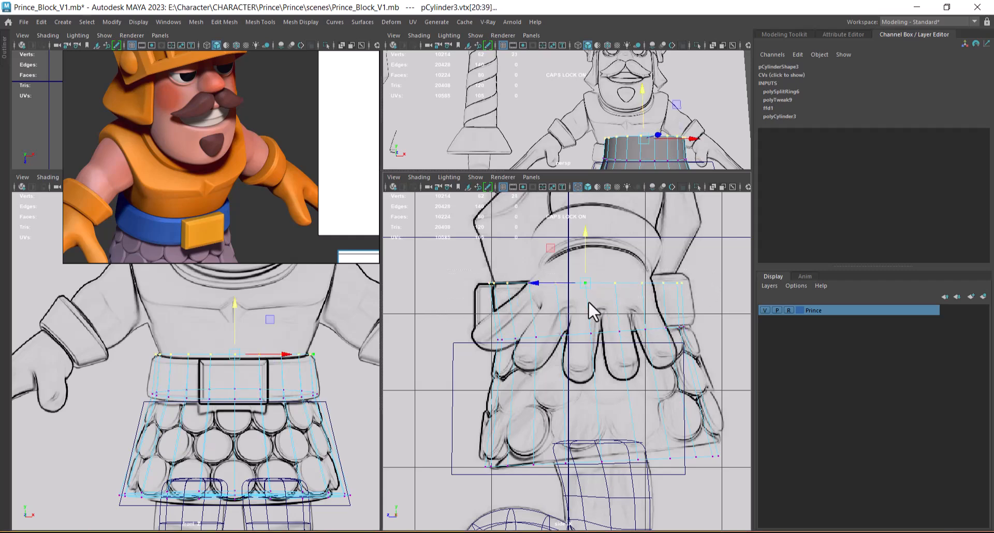
pyautogui.moveTo(586, 241); pyautogui.dragTo(625, 261)
pyautogui.press('e')
pyautogui.press('w')
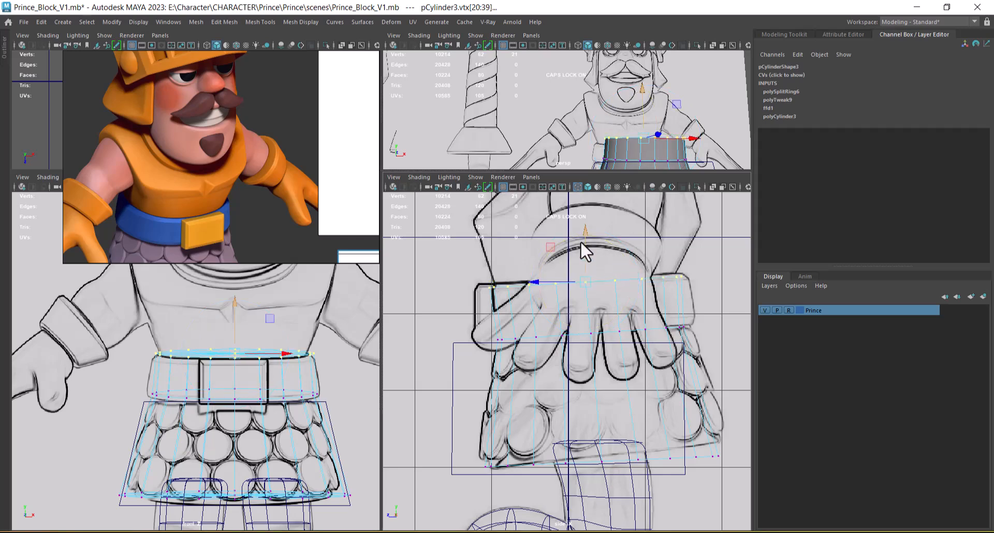
pyautogui.click(591, 273)
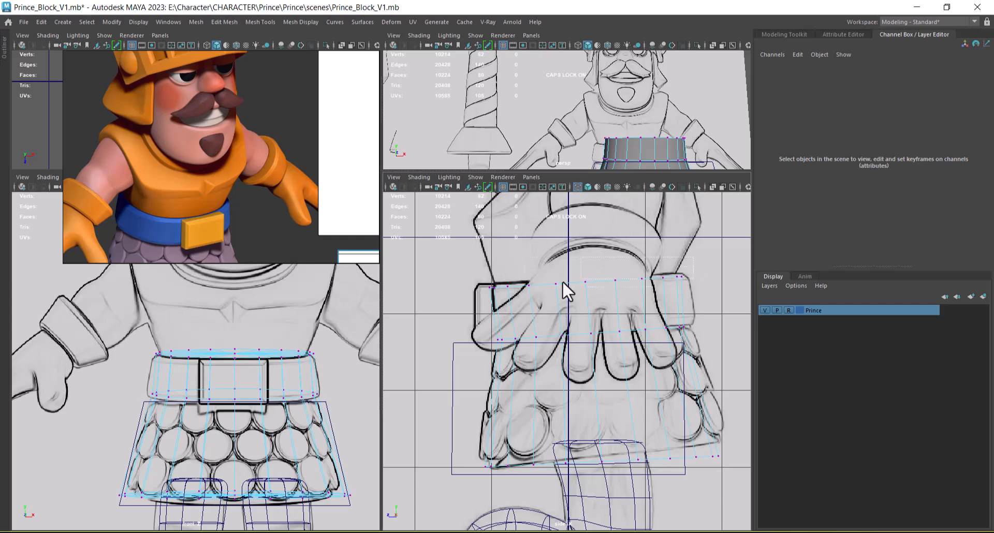
pyautogui.moveTo(641, 270); pyautogui.dragTo(462, 298)
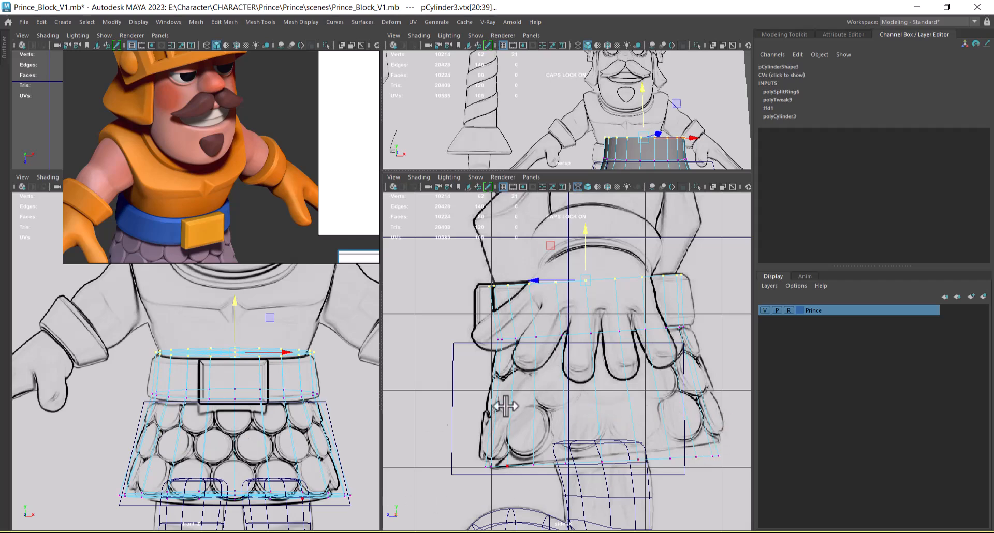
# Step: Extrude the ring of faces between the belt's upper and lower edges outward with a Local Translate Z of 0.09
pyautogui.moveTo(317, 451); pyautogui.dragTo(311, 201, button='right')
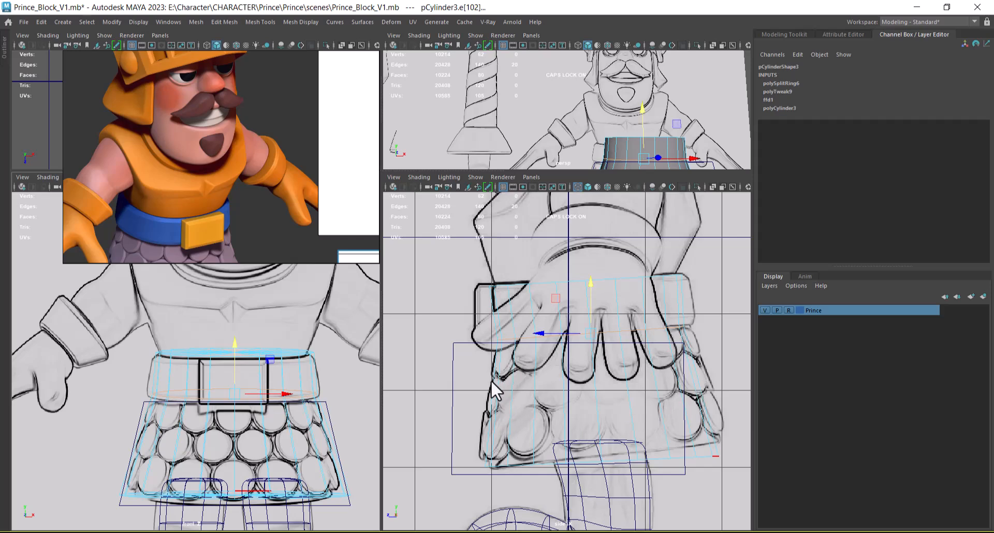
pyautogui.keyDown('alt'); pyautogui.moveTo(667, 115); pyautogui.dragTo(637, 98, button='middle'); pyautogui.keyUp('alt')
pyautogui.keyDown('alt'); pyautogui.moveTo(637, 99); pyautogui.dragTo(622, 125); pyautogui.keyUp('alt')
pyautogui.keyDown('alt'); pyautogui.moveTo(621, 124); pyautogui.dragTo(607, 111, button='right'); pyautogui.keyUp('alt')
pyautogui.click(607, 104)
pyautogui.keyDown('shift'); pyautogui.doubleClick(596, 105); pyautogui.keyUp('shift')
pyautogui.keyDown('shift'); pyautogui.rightClick(640, 278); pyautogui.keyUp('shift')
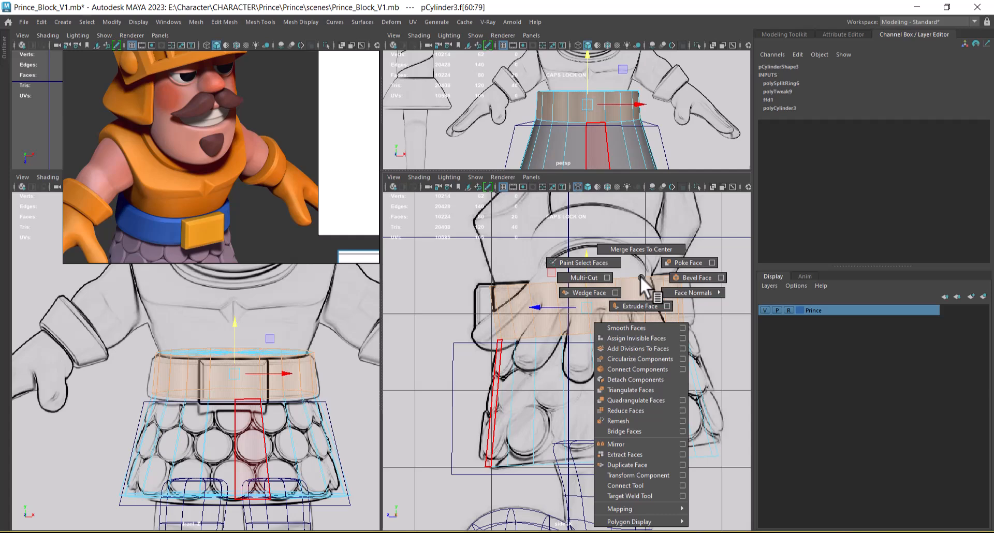
pyautogui.keyDown('shift'); pyautogui.moveTo(641, 287); pyautogui.dragTo(639, 309, button='right'); pyautogui.keyUp('shift')
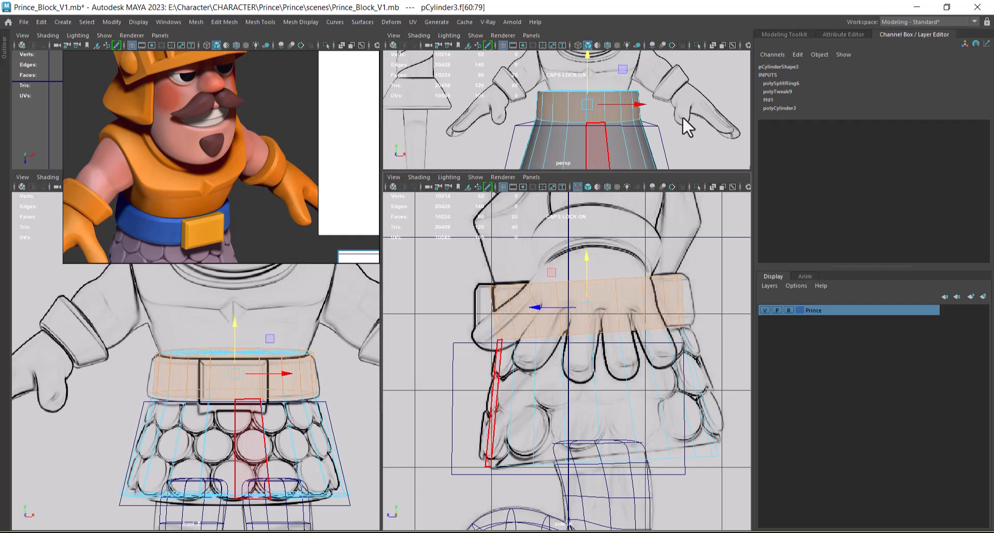
pyautogui.keyDown('alt'); pyautogui.moveTo(578, 136); pyautogui.dragTo(486, 164); pyautogui.keyUp('alt')
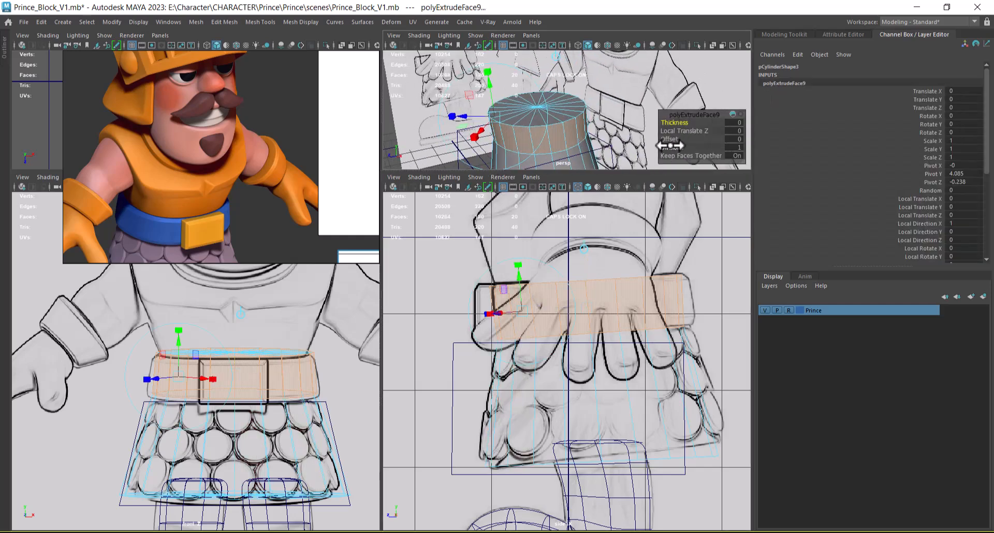
pyautogui.moveTo(685, 130); pyautogui.dragTo(701, 130)
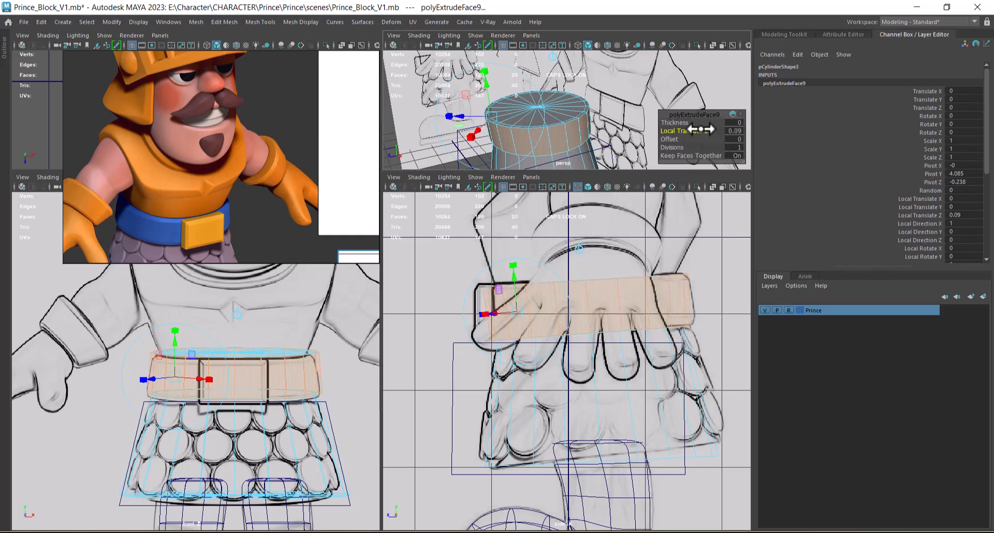
pyautogui.keyDown('alt'); pyautogui.moveTo(625, 328); pyautogui.dragTo(637, 375, button='right'); pyautogui.keyUp('alt')
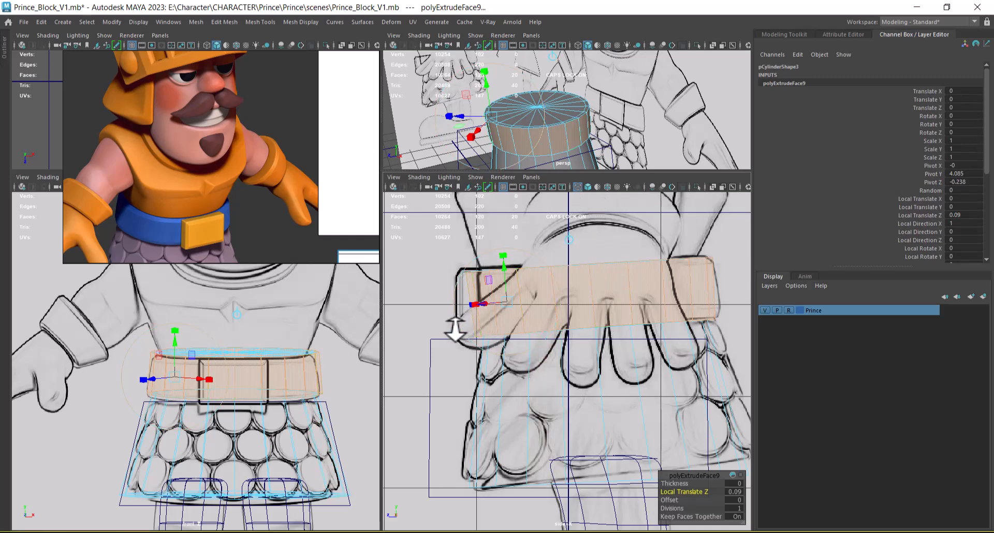
# Step: Scale the extruded belt's outer lower edge loop in depth to fit the belt outline in the side drawing
pyautogui.keyDown('alt'); pyautogui.moveTo(575, 129); pyautogui.dragTo(584, 102); pyautogui.keyUp('alt')
pyautogui.moveTo(575, 96); pyautogui.dragTo(576, 30, button='right')
pyautogui.keyDown('alt'); pyautogui.moveTo(544, 116); pyautogui.dragTo(555, 145, button='right'); pyautogui.keyUp('alt')
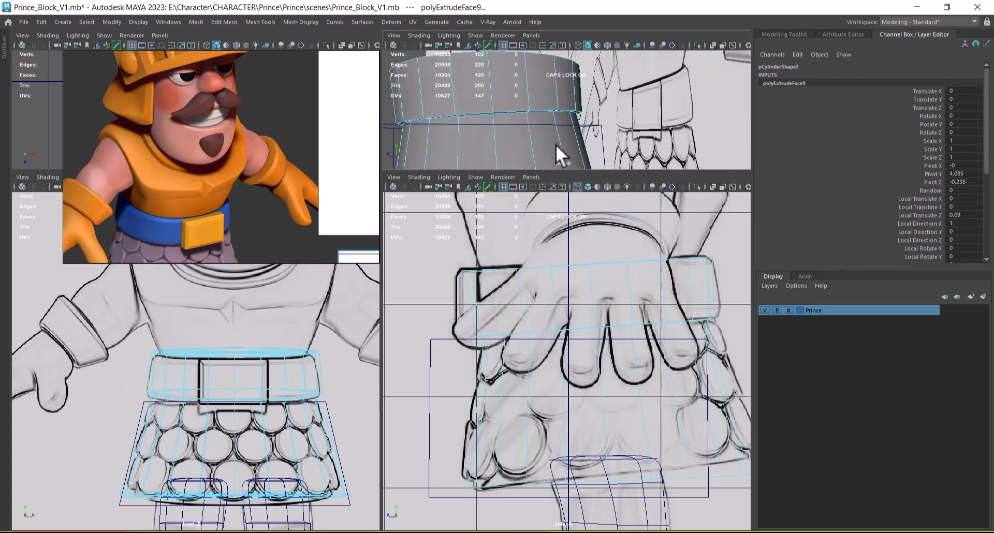
pyautogui.doubleClick(478, 111)
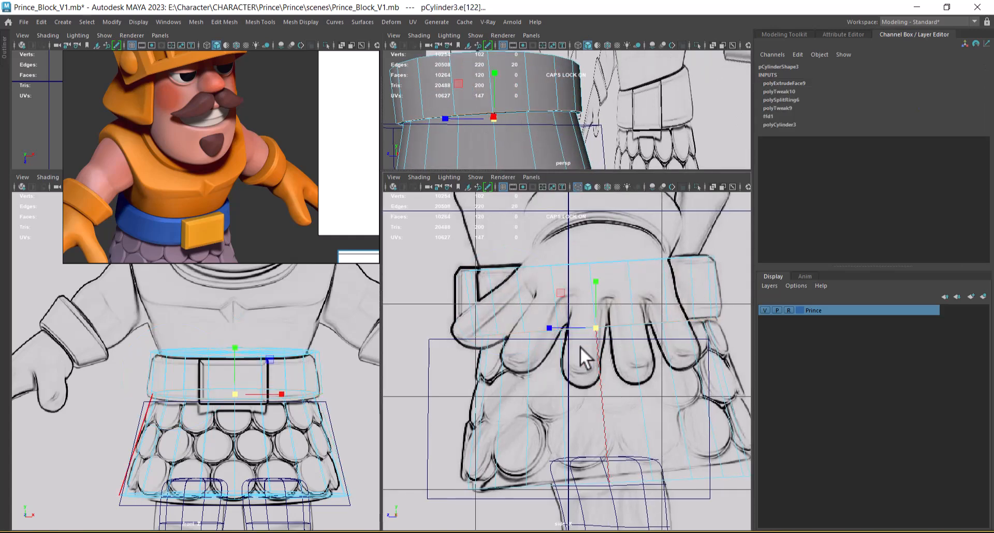
pyautogui.moveTo(550, 327); pyautogui.dragTo(545, 325)
pyautogui.press('w')
pyautogui.keyDown('alt'); pyautogui.moveTo(606, 92); pyautogui.dragTo(687, 125); pyautogui.keyUp('alt')
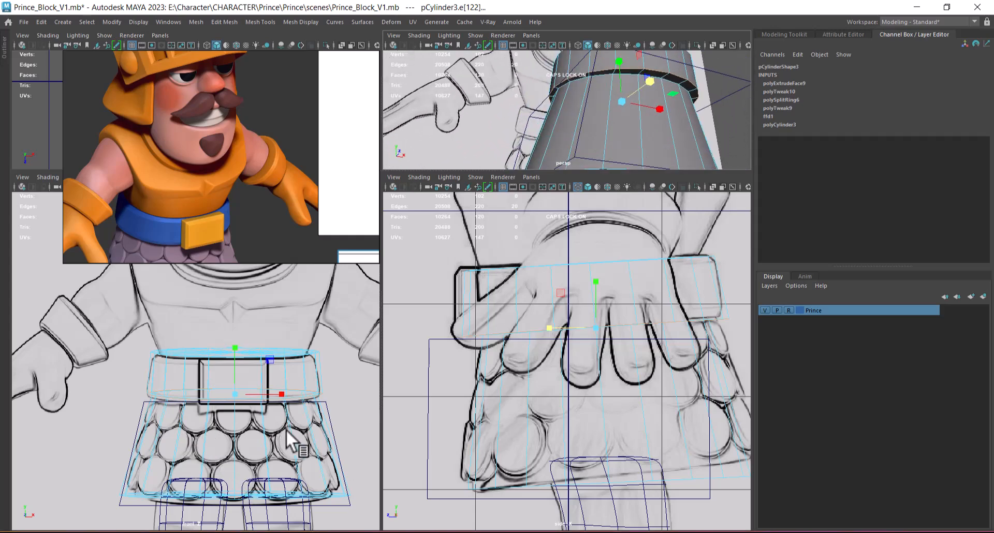
# Step: Lower the belt's top vertices to the drawn upper edge of the belt in the front view
pyautogui.moveTo(258, 368); pyautogui.dragTo(179, 216, button='right')
pyautogui.moveTo(353, 372); pyautogui.dragTo(352, 372)
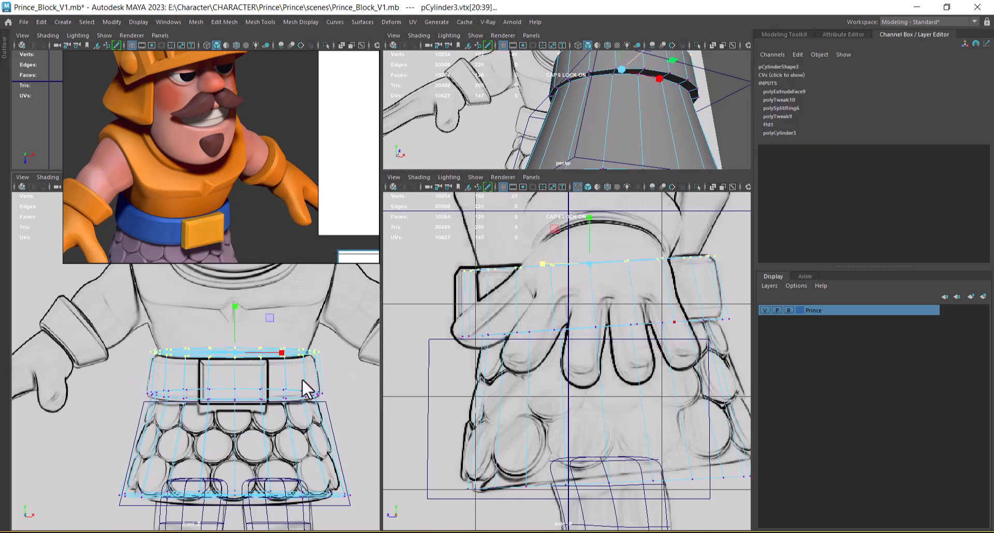
pyautogui.moveTo(234, 300); pyautogui.dragTo(234, 304)
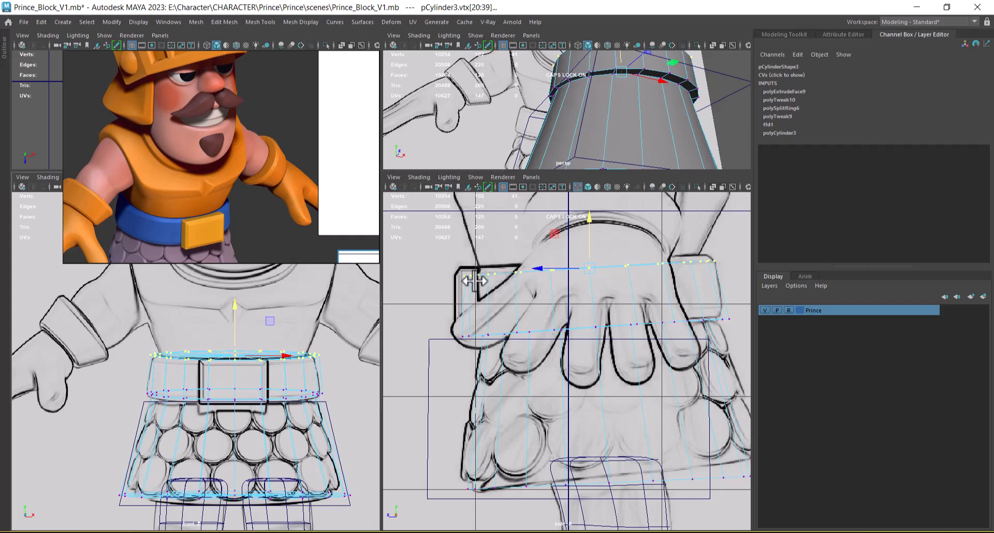
# Step: Duplicate the two front belt faces that lie inside the drawn buckle as a separate piece
pyautogui.moveTo(646, 72)
pyautogui.keyDown('alt'); pyautogui.mouseDown()
pyautogui.moveTo(679, 107)
pyautogui.moveTo(564, 124)
pyautogui.moveTo(637, 138)
pyautogui.moveTo(594, 109)
pyautogui.moveTo(605, 123)
pyautogui.mouseUp(); pyautogui.keyUp('alt')
pyautogui.moveTo(598, 130); pyautogui.dragTo(576, 214, button='right')
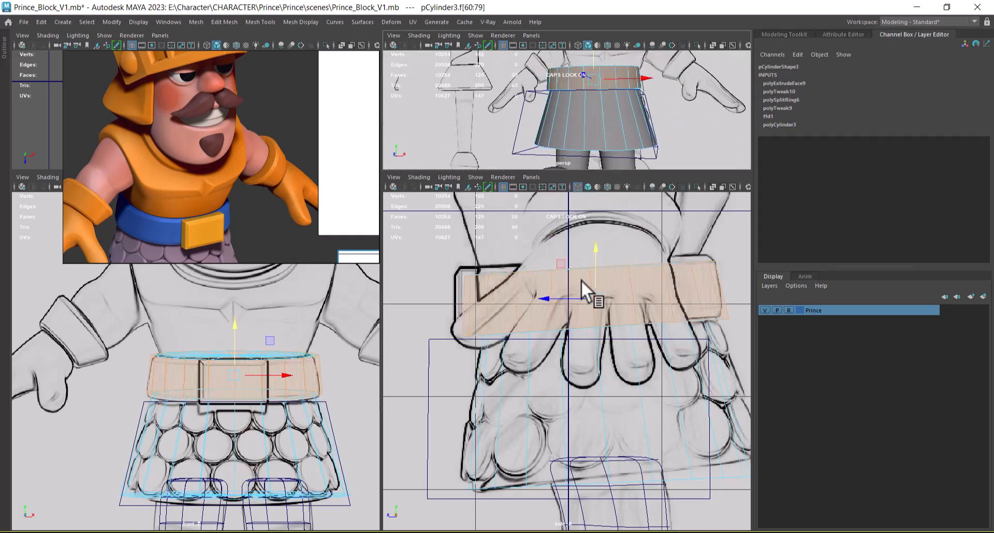
pyautogui.click(213, 384)
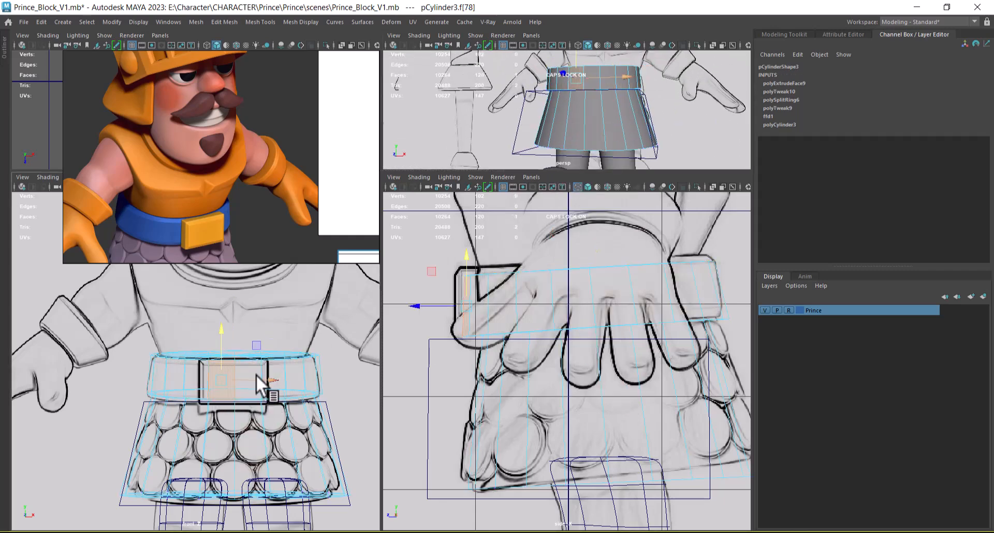
pyautogui.keyDown('alt'); pyautogui.moveTo(617, 91); pyautogui.dragTo(685, 103); pyautogui.keyUp('alt')
pyautogui.keyDown('shift'); pyautogui.moveTo(676, 78); pyautogui.dragTo(675, 78, button='right'); pyautogui.keyUp('shift')
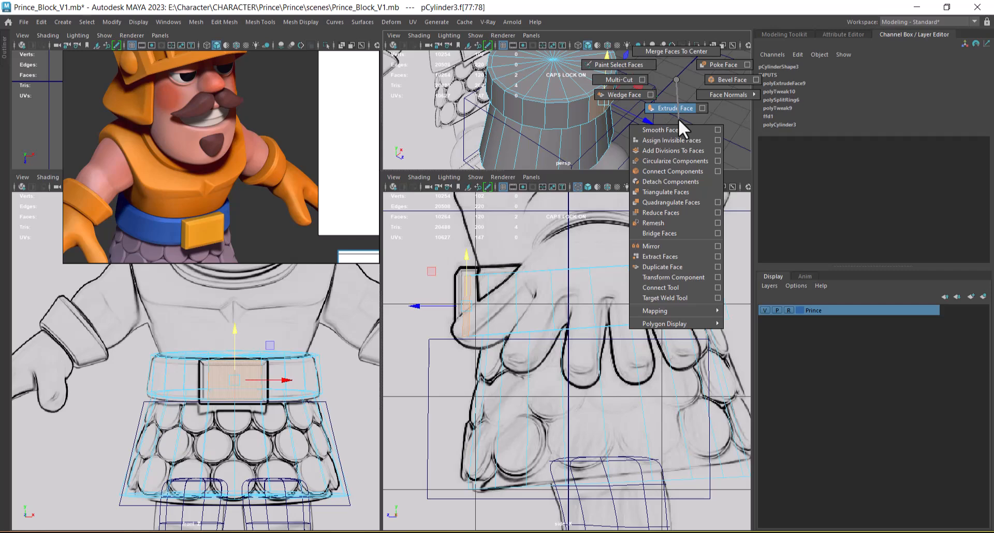
pyautogui.keyDown('shift'); pyautogui.moveTo(678, 119); pyautogui.dragTo(680, 266, button='right'); pyautogui.keyUp('shift')
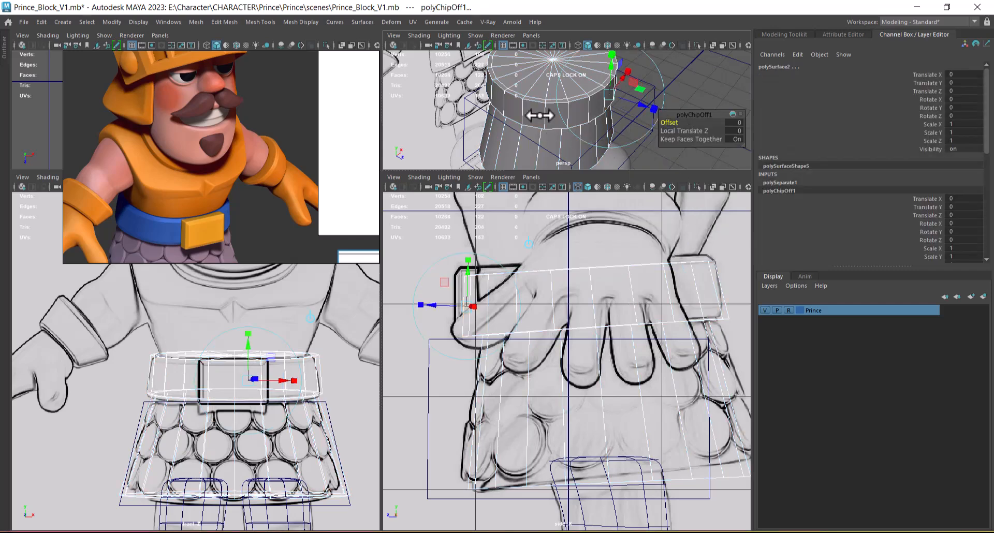
# Step: Extrude the faces of the duplicated buckle piece outward with a Local Translate Z of 0.194
pyautogui.click(649, 69)
pyautogui.click(613, 98)
pyautogui.moveTo(683, 94); pyautogui.dragTo(679, 123, button='right')
pyautogui.keyDown('shift'); pyautogui.moveTo(695, 83); pyautogui.dragTo(697, 120, button='right'); pyautogui.keyUp('shift')
pyautogui.moveTo(638, 102); pyautogui.dragTo(648, 106)
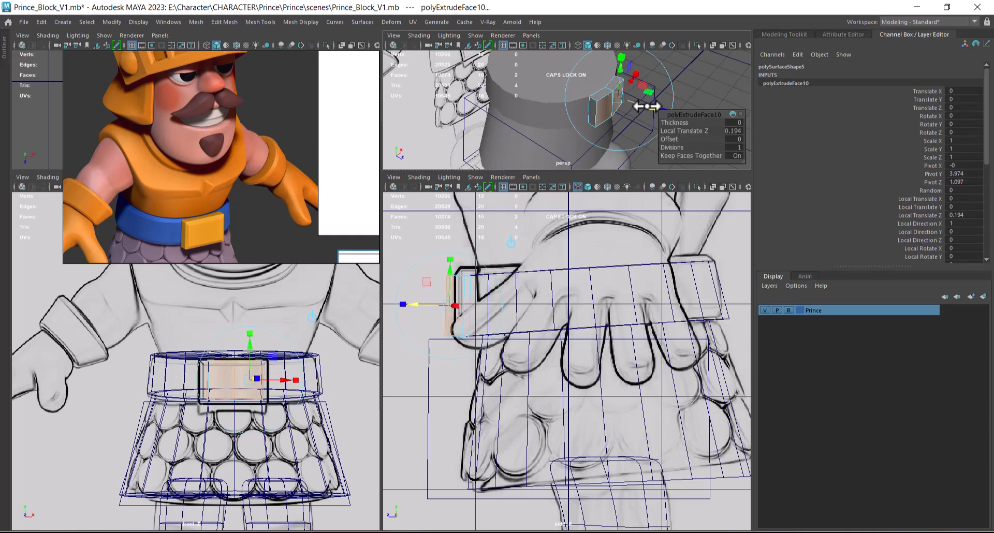
# Step: Flatten the buckle's extruded front faces by scaling them along the depth axis in the side view
pyautogui.moveTo(545, 355)
pyautogui.keyDown('alt'); pyautogui.mouseDown(button='right')
pyautogui.moveTo(542, 374)
pyautogui.moveTo(561, 358)
pyautogui.mouseUp(button='right'); pyautogui.keyUp('alt')
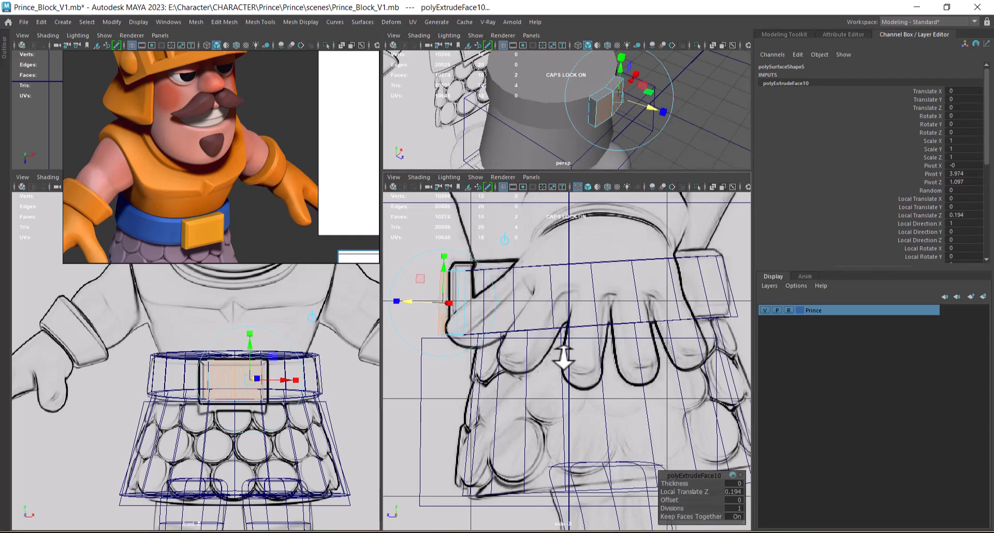
pyautogui.press('w')
pyautogui.moveTo(394, 305); pyautogui.dragTo(444, 296)
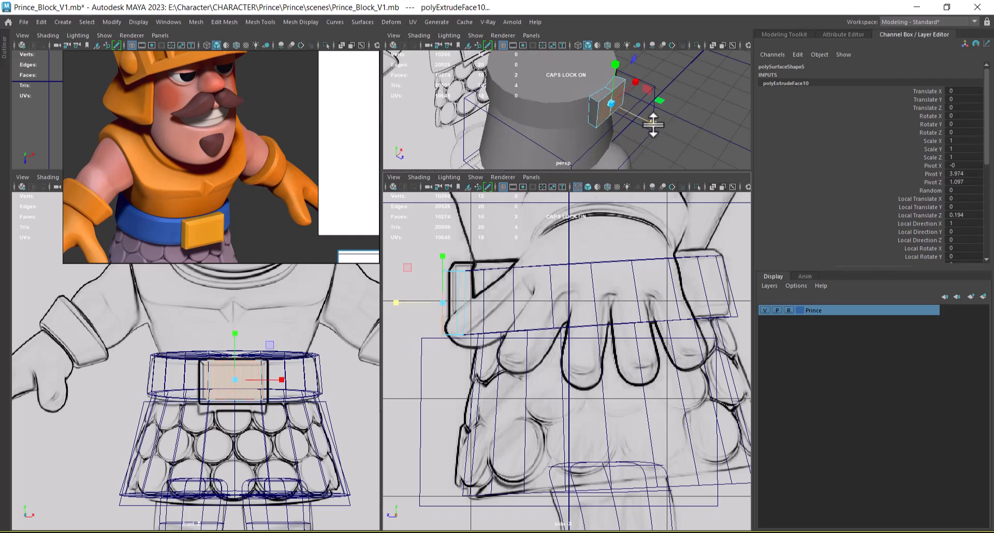
pyautogui.keyDown('alt'); pyautogui.moveTo(648, 127); pyautogui.dragTo(685, 127); pyautogui.keyUp('alt')
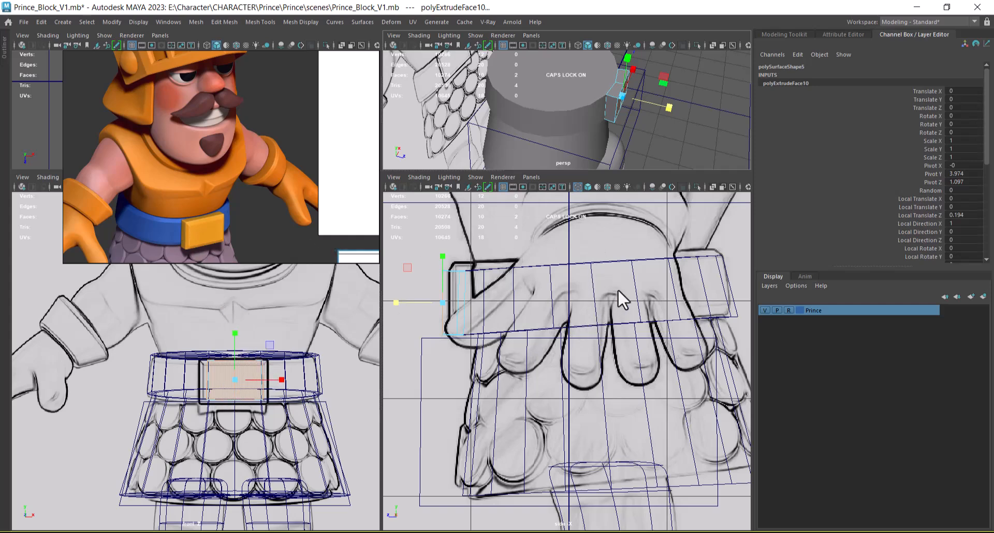
# Step: Scale the belt's vertices slightly in depth and nudge them up to match the side drawing
pyautogui.moveTo(631, 262); pyautogui.dragTo(510, 223, button='right')
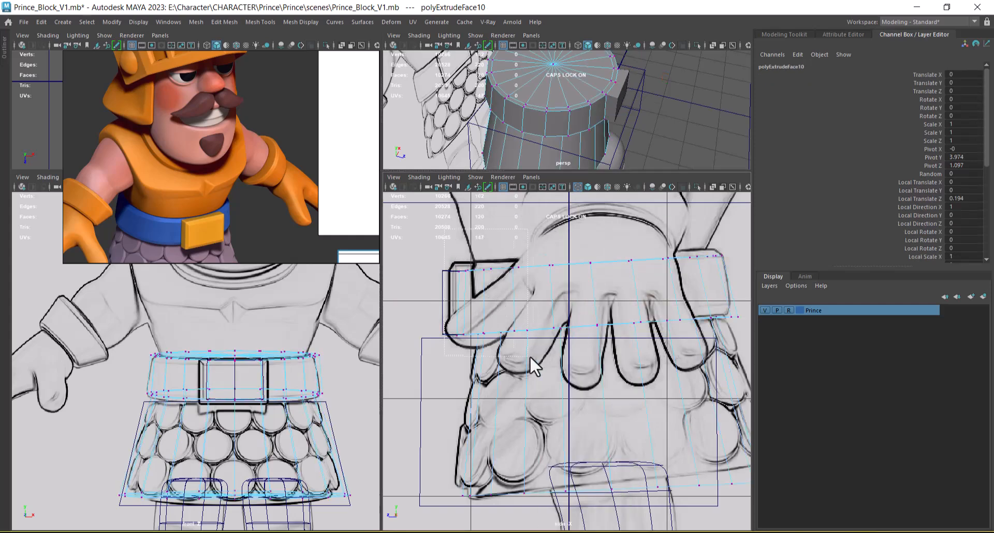
pyautogui.moveTo(440, 244); pyautogui.dragTo(750, 334)
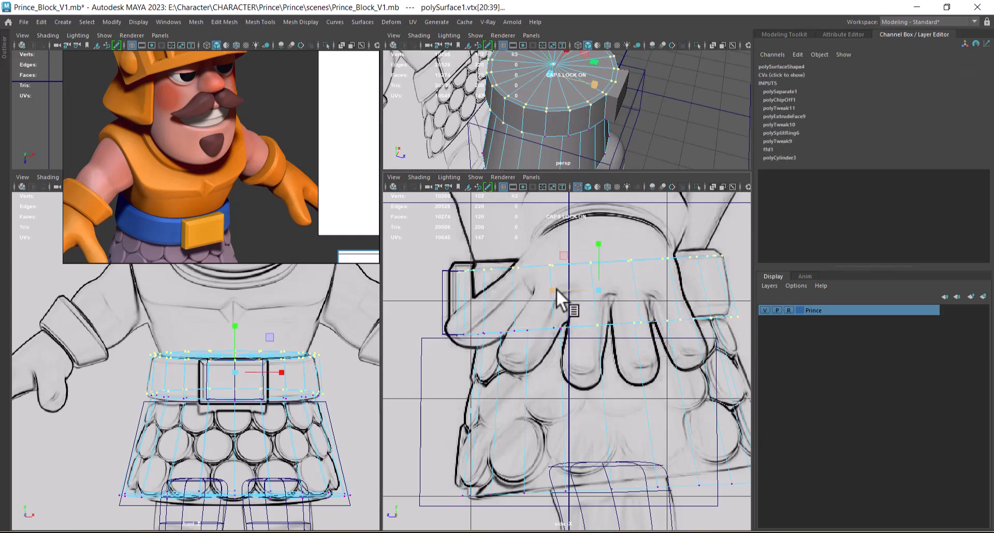
pyautogui.moveTo(556, 289); pyautogui.dragTo(560, 291)
pyautogui.press('w')
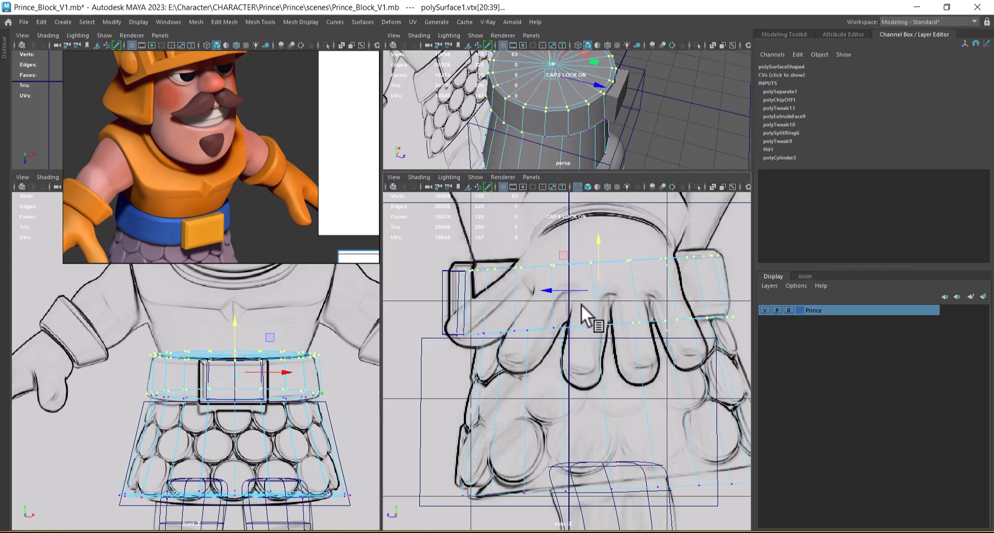
pyautogui.click(557, 288)
pyautogui.moveTo(598, 259); pyautogui.dragTo(601, 250)
pyautogui.keyDown('alt'); pyautogui.moveTo(588, 67); pyautogui.dragTo(648, 101); pyautogui.keyUp('alt')
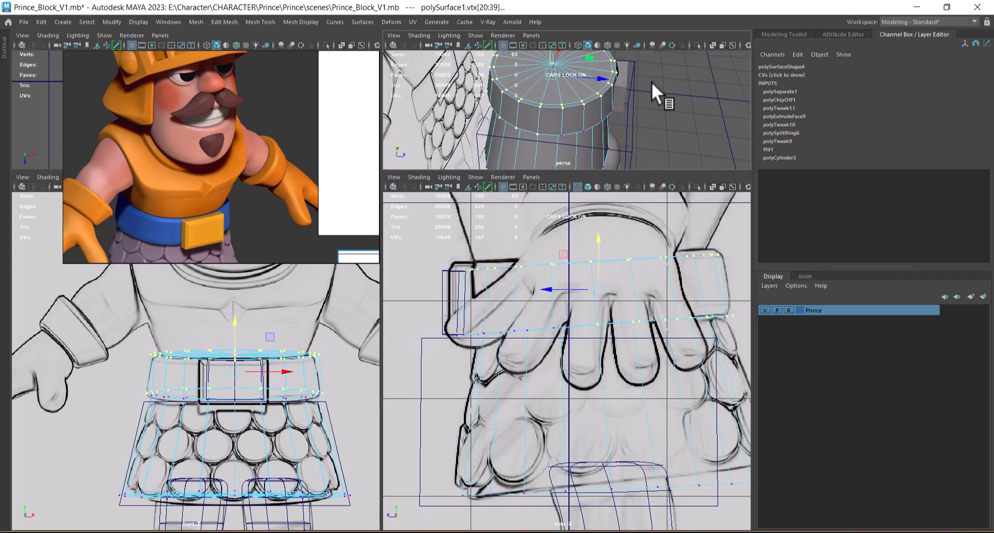
# Step: Center the buckle piece's pivot and move it back toward the belt to a Translate Z of -0.069
pyautogui.click(628, 87)
pyautogui.press('F8')
pyautogui.click(624, 85)
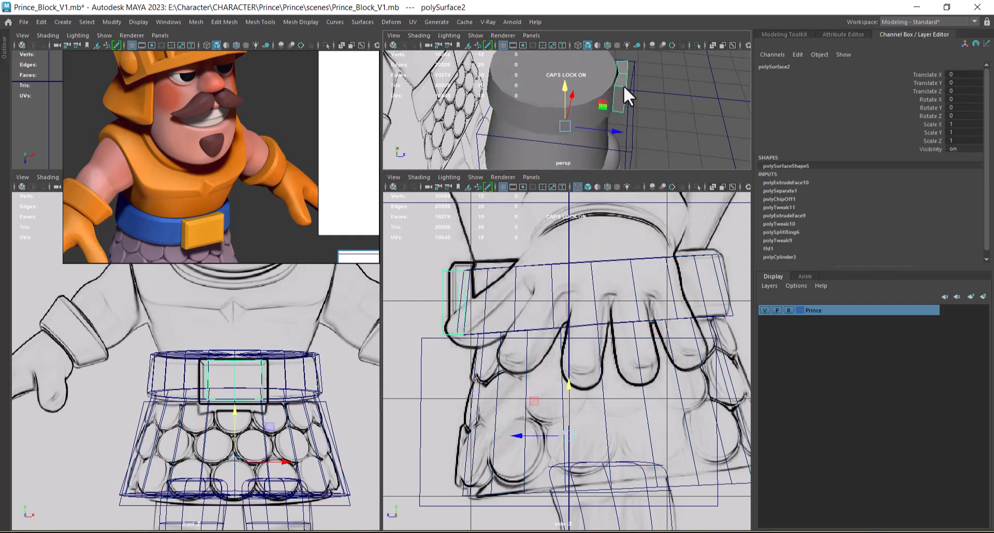
pyautogui.click(112, 21)
pyautogui.click(140, 100)
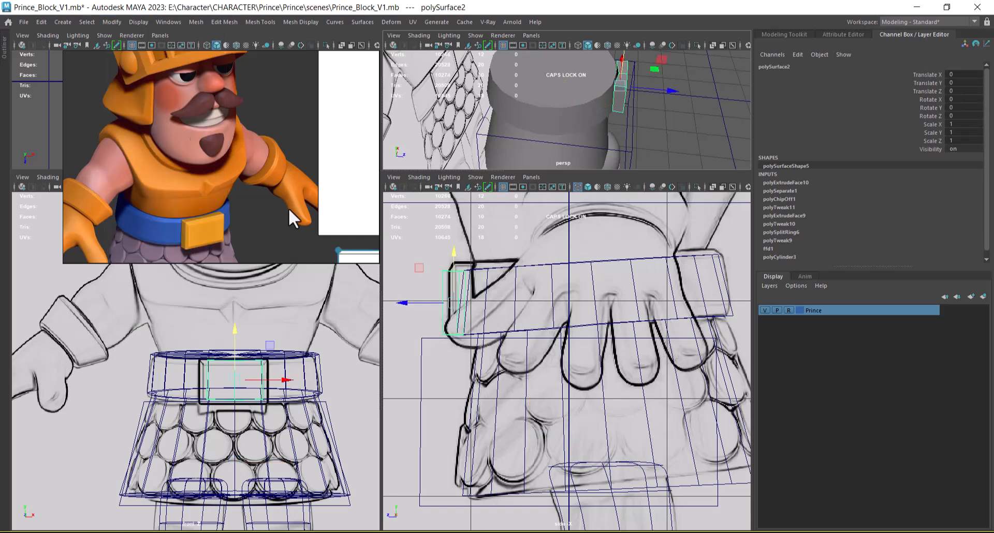
pyautogui.moveTo(401, 300); pyautogui.dragTo(406, 296)
# Step: Hide everything except the buckle piece
pyautogui.keyDown('alt'); pyautogui.moveTo(653, 124); pyautogui.dragTo(600, 125); pyautogui.keyUp('alt')
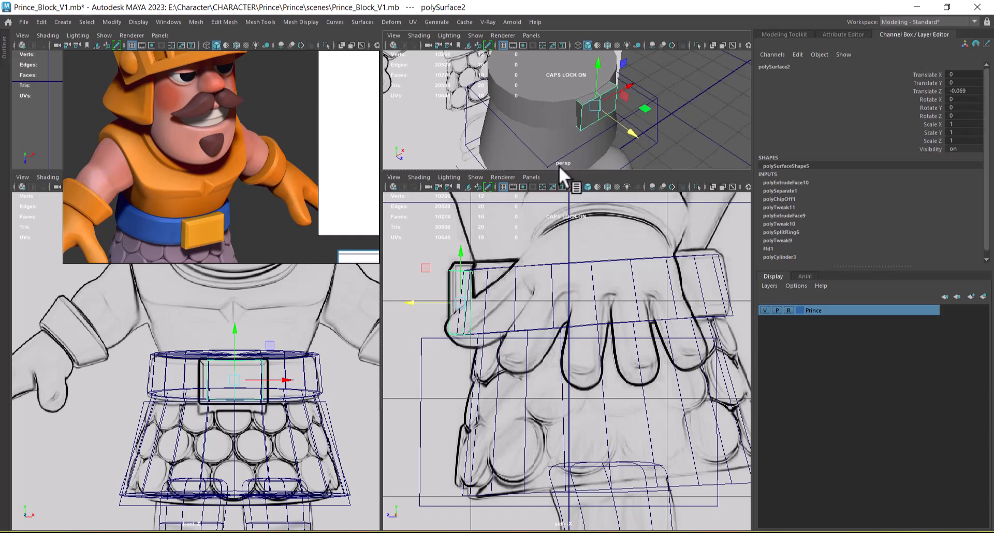
pyautogui.hotkey('alt', 'h')
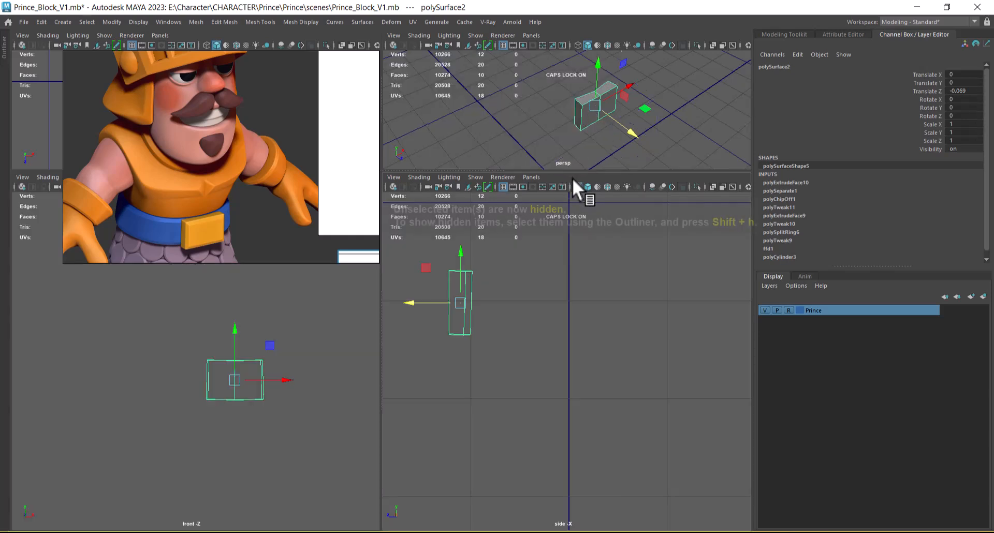
# Step: Try to scale two adjacent faces of the isolated buckle piece along the depth axis, bringing the rest of the model back into view
pyautogui.press('space')
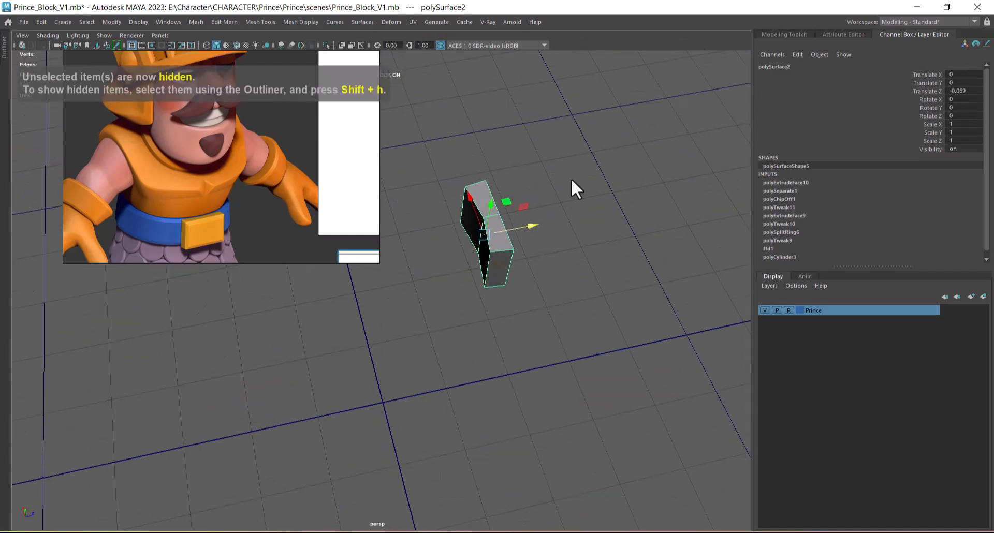
pyautogui.moveTo(565, 218); pyautogui.dragTo(565, 242, button='right')
pyautogui.click(537, 233)
pyautogui.keyDown('shift'); pyautogui.click(520, 183); pyautogui.keyUp('shift')
pyautogui.press('r')
pyautogui.moveTo(572, 199); pyautogui.dragTo(102, 249)
pyautogui.keyDown('alt'); pyautogui.moveTo(478, 256); pyautogui.dragTo(482, 239); pyautogui.keyUp('alt')
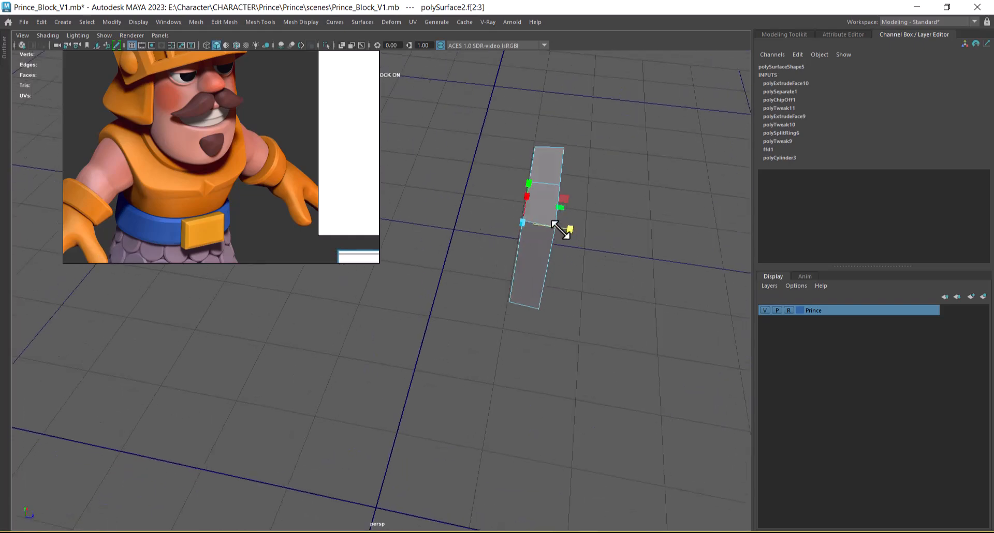
pyautogui.keyDown('alt'); pyautogui.moveTo(575, 274); pyautogui.dragTo(508, 217); pyautogui.keyUp('alt')
pyautogui.hotkey('ctrl', '1')
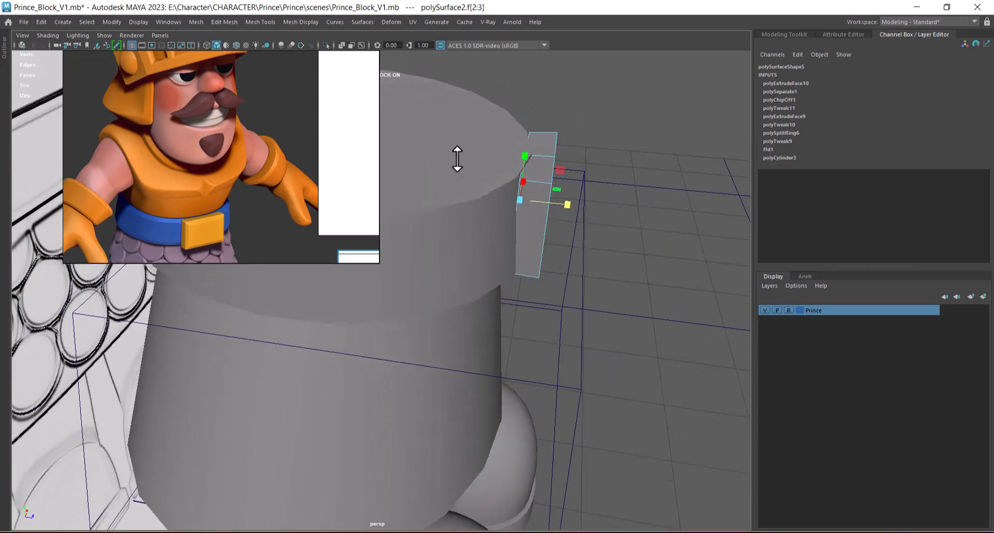
# Step: Try to scale the whole buckle piece along the depth axis, undoing the latest buckle changes
pyautogui.moveTo(531, 212); pyautogui.dragTo(639, 219, button='right')
pyautogui.click(546, 215)
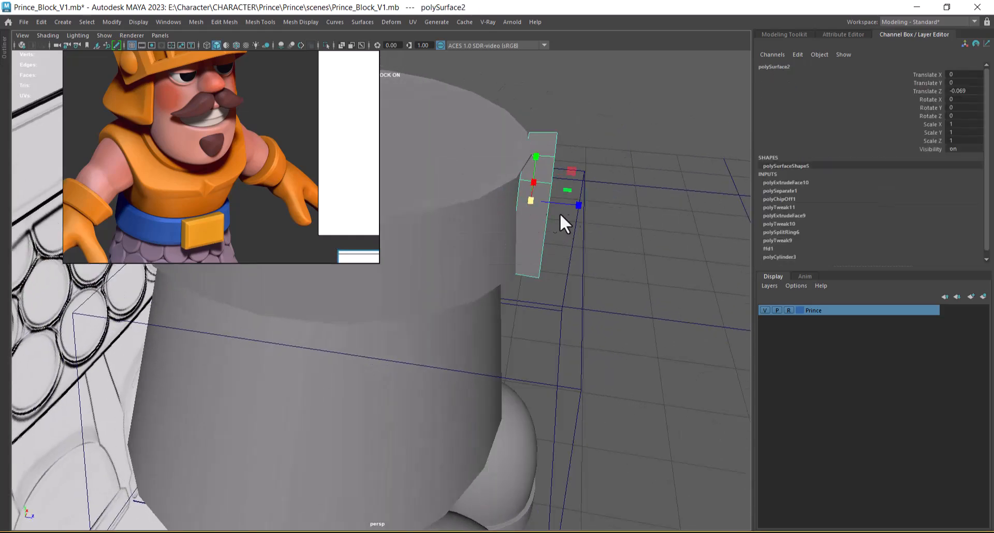
pyautogui.moveTo(583, 206); pyautogui.dragTo(638, 262)
pyautogui.hotkey('ctrl', 'z')
pyautogui.hotkey('ctrl', 'z')
pyautogui.hotkey('ctrl', 'z')
pyautogui.hotkey('ctrl', 'z')
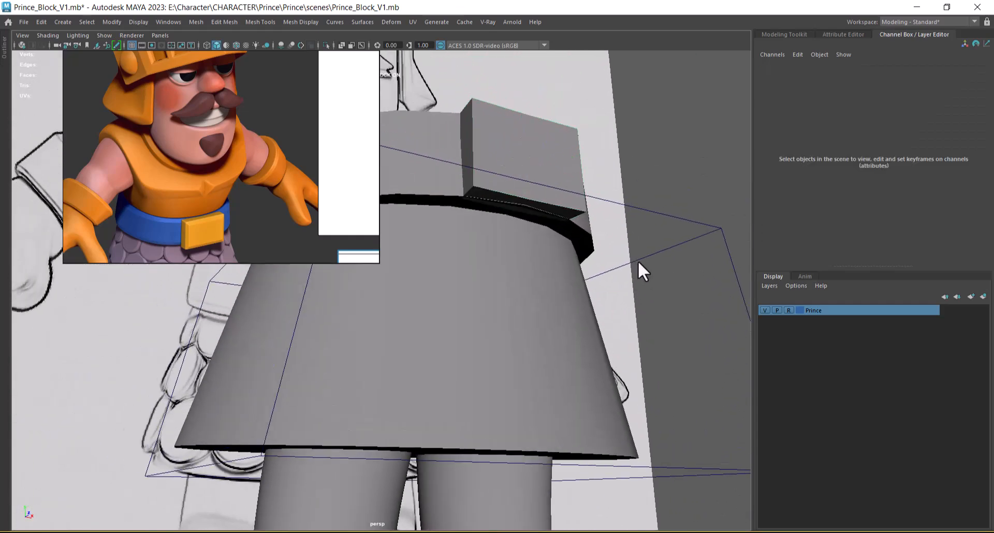
# Step: Move the buckle piece forward off the belt to a Translate Z of -0.043
pyautogui.hotkey('ctrl', '1')
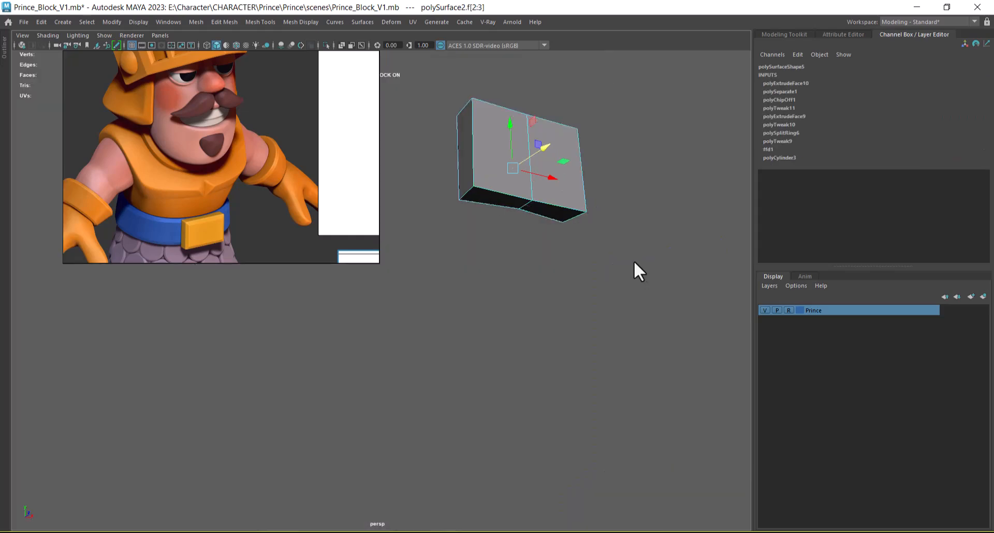
pyautogui.moveTo(522, 189); pyautogui.dragTo(686, 163, button='right')
pyautogui.hotkey('ctrl', '1')
pyautogui.keyDown('alt'); pyautogui.moveTo(680, 164); pyautogui.dragTo(596, 312); pyautogui.keyUp('alt')
pyautogui.moveTo(564, 237); pyautogui.dragTo(644, 196, button='right')
pyautogui.click(616, 262)
pyautogui.click(553, 269)
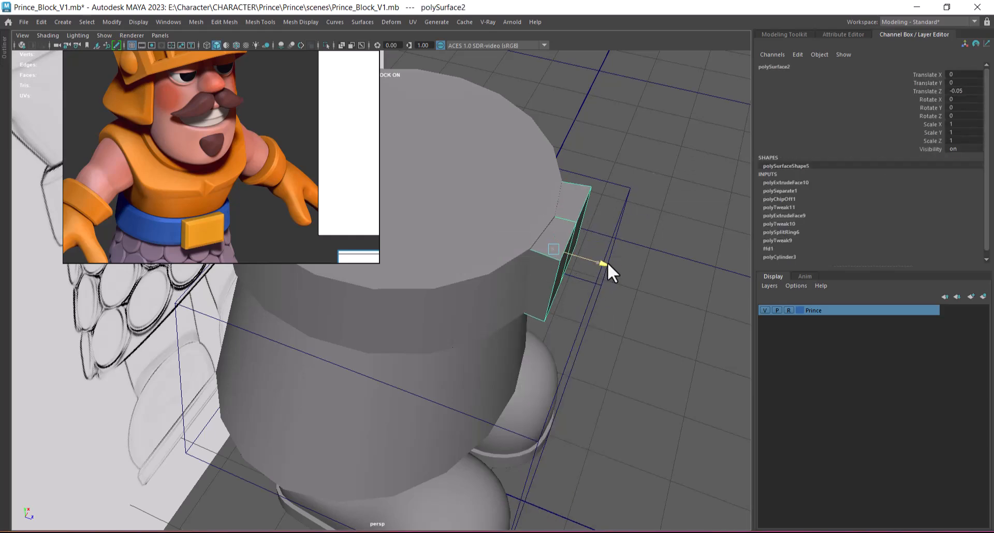
pyautogui.keyDown('alt'); pyautogui.moveTo(625, 312); pyautogui.dragTo(563, 259); pyautogui.keyUp('alt')
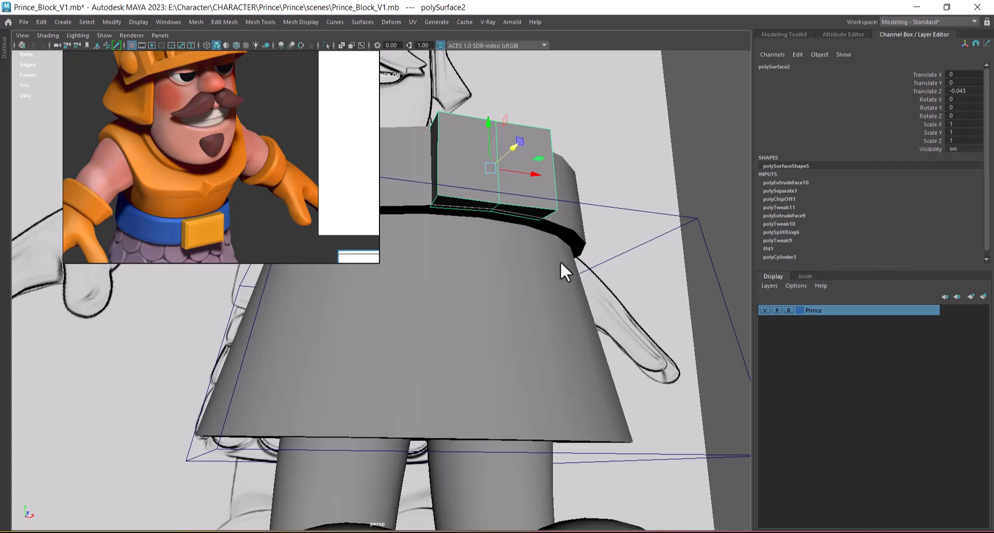
# Step: Bevel the edges around the buckle's front face and adjust the bevel fraction to a narrow chamfer
pyautogui.moveTo(564, 311)
pyautogui.keyDown('alt'); pyautogui.mouseDown()
pyautogui.moveTo(511, 205)
pyautogui.moveTo(480, 260)
pyautogui.moveTo(579, 346)
pyautogui.moveTo(578, 314)
pyautogui.mouseUp(); pyautogui.keyUp('alt')
pyautogui.moveTo(578, 282); pyautogui.dragTo(579, 209, button='right')
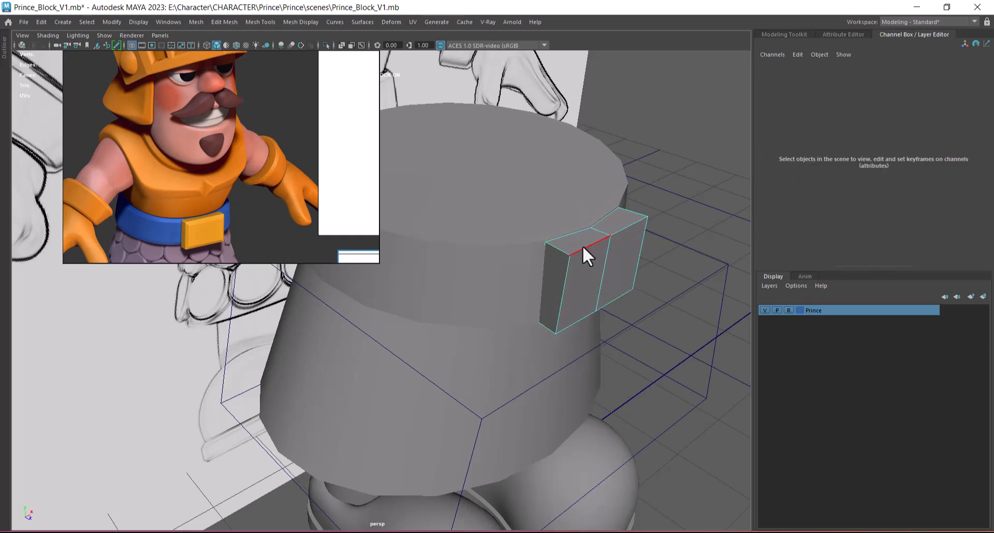
pyautogui.doubleClick(583, 245)
pyautogui.keyDown('shift'); pyautogui.click(564, 283); pyautogui.keyUp('shift')
pyautogui.keyDown('shift'); pyautogui.doubleClick(573, 328); pyautogui.keyUp('shift')
pyautogui.keyDown('shift'); pyautogui.click(645, 228); pyautogui.keyUp('shift')
pyautogui.keyDown('shift'); pyautogui.moveTo(691, 211); pyautogui.dragTo(753, 210, button='right'); pyautogui.keyUp('shift')
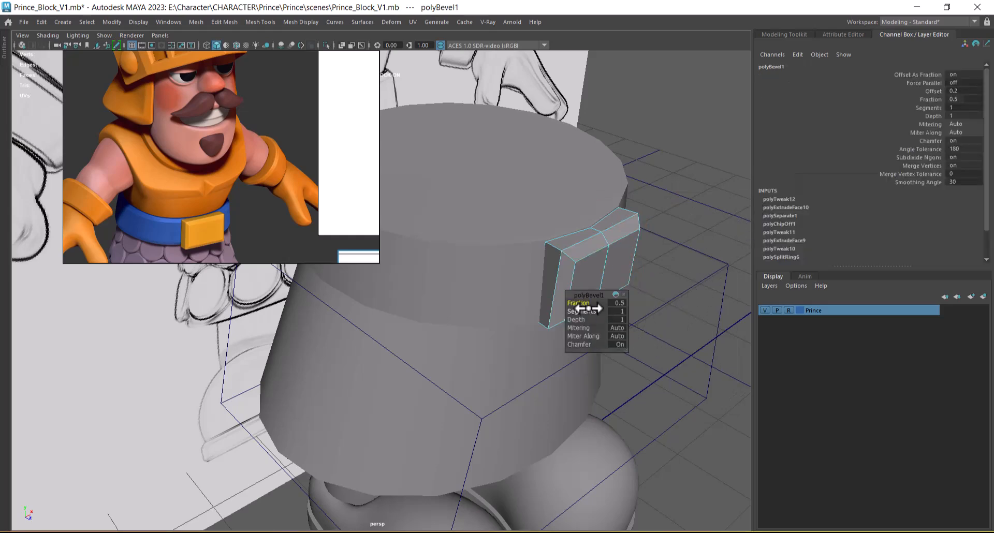
pyautogui.moveTo(581, 304); pyautogui.dragTo(572, 302)
pyautogui.moveTo(617, 222); pyautogui.dragTo(429, 293, button='right')
# Step: Examine the skirt and belt mesh with the beveled buckle from above, below and the side
pyautogui.click(524, 283)
pyautogui.moveTo(524, 284)
pyautogui.keyDown('alt'); pyautogui.mouseDown()
pyautogui.moveTo(506, 262)
pyautogui.moveTo(554, 277)
pyautogui.moveTo(508, 277)
pyautogui.mouseUp(); pyautogui.keyUp('alt')
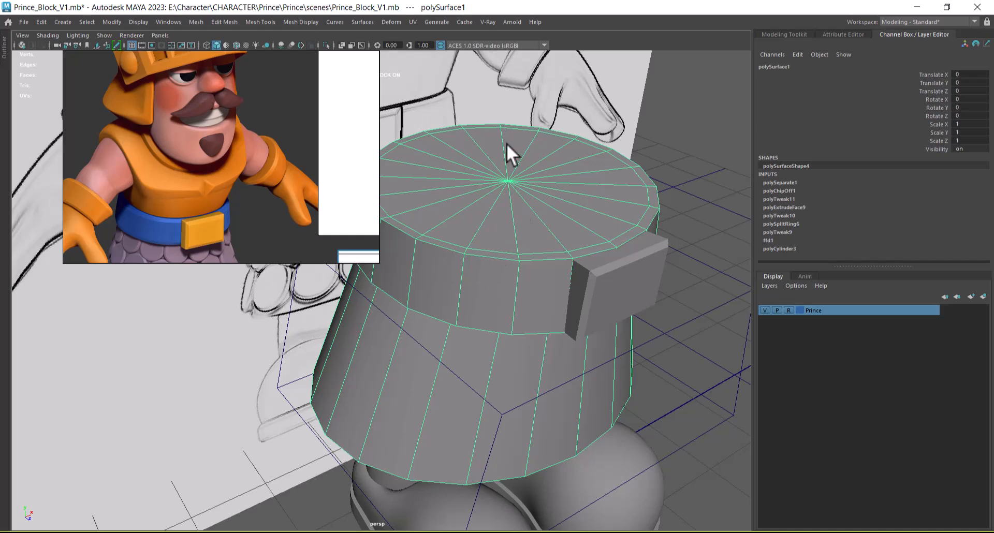
pyautogui.keyDown('alt'); pyautogui.moveTo(522, 378); pyautogui.dragTo(471, 402); pyautogui.keyUp('alt')
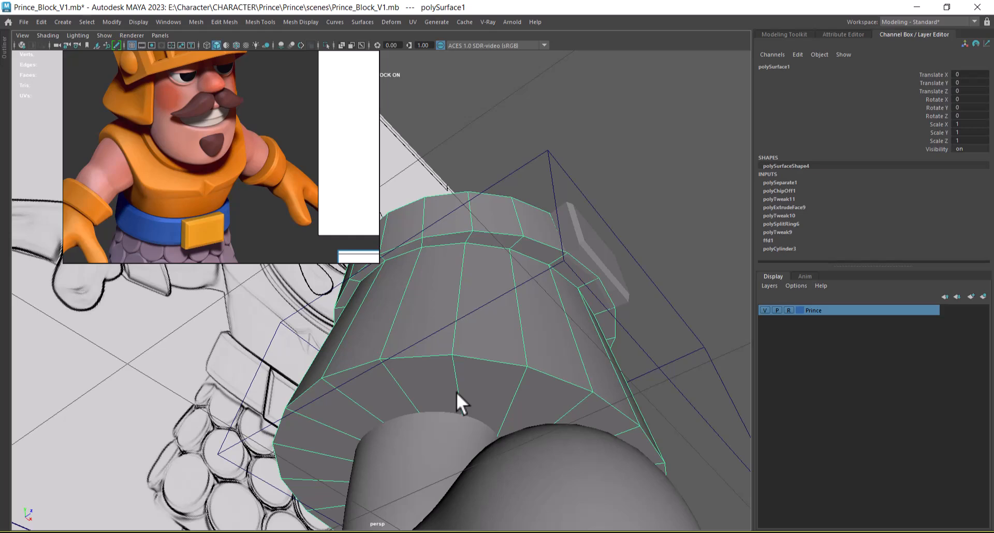
pyautogui.keyDown('alt'); pyautogui.moveTo(455, 393); pyautogui.dragTo(455, 188); pyautogui.keyUp('alt')
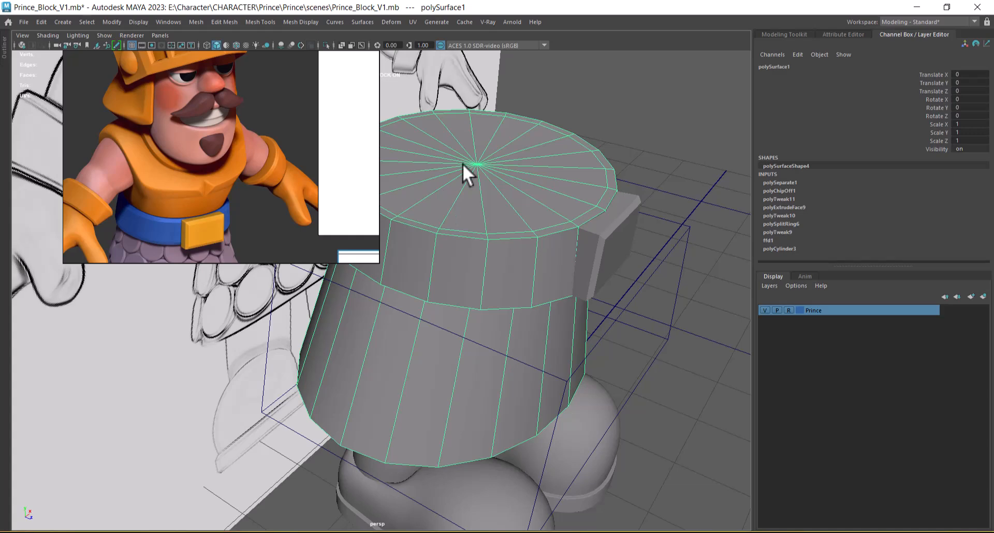
pyautogui.keyDown('alt'); pyautogui.moveTo(489, 189); pyautogui.dragTo(465, 191); pyautogui.keyUp('alt')
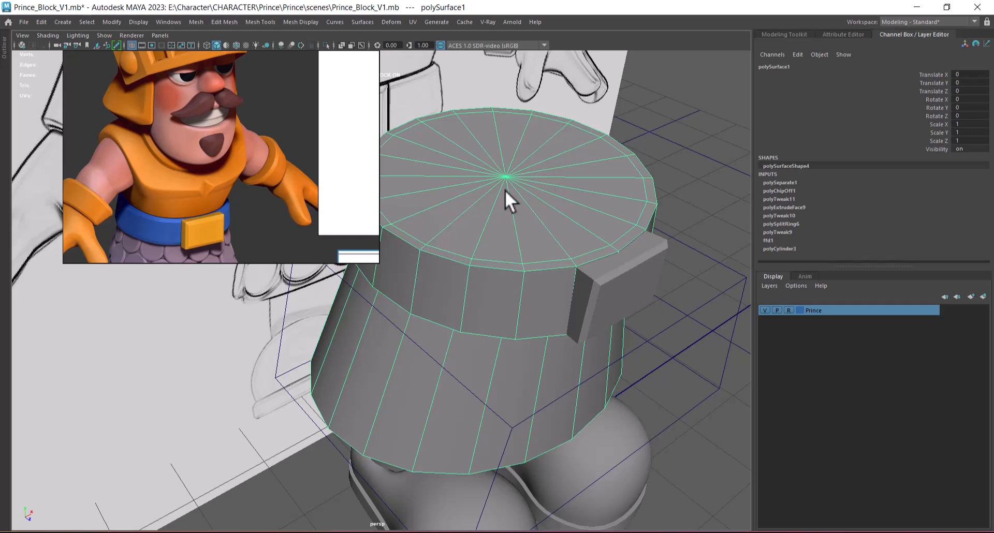
pyautogui.scroll(-4, 506, 193)
pyautogui.keyDown('alt'); pyautogui.moveTo(515, 292); pyautogui.dragTo(506, 280); pyautogui.keyUp('alt')
pyautogui.keyDown('alt'); pyautogui.moveTo(506, 293); pyautogui.dragTo(495, 281, button='right'); pyautogui.keyUp('alt')
# Step: Show all hidden objects so the full character blockout is displayed over the front and side drawings
pyautogui.press('space')
pyautogui.keyDown('alt'); pyautogui.moveTo(650, 451); pyautogui.dragTo(562, 335, button='right'); pyautogui.keyUp('alt')
pyautogui.keyDown('alt'); pyautogui.moveTo(562, 335); pyautogui.dragTo(566, 390, button='middle'); pyautogui.keyUp('alt')
pyautogui.scroll(2, 570, 360)
pyautogui.keyDown('alt'); pyautogui.moveTo(566, 391); pyautogui.dragTo(634, 390, button='right'); pyautogui.keyUp('alt')
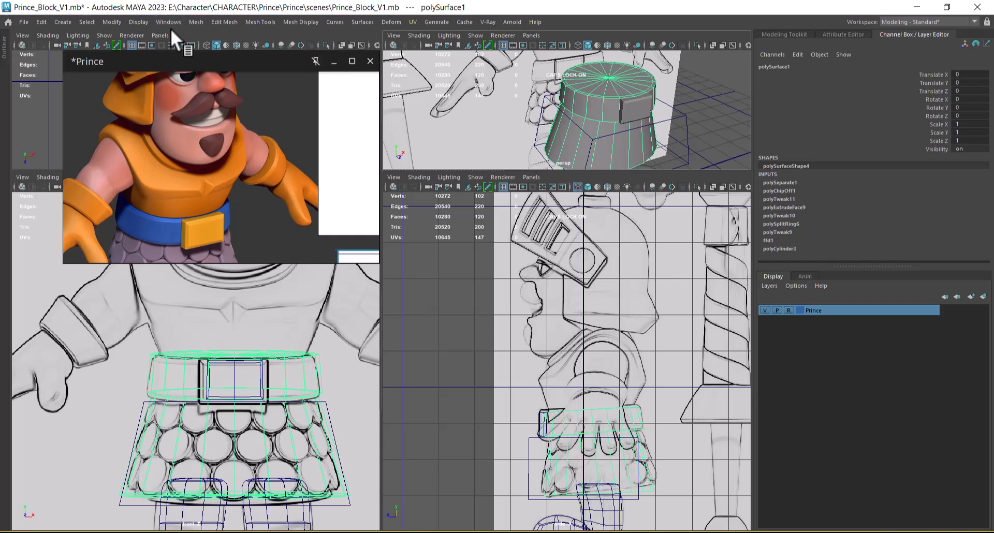
pyautogui.click(137, 22)
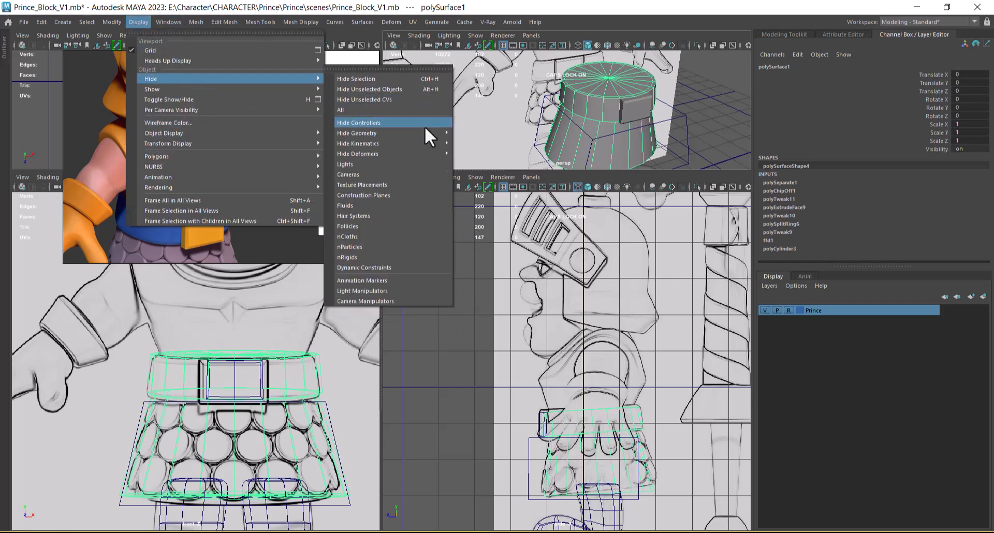
pyautogui.moveTo(260, 86)
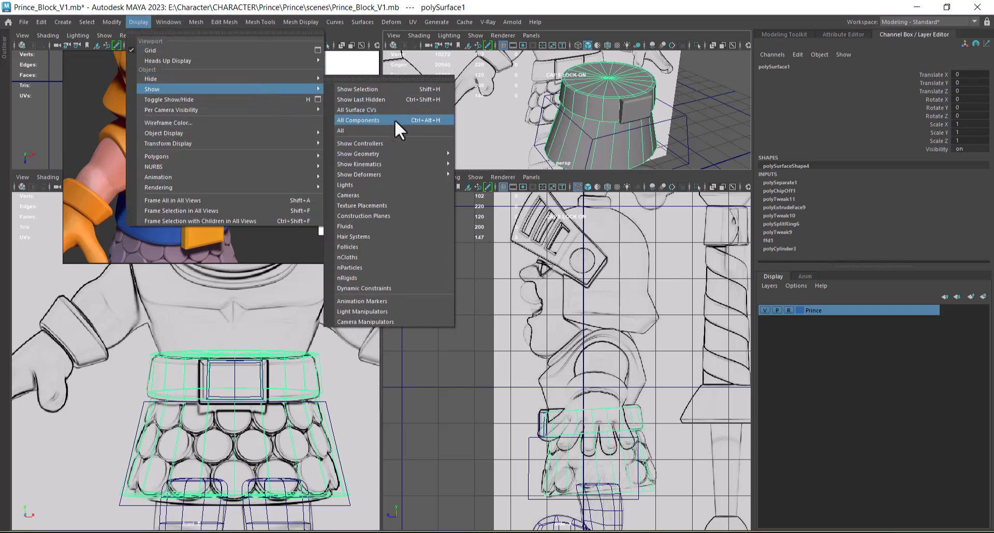
pyautogui.click(402, 122)
# Step: Try to hide everything except the torso cylinder
pyautogui.click(631, 90)
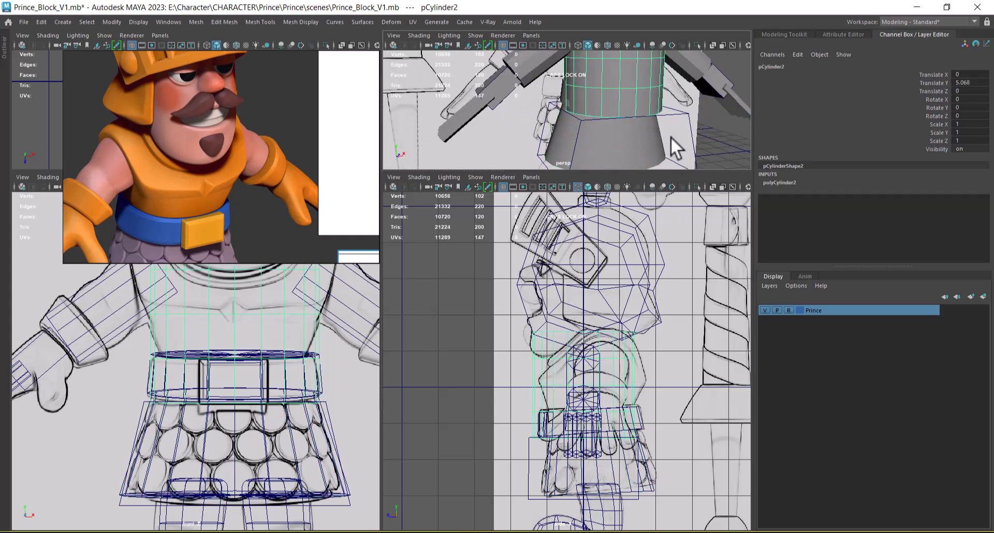
pyautogui.press('f')
pyautogui.keyDown('alt'); pyautogui.moveTo(657, 364); pyautogui.dragTo(666, 403, button='right'); pyautogui.keyUp('alt')
pyautogui.keyDown('alt'); pyautogui.moveTo(666, 403); pyautogui.dragTo(649, 386, button='middle'); pyautogui.keyUp('alt')
pyautogui.keyDown('alt'); pyautogui.moveTo(649, 386); pyautogui.dragTo(684, 371, button='right'); pyautogui.keyUp('alt')
pyautogui.keyDown('alt'); pyautogui.moveTo(685, 371); pyautogui.dragTo(657, 331, button='middle'); pyautogui.keyUp('alt')
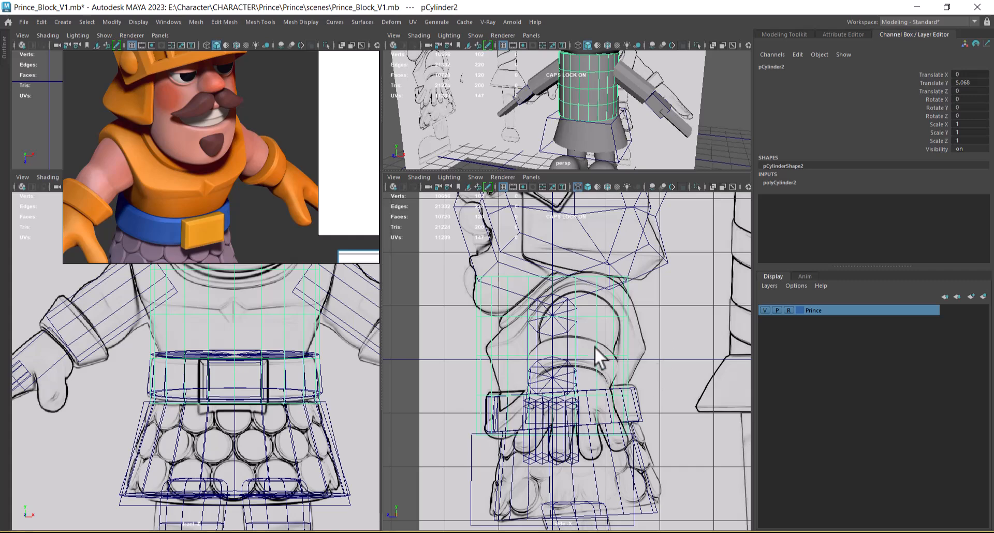
pyautogui.keyDown('alt'); pyautogui.moveTo(621, 113); pyautogui.dragTo(627, 139); pyautogui.keyUp('alt')
pyautogui.hotkey('alt', 'h')
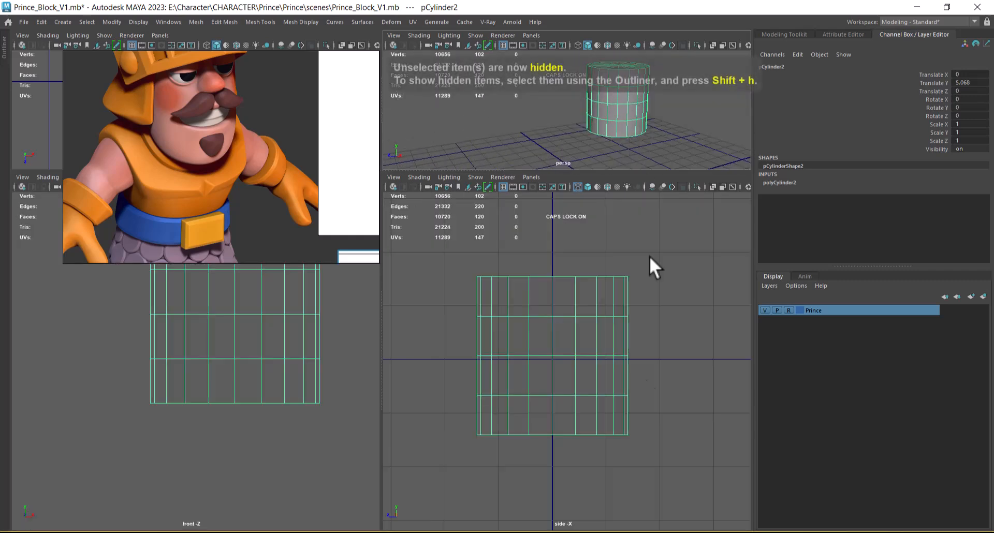
pyautogui.hotkey('ctrl', 'z')
pyautogui.click(618, 380)
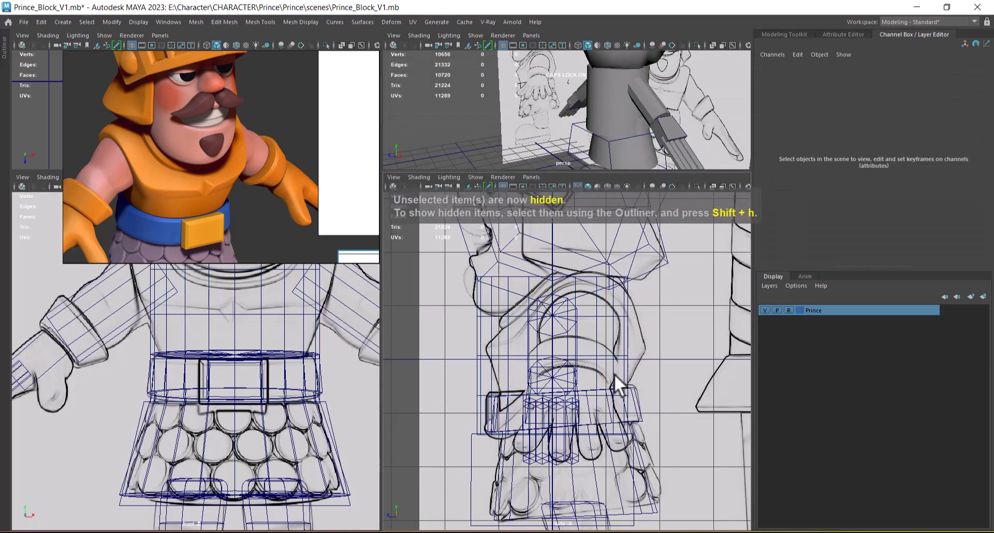
# Step: Hide the blockout pieces of both arms and hands
pyautogui.keyDown('alt'); pyautogui.moveTo(649, 480); pyautogui.dragTo(650, 392, button='middle'); pyautogui.keyUp('alt')
pyautogui.keyDown('alt'); pyautogui.moveTo(650, 392); pyautogui.dragTo(645, 378, button='right'); pyautogui.keyUp('alt')
pyautogui.moveTo(682, 127)
pyautogui.keyDown('alt'); pyautogui.mouseDown()
pyautogui.moveTo(706, 137)
pyautogui.moveTo(688, 127)
pyautogui.mouseUp(); pyautogui.keyUp('alt')
pyautogui.press('space')
pyautogui.keyDown('alt'); pyautogui.moveTo(666, 200); pyautogui.dragTo(626, 206, button='right'); pyautogui.keyUp('alt')
pyautogui.keyDown('alt'); pyautogui.moveTo(625, 206); pyautogui.dragTo(655, 184, button='middle'); pyautogui.keyUp('alt')
pyautogui.keyDown('alt'); pyautogui.moveTo(655, 184); pyautogui.dragTo(645, 287, button='right'); pyautogui.keyUp('alt')
pyautogui.moveTo(675, 205); pyautogui.dragTo(616, 322)
pyautogui.hotkey('ctrl', 'h')
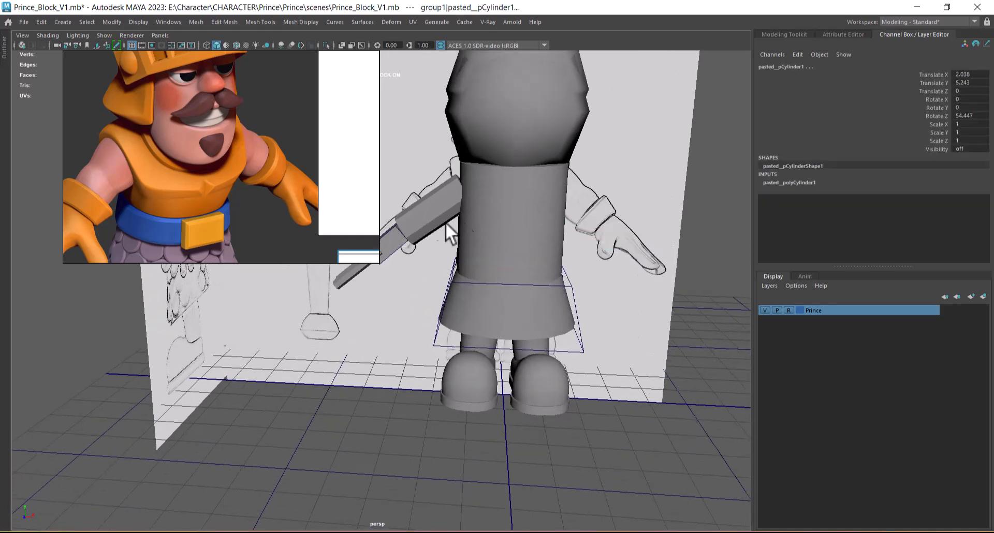
pyautogui.moveTo(328, 290); pyautogui.dragTo(328, 292)
pyautogui.hotkey('ctrl', 'h')
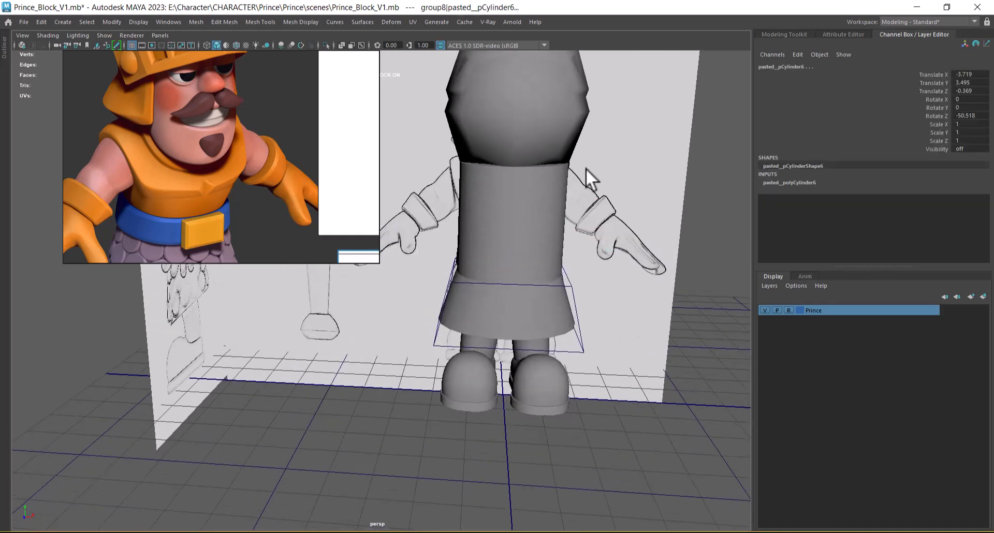
# Step: Hide the head and helmet plume pieces, selecting them in the side view
pyautogui.keyDown('alt'); pyautogui.moveTo(594, 155); pyautogui.dragTo(570, 251); pyautogui.keyUp('alt')
pyautogui.click(571, 251)
pyautogui.press('space')
pyautogui.keyDown('alt'); pyautogui.moveTo(639, 392); pyautogui.dragTo(690, 435, button='right'); pyautogui.keyUp('alt')
pyautogui.keyDown('alt'); pyautogui.moveTo(688, 390); pyautogui.dragTo(696, 455, button='middle'); pyautogui.keyUp('alt')
pyautogui.keyDown('alt'); pyautogui.moveTo(696, 455); pyautogui.dragTo(658, 412, button='right'); pyautogui.keyUp('alt')
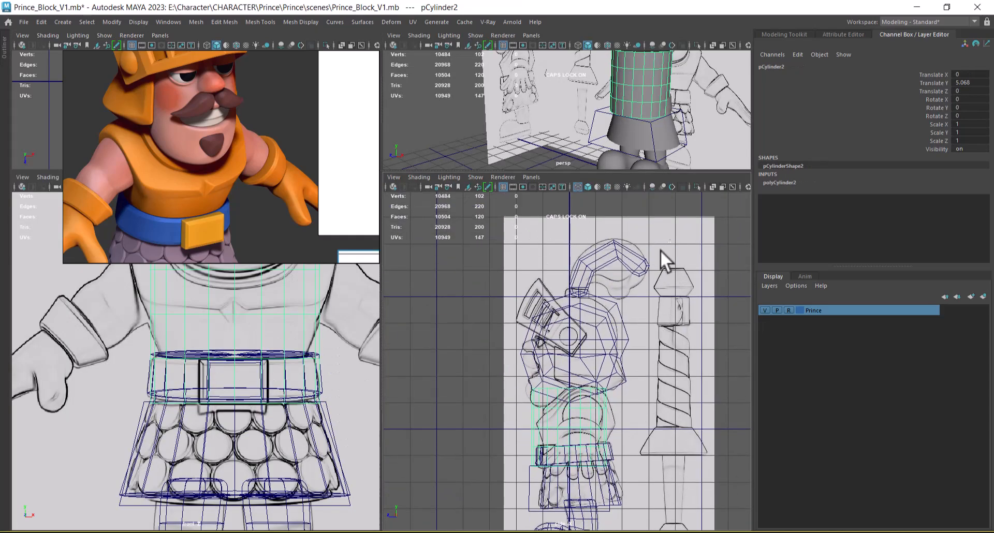
pyautogui.click(520, 363)
pyautogui.hotkey('ctrl', 'h')
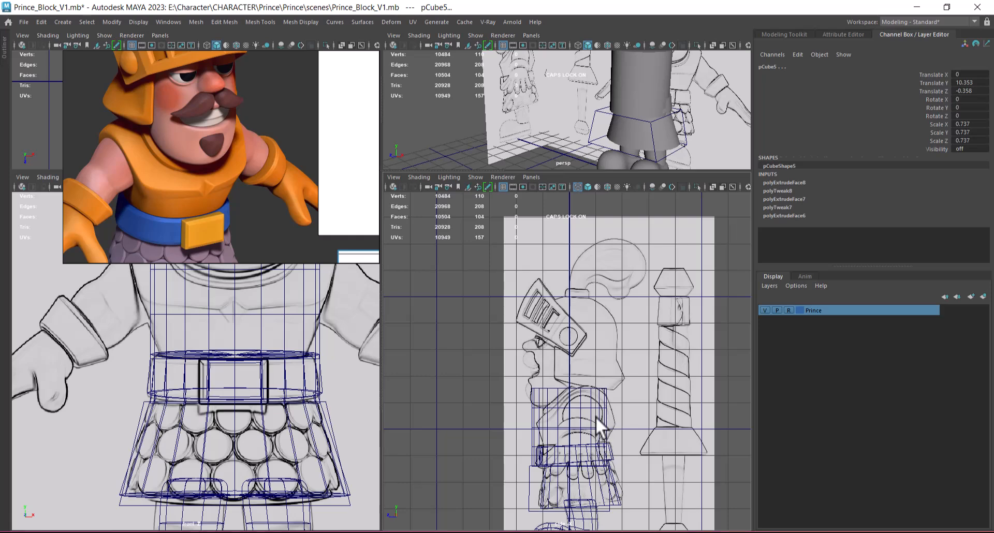
# Step: Move the torso cylinder up above the belt to a Translate Y of 5.876
pyautogui.click(605, 405)
pyautogui.keyDown('alt'); pyautogui.moveTo(605, 404); pyautogui.dragTo(593, 325, button='middle'); pyautogui.keyUp('alt')
pyautogui.keyDown('alt'); pyautogui.moveTo(593, 325); pyautogui.dragTo(610, 406, button='right'); pyautogui.keyUp('alt')
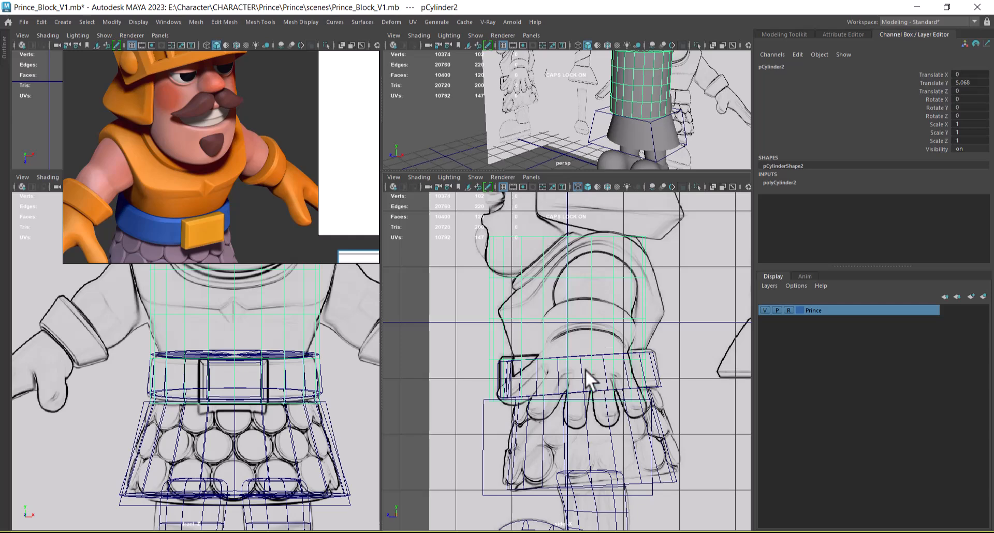
pyautogui.click(622, 139)
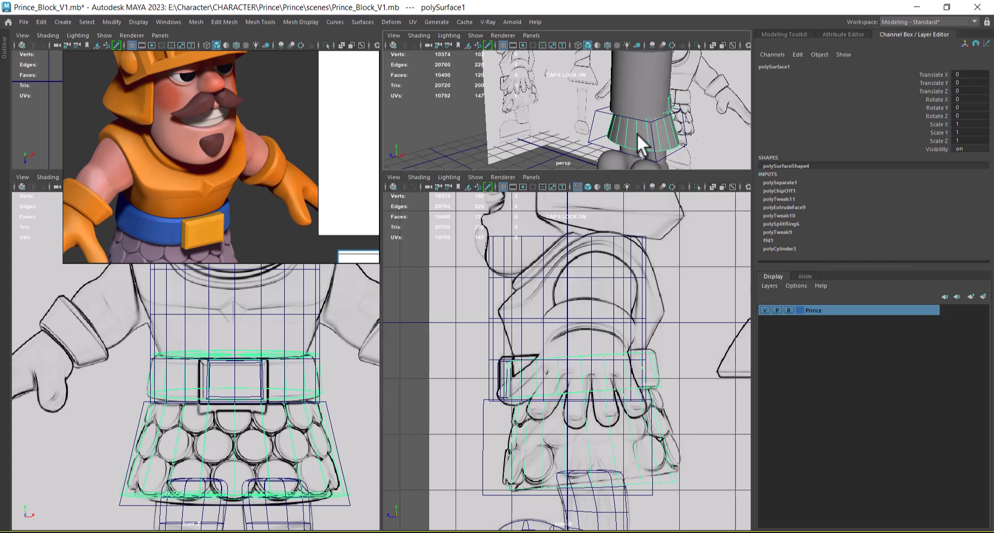
pyautogui.scroll(2, 619, 384)
pyautogui.click(616, 297)
pyautogui.keyDown('alt'); pyautogui.moveTo(556, 321); pyautogui.dragTo(558, 337, button='middle'); pyautogui.keyUp('alt')
pyautogui.click(472, 282)
pyautogui.press('f')
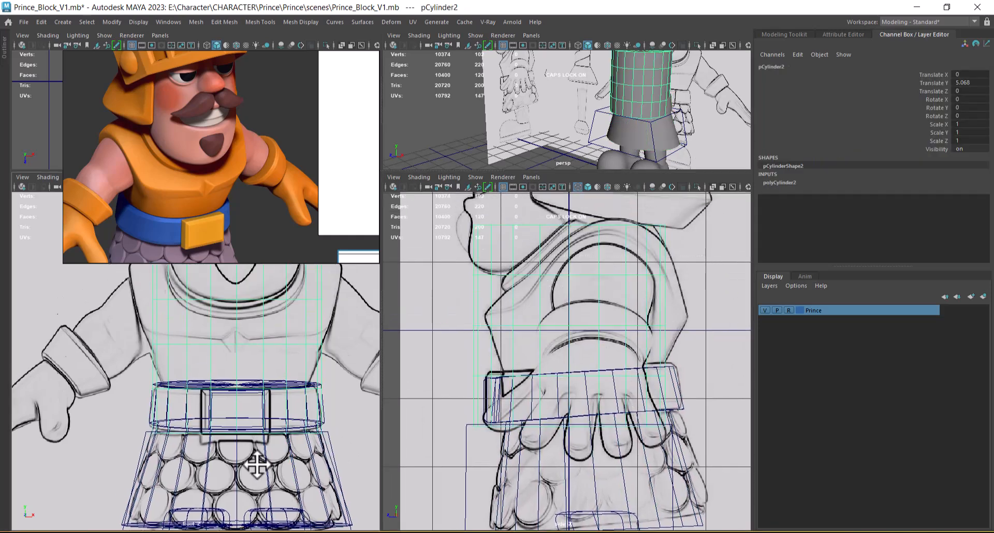
pyautogui.scroll(1, 448, 399)
pyautogui.press('w')
pyautogui.moveTo(582, 277); pyautogui.dragTo(577, 211)
pyautogui.press('f')
pyautogui.scroll(-4, 618, 440)
pyautogui.keyDown('alt'); pyautogui.moveTo(624, 417); pyautogui.dragTo(621, 386, button='middle'); pyautogui.keyUp('alt')
pyautogui.scroll(1, 622, 408)
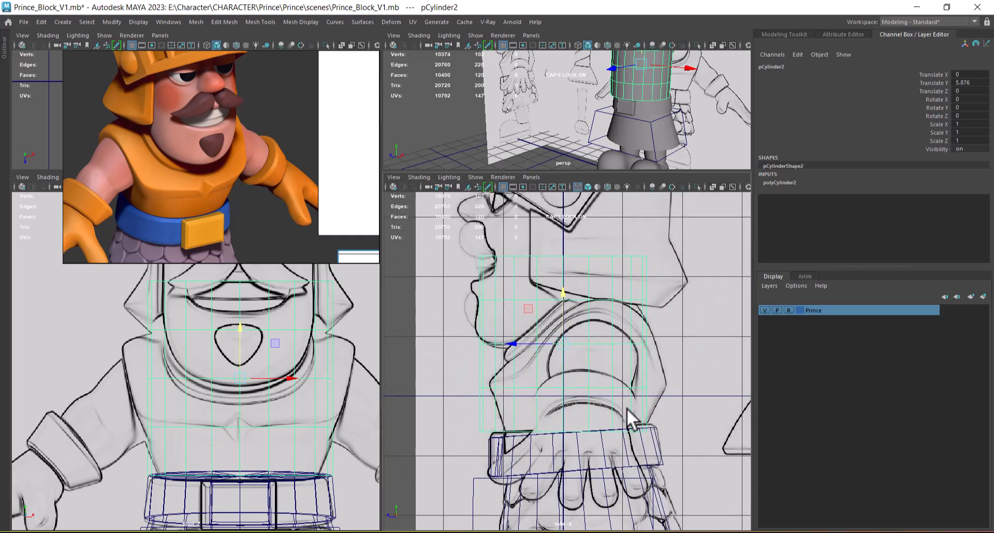
# Step: Shorten the torso cylinder to a Scale Y of 0.822 and lower it to a Translate Y of 5.729
pyautogui.press('r')
pyautogui.moveTo(564, 296)
pyautogui.mouseDown()
pyautogui.moveTo(564, 313)
pyautogui.moveTo(564, 297)
pyautogui.mouseUp()
pyautogui.press('w')
pyautogui.scroll(3, 616, 384)
pyautogui.keyDown('alt'); pyautogui.moveTo(622, 386); pyautogui.dragTo(613, 287, button='middle'); pyautogui.keyUp('alt')
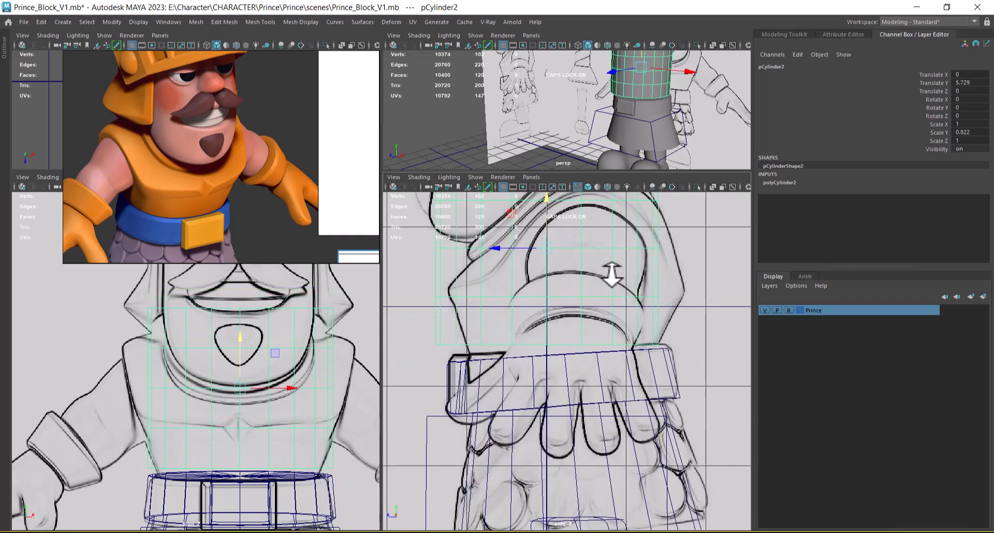
# Step: Scale the torso's bottom vertex row in depth and position it on the belt's top edge in the side view
pyautogui.moveTo(622, 251); pyautogui.dragTo(513, 223, button='right')
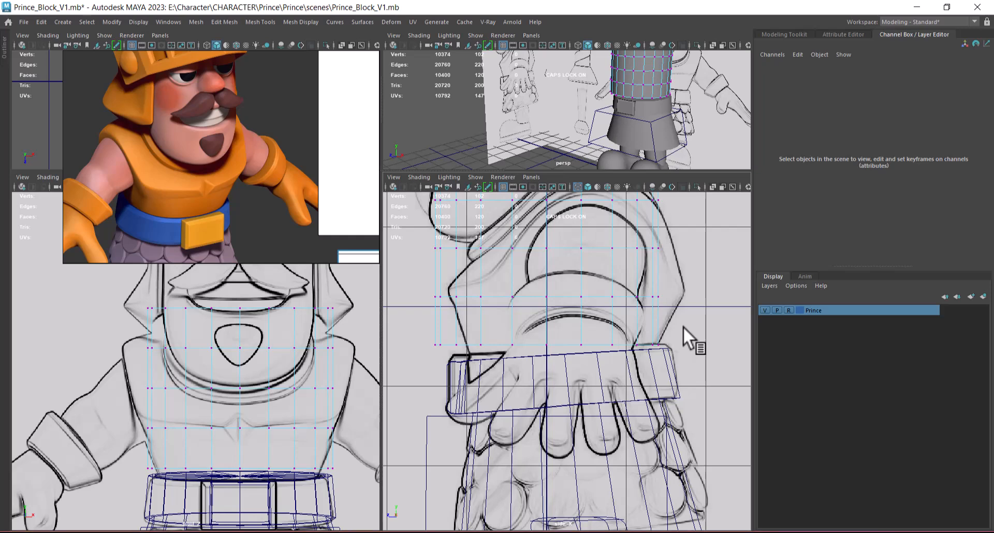
pyautogui.moveTo(683, 327); pyautogui.dragTo(399, 377)
pyautogui.scroll(2, 568, 377)
pyautogui.keyDown('alt'); pyautogui.moveTo(508, 363); pyautogui.dragTo(543, 393, button='middle'); pyautogui.keyUp('alt')
pyautogui.press('r')
pyautogui.moveTo(527, 368); pyautogui.dragTo(546, 372)
pyautogui.press('w')
pyautogui.moveTo(604, 317); pyautogui.dragTo(610, 336)
# Step: Narrow the torso's bottom vertex row in width to match the waist in the front drawing
pyautogui.scroll(2, 226, 464)
pyautogui.keyDown('alt'); pyautogui.moveTo(236, 478); pyautogui.dragTo(214, 433, button='middle'); pyautogui.keyUp('alt')
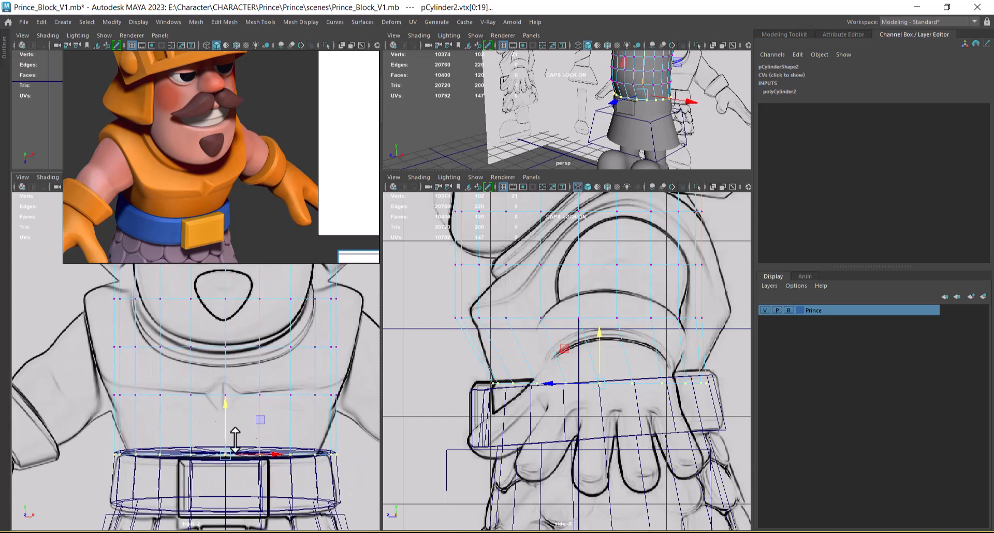
pyautogui.press('r')
pyautogui.moveTo(279, 465); pyautogui.dragTo(260, 454)
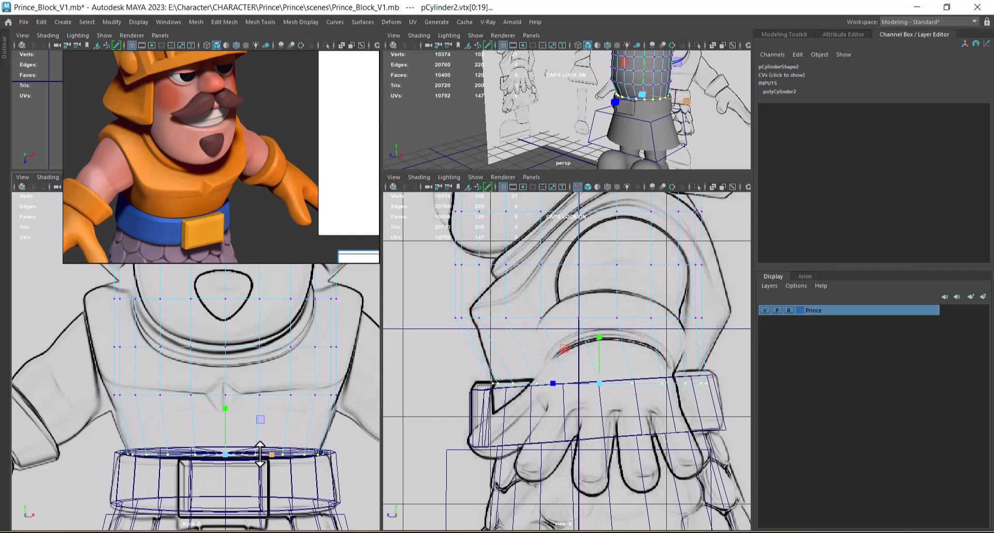
# Step: Move the second vertex row from the torso's bottom backward to follow the side drawing's outline
pyautogui.keyDown('alt'); pyautogui.moveTo(574, 357); pyautogui.dragTo(545, 378, button='middle'); pyautogui.keyUp('alt')
pyautogui.moveTo(695, 325); pyautogui.dragTo(446, 337)
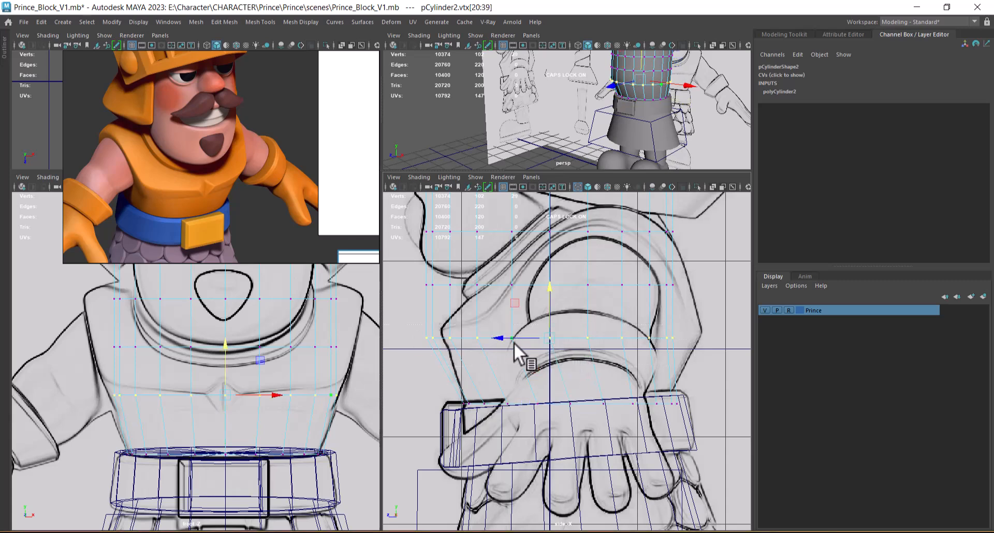
pyautogui.moveTo(512, 339); pyautogui.dragTo(527, 338)
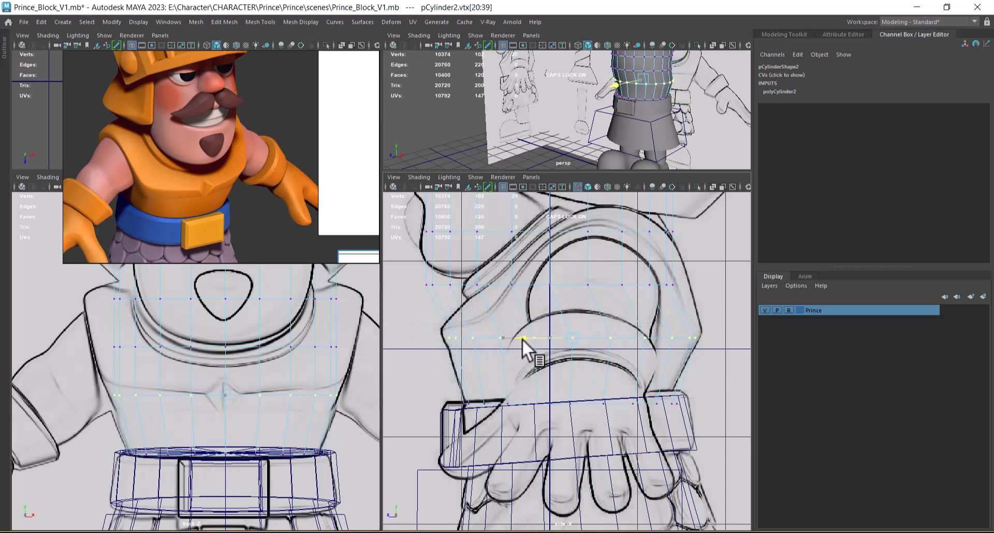
# Step: Scale the second vertex row from the torso's bottom in depth to fit the side drawing's outline
pyautogui.press('r')
pyautogui.moveTo(524, 337); pyautogui.dragTo(521, 337)
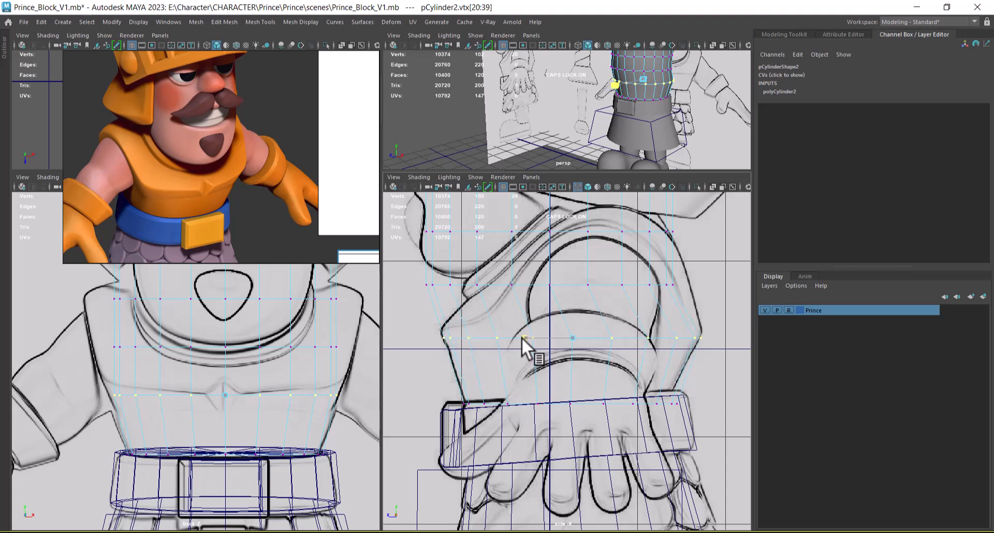
pyautogui.keyDown('alt'); pyautogui.moveTo(288, 428); pyautogui.dragTo(273, 419, button='middle'); pyautogui.keyUp('alt')
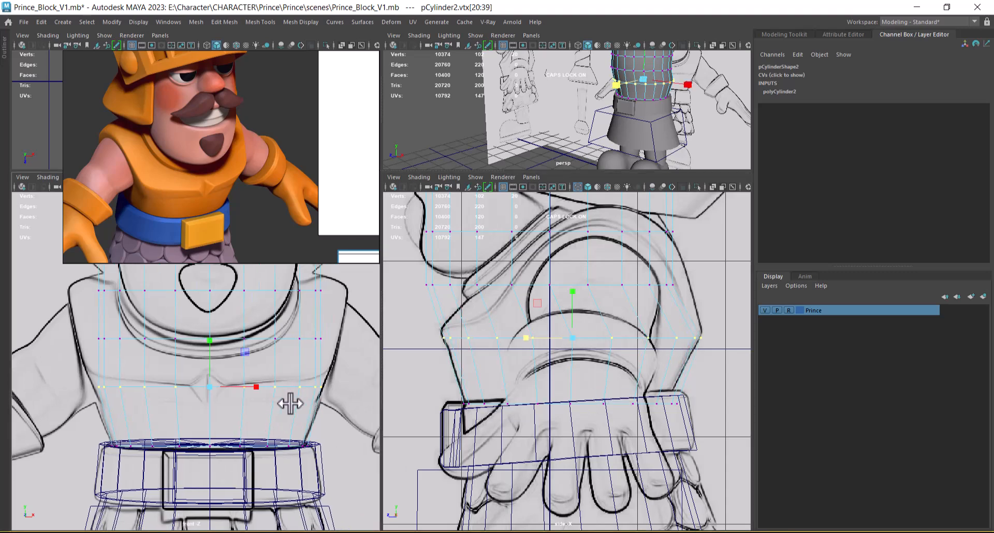
pyautogui.click(257, 388)
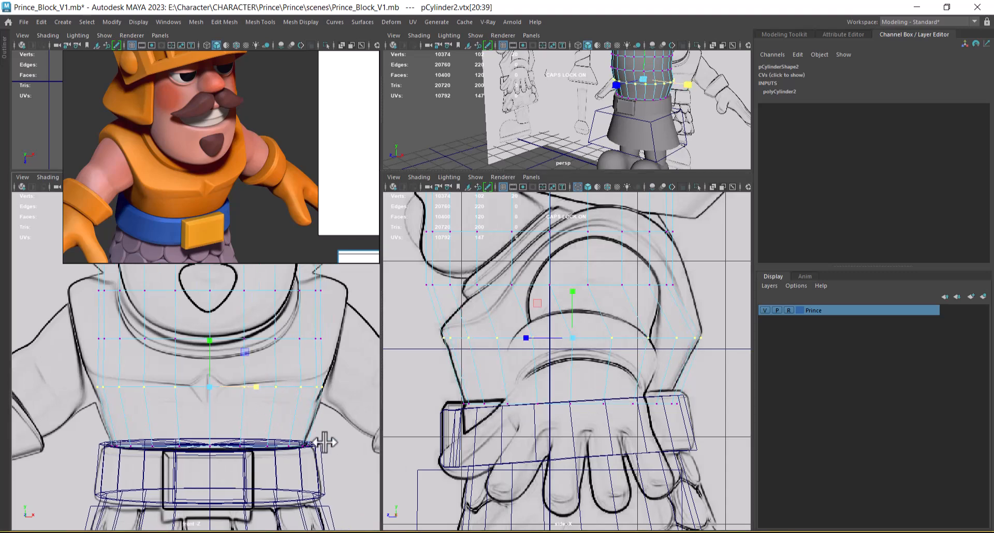
# Step: Select the torso's bottom vertex row and fine-tune its depth against the belt's top edge in the side view
pyautogui.moveTo(335, 428); pyautogui.dragTo(93, 510)
pyautogui.scroll(2, 662, 416)
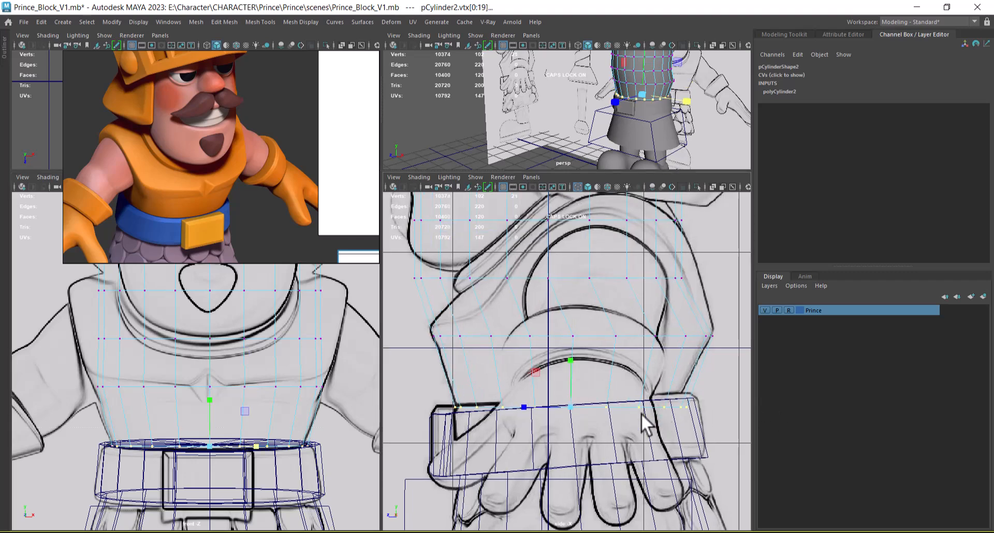
pyautogui.moveTo(524, 407); pyautogui.dragTo(523, 406)
pyautogui.press('w')
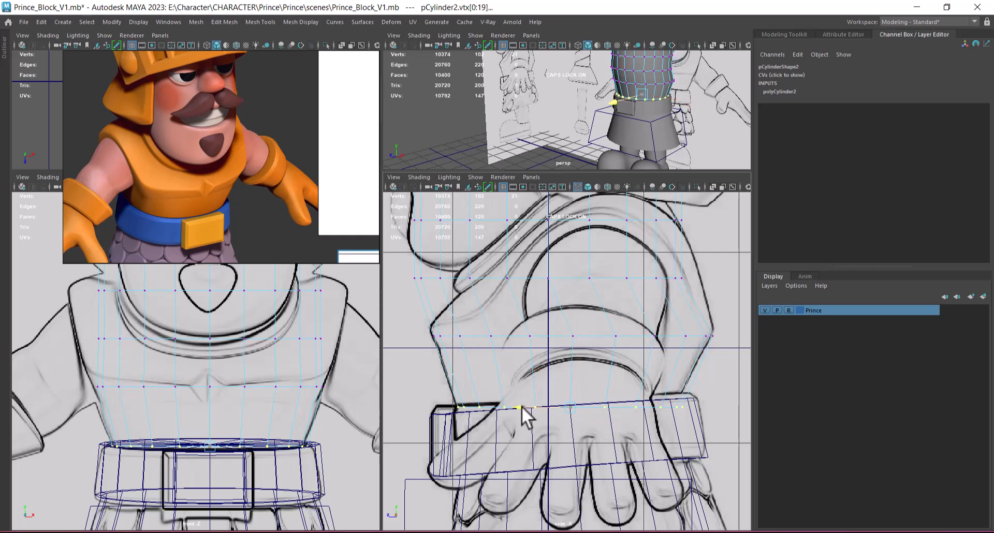
# Step: Scale the third vertex row from the bottom in depth and move it backward to follow the side drawing
pyautogui.keyDown('alt'); pyautogui.moveTo(521, 406); pyautogui.dragTo(513, 446, button='middle'); pyautogui.keyUp('alt')
pyautogui.moveTo(709, 300); pyautogui.dragTo(507, 316)
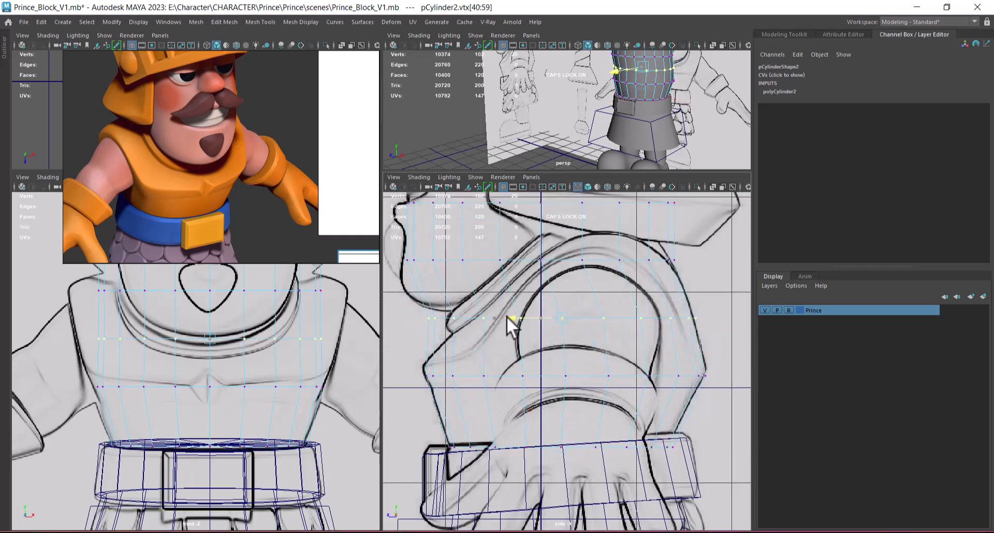
pyautogui.keyDown('alt'); pyautogui.moveTo(554, 355); pyautogui.dragTo(558, 373, button='middle'); pyautogui.keyUp('alt')
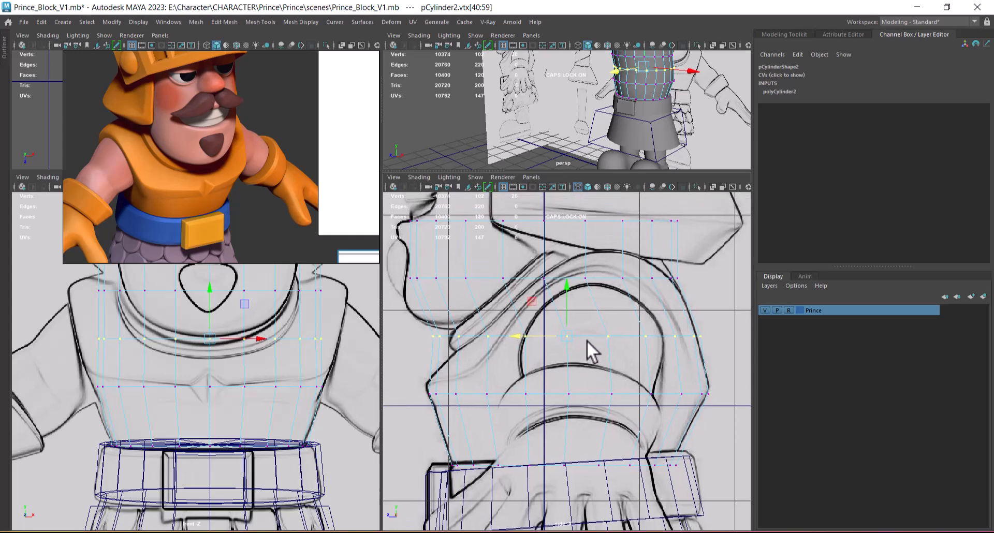
pyautogui.press('r')
pyautogui.moveTo(517, 337); pyautogui.dragTo(533, 334)
pyautogui.press('w')
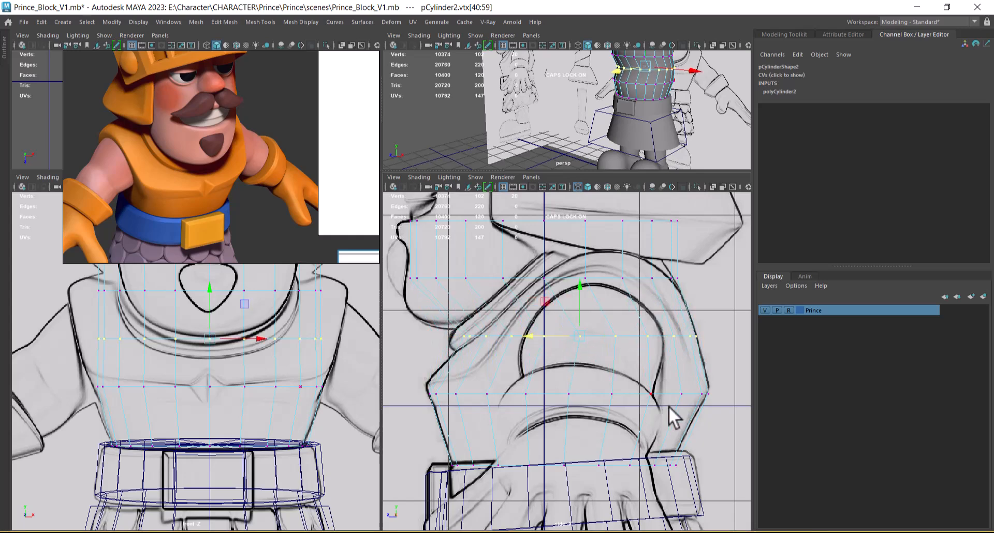
# Step: Raise the second vertex row from the bottom to the chest line where the side drawing's outline is widest
pyautogui.moveTo(728, 377); pyautogui.dragTo(411, 409)
pyautogui.moveTo(578, 346); pyautogui.dragTo(563, 334)
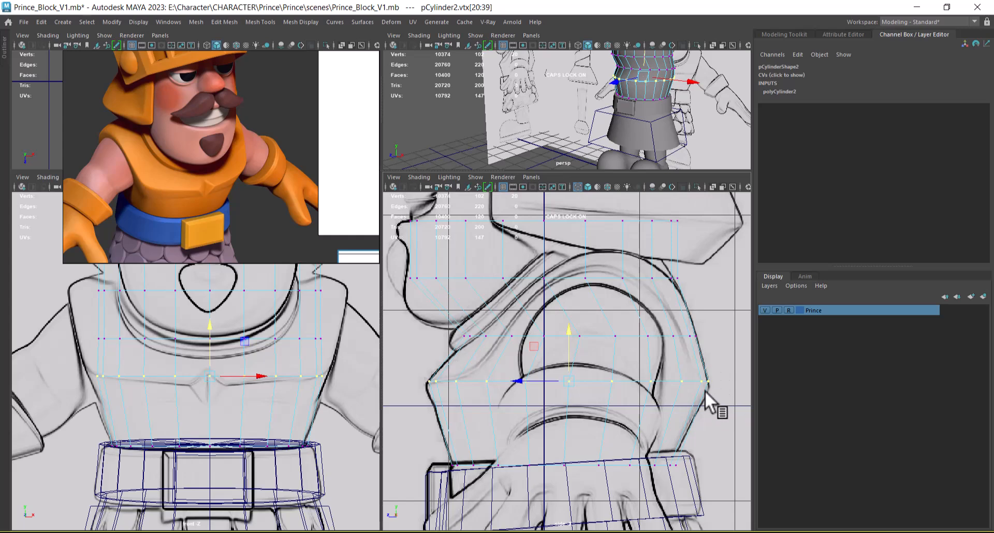
pyautogui.keyDown('alt'); pyautogui.moveTo(686, 325); pyautogui.dragTo(682, 390, button='middle'); pyautogui.keyUp('alt')
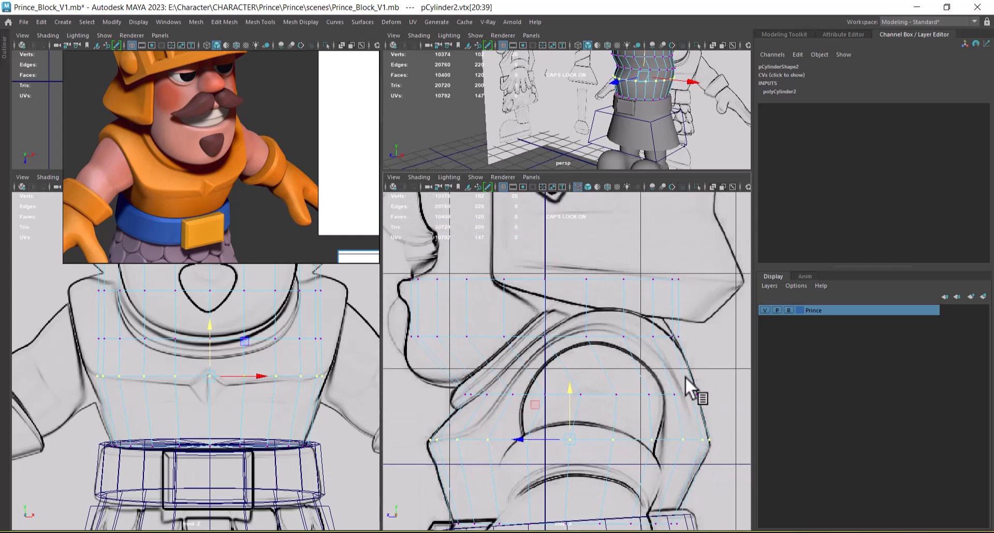
# Step: Widen the third vertex row from the bottom to match the torso outline in the front drawing
pyautogui.moveTo(713, 317); pyautogui.dragTo(346, 344)
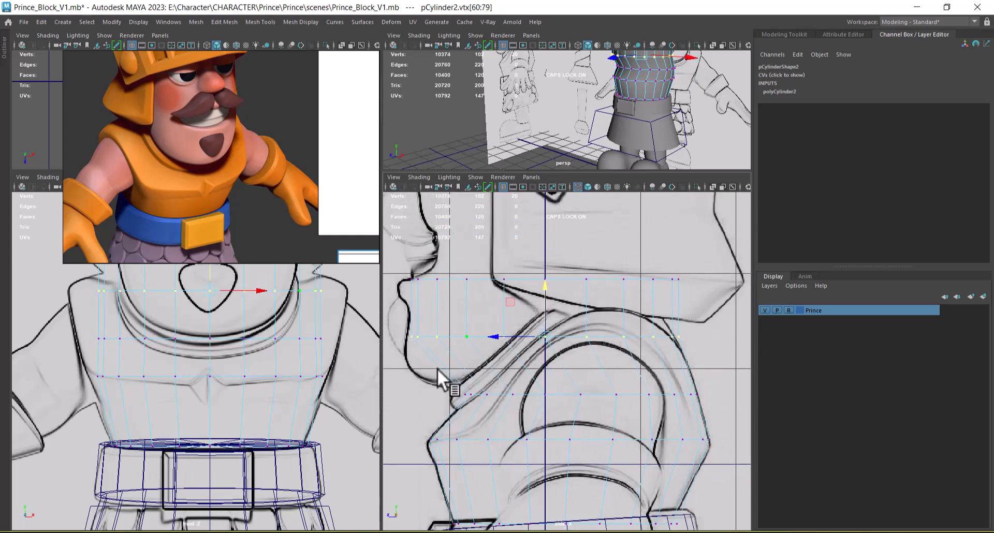
pyautogui.moveTo(722, 383); pyautogui.dragTo(440, 411)
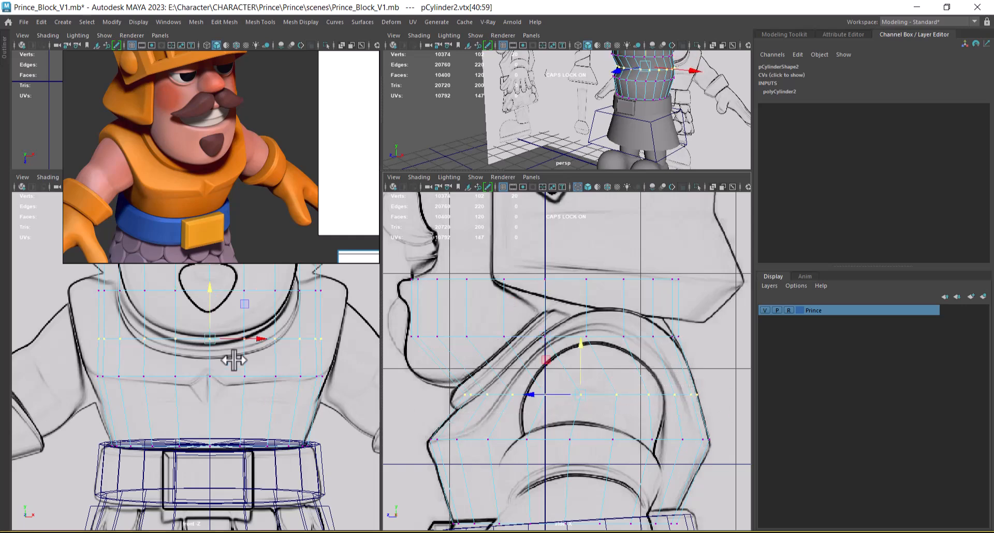
pyautogui.scroll(1, 249, 354)
pyautogui.press('r')
pyautogui.moveTo(259, 337); pyautogui.dragTo(268, 339)
# Step: Narrow the fourth vertex row in depth, move it backward, and widen it to the shoulders in the front drawing
pyautogui.keyDown('alt'); pyautogui.moveTo(619, 349); pyautogui.dragTo(626, 367, button='middle'); pyautogui.keyUp('alt')
pyautogui.moveTo(713, 340); pyautogui.dragTo(317, 395)
pyautogui.moveTo(508, 355); pyautogui.dragTo(544, 356)
pyautogui.press('w')
pyautogui.keyDown('alt'); pyautogui.moveTo(270, 327); pyautogui.dragTo(279, 379, button='middle'); pyautogui.keyUp('alt')
pyautogui.moveTo(267, 338); pyautogui.dragTo(278, 337)
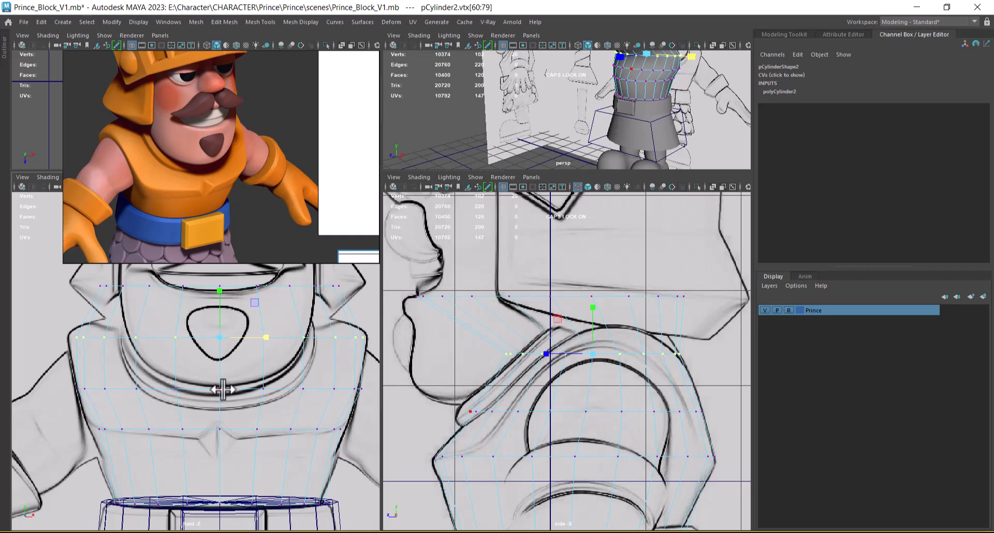
# Step: Select the torso's top vertices and scale them inward toward a neck opening
pyautogui.keyDown('alt'); pyautogui.moveTo(670, 98); pyautogui.dragTo(662, 140, button='middle'); pyautogui.keyUp('alt')
pyautogui.keyDown('alt'); pyautogui.moveTo(661, 140); pyautogui.dragTo(647, 143); pyautogui.keyUp('alt')
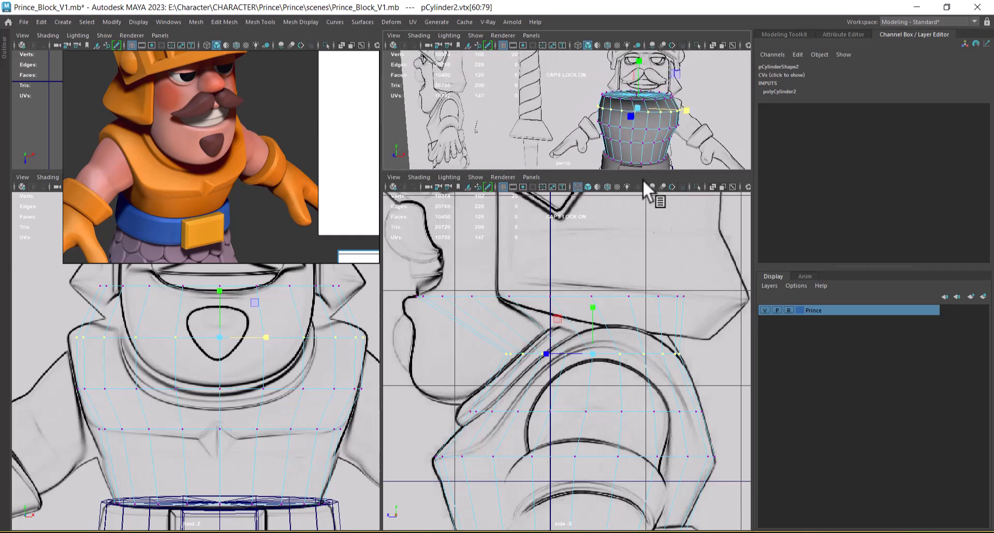
pyautogui.keyDown('alt'); pyautogui.moveTo(659, 341); pyautogui.dragTo(638, 378, button='middle'); pyautogui.keyUp('alt')
pyautogui.moveTo(693, 304); pyautogui.dragTo(540, 331)
pyautogui.moveTo(379, 368); pyautogui.dragTo(381, 368)
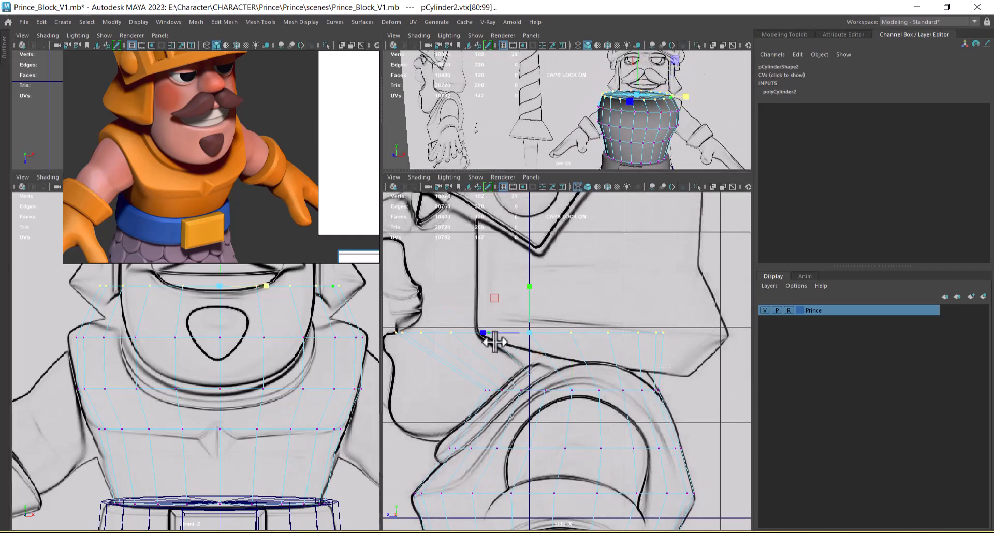
pyautogui.scroll(1, 516, 354)
pyautogui.keyDown('alt'); pyautogui.moveTo(526, 360); pyautogui.dragTo(560, 367, button='middle'); pyautogui.keyUp('alt')
pyautogui.moveTo(574, 341); pyautogui.dragTo(435, 411)
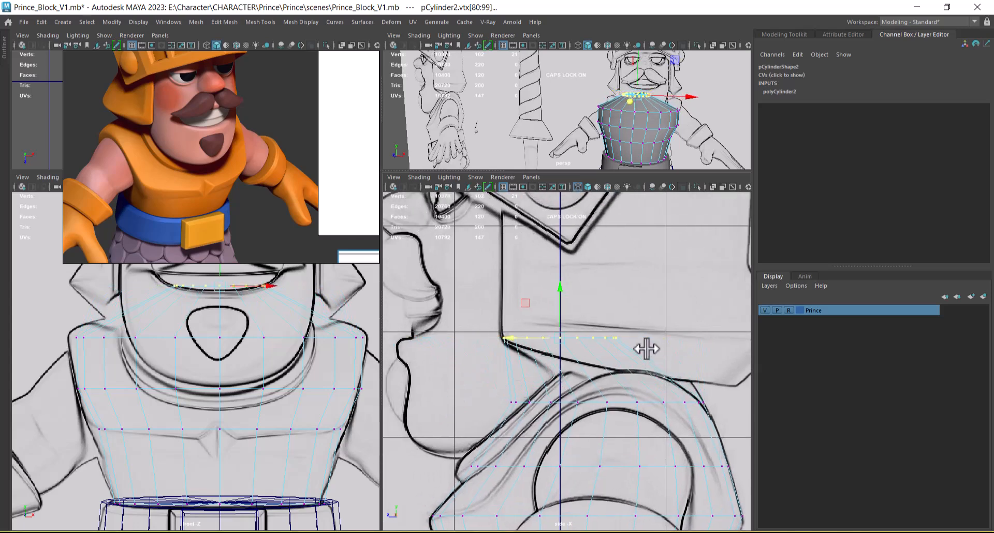
# Step: Lower the torso's top vertices onto the shoulder line and adjust their depth position in the side view
pyautogui.moveTo(555, 339); pyautogui.dragTo(585, 350)
pyautogui.moveTo(588, 368); pyautogui.dragTo(593, 368)
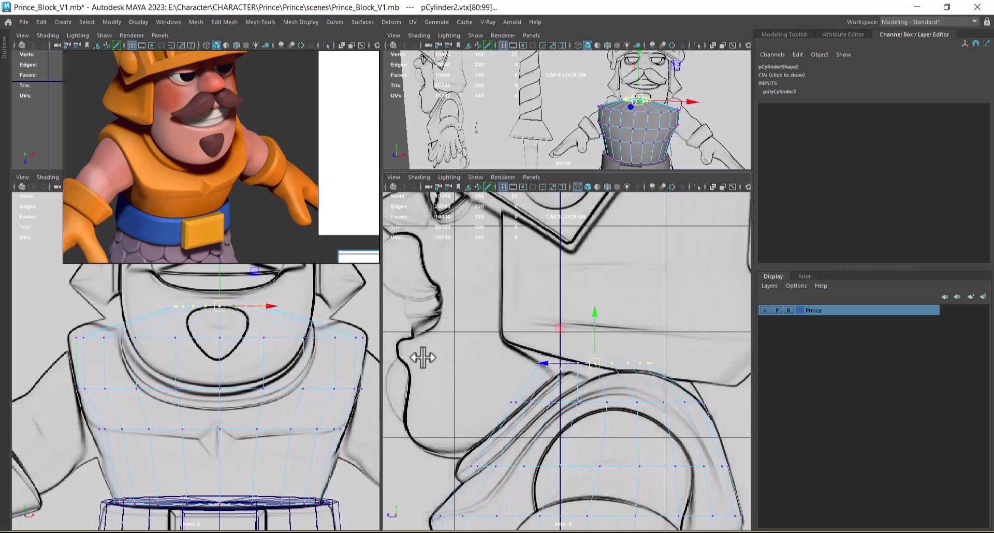
pyautogui.keyDown('alt'); pyautogui.moveTo(270, 333); pyautogui.dragTo(271, 338, button='middle'); pyautogui.keyUp('alt')
pyautogui.moveTo(217, 284); pyautogui.dragTo(217, 295)
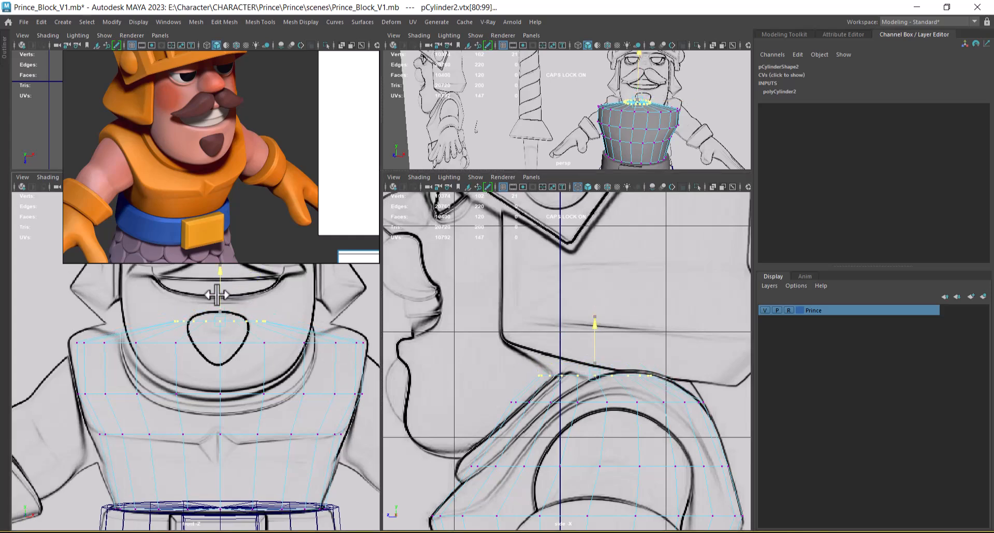
pyautogui.keyDown('alt'); pyautogui.moveTo(560, 139); pyautogui.dragTo(628, 144); pyautogui.keyUp('alt')
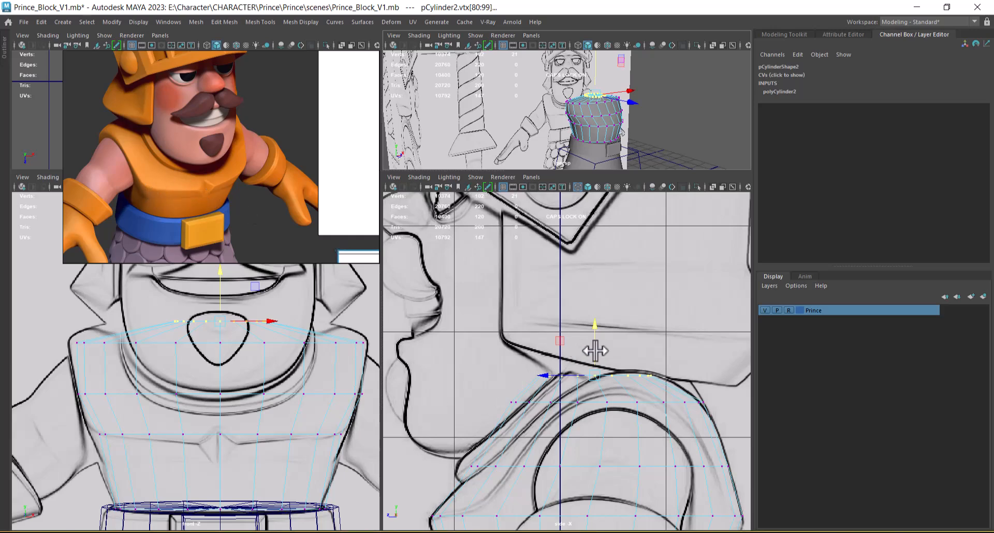
pyautogui.moveTo(591, 380); pyautogui.dragTo(553, 378)
pyautogui.press('r')
# Step: Examine the torso's shape from several angles against the reference drawings
pyautogui.keyDown('alt'); pyautogui.moveTo(588, 127); pyautogui.dragTo(629, 128); pyautogui.keyUp('alt')
pyautogui.scroll(3, 628, 128)
pyautogui.moveTo(629, 129); pyautogui.dragTo(718, 65, button='right')
pyautogui.moveTo(605, 144)
pyautogui.keyDown('alt'); pyautogui.mouseDown()
pyautogui.moveTo(645, 117)
pyautogui.moveTo(668, 123)
pyautogui.moveTo(586, 133)
pyautogui.moveTo(596, 145)
pyautogui.mouseUp(); pyautogui.keyUp('alt')
pyautogui.keyDown('alt'); pyautogui.moveTo(638, 439); pyautogui.dragTo(614, 363, button='middle'); pyautogui.keyUp('alt')
pyautogui.keyDown('alt'); pyautogui.moveTo(630, 157); pyautogui.dragTo(513, 154); pyautogui.keyUp('alt')
pyautogui.keyDown('alt'); pyautogui.moveTo(620, 337); pyautogui.dragTo(566, 322, button='middle'); pyautogui.keyUp('alt')
# Step: Rotate the torso's bottom vertex row in the side view to follow the slope of the belt's top edge
pyautogui.moveTo(575, 235); pyautogui.dragTo(504, 254, button='right')
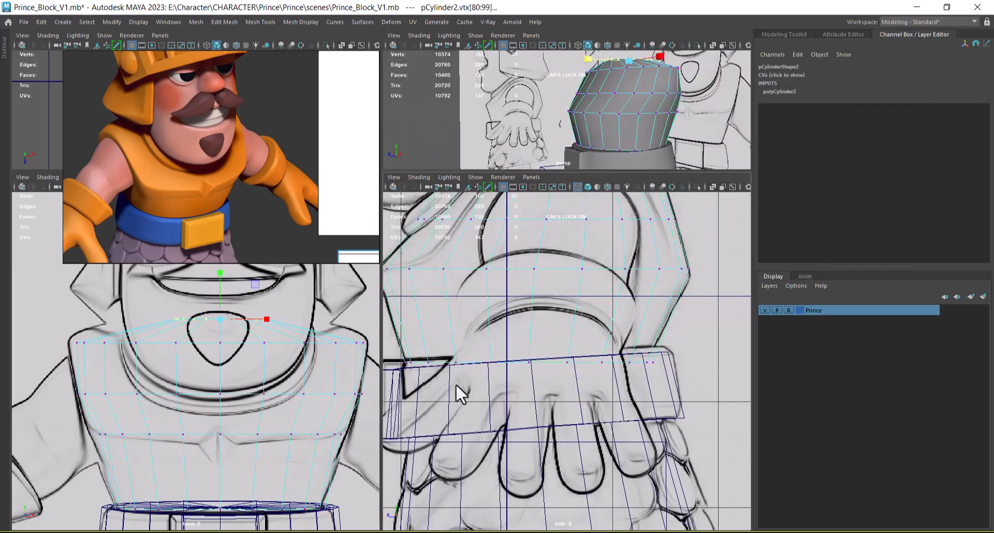
pyautogui.keyDown('alt'); pyautogui.moveTo(455, 381); pyautogui.dragTo(476, 388, button='middle'); pyautogui.keyUp('alt')
pyautogui.moveTo(396, 405); pyautogui.dragTo(396, 405)
pyautogui.press('e')
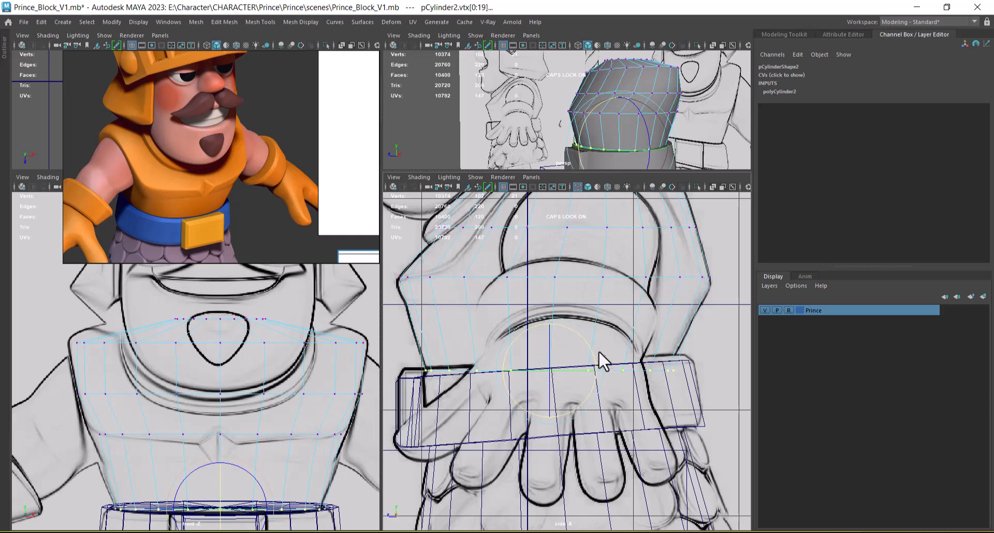
pyautogui.moveTo(591, 346); pyautogui.dragTo(591, 346)
pyautogui.keyDown('alt'); pyautogui.moveTo(642, 150); pyautogui.dragTo(678, 158); pyautogui.keyUp('alt')
pyautogui.press('w')
# Step: Return the torso to object mode and inspect the whole blockout in perspective and in the reference views
pyautogui.scroll(-2, 657, 129)
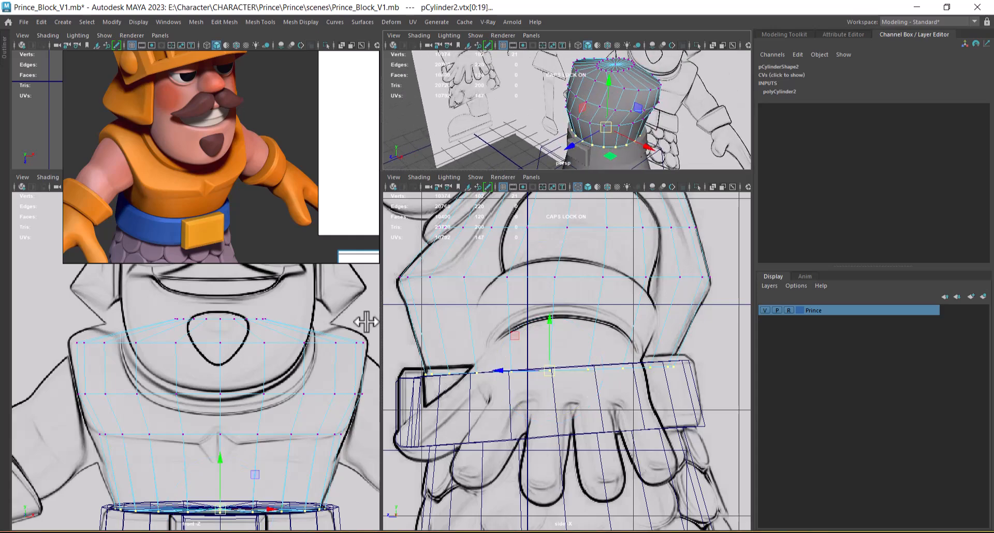
pyautogui.scroll(-4, 256, 393)
pyautogui.scroll(-3, 591, 342)
pyautogui.scroll(-4, 591, 331)
pyautogui.moveTo(615, 107); pyautogui.dragTo(709, 63, button='right')
pyautogui.scroll(-3, 623, 76)
pyautogui.keyDown('alt'); pyautogui.moveTo(623, 76); pyautogui.dragTo(652, 148); pyautogui.keyUp('alt')
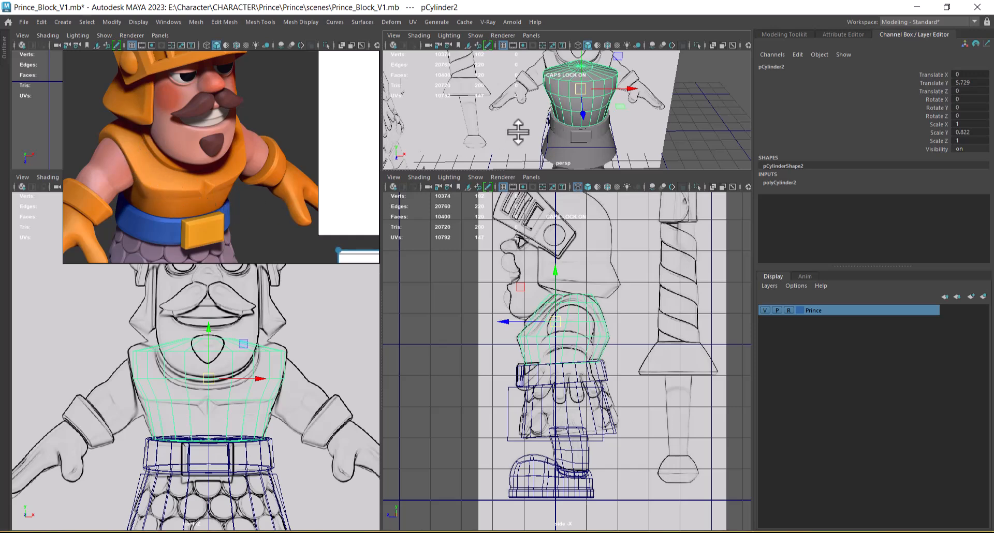
pyautogui.keyDown('alt'); pyautogui.moveTo(624, 87); pyautogui.dragTo(588, 82); pyautogui.keyUp('alt')
pyautogui.scroll(3, 589, 82)
pyautogui.scroll(5, 572, 393)
# Step: Bevel the horizontal edge loop along the torso's chest line with a fraction of 0.22
pyautogui.keyDown('alt'); pyautogui.moveTo(521, 316); pyautogui.dragTo(537, 325, button='middle'); pyautogui.keyUp('alt')
pyautogui.scroll(4, 538, 331)
pyautogui.moveTo(528, 251); pyautogui.dragTo(523, 194, button='right')
pyautogui.click(515, 306)
pyautogui.doubleClick(514, 318)
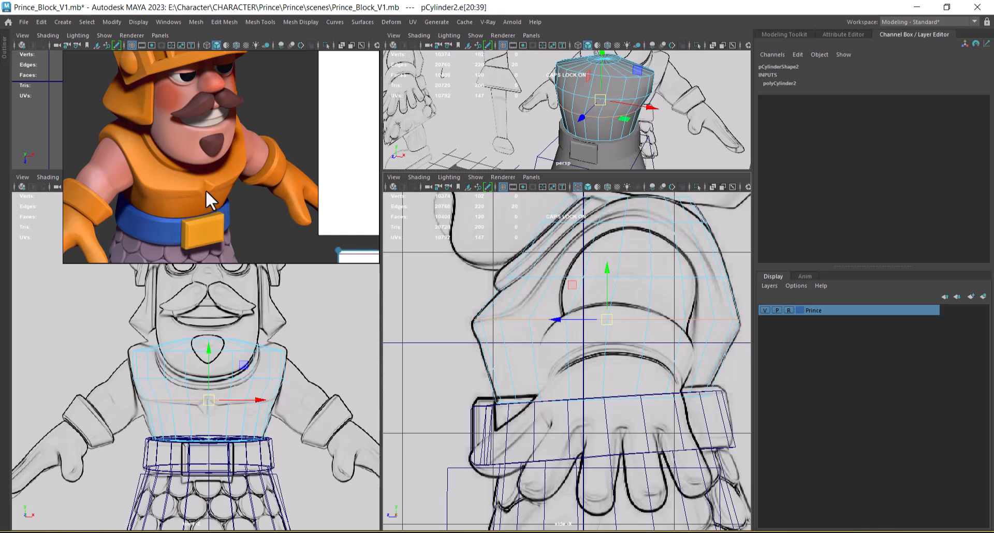
pyautogui.keyDown('alt'); pyautogui.moveTo(515, 121); pyautogui.dragTo(610, 122); pyautogui.keyUp('alt')
pyautogui.scroll(1, 610, 121)
pyautogui.scroll(2, 237, 396)
pyautogui.keyDown('alt'); pyautogui.moveTo(237, 451); pyautogui.dragTo(249, 411, button='middle'); pyautogui.keyUp('alt')
pyautogui.scroll(1, 236, 400)
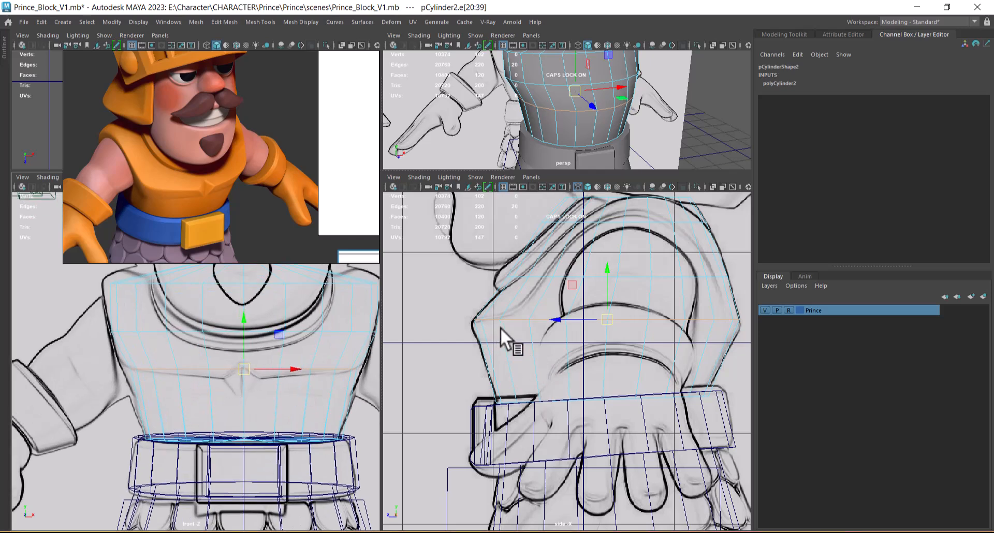
pyautogui.moveTo(557, 293); pyautogui.dragTo(601, 293, button='right')
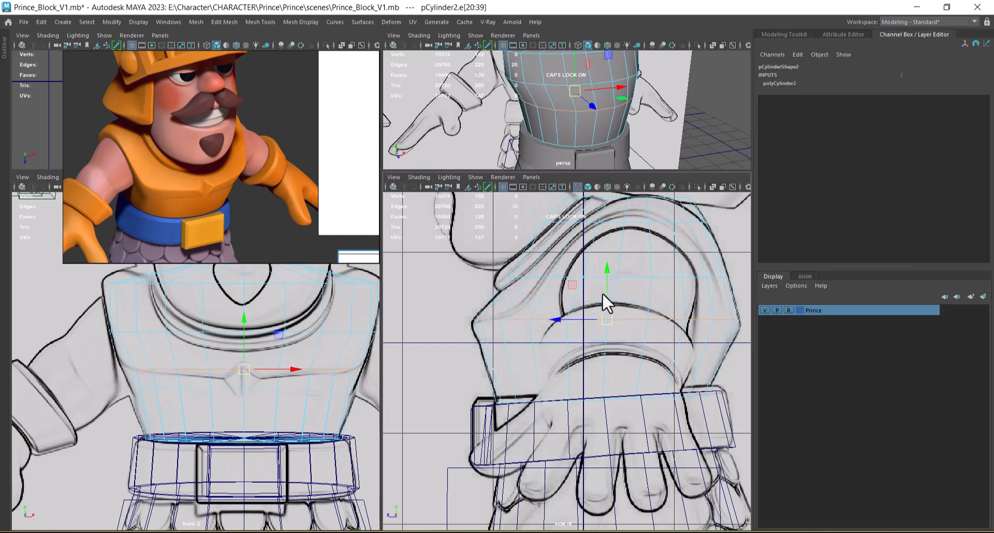
pyautogui.moveTo(300, 375); pyautogui.dragTo(286, 376)
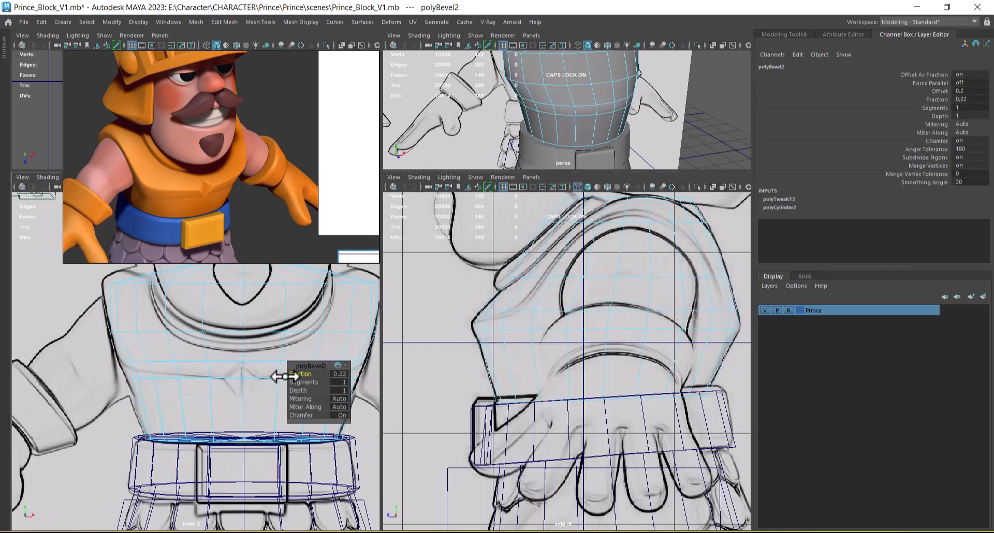
# Step: Select the short vertical edge at the front centre of the beveled chest band and shift it slightly in depth
pyautogui.keyDown('alt'); pyautogui.moveTo(662, 107); pyautogui.dragTo(604, 115, button='right'); pyautogui.keyUp('alt')
pyautogui.click(244, 369)
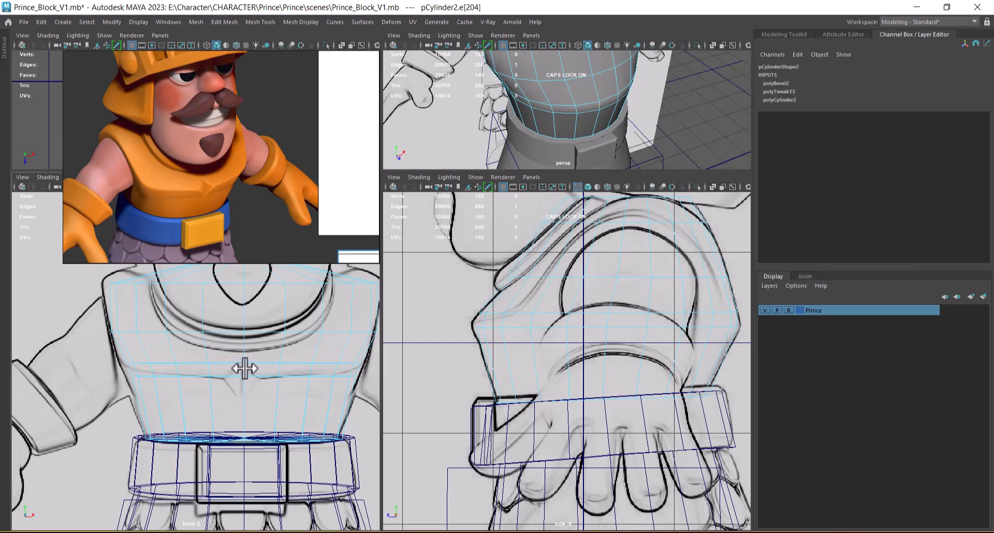
pyautogui.press('w')
pyautogui.keyDown('alt'); pyautogui.moveTo(642, 104); pyautogui.dragTo(568, 150); pyautogui.keyUp('alt')
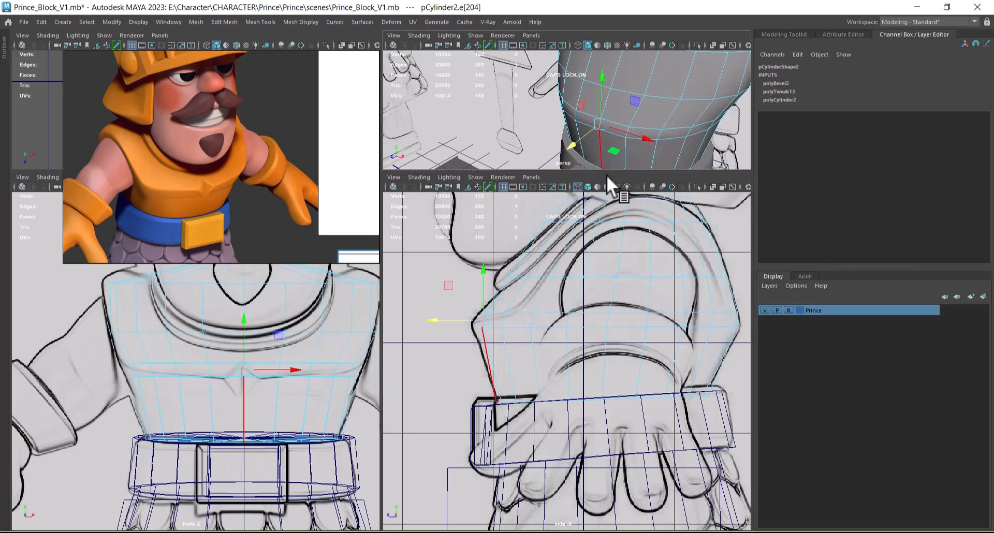
pyautogui.keyDown('alt'); pyautogui.moveTo(628, 142); pyautogui.dragTo(632, 133); pyautogui.keyUp('alt')
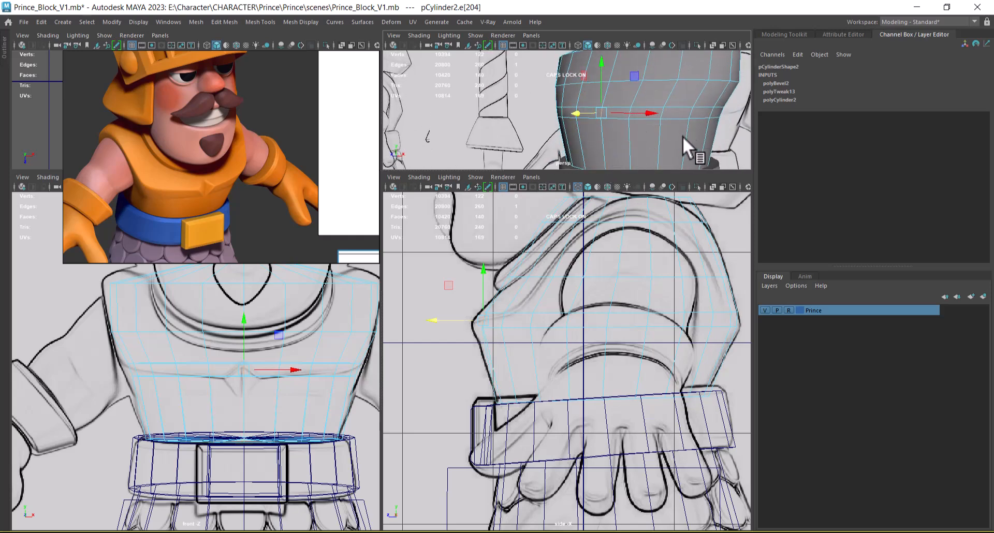
pyautogui.moveTo(576, 113); pyautogui.dragTo(583, 114)
# Step: Insert an edge loop around the torso just below the beveled chest band
pyautogui.keyDown('alt'); pyautogui.moveTo(645, 156); pyautogui.dragTo(553, 148); pyautogui.keyUp('alt')
pyautogui.click(591, 150)
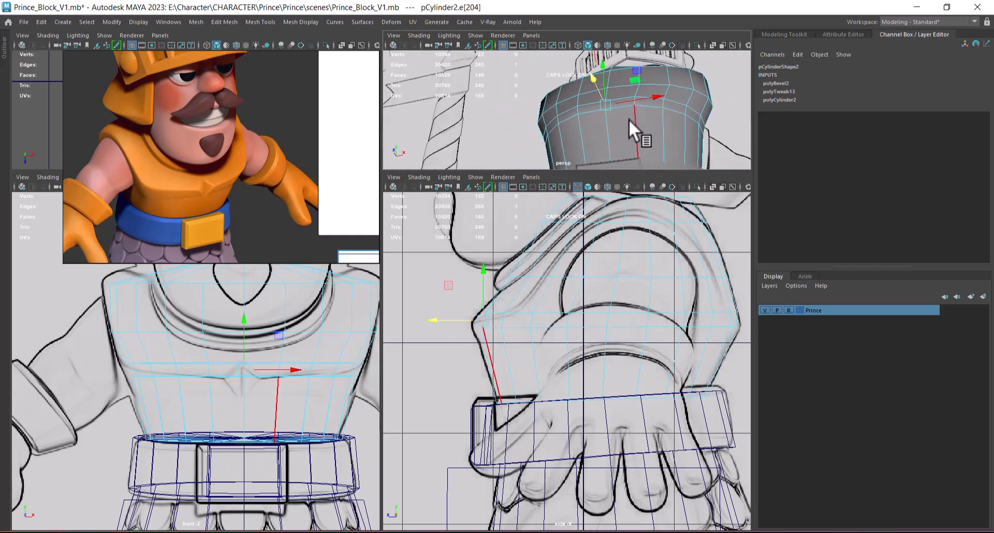
pyautogui.keyDown('shift'); pyautogui.moveTo(650, 111); pyautogui.dragTo(611, 132, button='right'); pyautogui.keyUp('shift')
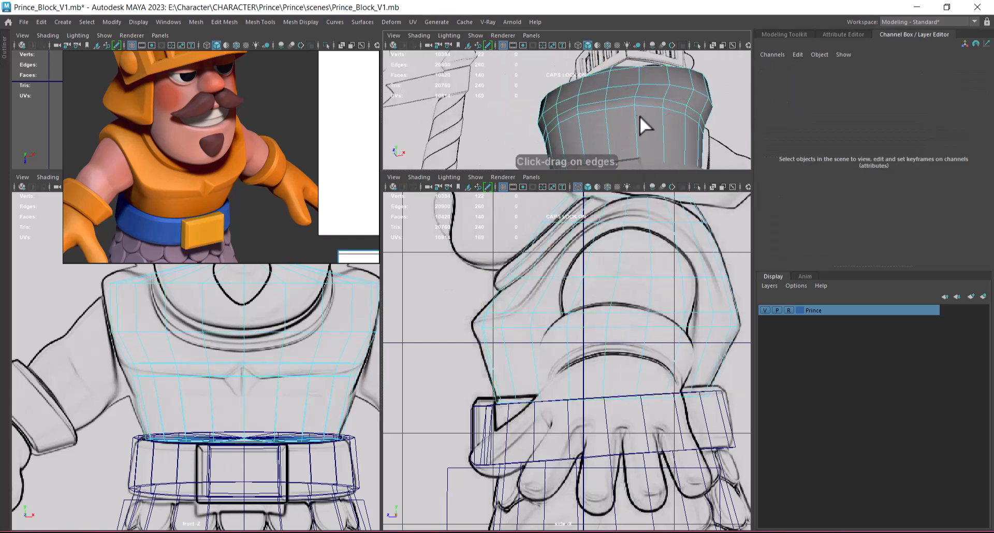
pyautogui.click(635, 113)
# Step: Insert another edge loop around the torso just above the beveled chest band
pyautogui.keyDown('alt'); pyautogui.moveTo(639, 142); pyautogui.dragTo(664, 89); pyautogui.keyUp('alt')
pyautogui.press('w')
pyautogui.moveTo(664, 89); pyautogui.dragTo(604, 87, button='right')
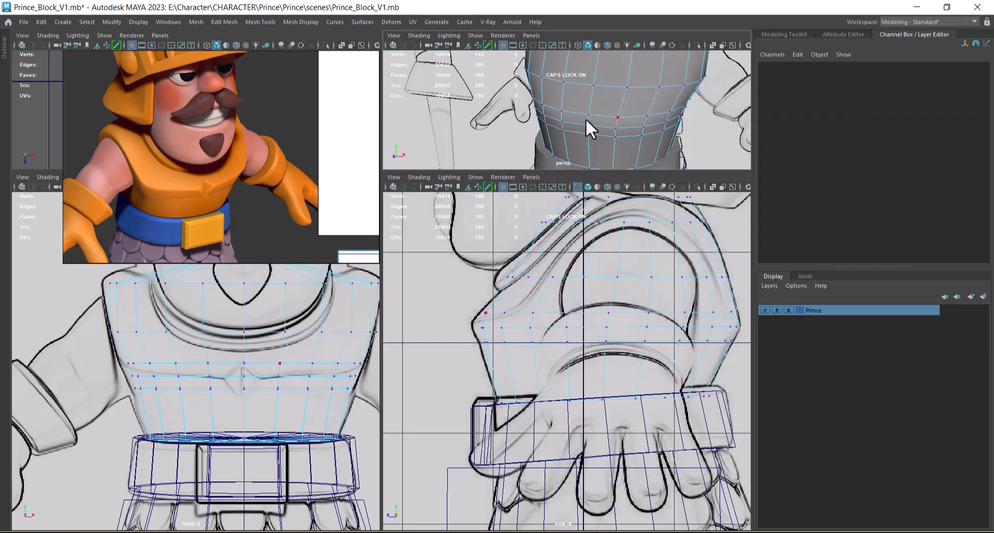
pyautogui.keyDown('alt'); pyautogui.moveTo(597, 144); pyautogui.dragTo(614, 123); pyautogui.keyUp('alt')
pyautogui.moveTo(614, 123); pyautogui.dragTo(625, 51, button='right')
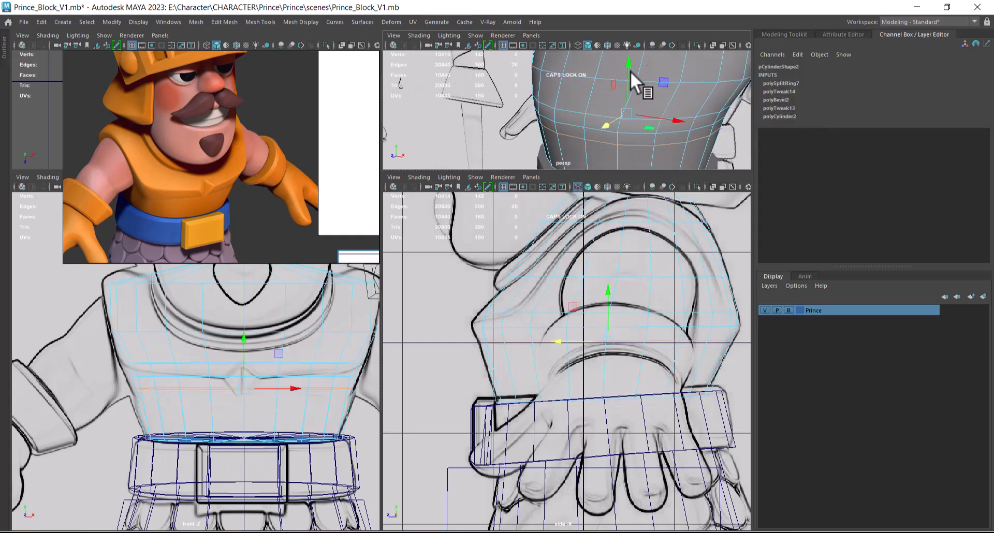
pyautogui.keyDown('shift'); pyautogui.moveTo(595, 125); pyautogui.dragTo(702, 156, button='right'); pyautogui.keyUp('shift')
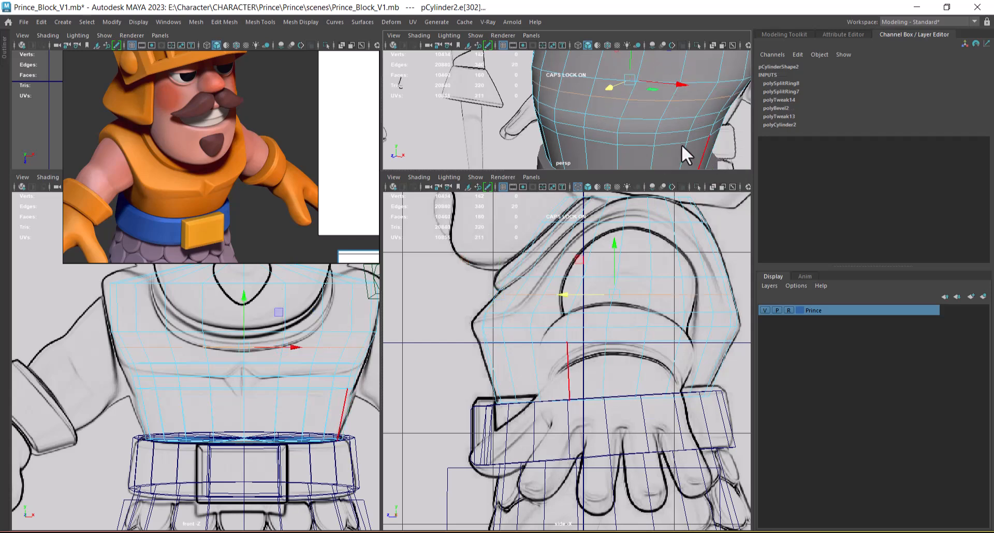
# Step: Inspect the torso armor's new edge loops and chest band from several angles, in component and object mode
pyautogui.click(586, 119)
pyautogui.keyDown('alt'); pyautogui.moveTo(587, 119); pyautogui.dragTo(739, 147); pyautogui.keyUp('alt')
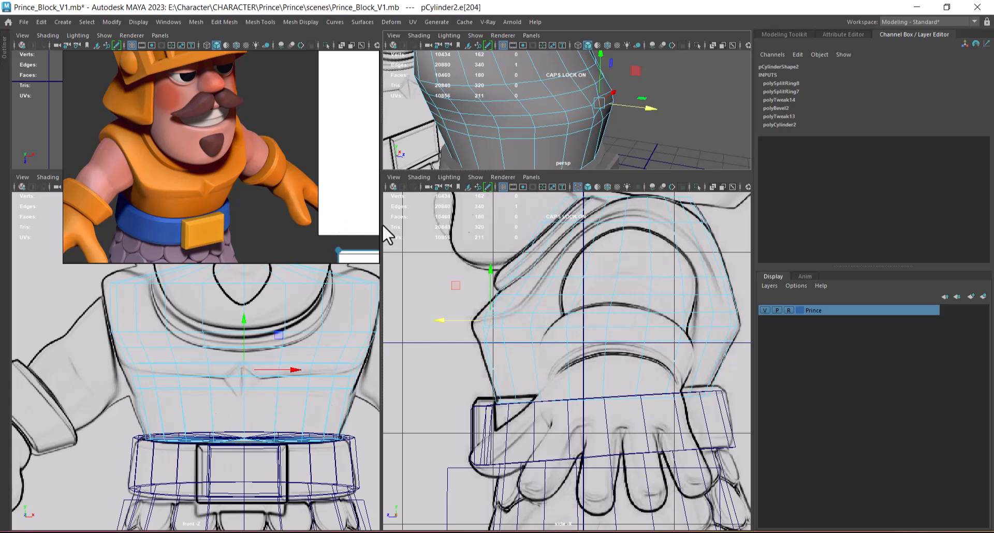
pyautogui.keyDown('alt'); pyautogui.moveTo(627, 117); pyautogui.dragTo(546, 108); pyautogui.keyUp('alt')
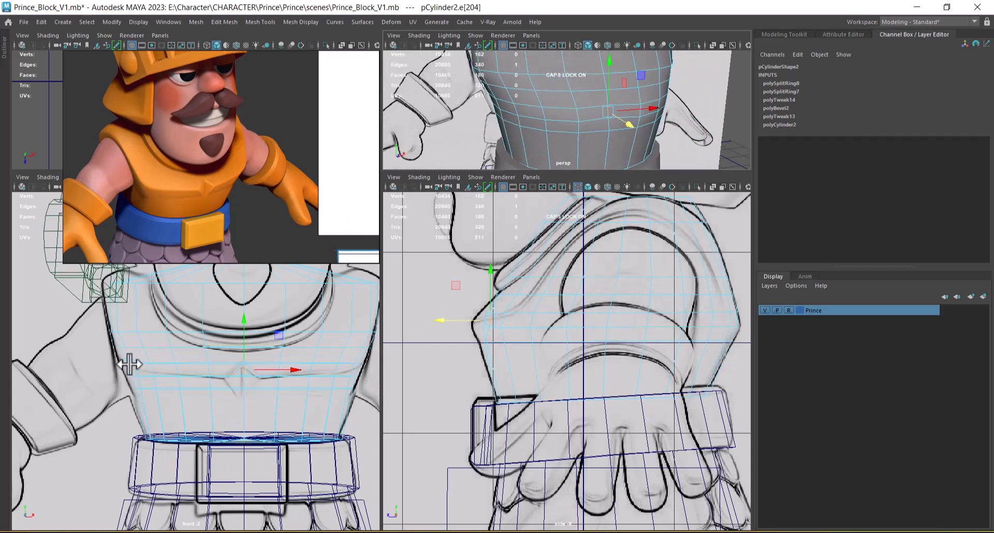
pyautogui.keyDown('alt'); pyautogui.moveTo(653, 300); pyautogui.dragTo(672, 299); pyautogui.keyUp('alt')
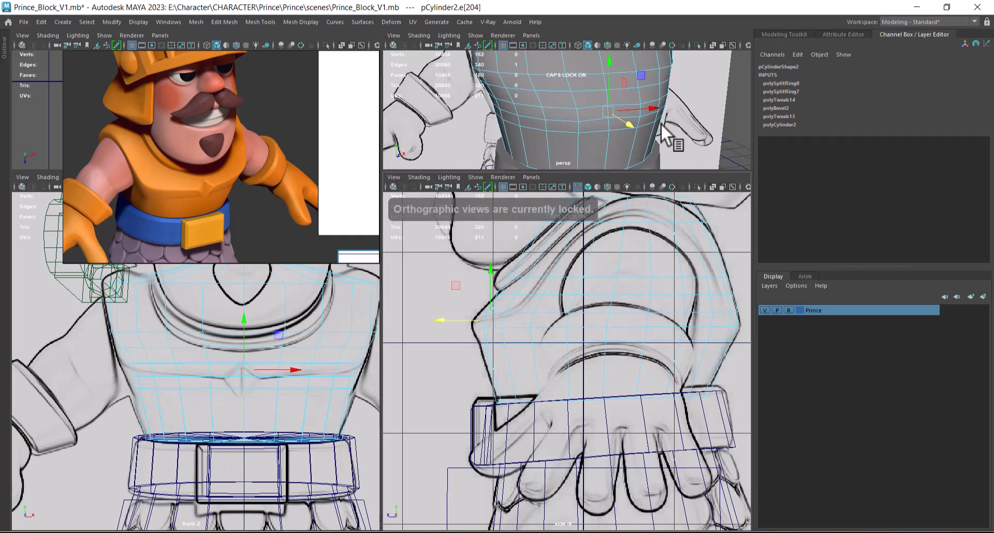
pyautogui.keyDown('alt'); pyautogui.moveTo(669, 135); pyautogui.dragTo(638, 127); pyautogui.keyUp('alt')
pyautogui.press('space')
pyautogui.keyDown('alt'); pyautogui.moveTo(672, 125); pyautogui.dragTo(575, 209, button='right'); pyautogui.keyUp('alt')
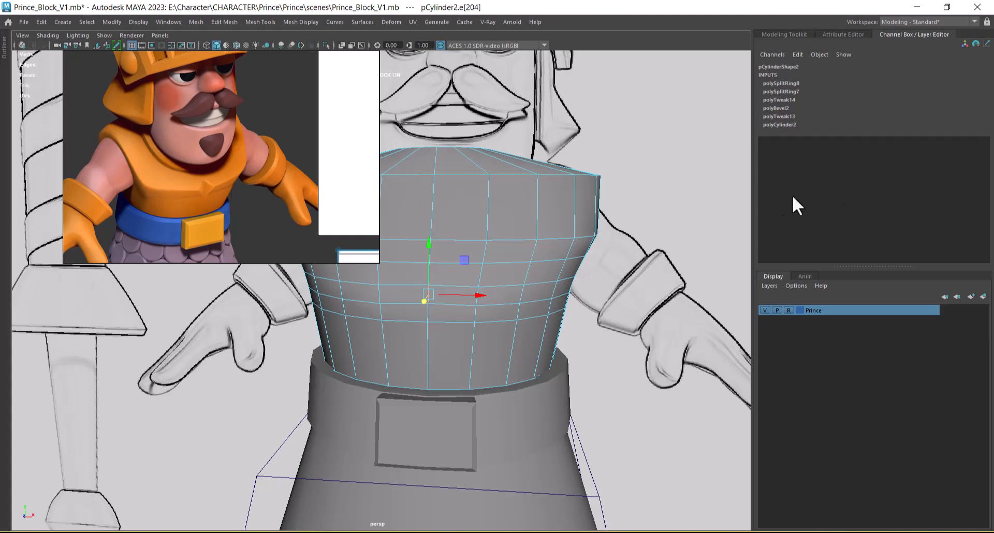
pyautogui.scroll(-1, 610, 269)
pyautogui.keyDown('alt'); pyautogui.moveTo(611, 259); pyautogui.dragTo(642, 306); pyautogui.keyUp('alt')
pyautogui.keyDown('alt'); pyautogui.moveTo(642, 305); pyautogui.dragTo(532, 306, button='right'); pyautogui.keyUp('alt')
pyautogui.keyDown('alt'); pyautogui.moveTo(532, 306); pyautogui.dragTo(486, 246); pyautogui.keyUp('alt')
pyautogui.moveTo(486, 239); pyautogui.dragTo(537, 222, button='right')
pyautogui.click(593, 236)
pyautogui.moveTo(592, 236)
pyautogui.keyDown('alt'); pyautogui.mouseDown()
pyautogui.moveTo(441, 321)
pyautogui.moveTo(486, 314)
pyautogui.moveTo(495, 295)
pyautogui.moveTo(564, 333)
pyautogui.moveTo(552, 317)
pyautogui.mouseUp(); pyautogui.keyUp('alt')
pyautogui.click(466, 290)
pyautogui.keyDown('alt'); pyautogui.moveTo(483, 313); pyautogui.dragTo(570, 347); pyautogui.keyUp('alt')
pyautogui.press('space')
pyautogui.scroll(-4, 583, 345)
pyautogui.scroll(4, 601, 362)
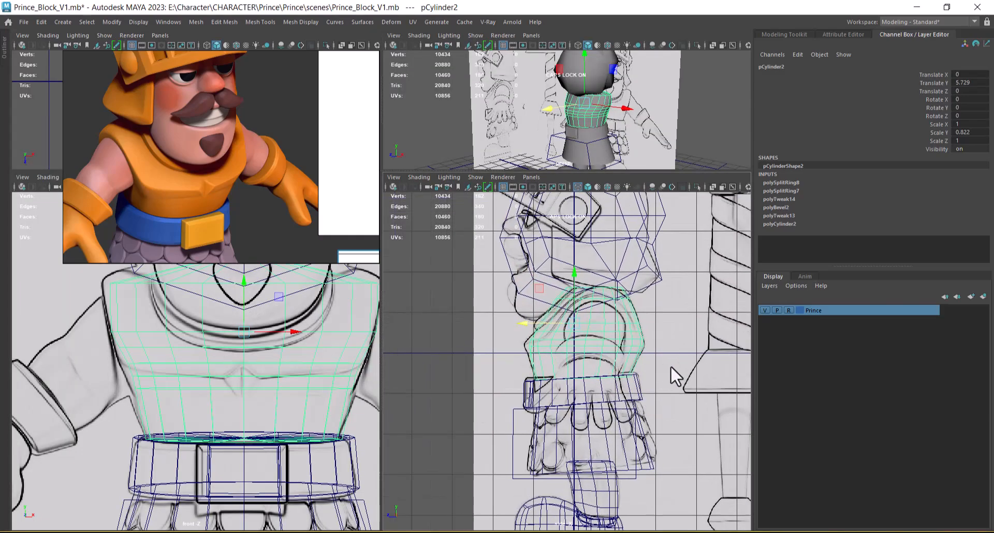
# Step: Shift the torso's rear centre vertex slightly outward at the widest point of the back to match the side drawing
pyautogui.scroll(6, 670, 366)
pyautogui.scroll(3, 642, 405)
pyautogui.moveTo(632, 243); pyautogui.dragTo(579, 241, button='right')
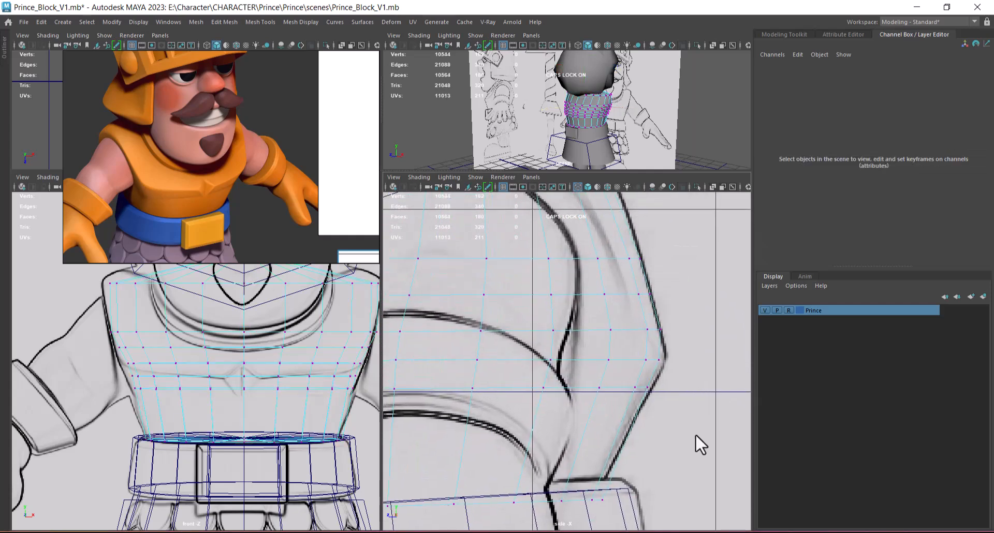
pyautogui.scroll(2, 635, 355)
pyautogui.click(653, 363)
pyautogui.moveTo(657, 354); pyautogui.dragTo(664, 354)
pyautogui.keyDown('alt'); pyautogui.moveTo(659, 348); pyautogui.dragTo(683, 460, button='middle'); pyautogui.keyUp('alt')
pyautogui.scroll(-6, 675, 402)
pyautogui.scroll(1, 642, 398)
pyautogui.keyDown('alt'); pyautogui.moveTo(613, 323); pyautogui.dragTo(638, 351, button='middle'); pyautogui.keyUp('alt')
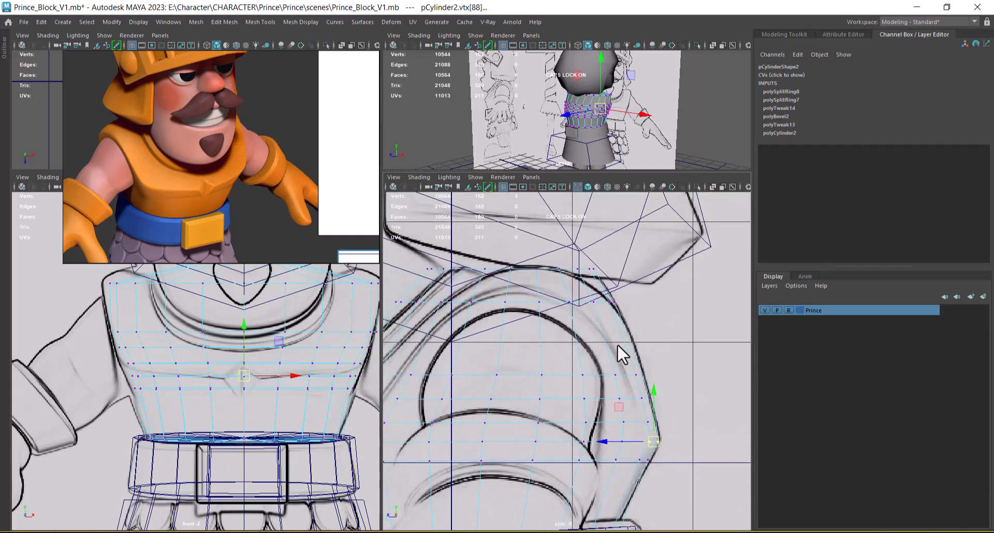
# Step: Insert one edge loop around the upper torso and another around its lower part above the belt
pyautogui.keyDown('alt'); pyautogui.moveTo(613, 107); pyautogui.dragTo(653, 104); pyautogui.keyUp('alt')
pyautogui.scroll(2, 637, 107)
pyautogui.moveTo(615, 107); pyautogui.dragTo(671, 67, button='right')
pyautogui.click(668, 69)
pyautogui.scroll(3, 600, 122)
pyautogui.click(632, 117)
pyautogui.keyDown('alt'); pyautogui.moveTo(653, 117); pyautogui.dragTo(634, 120); pyautogui.keyUp('alt')
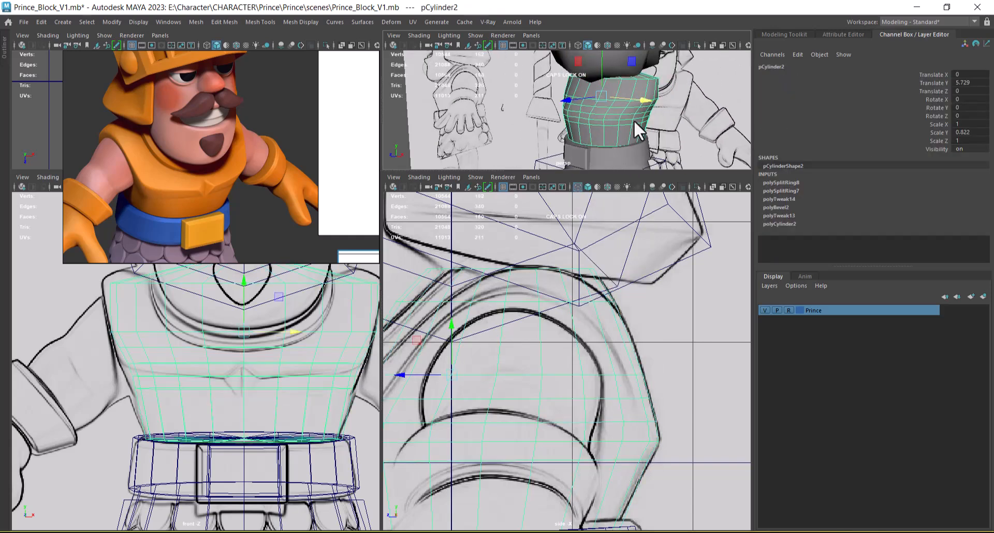
pyautogui.press('space')
pyautogui.scroll(3, 583, 169)
pyautogui.moveTo(578, 236); pyautogui.dragTo(788, 368, button='right')
pyautogui.click(576, 225)
pyautogui.click(526, 364)
pyautogui.keyDown('ctrl'); pyautogui.moveTo(623, 295); pyautogui.dragTo(631, 392, button='right'); pyautogui.keyUp('ctrl')
pyautogui.moveTo(546, 265); pyautogui.dragTo(599, 236, button='right')
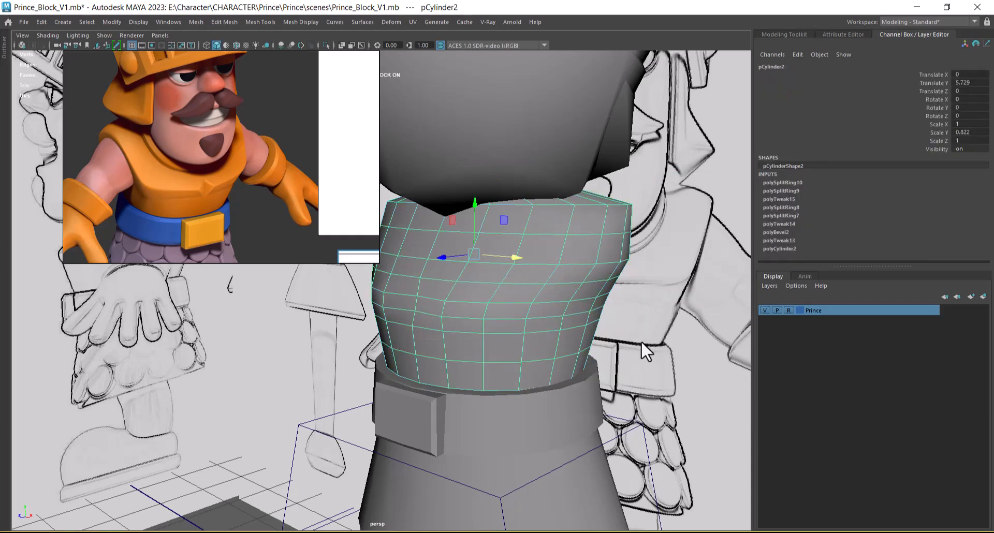
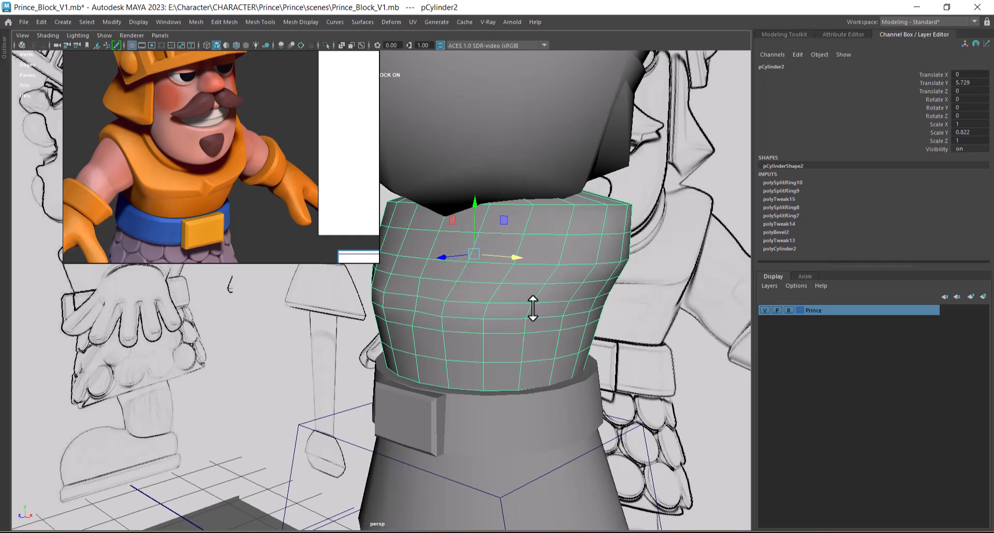
# Step: Minimize the reference image window and show all hidden objects in the scene to bring back the arms
pyautogui.keyDown('alt'); pyautogui.moveTo(534, 350); pyautogui.dragTo(583, 311); pyautogui.keyUp('alt')
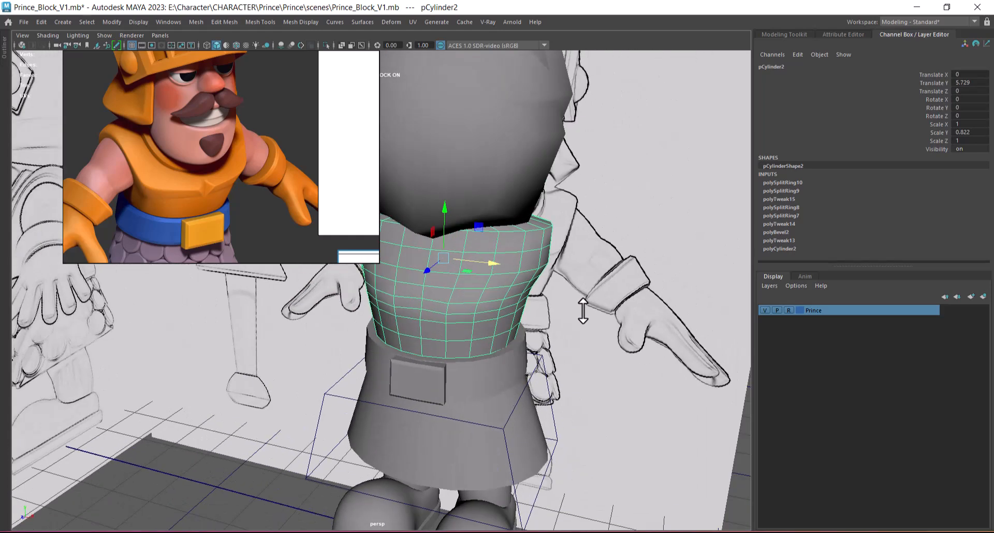
pyautogui.scroll(-8, 622, 321)
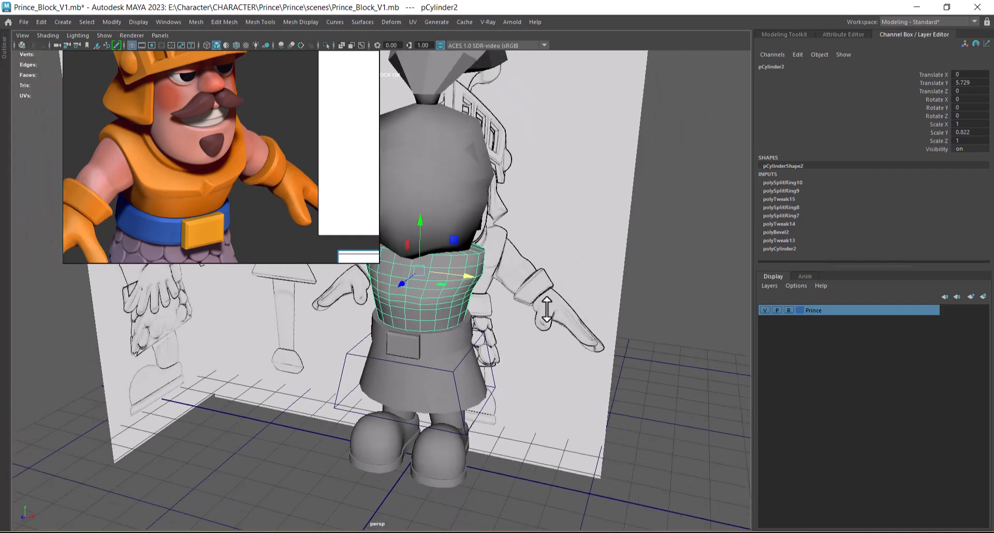
pyautogui.press('space')
pyautogui.scroll(-3, 633, 381)
pyautogui.scroll(-4, 278, 385)
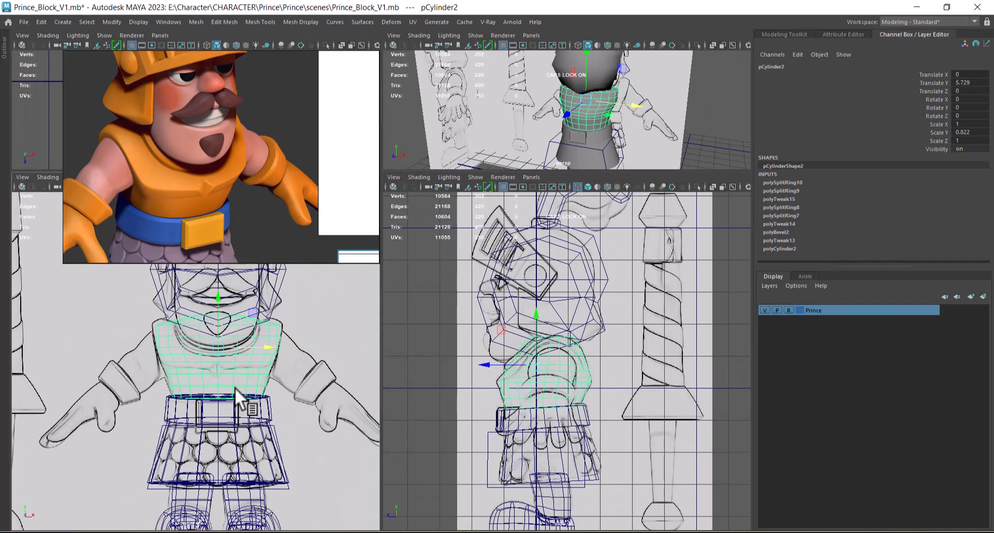
pyautogui.keyDown('alt'); pyautogui.moveTo(235, 396); pyautogui.dragTo(250, 423, button='middle'); pyautogui.keyUp('alt')
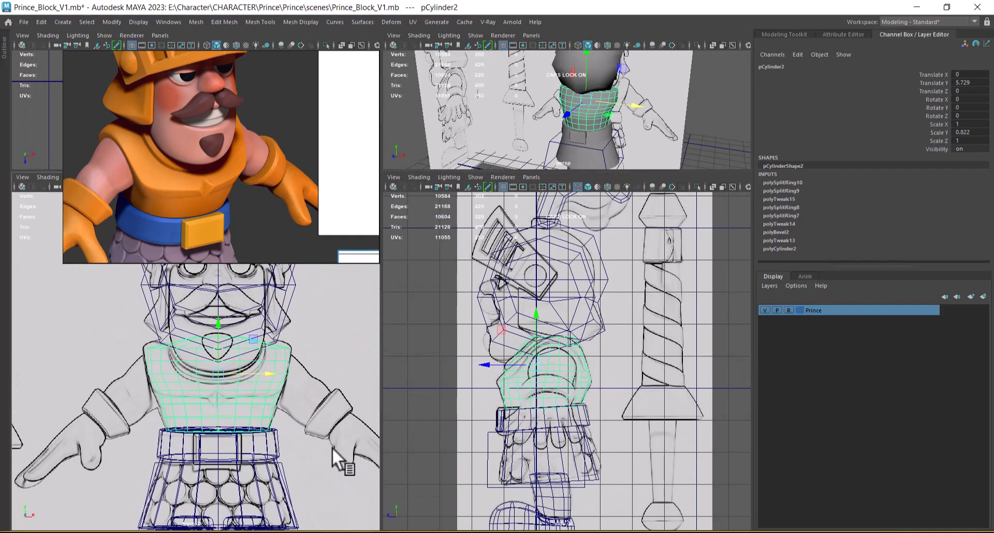
pyautogui.moveTo(290, 60)
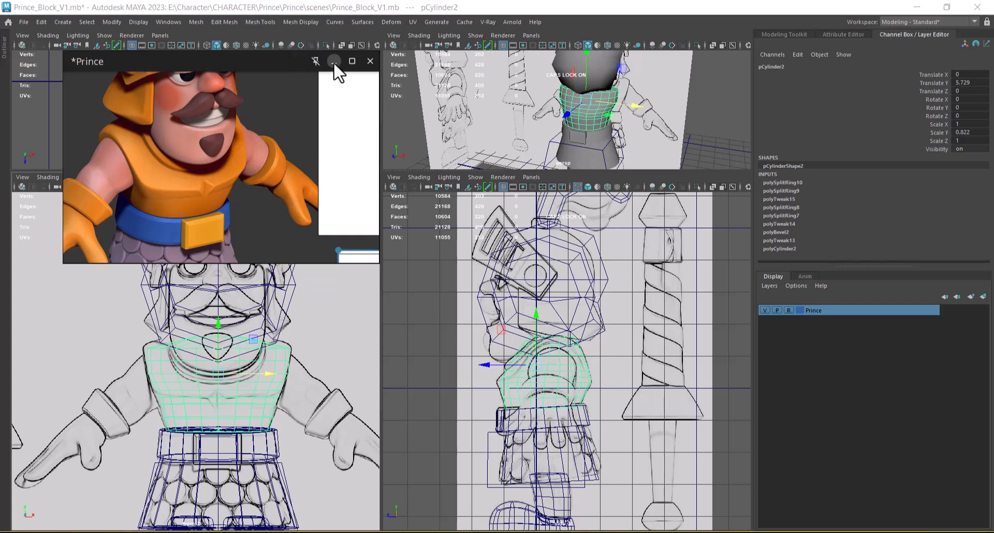
pyautogui.click(334, 61)
pyautogui.click(138, 24)
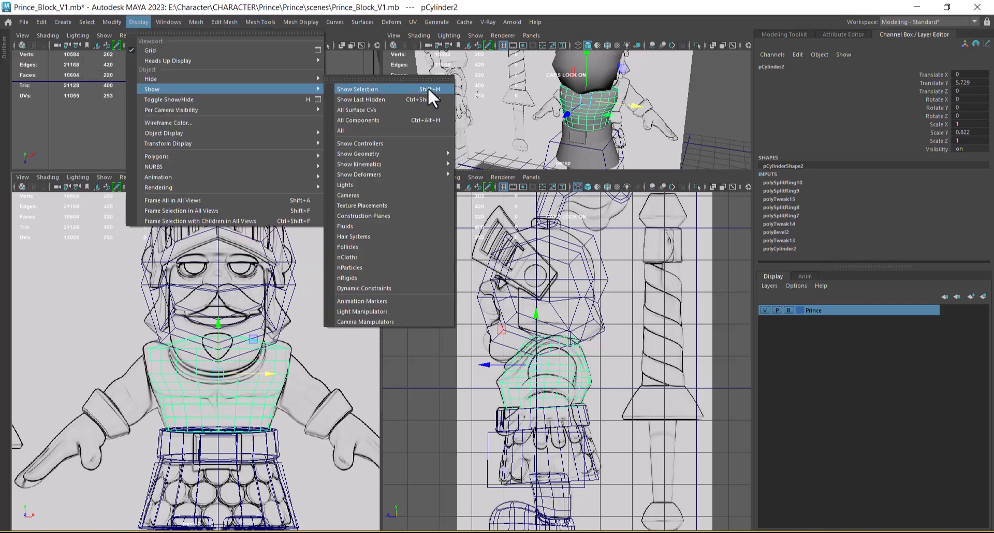
pyautogui.click(396, 129)
pyautogui.scroll(5, 305, 358)
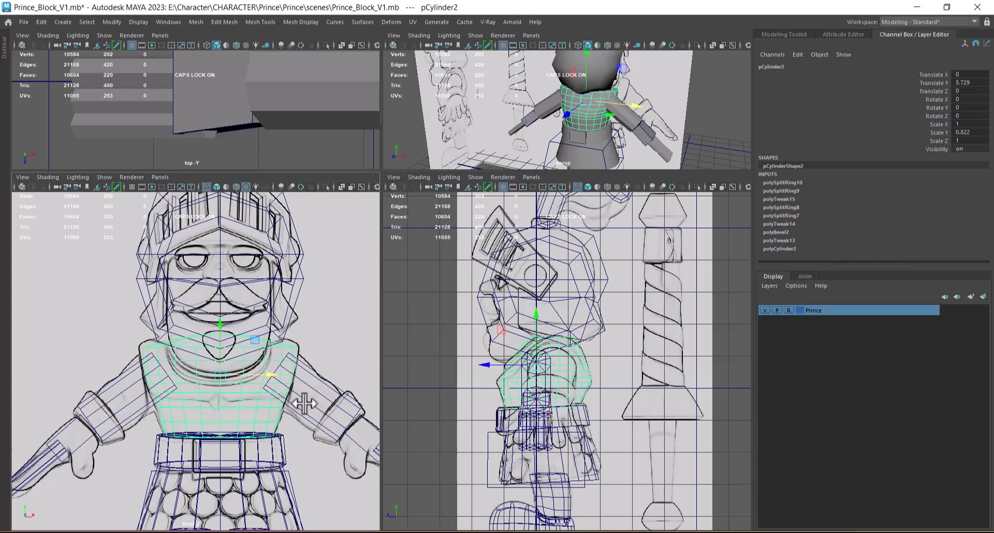
# Step: Hide the head, torso, belt, skirt, legs and feet, plus the character's right arm pieces
pyautogui.click(272, 357)
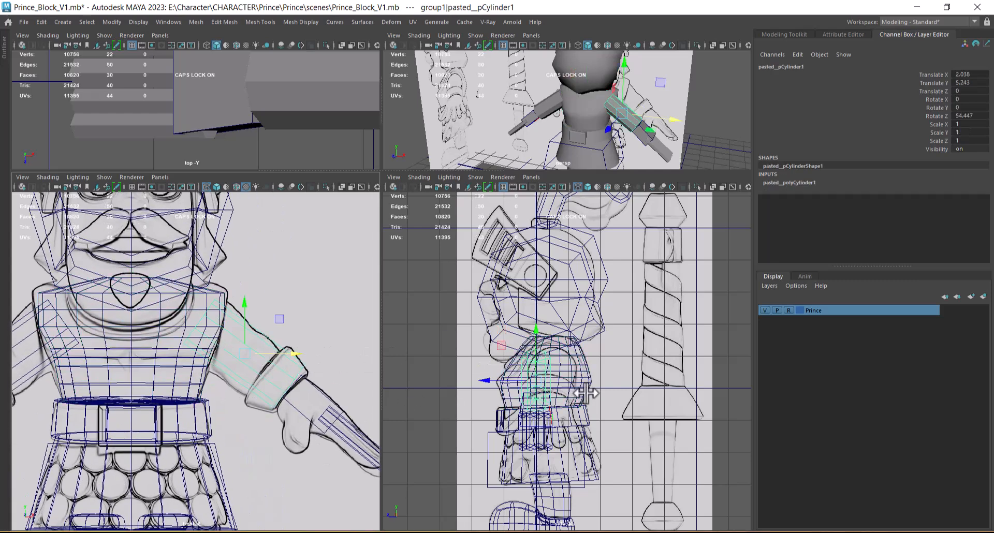
pyautogui.scroll(2, 590, 395)
pyautogui.scroll(-3, 645, 149)
pyautogui.keyDown('alt'); pyautogui.moveTo(645, 149); pyautogui.dragTo(613, 135); pyautogui.keyUp('alt')
pyautogui.press('space')
pyautogui.keyDown('alt'); pyautogui.moveTo(577, 167); pyautogui.dragTo(467, 231); pyautogui.keyUp('alt')
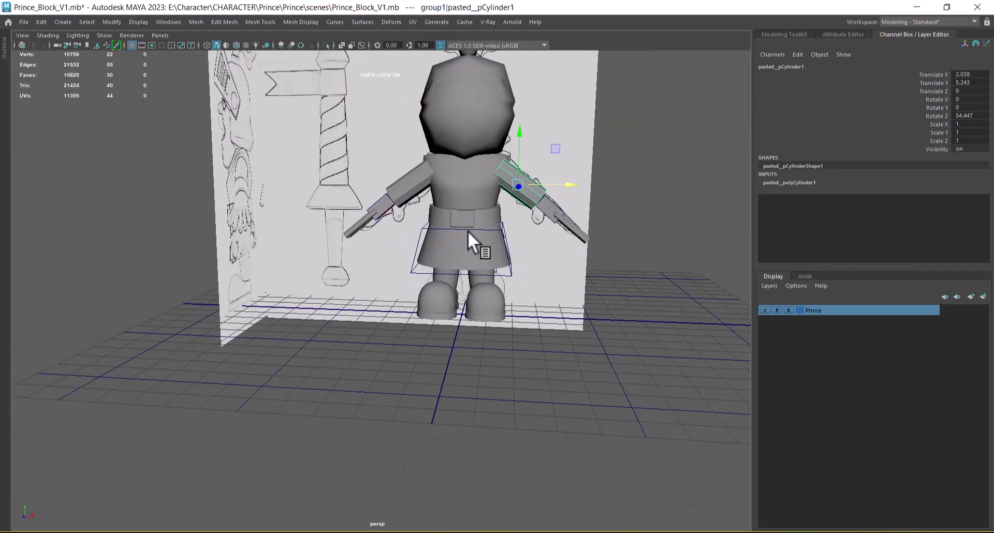
pyautogui.moveTo(459, 424); pyautogui.dragTo(458, 424)
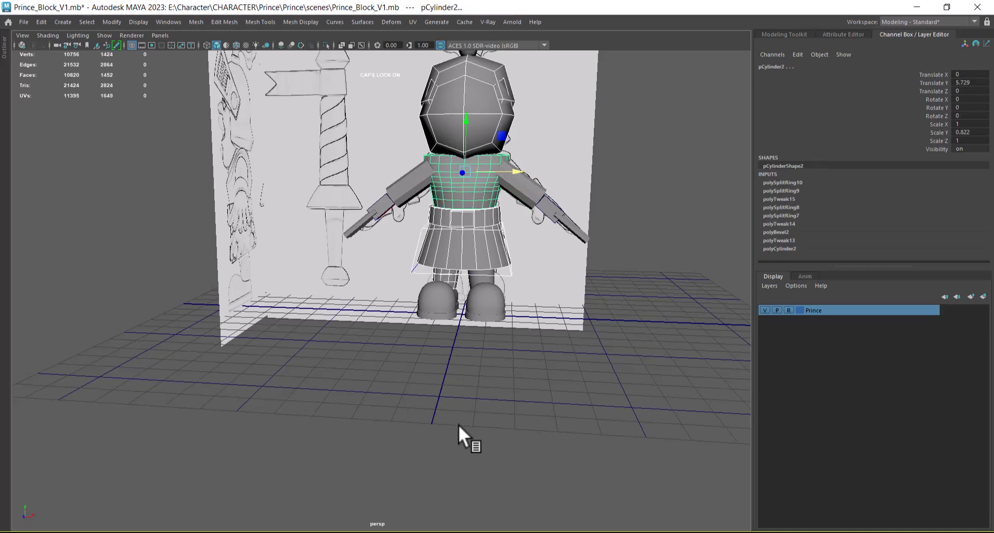
pyautogui.keyDown('shift'); pyautogui.moveTo(546, 274); pyautogui.dragTo(473, 370); pyautogui.keyUp('shift')
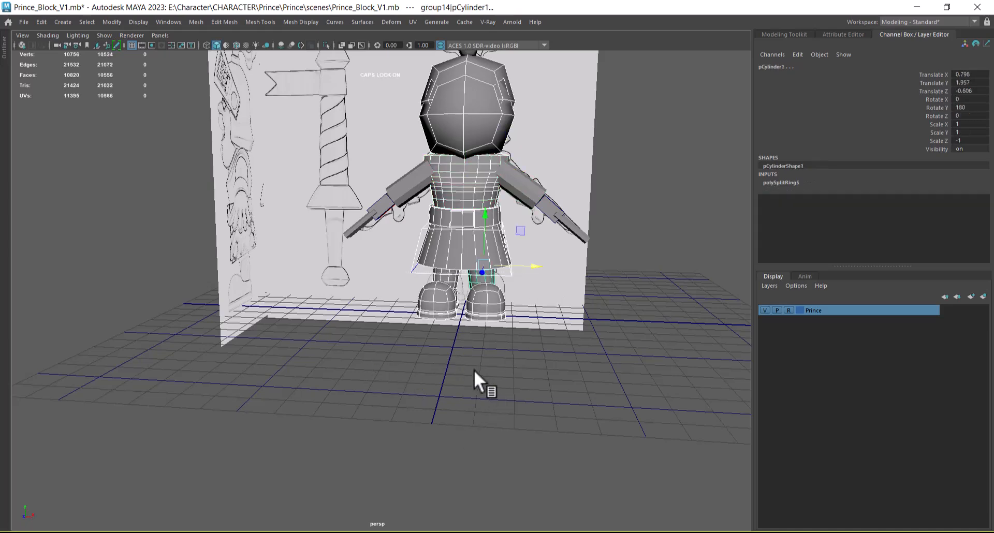
pyautogui.hotkey('ctrl', 'h')
pyautogui.click(412, 179)
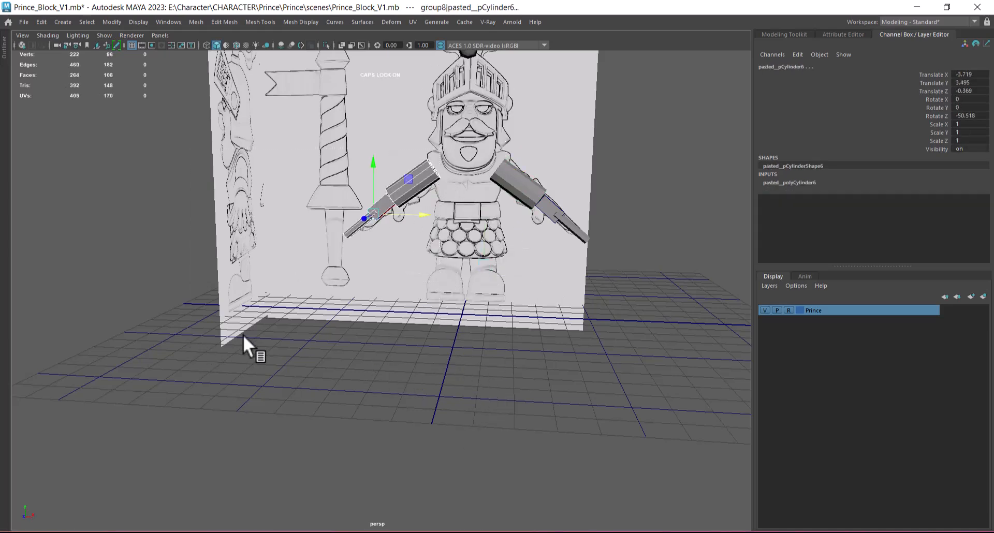
pyautogui.hotkey('ctrl', 'h')
# Step: Hide the glove and finger pieces of the remaining arm, keeping only the upper-arm cylinder
pyautogui.keyDown('alt'); pyautogui.moveTo(454, 236); pyautogui.dragTo(529, 275); pyautogui.keyUp('alt')
pyautogui.press('space')
pyautogui.keyDown('alt'); pyautogui.moveTo(272, 404); pyautogui.dragTo(269, 410, button='middle'); pyautogui.keyUp('alt')
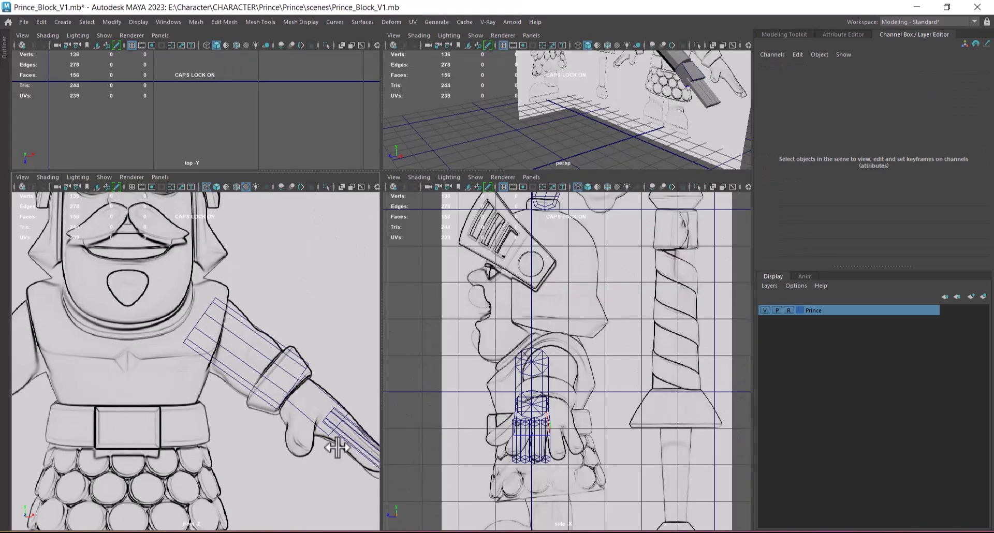
pyautogui.scroll(10, 608, 391)
pyautogui.scroll(1, 587, 394)
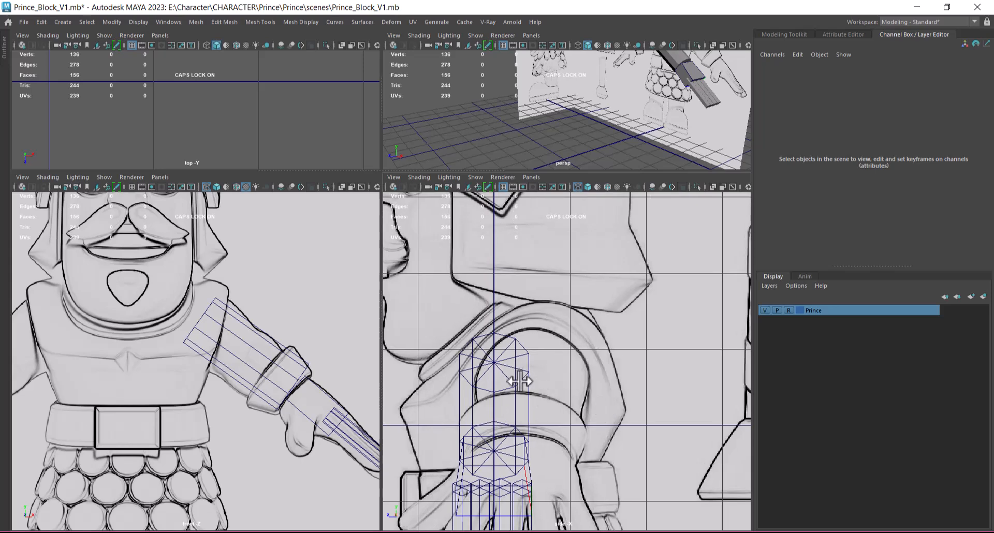
pyautogui.click(528, 368)
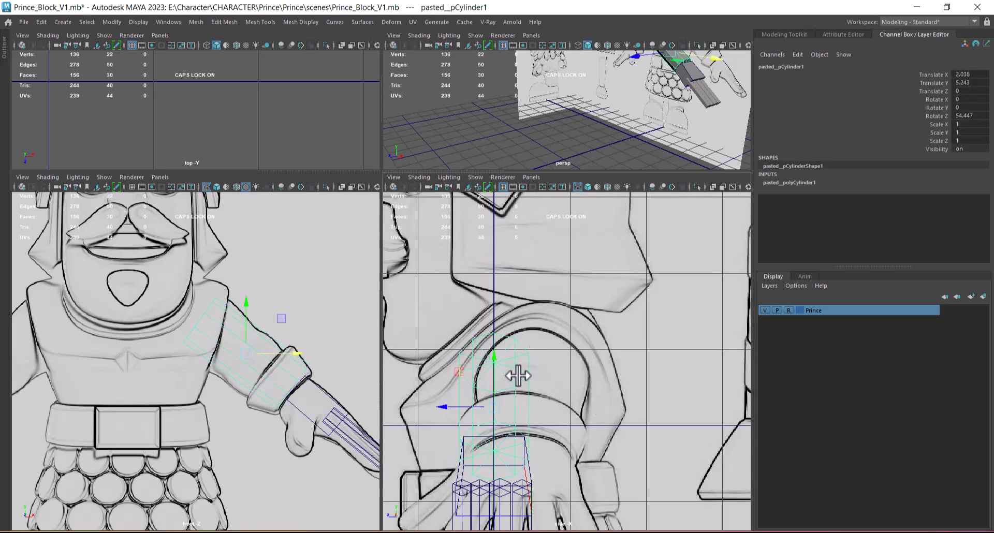
pyautogui.keyDown('alt'); pyautogui.moveTo(307, 441); pyautogui.dragTo(246, 396, button='middle'); pyautogui.keyUp('alt')
pyautogui.moveTo(314, 344); pyautogui.dragTo(242, 451)
pyautogui.press('h')
# Step: Move the upper-arm cylinder back to Translate Z -0.428 to line up with the arm in the side drawing
pyautogui.moveTo(229, 278); pyautogui.dragTo(162, 368)
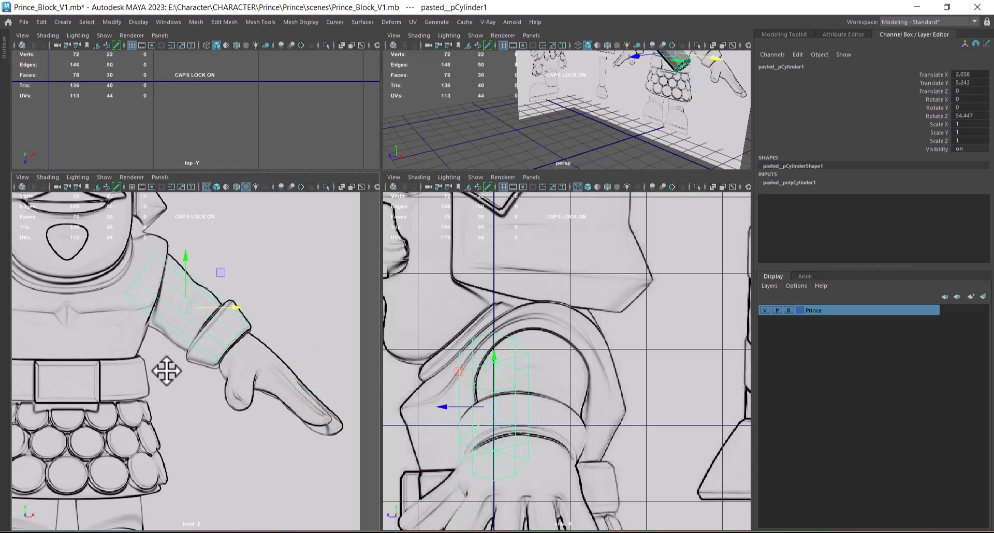
pyautogui.keyDown('alt'); pyautogui.moveTo(544, 384); pyautogui.dragTo(548, 395, button='middle'); pyautogui.keyUp('alt')
pyautogui.scroll(2, 548, 395)
pyautogui.keyDown('alt'); pyautogui.moveTo(672, 104); pyautogui.dragTo(637, 149, button='middle'); pyautogui.keyUp('alt')
pyautogui.moveTo(459, 421); pyautogui.dragTo(483, 432)
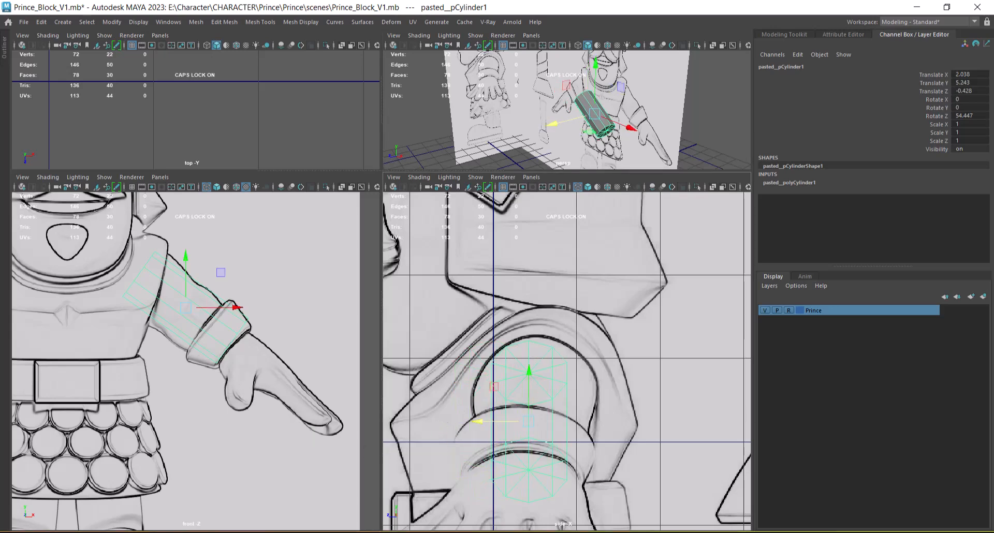
# Step: Restore the reference image window and insert three edge loops around the upper-arm cylinder along its length
pyautogui.click(597, 532)
pyautogui.moveTo(129, 184); pyautogui.dragTo(107, 160, button='middle')
pyautogui.keyDown('alt'); pyautogui.moveTo(621, 115); pyautogui.dragTo(629, 125); pyautogui.keyUp('alt')
pyautogui.scroll(5, 636, 133)
pyautogui.moveTo(628, 125); pyautogui.dragTo(634, 67, button='right')
pyautogui.click(629, 129)
pyautogui.keyDown('ctrl'); pyautogui.moveTo(667, 104); pyautogui.dragTo(924, 223, button='right'); pyautogui.keyUp('ctrl')
pyautogui.click(598, 101)
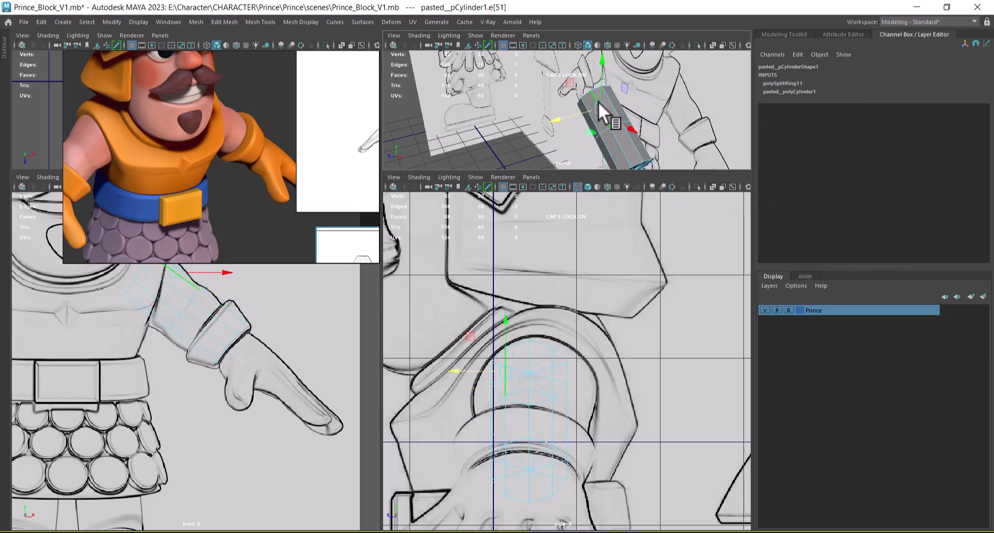
pyautogui.press('g')
pyautogui.click(628, 157)
pyautogui.press('g')
pyautogui.keyDown('alt'); pyautogui.moveTo(628, 156); pyautogui.dragTo(640, 130); pyautogui.keyUp('alt')
pyautogui.keyDown('alt'); pyautogui.moveTo(640, 130); pyautogui.dragTo(614, 93, button='middle'); pyautogui.keyUp('alt')
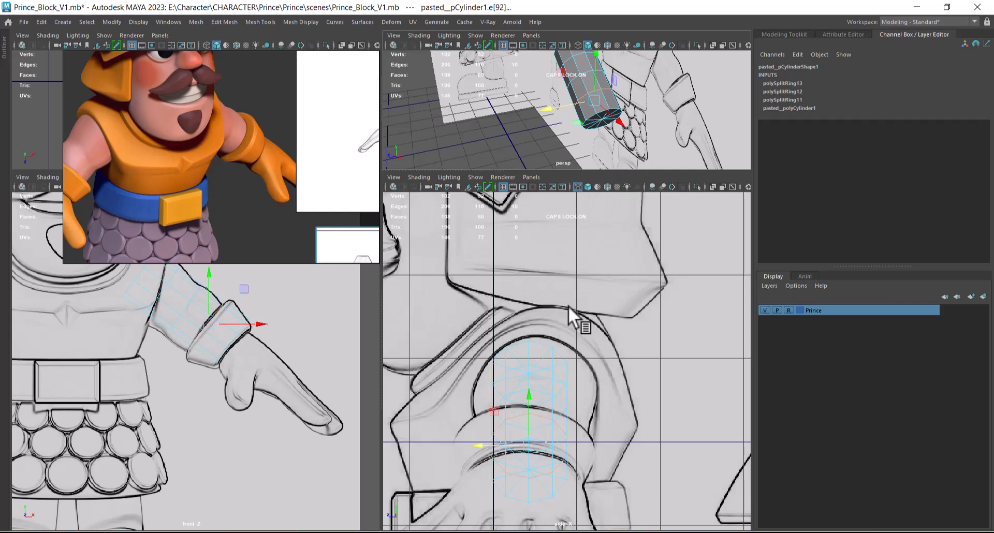
# Step: Select the cap faces at the arm's shoulder end and scale them up toward the armhole in the side drawing
pyautogui.keyDown('alt'); pyautogui.moveTo(222, 327); pyautogui.dragTo(240, 357, button='middle'); pyautogui.keyUp('alt')
pyautogui.keyDown('alt'); pyautogui.moveTo(636, 111); pyautogui.dragTo(638, 150, button='middle'); pyautogui.keyUp('alt')
pyautogui.keyDown('alt'); pyautogui.moveTo(638, 150); pyautogui.dragTo(644, 95); pyautogui.keyUp('alt')
pyautogui.moveTo(644, 95); pyautogui.dragTo(605, 176, button='right')
pyautogui.click(626, 93)
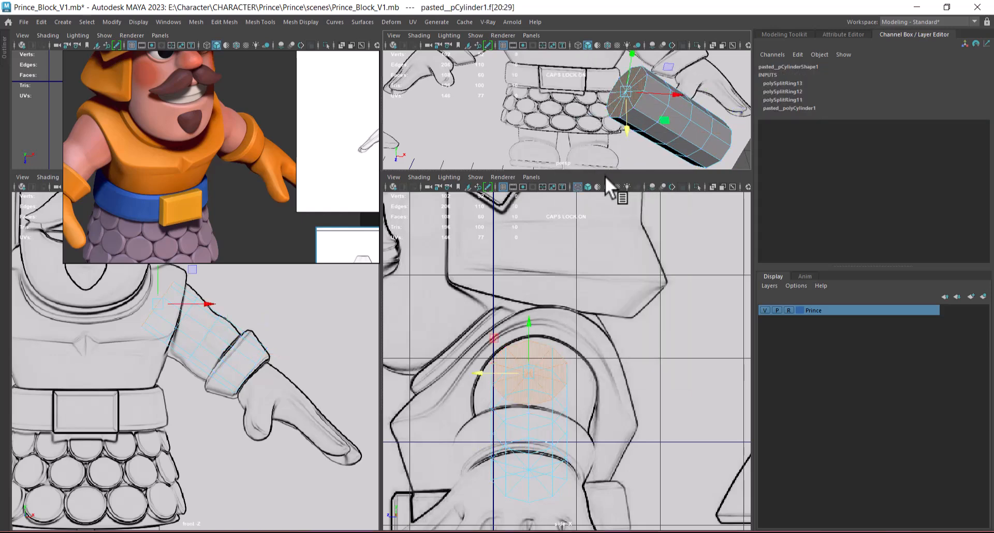
pyautogui.scroll(1, 586, 375)
pyautogui.press('q')
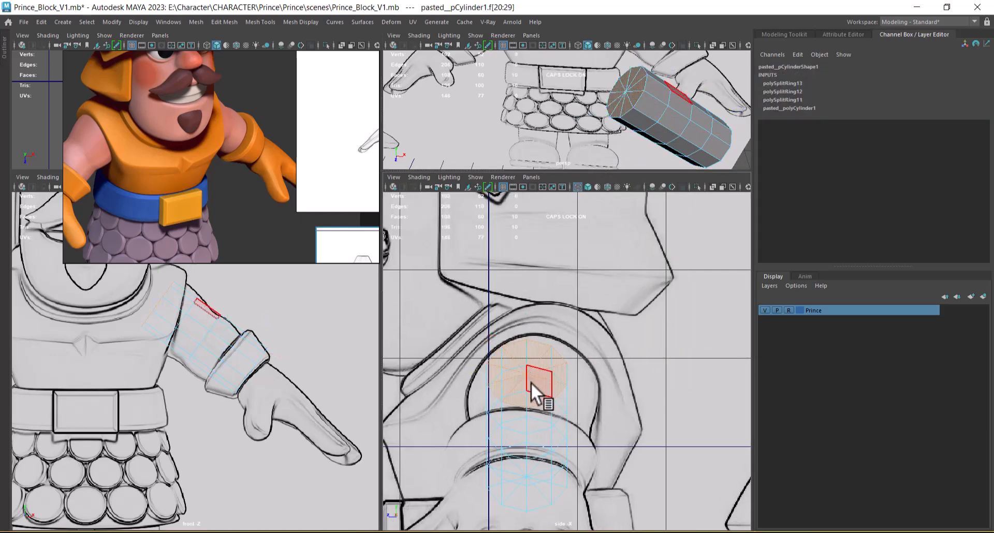
pyautogui.press('r')
pyautogui.moveTo(527, 371); pyautogui.dragTo(542, 365)
pyautogui.scroll(2, 239, 366)
pyautogui.press('w')
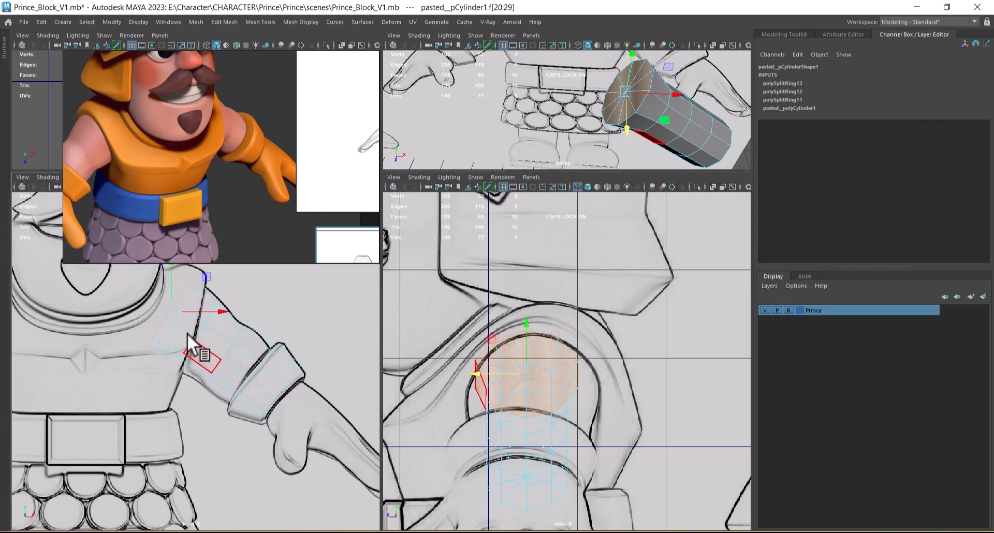
# Step: Rotate the shoulder-end cap faces to a nearly vertical angle inside the torso in the front drawing
pyautogui.keyDown('alt'); pyautogui.moveTo(211, 345); pyautogui.dragTo(253, 355, button='right'); pyautogui.keyUp('alt')
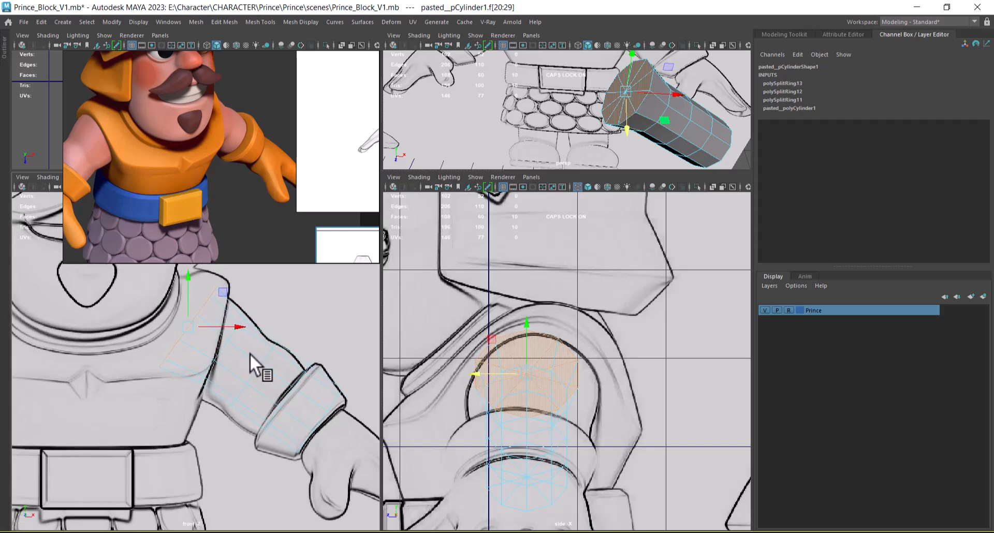
pyautogui.keyDown('alt'); pyautogui.moveTo(253, 356); pyautogui.dragTo(268, 375, button='middle'); pyautogui.keyUp('alt')
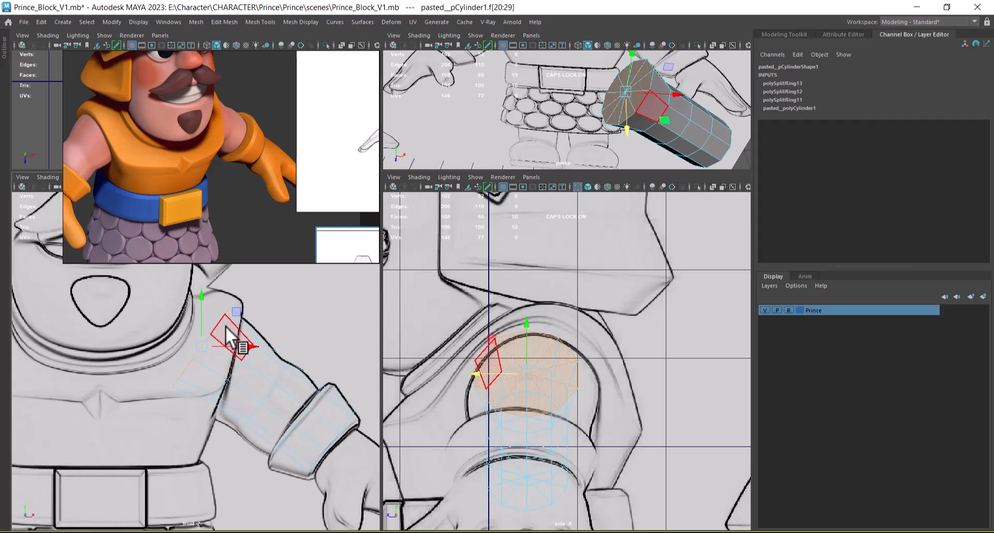
pyautogui.press('e')
pyautogui.moveTo(244, 331)
pyautogui.mouseDown()
pyautogui.moveTo(237, 319)
pyautogui.moveTo(241, 341)
pyautogui.mouseUp()
pyautogui.press('w')
pyautogui.scroll(2, 295, 353)
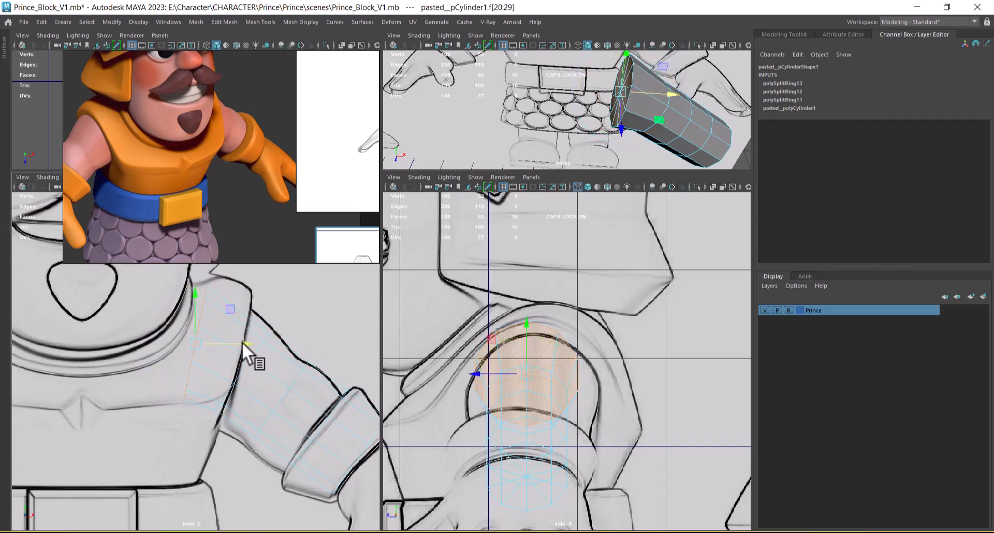
# Step: Select the edge loop nearest the shoulder on the upper-arm cylinder and tilt it toward the armhole angle in the front drawing
pyautogui.scroll(2, 242, 342)
pyautogui.moveTo(265, 348); pyautogui.dragTo(261, 197, button='right')
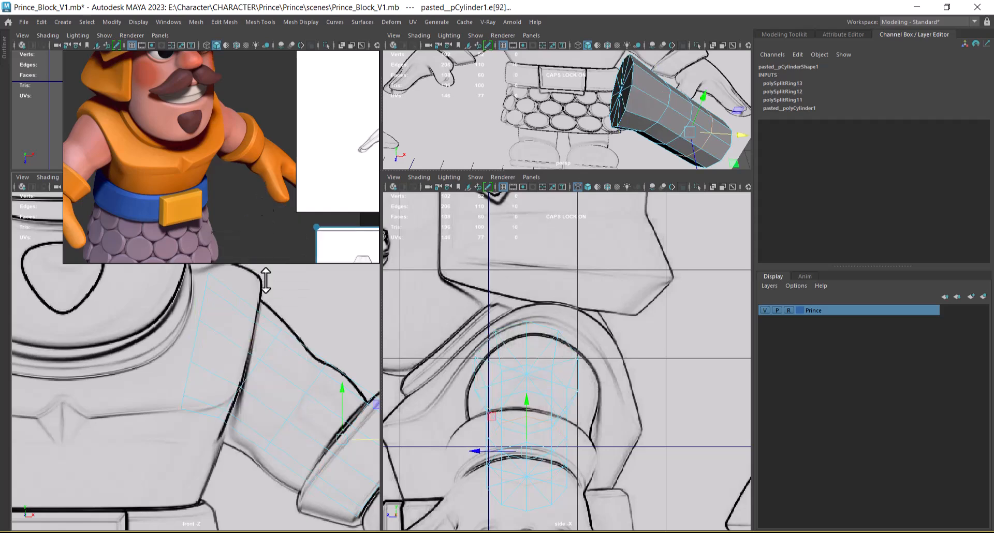
pyautogui.doubleClick(267, 350)
pyautogui.moveTo(287, 383)
pyautogui.keyDown('alt'); pyautogui.mouseDown(button='middle')
pyautogui.moveTo(279, 375)
pyautogui.moveTo(289, 374)
pyautogui.mouseUp(button='middle'); pyautogui.keyUp('alt')
pyautogui.press('e')
pyautogui.moveTo(293, 342); pyautogui.dragTo(288, 329)
pyautogui.press('w')
pyautogui.press('r')
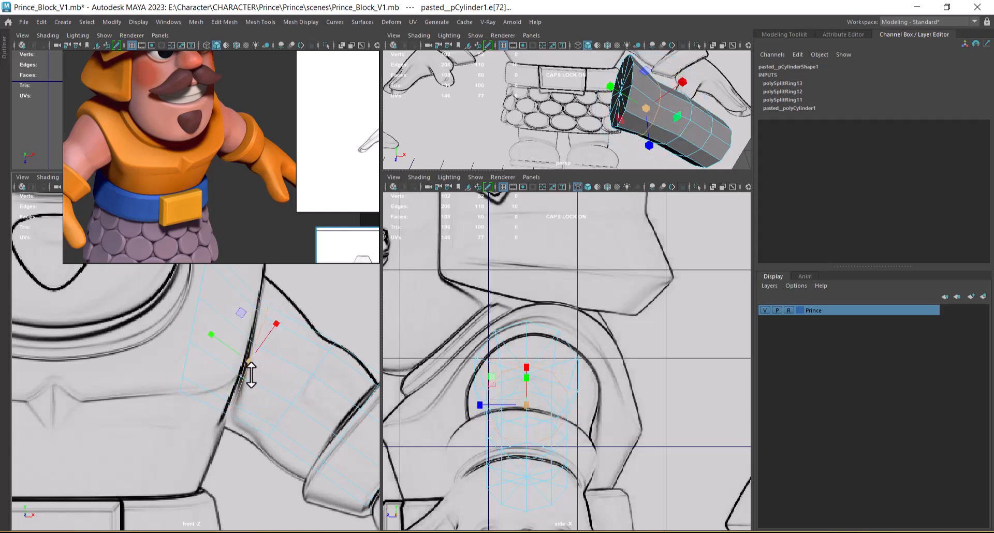
# Step: Scale and nudge the shoulder-side edge loop until it fits the sleeve outline in the front drawing
pyautogui.moveTo(249, 366); pyautogui.dragTo(268, 334)
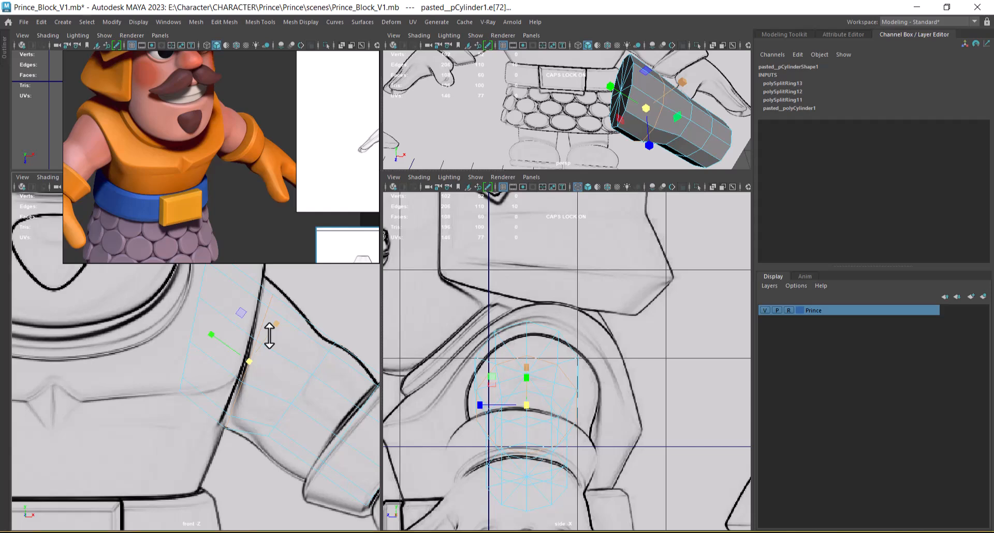
pyautogui.scroll(1, 287, 422)
pyautogui.keyDown('alt'); pyautogui.moveTo(289, 364); pyautogui.dragTo(286, 386, button='middle'); pyautogui.keyUp('alt')
pyautogui.click(277, 346)
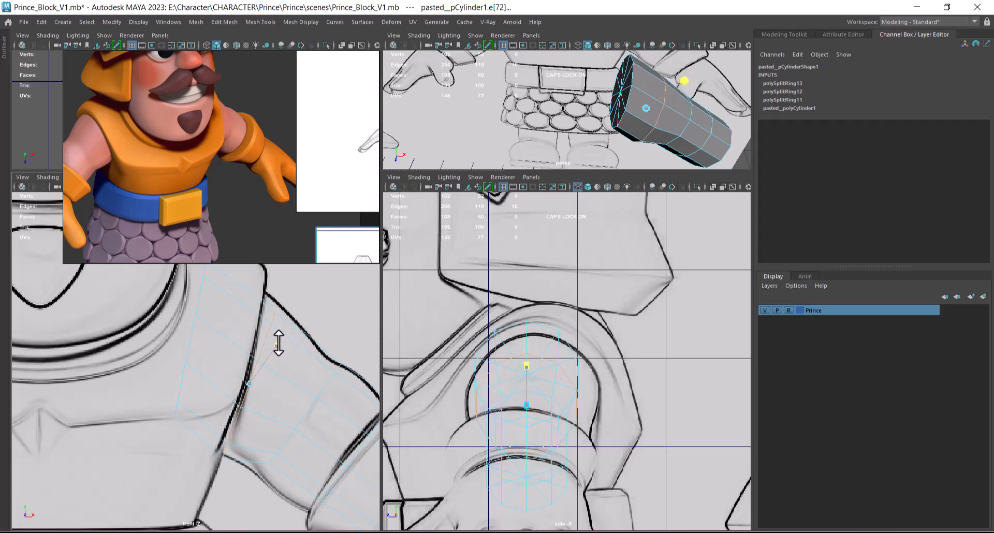
pyautogui.press('w')
pyautogui.moveTo(248, 384); pyautogui.dragTo(249, 383)
pyautogui.scroll(2, 572, 409)
# Step: Scale the shoulder-side edge loop in depth to match the armhole width in the side drawing
pyautogui.keyDown('alt'); pyautogui.moveTo(547, 404); pyautogui.dragTo(587, 398, button='middle'); pyautogui.keyUp('alt')
pyautogui.press('r')
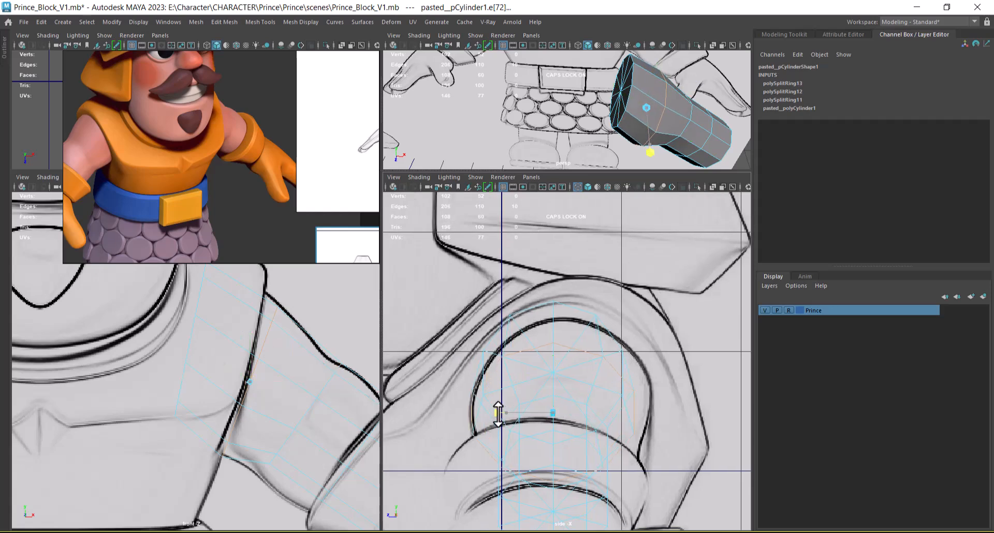
pyautogui.click(497, 414)
pyautogui.press('w')
pyautogui.moveTo(504, 412); pyautogui.dragTo(513, 413)
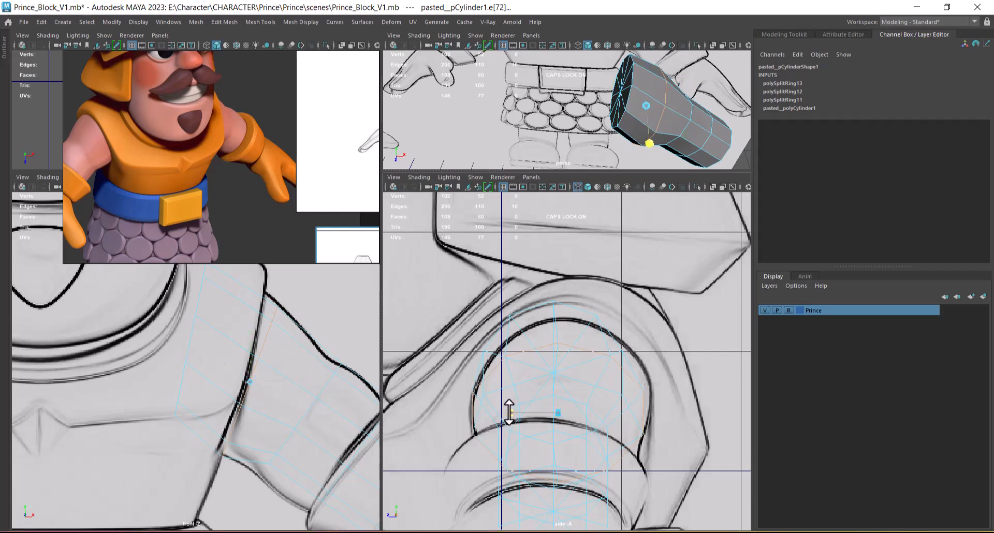
pyautogui.keyDown('alt'); pyautogui.moveTo(648, 144); pyautogui.dragTo(630, 164); pyautogui.keyUp('alt')
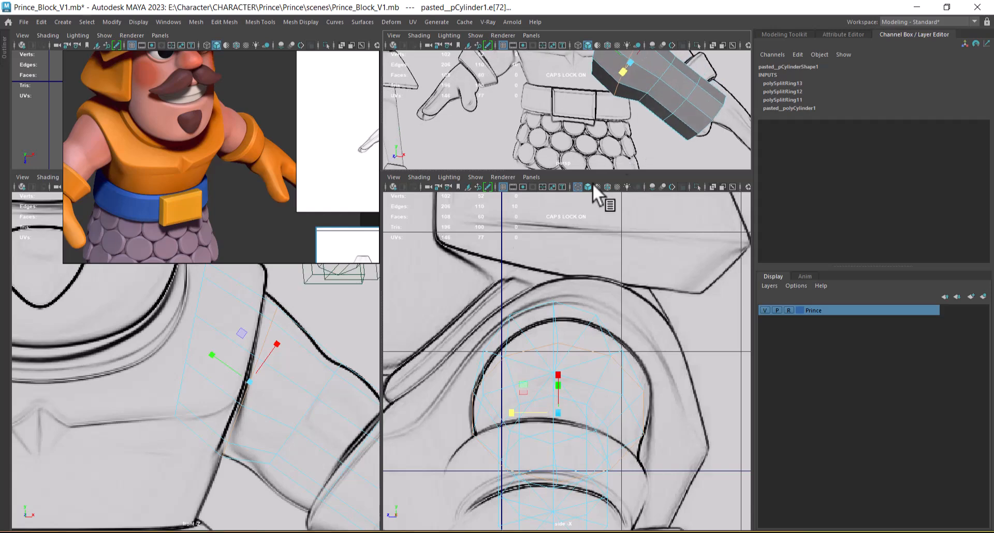
# Step: Select the middle edge loop of the upper arm, then scale and move it onto the sleeve outline in the front drawing
pyautogui.keyDown('alt'); pyautogui.moveTo(298, 446); pyautogui.dragTo(266, 433, button='middle'); pyautogui.keyUp('alt')
pyautogui.click(266, 415)
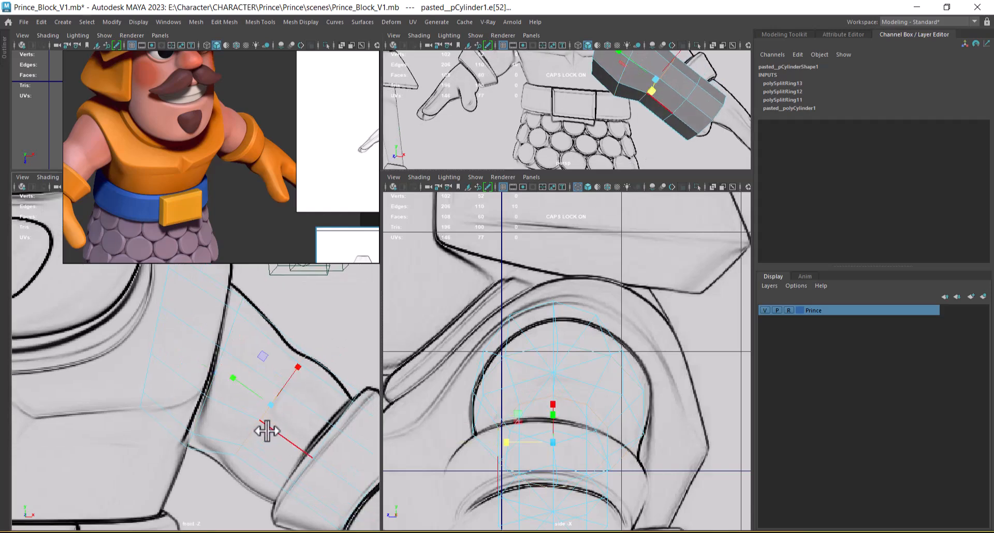
pyautogui.moveTo(276, 407); pyautogui.dragTo(271, 404)
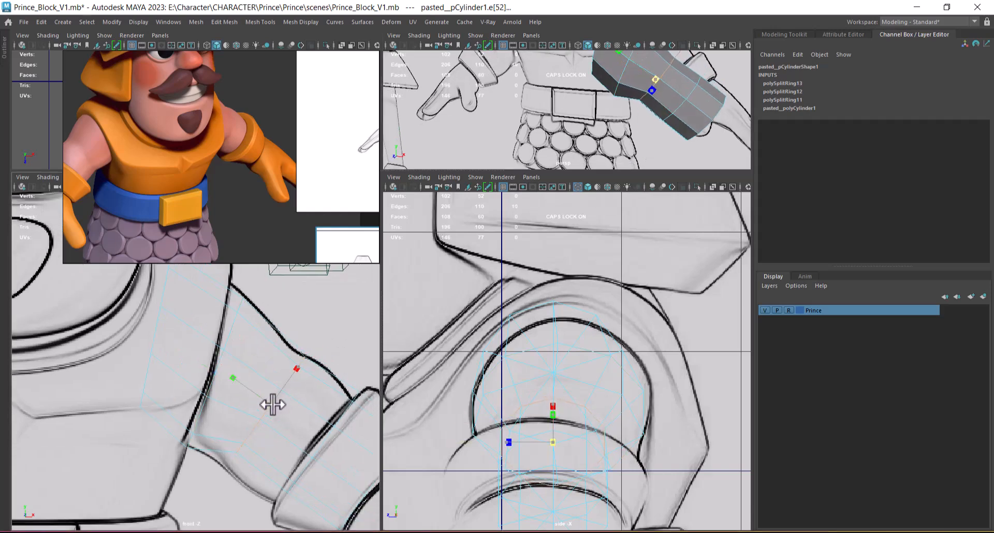
pyautogui.keyDown('alt'); pyautogui.moveTo(300, 401); pyautogui.dragTo(304, 375, button='middle'); pyautogui.keyUp('alt')
pyautogui.press('w')
pyautogui.keyDown('alt'); pyautogui.moveTo(315, 401); pyautogui.dragTo(336, 417, button='right'); pyautogui.keyUp('alt')
pyautogui.moveTo(280, 389); pyautogui.dragTo(275, 402)
pyautogui.press('r')
pyautogui.press('w')
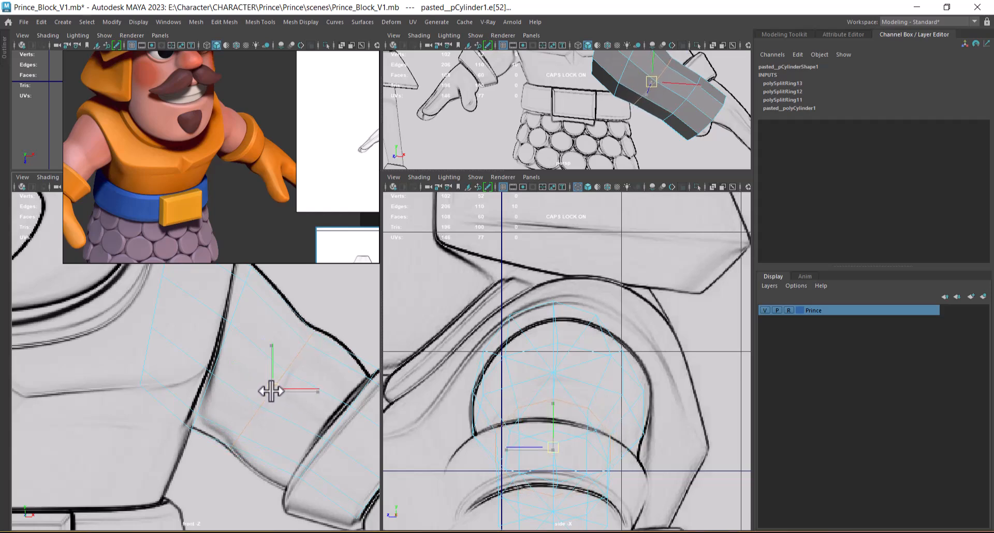
# Step: Widen the middle edge loop in depth to follow the sleeve in the side drawing
pyautogui.keyDown('alt'); pyautogui.moveTo(596, 440); pyautogui.dragTo(599, 416, button='middle'); pyautogui.keyUp('alt')
pyautogui.keyDown('alt'); pyautogui.moveTo(598, 416); pyautogui.dragTo(607, 421, button='right'); pyautogui.keyUp('alt')
pyautogui.moveTo(692, 57)
pyautogui.keyDown('alt'); pyautogui.mouseDown()
pyautogui.moveTo(611, 138)
pyautogui.moveTo(629, 140)
pyautogui.mouseUp(); pyautogui.keyUp('alt')
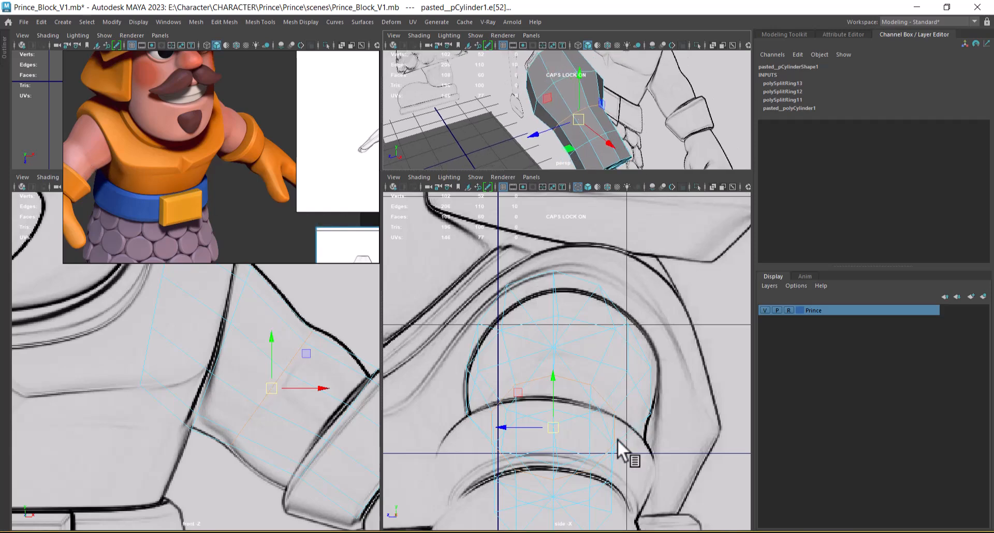
pyautogui.press('r')
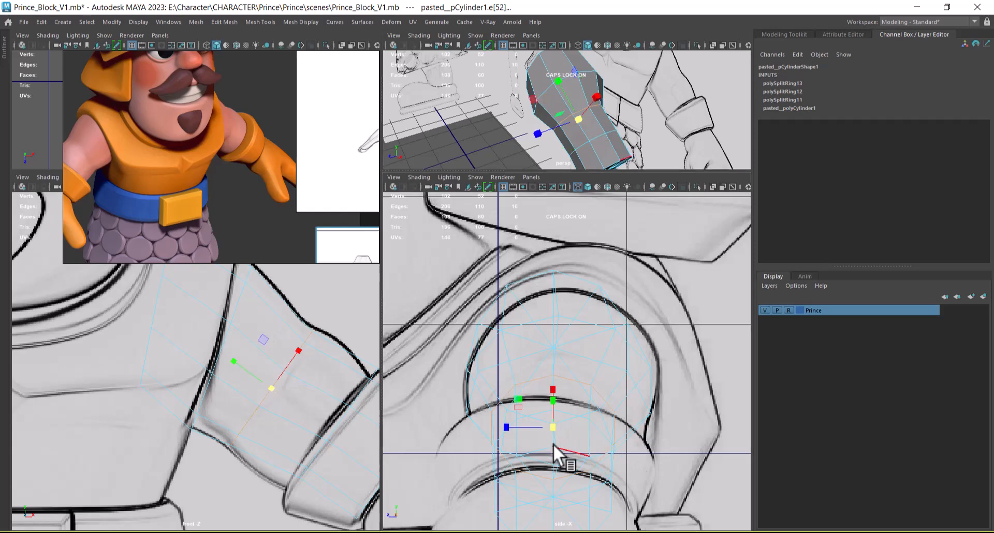
pyautogui.moveTo(506, 428); pyautogui.dragTo(497, 428)
# Step: Select the edge loop nearest the cuff, scale it to the sleeve width and move it to the cuff's upper border
pyautogui.doubleClick(599, 137)
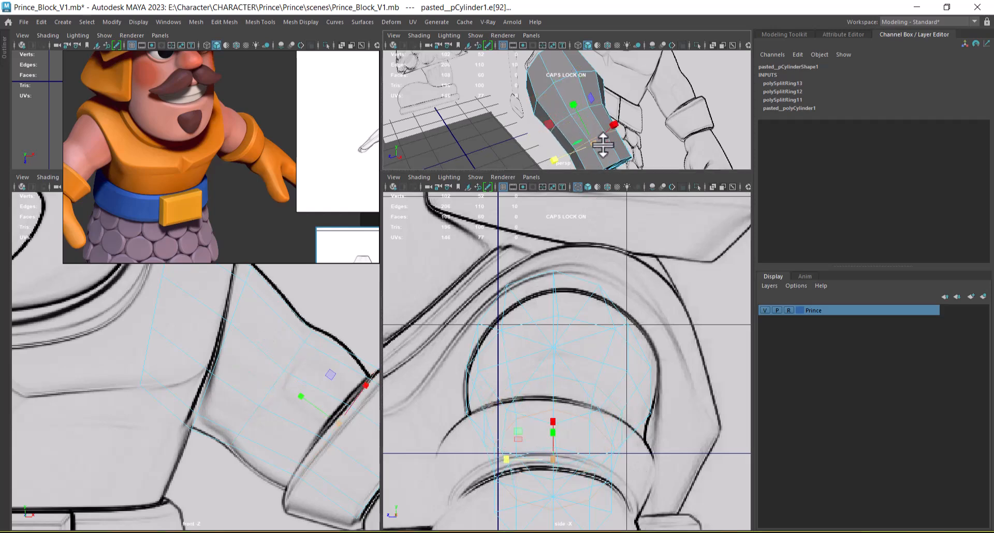
pyautogui.keyDown('alt'); pyautogui.moveTo(332, 436); pyautogui.dragTo(263, 404, button='middle'); pyautogui.keyUp('alt')
pyautogui.click(270, 391)
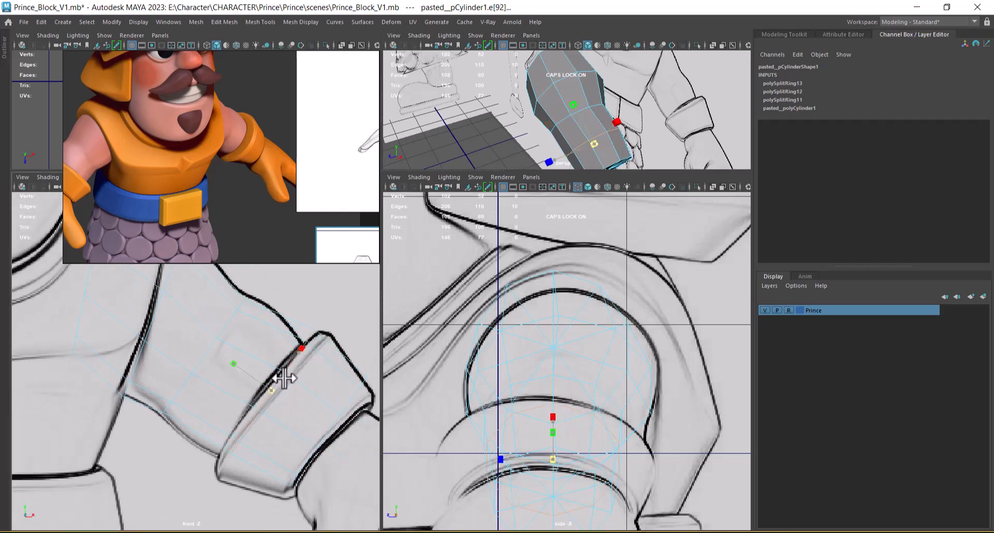
pyautogui.press('w')
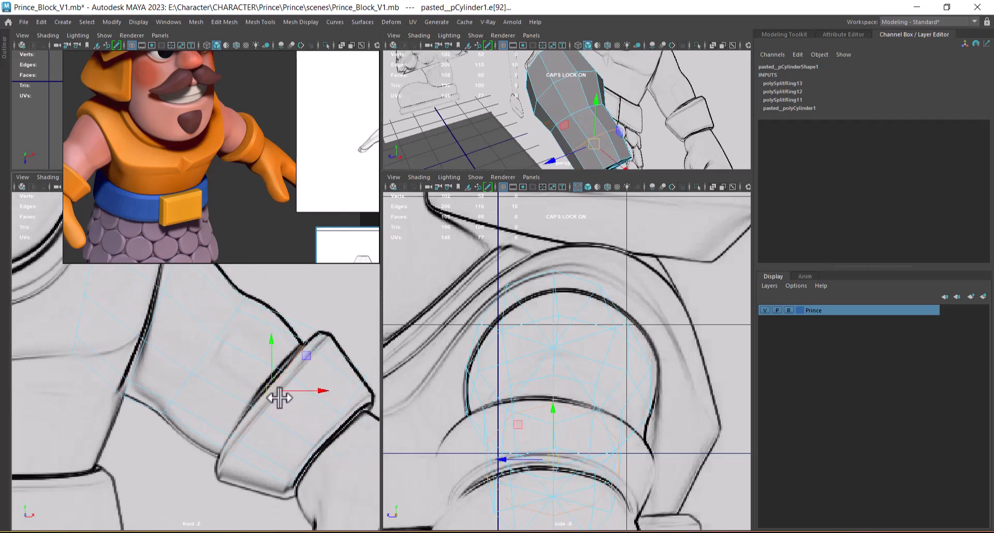
pyautogui.moveTo(272, 397); pyautogui.dragTo(253, 401)
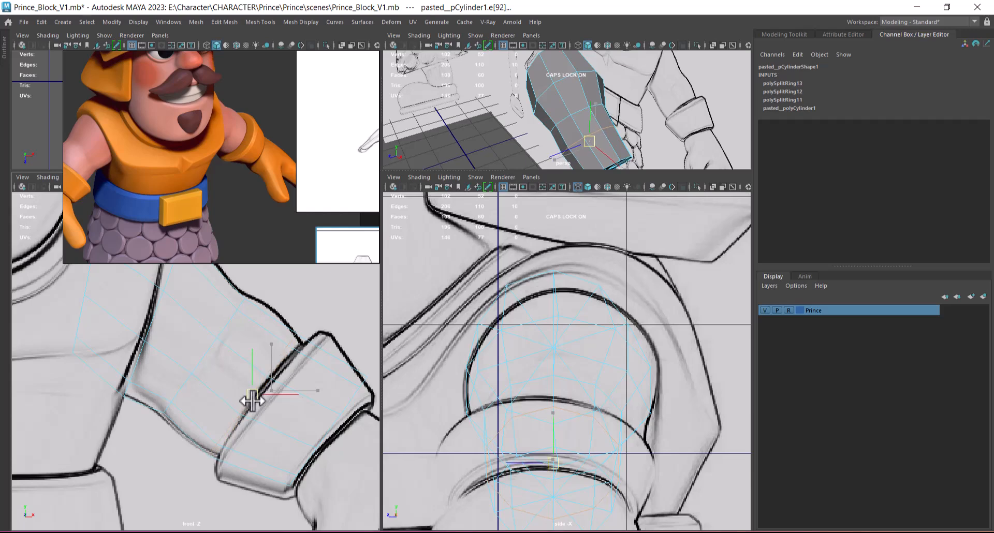
# Step: Widen the cuff-side edge loop in depth to match the sleeve in the side drawing
pyautogui.keyDown('alt'); pyautogui.moveTo(664, 458); pyautogui.dragTo(662, 448, button='middle'); pyautogui.keyUp('alt')
pyautogui.keyDown('alt'); pyautogui.moveTo(680, 155); pyautogui.dragTo(616, 113); pyautogui.keyUp('alt')
pyautogui.keyDown('alt'); pyautogui.moveTo(624, 454); pyautogui.dragTo(627, 452, button='middle'); pyautogui.keyUp('alt')
pyautogui.press('r')
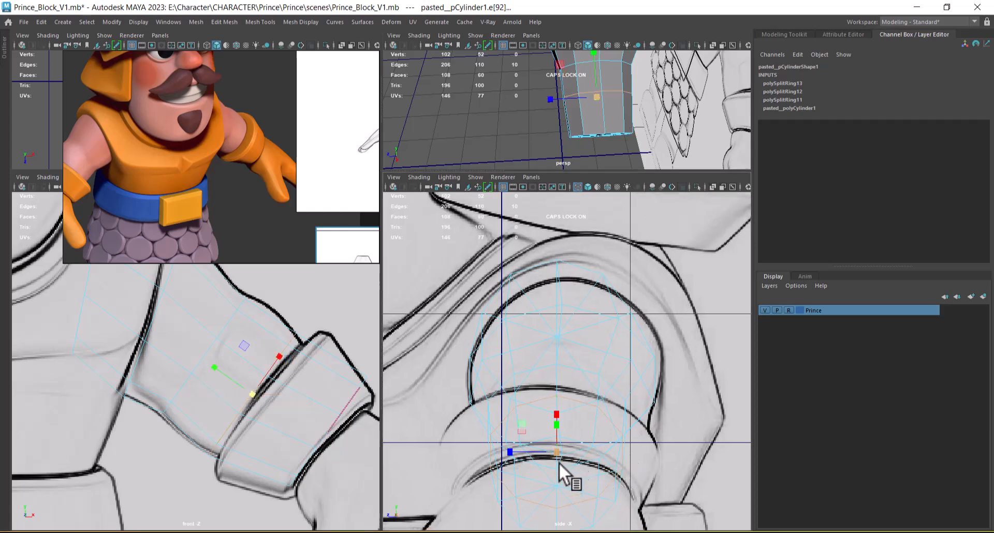
pyautogui.moveTo(509, 452); pyautogui.dragTo(504, 452)
pyautogui.keyDown('alt'); pyautogui.moveTo(614, 110); pyautogui.dragTo(620, 109); pyautogui.keyUp('alt')
# Step: Select the vertices at the hand end of the cylinder and move them to the cuff's lower edge in the front drawing
pyautogui.keyDown('alt'); pyautogui.moveTo(289, 398); pyautogui.dragTo(242, 377, button='middle'); pyautogui.keyUp('alt')
pyautogui.rightClick(287, 350)
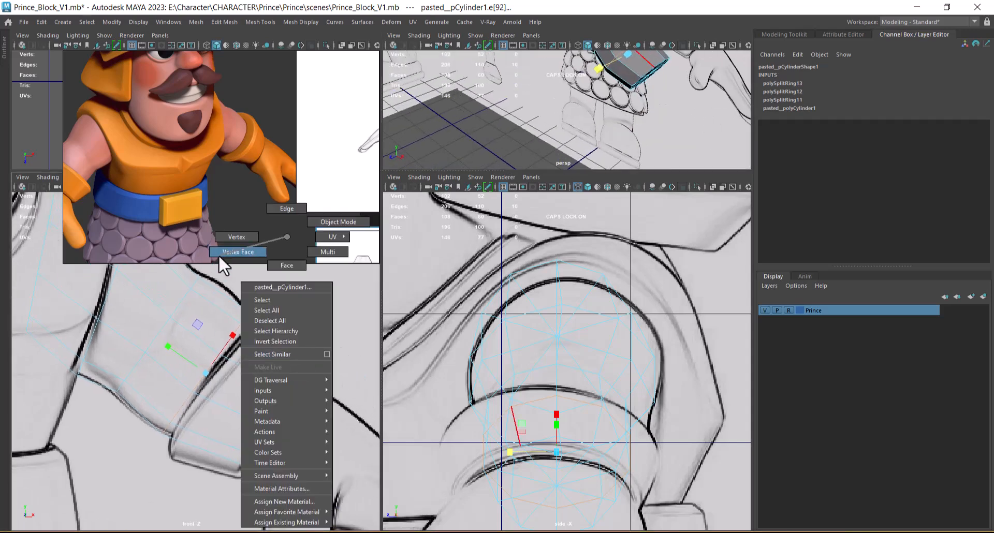
pyautogui.moveTo(290, 269); pyautogui.dragTo(240, 234, button='right')
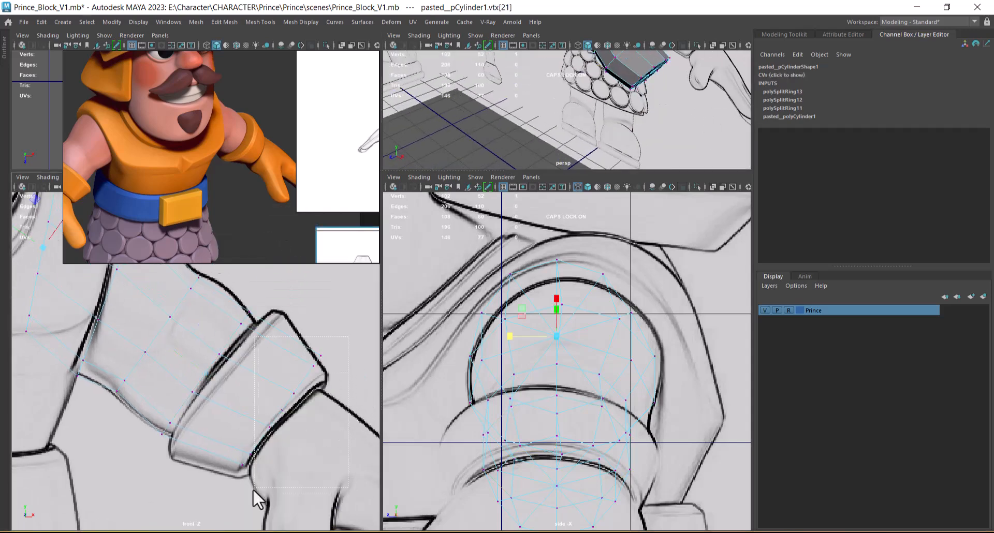
pyautogui.moveTo(230, 514); pyautogui.dragTo(234, 505)
pyautogui.keyDown('alt'); pyautogui.moveTo(679, 446); pyautogui.dragTo(666, 411, button='middle'); pyautogui.keyUp('alt')
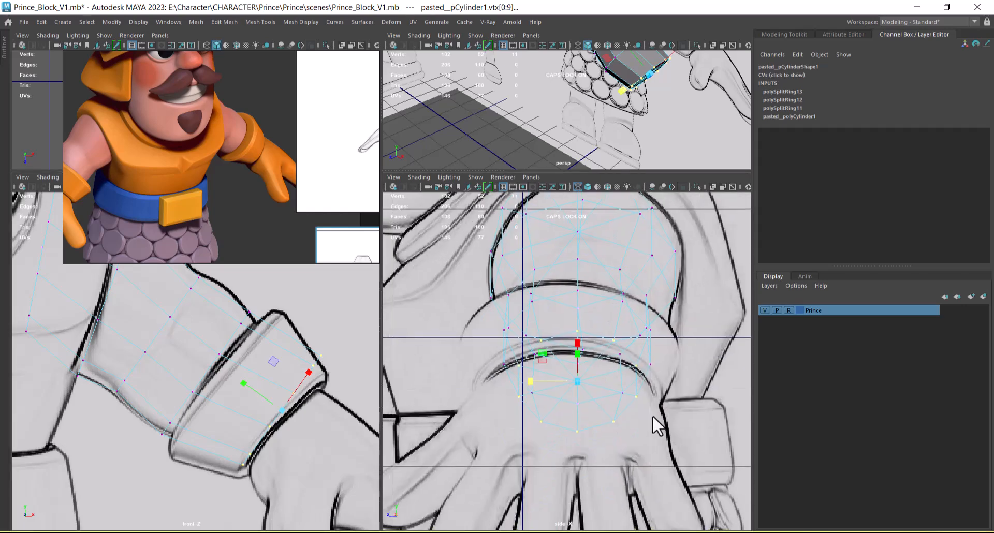
pyautogui.press('w')
pyautogui.moveTo(280, 410); pyautogui.dragTo(273, 421)
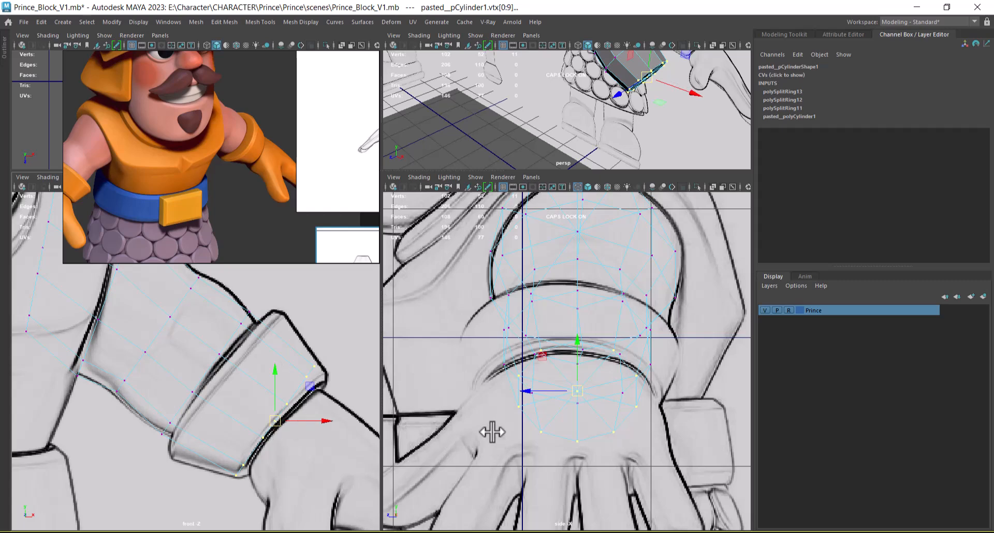
# Step: Scale the hand-end vertices in depth toward the wrist opening in the side drawing and check the arm in perspective
pyautogui.keyDown('alt'); pyautogui.moveTo(483, 435); pyautogui.dragTo(593, 437, button='right'); pyautogui.keyUp('alt')
pyautogui.press('r')
pyautogui.moveTo(578, 393); pyautogui.dragTo(529, 394)
pyautogui.keyDown('alt'); pyautogui.moveTo(650, 112); pyautogui.dragTo(605, 77); pyautogui.keyUp('alt')
pyautogui.press('space')
pyautogui.keyDown('alt'); pyautogui.moveTo(617, 225); pyautogui.dragTo(584, 280); pyautogui.keyUp('alt')
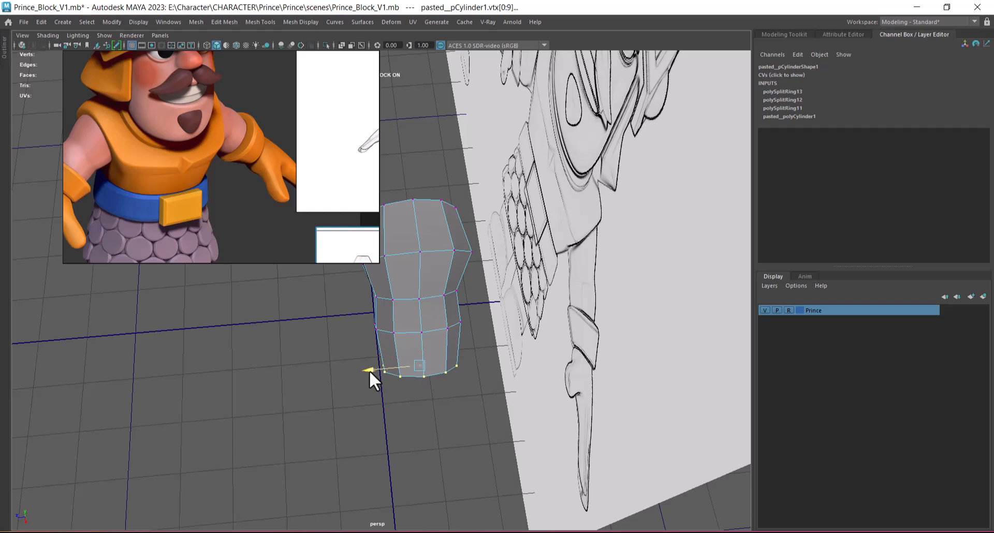
pyautogui.keyDown('alt'); pyautogui.moveTo(369, 371); pyautogui.dragTo(449, 207); pyautogui.keyUp('alt')
# Step: Return the arm to object mode, show the blocked-out hand with it and examine how the two line up
pyautogui.moveTo(449, 207); pyautogui.dragTo(562, 149, button='right')
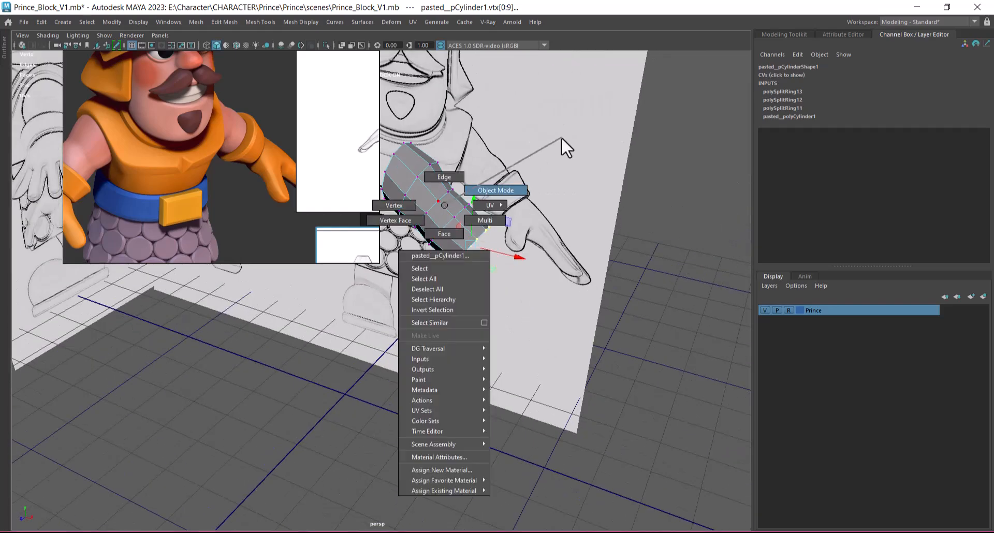
pyautogui.click(635, 381)
pyautogui.keyDown('alt'); pyautogui.moveTo(635, 381); pyautogui.dragTo(598, 362); pyautogui.keyUp('alt')
pyautogui.click(449, 226)
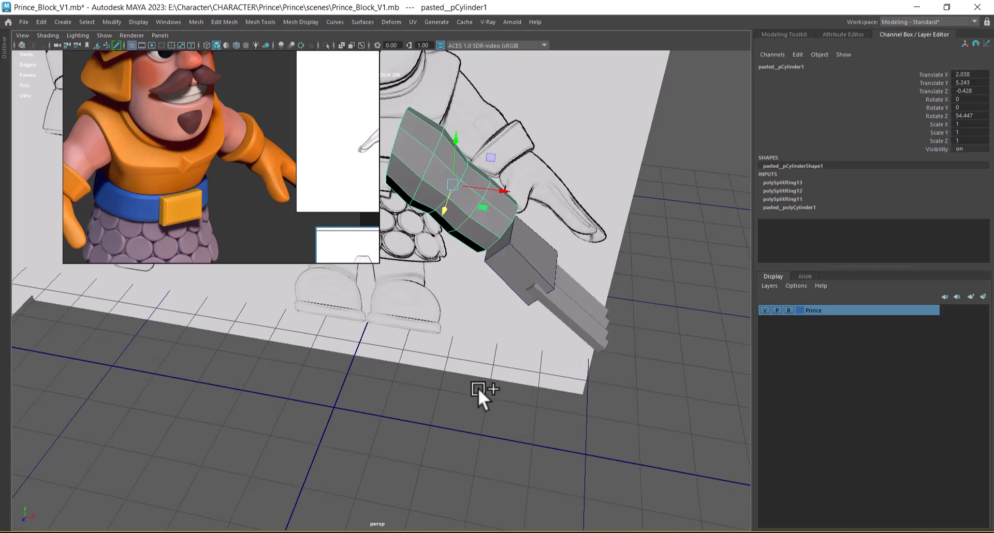
pyautogui.keyDown('alt'); pyautogui.moveTo(537, 303); pyautogui.dragTo(516, 295); pyautogui.keyUp('alt')
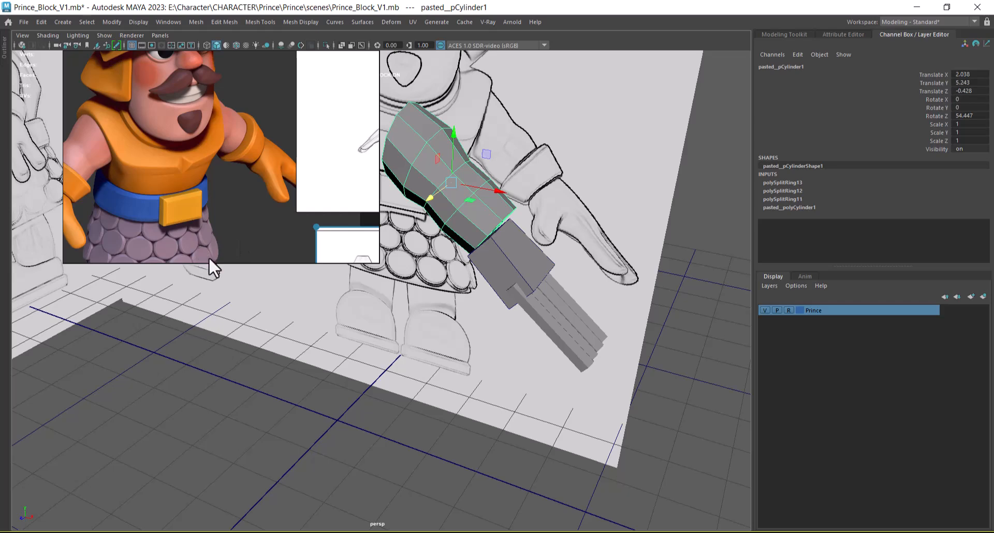
# Step: Reframe the reference board to show the full knight render beside the front and back line drawings
pyautogui.moveTo(111, 195); pyautogui.dragTo(225, 171)
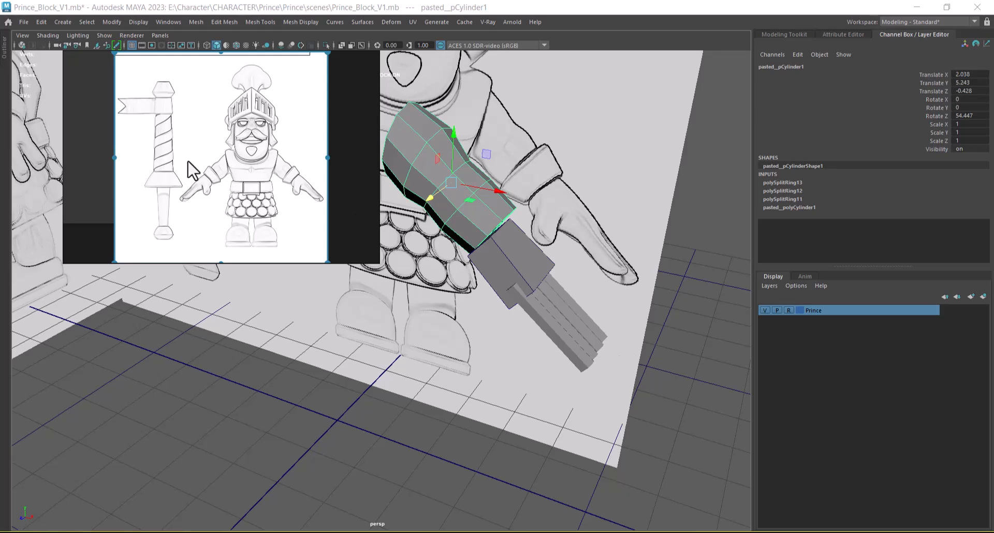
pyautogui.scroll(-6, 197, 164)
pyautogui.moveTo(210, 138); pyautogui.dragTo(282, 181, button='middle')
pyautogui.scroll(3, 282, 181)
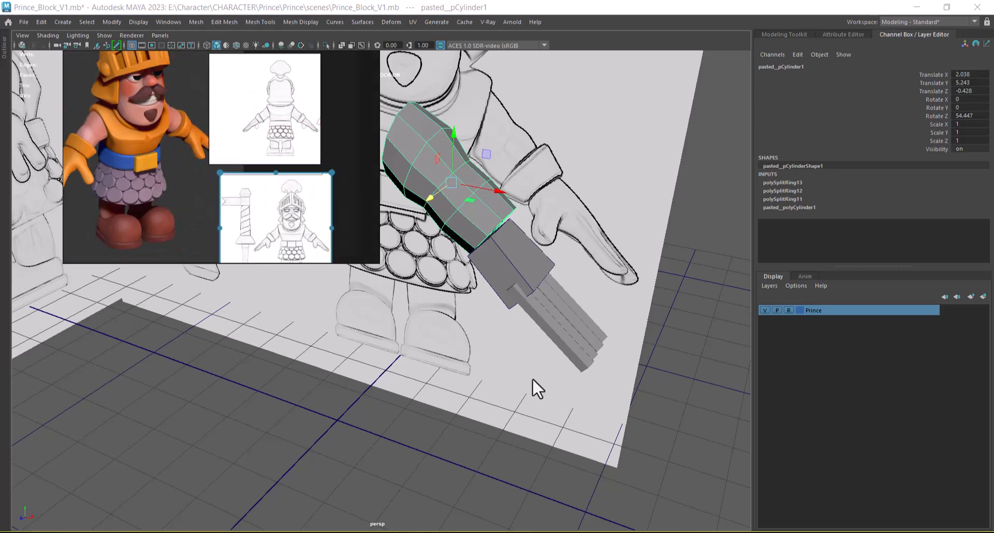
# Step: Return to the four-view layout and refine the hand-end vertices against the cuff's lower edge in the front drawing
pyautogui.keyDown('alt'); pyautogui.moveTo(527, 375); pyautogui.dragTo(560, 355); pyautogui.keyUp('alt')
pyautogui.press('space')
pyautogui.keyDown('alt'); pyautogui.moveTo(280, 388); pyautogui.dragTo(261, 398, button='middle'); pyautogui.keyUp('alt')
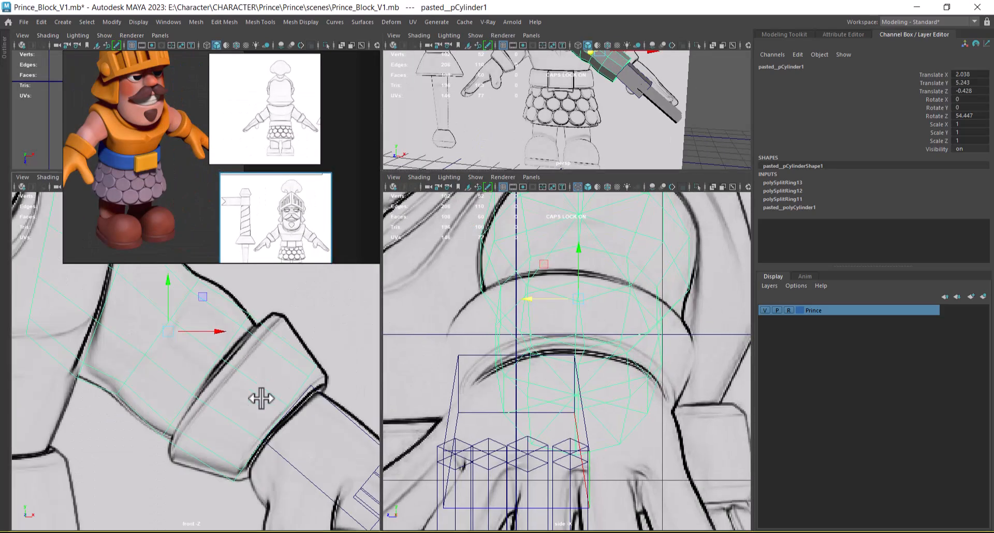
pyautogui.scroll(1, 263, 399)
pyautogui.moveTo(310, 371); pyautogui.dragTo(253, 240, button='right')
pyautogui.moveTo(283, 431); pyautogui.dragTo(289, 439)
pyautogui.press('r')
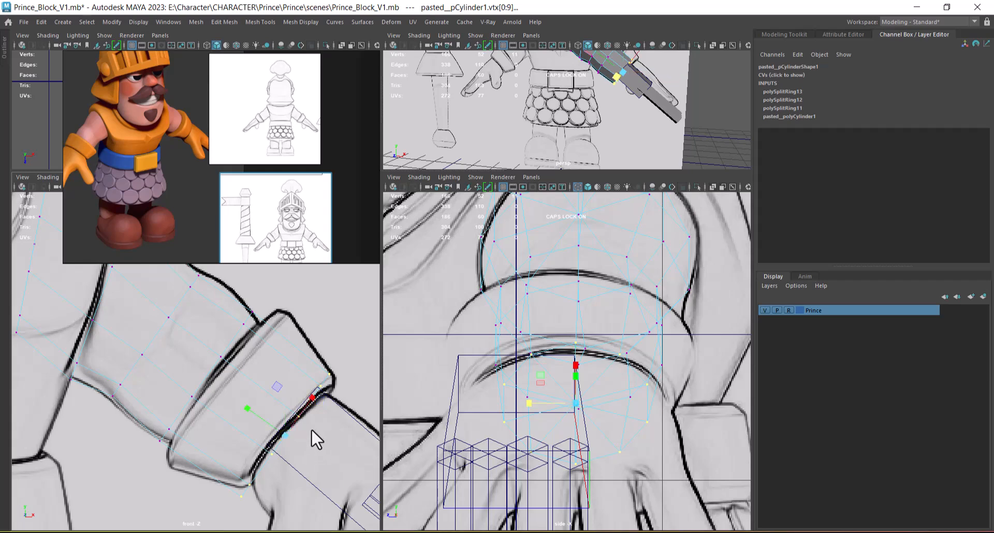
pyautogui.press('w')
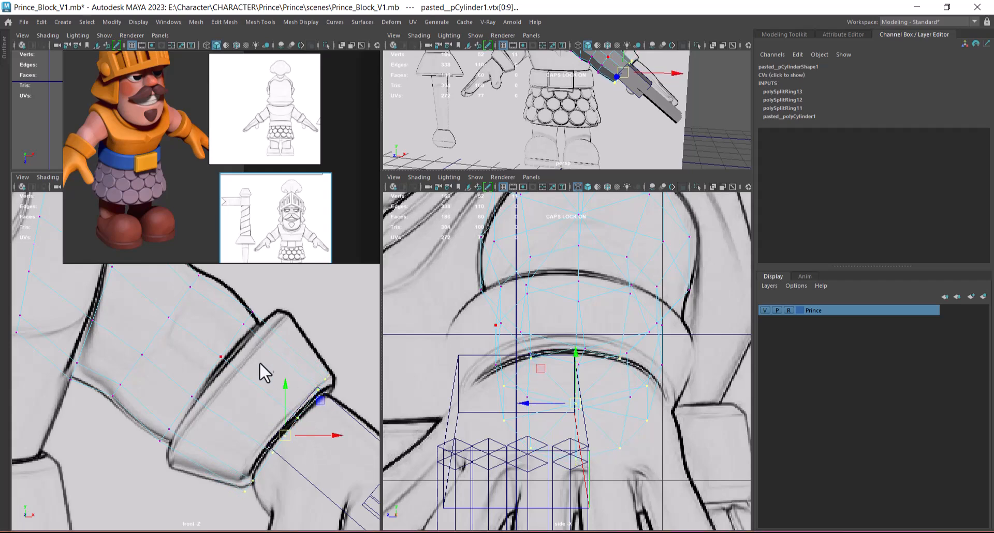
# Step: Select the ring of faces covering the cuff and extrude it outward to give the cuff thickness
pyautogui.moveTo(262, 274); pyautogui.dragTo(279, 338, button='right')
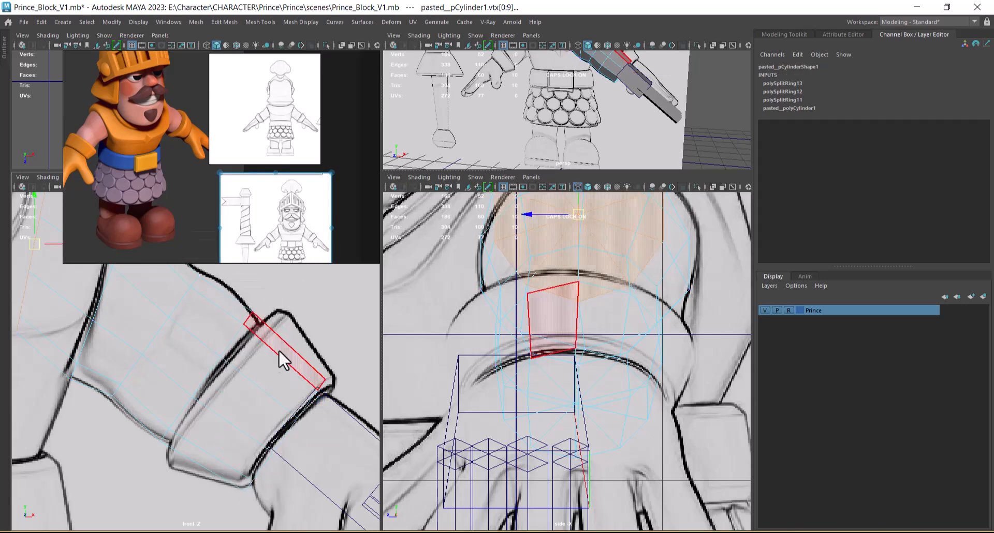
pyautogui.click(273, 371)
pyautogui.keyDown('shift'); pyautogui.doubleClick(253, 403); pyautogui.keyUp('shift')
pyautogui.keyDown('shift'); pyautogui.moveTo(339, 279); pyautogui.dragTo(339, 316, button='right'); pyautogui.keyUp('shift')
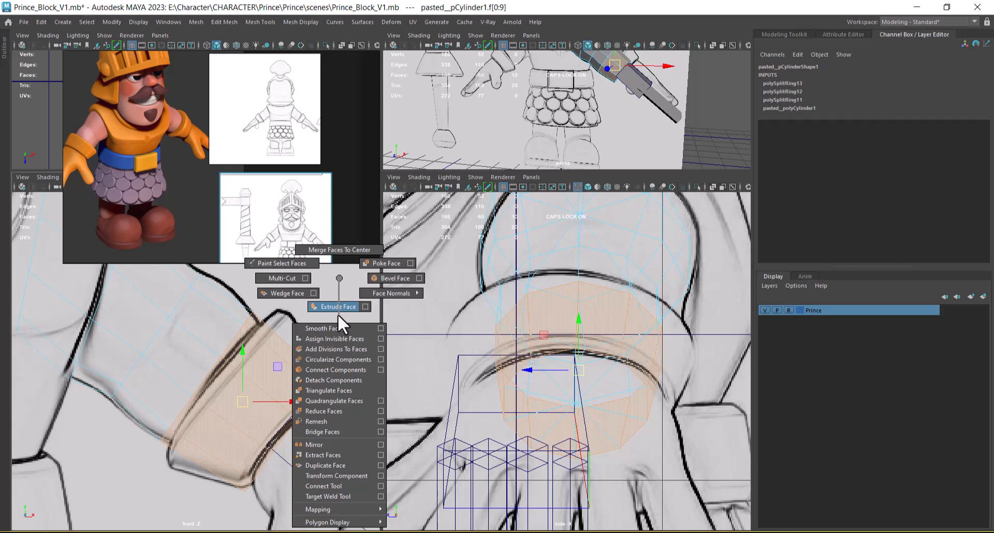
pyautogui.moveTo(338, 313)
pyautogui.keyDown('shift'); pyautogui.mouseDown(button='right')
pyautogui.moveTo(326, 464)
pyautogui.moveTo(333, 313)
pyautogui.mouseUp(button='right'); pyautogui.keyUp('shift')
pyautogui.moveTo(313, 382); pyautogui.dragTo(331, 380)
# Step: Select the edge loop at the upper rim of the extruded cuff and move it onto the cuff line in the front drawing
pyautogui.keyDown('alt'); pyautogui.moveTo(656, 109); pyautogui.dragTo(634, 160); pyautogui.keyUp('alt')
pyautogui.press('w')
pyautogui.moveTo(263, 349); pyautogui.dragTo(289, 348, button='right')
pyautogui.keyDown('alt'); pyautogui.moveTo(662, 154); pyautogui.dragTo(646, 129); pyautogui.keyUp('alt')
pyautogui.doubleClick(643, 129)
pyautogui.moveTo(211, 373); pyautogui.dragTo(223, 389)
pyautogui.moveTo(690, 160)
pyautogui.keyDown('alt'); pyautogui.mouseDown()
pyautogui.moveTo(722, 133)
pyautogui.moveTo(682, 177)
pyautogui.mouseUp(); pyautogui.keyUp('alt')
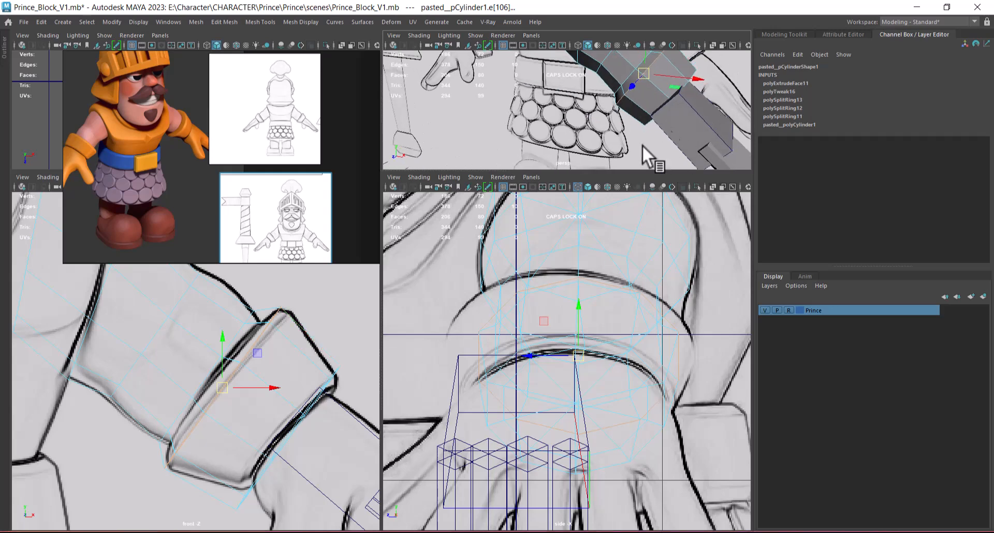
# Step: Select the edge loop at the cuff's lower rim and scale it against the cuff's edge in the front drawing
pyautogui.keyDown('alt'); pyautogui.moveTo(660, 166); pyautogui.dragTo(627, 111); pyautogui.keyUp('alt')
pyautogui.click(622, 116)
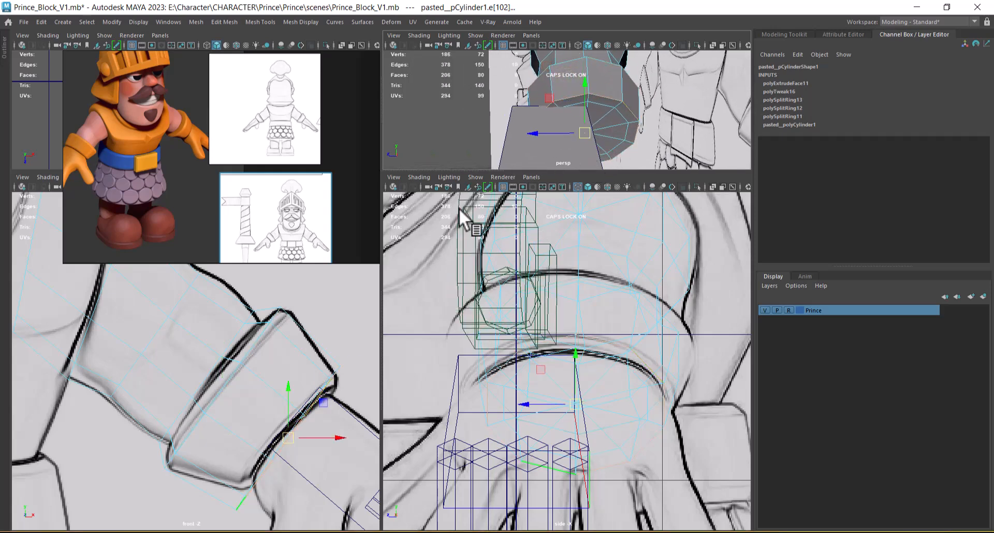
pyautogui.keyDown('alt'); pyautogui.moveTo(308, 436); pyautogui.dragTo(275, 465, button='right'); pyautogui.keyUp('alt')
pyautogui.press('r')
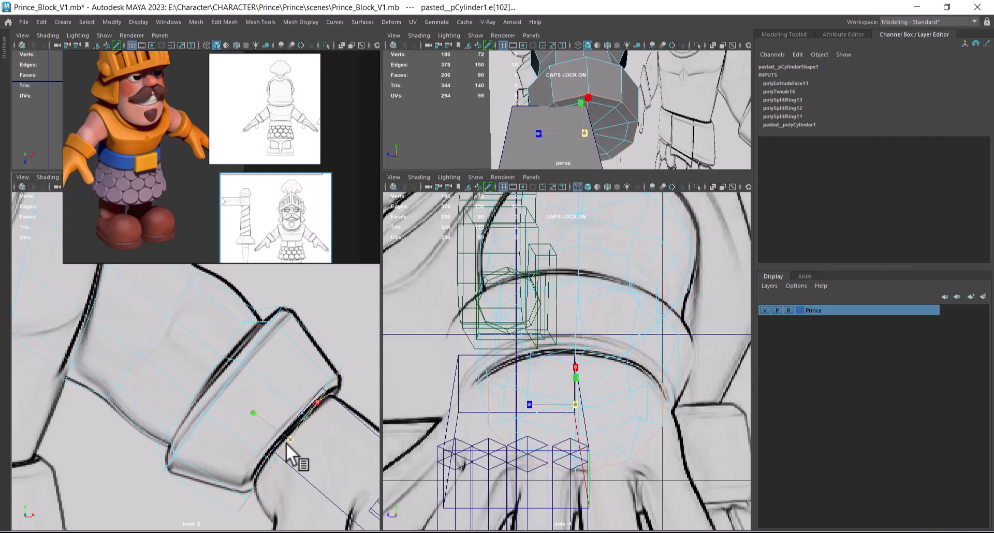
pyautogui.click(291, 440)
# Step: Select the vertices at the cuff's hand end and scale them in to fit the cuff's lower edge in the front drawing
pyautogui.keyDown('alt'); pyautogui.moveTo(603, 88); pyautogui.dragTo(627, 91); pyautogui.keyUp('alt')
pyautogui.keyDown('alt'); pyautogui.moveTo(318, 439); pyautogui.dragTo(298, 398, button='right'); pyautogui.keyUp('alt')
pyautogui.moveTo(290, 350); pyautogui.dragTo(269, 332, button='right')
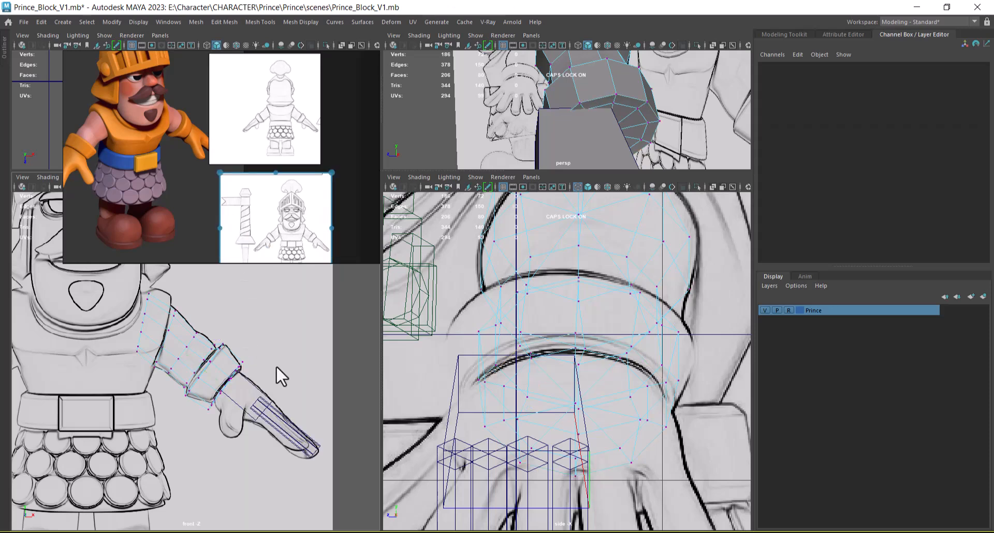
pyautogui.moveTo(197, 453); pyautogui.dragTo(197, 454)
pyautogui.scroll(3, 191, 386)
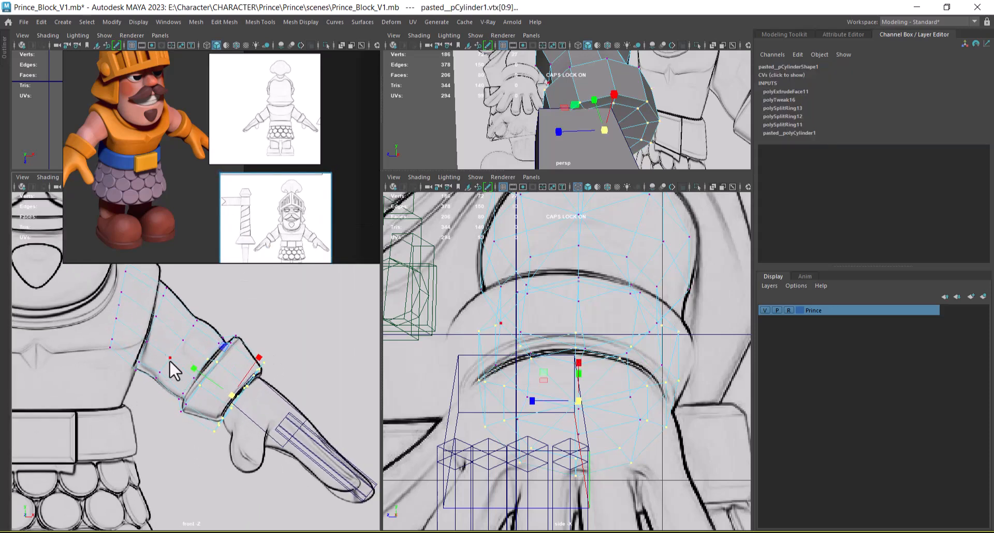
pyautogui.keyDown('ctrl'); pyautogui.moveTo(222, 387); pyautogui.dragTo(223, 388); pyautogui.keyUp('ctrl')
pyautogui.scroll(3, 261, 441)
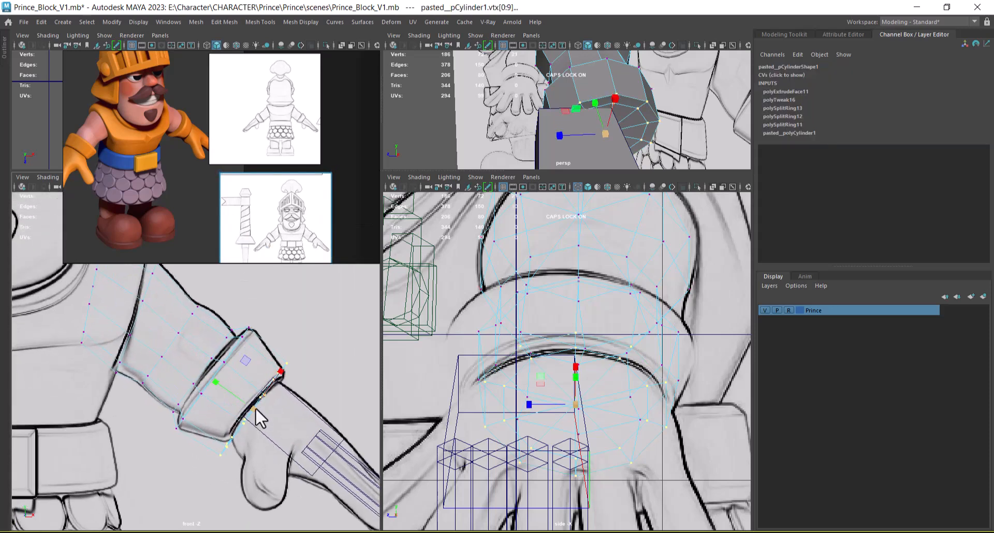
pyautogui.scroll(2, 277, 399)
pyautogui.moveTo(264, 420); pyautogui.dragTo(282, 400)
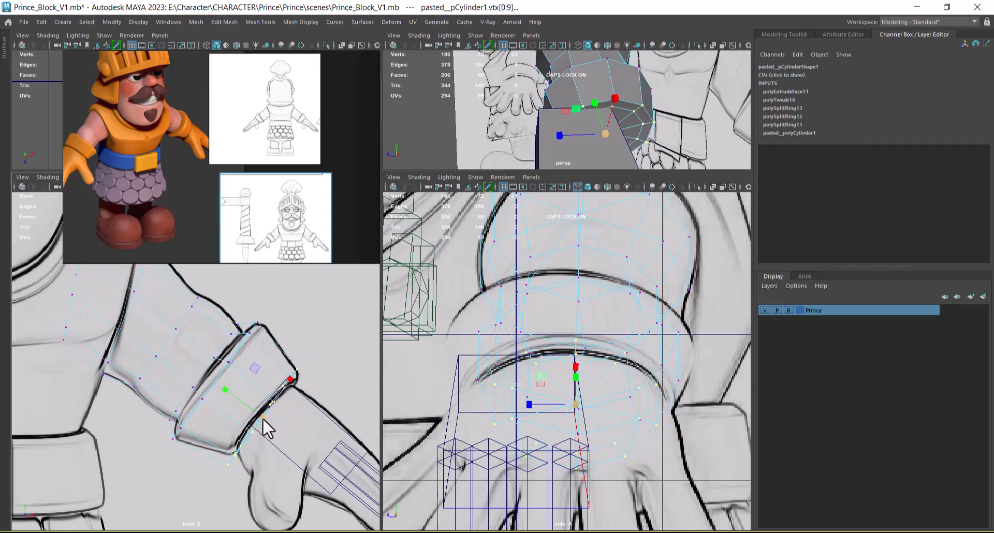
pyautogui.click(290, 381)
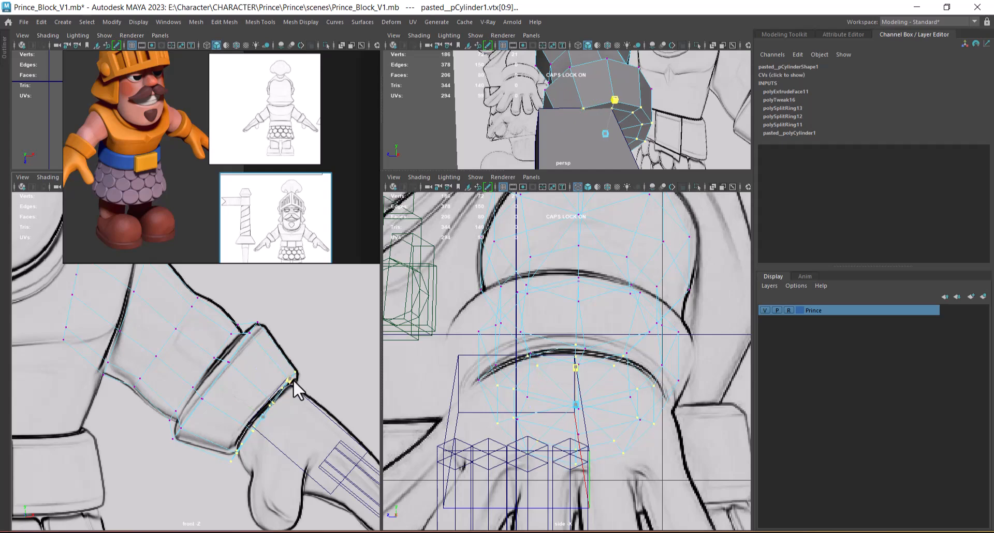
# Step: Adjust the depth of the hand-end vertices by scaling them along Z against the side drawing
pyautogui.scroll(1, 607, 409)
pyautogui.moveTo(529, 406); pyautogui.dragTo(518, 407)
pyautogui.keyDown('alt'); pyautogui.moveTo(632, 93); pyautogui.dragTo(676, 96); pyautogui.keyUp('alt')
pyautogui.moveTo(529, 407); pyautogui.dragTo(533, 407)
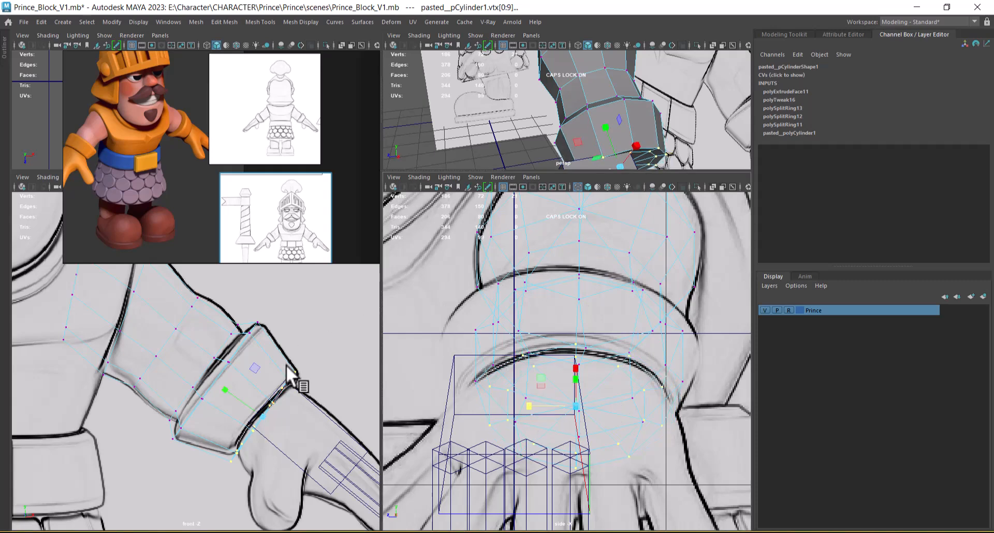
# Step: Select the edge loop at the cuff's upper rim, widen it in depth and scale it slightly across to the cuff outline
pyautogui.keyDown('alt'); pyautogui.moveTo(639, 107); pyautogui.dragTo(668, 69); pyautogui.keyUp('alt')
pyautogui.press('F10')
pyautogui.click(560, 360)
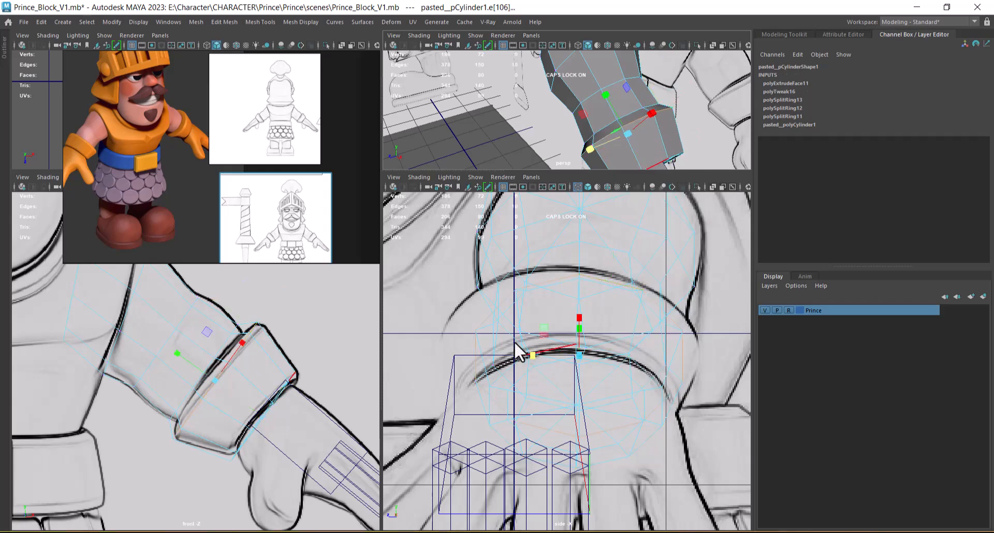
pyautogui.moveTo(531, 355); pyautogui.dragTo(519, 355)
pyautogui.keyDown('alt'); pyautogui.moveTo(657, 124); pyautogui.dragTo(636, 160); pyautogui.keyUp('alt')
pyautogui.moveTo(628, 111)
pyautogui.keyDown('alt'); pyautogui.mouseDown()
pyautogui.moveTo(666, 130)
pyautogui.moveTo(655, 115)
pyautogui.moveTo(641, 124)
pyautogui.mouseUp(); pyautogui.keyUp('alt')
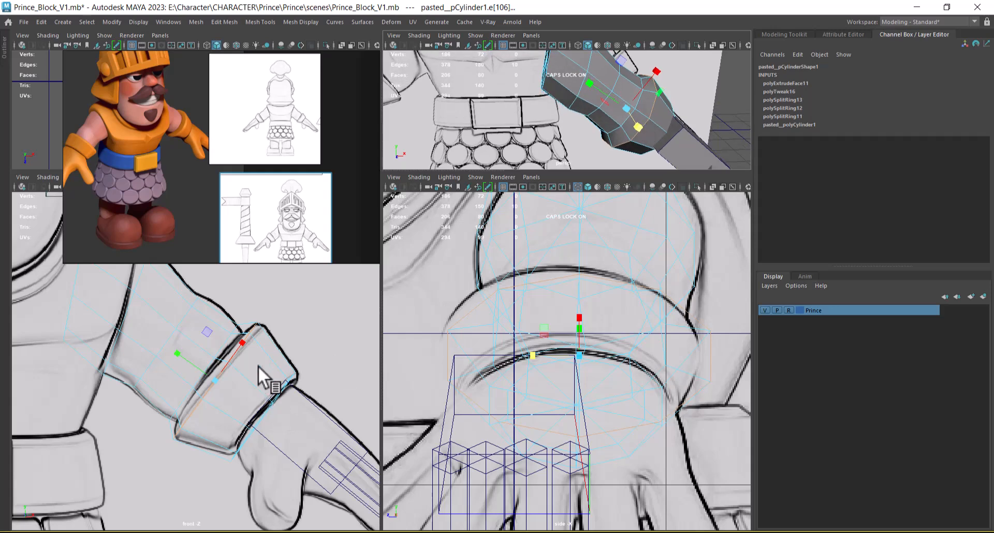
pyautogui.moveTo(241, 341); pyautogui.dragTo(241, 339)
# Step: Select the edge loop where the upper arm meets the cuff and move it slightly toward the cuff line in the front drawing
pyautogui.keyDown('alt'); pyautogui.moveTo(619, 130); pyautogui.dragTo(623, 151); pyautogui.keyUp('alt')
pyautogui.moveTo(674, 127); pyautogui.dragTo(676, 6, button='right')
pyautogui.press('w')
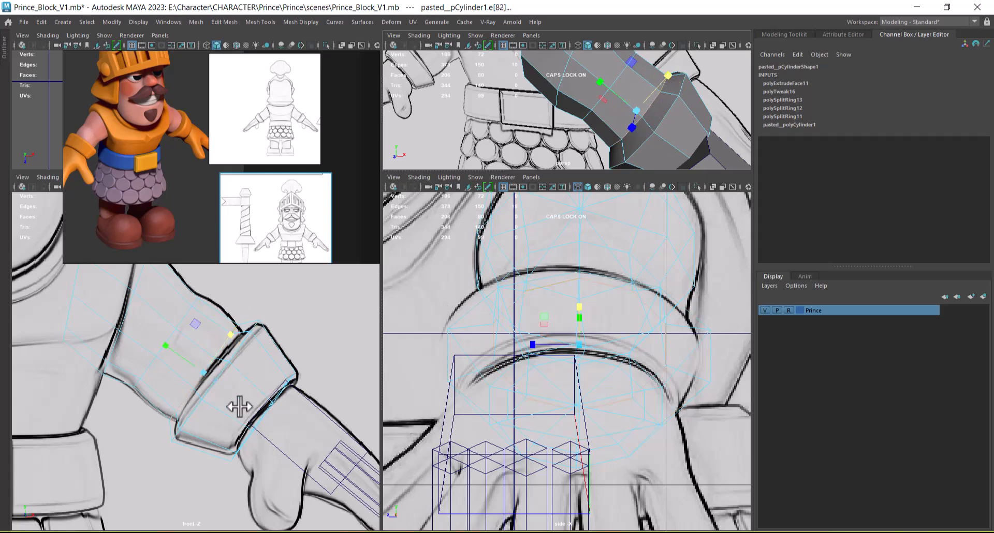
pyautogui.click(244, 412)
pyautogui.moveTo(204, 374); pyautogui.dragTo(207, 376)
pyautogui.keyDown('alt'); pyautogui.moveTo(577, 148); pyautogui.dragTo(666, 147); pyautogui.keyUp('alt')
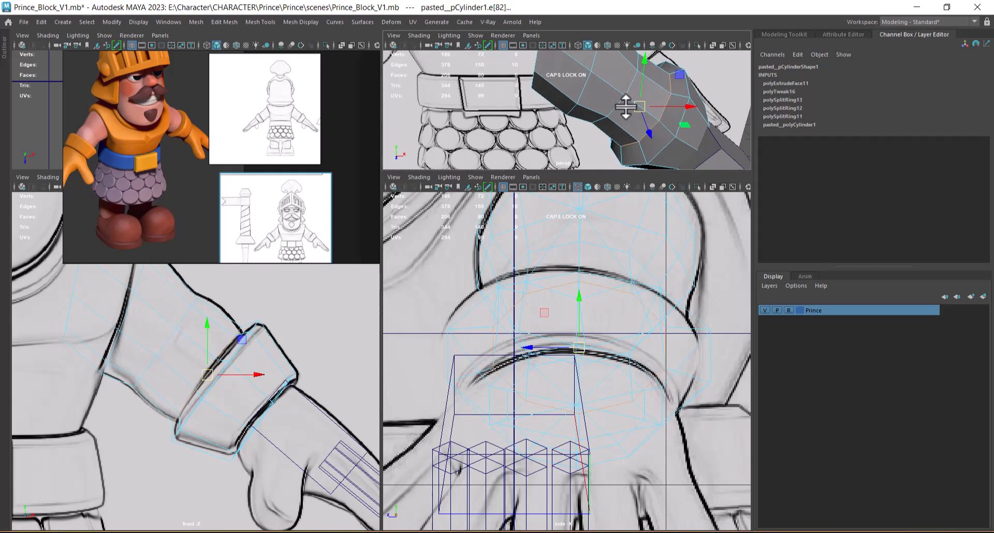
pyautogui.keyDown('alt'); pyautogui.moveTo(641, 116); pyautogui.dragTo(570, 117); pyautogui.keyUp('alt')
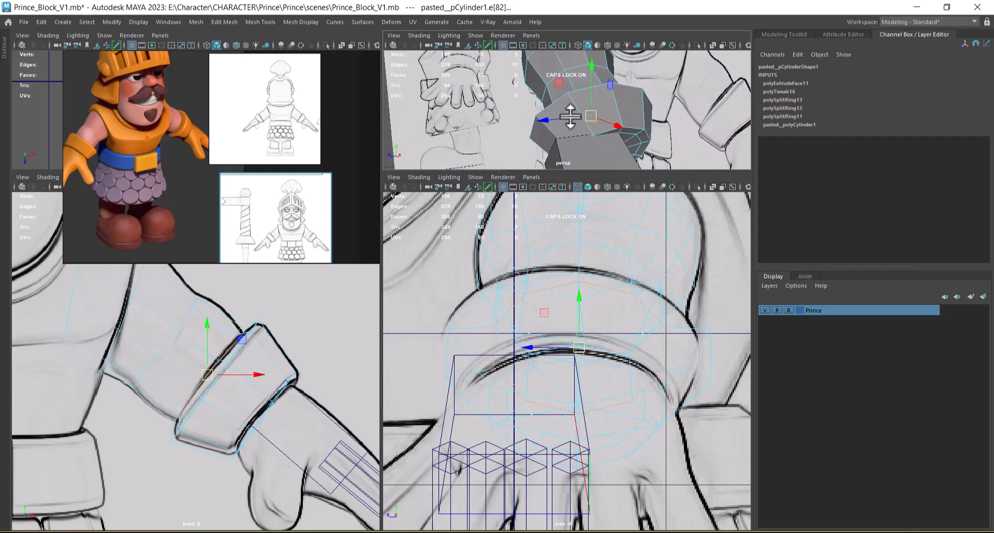
# Step: Check the arm in a full perspective view, return to object mode and select the palm and finger blocks
pyautogui.keyDown('alt'); pyautogui.moveTo(630, 98); pyautogui.dragTo(617, 125); pyautogui.keyUp('alt')
pyautogui.scroll(-6, 589, 356)
pyautogui.press('space')
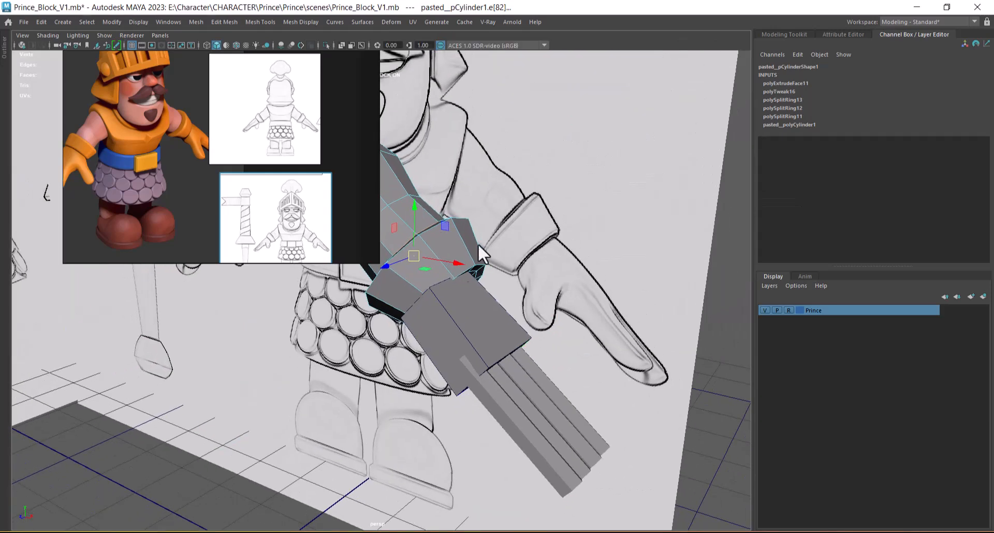
pyautogui.keyDown('alt'); pyautogui.moveTo(502, 201); pyautogui.dragTo(583, 256); pyautogui.keyUp('alt')
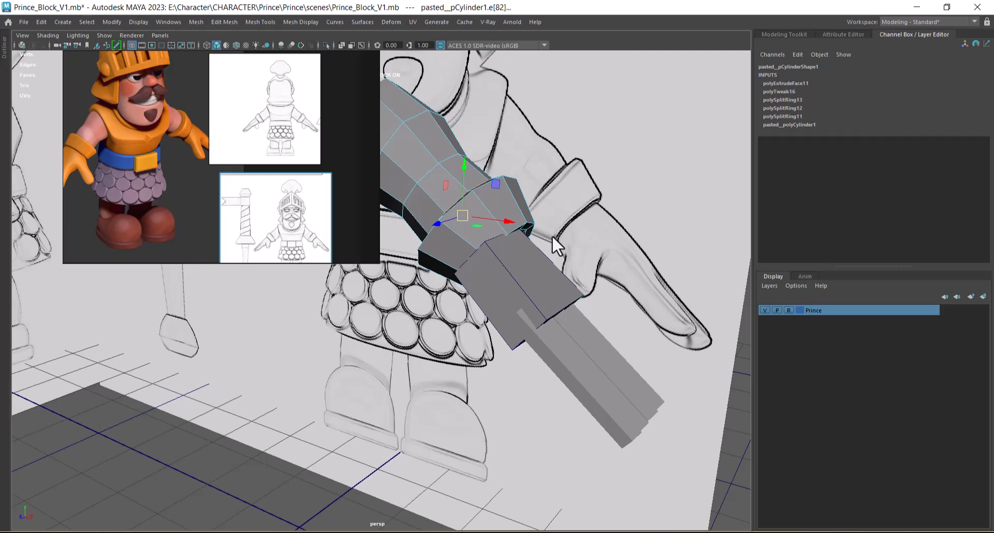
pyautogui.moveTo(497, 220); pyautogui.dragTo(550, 204, button='right')
pyautogui.keyDown('alt'); pyautogui.moveTo(534, 369); pyautogui.dragTo(484, 253); pyautogui.keyUp('alt')
pyautogui.click(489, 251)
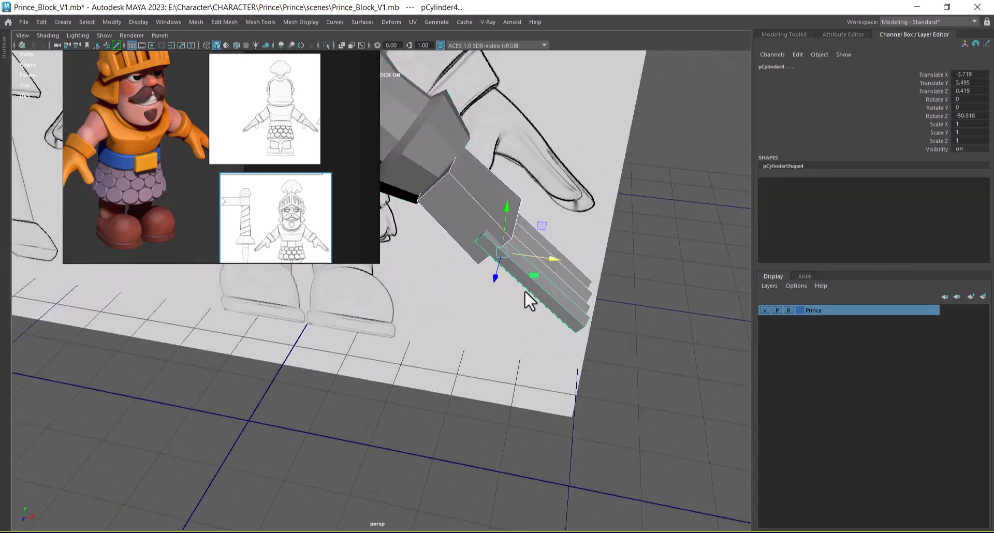
# Step: Move the palm and finger blocks along Z in the side view to sit under the cuff, bringing the active finger's Translate Z to 0.065
pyautogui.keyDown('alt'); pyautogui.moveTo(534, 286); pyautogui.dragTo(474, 275); pyautogui.keyUp('alt')
pyautogui.press('space')
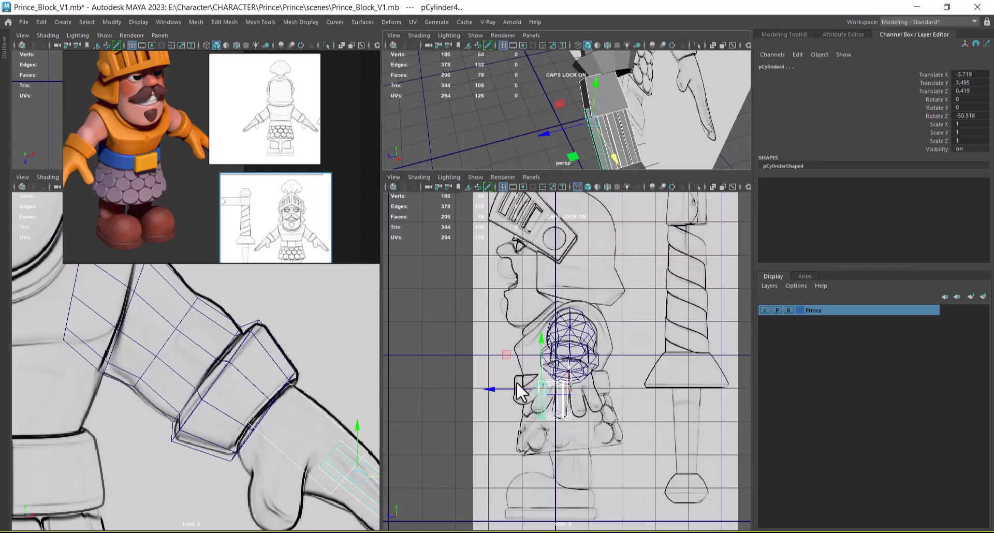
pyautogui.scroll(2, 583, 418)
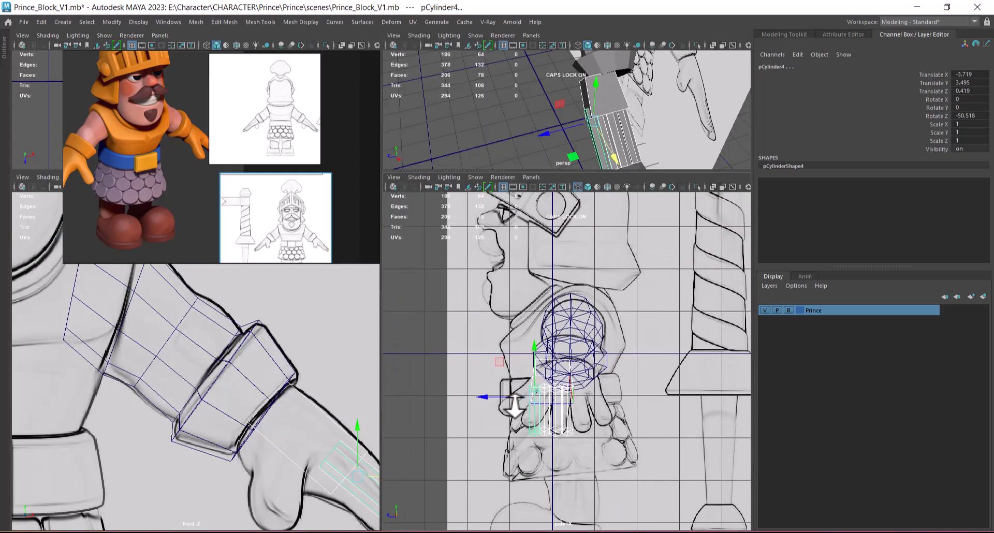
pyautogui.moveTo(491, 400); pyautogui.dragTo(504, 402)
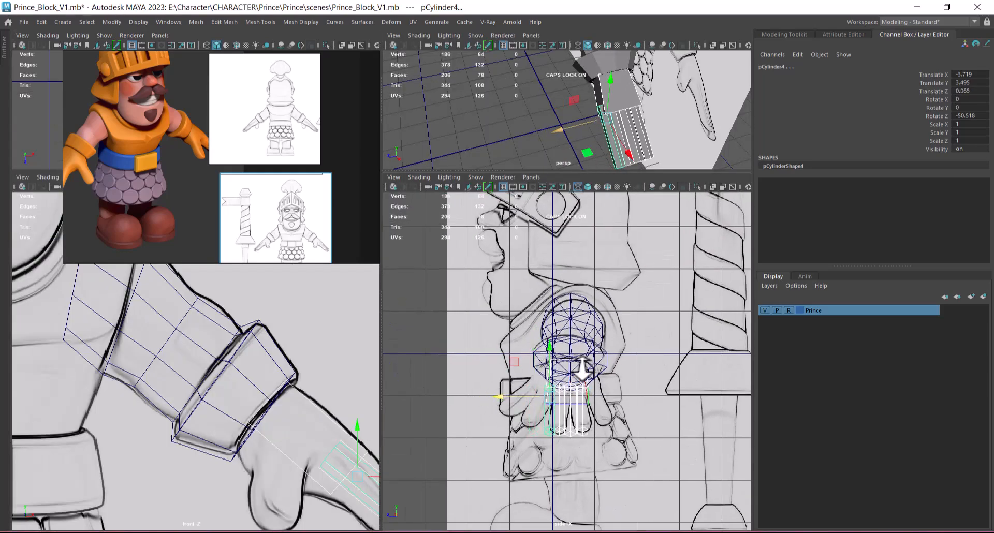
pyautogui.scroll(-3, 243, 433)
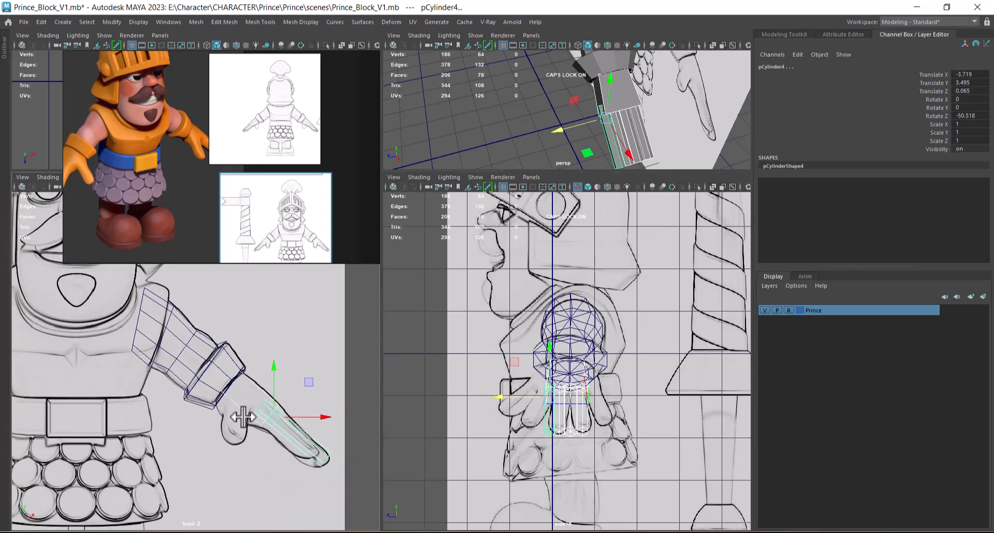
# Step: Shift the finger cylinders to Translate X -3.685, Y 3.443 and Z 0.002 so they line up with the glove drawing
pyautogui.keyDown('alt'); pyautogui.moveTo(582, 113); pyautogui.dragTo(611, 151); pyautogui.keyUp('alt')
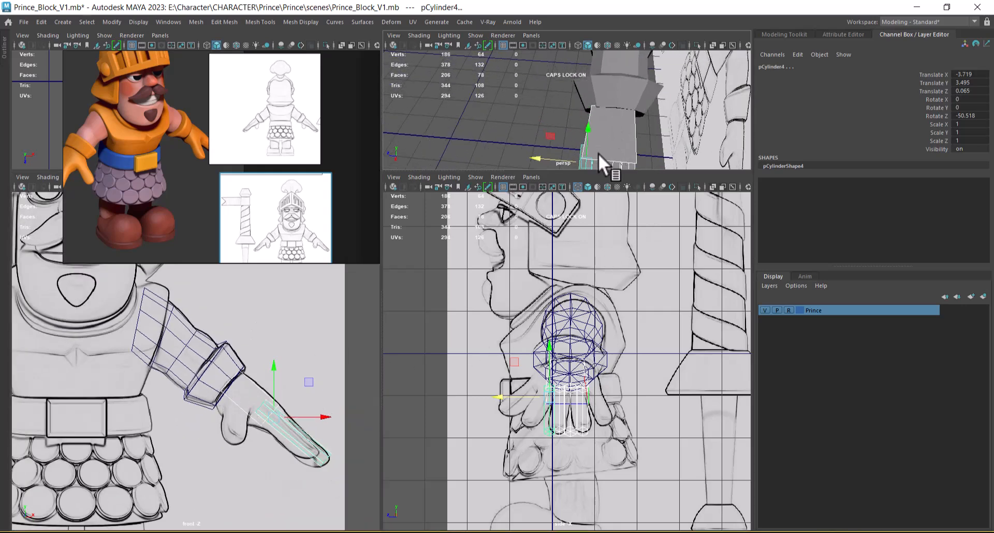
pyautogui.moveTo(536, 157); pyautogui.dragTo(768, 79)
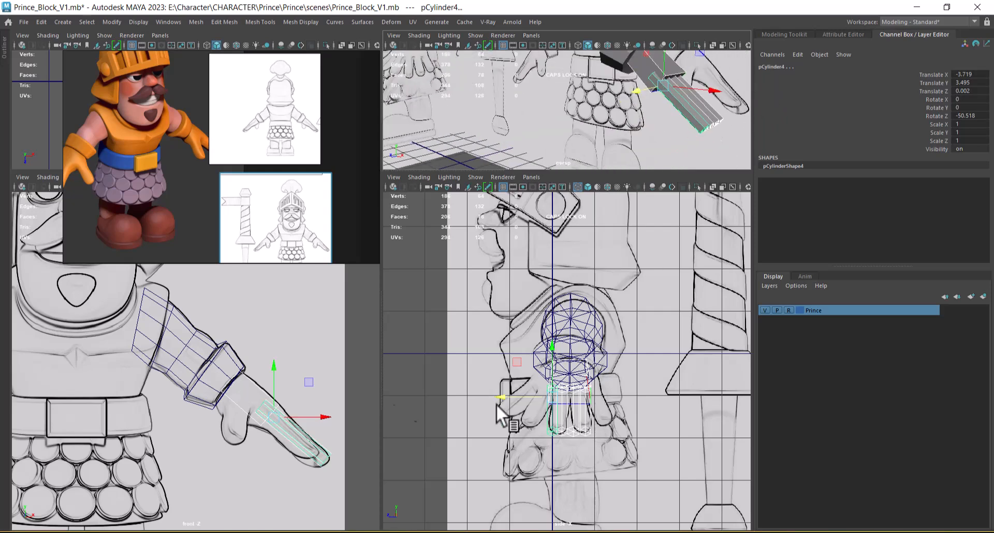
pyautogui.scroll(2, 306, 431)
pyautogui.moveTo(288, 424); pyautogui.dragTo(285, 430)
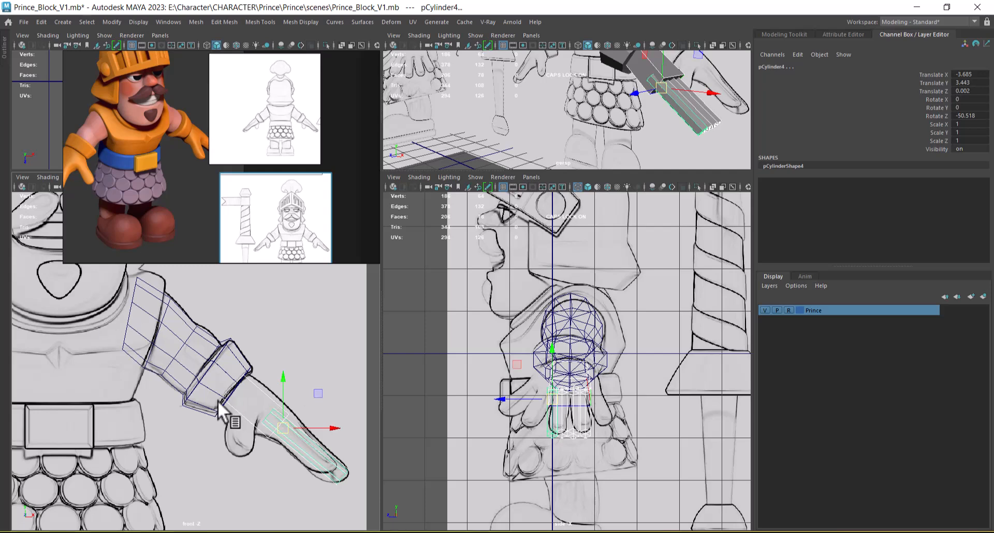
# Step: Inspect how the finger cylinders meet the palm block from several angles
pyautogui.keyDown('alt'); pyautogui.moveTo(668, 112); pyautogui.dragTo(629, 140); pyautogui.keyUp('alt')
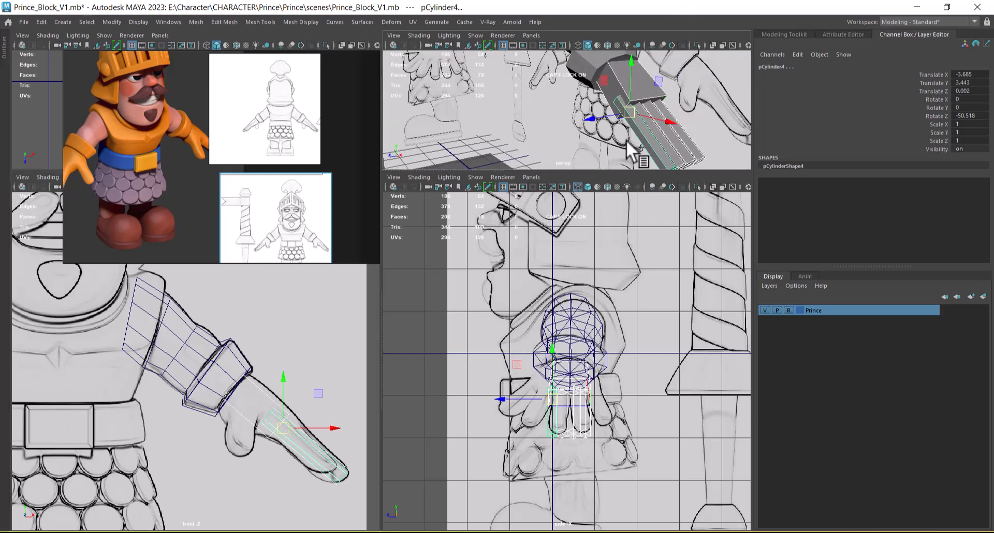
pyautogui.click(645, 93)
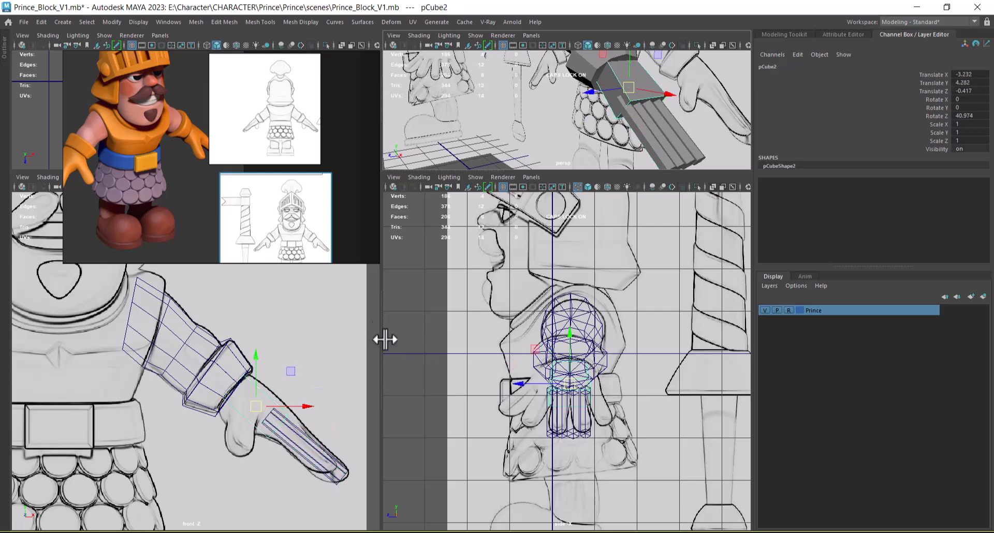
pyautogui.click(676, 129)
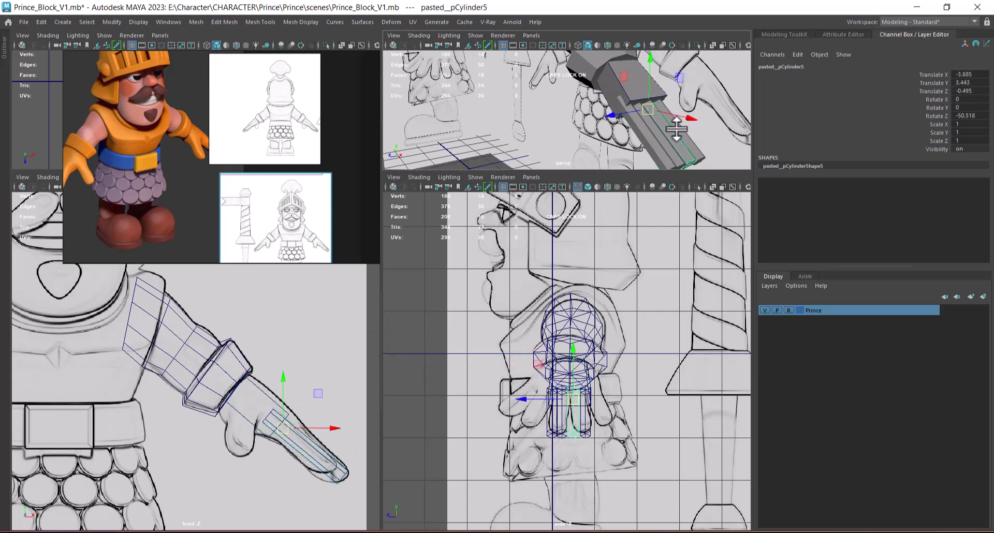
pyautogui.keyDown('alt'); pyautogui.moveTo(684, 145); pyautogui.dragTo(665, 90, button='middle'); pyautogui.keyUp('alt')
pyautogui.keyDown('alt'); pyautogui.moveTo(665, 89); pyautogui.dragTo(618, 111, button='right'); pyautogui.keyUp('alt')
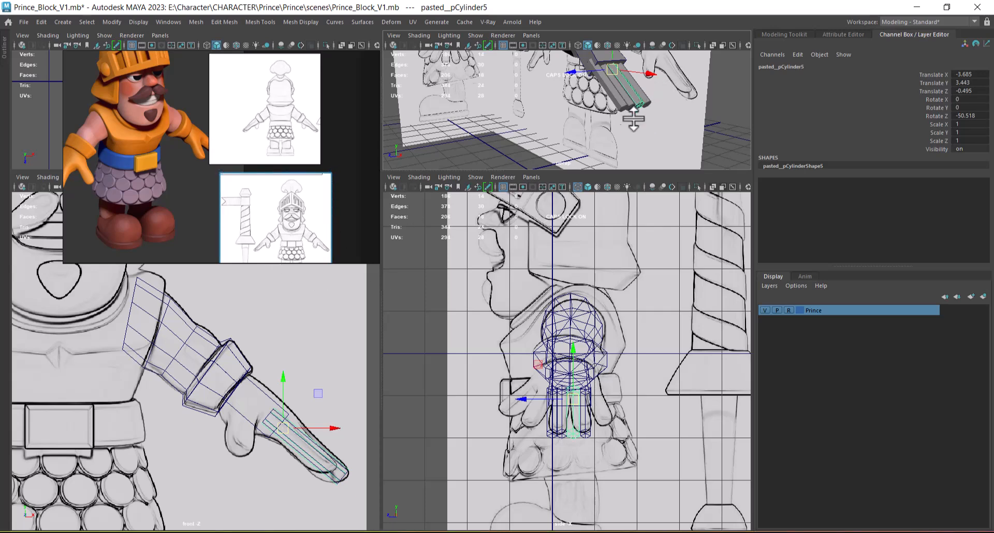
pyautogui.keyDown('alt'); pyautogui.moveTo(634, 107); pyautogui.dragTo(628, 152, button='right'); pyautogui.keyUp('alt')
pyautogui.click(614, 84)
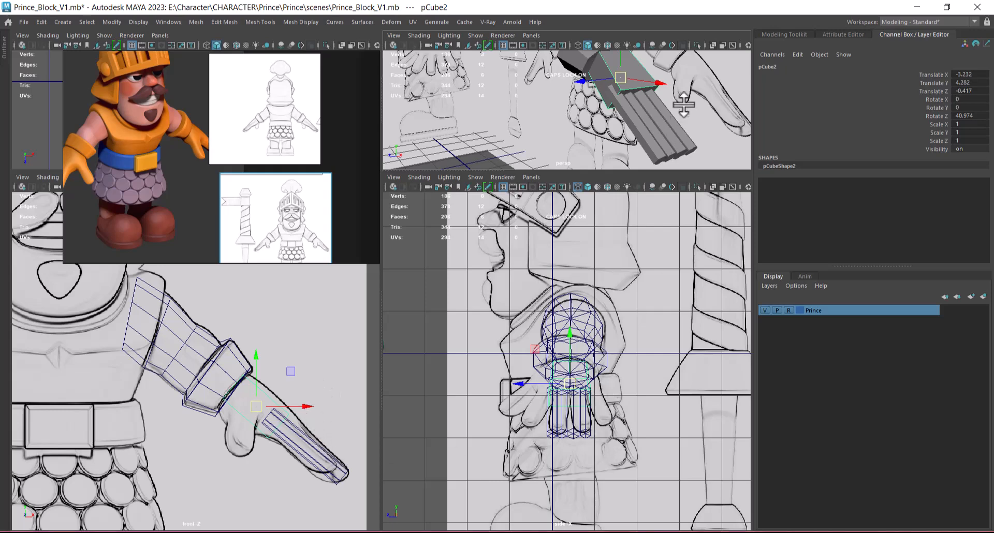
# Step: Clear the finger cylinders and the sleeve and cuff pieces from view, leaving only the palm block
pyautogui.keyDown('alt'); pyautogui.moveTo(701, 141); pyautogui.dragTo(660, 177); pyautogui.keyUp('alt')
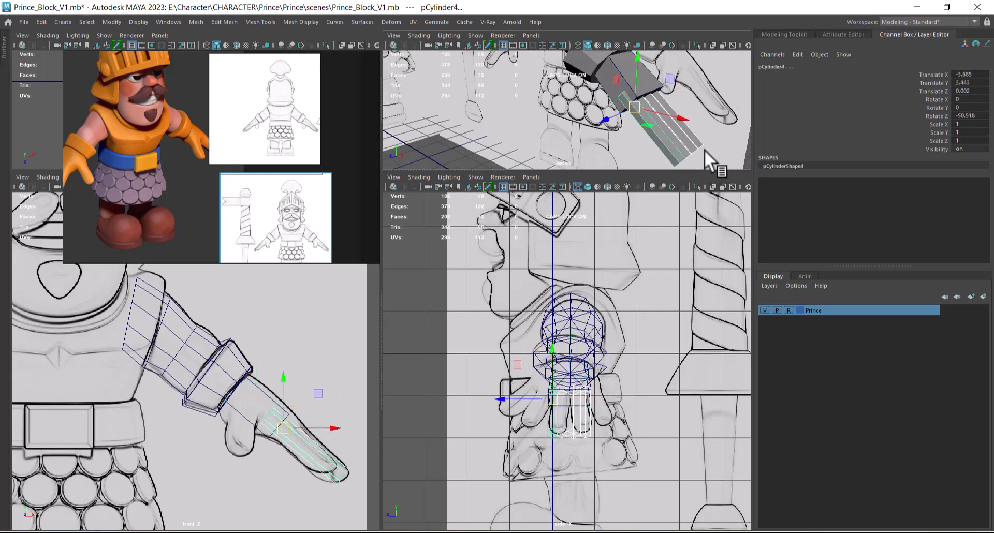
pyautogui.click(651, 97)
pyautogui.scroll(2, 603, 393)
pyautogui.scroll(2, 597, 364)
pyautogui.keyDown('alt'); pyautogui.moveTo(648, 136); pyautogui.dragTo(663, 120); pyautogui.keyUp('alt')
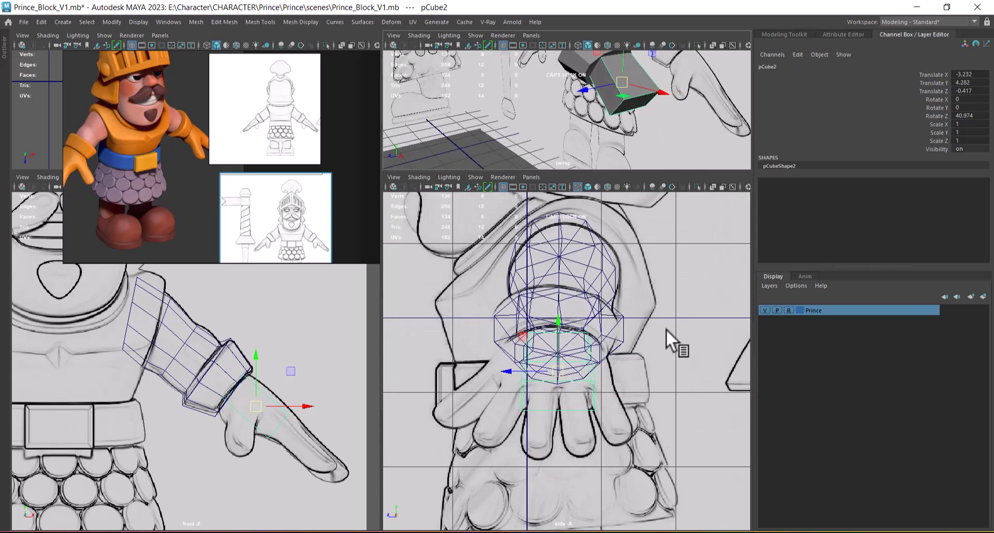
pyautogui.click(613, 308)
pyautogui.press('Delete')
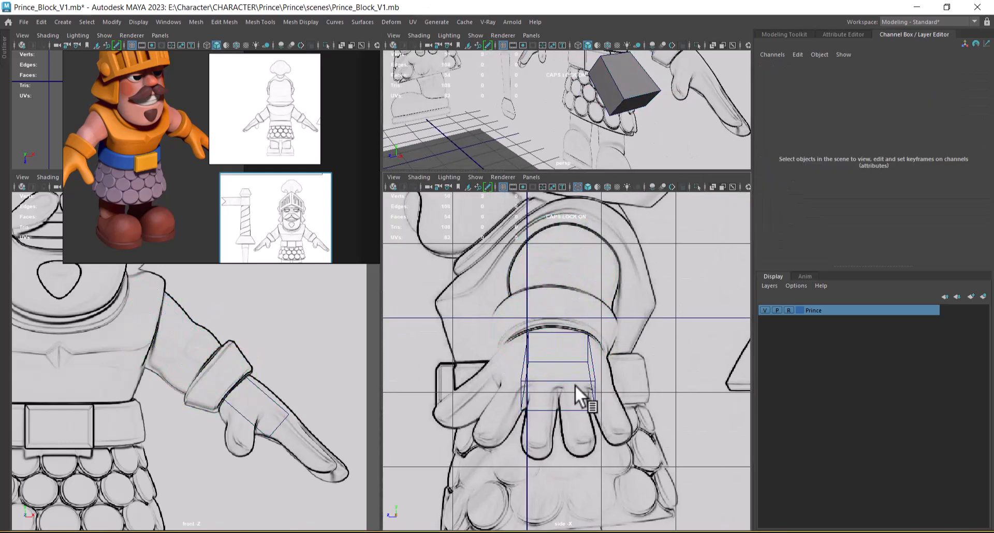
# Step: Scale the palm block's wrist-end and finger-end vertices wider, flaring it toward the fingers to match the side-view glove drawing
pyautogui.click(577, 391)
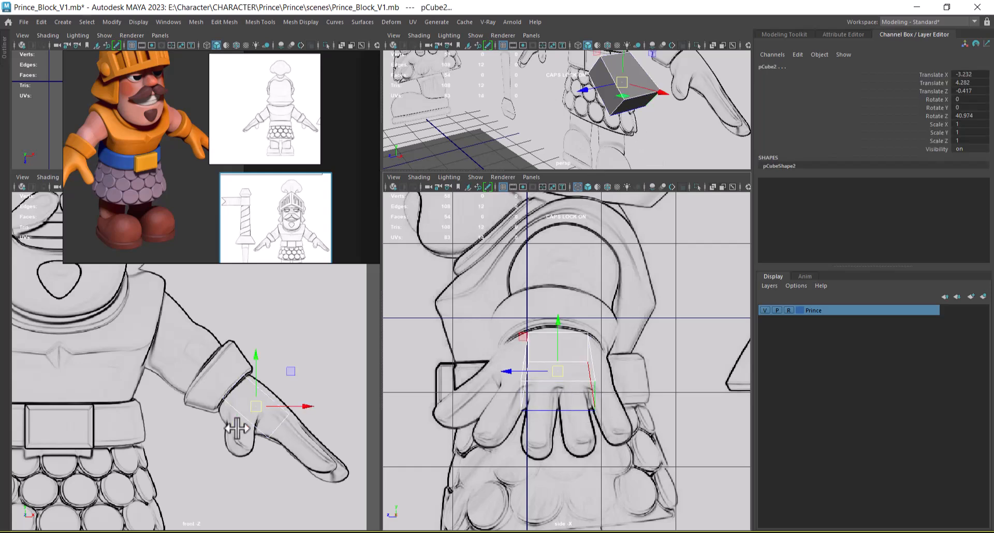
pyautogui.moveTo(232, 237); pyautogui.dragTo(131, 246, button='right')
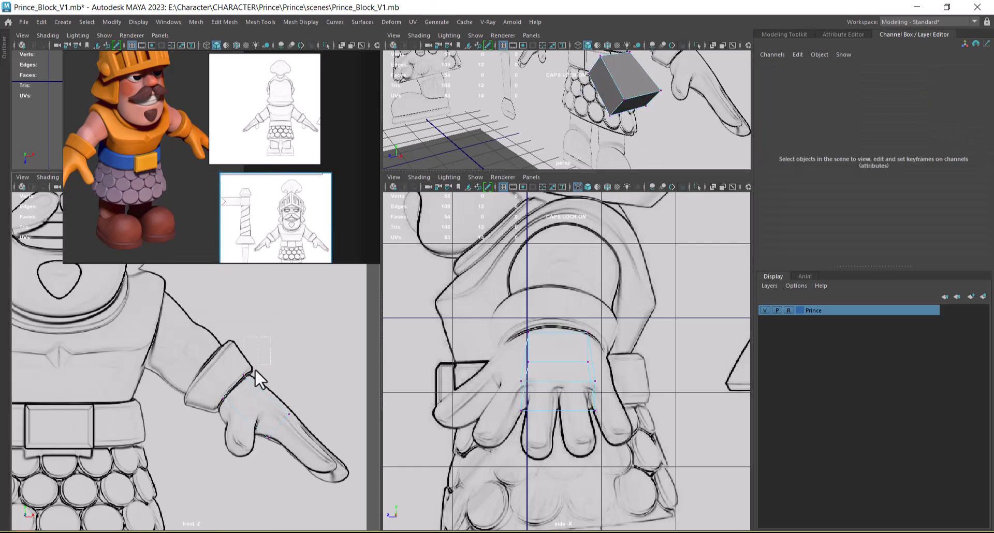
pyautogui.moveTo(265, 349); pyautogui.dragTo(209, 437)
pyautogui.scroll(2, 569, 392)
pyautogui.moveTo(506, 348); pyautogui.dragTo(617, 341)
pyautogui.moveTo(315, 398); pyautogui.dragTo(250, 482)
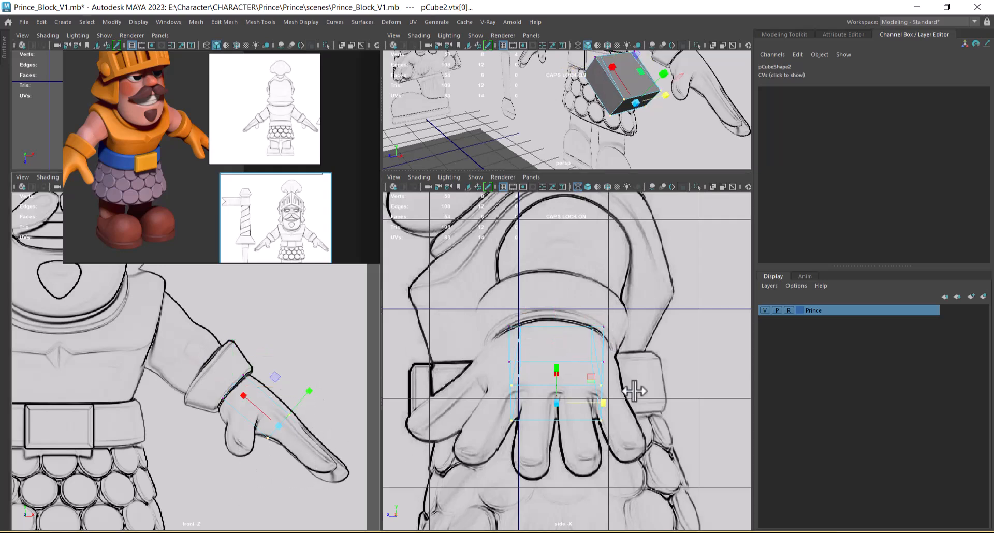
pyautogui.scroll(1, 616, 405)
pyautogui.moveTo(601, 407); pyautogui.dragTo(624, 401)
# Step: Delete the duplicate box inside the palm block, temporarily hiding the outer block to reach it and then restoring it
pyautogui.keyDown('alt'); pyautogui.moveTo(677, 106); pyautogui.dragTo(625, 111); pyautogui.keyUp('alt')
pyautogui.moveTo(625, 110); pyautogui.dragTo(701, 52, button='right')
pyautogui.press('space')
pyautogui.press('f')
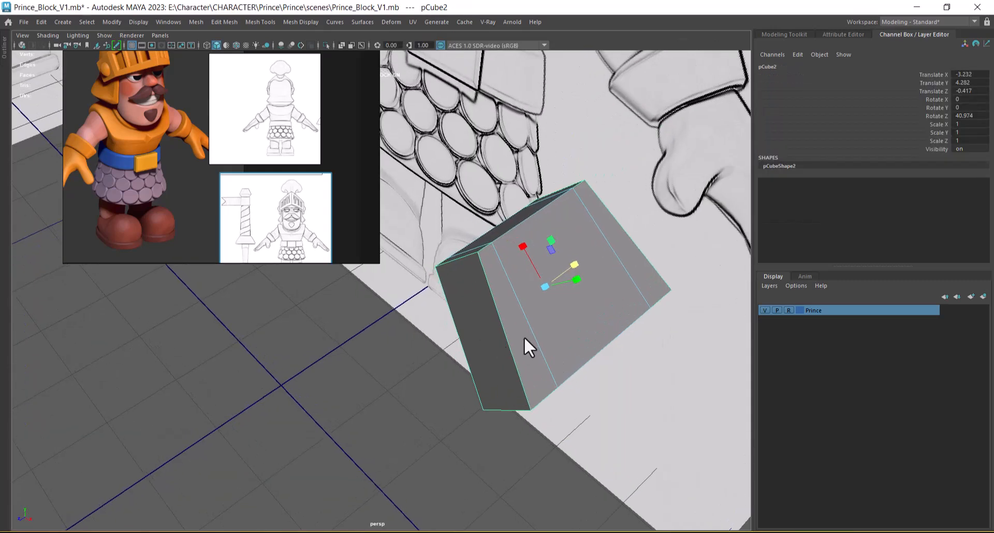
pyautogui.click(554, 342)
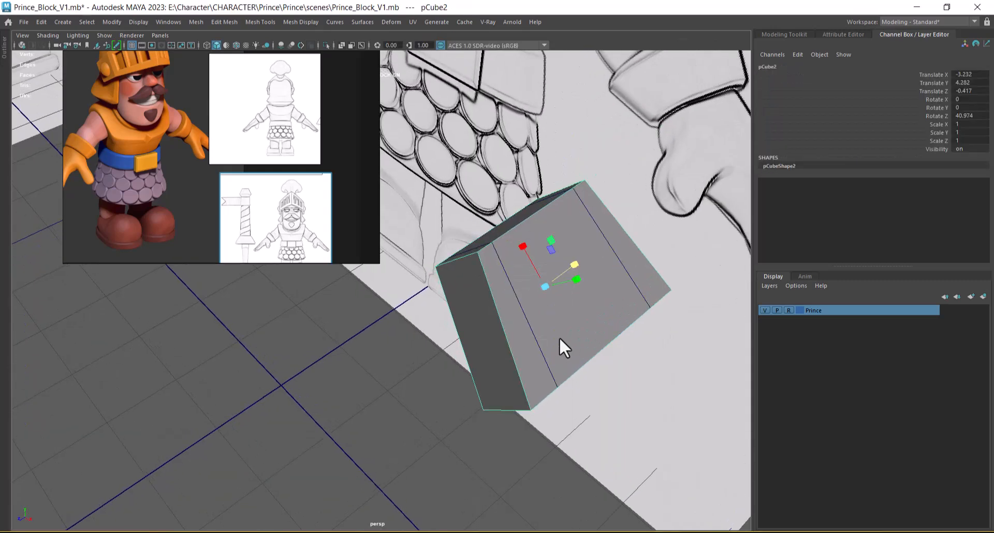
pyautogui.press('h')
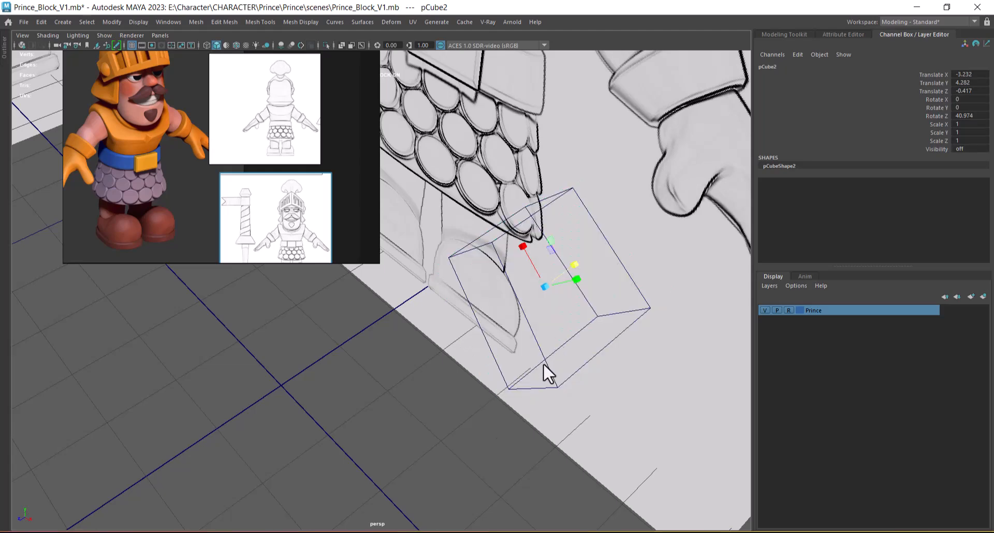
pyautogui.click(546, 359)
pyautogui.click(595, 346)
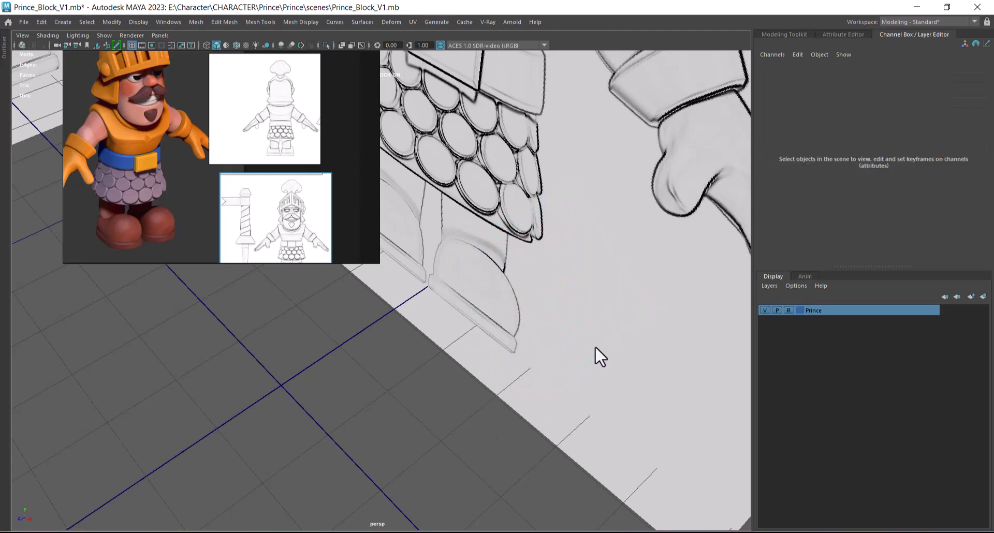
pyautogui.hotkey('ctrl', 'shift', 'h')
pyautogui.click(545, 341)
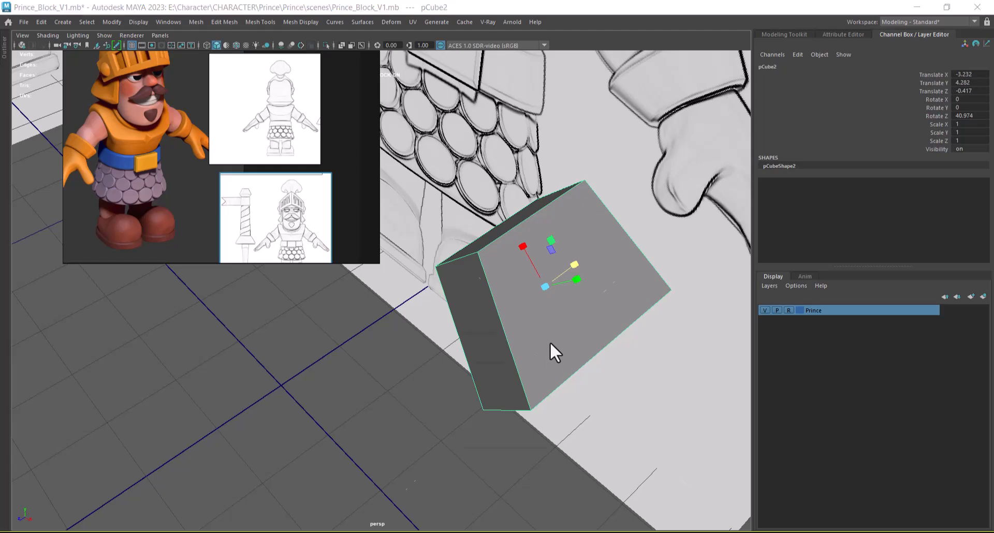
# Step: Split the palm block lengthwise with a middle edge loop and raise that loop slightly toward the back of the hand
pyautogui.press('space')
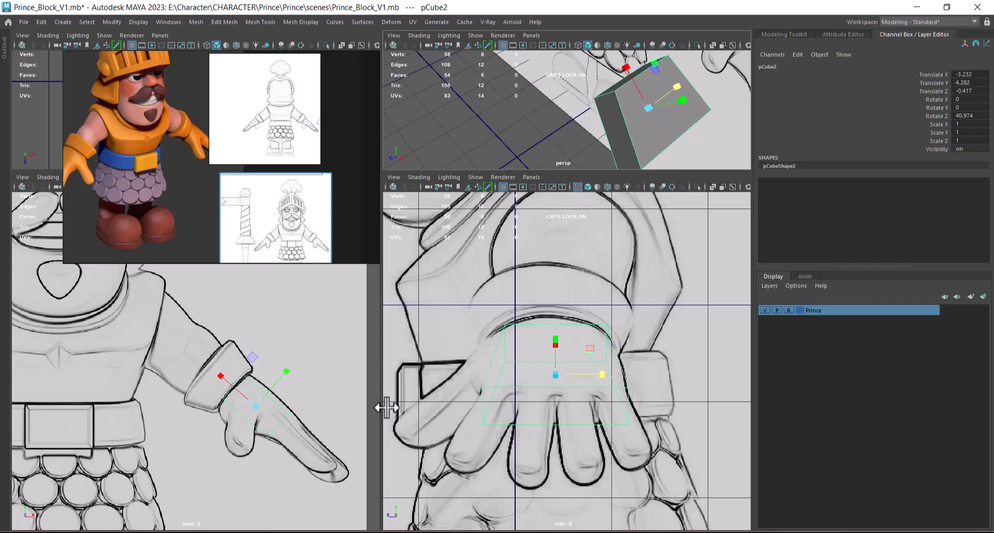
pyautogui.moveTo(656, 120); pyautogui.dragTo(646, 2, button='right')
pyautogui.click(674, 142)
pyautogui.keyDown('ctrl'); pyautogui.moveTo(682, 117); pyautogui.dragTo(673, 150, button='right'); pyautogui.keyUp('ctrl')
pyautogui.press('w')
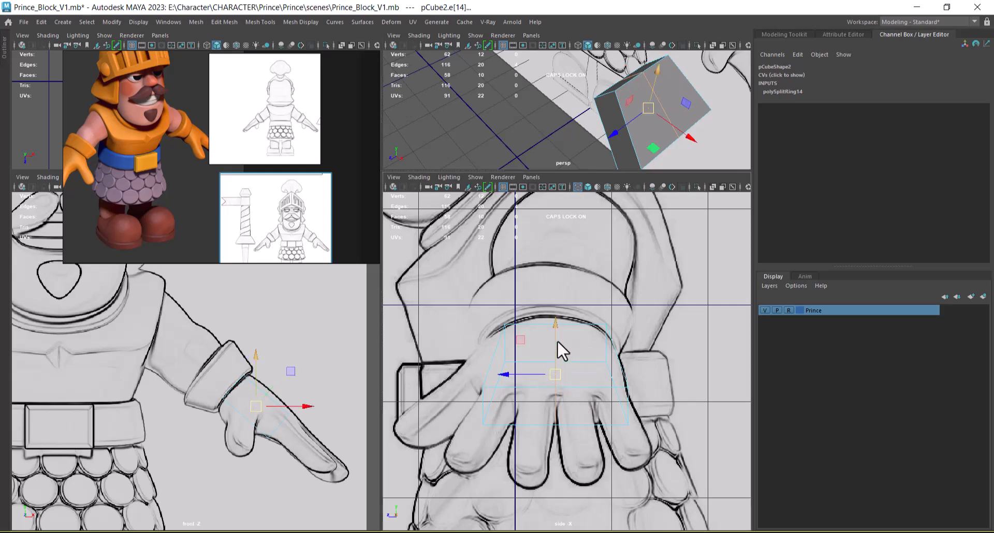
pyautogui.keyDown('alt'); pyautogui.moveTo(657, 122); pyautogui.dragTo(620, 145); pyautogui.keyUp('alt')
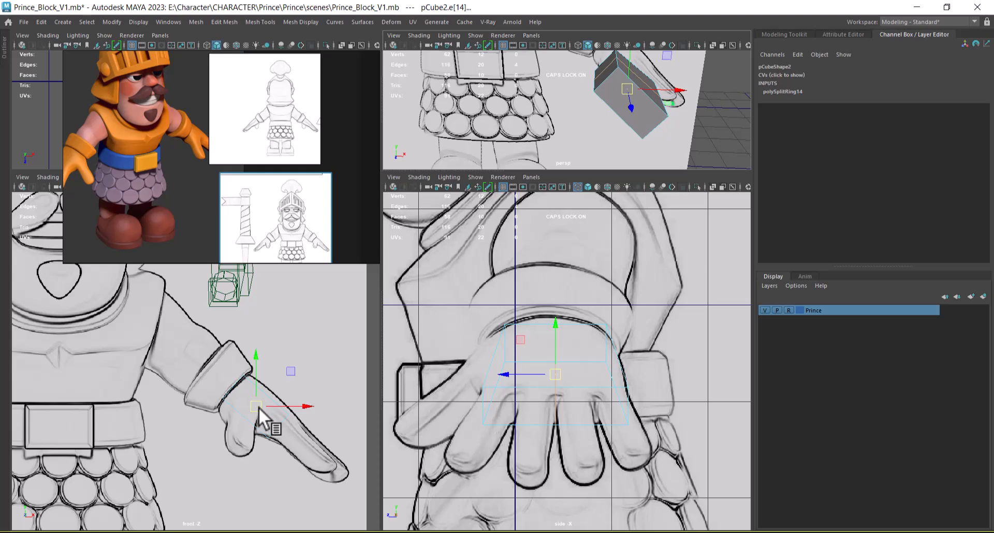
pyautogui.moveTo(259, 407); pyautogui.dragTo(263, 405)
# Step: Move the palm block's thumb-side face down and outward to fit the glove outline, and hide the camera shapes in the side view
pyautogui.keyDown('alt'); pyautogui.moveTo(643, 105); pyautogui.dragTo(616, 123); pyautogui.keyUp('alt')
pyautogui.moveTo(623, 148)
pyautogui.mouseDown(button='right')
pyautogui.moveTo(643, 129)
pyautogui.moveTo(626, 153)
pyautogui.mouseUp(button='right')
pyautogui.click(624, 145)
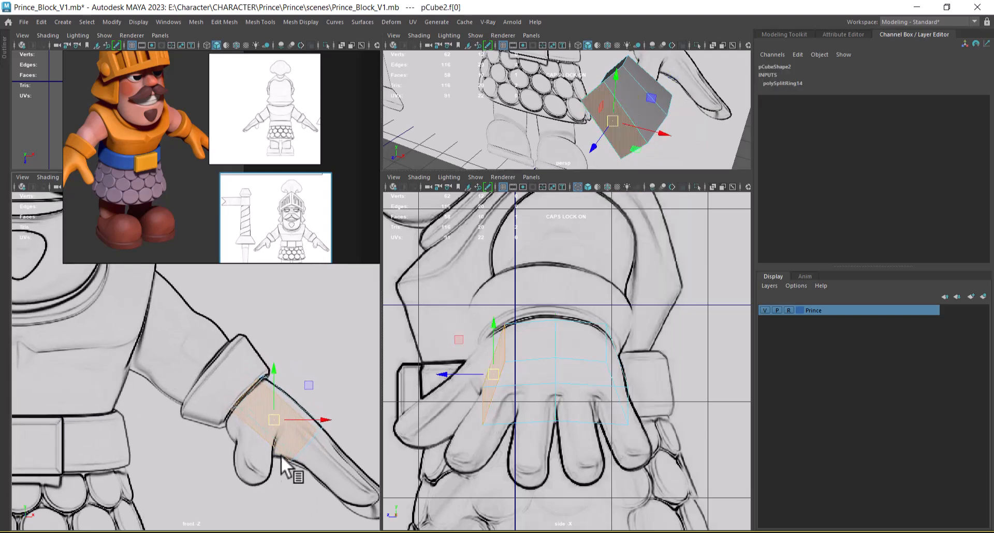
pyautogui.moveTo(272, 421); pyautogui.dragTo(263, 436)
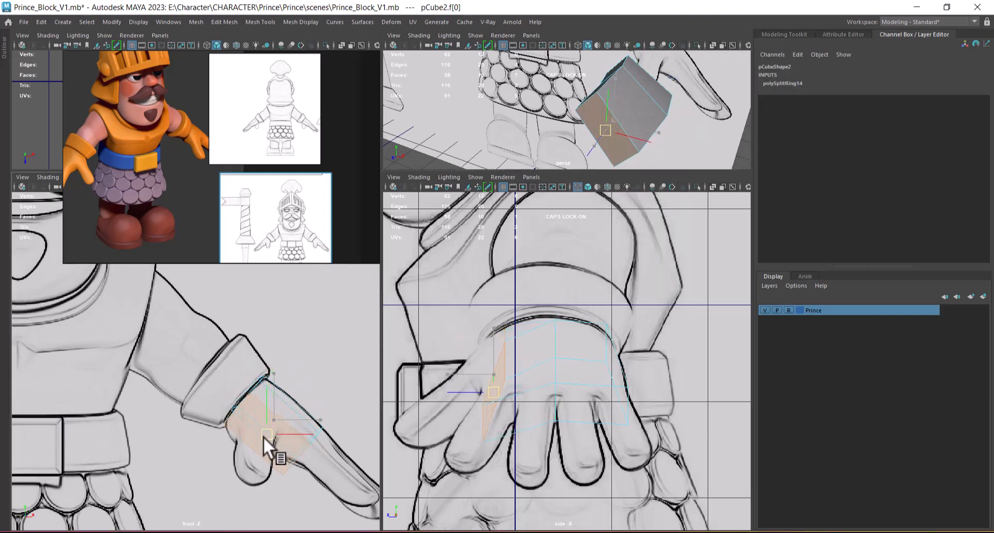
pyautogui.keyDown('alt'); pyautogui.moveTo(601, 127); pyautogui.dragTo(588, 83); pyautogui.keyUp('alt')
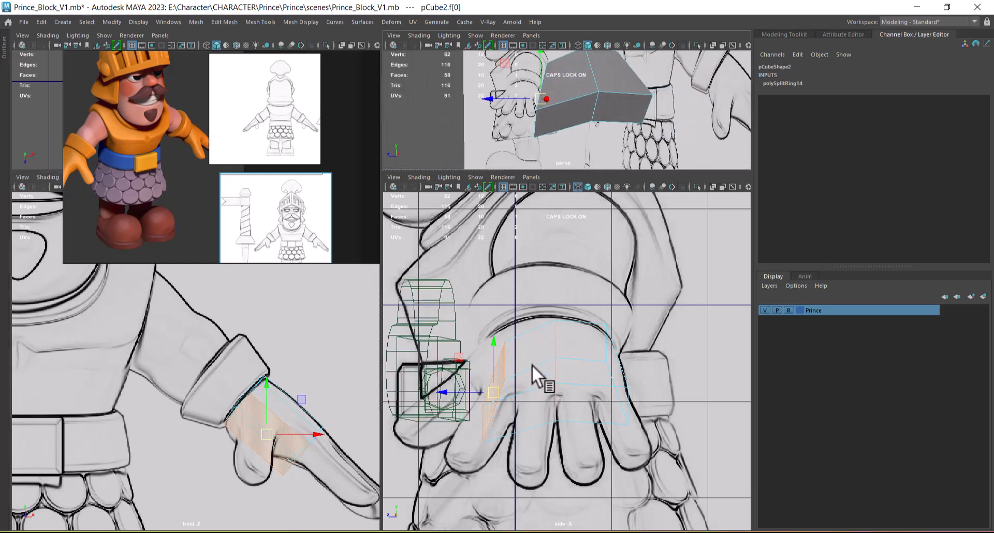
pyautogui.moveTo(491, 398); pyautogui.dragTo(481, 389)
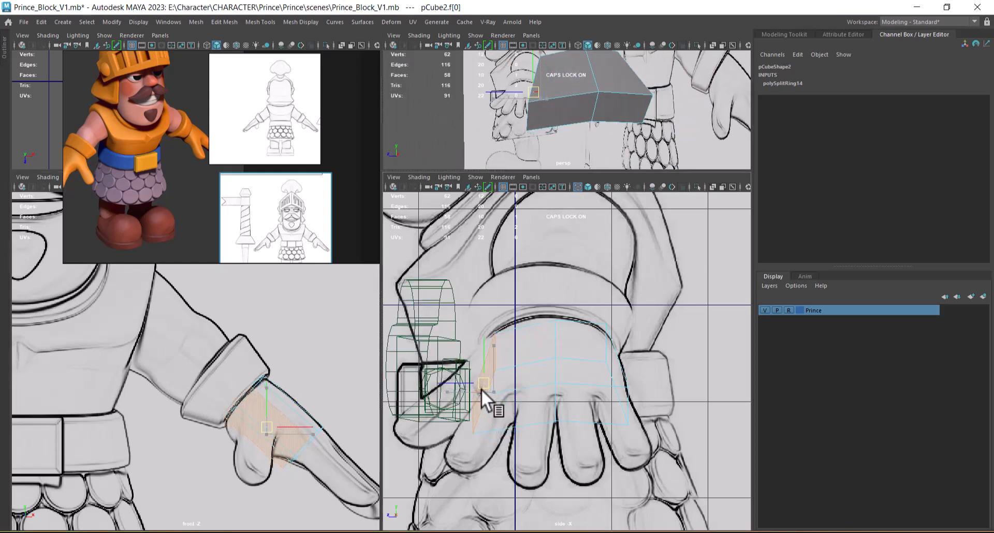
pyautogui.click(472, 177)
pyautogui.click(507, 249)
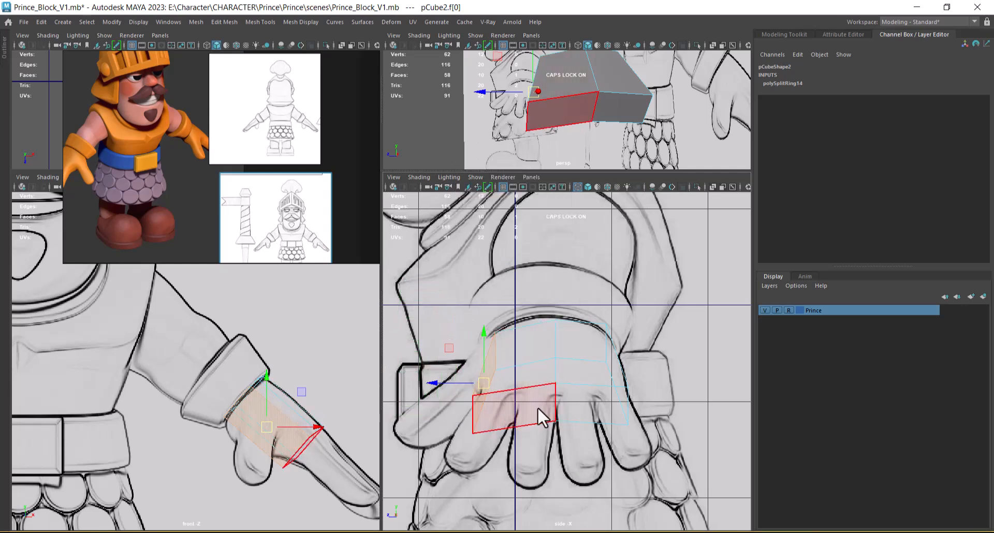
# Step: Smooth the whole palm block with one division
pyautogui.keyDown('alt'); pyautogui.moveTo(597, 84); pyautogui.dragTo(566, 137); pyautogui.keyUp('alt')
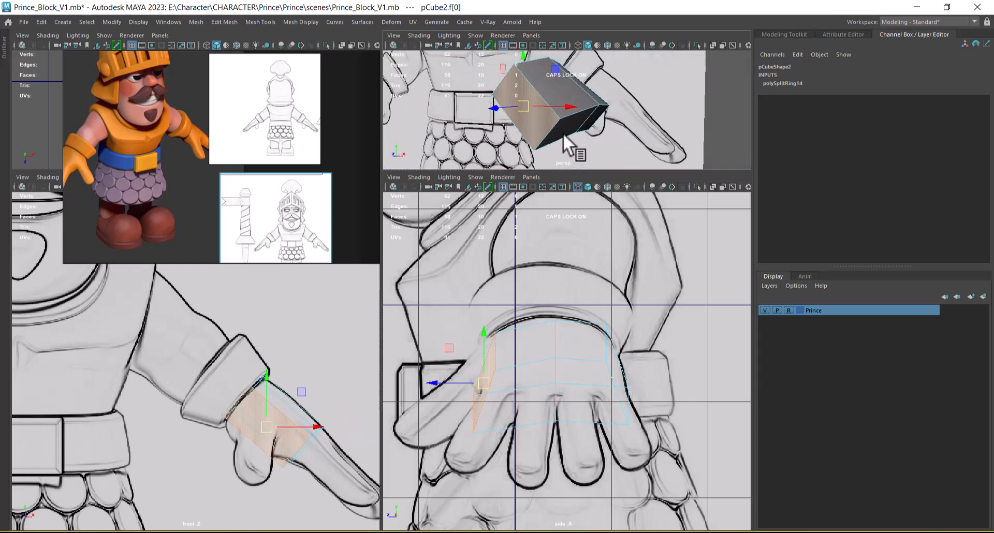
pyautogui.moveTo(570, 121); pyautogui.dragTo(642, 114, button='right')
pyautogui.keyDown('shift'); pyautogui.rightClick(595, 95); pyautogui.keyUp('shift')
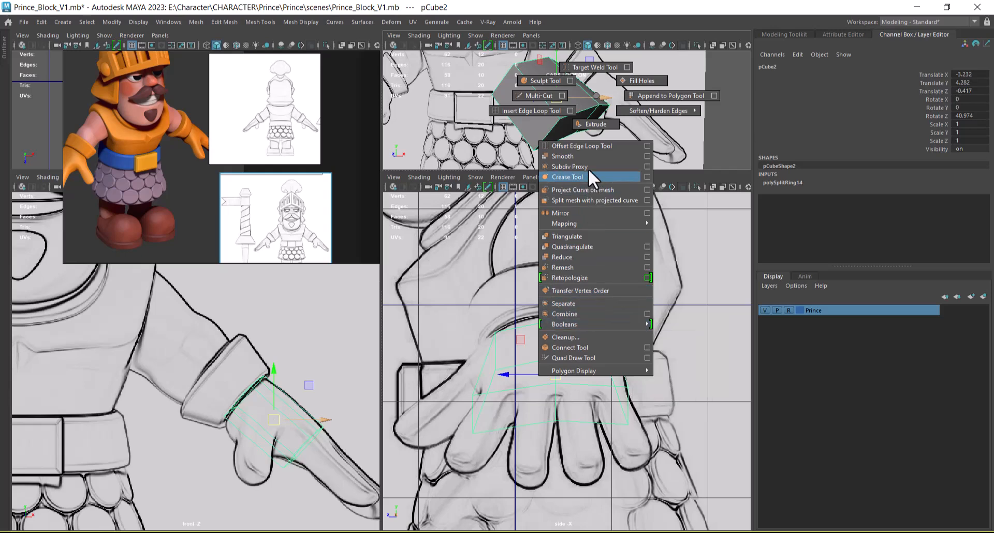
pyautogui.click(587, 156)
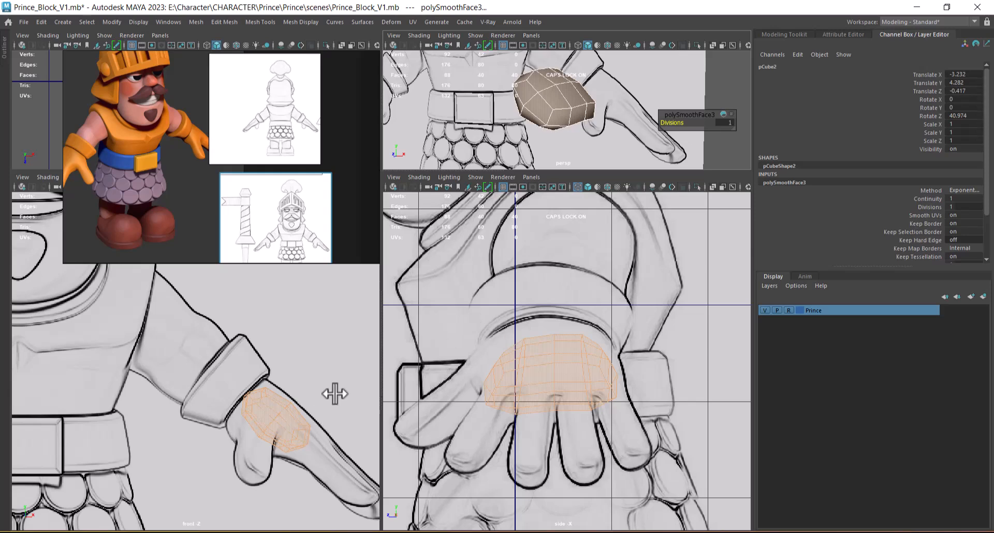
pyautogui.click(563, 105)
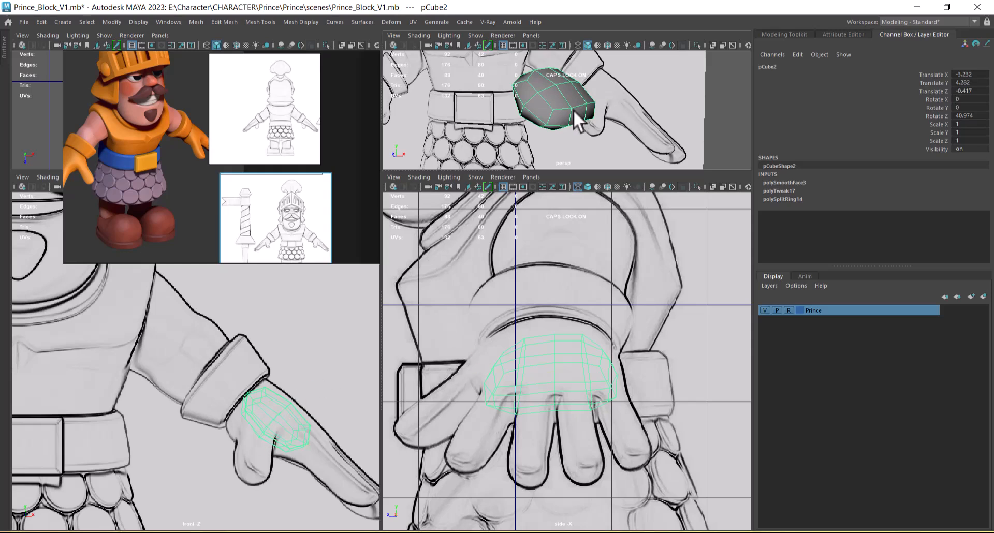
# Step: Select the smoothed palm's wrist-end vertices and move them up toward the cuff opening in the front view
pyautogui.scroll(3, 291, 434)
pyautogui.keyDown('alt'); pyautogui.moveTo(290, 434); pyautogui.dragTo(259, 372, button='middle'); pyautogui.keyUp('alt')
pyautogui.moveTo(261, 373); pyautogui.dragTo(203, 334, button='right')
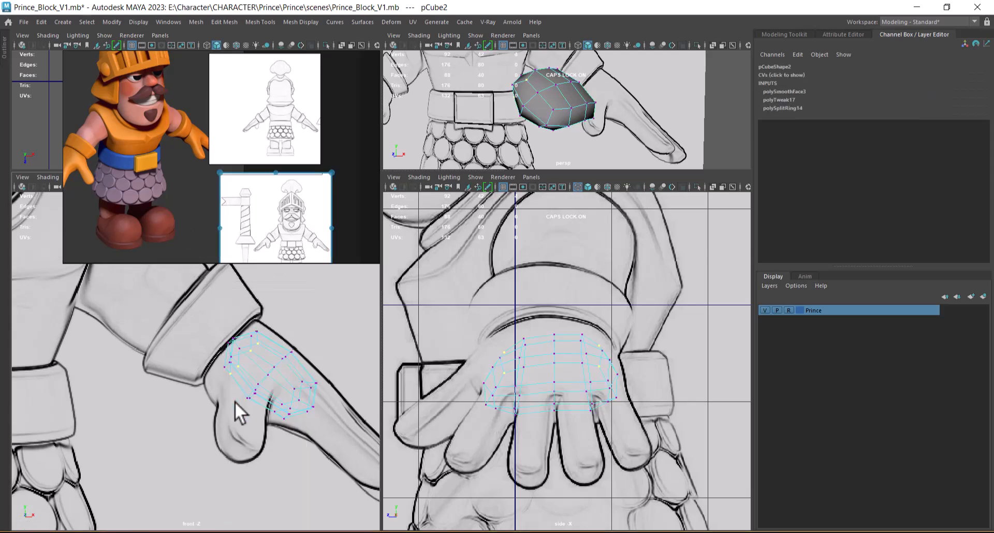
pyautogui.keyDown('alt'); pyautogui.moveTo(560, 125); pyautogui.dragTo(592, 129); pyautogui.keyUp('alt')
pyautogui.keyDown('alt'); pyautogui.moveTo(568, 93); pyautogui.dragTo(563, 155); pyautogui.keyUp('alt')
pyautogui.moveTo(280, 321); pyautogui.dragTo(190, 380)
pyautogui.keyDown('ctrl'); pyautogui.moveTo(283, 368); pyautogui.dragTo(241, 397); pyautogui.keyUp('ctrl')
pyautogui.keyDown('alt'); pyautogui.moveTo(254, 400); pyautogui.dragTo(315, 415, button='right'); pyautogui.keyUp('alt')
pyautogui.press('w')
pyautogui.moveTo(262, 353); pyautogui.dragTo(253, 348)
# Step: Scale the wrist-end vertices wider along the cuff edge and flatten them in the arm's direction
pyautogui.press('r')
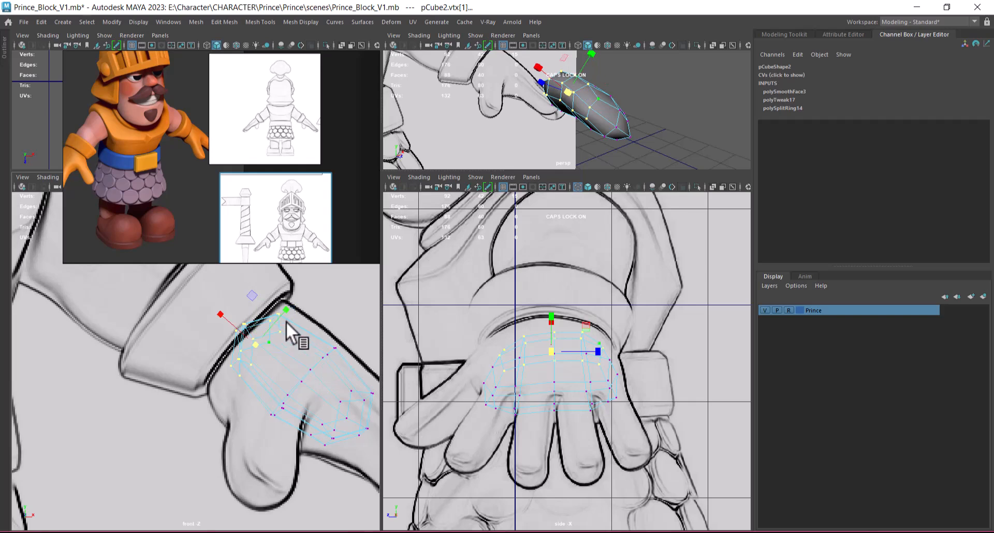
pyautogui.moveTo(285, 306); pyautogui.dragTo(292, 284)
pyautogui.moveTo(220, 314); pyautogui.dragTo(254, 345)
pyautogui.press('w')
# Step: Select the palm's finger-end vertices and move them along the hand toward the fingers in the front view
pyautogui.keyDown('alt'); pyautogui.moveTo(632, 113); pyautogui.dragTo(518, 155); pyautogui.keyUp('alt')
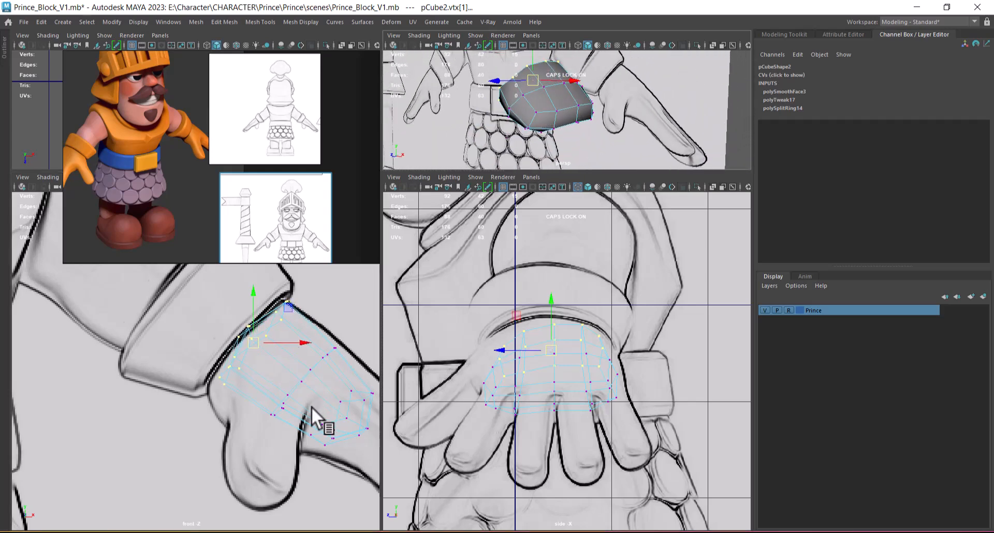
pyautogui.keyDown('alt'); pyautogui.moveTo(320, 423); pyautogui.dragTo(257, 372, button='middle'); pyautogui.keyUp('alt')
pyautogui.moveTo(254, 440); pyautogui.dragTo(245, 442)
pyautogui.keyDown('alt'); pyautogui.moveTo(664, 123); pyautogui.dragTo(694, 89); pyautogui.keyUp('alt')
pyautogui.moveTo(296, 366); pyautogui.dragTo(326, 417, button='middle')
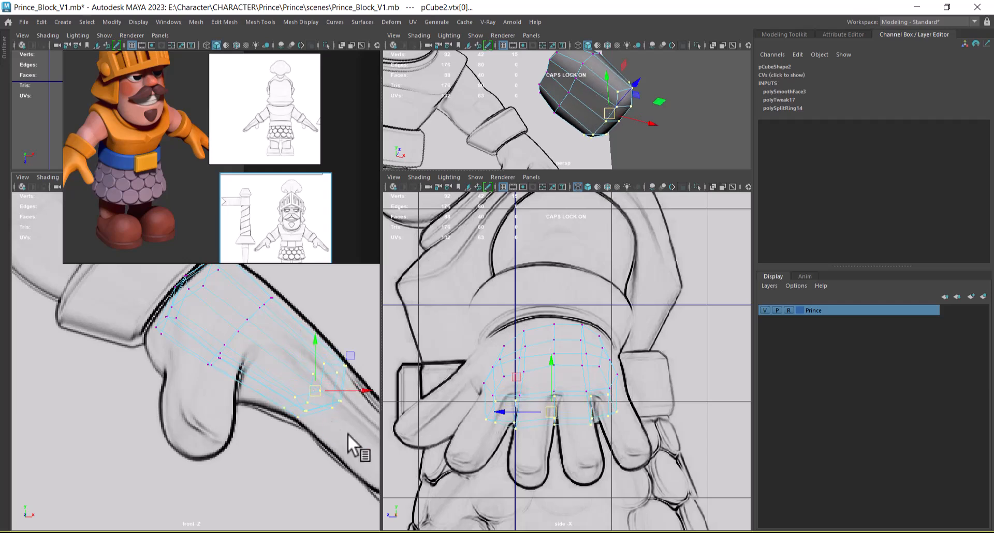
# Step: Scale the palm's finger-end vertices slightly thicker across the hand in the front view
pyautogui.keyDown('alt'); pyautogui.moveTo(657, 117); pyautogui.dragTo(554, 216); pyautogui.keyUp('alt')
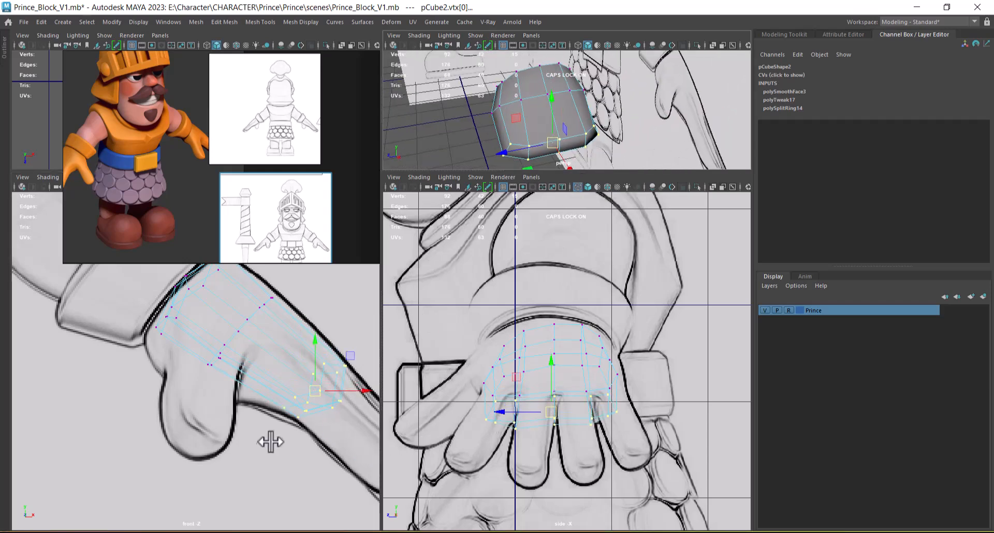
pyautogui.press('r')
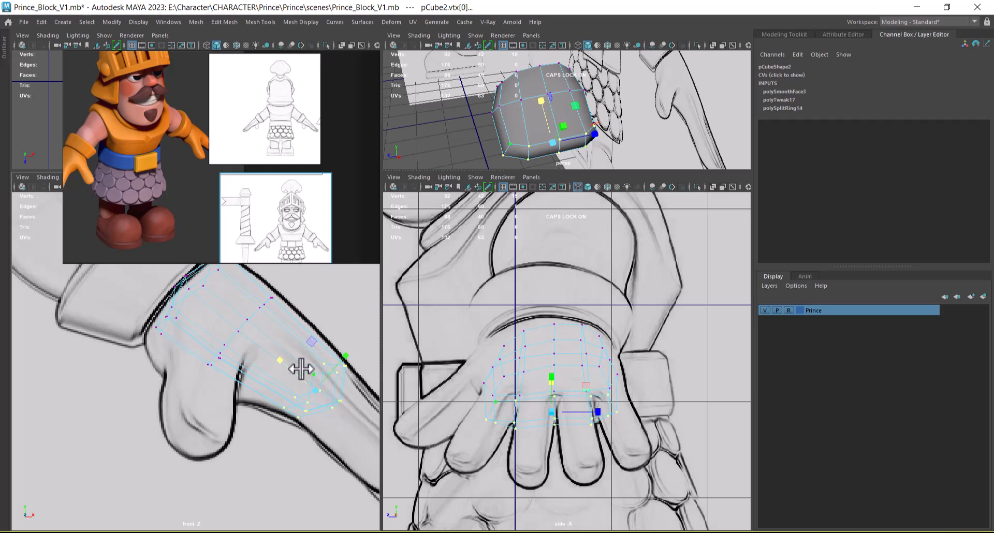
pyautogui.moveTo(345, 356); pyautogui.dragTo(346, 354)
pyautogui.keyDown('alt'); pyautogui.moveTo(240, 380); pyautogui.dragTo(255, 358); pyautogui.keyUp('alt')
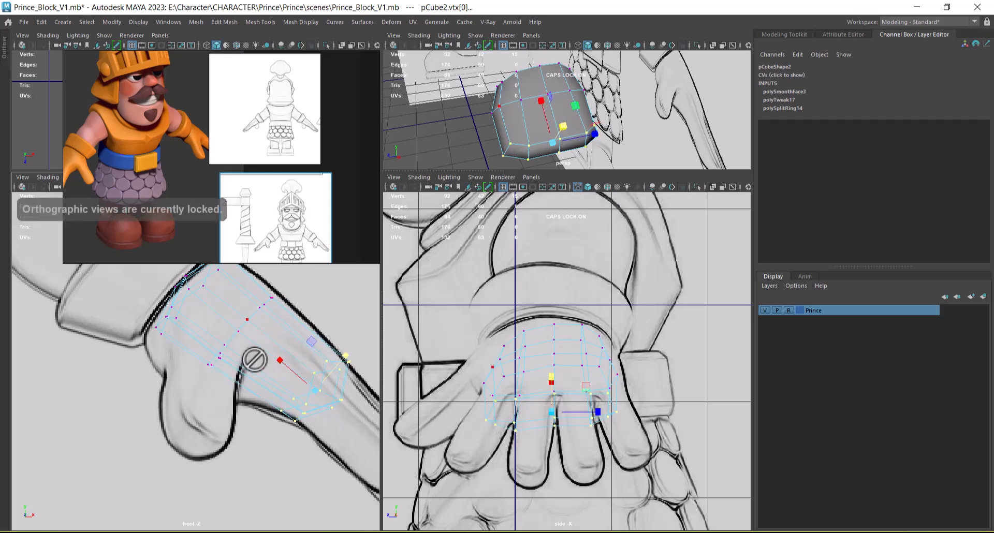
pyautogui.keyDown('alt'); pyautogui.moveTo(255, 358); pyautogui.dragTo(263, 392, button='middle'); pyautogui.keyUp('alt')
# Step: Examine the palm block from several sides, checking its vertex rows and outline against the front and side drawings
pyautogui.moveTo(324, 278); pyautogui.dragTo(146, 438)
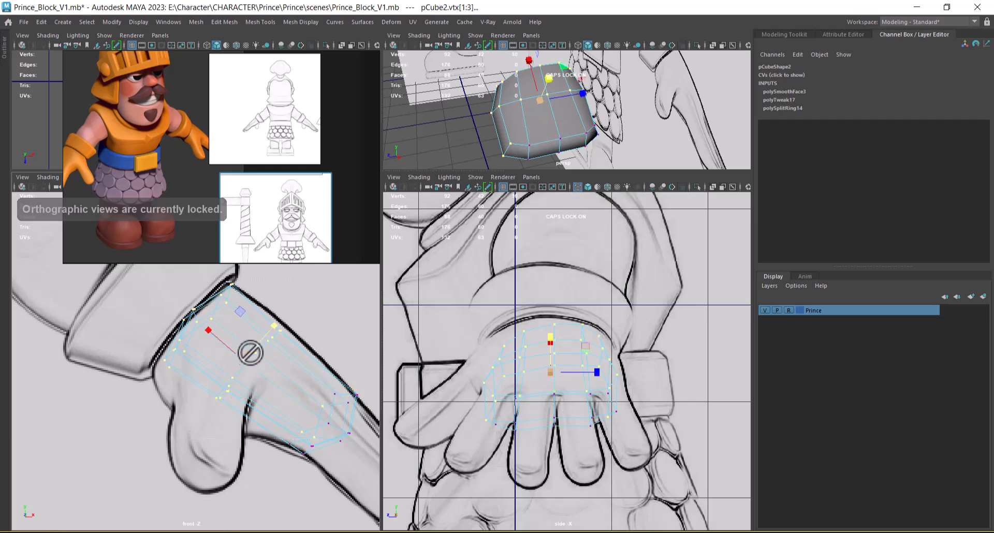
pyautogui.keyDown('alt'); pyautogui.moveTo(579, 148); pyautogui.dragTo(697, 66); pyautogui.keyUp('alt')
pyautogui.moveTo(613, 83); pyautogui.dragTo(687, 74, button='right')
pyautogui.click(688, 73)
pyautogui.click(587, 83)
pyautogui.keyDown('alt'); pyautogui.moveTo(583, 96); pyautogui.dragTo(480, 126); pyautogui.keyUp('alt')
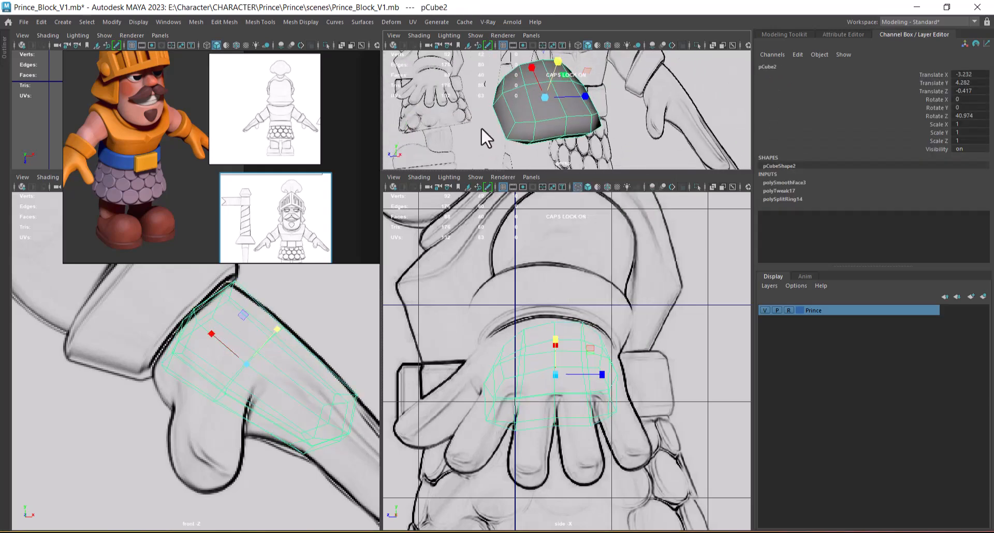
pyautogui.keyDown('alt'); pyautogui.moveTo(316, 412); pyautogui.dragTo(283, 382, button='middle'); pyautogui.keyUp('alt')
pyautogui.moveTo(279, 239); pyautogui.dragTo(191, 236, button='right')
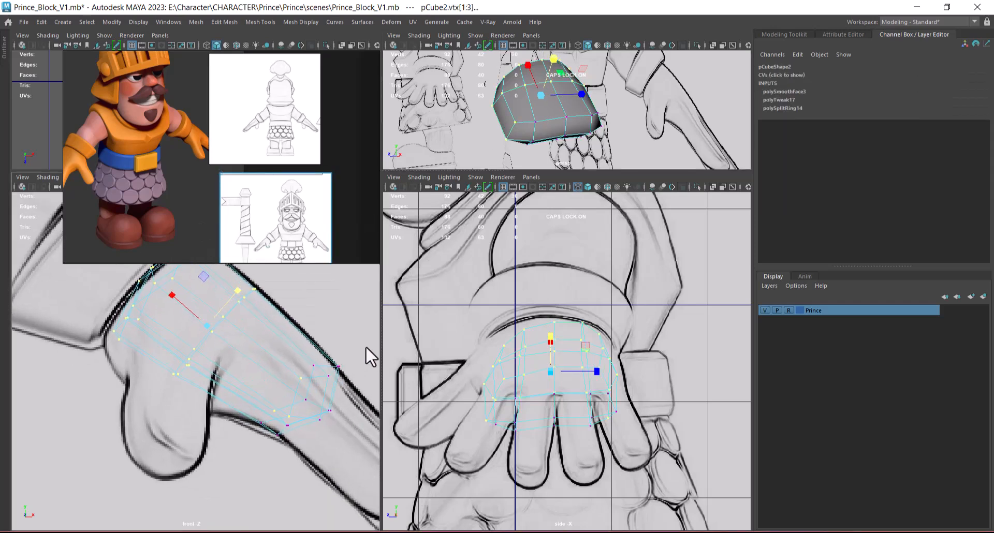
pyautogui.click(324, 371)
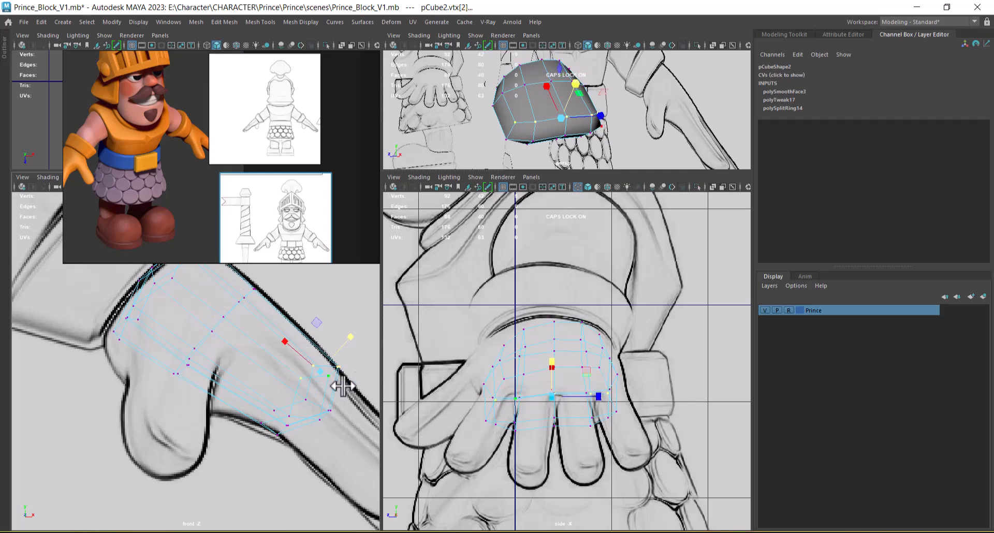
pyautogui.keyDown('alt'); pyautogui.moveTo(616, 165); pyautogui.dragTo(601, 146); pyautogui.keyUp('alt')
pyautogui.press('space')
pyautogui.keyDown('alt'); pyautogui.moveTo(530, 289); pyautogui.dragTo(575, 257); pyautogui.keyUp('alt')
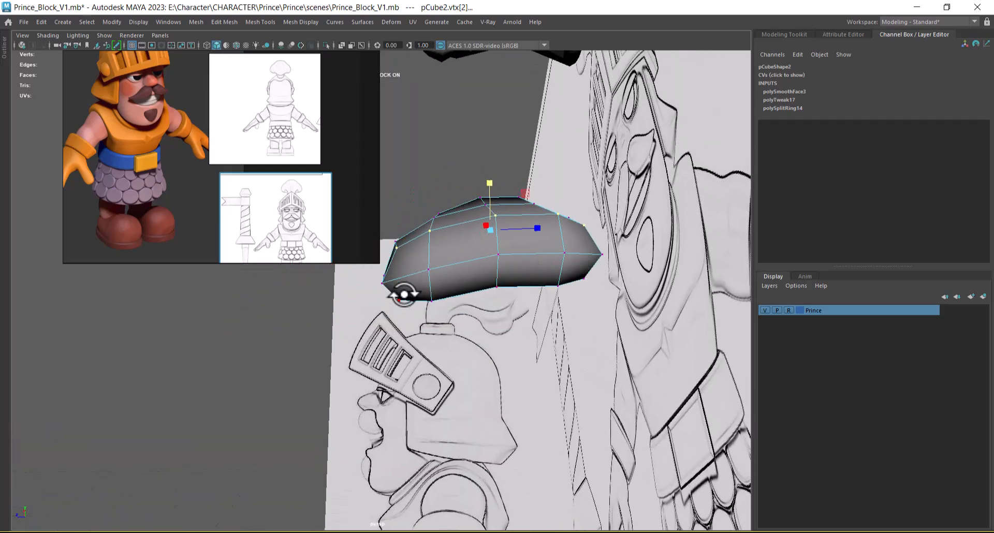
pyautogui.keyDown('alt'); pyautogui.moveTo(473, 270); pyautogui.dragTo(522, 349); pyautogui.keyUp('alt')
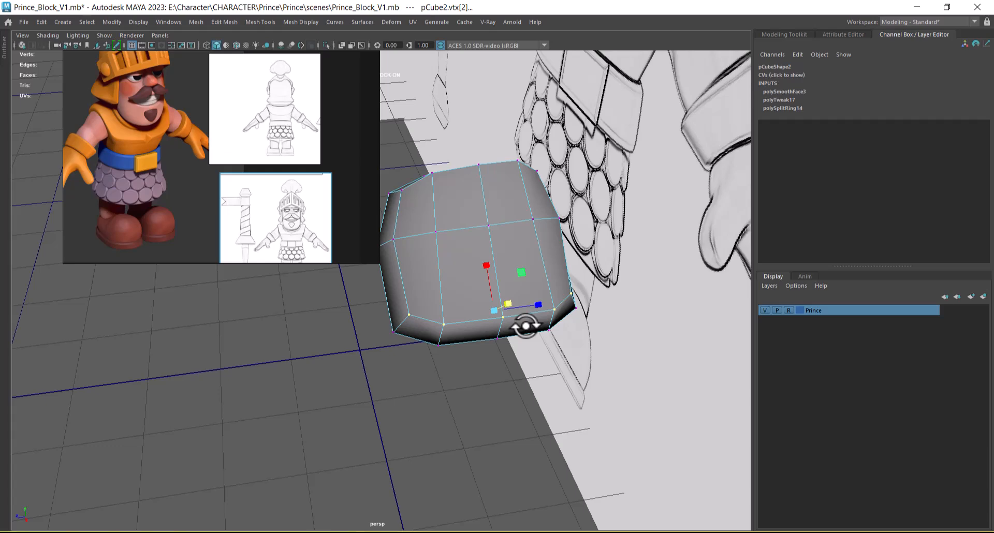
pyautogui.keyDown('alt'); pyautogui.moveTo(526, 335); pyautogui.dragTo(486, 264); pyautogui.keyUp('alt')
pyautogui.press('F8')
pyautogui.keyDown('alt'); pyautogui.moveTo(579, 151); pyautogui.dragTo(502, 399); pyautogui.keyUp('alt')
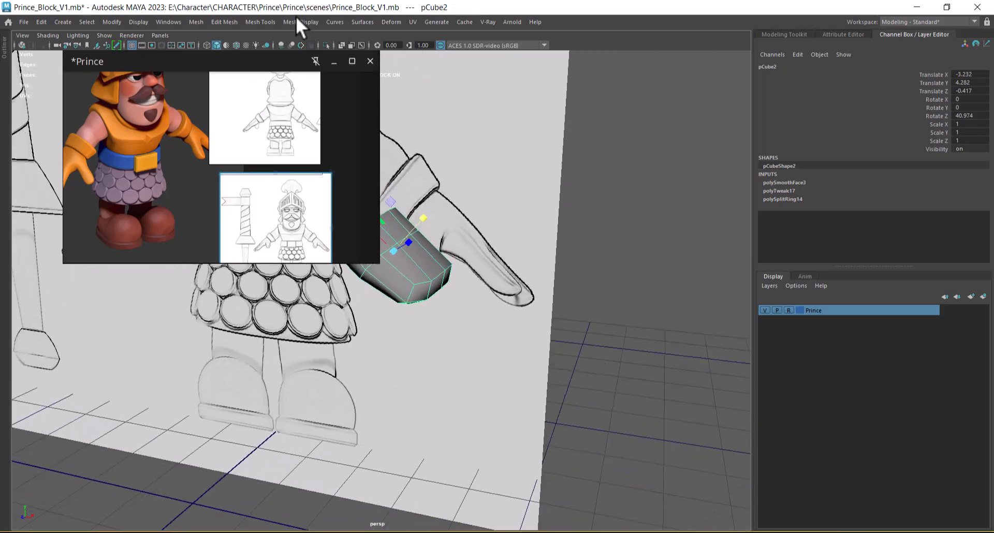
# Step: Minimize the Prince reference board and unhide all objects in the scene
pyautogui.click(335, 62)
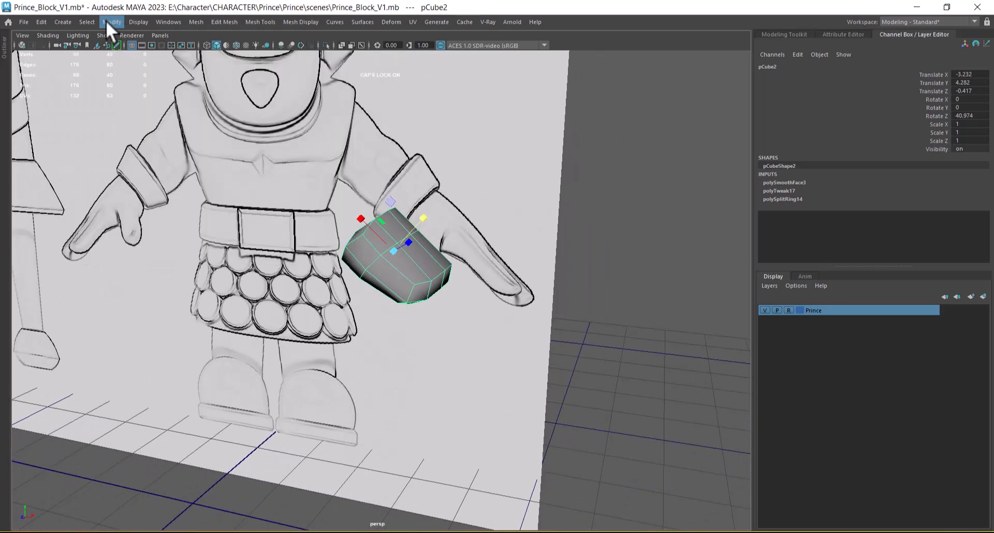
pyautogui.click(133, 22)
pyautogui.moveTo(166, 80)
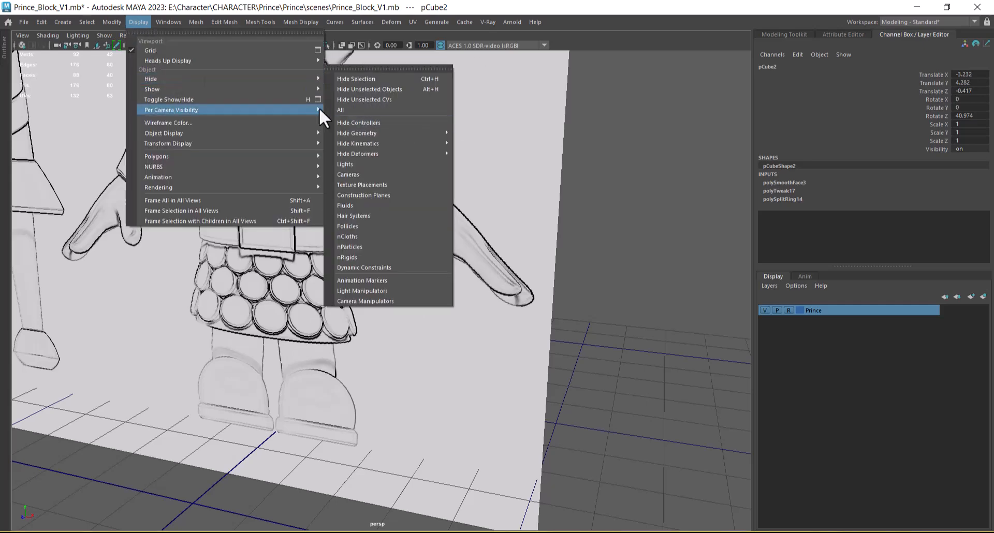
pyautogui.click(353, 109)
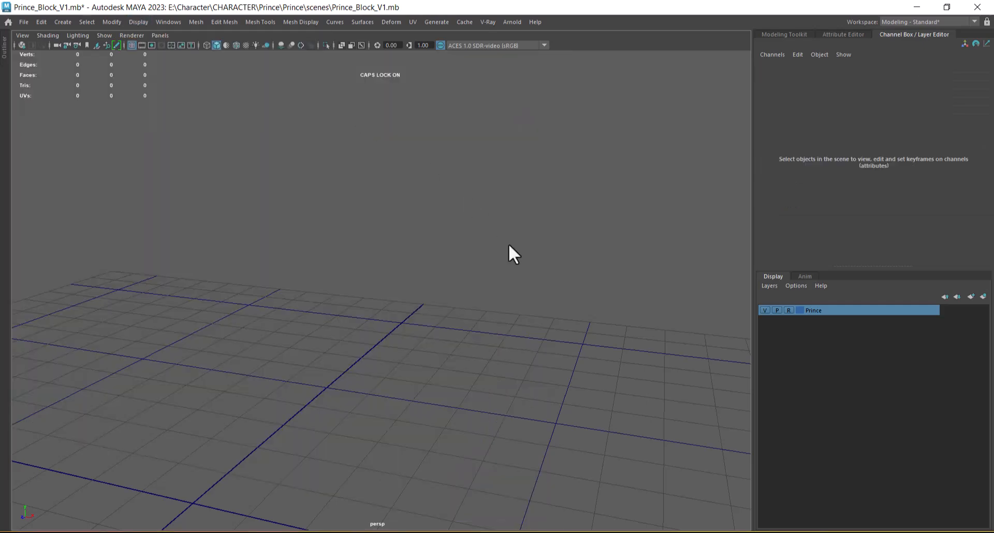
pyautogui.click(133, 21)
pyautogui.moveTo(182, 89)
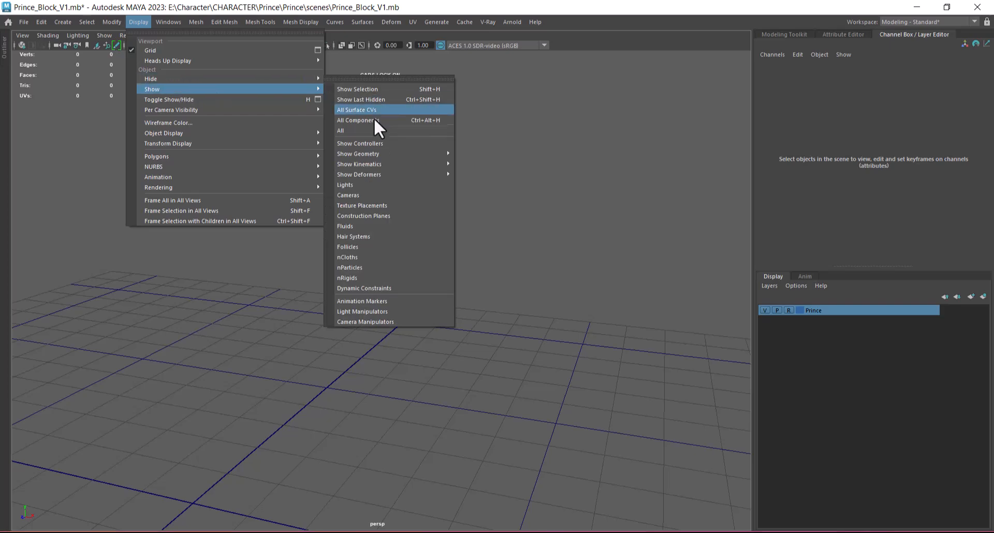
pyautogui.click(361, 130)
pyautogui.click(474, 296)
pyautogui.keyDown('alt'); pyautogui.moveTo(480, 337); pyautogui.dragTo(511, 389); pyautogui.keyUp('alt')
pyautogui.hotkey('alt', 'h')
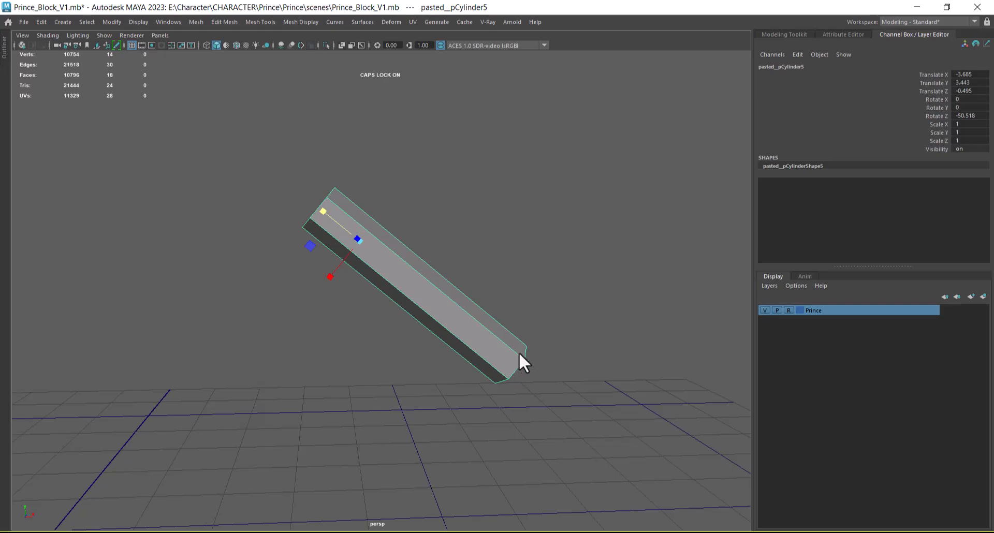
pyautogui.click(566, 378)
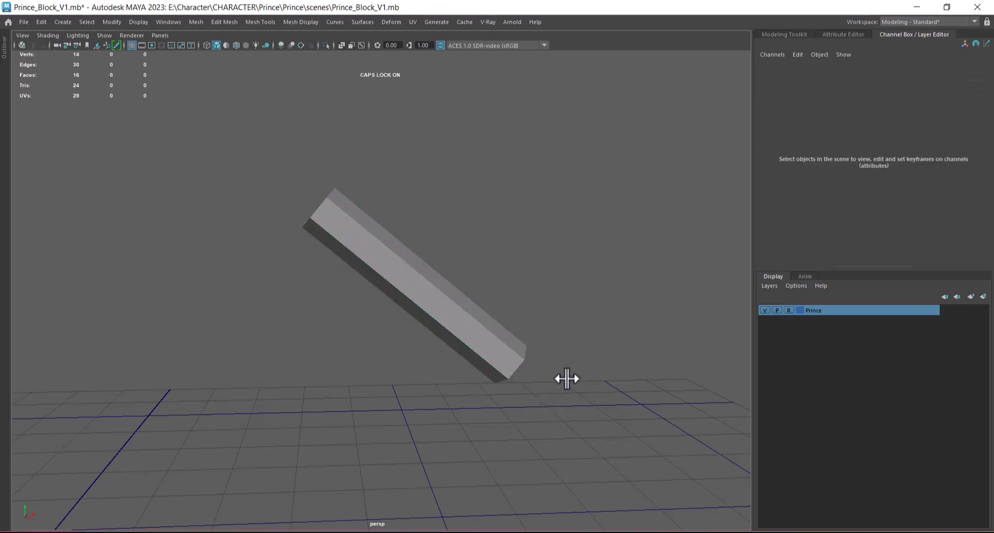
pyautogui.hotkey('ctrl', '1')
# Step: Select the four old finger cylinders extending from the palm and hide them
pyautogui.scroll(3, 533, 377)
pyautogui.click(476, 387)
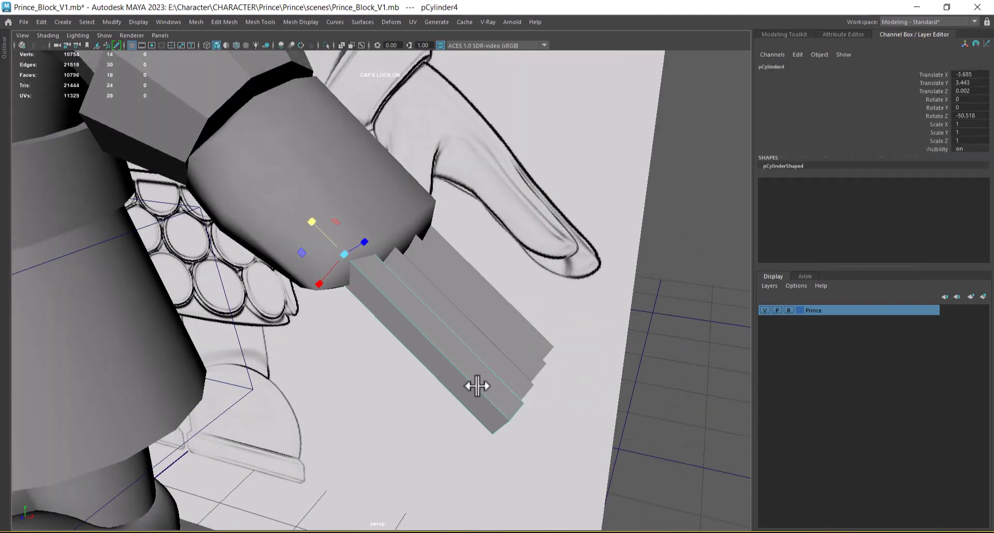
pyautogui.hotkey('ctrl', 'v')
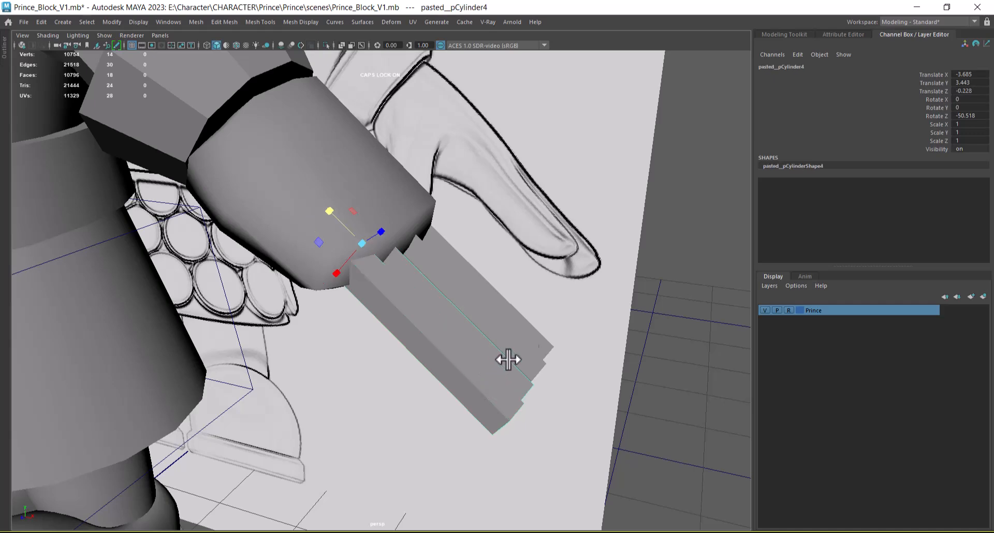
pyautogui.click(516, 334)
pyautogui.click(523, 325)
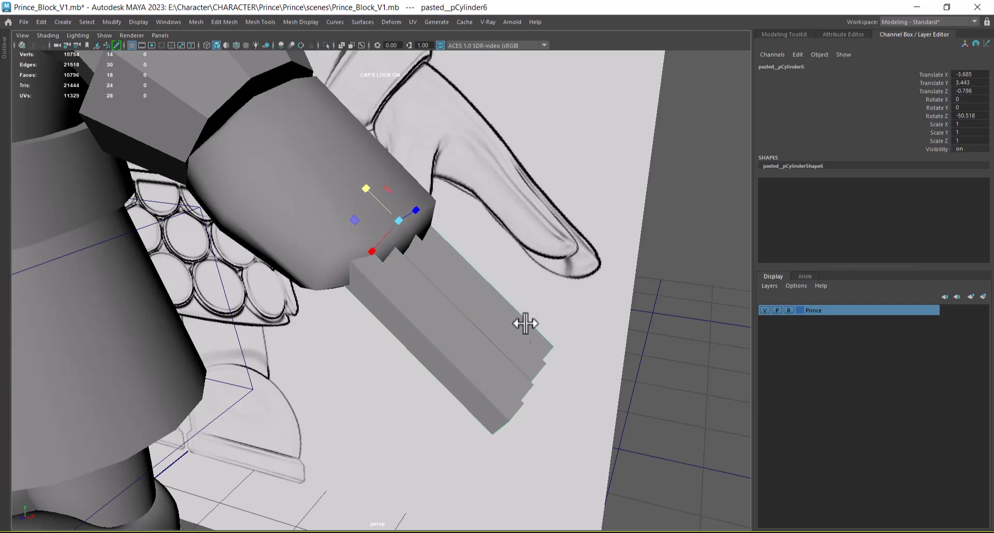
pyautogui.keyDown('alt'); pyautogui.moveTo(514, 378); pyautogui.dragTo(541, 375); pyautogui.keyUp('alt')
pyautogui.press('space')
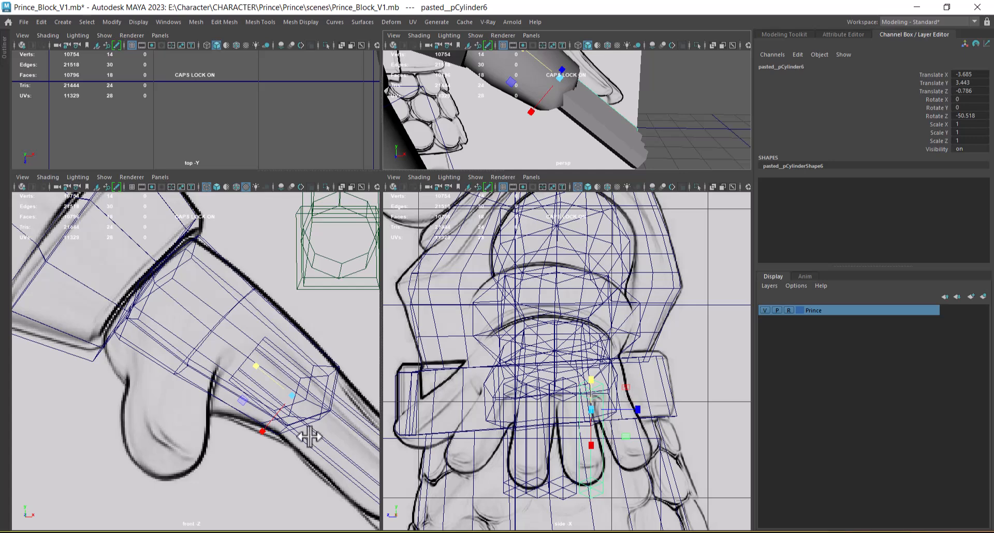
pyautogui.keyDown('alt'); pyautogui.moveTo(311, 435); pyautogui.dragTo(234, 422, button='middle'); pyautogui.keyUp('alt')
pyautogui.scroll(-5, 242, 412)
pyautogui.moveTo(260, 375); pyautogui.dragTo(194, 451)
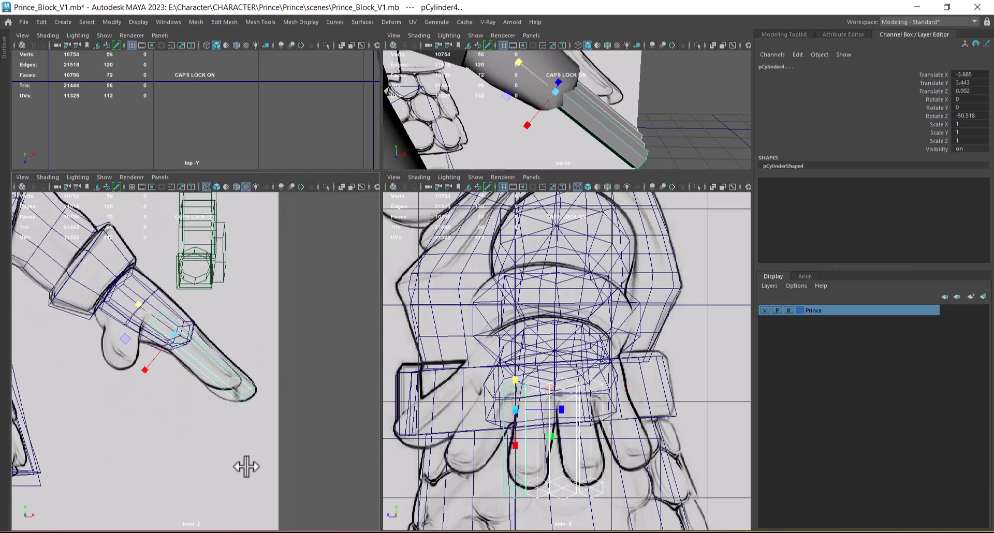
pyautogui.hotkey('ctrl', 'h')
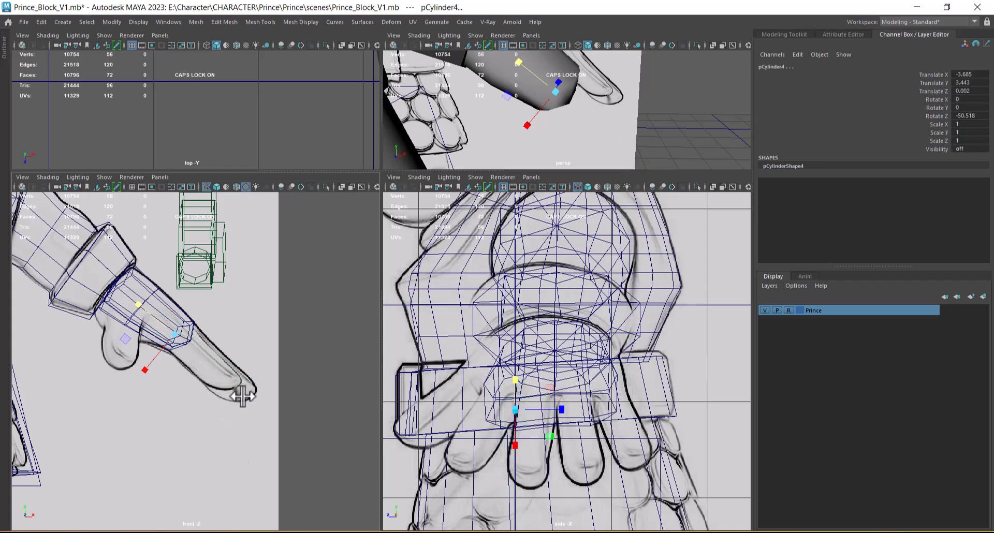
# Step: Create a polygon cylinder and move it beside the fingertips in the front view, at about X 4.521, Y 2.637
pyautogui.click(69, 23)
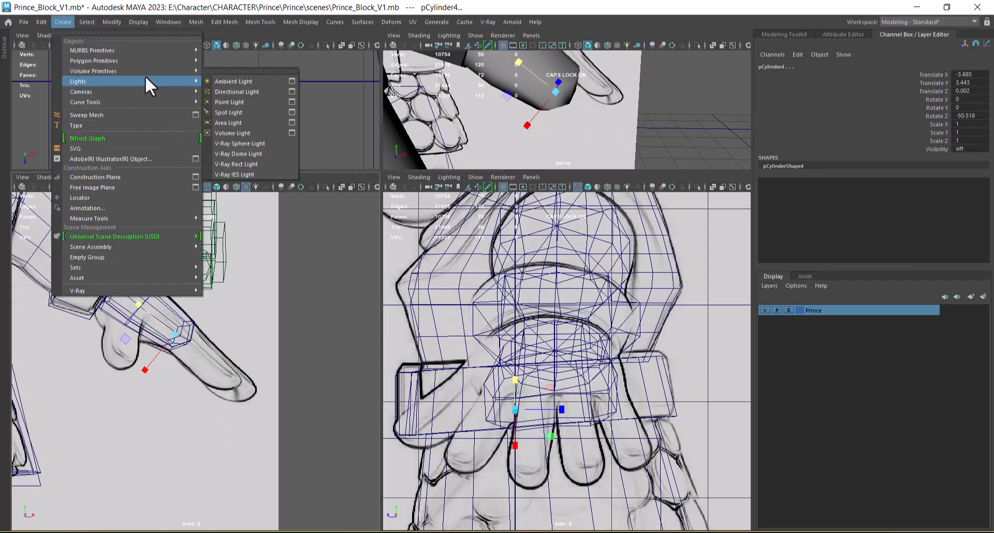
pyautogui.moveTo(146, 63)
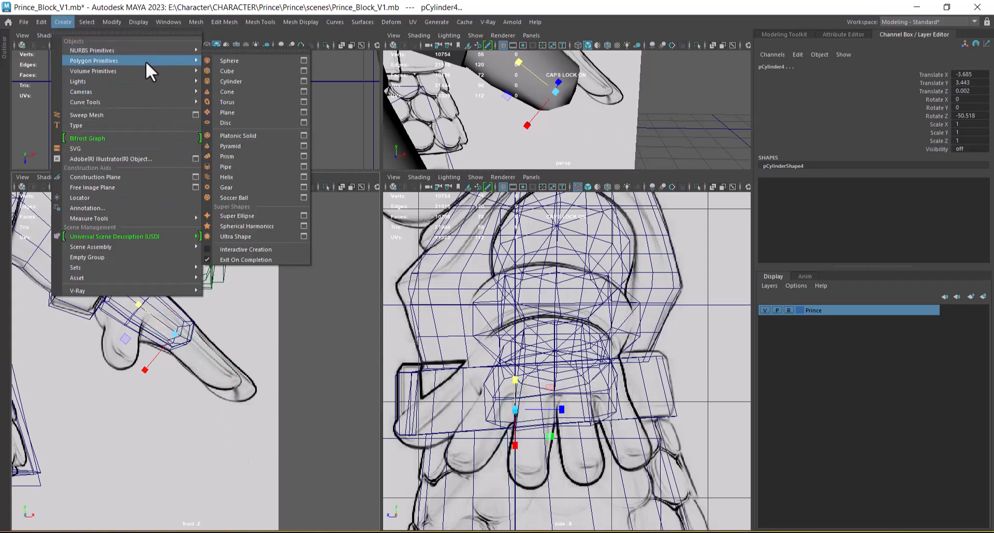
pyautogui.click(228, 82)
pyautogui.scroll(-6, 269, 377)
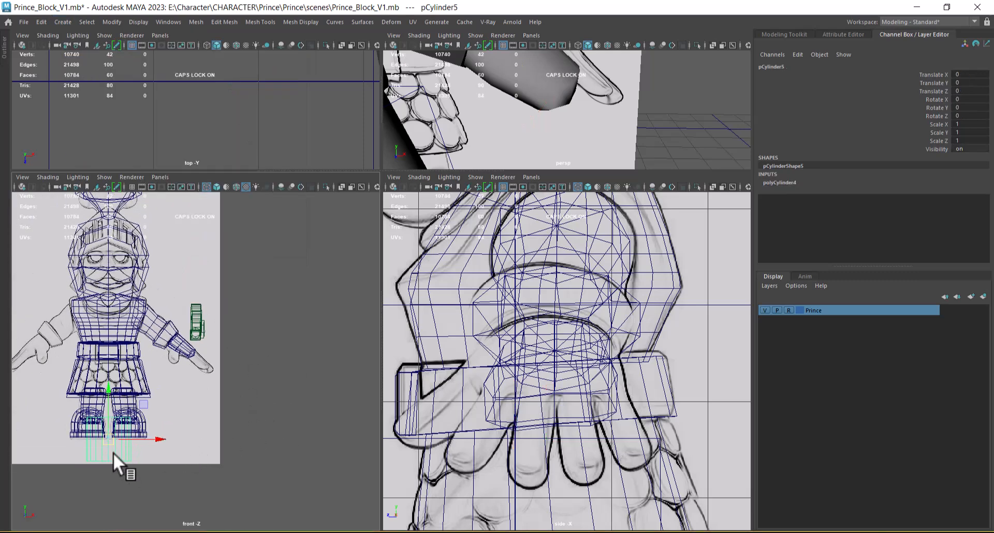
pyautogui.moveTo(114, 455); pyautogui.dragTo(217, 386)
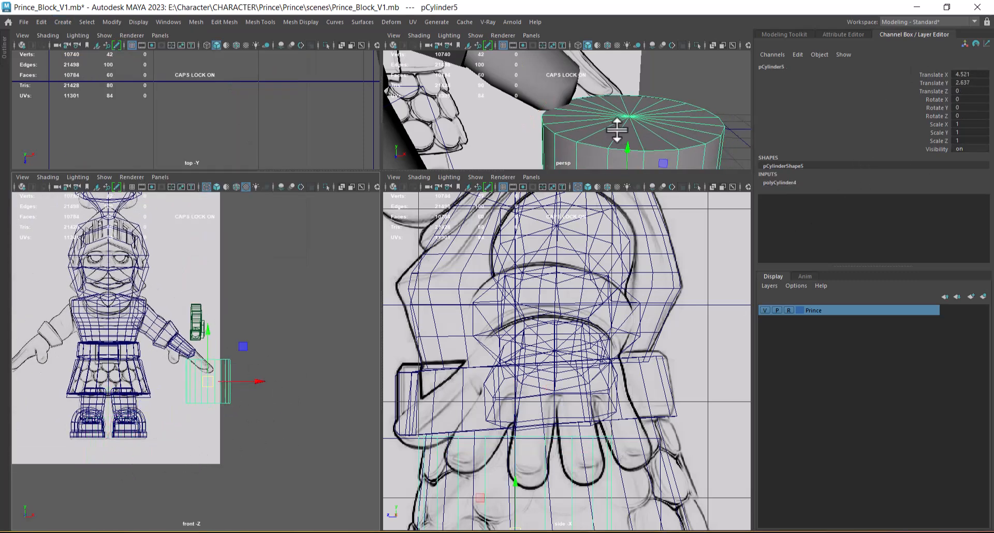
pyautogui.scroll(2, 617, 136)
# Step: Isolate the palm block and delete two adjoining faces in the middle of its finger end to open a finger hole
pyautogui.press('space')
pyautogui.scroll(3, 485, 300)
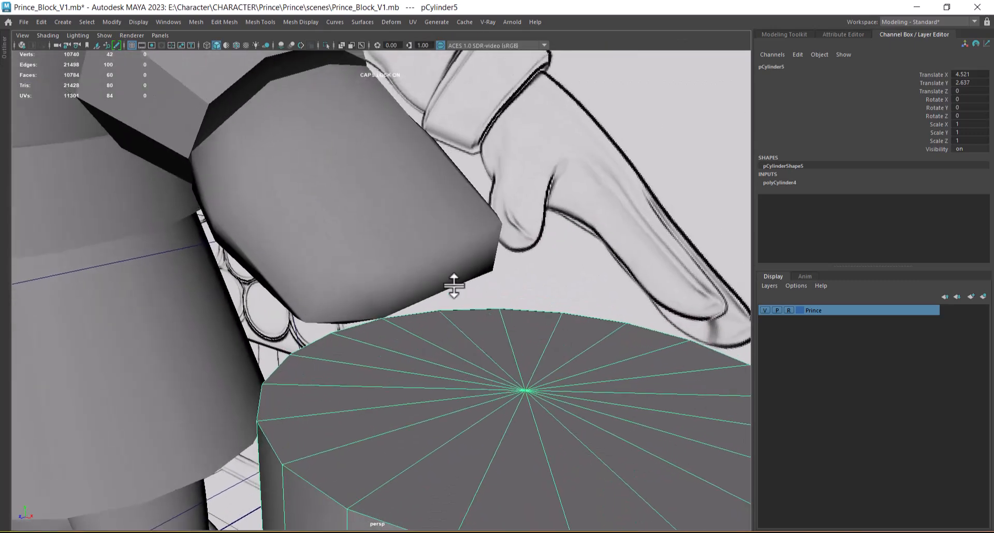
pyautogui.click(459, 271)
pyautogui.scroll(2, 430, 228)
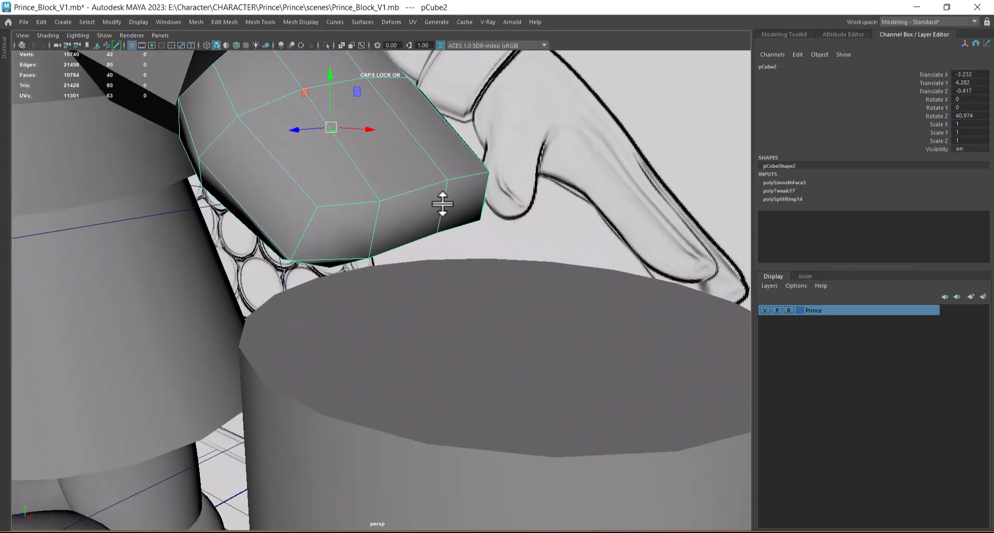
pyautogui.hotkey('alt', 'h')
pyautogui.press('f')
pyautogui.moveTo(399, 186); pyautogui.dragTo(395, 215, button='right')
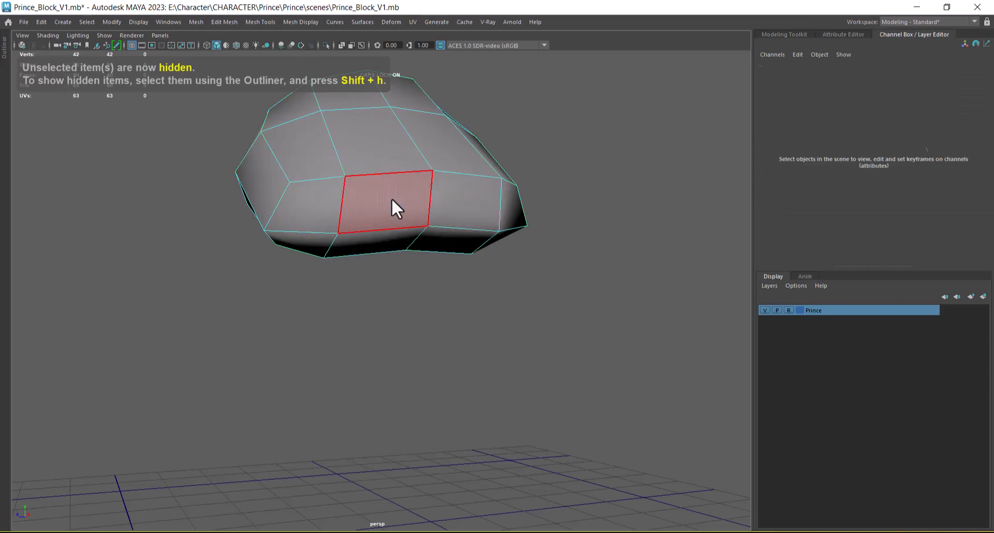
pyautogui.click(392, 199)
pyautogui.press('Delete')
# Step: Select the finger hole's border edges to count them, return to object mode and show the rest of the character
pyautogui.moveTo(474, 167); pyautogui.dragTo(470, 137, button='right')
pyautogui.doubleClick(372, 174)
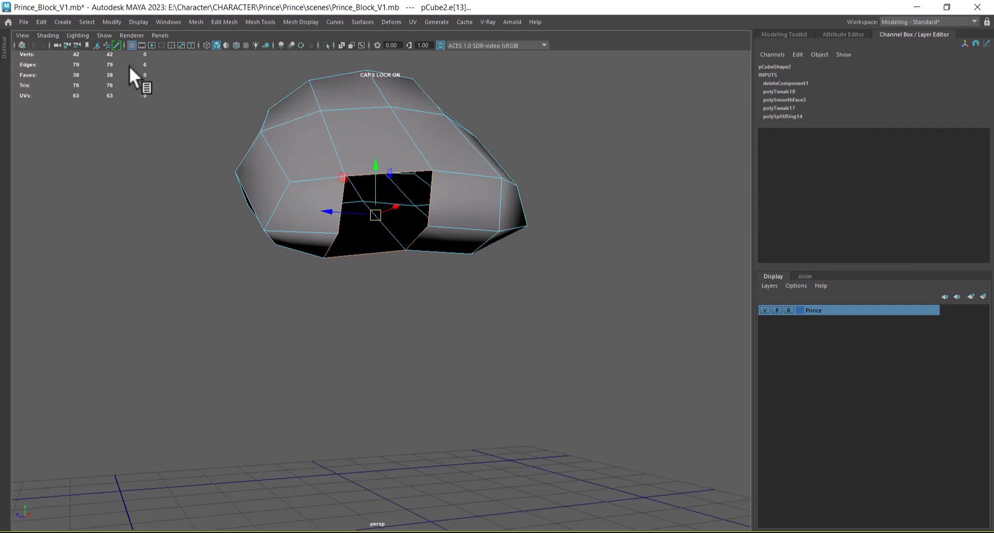
pyautogui.scroll(-3, 372, 132)
pyautogui.keyDown('alt'); pyautogui.moveTo(372, 132); pyautogui.dragTo(415, 217); pyautogui.keyUp('alt')
pyautogui.moveTo(359, 215); pyautogui.dragTo(514, 127, button='right')
pyautogui.click(549, 311)
pyautogui.scroll(-3, 534, 259)
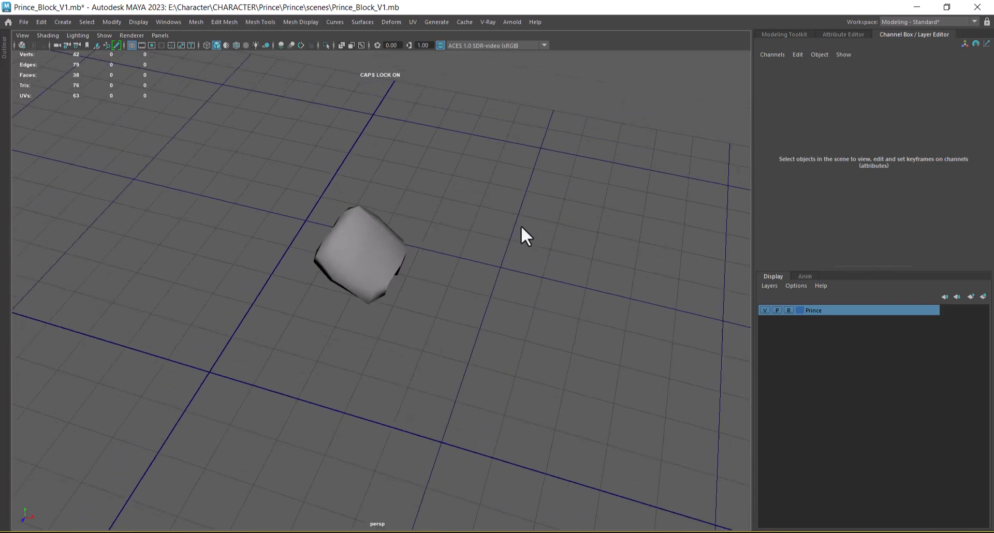
pyautogui.hotkey('ctrl', '1')
# Step: Set the new cylinder's axis subdivisions to 6 and its radius to 0.37
pyautogui.click(435, 363)
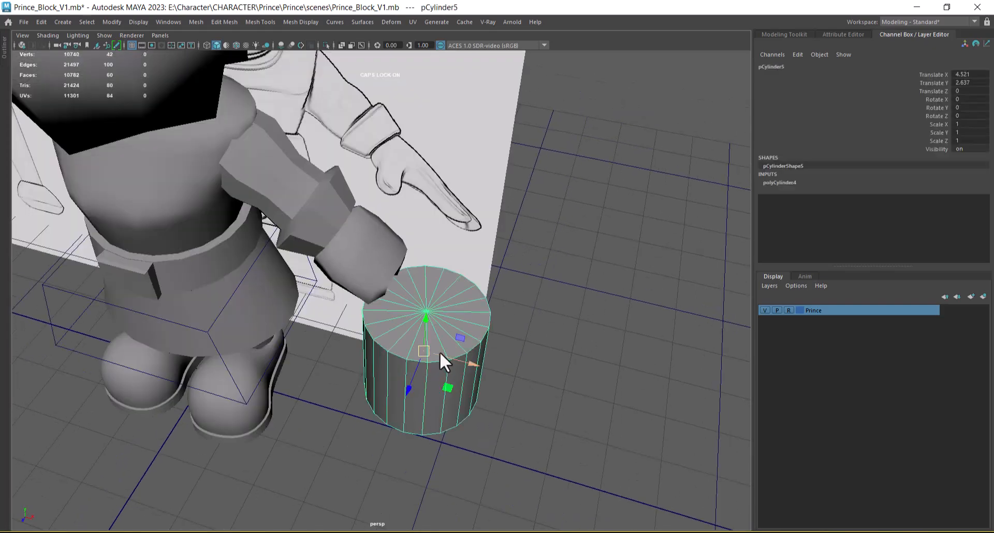
pyautogui.click(780, 182)
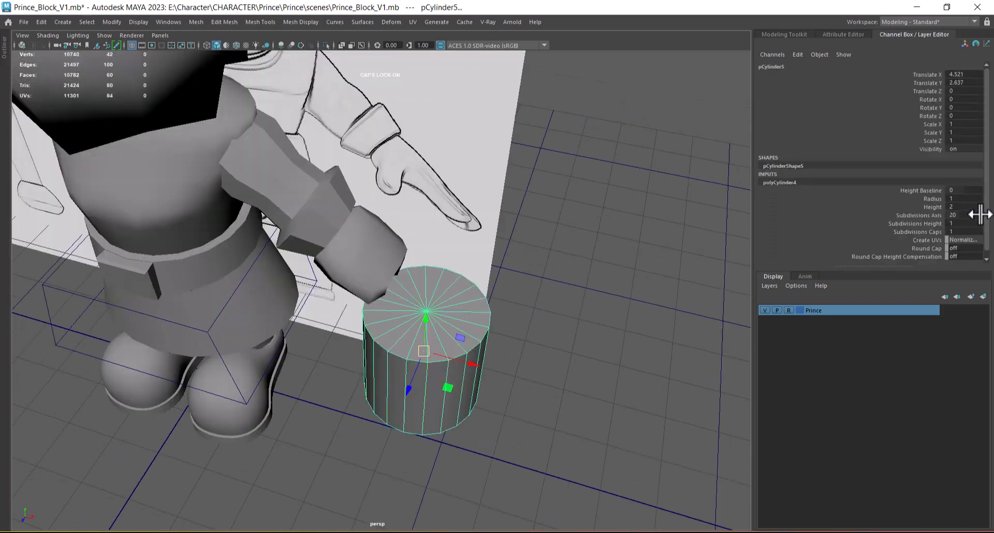
pyautogui.doubleClick(962, 216)
pyautogui.write('6')
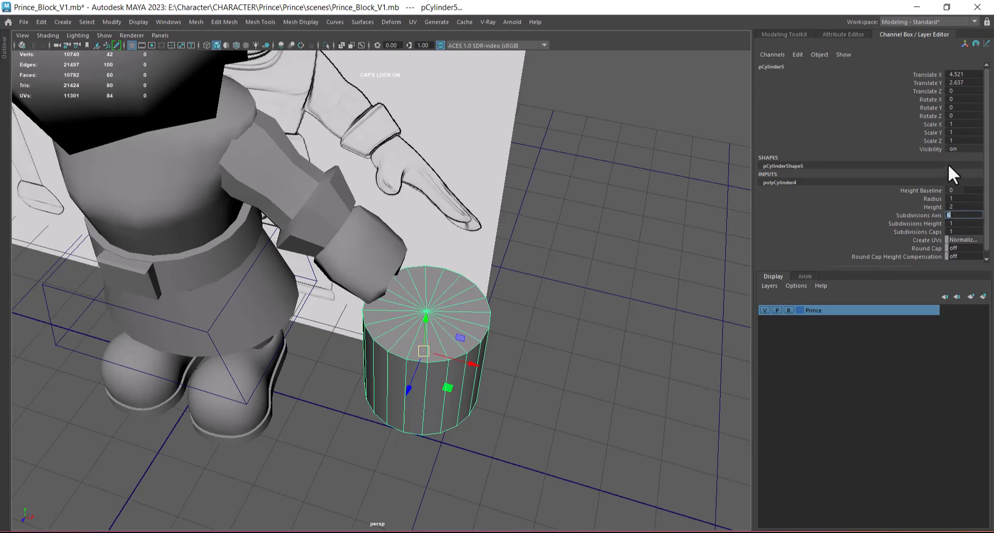
pyautogui.press('Return')
pyautogui.click(934, 199)
pyautogui.moveTo(694, 273); pyautogui.dragTo(595, 300, button='middle')
pyautogui.press('w')
pyautogui.press('space')
pyautogui.scroll(2, 266, 422)
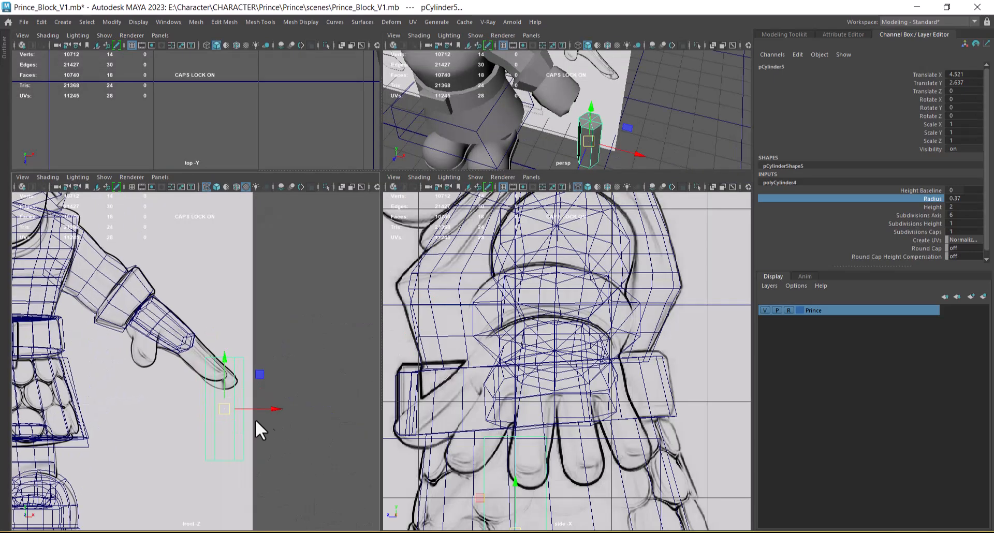
# Step: Rotate the cylinder about 41° in Z, move it onto the drawn finger in the front view, and set its radius to 0.22
pyautogui.press('e')
pyautogui.moveTo(260, 385); pyautogui.dragTo(208, 365)
pyautogui.press('w')
pyautogui.click(932, 198)
pyautogui.moveTo(268, 343); pyautogui.dragTo(255, 344, button='middle')
pyautogui.keyDown('alt'); pyautogui.moveTo(255, 344); pyautogui.dragTo(316, 406, button='right'); pyautogui.keyUp('alt')
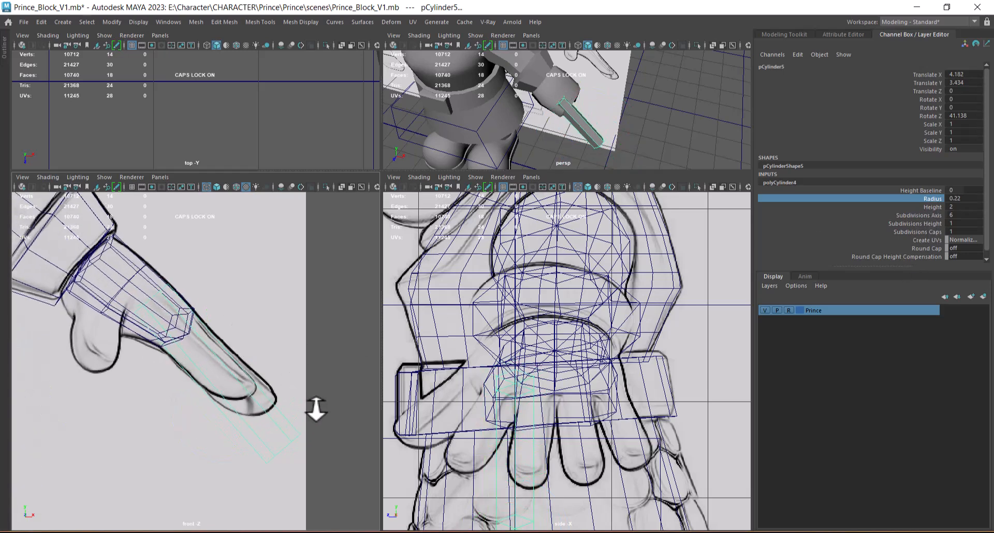
# Step: Set the finger cylinder's height to 1.32 and radius to 0.2, and nudge it to about X 4.189, Y 3.506
pyautogui.click(932, 207)
pyautogui.moveTo(360, 344); pyautogui.dragTo(327, 347, button='middle')
pyautogui.keyDown('alt'); pyautogui.moveTo(309, 351); pyautogui.dragTo(304, 389, button='right'); pyautogui.keyUp('alt')
pyautogui.press('w')
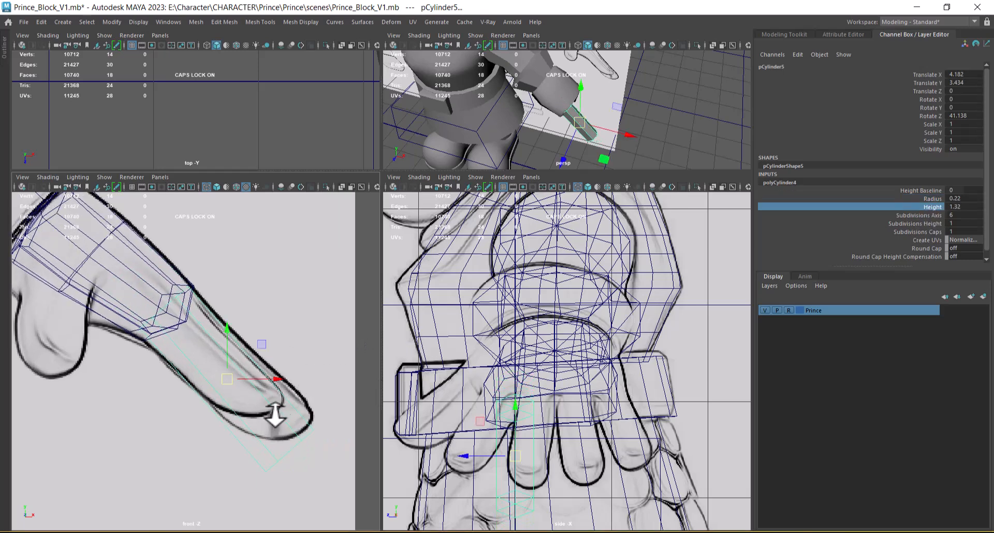
pyautogui.moveTo(221, 384); pyautogui.dragTo(222, 371)
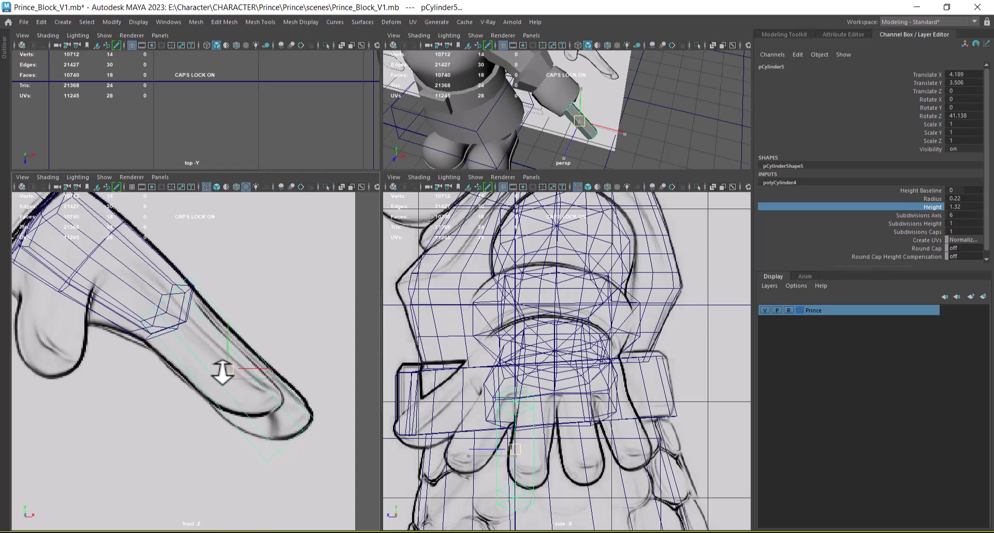
pyautogui.click(931, 199)
pyautogui.moveTo(387, 337); pyautogui.dragTo(286, 347, button='middle')
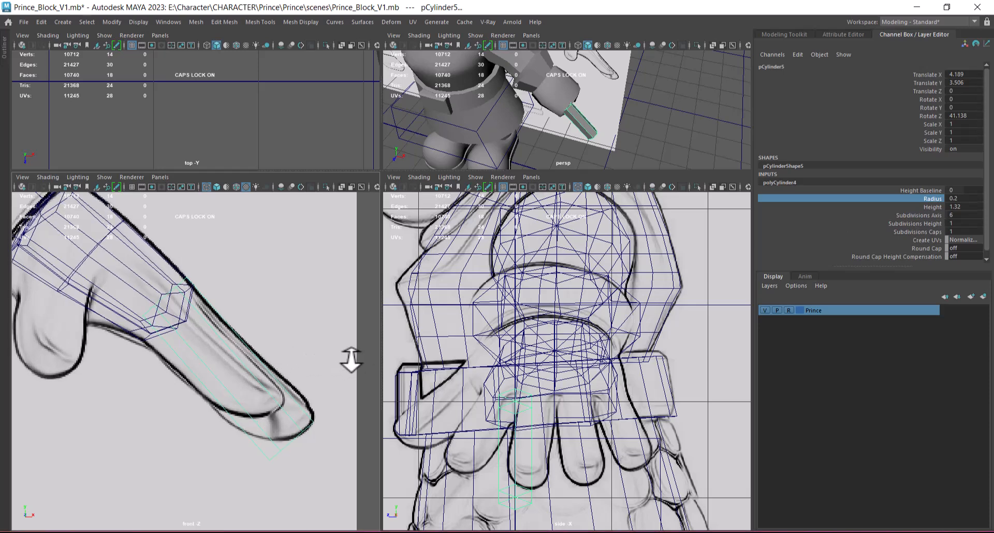
# Step: Reset the finger cylinder's Z rotation to 0 and set it to 90 to lay it horizontally
pyautogui.keyDown('alt'); pyautogui.moveTo(605, 145); pyautogui.dragTo(579, 126); pyautogui.keyUp('alt')
pyautogui.keyDown('alt'); pyautogui.moveTo(579, 126); pyautogui.dragTo(630, 146, button='right'); pyautogui.keyUp('alt')
pyautogui.press('w')
pyautogui.doubleClick(965, 116)
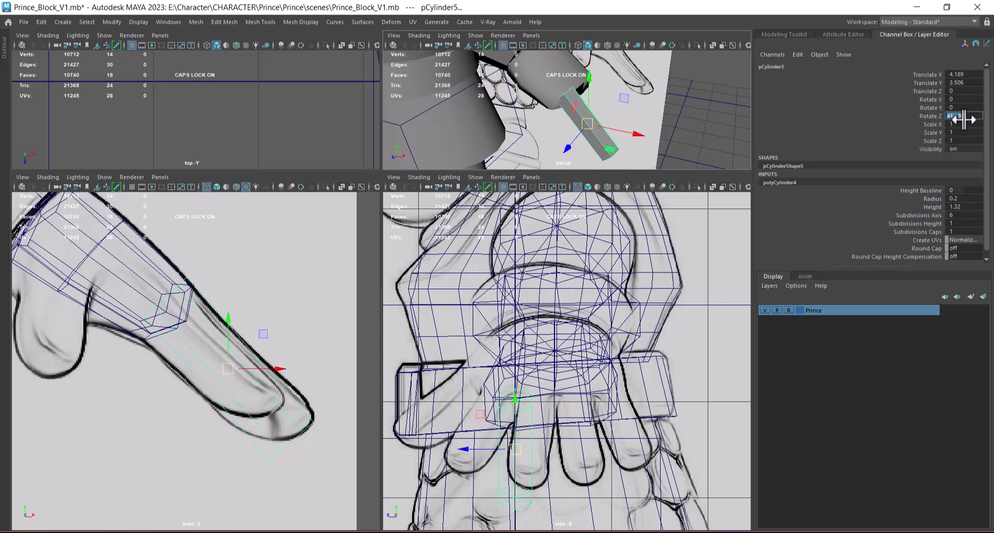
pyautogui.write('0')
pyautogui.press('Return')
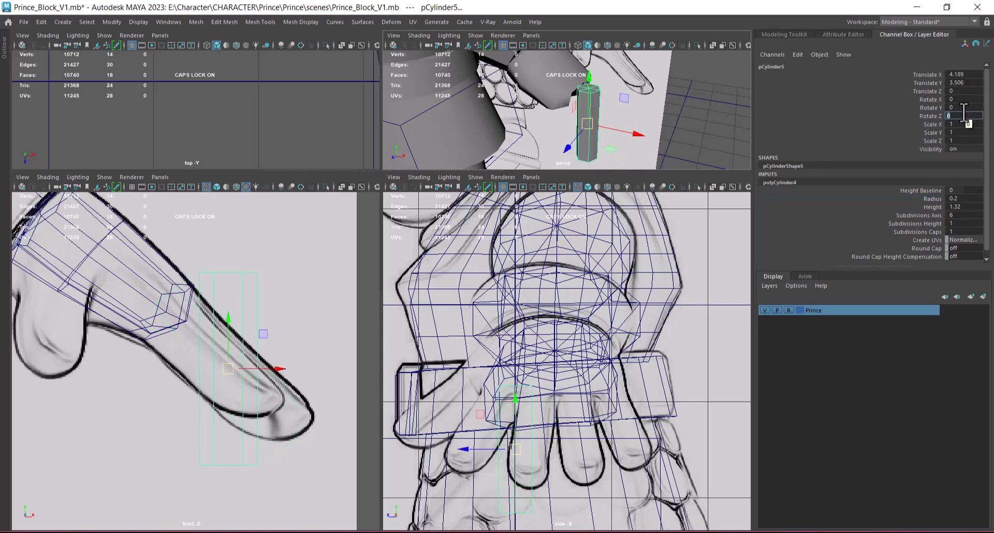
pyautogui.write('90')
pyautogui.press('Return')
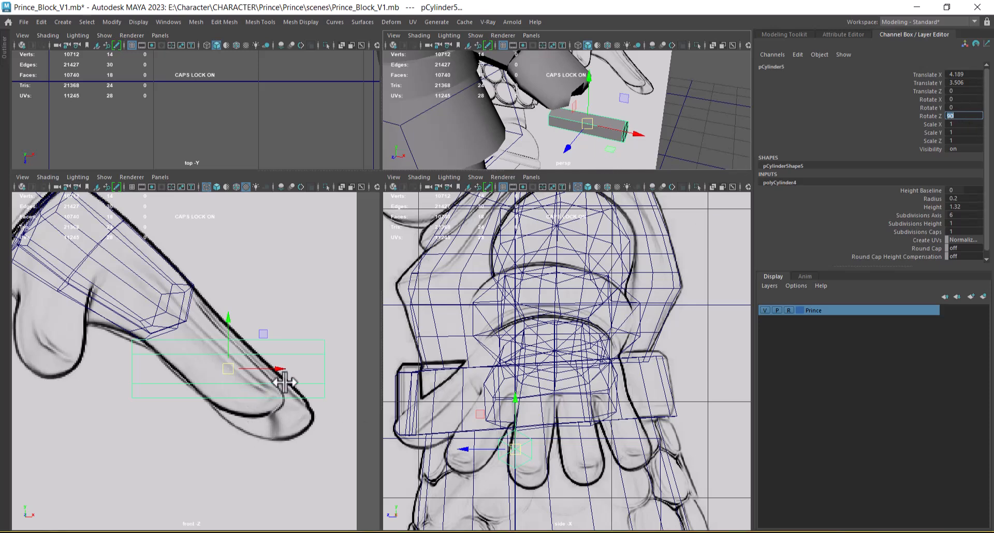
# Step: Hide everything except the finger cylinder and frame it in the enlarged perspective view
pyautogui.keyDown('alt'); pyautogui.moveTo(574, 117); pyautogui.dragTo(637, 132); pyautogui.keyUp('alt')
pyautogui.hotkey('alt', 'h')
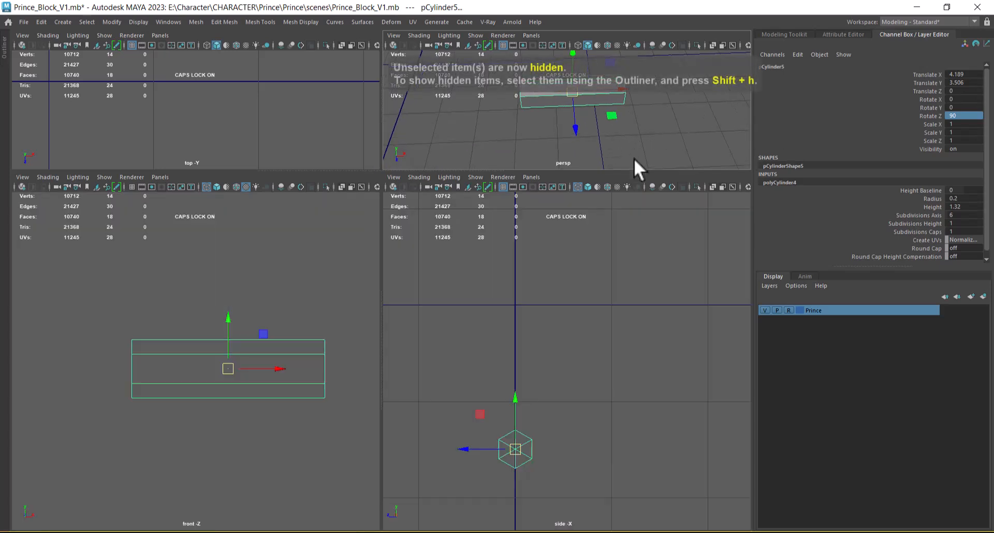
pyautogui.press('space')
pyautogui.press('f')
pyautogui.scroll(3, 540, 260)
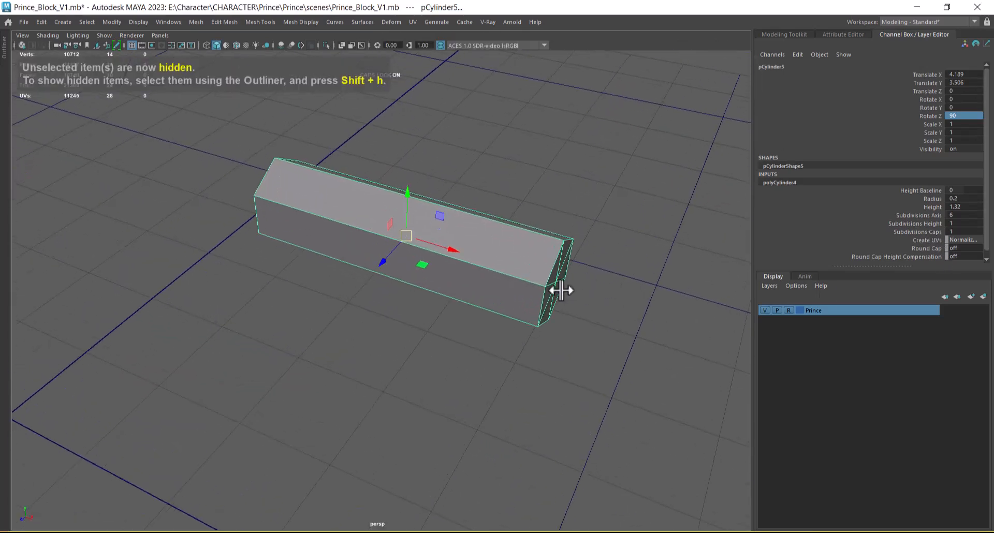
pyautogui.keyDown('alt'); pyautogui.moveTo(561, 291); pyautogui.dragTo(586, 310); pyautogui.keyUp('alt')
pyautogui.scroll(-1, 813, 220)
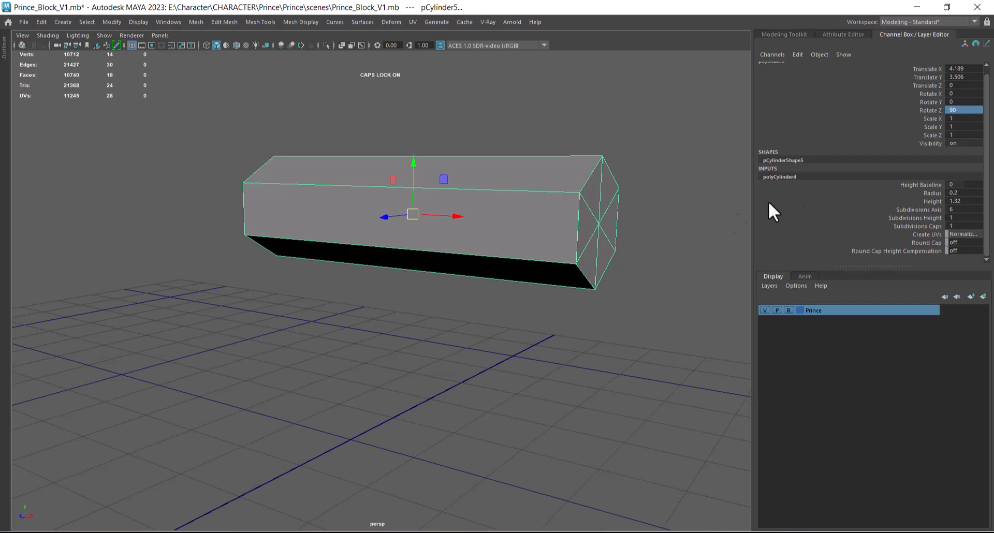
# Step: Set the finger cylinder's height subdivisions to 3
pyautogui.click(650, 241)
pyautogui.click(552, 252)
pyautogui.click(781, 182)
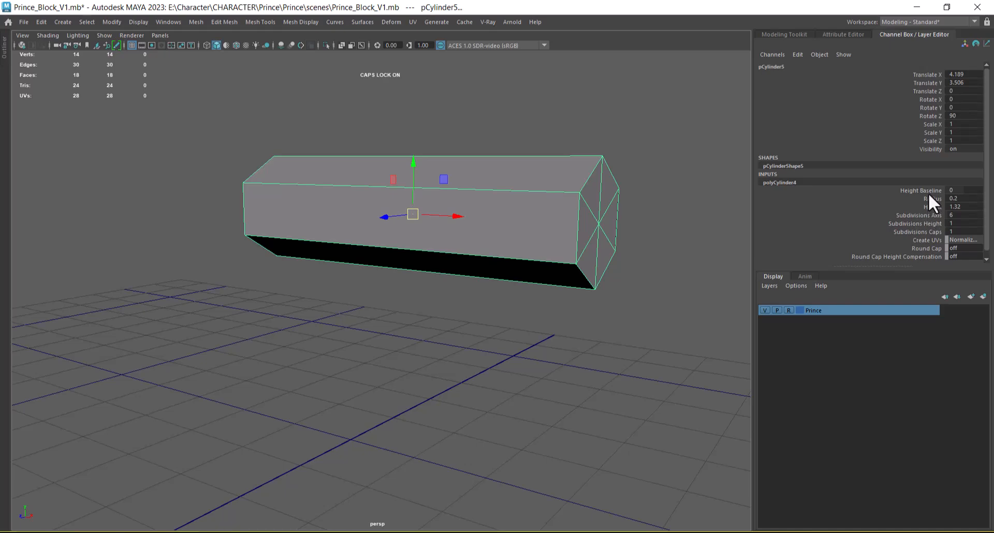
pyautogui.click(922, 224)
pyautogui.moveTo(631, 285); pyautogui.dragTo(643, 285, button='middle')
pyautogui.keyDown('alt'); pyautogui.moveTo(643, 285); pyautogui.dragTo(614, 318); pyautogui.keyUp('alt')
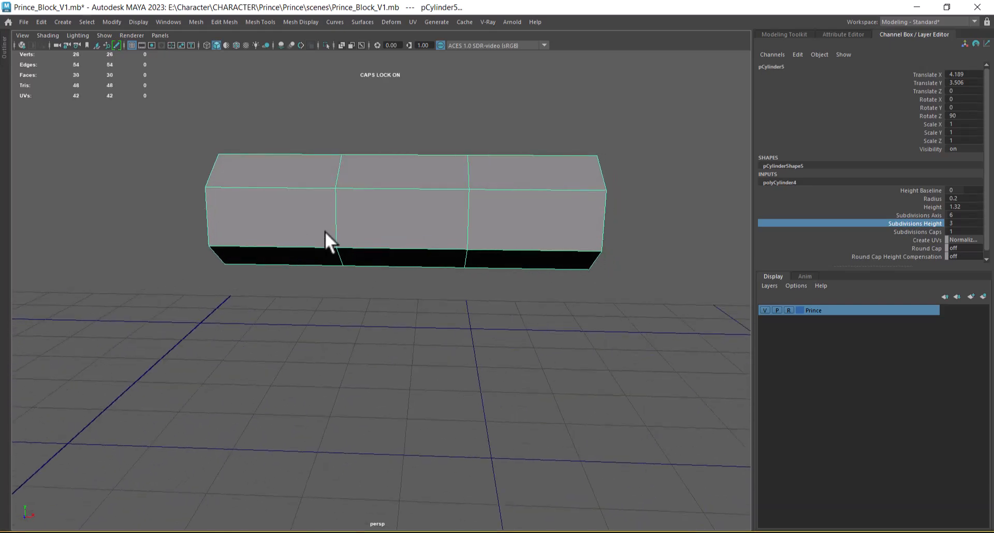
# Step: In the front view, select the vertices of the cylinder's fingertip end and scale them down slightly to narrow the tip
pyautogui.press('space')
pyautogui.keyDown('alt'); pyautogui.moveTo(292, 473); pyautogui.dragTo(256, 381, button='right'); pyautogui.keyUp('alt')
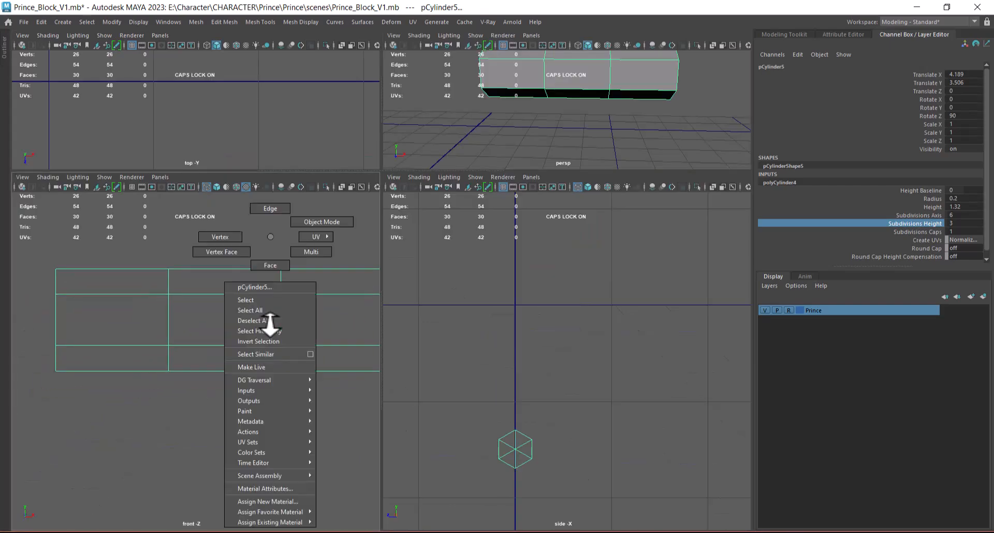
pyautogui.moveTo(270, 323); pyautogui.dragTo(277, 291, button='right')
pyautogui.click(277, 318)
pyautogui.keyDown('alt'); pyautogui.moveTo(269, 329); pyautogui.dragTo(249, 359, button='right'); pyautogui.keyUp('alt')
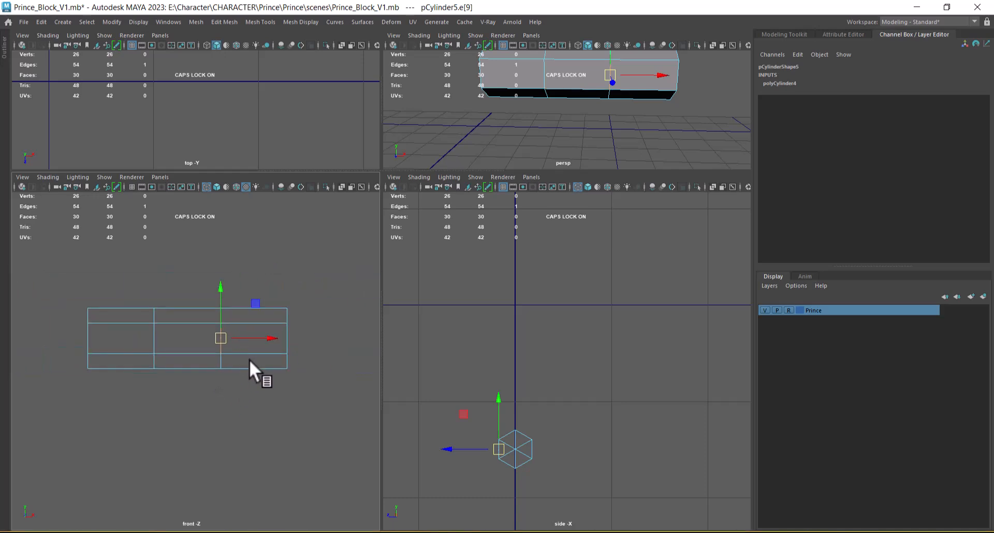
pyautogui.keyDown('alt'); pyautogui.moveTo(269, 334); pyautogui.dragTo(269, 331, button='right'); pyautogui.keyUp('alt')
pyautogui.rightClick(274, 321)
pyautogui.click(263, 321)
pyautogui.press('F9')
pyautogui.moveTo(326, 261); pyautogui.dragTo(288, 397)
pyautogui.moveTo(295, 337); pyautogui.dragTo(288, 338)
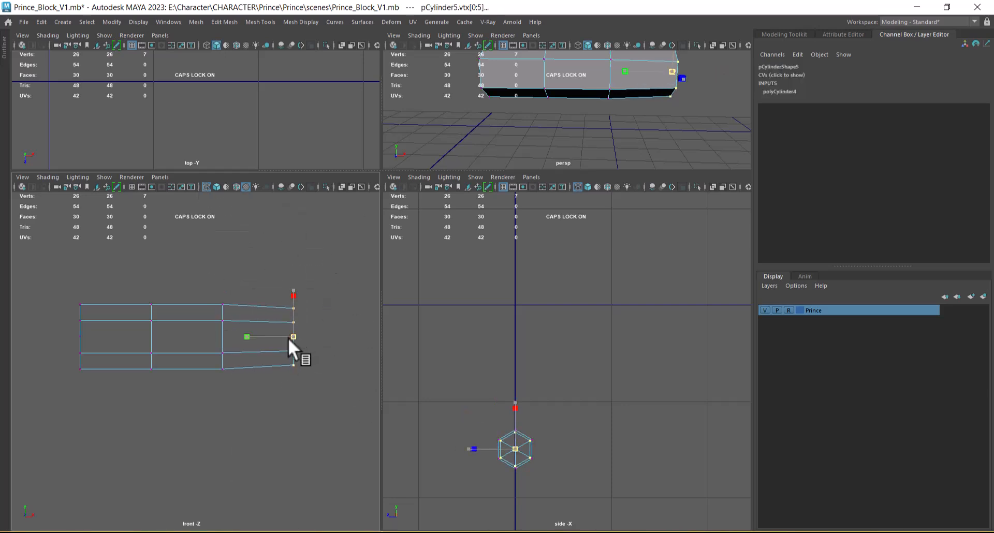
# Step: Scale the vertices of the finger's base end and its two inner rings slightly so the finger tapers evenly
pyautogui.moveTo(106, 283); pyautogui.dragTo(76, 423)
pyautogui.moveTo(80, 337); pyautogui.dragTo(120, 313)
pyautogui.moveTo(198, 291); pyautogui.dragTo(241, 402)
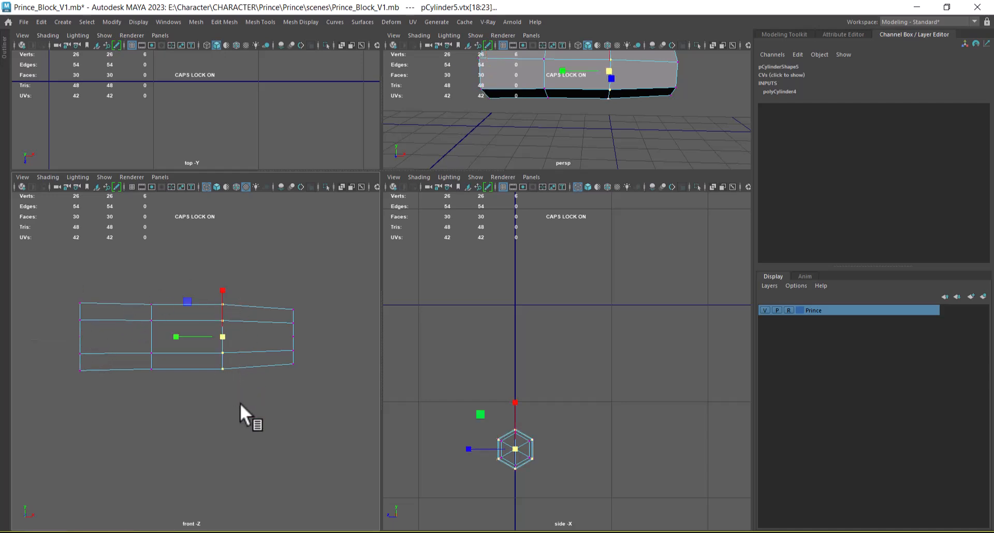
pyautogui.moveTo(219, 334); pyautogui.dragTo(159, 315)
pyautogui.moveTo(161, 280); pyautogui.dragTo(130, 415)
pyautogui.moveTo(151, 337); pyautogui.dragTo(151, 334)
# Step: Bevel the finger's two inner edge loops with a fraction of 0.5 and 2 segments to form the joints
pyautogui.scroll(4, 248, 359)
pyautogui.moveTo(265, 316); pyautogui.dragTo(266, 210, button='right')
pyautogui.click(226, 335)
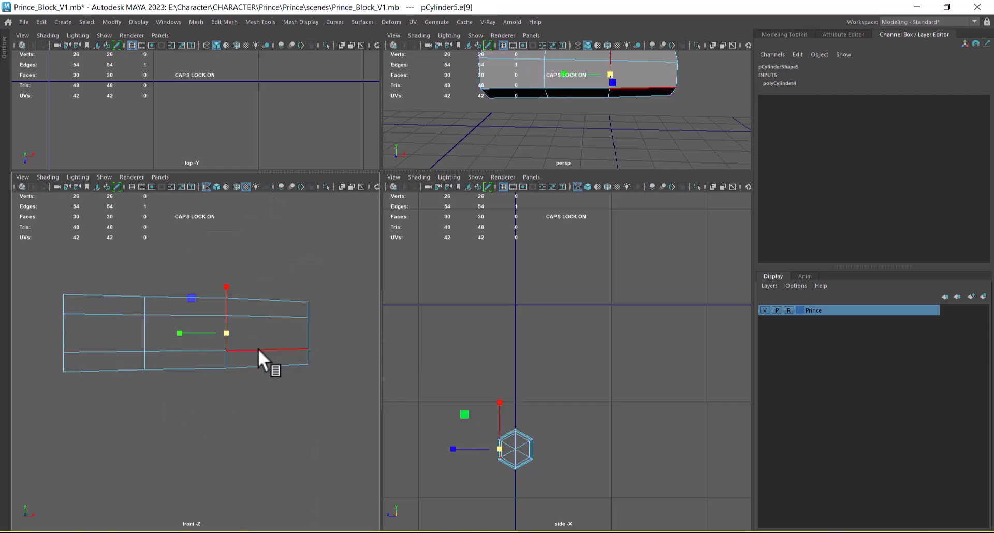
pyautogui.click(257, 385)
pyautogui.doubleClick(226, 337)
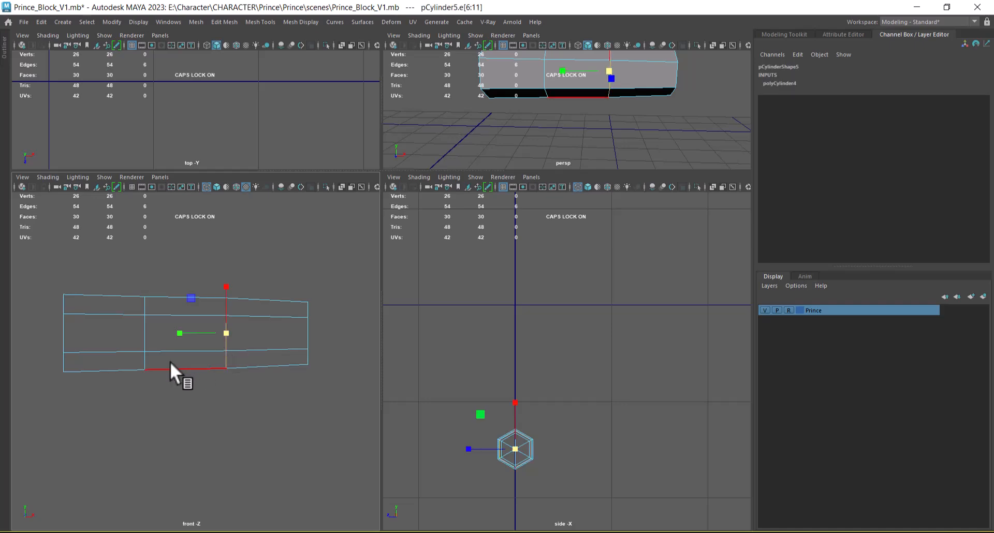
pyautogui.keyDown('shift'); pyautogui.doubleClick(145, 331); pyautogui.keyUp('shift')
pyautogui.keyDown('shift'); pyautogui.moveTo(225, 323); pyautogui.dragTo(274, 322, button='right'); pyautogui.keyUp('shift')
pyautogui.click(307, 382)
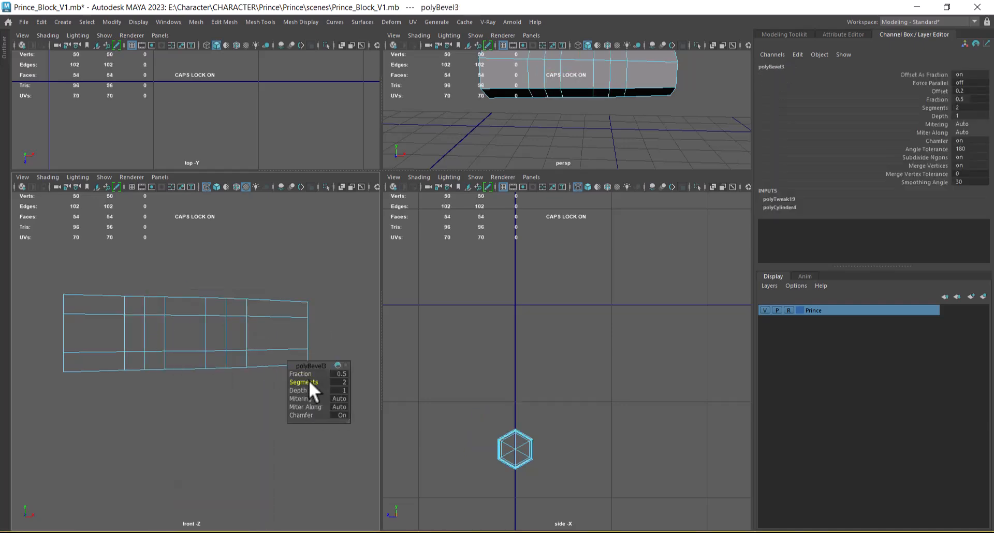
# Step: Move the underside vertices in the middle of both joints upward to form creases beneath the finger
pyautogui.moveTo(225, 393); pyautogui.dragTo(261, 289)
pyautogui.moveTo(260, 289); pyautogui.dragTo(143, 186, button='right')
pyautogui.scroll(4, 223, 432)
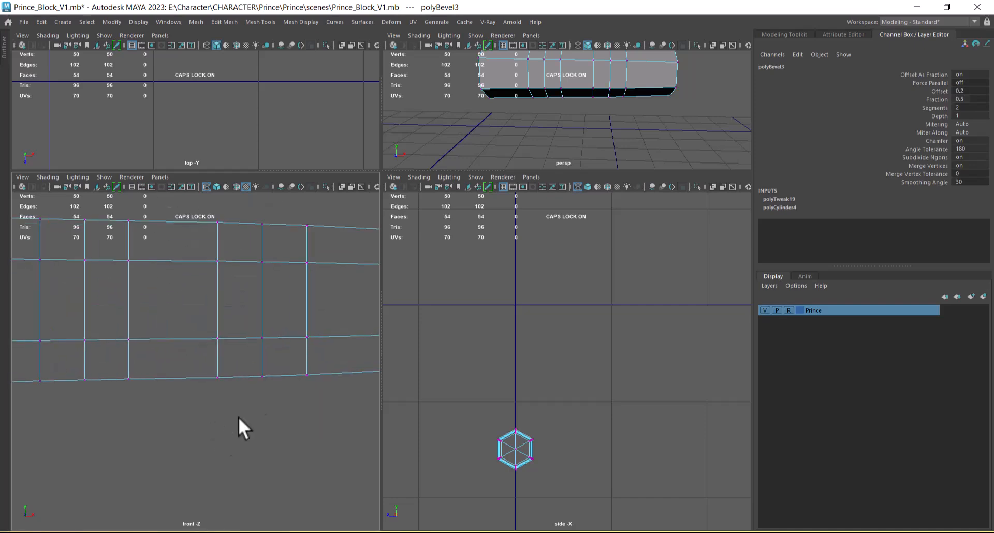
pyautogui.moveTo(247, 422); pyautogui.dragTo(243, 425)
pyautogui.keyDown('shift'); pyautogui.moveTo(73, 388); pyautogui.dragTo(73, 389); pyautogui.keyUp('shift')
pyautogui.moveTo(182, 312); pyautogui.dragTo(177, 296)
pyautogui.scroll(-5, 256, 433)
pyautogui.scroll(3, 282, 459)
pyautogui.scroll(2, 281, 386)
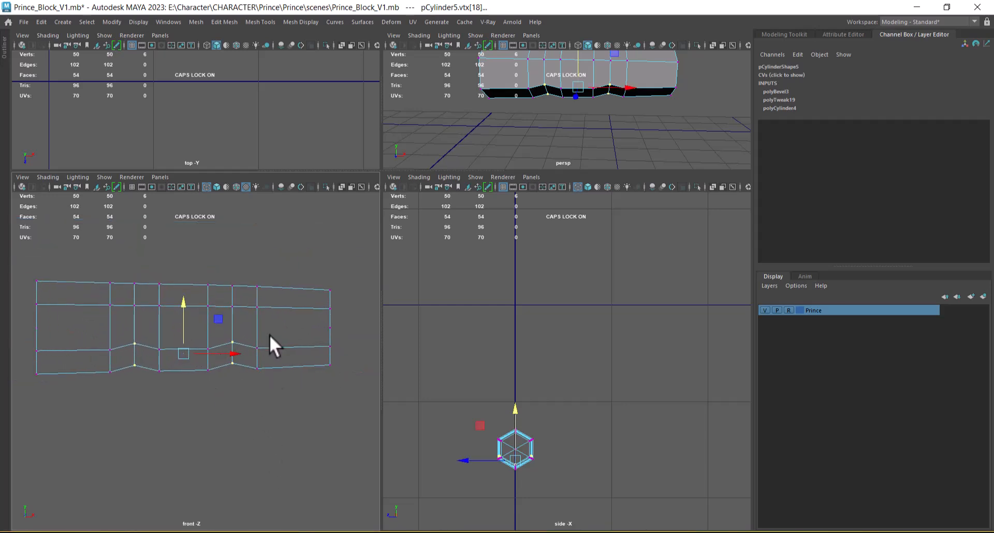
# Step: Lower the upper vertices beyond the outer joint and those between the joints slightly to raise the knuckles
pyautogui.scroll(2, 271, 334)
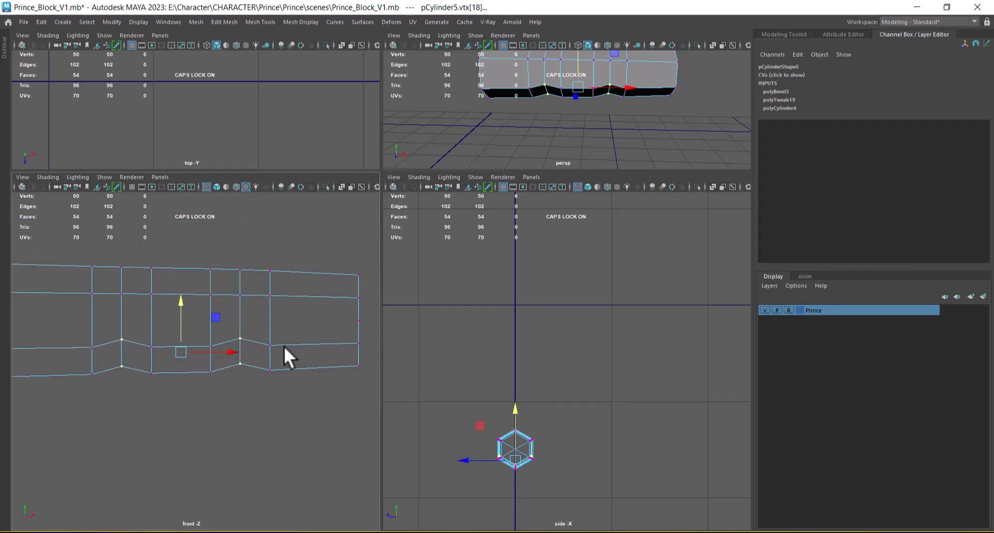
pyautogui.moveTo(296, 253); pyautogui.dragTo(265, 303)
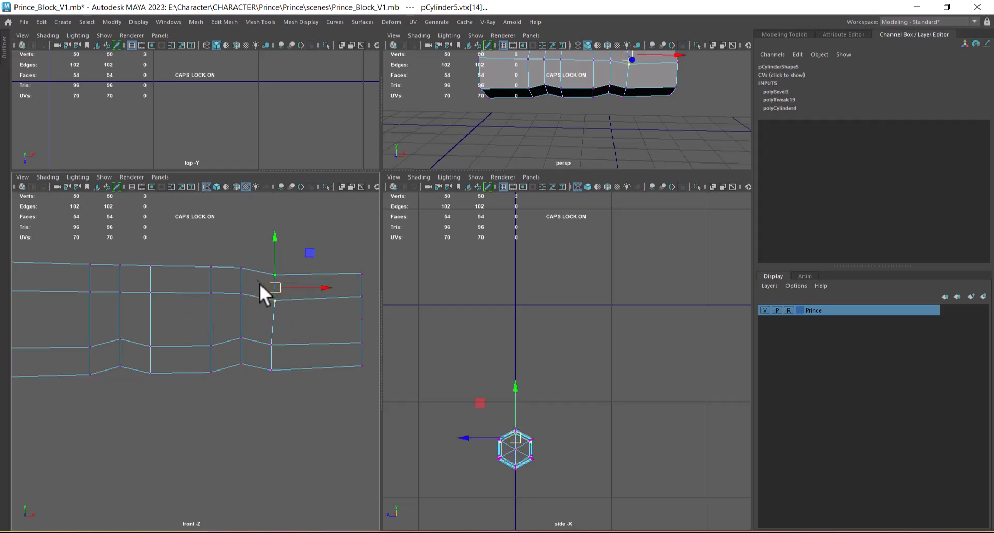
pyautogui.keyDown('alt'); pyautogui.moveTo(146, 269); pyautogui.dragTo(153, 252, button='middle'); pyautogui.keyUp('alt')
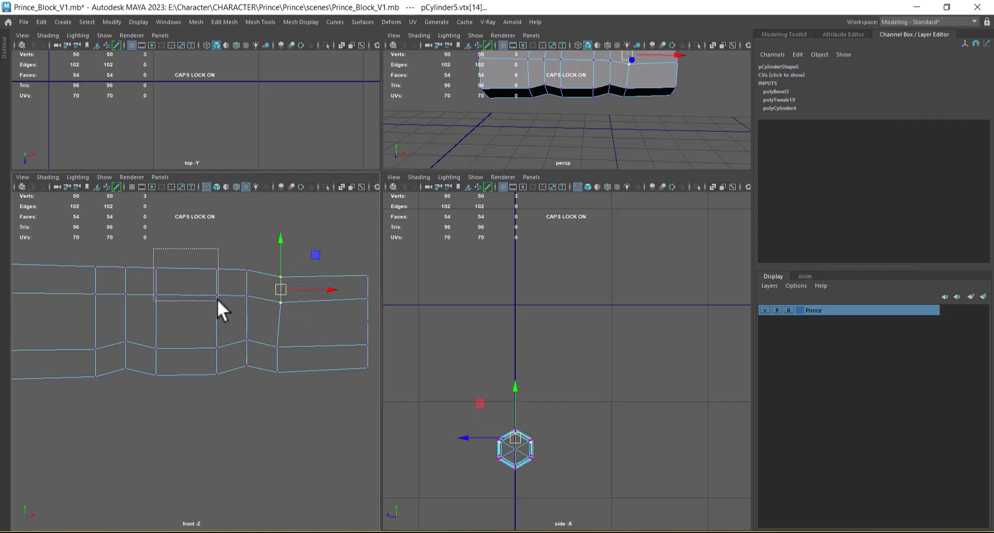
pyautogui.moveTo(217, 300); pyautogui.dragTo(217, 299)
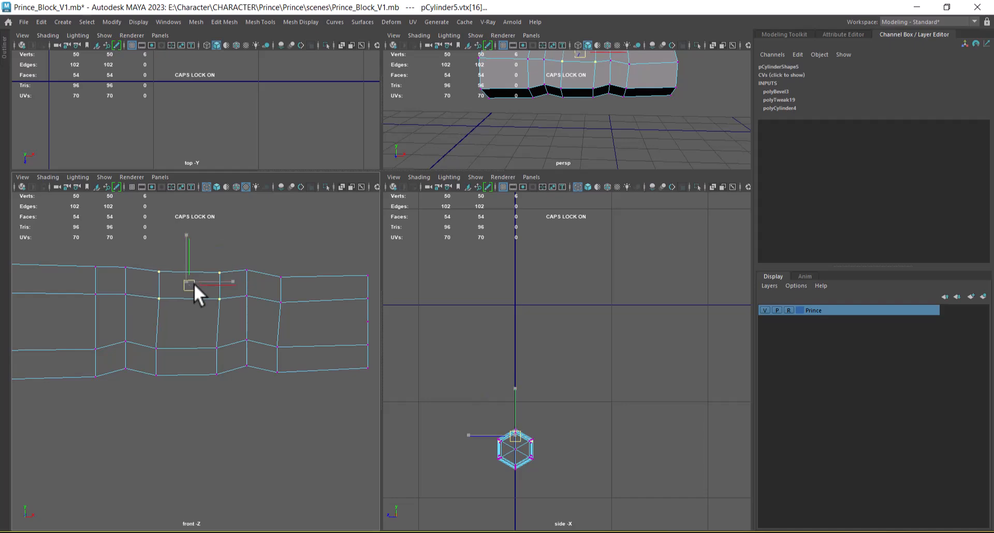
pyautogui.keyDown('alt'); pyautogui.moveTo(232, 367); pyautogui.dragTo(277, 409, button='right'); pyautogui.keyUp('alt')
pyautogui.keyDown('alt'); pyautogui.moveTo(278, 409); pyautogui.dragTo(229, 399, button='middle'); pyautogui.keyUp('alt')
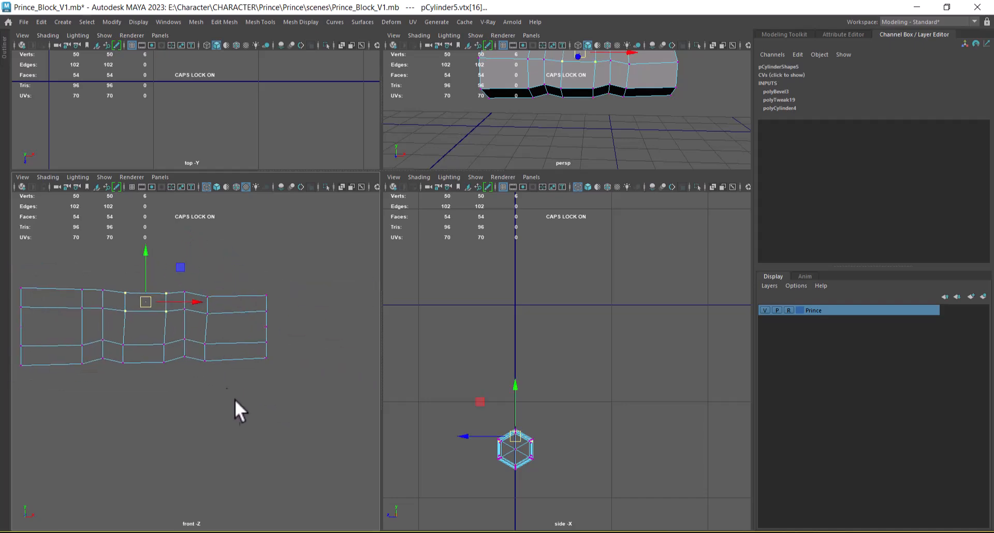
# Step: Preview the finger smoothed in the enlarged perspective view, inspect it from several angles, and return to the unsmoothed display
pyautogui.moveTo(660, 102)
pyautogui.keyDown('alt'); pyautogui.mouseDown()
pyautogui.moveTo(606, 136)
pyautogui.moveTo(592, 117)
pyautogui.moveTo(645, 91)
pyautogui.mouseUp(); pyautogui.keyUp('alt')
pyautogui.press('3')
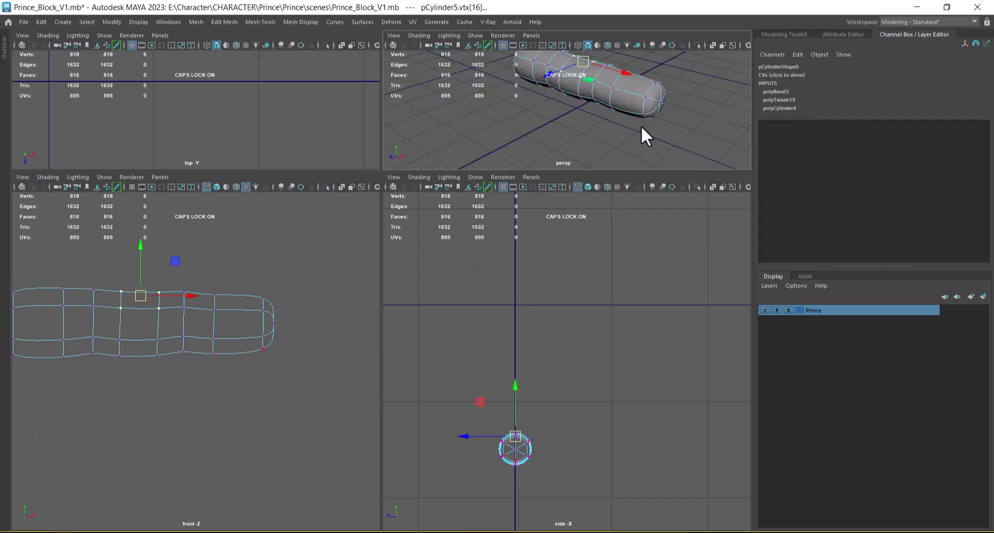
pyautogui.press('space')
pyautogui.moveTo(431, 212); pyautogui.dragTo(565, 132, button='right')
pyautogui.click(602, 310)
pyautogui.keyDown('alt'); pyautogui.moveTo(602, 309); pyautogui.dragTo(587, 359); pyautogui.keyUp('alt')
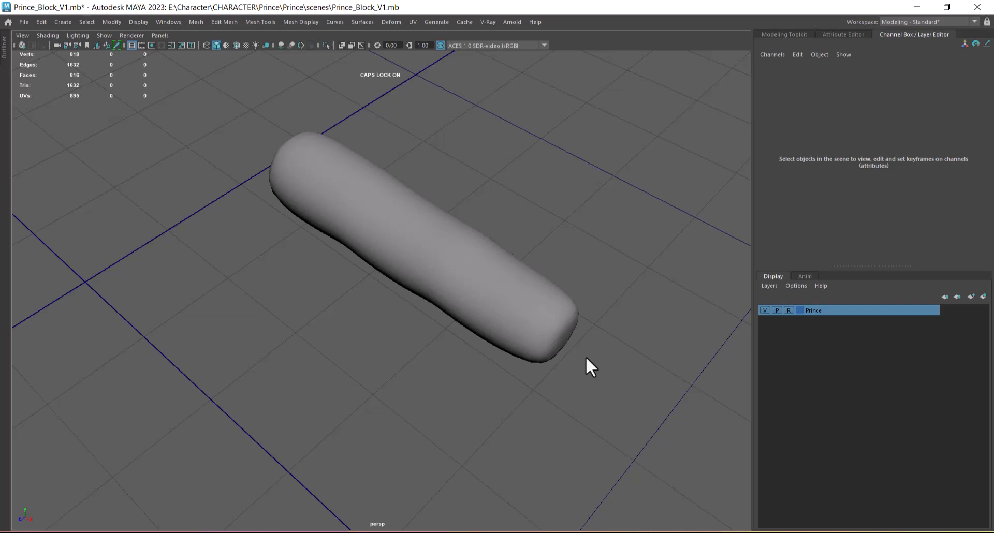
pyautogui.click(527, 344)
pyautogui.keyDown('alt'); pyautogui.moveTo(526, 344); pyautogui.dragTo(558, 321); pyautogui.keyUp('alt')
pyautogui.press('1')
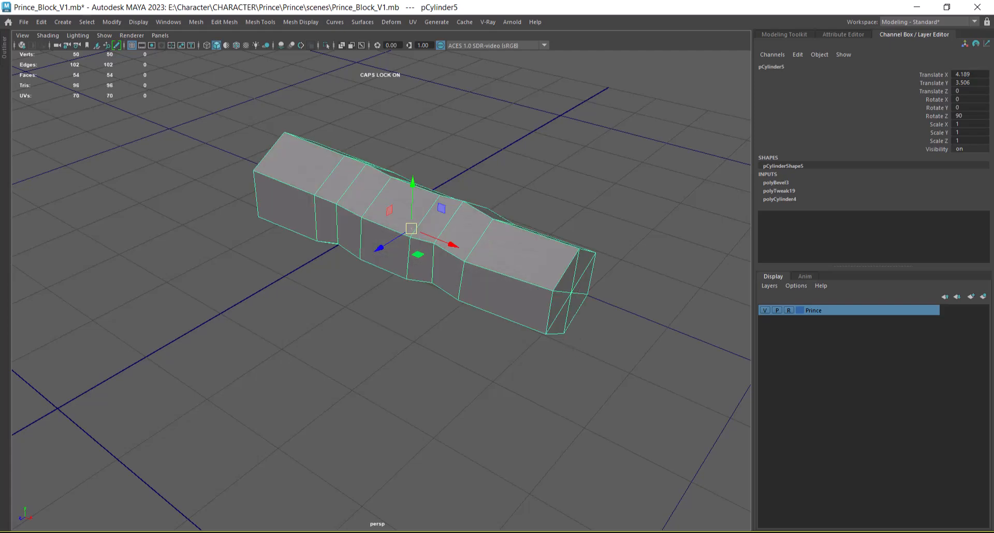
# Step: Switch to the Prince reference window, examine the gloved fingers up close, and minimize it
pyautogui.hotkey('alt', 'Tab')
pyautogui.moveTo(134, 174); pyautogui.dragTo(249, 153, button='middle')
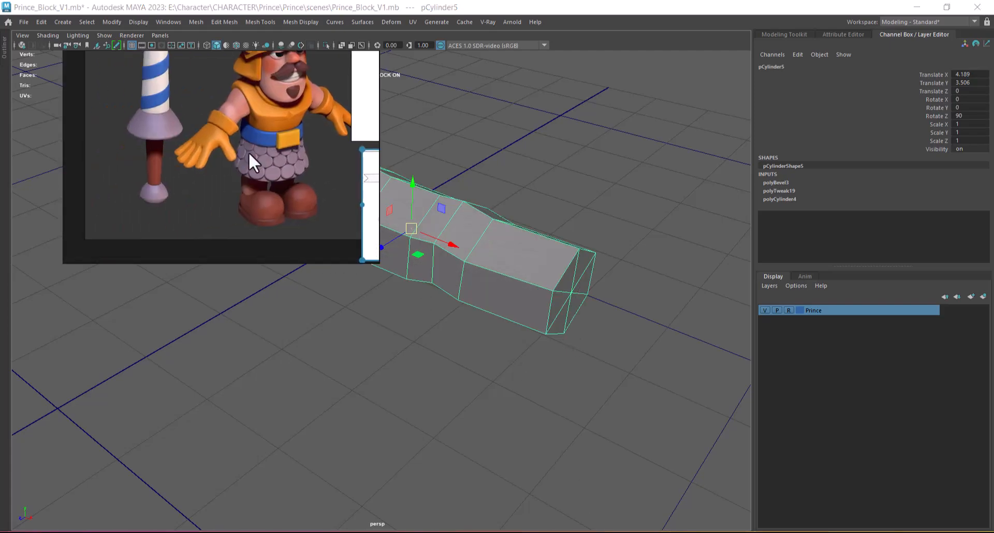
pyautogui.scroll(3, 208, 187)
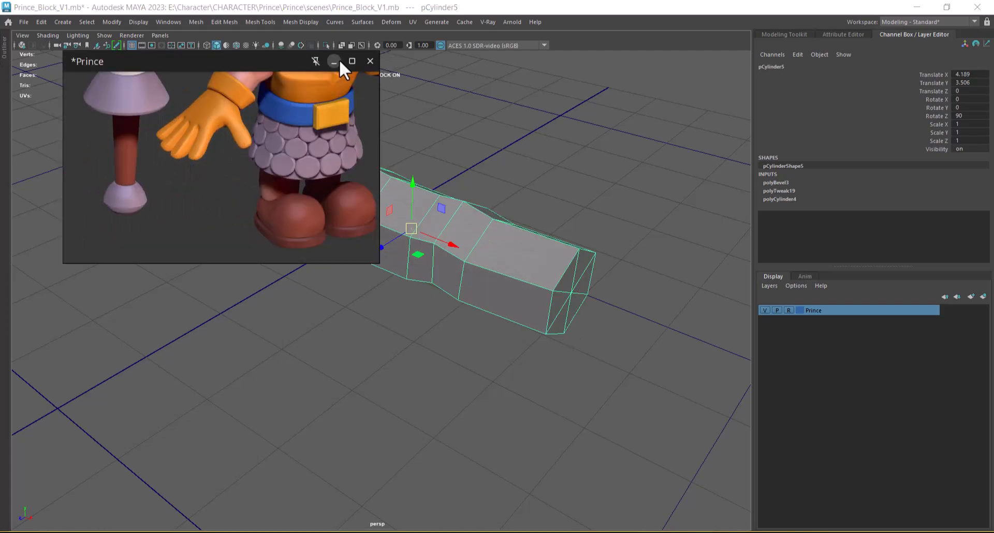
pyautogui.click(337, 60)
# Step: Insert an edge loop midway between the finger's outer joint and its tip
pyautogui.keyDown('alt'); pyautogui.moveTo(606, 380); pyautogui.dragTo(545, 323); pyautogui.keyUp('alt')
pyautogui.press('space')
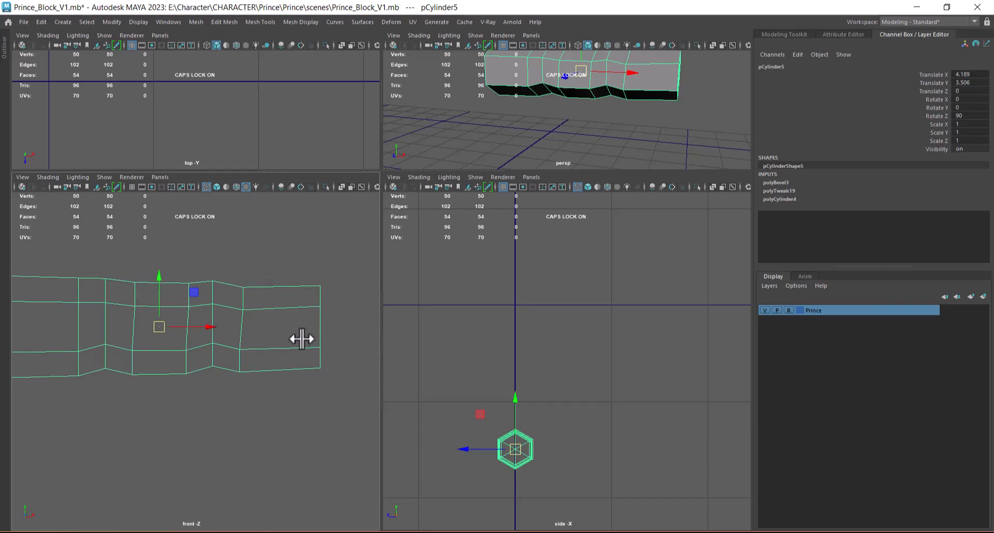
pyautogui.moveTo(304, 233); pyautogui.dragTo(305, 176, button='right')
pyautogui.click(294, 345)
pyautogui.keyDown('ctrl'); pyautogui.moveTo(333, 268); pyautogui.dragTo(476, 455, button='right'); pyautogui.keyUp('ctrl')
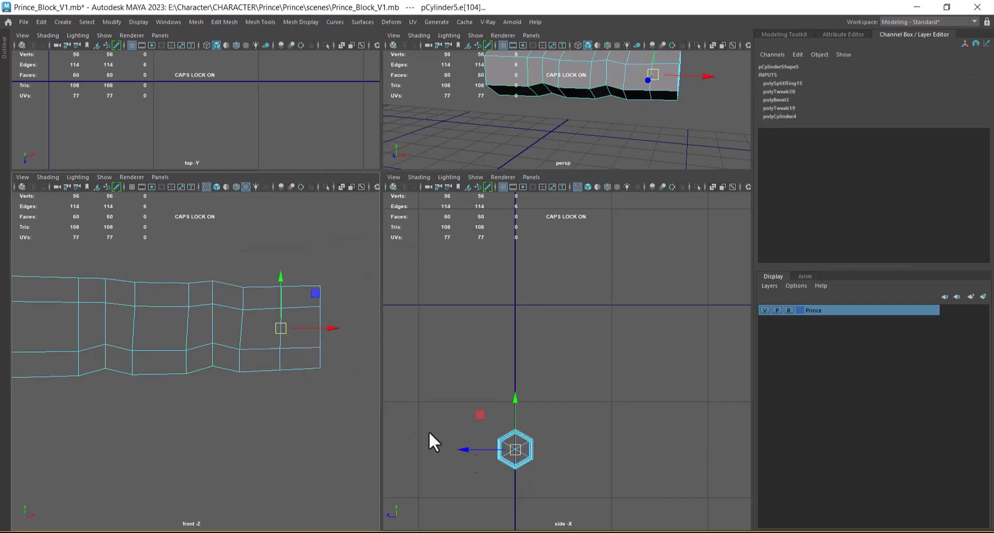
# Step: Scale down the fingertip's end vertices, adjust the scale of the new ring behind them, and display the finger smoothed
pyautogui.scroll(2, 310, 367)
pyautogui.keyDown('alt'); pyautogui.moveTo(309, 335); pyautogui.dragTo(250, 350, button='middle'); pyautogui.keyUp('alt')
pyautogui.moveTo(270, 317); pyautogui.dragTo(225, 313, button='right')
pyautogui.moveTo(323, 259); pyautogui.dragTo(282, 398)
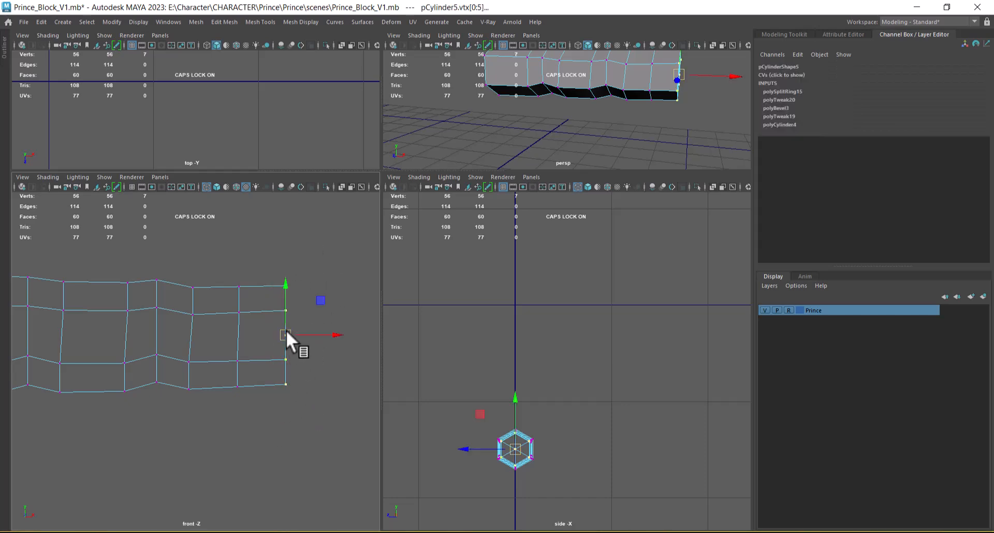
pyautogui.press('r')
pyautogui.moveTo(284, 335); pyautogui.dragTo(276, 343)
pyautogui.moveTo(231, 264); pyautogui.dragTo(262, 457)
pyautogui.moveTo(240, 333); pyautogui.dragTo(239, 339)
pyautogui.press('3')
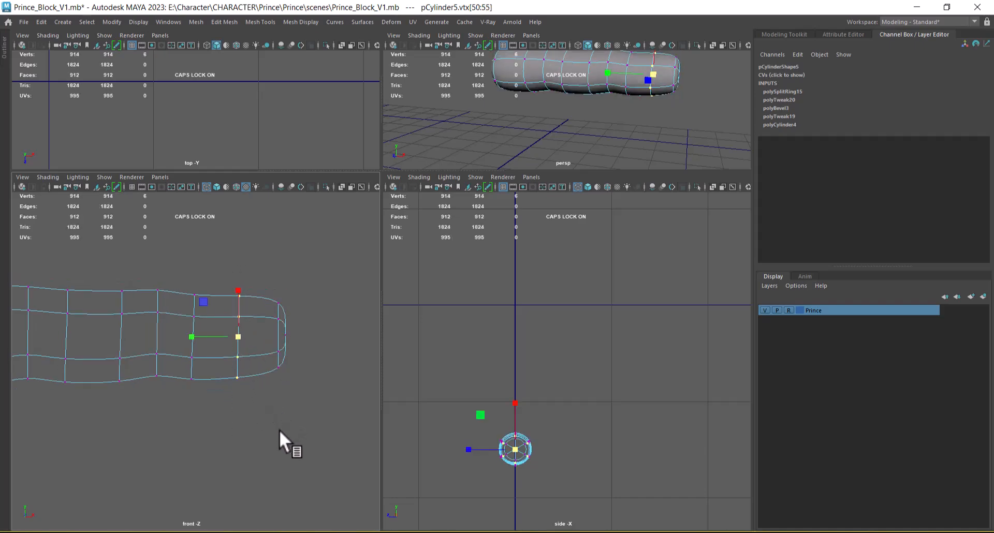
# Step: Delete the end-cap faces at the finger's base, leaving its tip and sides in place
pyautogui.scroll(-3, 249, 409)
pyautogui.scroll(2, 146, 374)
pyautogui.moveTo(145, 373); pyautogui.dragTo(226, 242, button='right')
pyautogui.moveTo(148, 261); pyautogui.dragTo(148, 275, button='right')
pyautogui.keyDown('alt'); pyautogui.moveTo(158, 346); pyautogui.dragTo(230, 340, button='middle'); pyautogui.keyUp('alt')
pyautogui.moveTo(97, 298); pyautogui.dragTo(131, 444)
pyautogui.keyDown('ctrl'); pyautogui.moveTo(261, 257); pyautogui.dragTo(160, 454); pyautogui.keyUp('ctrl')
pyautogui.press('Delete')
pyautogui.moveTo(194, 377); pyautogui.dragTo(386, 203, button='right')
pyautogui.keyDown('alt'); pyautogui.moveTo(659, 107); pyautogui.dragTo(651, 133); pyautogui.keyUp('alt')
pyautogui.click(246, 426)
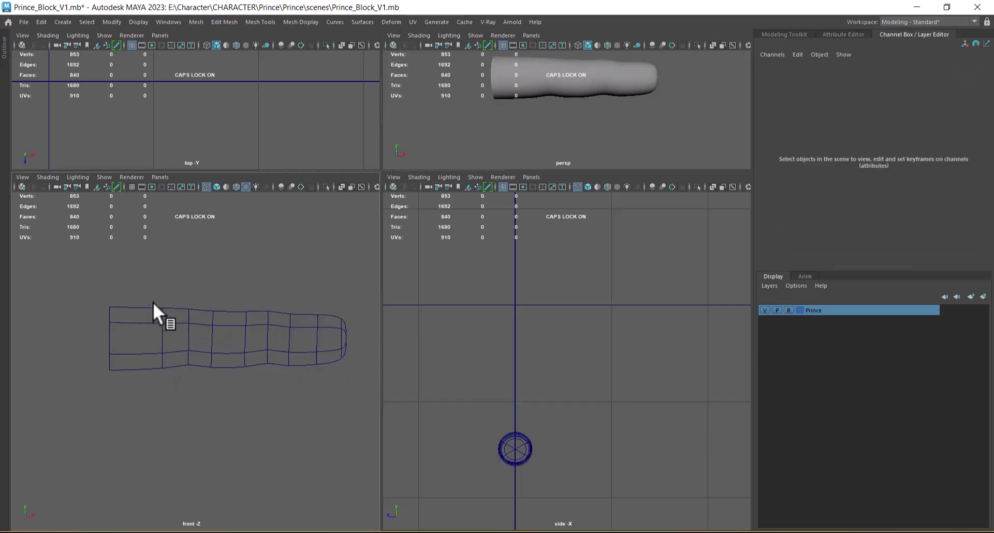
# Step: Bring the whole character and reference sketches back into view, and hide cameras in the front view
pyautogui.scroll(2, 300, 365)
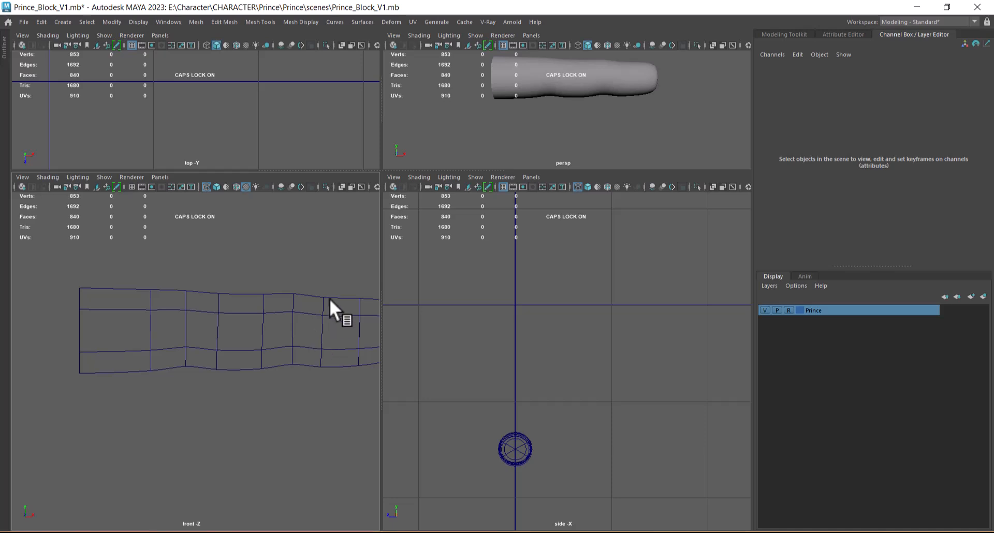
pyautogui.click(310, 350)
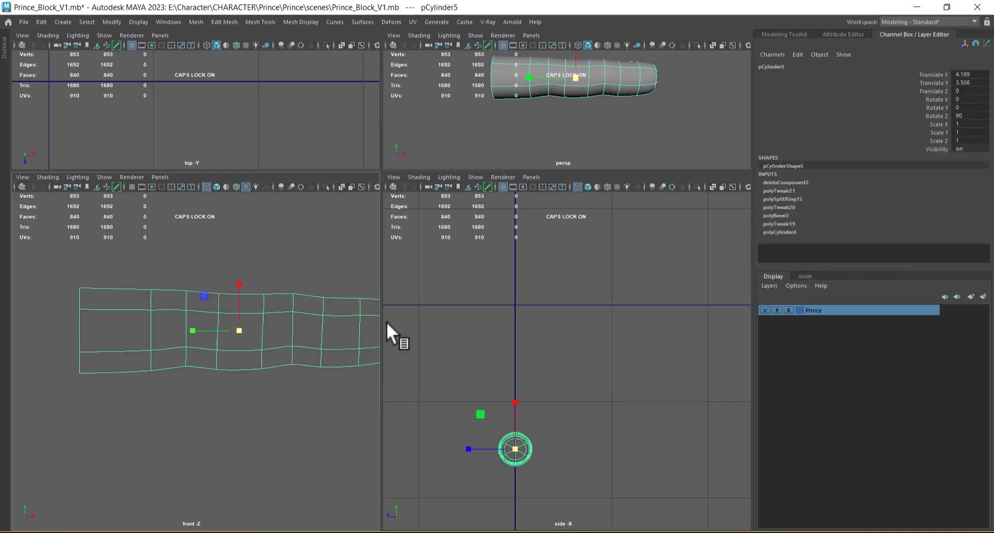
pyautogui.click(654, 138)
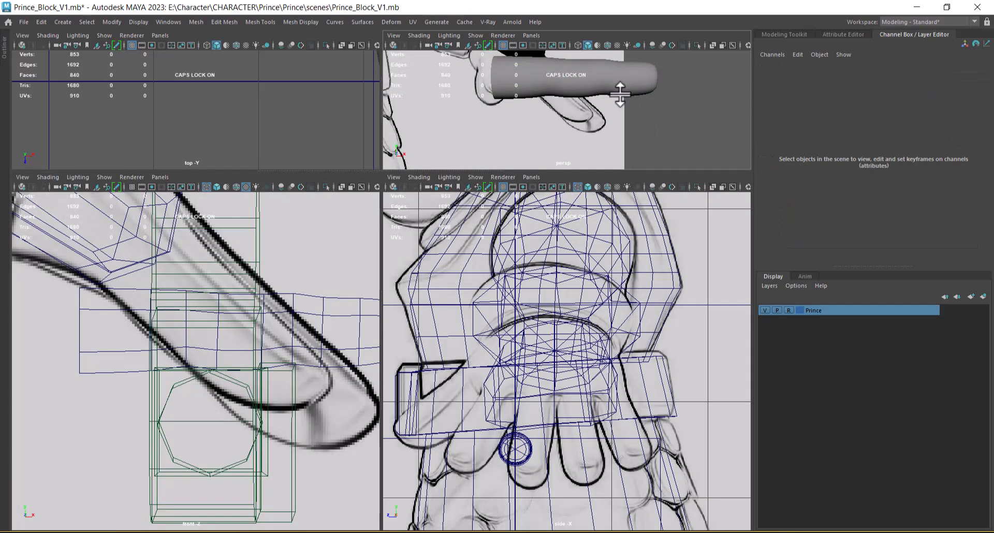
pyautogui.click(620, 93)
pyautogui.scroll(-4, 279, 425)
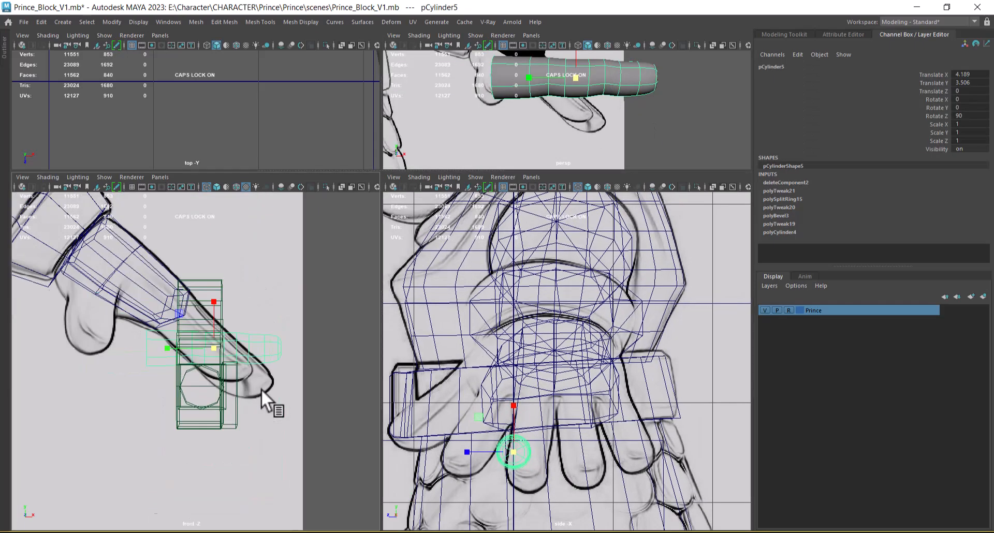
pyautogui.click(105, 178)
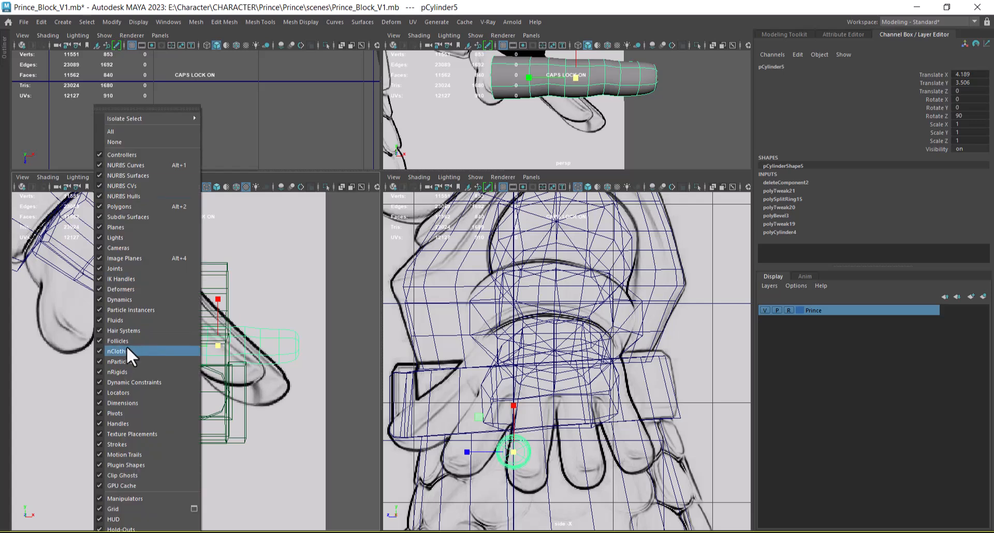
pyautogui.click(128, 249)
pyautogui.click(256, 394)
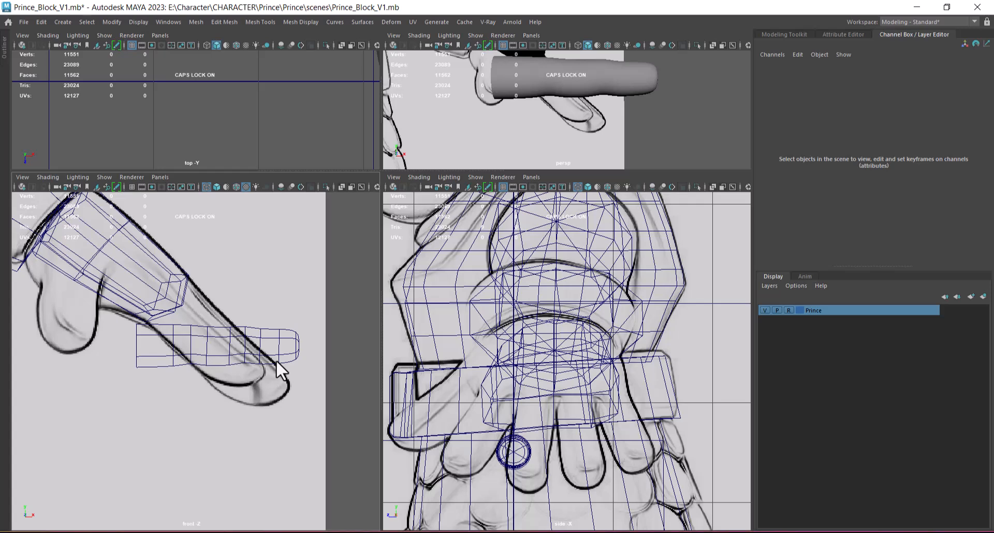
# Step: Rotate the finger in the front view to a Rotate Z of 46.021, following the angle of the sketched finger
pyautogui.click(270, 340)
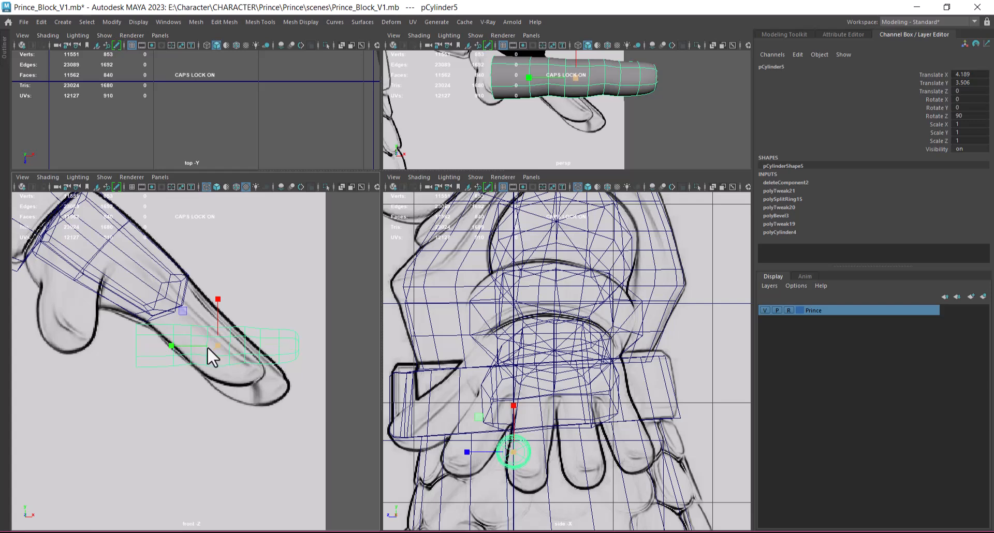
pyautogui.scroll(2, 202, 357)
pyautogui.press('e')
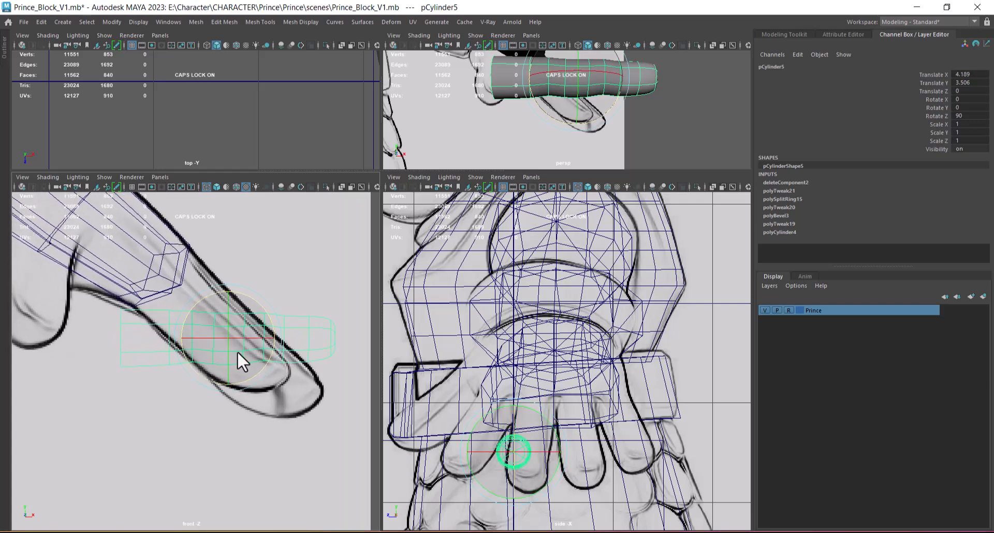
pyautogui.moveTo(256, 307); pyautogui.dragTo(266, 337)
pyautogui.scroll(1, 263, 373)
# Step: Move the finger over the sketched one to Translate X 4.154 and Y 3.492, and scale it uniformly to 1.031
pyautogui.press('w')
pyautogui.scroll(2, 209, 402)
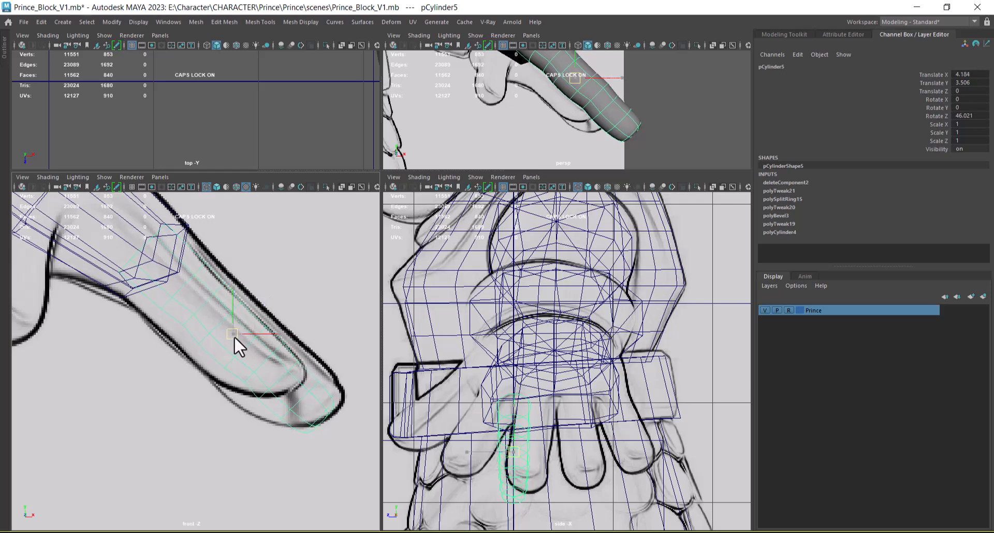
pyautogui.moveTo(234, 336); pyautogui.dragTo(228, 340)
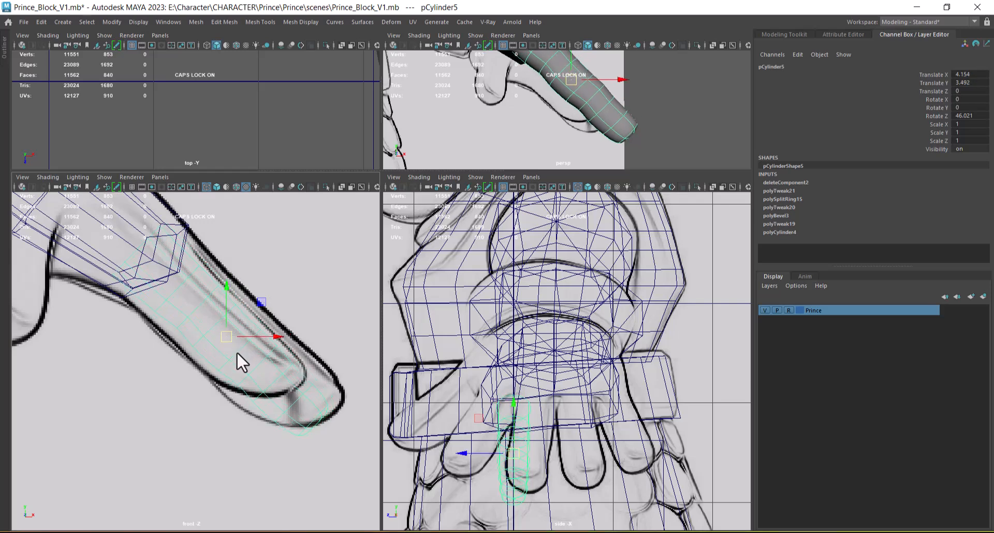
pyautogui.press('r')
pyautogui.moveTo(226, 338); pyautogui.dragTo(231, 336)
# Step: Shift the finger sideways in the enlarged perspective view to Translate Z -0.217, under the opening in the palm
pyautogui.keyDown('alt'); pyautogui.moveTo(611, 104); pyautogui.dragTo(599, 188); pyautogui.keyUp('alt')
pyautogui.keyDown('alt'); pyautogui.moveTo(598, 151); pyautogui.dragTo(595, 93); pyautogui.keyUp('alt')
pyautogui.press('space')
pyautogui.keyDown('alt'); pyautogui.moveTo(581, 167); pyautogui.dragTo(562, 181); pyautogui.keyUp('alt')
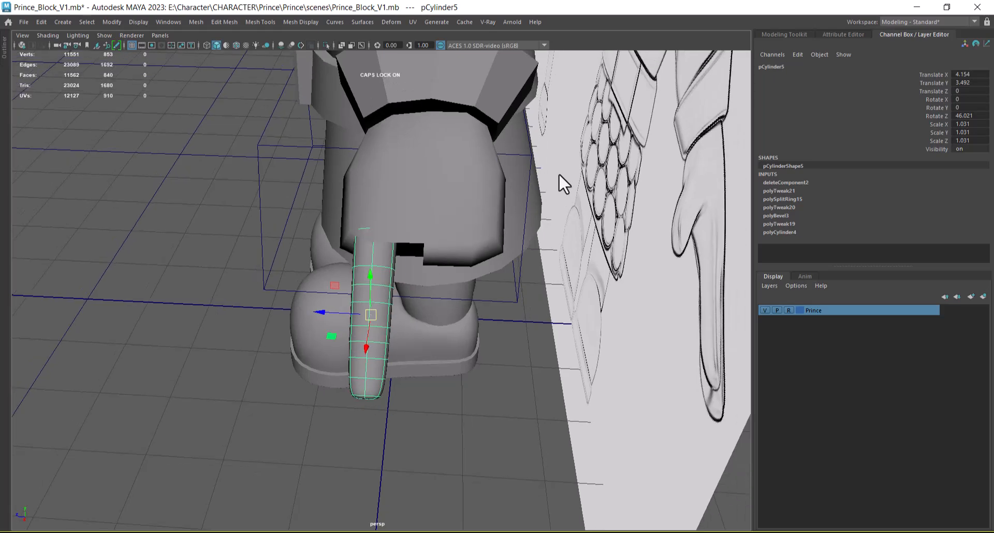
pyautogui.moveTo(350, 317); pyautogui.dragTo(358, 324)
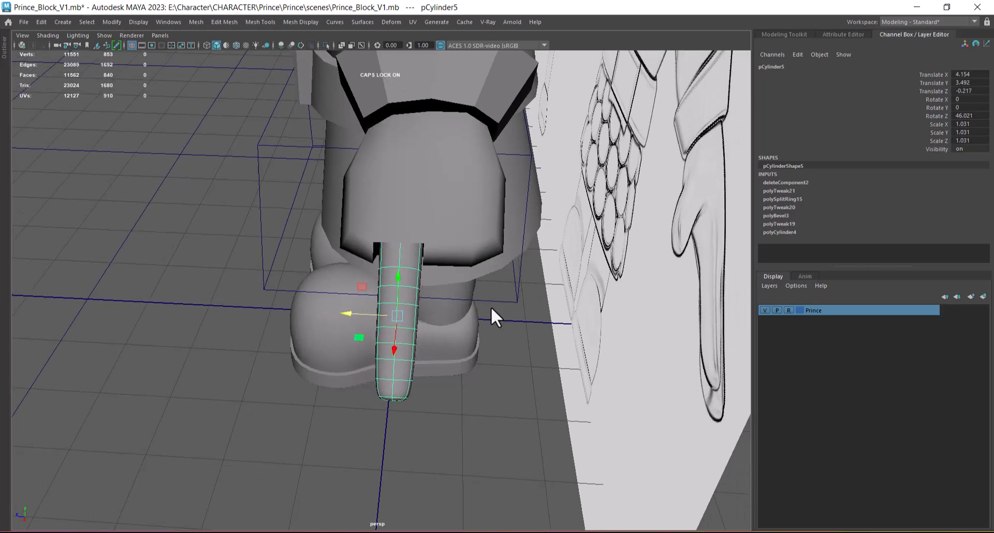
# Step: Examine from several angles how the finger meets the palm, and return to the four-view layout
pyautogui.click(445, 216)
pyautogui.keyDown('alt'); pyautogui.moveTo(445, 215); pyautogui.dragTo(570, 303); pyautogui.keyUp('alt')
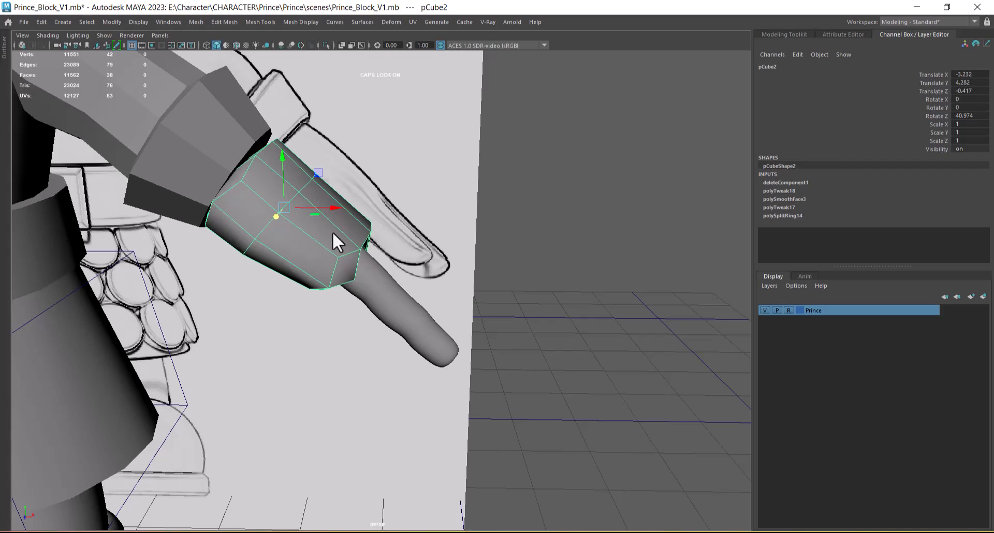
pyautogui.click(431, 336)
pyautogui.keyDown('alt'); pyautogui.moveTo(461, 331); pyautogui.dragTo(366, 306); pyautogui.keyUp('alt')
pyautogui.keyDown('alt'); pyautogui.moveTo(365, 306); pyautogui.dragTo(413, 306, button='right'); pyautogui.keyUp('alt')
pyautogui.keyDown('alt'); pyautogui.moveTo(413, 305); pyautogui.dragTo(516, 305); pyautogui.keyUp('alt')
pyautogui.click(446, 253)
pyautogui.press('space')
# Step: Place the finger's pivot at its tip and scale the finger uniformly to 0.953
pyautogui.keyDown('alt'); pyautogui.moveTo(290, 412); pyautogui.dragTo(327, 415, button='right'); pyautogui.keyUp('alt')
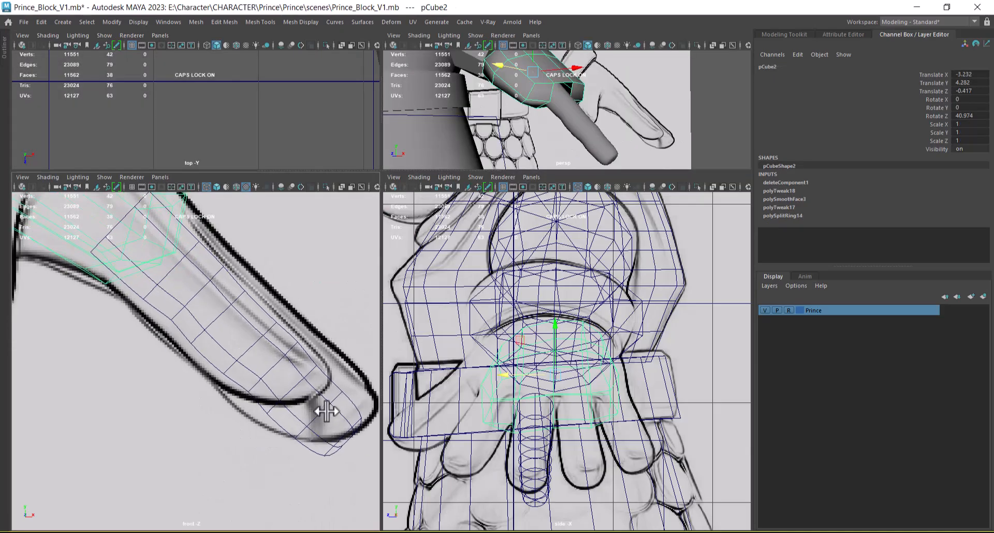
pyautogui.keyDown('alt'); pyautogui.moveTo(300, 370); pyautogui.dragTo(327, 428, button='middle'); pyautogui.keyUp('alt')
pyautogui.click(310, 409)
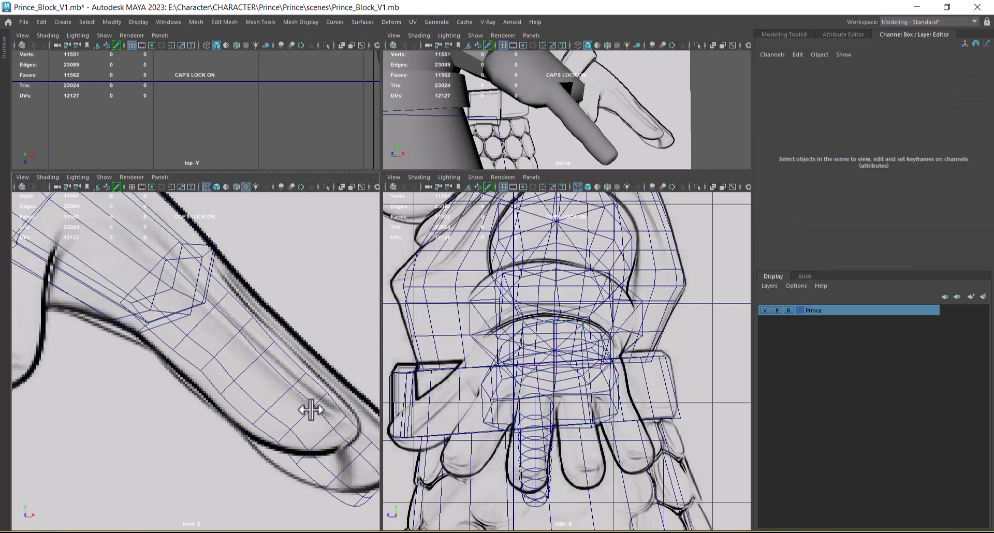
pyautogui.click(310, 392)
pyautogui.keyDown('alt'); pyautogui.moveTo(591, 111); pyautogui.dragTo(589, 132); pyautogui.keyUp('alt')
pyautogui.press('e')
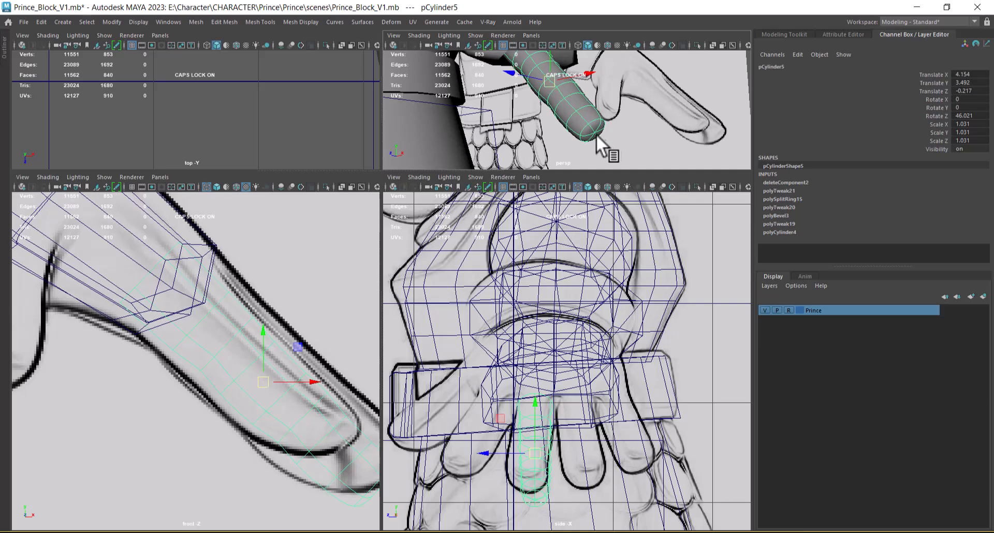
pyautogui.click(595, 133)
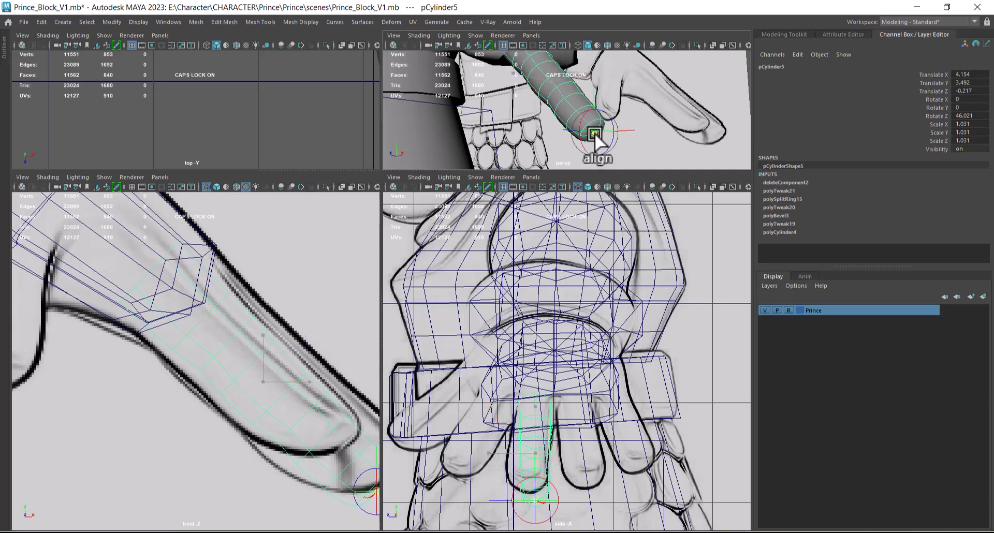
pyautogui.press('r')
pyautogui.moveTo(595, 130); pyautogui.dragTo(583, 157)
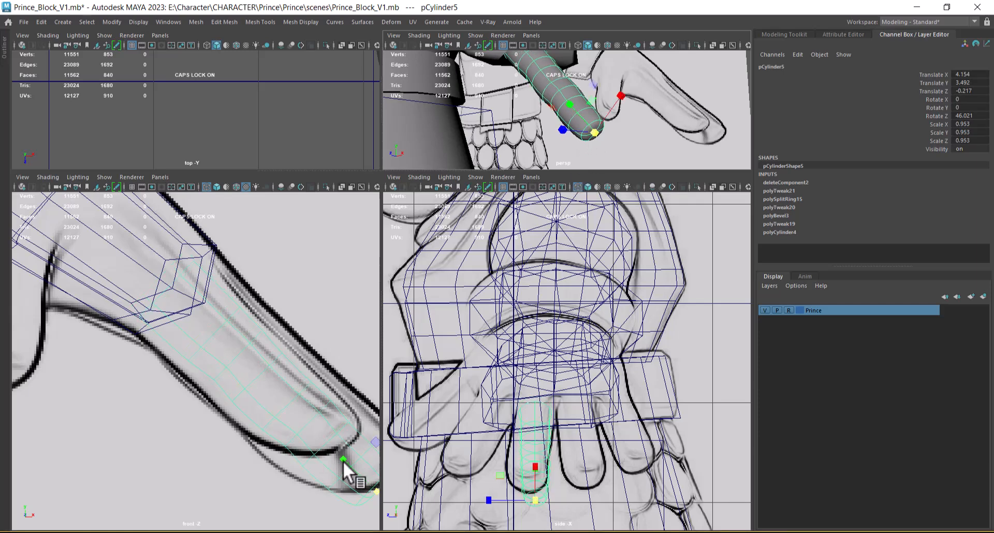
# Step: Move the finger in the front view to Translate X 4.203 and Y 3.523, matching the sketched fingertip
pyautogui.scroll(-3, 362, 450)
pyautogui.scroll(4, 307, 431)
pyautogui.press('w')
pyautogui.moveTo(290, 382); pyautogui.dragTo(300, 375)
pyautogui.moveTo(306, 405)
pyautogui.keyDown('alt'); pyautogui.mouseDown(button='right')
pyautogui.moveTo(267, 403)
pyautogui.moveTo(295, 402)
pyautogui.mouseUp(button='right'); pyautogui.keyUp('alt')
pyautogui.keyDown('alt'); pyautogui.moveTo(271, 389); pyautogui.dragTo(296, 406, button='middle'); pyautogui.keyUp('alt')
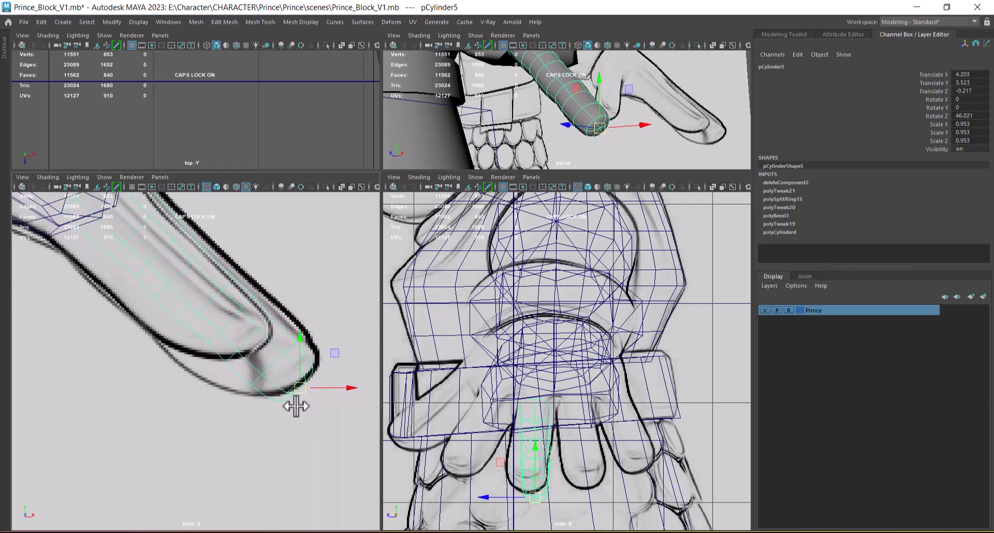
# Step: Scale the finger uniformly to 1.025 from its tip and check the fit against the reference
pyautogui.press('r')
pyautogui.moveTo(300, 391); pyautogui.dragTo(319, 382)
pyautogui.keyDown('alt'); pyautogui.moveTo(292, 417); pyautogui.dragTo(273, 404, button='right'); pyautogui.keyUp('alt')
pyautogui.keyDown('alt'); pyautogui.moveTo(275, 411); pyautogui.dragTo(286, 421, button='middle'); pyautogui.keyUp('alt')
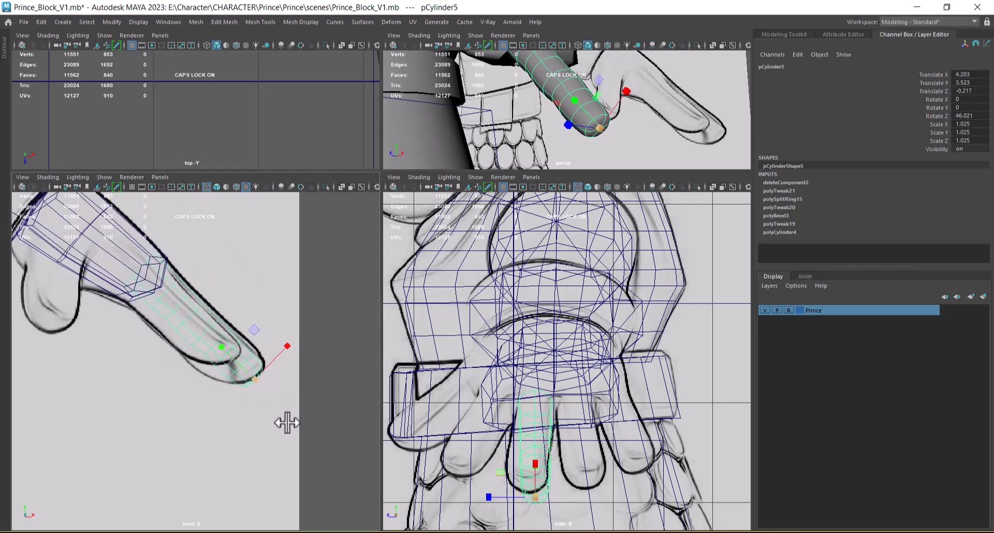
pyautogui.keyDown('alt'); pyautogui.moveTo(557, 135); pyautogui.dragTo(606, 149); pyautogui.keyUp('alt')
pyautogui.keyDown('alt'); pyautogui.moveTo(606, 149); pyautogui.dragTo(571, 136, button='middle'); pyautogui.keyUp('alt')
pyautogui.keyDown('alt'); pyautogui.moveTo(207, 390); pyautogui.dragTo(287, 387, button='right'); pyautogui.keyUp('alt')
# Step: Thicken the finger by scaling it to 1.305 in X and 1.188 in Z
pyautogui.press('w')
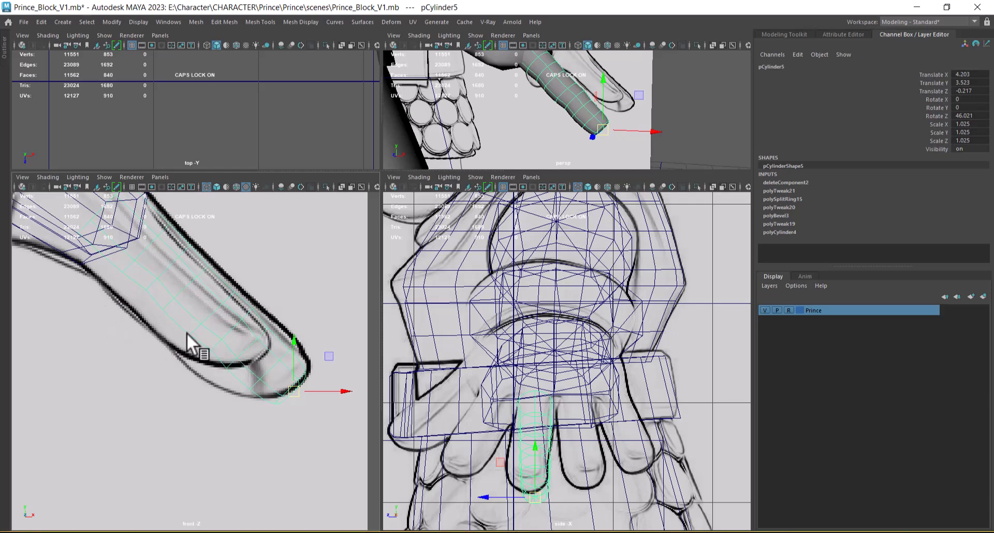
pyautogui.keyDown('alt'); pyautogui.moveTo(257, 362); pyautogui.dragTo(227, 326, button='middle'); pyautogui.keyUp('alt')
pyautogui.keyDown('alt'); pyautogui.moveTo(227, 326); pyautogui.dragTo(221, 340, button='right'); pyautogui.keyUp('alt')
pyautogui.keyDown('alt'); pyautogui.moveTo(204, 305); pyautogui.dragTo(203, 343, button='middle'); pyautogui.keyUp('alt')
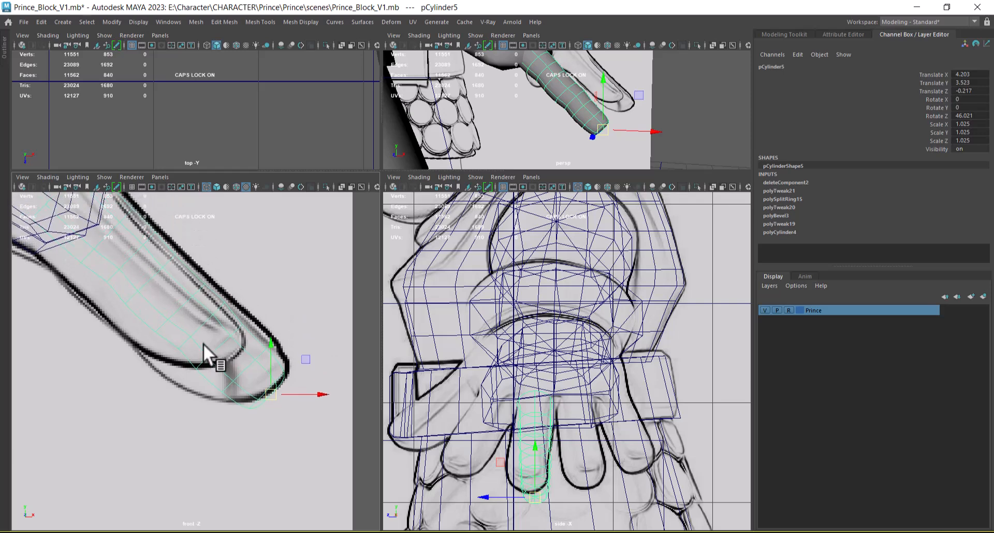
pyautogui.moveTo(306, 378); pyautogui.dragTo(315, 353)
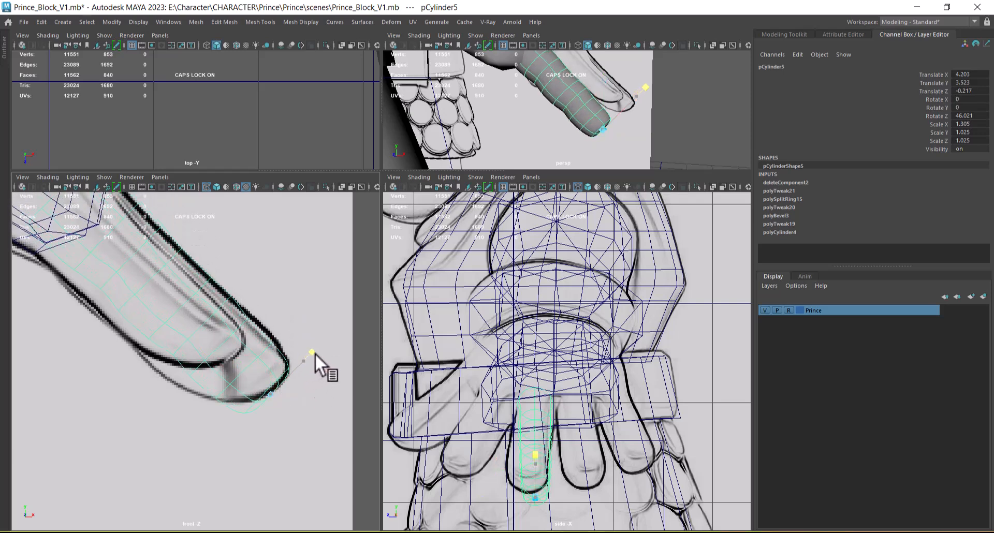
pyautogui.keyDown('alt'); pyautogui.moveTo(306, 384); pyautogui.dragTo(279, 375, button='right'); pyautogui.keyUp('alt')
pyautogui.keyDown('alt'); pyautogui.moveTo(596, 106); pyautogui.dragTo(510, 121); pyautogui.keyUp('alt')
pyautogui.keyDown('alt'); pyautogui.moveTo(212, 390); pyautogui.dragTo(237, 402, button='right'); pyautogui.keyUp('alt')
pyautogui.keyDown('alt'); pyautogui.moveTo(624, 77); pyautogui.dragTo(606, 135); pyautogui.keyUp('alt')
pyautogui.press('w')
pyautogui.click(218, 448)
pyautogui.click(234, 371)
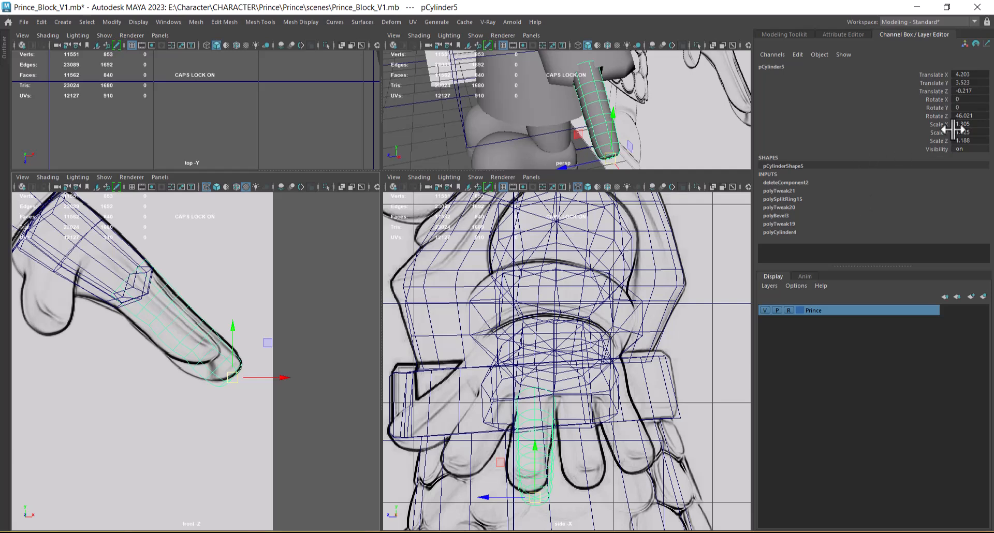
# Step: Copy and paste the finger, and move one of the two away from the hand to Translate X 4.932, Y 3.48
pyautogui.click(39, 22)
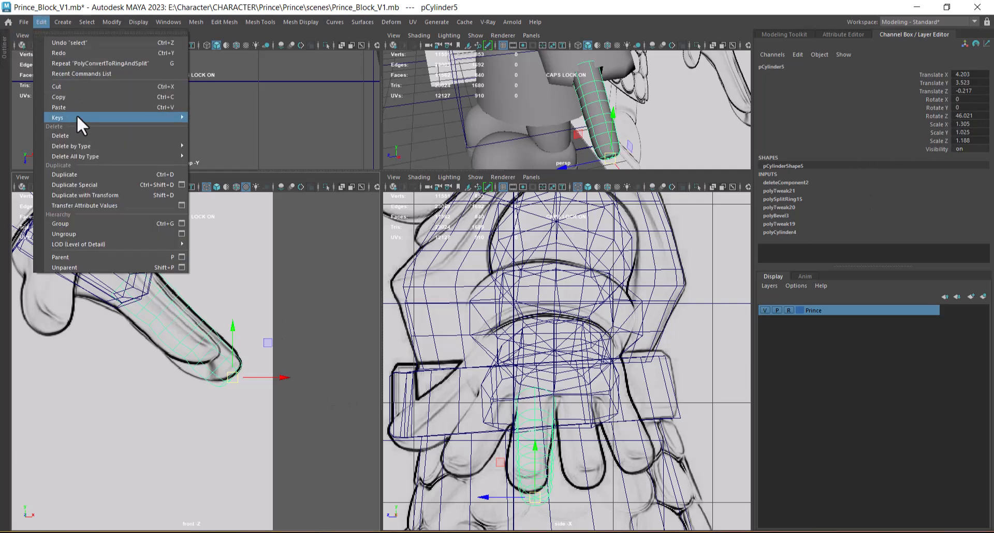
pyautogui.click(42, 21)
pyautogui.click(42, 21)
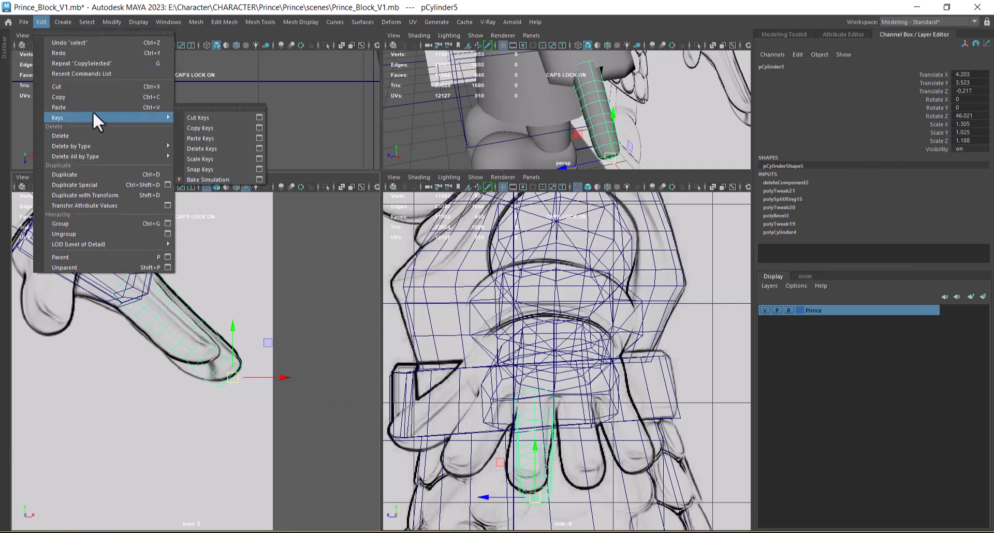
pyautogui.click(78, 107)
pyautogui.moveTo(237, 376); pyautogui.dragTo(312, 380)
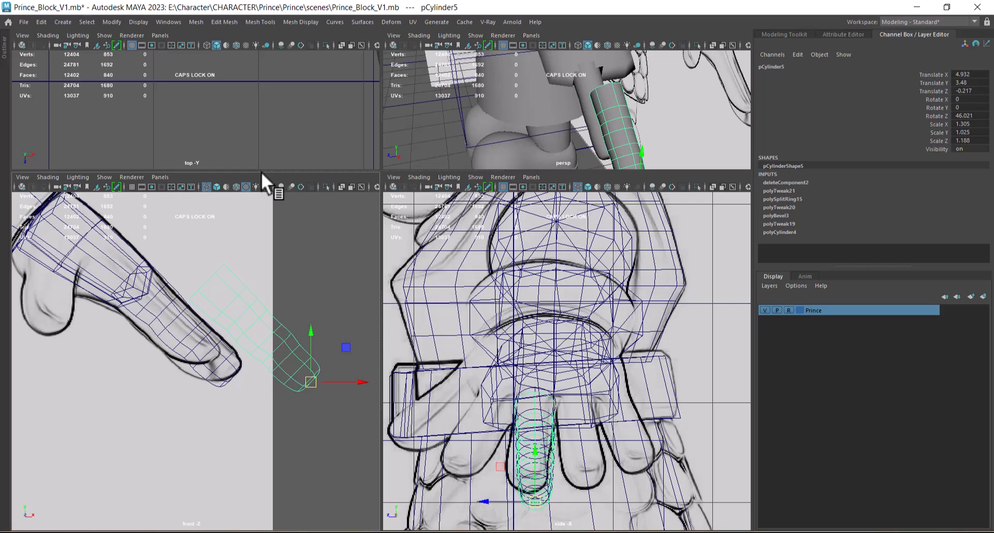
pyautogui.keyDown('alt'); pyautogui.moveTo(539, 62); pyautogui.dragTo(596, 165); pyautogui.keyUp('alt')
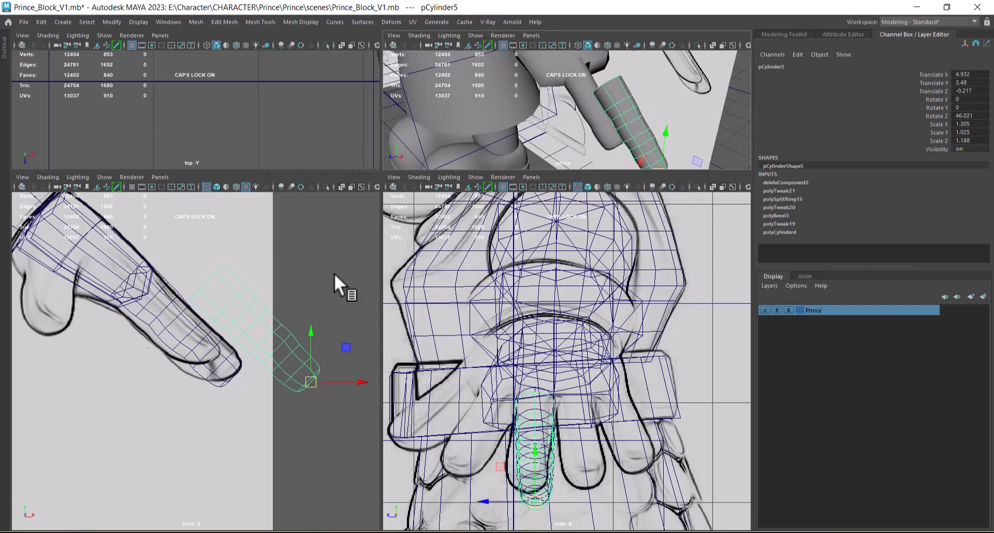
# Step: Select the palm, enlarge the perspective view around it, and hide all unselected objects
pyautogui.scroll(-2, 151, 336)
pyautogui.keyDown('alt'); pyautogui.moveTo(648, 120); pyautogui.dragTo(632, 139); pyautogui.keyUp('alt')
pyautogui.click(577, 84)
pyautogui.keyDown('alt'); pyautogui.moveTo(577, 84); pyautogui.dragTo(614, 138, button='middle'); pyautogui.keyUp('alt')
pyautogui.scroll(3, 614, 135)
pyautogui.moveTo(615, 132)
pyautogui.keyDown('alt'); pyautogui.mouseDown()
pyautogui.moveTo(635, 123)
pyautogui.moveTo(625, 117)
pyautogui.mouseUp(); pyautogui.keyUp('alt')
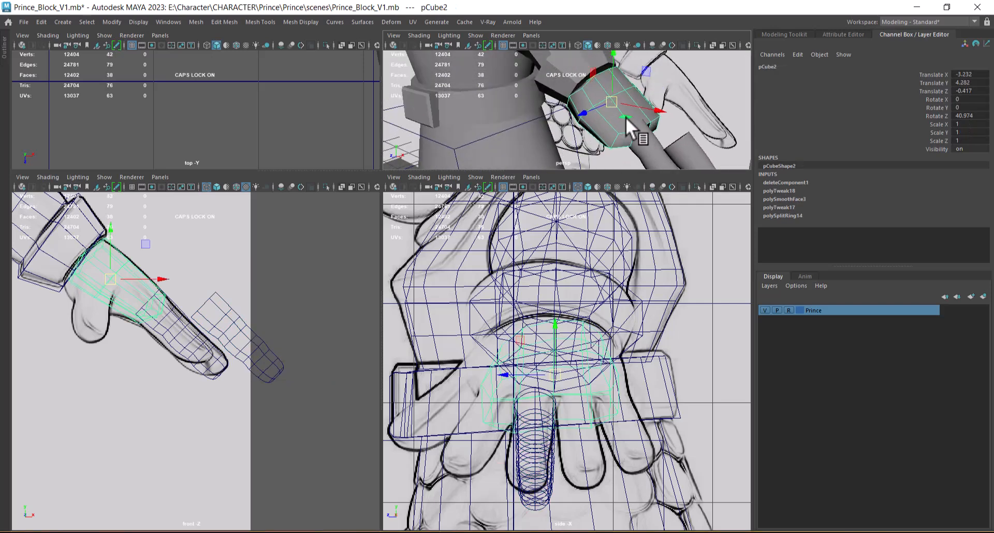
pyautogui.press('space')
pyautogui.keyDown('alt'); pyautogui.moveTo(581, 155); pyautogui.dragTo(494, 190); pyautogui.keyUp('alt')
pyautogui.moveTo(493, 190); pyautogui.dragTo(488, 170, button='right')
pyautogui.click(488, 170)
pyautogui.keyDown('alt'); pyautogui.moveTo(488, 170); pyautogui.dragTo(554, 211); pyautogui.keyUp('alt')
pyautogui.press('F8')
pyautogui.hotkey('alt', 'h')
# Step: Extrude the two end faces beside the palm's opening three times to form a bent finger in three segments
pyautogui.moveTo(553, 212); pyautogui.dragTo(561, 205, button='right')
pyautogui.click(560, 210)
pyautogui.keyDown('alt'); pyautogui.moveTo(558, 216); pyautogui.dragTo(549, 197); pyautogui.keyUp('alt')
pyautogui.keyDown('shift'); pyautogui.click(548, 203); pyautogui.keyUp('shift')
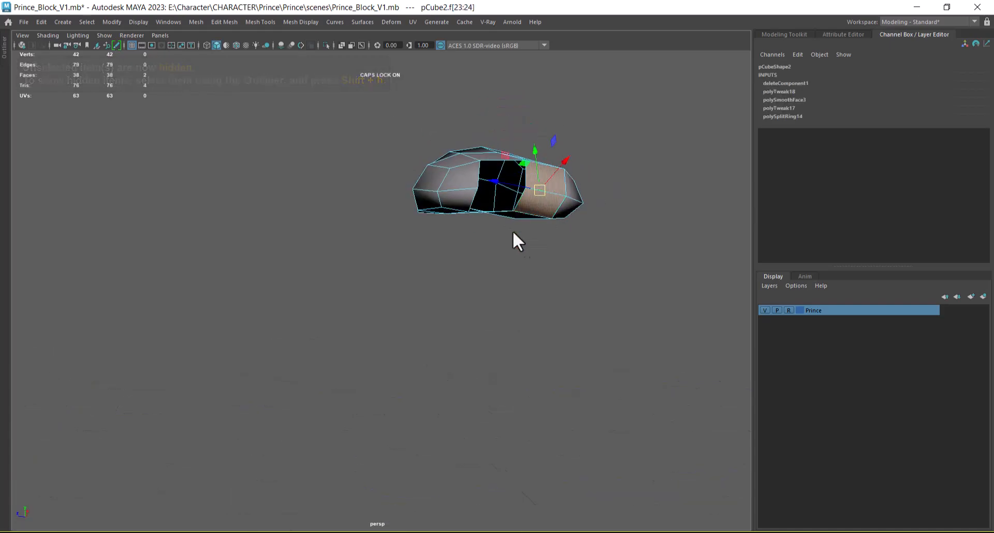
pyautogui.keyDown('alt'); pyautogui.moveTo(515, 231); pyautogui.dragTo(582, 243); pyautogui.keyUp('alt')
pyautogui.keyDown('alt'); pyautogui.moveTo(535, 200); pyautogui.dragTo(600, 344); pyautogui.keyUp('alt')
pyautogui.hotkey('ctrl', 'e')
pyautogui.hotkey('ctrl', 'e')
pyautogui.hotkey('ctrl', 'e')
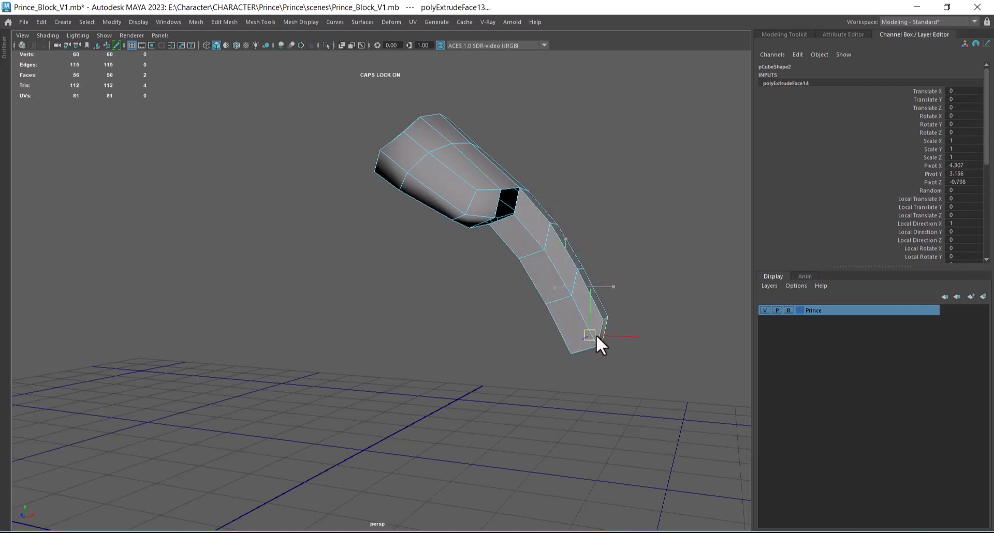
# Step: Move the four edges along the inner side of the extruded finger inward to taper its profile
pyautogui.keyDown('alt'); pyautogui.moveTo(560, 306); pyautogui.dragTo(482, 315); pyautogui.keyUp('alt')
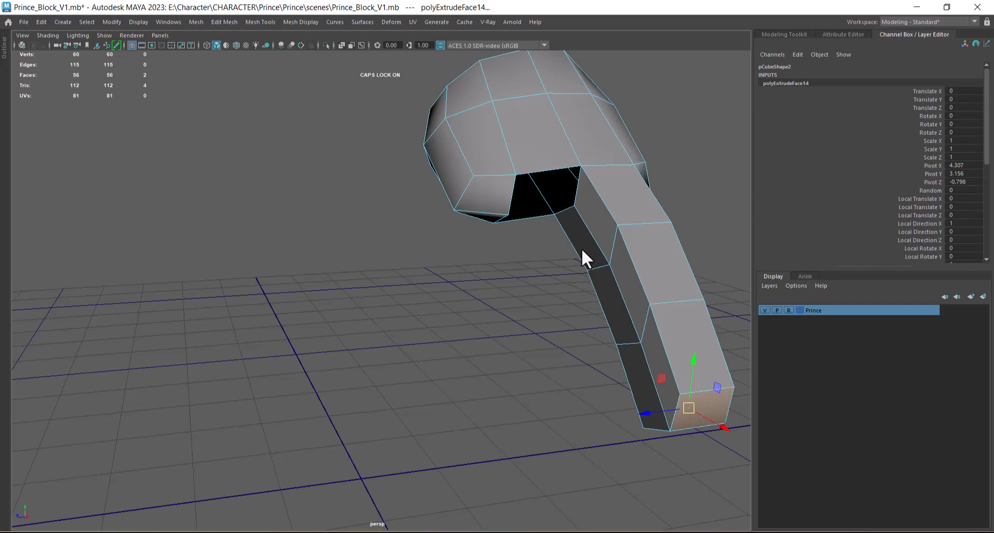
pyautogui.moveTo(643, 259)
pyautogui.keyDown('alt'); pyautogui.mouseDown()
pyautogui.moveTo(643, 210)
pyautogui.moveTo(635, 216)
pyautogui.mouseUp(); pyautogui.keyUp('alt')
pyautogui.moveTo(634, 216); pyautogui.dragTo(630, 137, button='right')
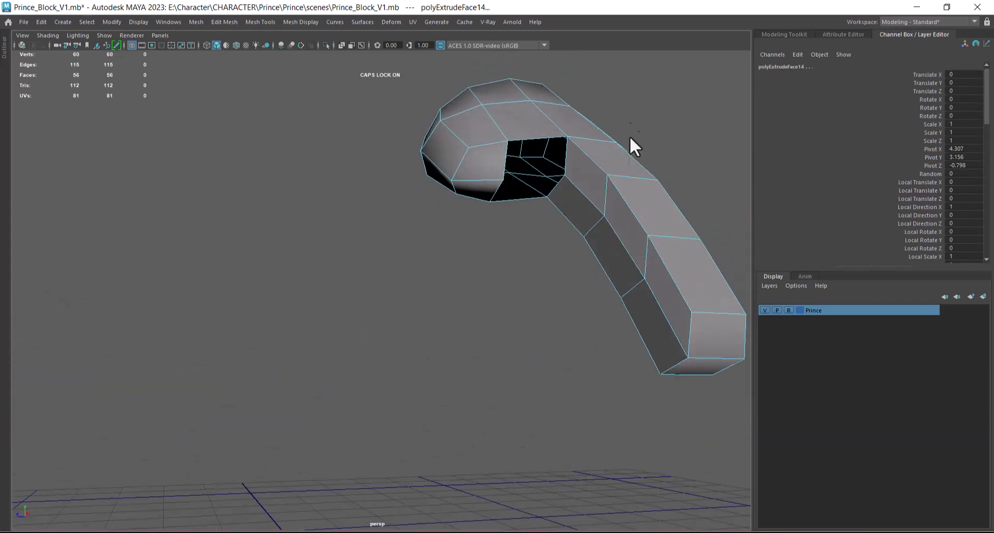
pyautogui.click(626, 197)
pyautogui.keyDown('shift'); pyautogui.click(601, 272); pyautogui.keyUp('shift')
pyautogui.keyDown('shift'); pyautogui.click(632, 321); pyautogui.keyUp('shift')
pyautogui.keyDown('alt'); pyautogui.moveTo(679, 278); pyautogui.dragTo(643, 284); pyautogui.keyUp('alt')
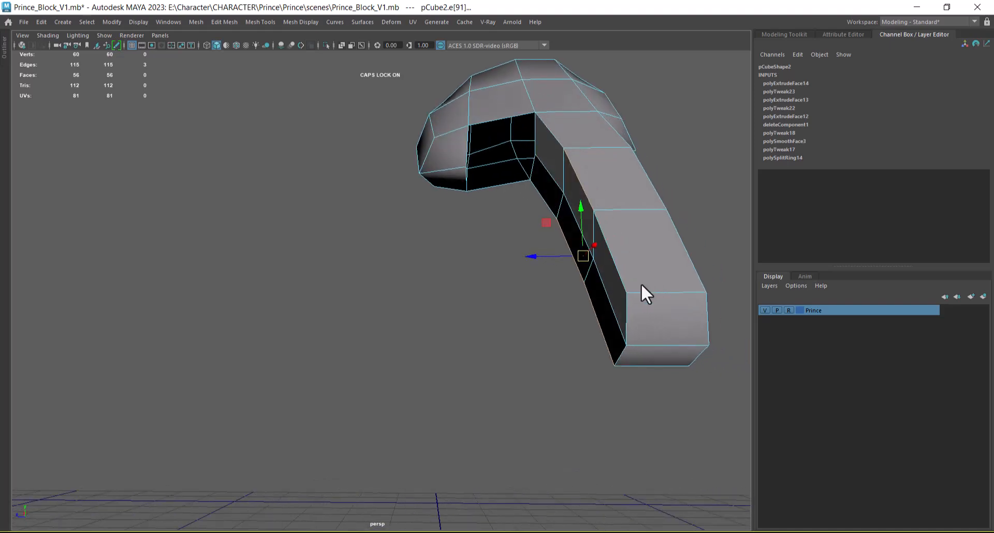
pyautogui.keyDown('shift'); pyautogui.click(618, 279); pyautogui.keyUp('shift')
pyautogui.keyDown('alt'); pyautogui.moveTo(589, 258); pyautogui.dragTo(663, 168); pyautogui.keyUp('alt')
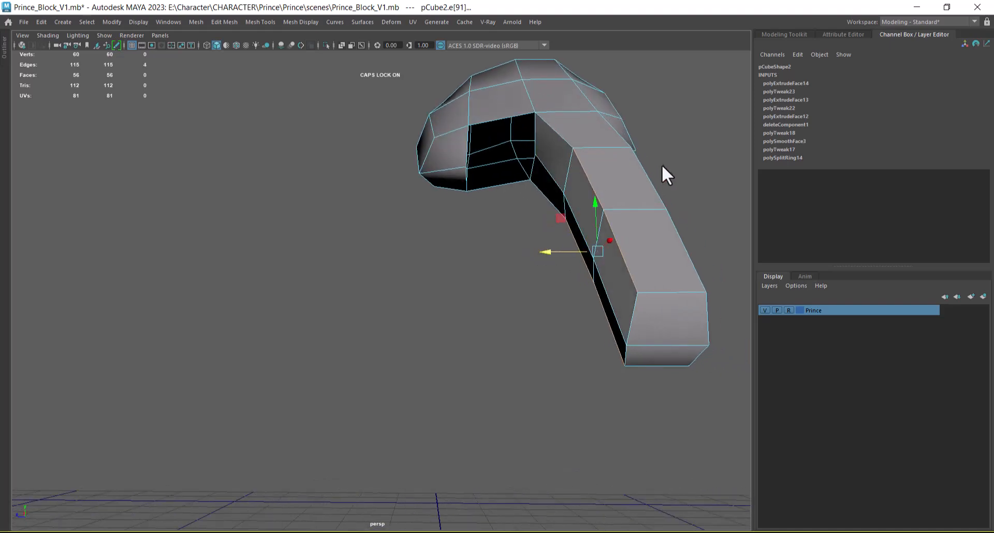
# Step: Select the six edges along the extruded finger's outer side and shift them inward to narrow the finger
pyautogui.click(626, 141)
pyautogui.keyDown('shift'); pyautogui.click(645, 181); pyautogui.keyUp('shift')
pyautogui.keyDown('alt'); pyautogui.moveTo(684, 251); pyautogui.dragTo(628, 247); pyautogui.keyUp('alt')
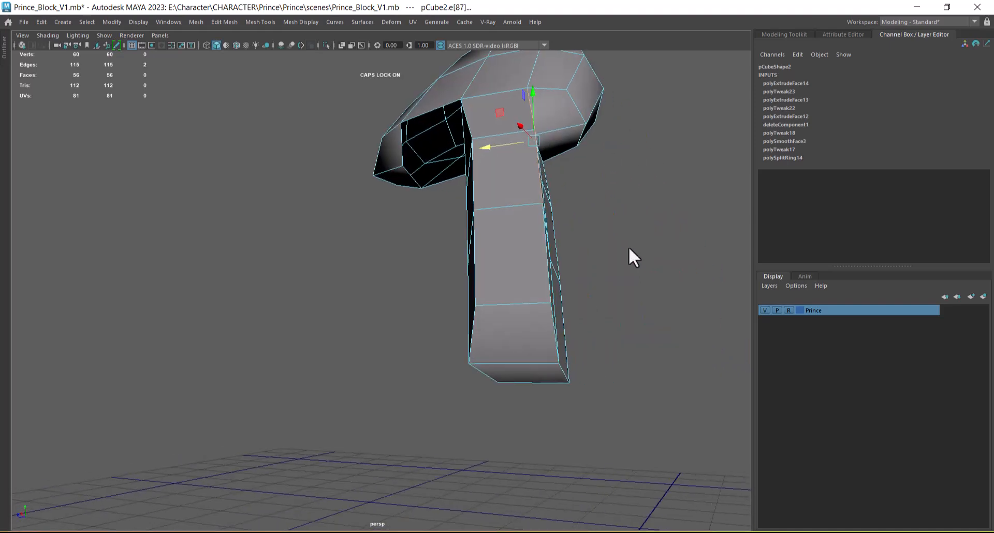
pyautogui.keyDown('shift'); pyautogui.click(546, 251); pyautogui.keyUp('shift')
pyautogui.keyDown('shift'); pyautogui.click(567, 321); pyautogui.keyUp('shift')
pyautogui.keyDown('alt'); pyautogui.moveTo(568, 321); pyautogui.dragTo(524, 300); pyautogui.keyUp('alt')
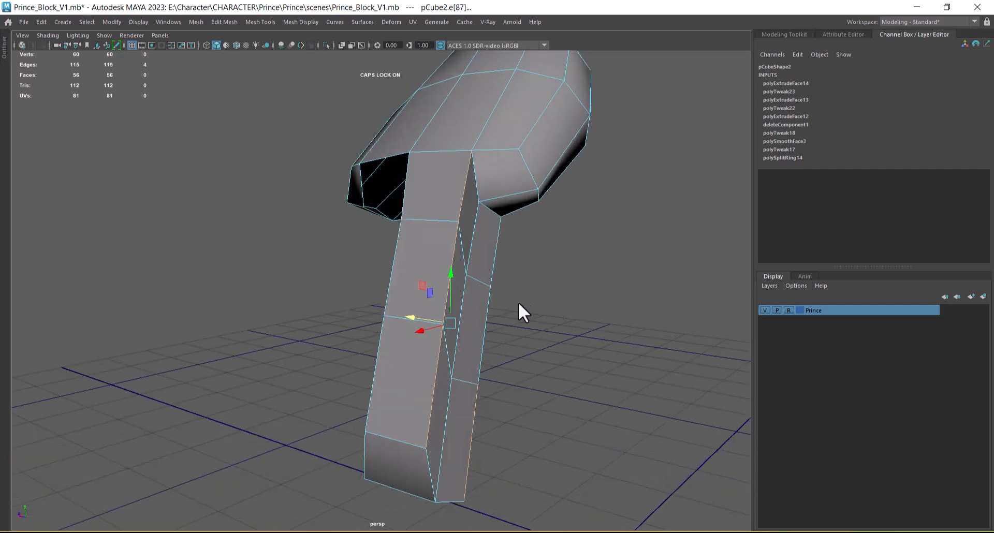
pyautogui.keyDown('shift'); pyautogui.click(485, 310); pyautogui.keyUp('shift')
pyautogui.keyDown('shift'); pyautogui.click(491, 249); pyautogui.keyUp('shift')
pyautogui.keyDown('alt'); pyautogui.moveTo(491, 249); pyautogui.dragTo(618, 369); pyautogui.keyUp('alt')
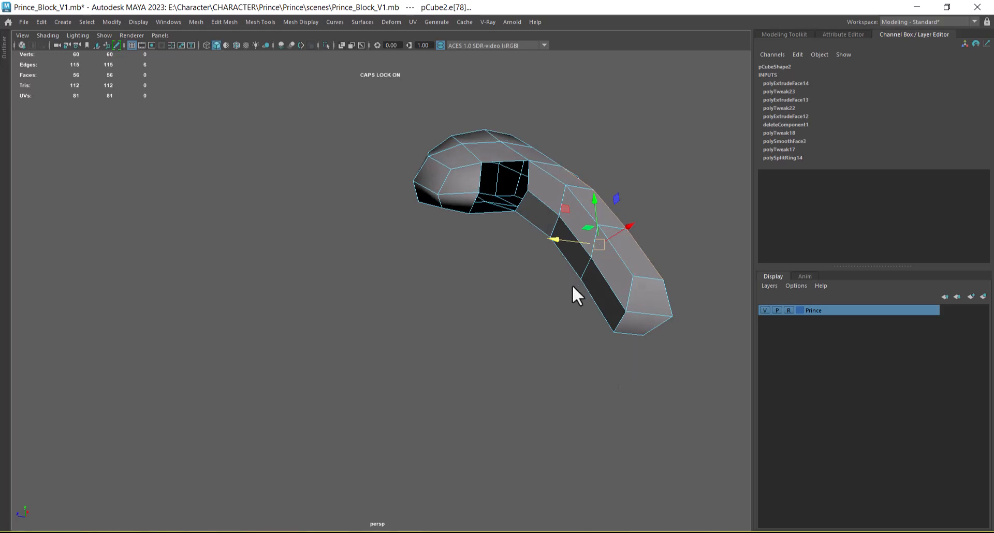
# Step: Undo the edge adjustments and all the finger extrusions to return to the plain palm
pyautogui.hotkey('ctrl', 'z')
pyautogui.hotkey('ctrl', 'z')
pyautogui.hotkey('ctrl', 'z')
pyautogui.hotkey('ctrl', 'z')
pyautogui.hotkey('ctrl', 'z')
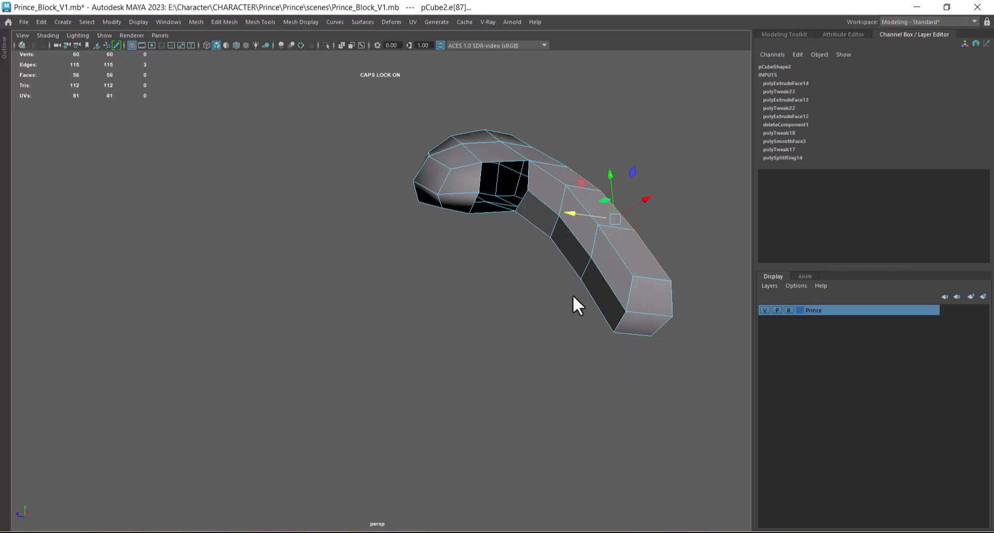
pyautogui.hotkey('ctrl', 'z')
pyautogui.hotkey('ctrl', 'z')
pyautogui.hotkey('ctrl', 'z')
pyautogui.hotkey('ctrl', 'z')
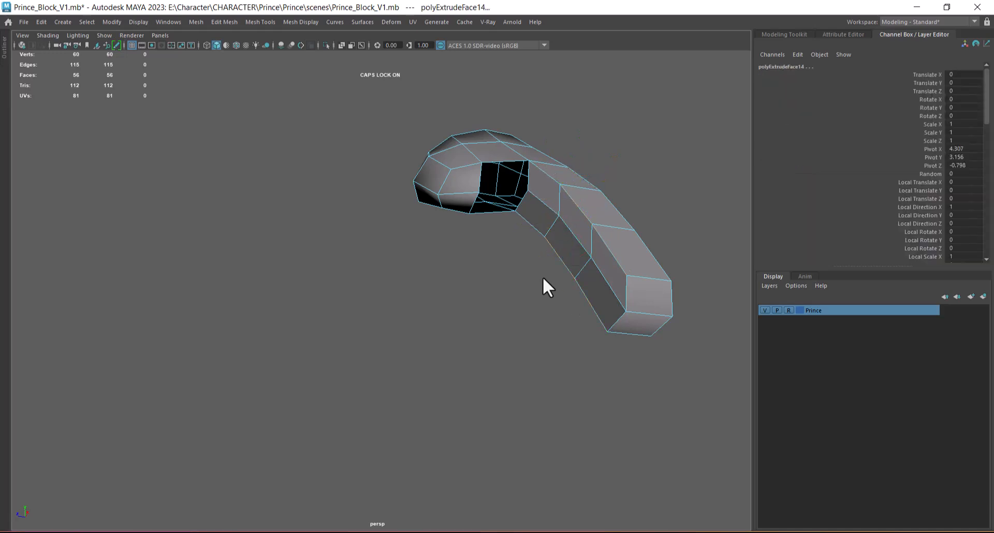
pyautogui.hotkey('ctrl', 'z')
pyautogui.hotkey('ctrl', 'z')
pyautogui.hotkey('ctrl', 'z')
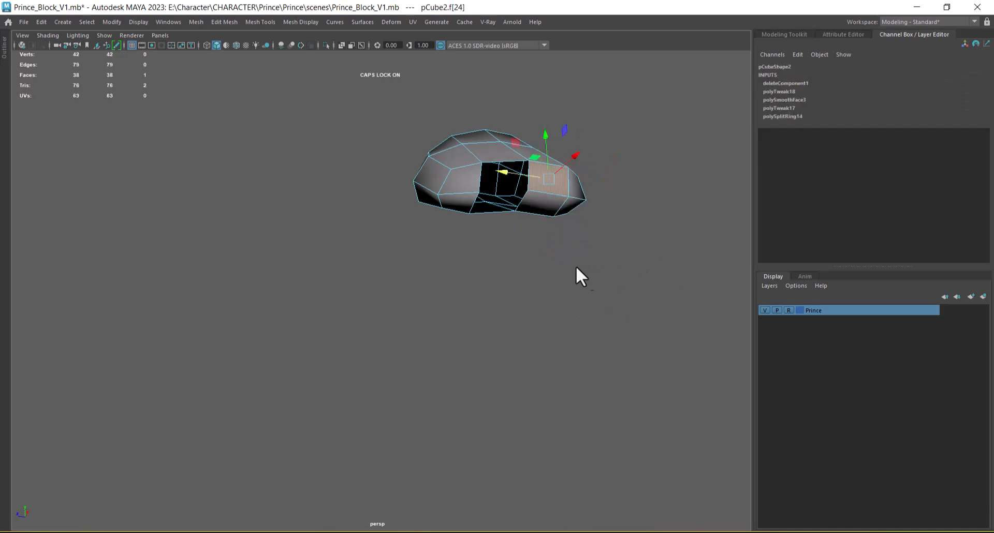
# Step: Try to extrude the three faces on the palm's closed side outward, and undo the extrusion
pyautogui.keyDown('alt'); pyautogui.moveTo(575, 271); pyautogui.dragTo(585, 251); pyautogui.keyUp('alt')
pyautogui.moveTo(566, 202); pyautogui.dragTo(628, 159, button='right')
pyautogui.click(578, 268)
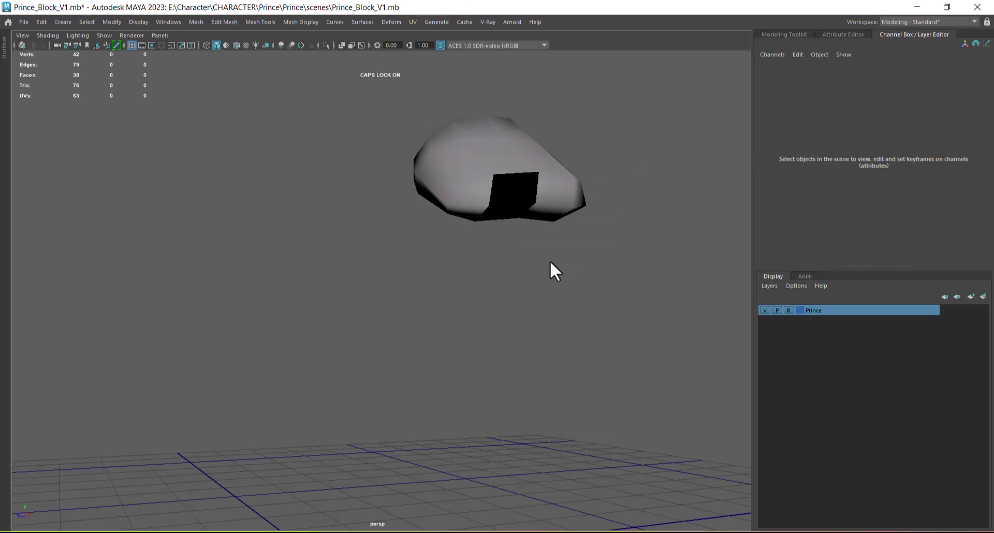
pyautogui.click(490, 207)
pyautogui.keyDown('alt'); pyautogui.moveTo(490, 273); pyautogui.dragTo(514, 169); pyautogui.keyUp('alt')
pyautogui.moveTo(514, 153); pyautogui.dragTo(519, 194, button='right')
pyautogui.moveTo(406, 136); pyautogui.dragTo(429, 157)
pyautogui.keyDown('shift'); pyautogui.click(430, 158); pyautogui.keyUp('shift')
pyautogui.keyDown('alt'); pyautogui.moveTo(480, 198); pyautogui.dragTo(439, 191); pyautogui.keyUp('alt')
pyautogui.keyDown('shift'); pyautogui.moveTo(443, 135); pyautogui.dragTo(366, 178); pyautogui.keyUp('shift')
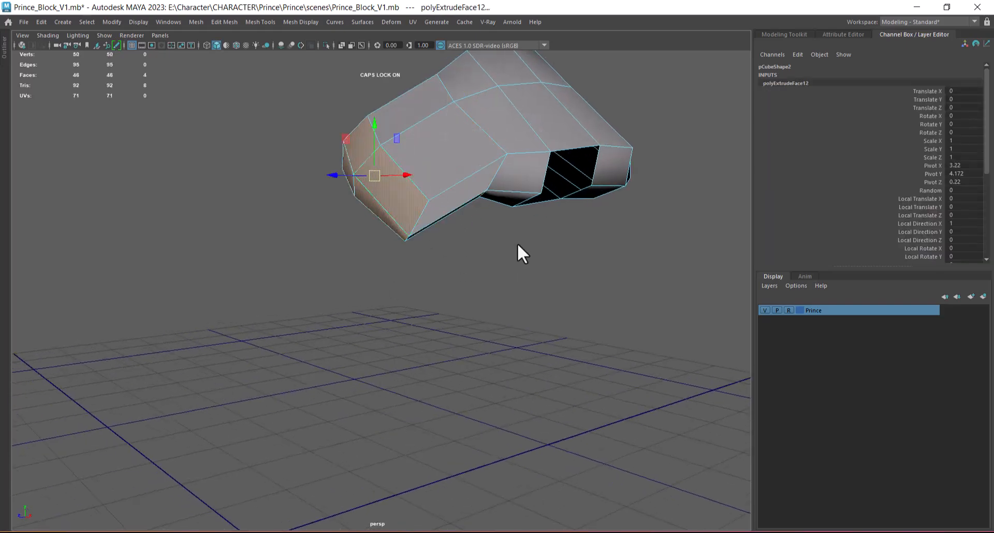
pyautogui.hotkey('ctrl', 'z')
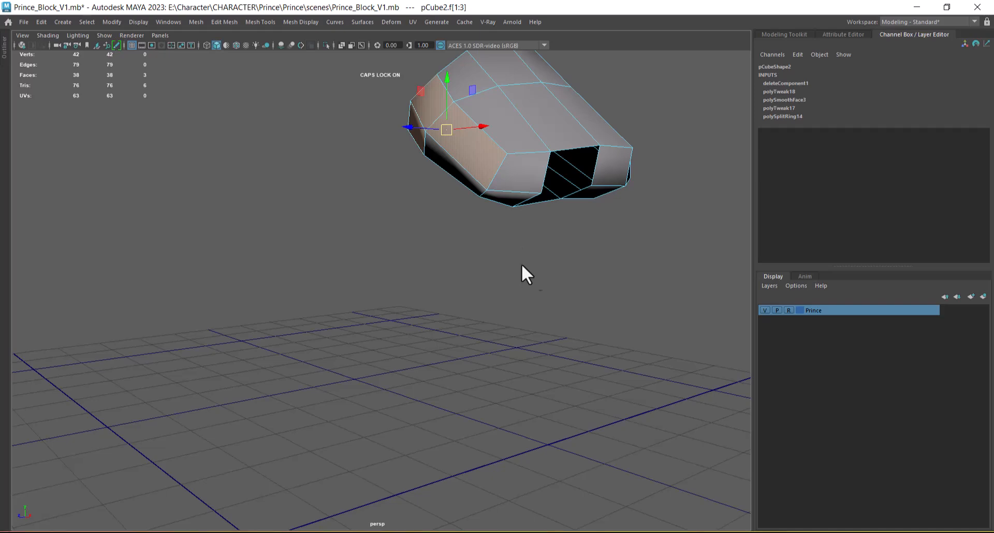
# Step: Show the hidden objects again and delete the upper ring of faces on the detached finger copy to shorten it
pyautogui.keyDown('alt'); pyautogui.moveTo(521, 263); pyautogui.dragTo(562, 260); pyautogui.keyUp('alt')
pyautogui.moveTo(489, 150); pyautogui.dragTo(548, 136, button='right')
pyautogui.click(654, 320)
pyautogui.keyDown('alt'); pyautogui.moveTo(654, 324); pyautogui.dragTo(598, 179); pyautogui.keyUp('alt')
pyautogui.click(562, 275)
pyautogui.press('F10')
pyautogui.doubleClick(602, 107)
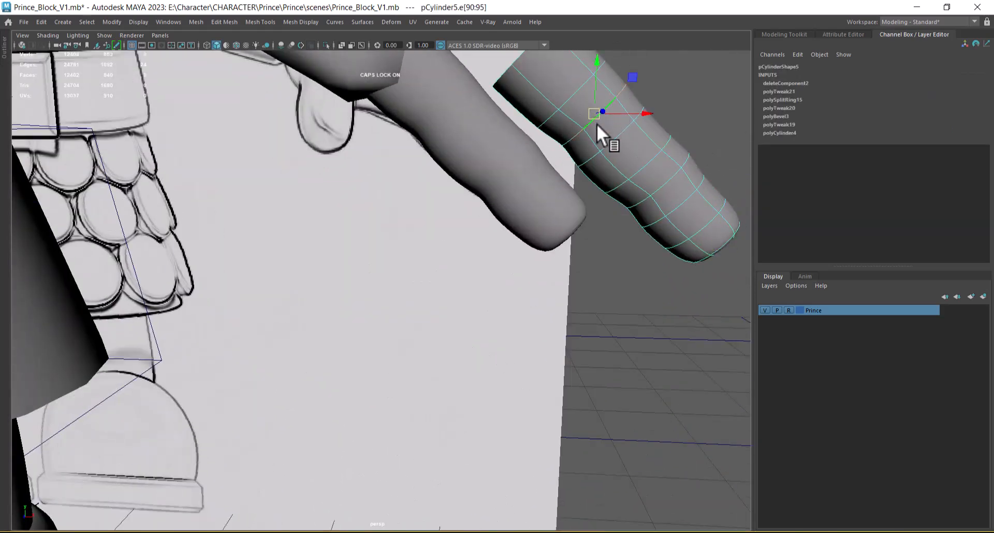
pyautogui.keyDown('ctrl'); pyautogui.moveTo(683, 148); pyautogui.dragTo(689, 202, button='right'); pyautogui.keyUp('ctrl')
pyautogui.press('Delete')
pyautogui.press('F8')
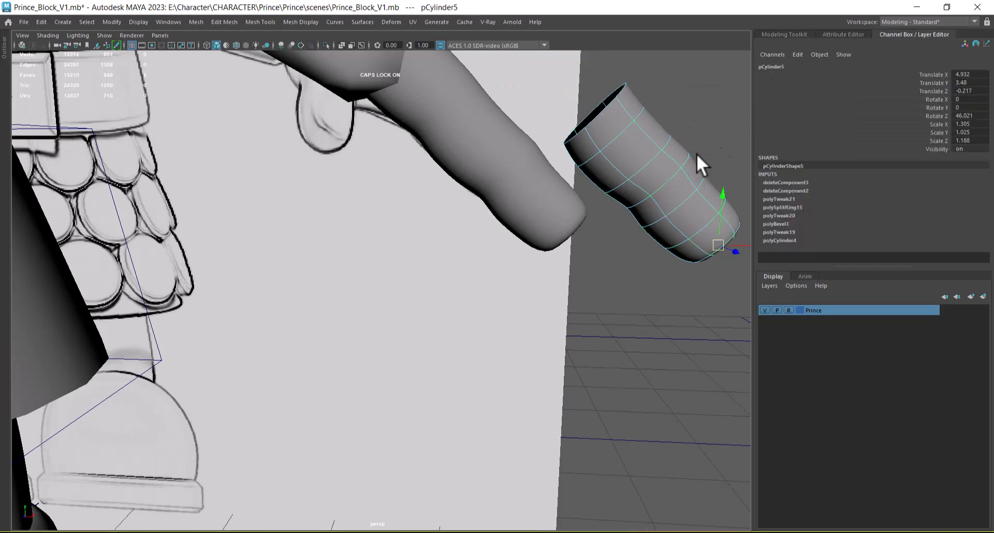
# Step: Close the shortened finger's open end by extruding its border edges and merging the new vertices to the centre
pyautogui.keyDown('alt'); pyautogui.moveTo(686, 223); pyautogui.dragTo(681, 288); pyautogui.keyUp('alt')
pyautogui.moveTo(668, 176); pyautogui.dragTo(716, 119, button='right')
pyautogui.doubleClick(716, 120)
pyautogui.moveTo(633, 93)
pyautogui.keyDown('shift'); pyautogui.mouseDown(button='right')
pyautogui.moveTo(661, 169)
pyautogui.moveTo(642, 99)
pyautogui.mouseUp(button='right'); pyautogui.keyUp('shift')
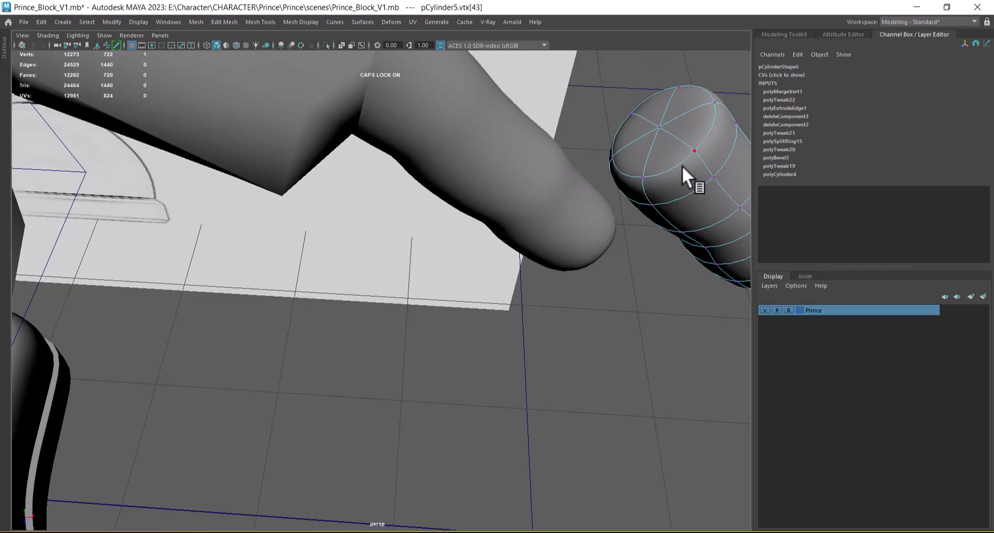
pyautogui.moveTo(688, 144); pyautogui.dragTo(709, 126, button='right')
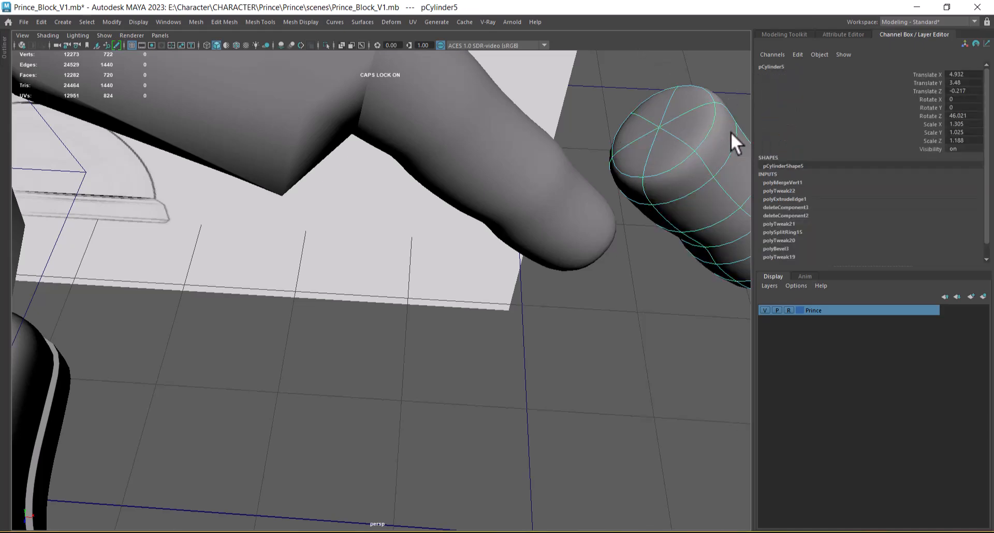
# Step: Turn off the short finger's smooth preview, snap its pivot to the capped end's centre, and align the pivot axes with its length
pyautogui.press('d')
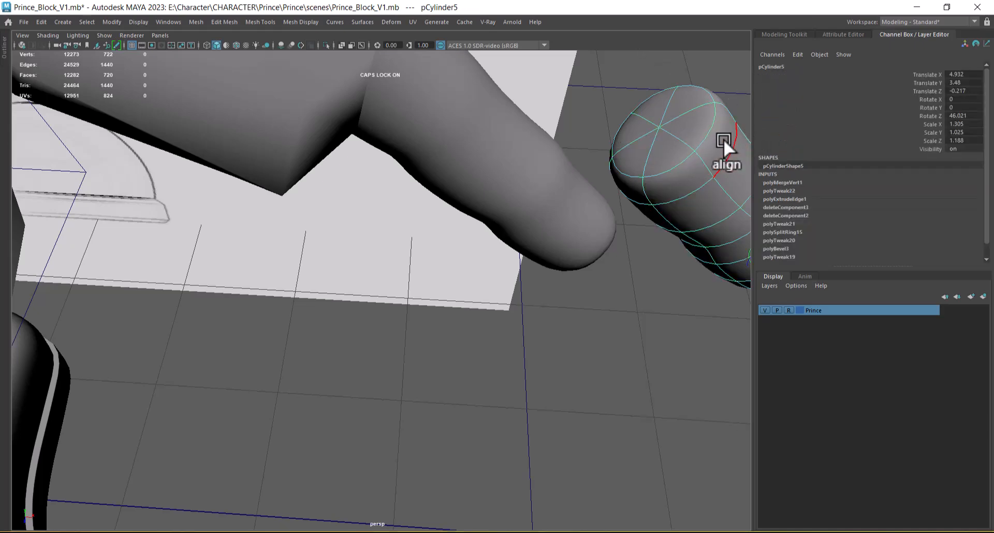
pyautogui.click(660, 126)
pyautogui.keyDown('alt'); pyautogui.moveTo(689, 207); pyautogui.dragTo(679, 244); pyautogui.keyUp('alt')
pyautogui.click(681, 197)
pyautogui.press('1')
pyautogui.click(681, 238)
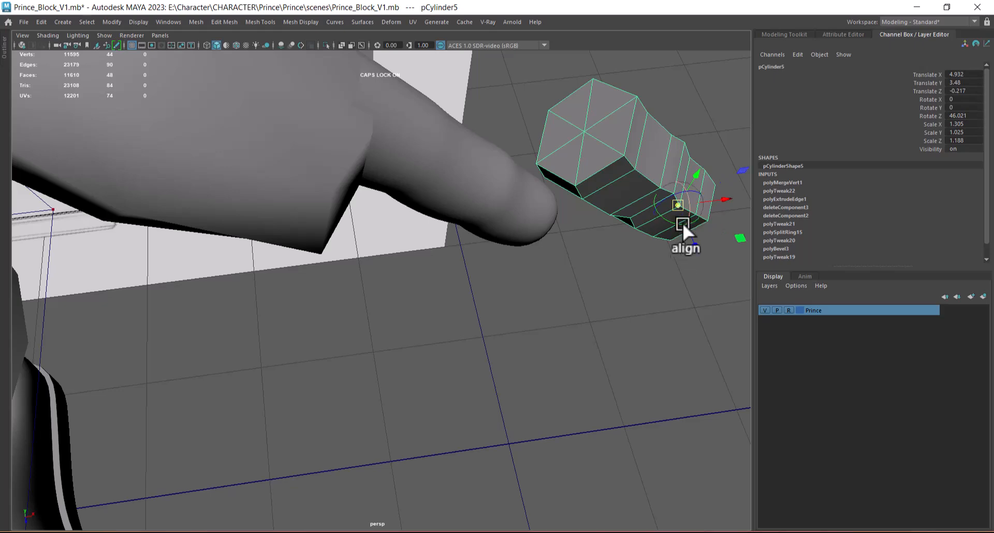
pyautogui.click(583, 130)
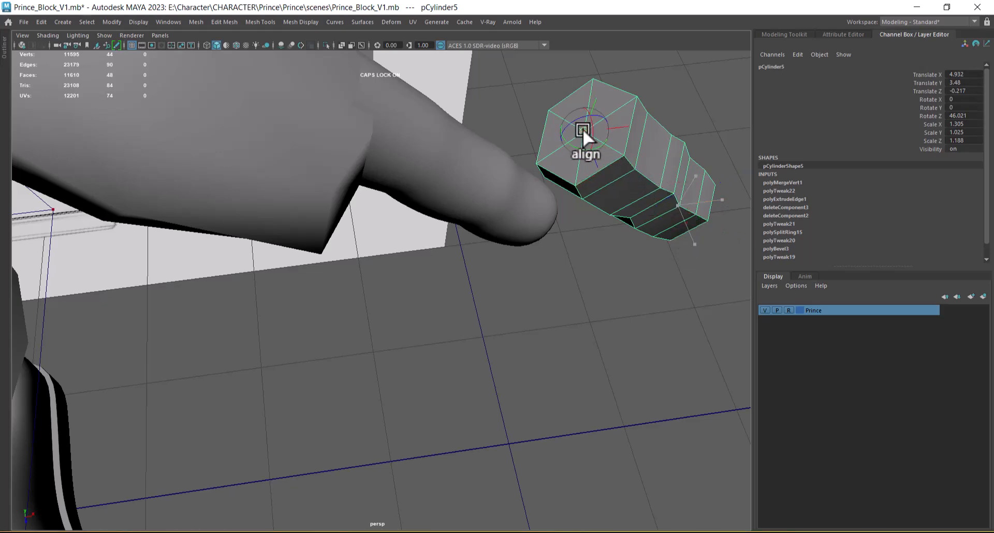
pyautogui.press('Insert')
pyautogui.keyDown('alt'); pyautogui.moveTo(650, 280); pyautogui.dragTo(613, 241); pyautogui.keyUp('alt')
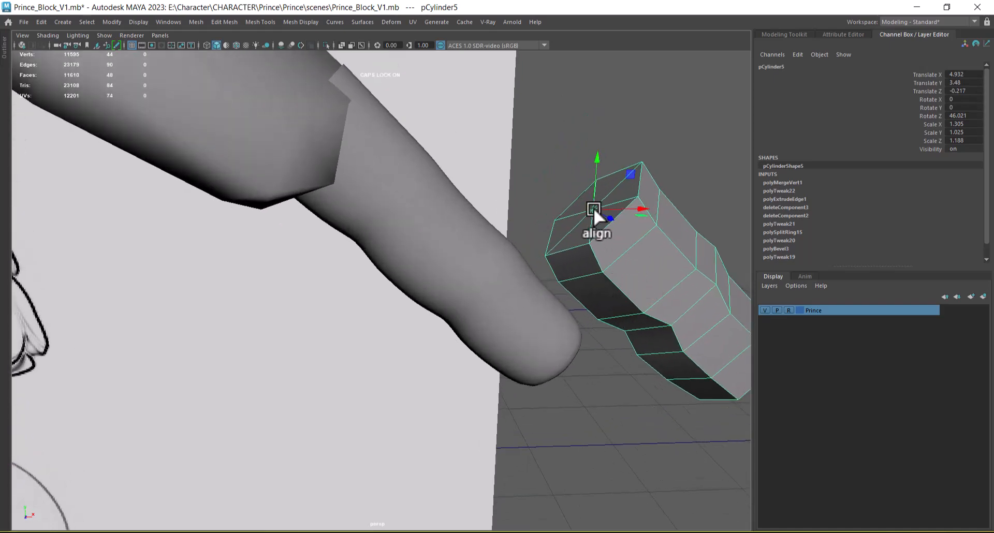
pyautogui.press('Insert')
pyautogui.moveTo(580, 188); pyautogui.dragTo(561, 203)
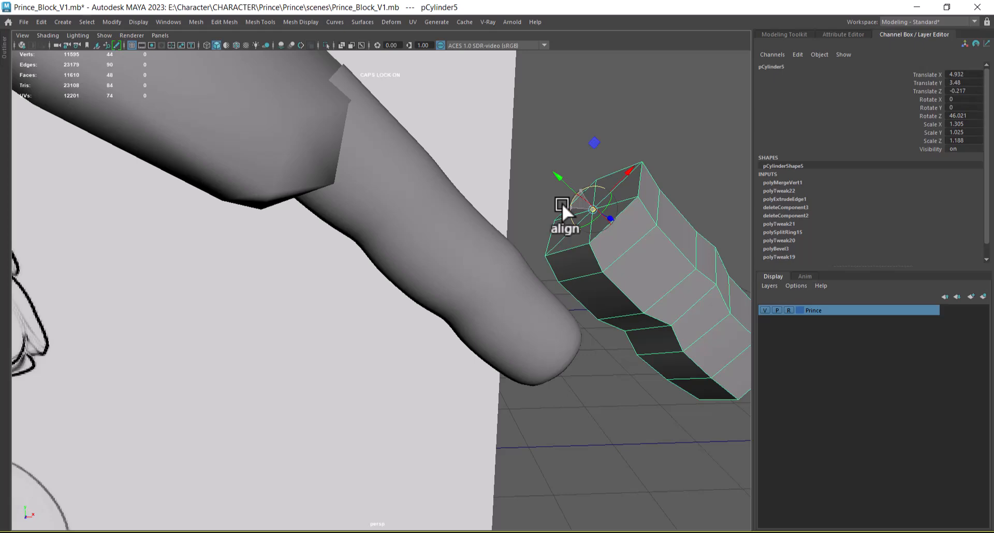
pyautogui.press('Insert')
# Step: In the side and front views, move the short finger beside the palm to Translate X 3.212, Y 3.876, Z 0.543
pyautogui.keyDown('alt'); pyautogui.moveTo(648, 319); pyautogui.dragTo(556, 276); pyautogui.keyUp('alt')
pyautogui.keyDown('alt'); pyautogui.moveTo(555, 277); pyautogui.dragTo(509, 293, button='right'); pyautogui.keyUp('alt')
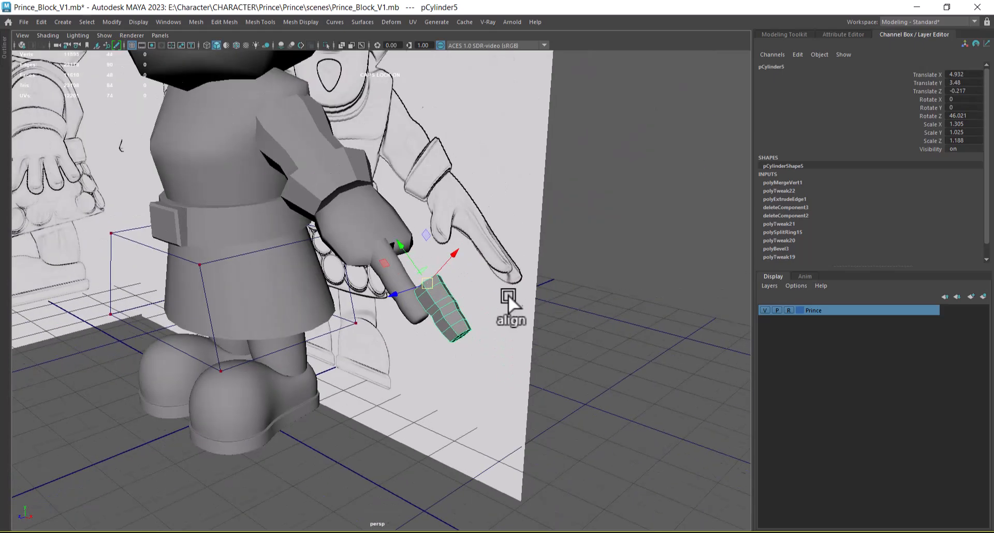
pyautogui.keyDown('alt'); pyautogui.moveTo(509, 293); pyautogui.dragTo(480, 301); pyautogui.keyUp('alt')
pyautogui.press('space')
pyautogui.keyDown('alt'); pyautogui.moveTo(300, 207); pyautogui.dragTo(338, 311, button='right'); pyautogui.keyUp('alt')
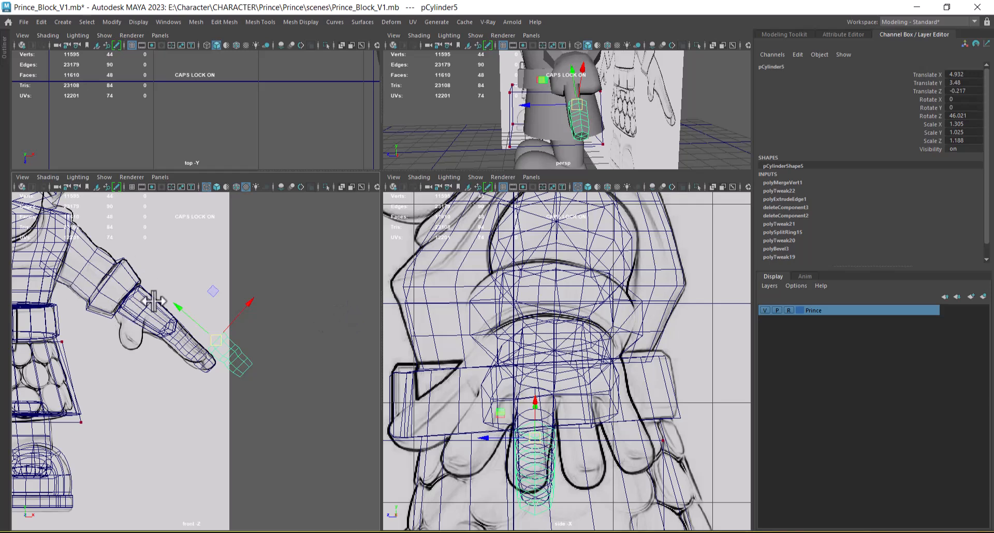
pyautogui.moveTo(534, 440); pyautogui.dragTo(458, 418)
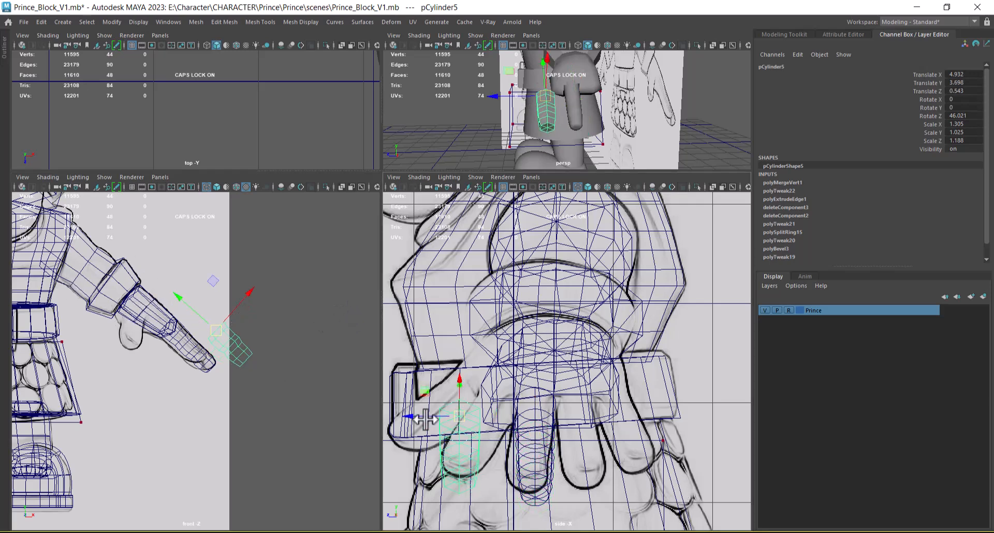
pyautogui.keyDown('alt'); pyautogui.moveTo(169, 325); pyautogui.dragTo(231, 363, button='right'); pyautogui.keyUp('alt')
pyautogui.moveTo(224, 322); pyautogui.dragTo(111, 316)
# Step: Rotate the short finger outward as a thumb to Rotate X -80.602, Y -2.629, Z 48.251
pyautogui.press('e')
pyautogui.moveTo(126, 335); pyautogui.dragTo(103, 323, button='middle')
pyautogui.click(128, 322)
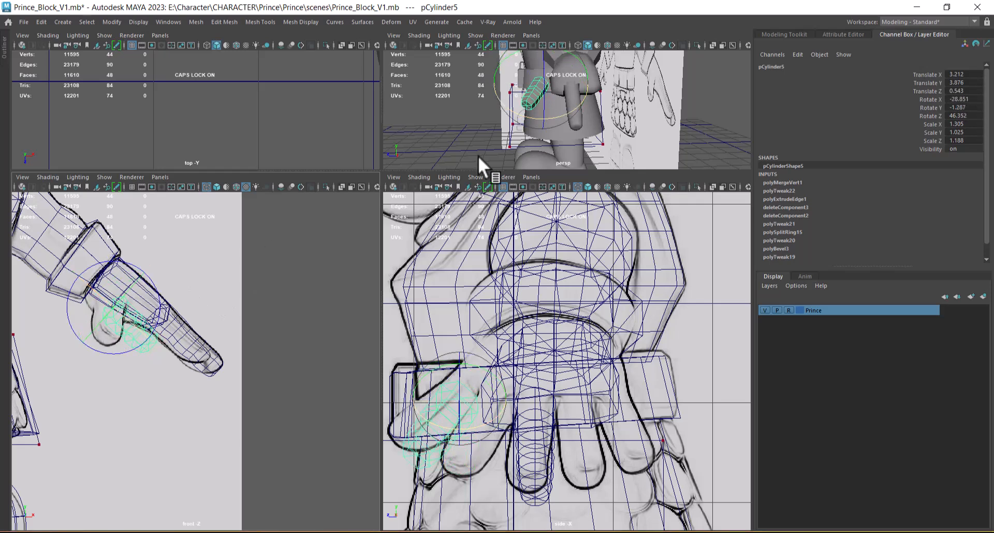
pyautogui.keyDown('alt'); pyautogui.moveTo(696, 143); pyautogui.dragTo(611, 129); pyautogui.keyUp('alt')
pyautogui.moveTo(510, 119); pyautogui.dragTo(442, 110)
# Step: Scale the thumb up uniformly to about 1.581 in X, 1.242 in Y and 1.44 in Z
pyautogui.keyDown('alt'); pyautogui.moveTo(122, 357); pyautogui.dragTo(243, 409, button='right'); pyautogui.keyUp('alt')
pyautogui.keyDown('alt'); pyautogui.moveTo(133, 375); pyautogui.dragTo(228, 417, button='middle'); pyautogui.keyUp('alt')
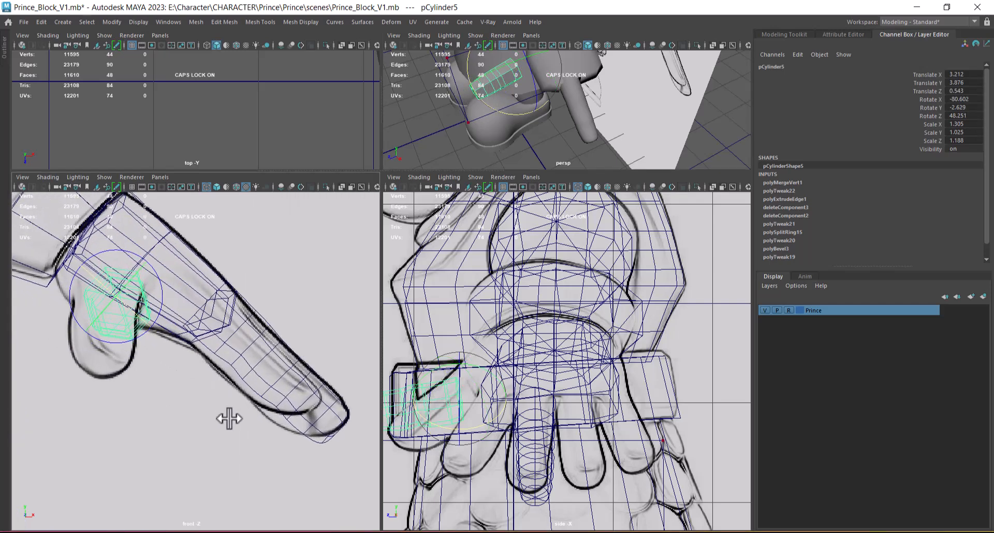
pyautogui.keyDown('alt'); pyautogui.moveTo(587, 108); pyautogui.dragTo(622, 149); pyautogui.keyUp('alt')
pyautogui.press('w')
pyautogui.moveTo(559, 132); pyautogui.dragTo(566, 112)
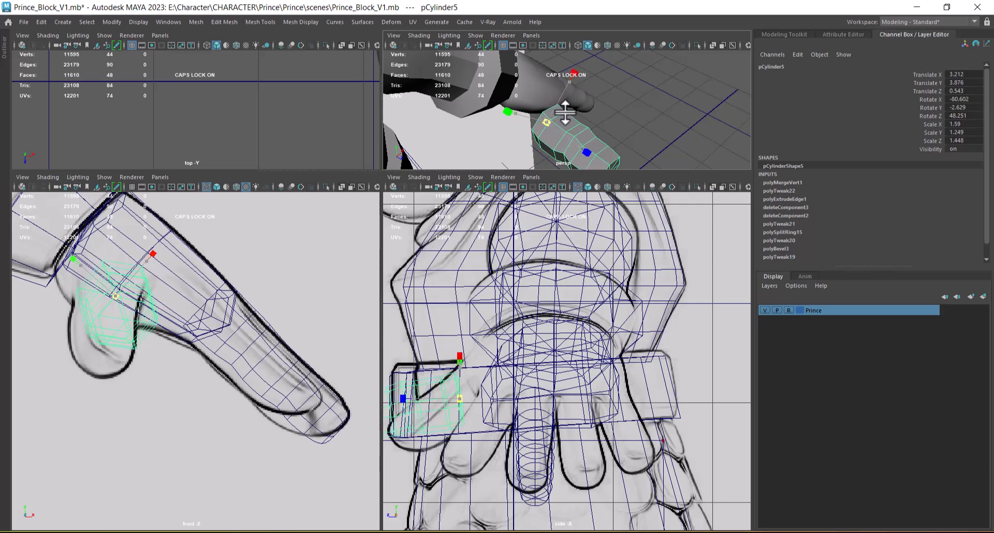
# Step: Move the thumb against the palm's side to Translate X 3.113, Y 4.269, Z 0.301
pyautogui.scroll(2, 178, 342)
pyautogui.press('w')
pyautogui.moveTo(105, 288); pyautogui.dragTo(91, 277)
pyautogui.keyDown('alt'); pyautogui.moveTo(523, 124); pyautogui.dragTo(538, 145); pyautogui.keyUp('alt')
pyautogui.scroll(2, 533, 376)
pyautogui.moveTo(454, 396); pyautogui.dragTo(480, 361)
pyautogui.keyDown('alt'); pyautogui.moveTo(562, 390); pyautogui.dragTo(687, 390, button='middle'); pyautogui.keyUp('alt')
pyautogui.scroll(-2, 679, 381)
pyautogui.scroll(-3, 573, 124)
pyautogui.keyDown('alt'); pyautogui.moveTo(572, 124); pyautogui.dragTo(619, 150); pyautogui.keyUp('alt')
pyautogui.scroll(3, 619, 150)
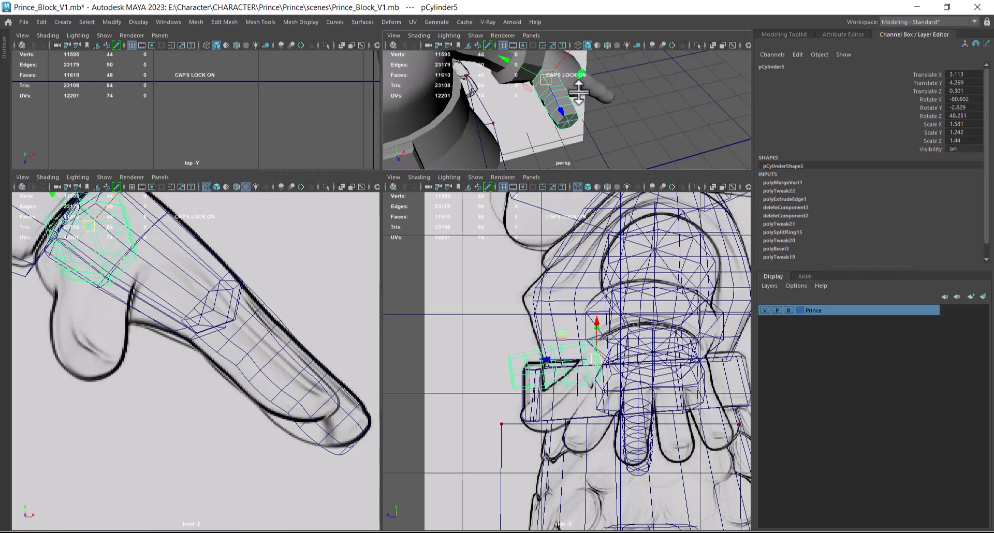
# Step: Hide everything except the palm, finger and thumb, and select these three hand parts
pyautogui.hotkey('ctrl', 'v')
pyautogui.scroll(-5, 595, 150)
pyautogui.keyDown('alt'); pyautogui.moveTo(595, 151); pyautogui.dragTo(524, 108); pyautogui.keyUp('alt')
pyautogui.scroll(2, 525, 110)
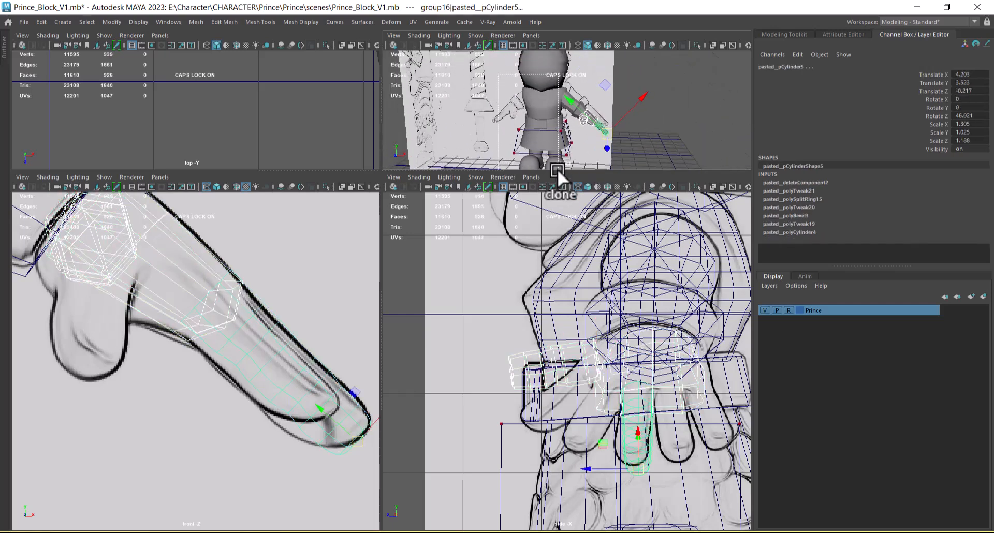
pyautogui.click(556, 162)
pyautogui.hotkey('ctrl', 'h')
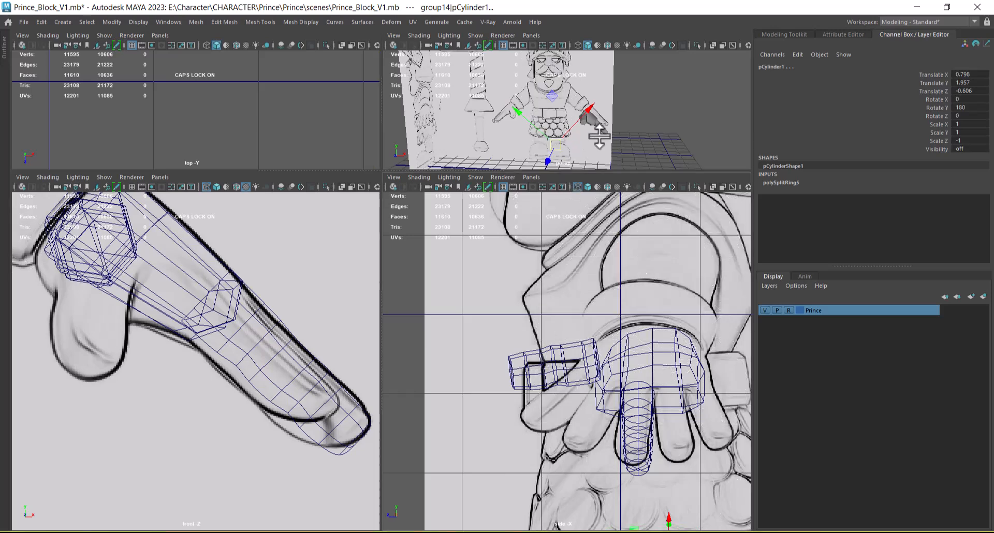
pyautogui.scroll(3, 598, 130)
pyautogui.keyDown('alt'); pyautogui.moveTo(659, 157); pyautogui.dragTo(564, 117); pyautogui.keyUp('alt')
pyautogui.keyDown('alt'); pyautogui.moveTo(563, 117); pyautogui.dragTo(591, 170, button='right'); pyautogui.keyUp('alt')
pyautogui.click(554, 87)
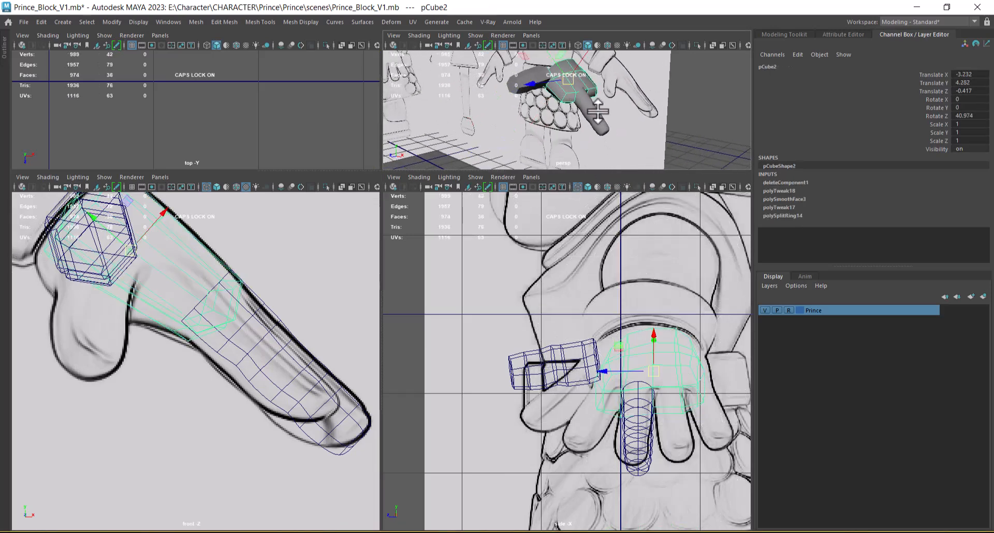
pyautogui.keyDown('shift'); pyautogui.click(587, 99); pyautogui.keyUp('shift')
pyautogui.keyDown('shift'); pyautogui.click(526, 69); pyautogui.keyUp('shift')
pyautogui.keyDown('alt'); pyautogui.moveTo(585, 381); pyautogui.dragTo(612, 383, button='right'); pyautogui.keyUp('alt')
pyautogui.keyDown('alt'); pyautogui.moveTo(611, 383); pyautogui.dragTo(607, 361, button='middle'); pyautogui.keyUp('alt')
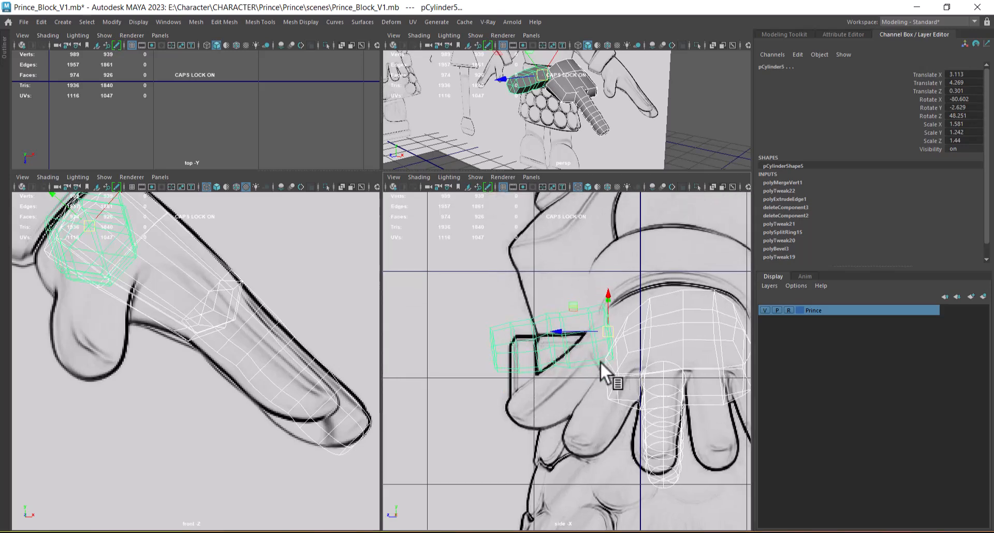
# Step: Shift the thumb to Translate Y 4.273, Z 0.267 and tilt it downward to Rotate X -80.432, Y -23.516, Z 48.212
pyautogui.click(552, 339)
pyautogui.keyDown('alt'); pyautogui.moveTo(589, 347); pyautogui.dragTo(626, 357, button='right'); pyautogui.keyUp('alt')
pyautogui.moveTo(620, 324); pyautogui.dragTo(603, 358)
pyautogui.press('e')
pyautogui.hotkey('ctrl', 'z')
pyautogui.keyDown('alt'); pyautogui.moveTo(607, 111); pyautogui.dragTo(664, 103); pyautogui.keyUp('alt')
pyautogui.moveTo(551, 62); pyautogui.dragTo(542, 81)
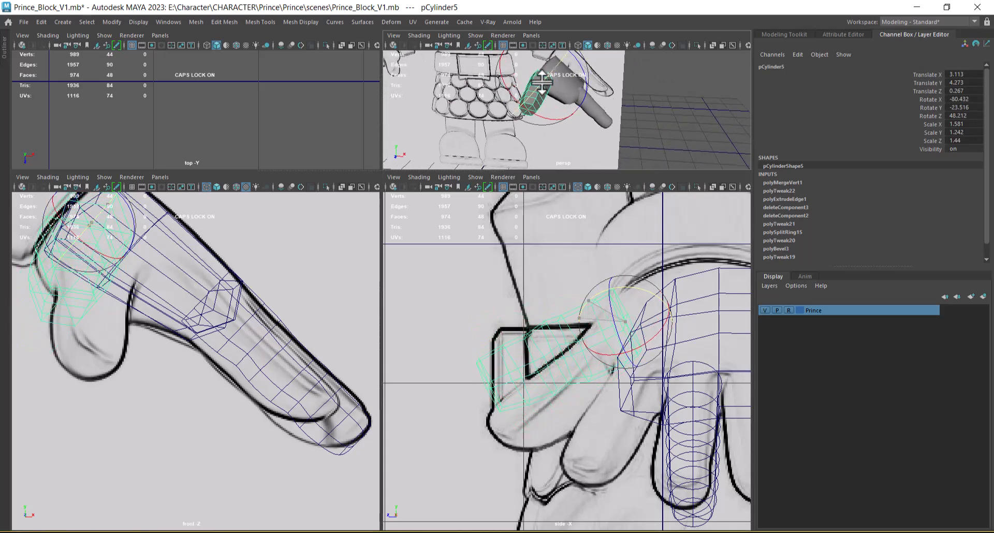
pyautogui.keyDown('alt'); pyautogui.moveTo(200, 337); pyautogui.dragTo(240, 362, button='middle'); pyautogui.keyUp('alt')
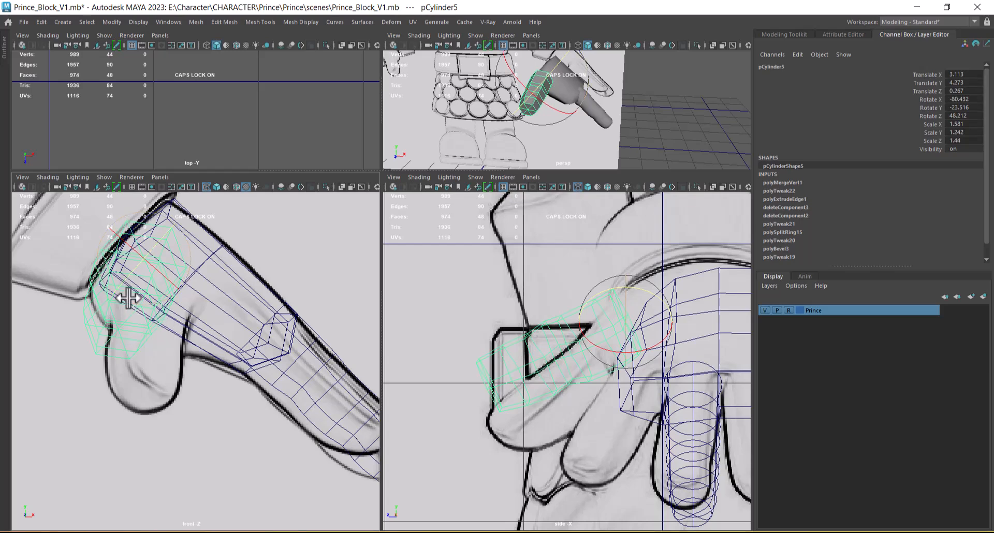
# Step: Rotate the thumb to X -69.008, Y -27.506, Z 67.302, move it to Translate X 3.077, Y 4.097, and turn on its smooth preview
pyautogui.moveTo(126, 300); pyautogui.dragTo(144, 302)
pyautogui.keyDown('alt'); pyautogui.moveTo(654, 117); pyautogui.dragTo(567, 110); pyautogui.keyUp('alt')
pyautogui.press('w')
pyautogui.moveTo(623, 292); pyautogui.dragTo(630, 307)
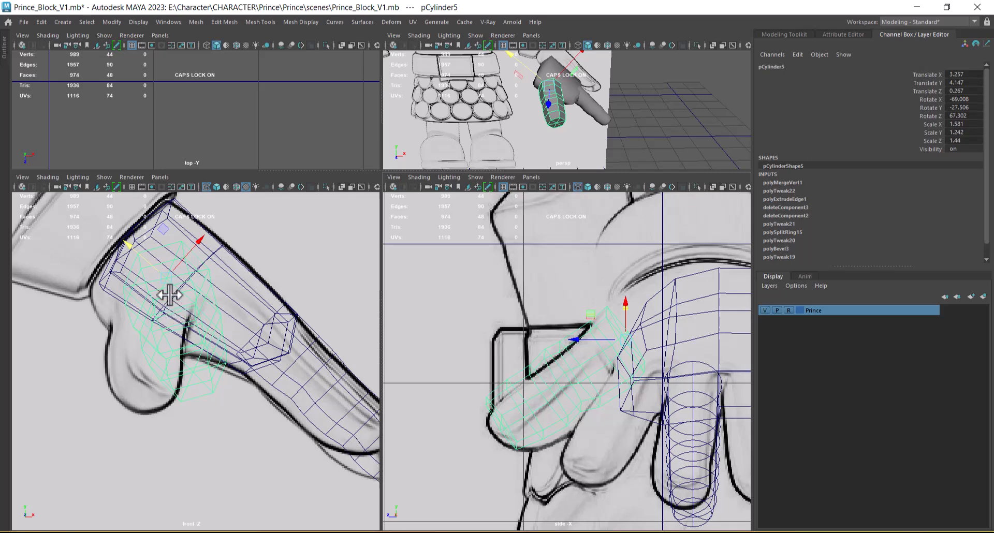
pyautogui.moveTo(171, 284); pyautogui.dragTo(141, 293)
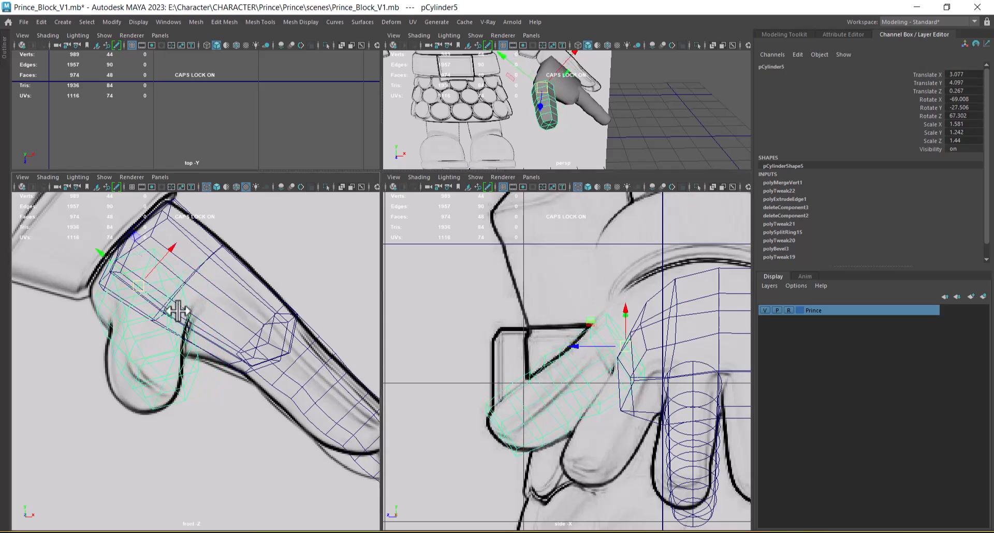
pyautogui.keyDown('alt'); pyautogui.moveTo(682, 107); pyautogui.dragTo(589, 107); pyautogui.keyUp('alt')
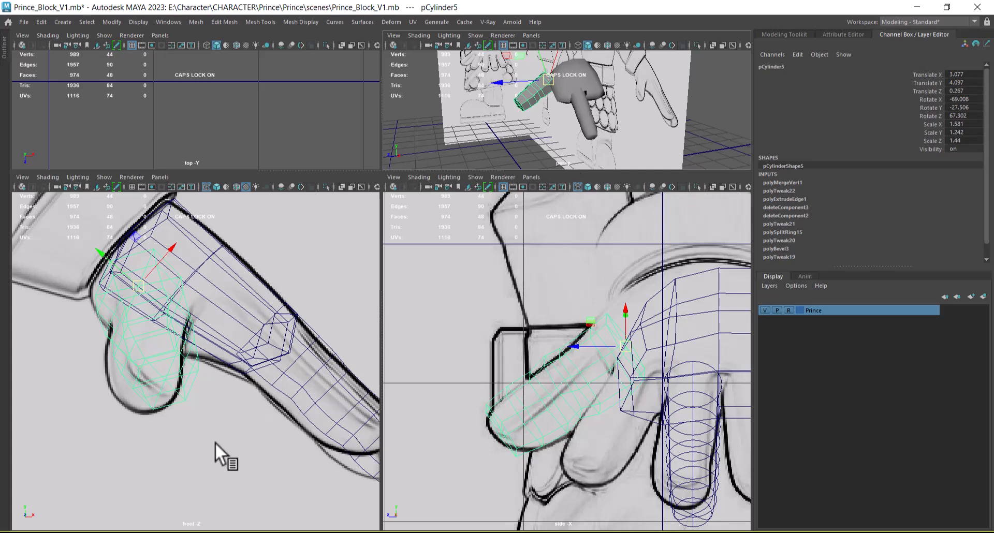
pyautogui.keyDown('alt'); pyautogui.moveTo(596, 129); pyautogui.dragTo(520, 142); pyautogui.keyUp('alt')
pyautogui.press('3')
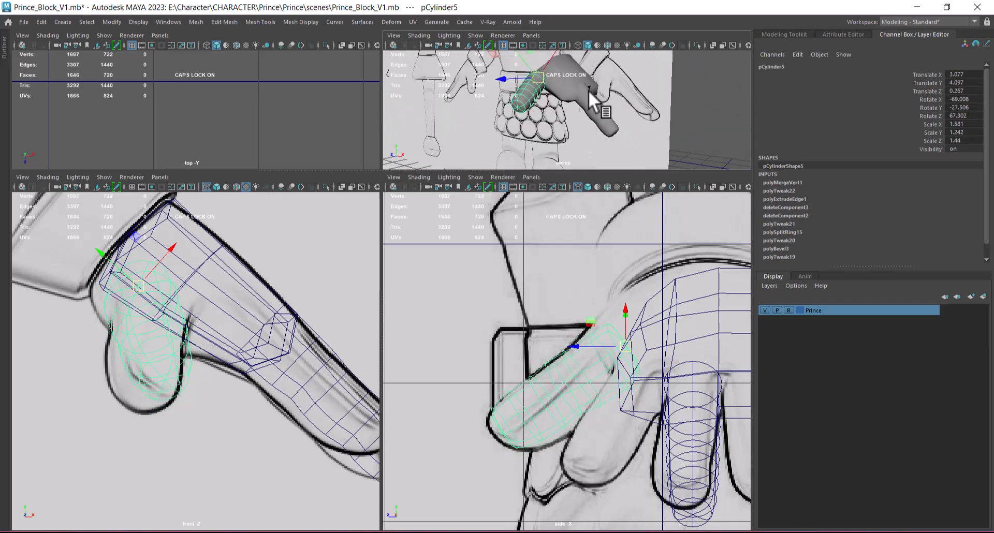
# Step: Isolate the finger and cap its open base by extruding the border edge loop and merging the new vertices to the center
pyautogui.click(612, 128)
pyautogui.keyDown('alt'); pyautogui.moveTo(612, 128); pyautogui.dragTo(610, 167); pyautogui.keyUp('alt')
pyautogui.click(593, 117)
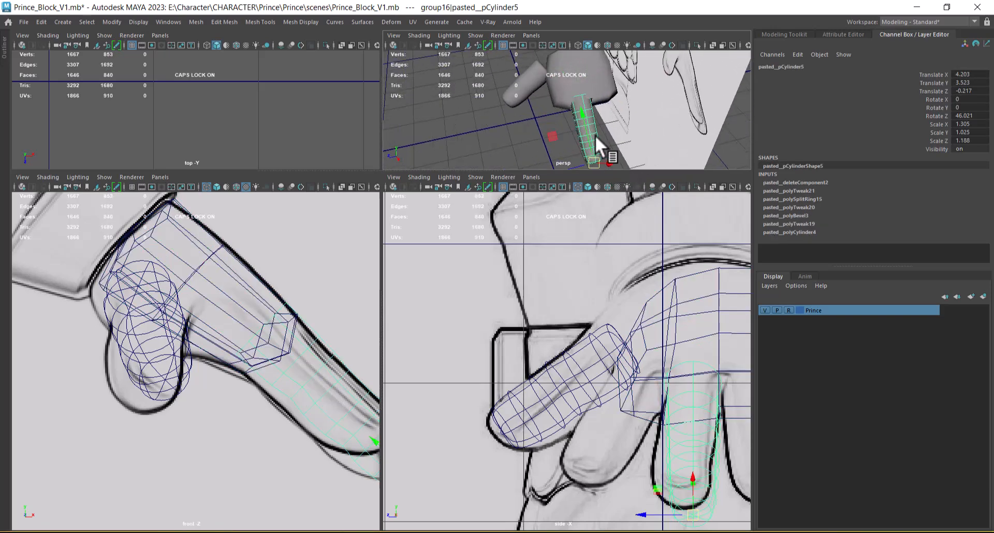
pyautogui.hotkey('alt', 'h')
pyautogui.keyDown('alt'); pyautogui.moveTo(590, 120); pyautogui.dragTo(596, 165); pyautogui.keyUp('alt')
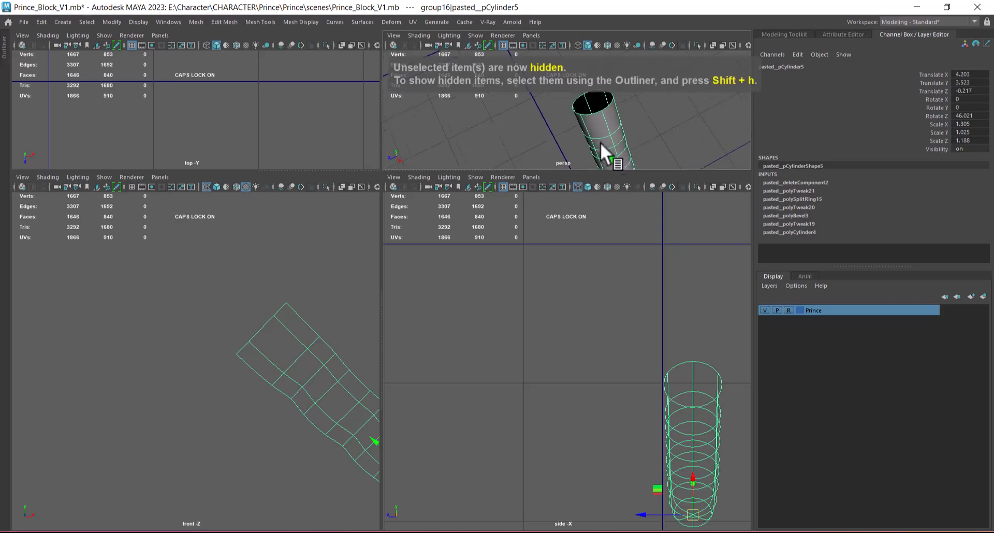
pyautogui.moveTo(606, 117); pyautogui.dragTo(607, 60, button='right')
pyautogui.doubleClick(615, 111)
pyautogui.keyDown('shift'); pyautogui.moveTo(616, 110); pyautogui.dragTo(664, 135, button='right'); pyautogui.keyUp('shift')
pyautogui.keyDown('shift'); pyautogui.moveTo(505, 129); pyautogui.dragTo(491, 26, button='right'); pyautogui.keyUp('shift')
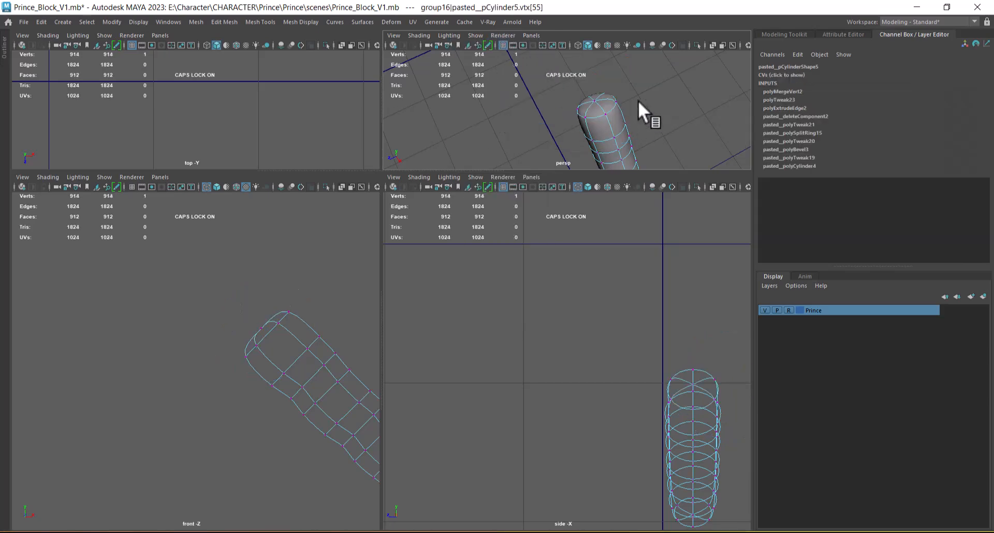
# Step: Snap the finger's pivot to the center of its capped base and bring back the hidden hand parts and reference images
pyautogui.scroll(3, 640, 115)
pyautogui.moveTo(624, 108); pyautogui.dragTo(668, 86, button='right')
pyautogui.press('d')
pyautogui.click(601, 96)
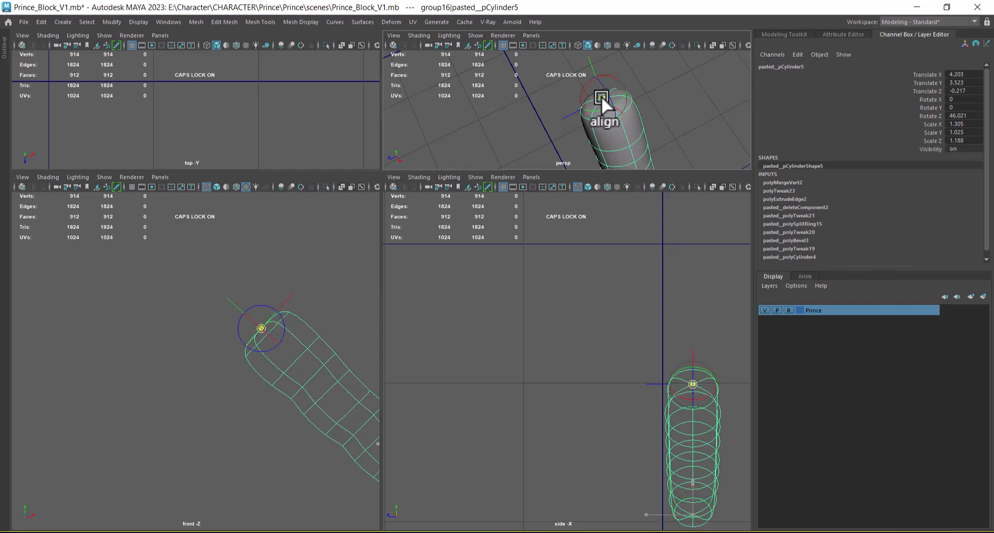
pyautogui.hotkey('ctrl', 'shift', 'h')
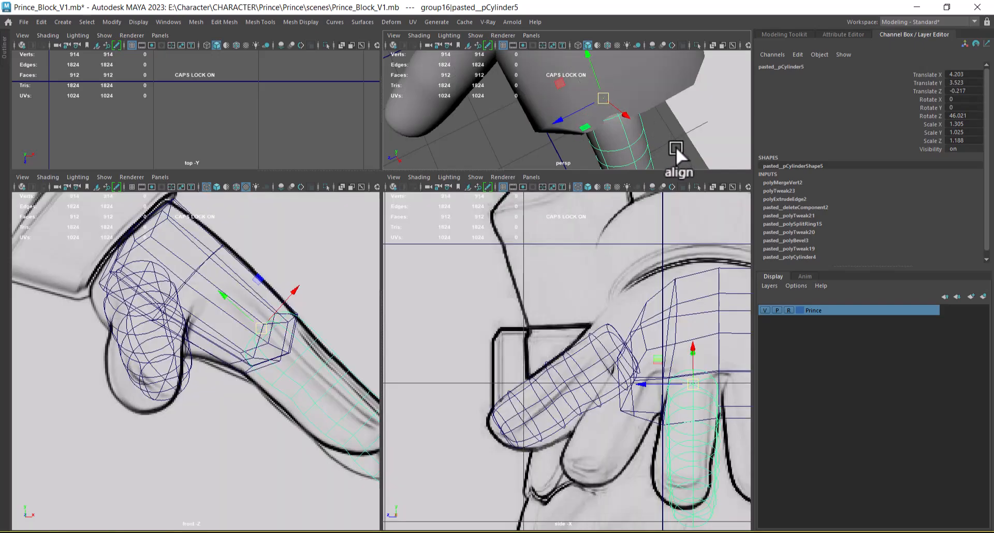
pyautogui.hotkey('alt', 'h')
pyautogui.press('f')
pyautogui.keyDown('alt'); pyautogui.moveTo(675, 147); pyautogui.dragTo(617, 112); pyautogui.keyUp('alt')
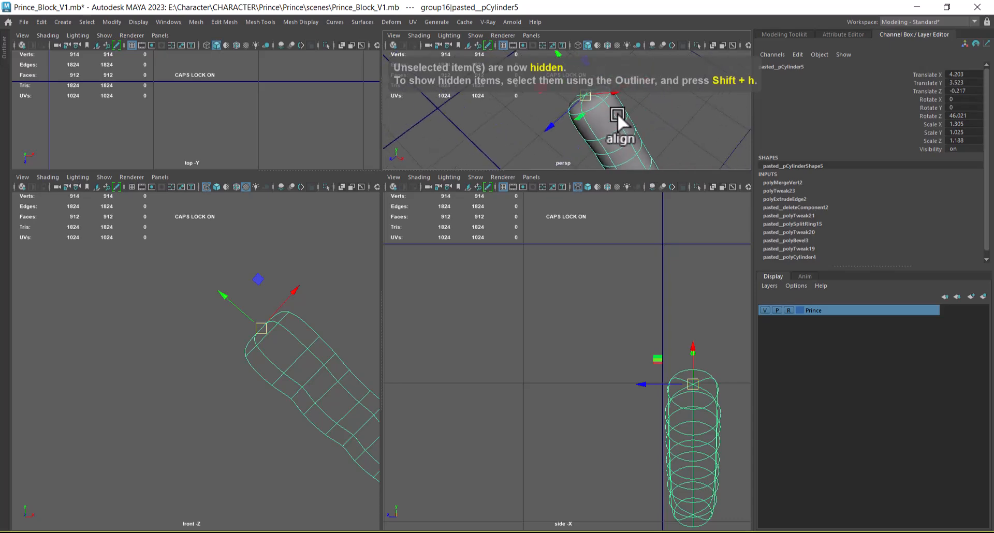
pyautogui.hotkey('ctrl', 'shift', 'h')
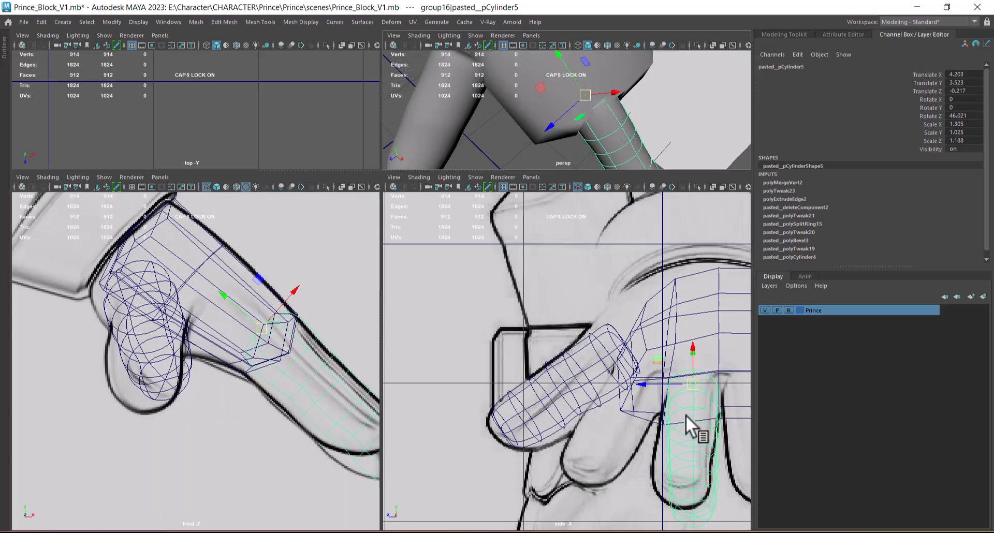
# Step: Duplicate the finger as the index finger, shifted to Translate Z 0.246 and rotated to X -28.387, Y -1.268, Z 46.341
pyautogui.keyDown('alt'); pyautogui.moveTo(663, 415); pyautogui.dragTo(560, 358, button='middle'); pyautogui.keyUp('alt')
pyautogui.hotkey('ctrl', 'd')
pyautogui.press('e')
pyautogui.moveTo(629, 390); pyautogui.dragTo(595, 398, button='middle')
pyautogui.keyDown('alt'); pyautogui.moveTo(261, 393); pyautogui.dragTo(183, 354, button='middle'); pyautogui.keyUp('alt')
pyautogui.keyDown('alt'); pyautogui.moveTo(707, 421); pyautogui.dragTo(655, 436, button='right'); pyautogui.keyUp('alt')
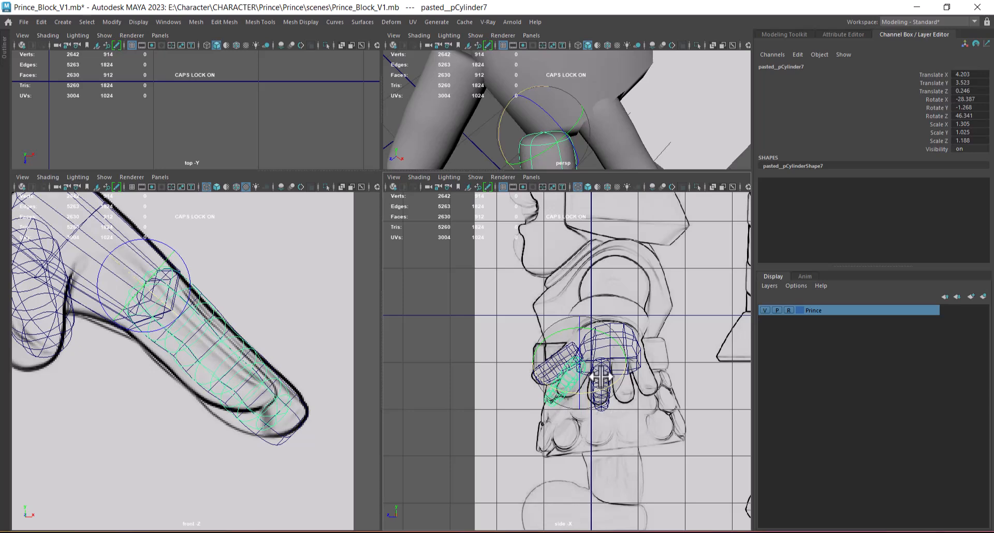
pyautogui.keyDown('alt'); pyautogui.moveTo(589, 131); pyautogui.dragTo(586, 89); pyautogui.keyUp('alt')
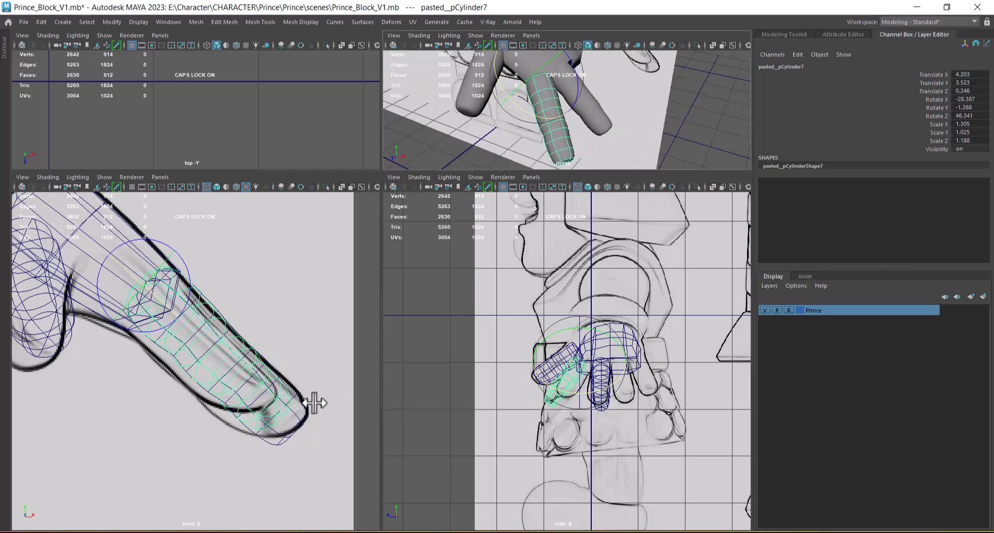
# Step: Scale the index finger down to X 1.177, Y 0.924, Z 1.071 and move it to Translate X 4.167, Y 3.521, Z 0.149
pyautogui.keyDown('alt'); pyautogui.moveTo(223, 362); pyautogui.dragTo(249, 373, button='right'); pyautogui.keyUp('alt')
pyautogui.press('r')
pyautogui.moveTo(148, 276); pyautogui.dragTo(110, 288)
pyautogui.keyDown('alt'); pyautogui.moveTo(601, 88); pyautogui.dragTo(570, 166); pyautogui.keyUp('alt')
pyautogui.scroll(6, 661, 455)
pyautogui.scroll(1, 657, 447)
pyautogui.press('w')
pyautogui.moveTo(616, 369); pyautogui.dragTo(627, 365)
pyautogui.keyDown('alt'); pyautogui.moveTo(564, 116); pyautogui.dragTo(642, 94); pyautogui.keyUp('alt')
pyautogui.scroll(1, 186, 400)
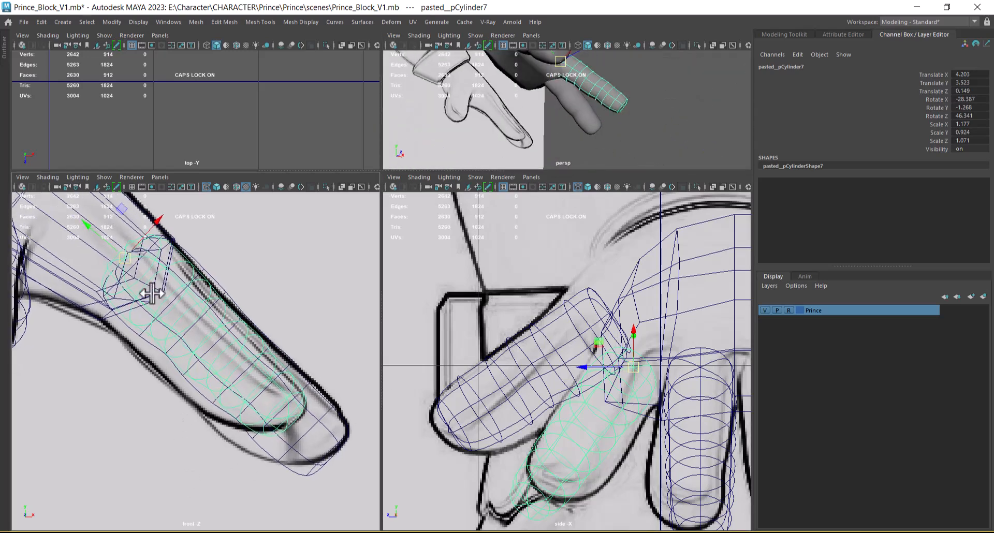
pyautogui.moveTo(126, 261); pyautogui.dragTo(119, 261)
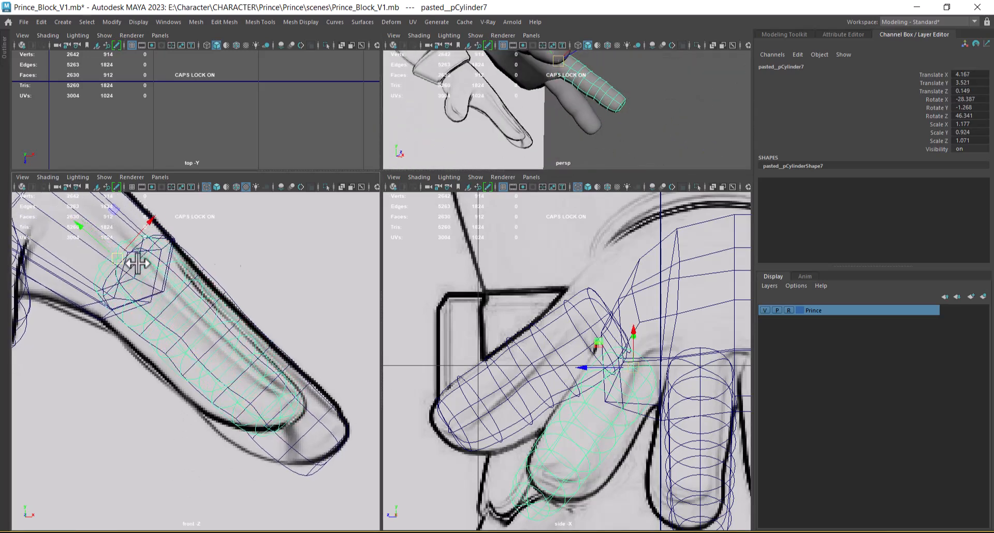
pyautogui.keyDown('alt'); pyautogui.moveTo(578, 141); pyautogui.dragTo(537, 124); pyautogui.keyUp('alt')
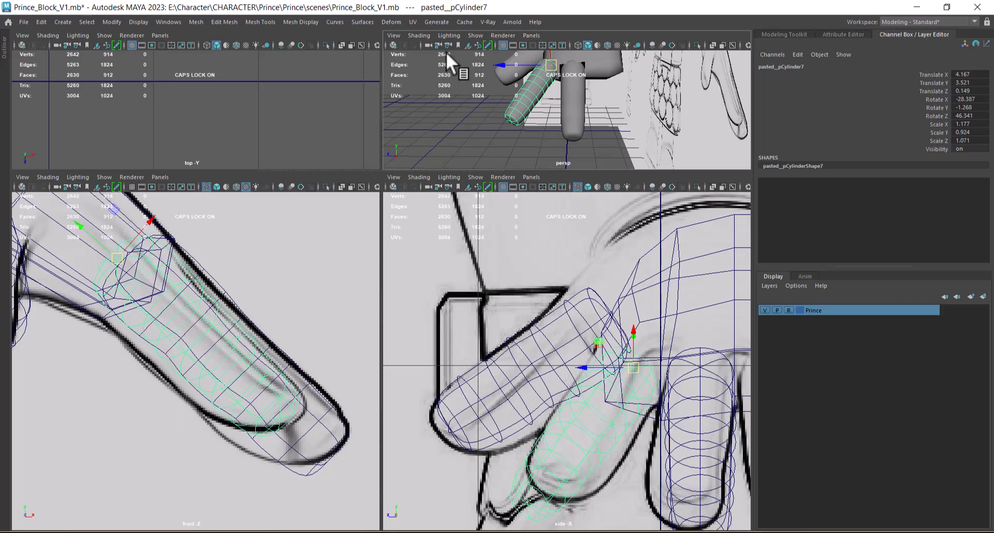
# Step: Duplicate the original middle finger and slide the copy sideways to Translate Z -0.612 over the ring finger sketch
pyautogui.click(572, 101)
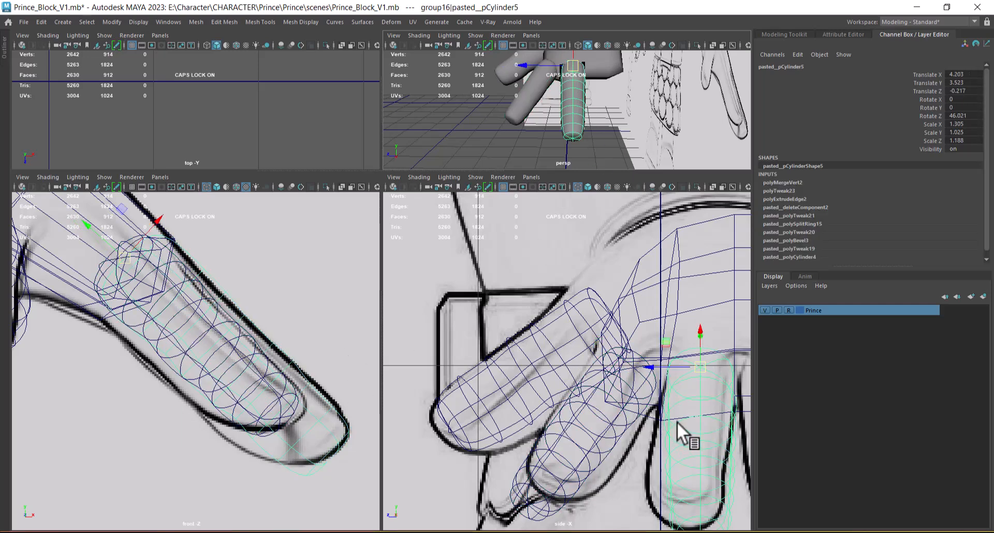
pyautogui.press('f')
pyautogui.scroll(5, 585, 409)
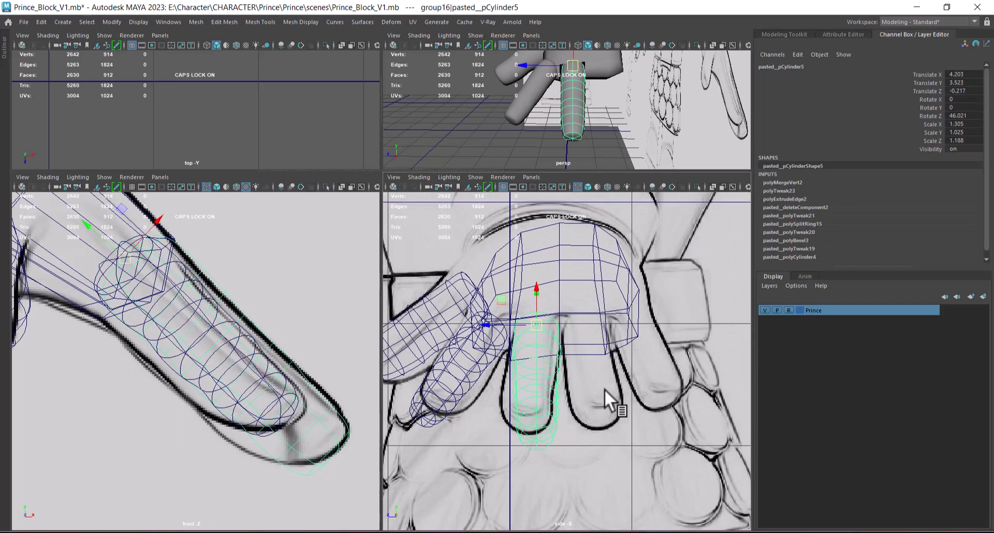
pyautogui.hotkey('ctrl', 'd')
pyautogui.moveTo(489, 326); pyautogui.dragTo(537, 324)
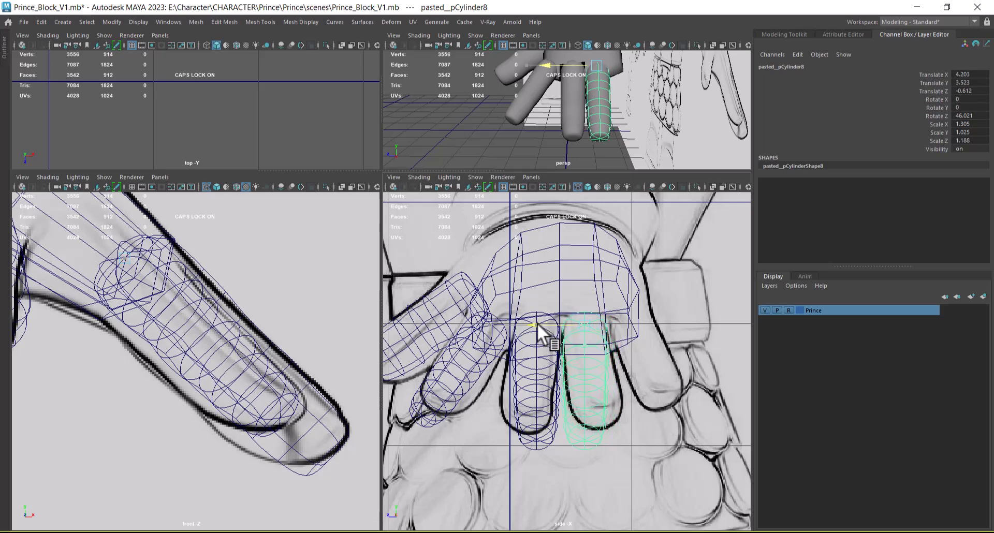
# Step: Scale the ring finger to X 1.166, Y 0.916, Z 1.062 and rotate it to X 5.388, Y 0.25, Z 46.033
pyautogui.press('e')
pyautogui.press('r')
pyautogui.moveTo(585, 325); pyautogui.dragTo(567, 349)
pyautogui.press('e')
pyautogui.keyDown('alt'); pyautogui.moveTo(684, 138); pyautogui.dragTo(631, 140); pyautogui.keyUp('alt')
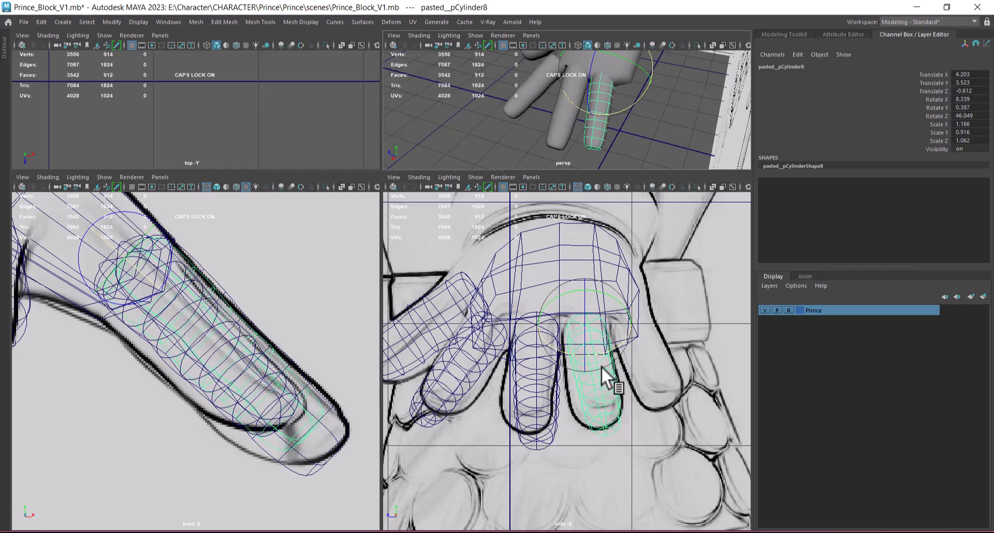
pyautogui.moveTo(564, 350); pyautogui.dragTo(561, 350)
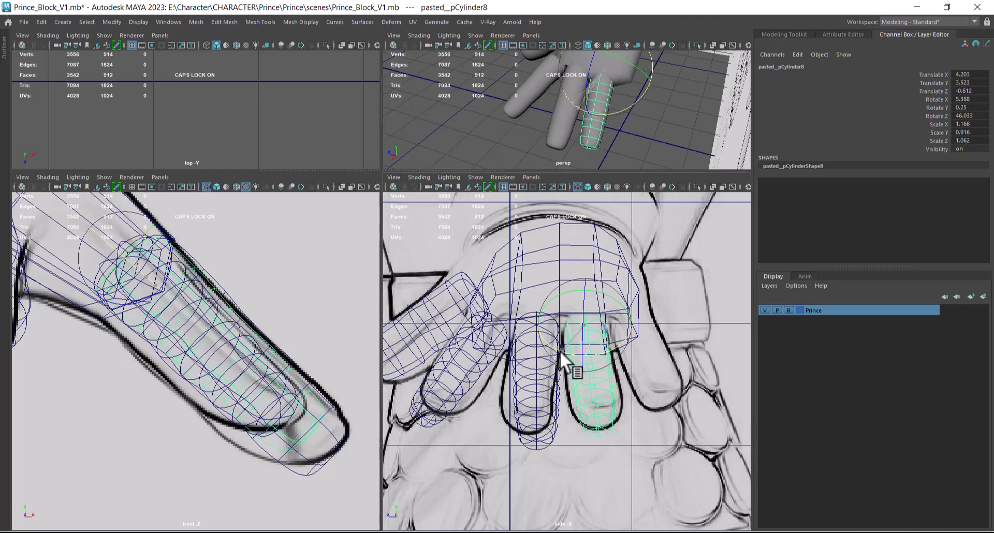
pyautogui.keyDown('alt'); pyautogui.moveTo(620, 153); pyautogui.dragTo(658, 154); pyautogui.keyUp('alt')
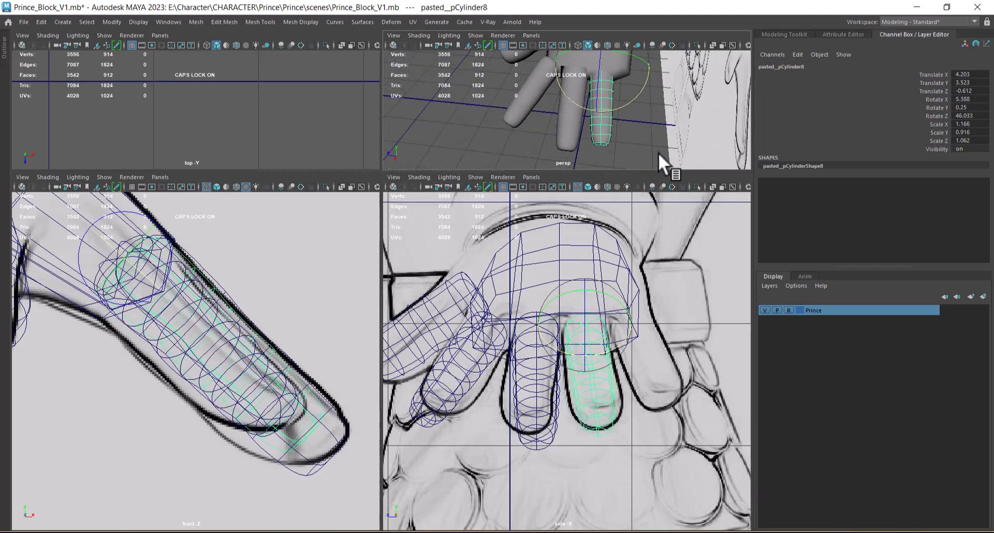
# Step: Tilt the middle finger toward the index finger to Rotate X -5.384, Y -0.25, Z 46.033
pyautogui.click(532, 443)
pyautogui.click(541, 439)
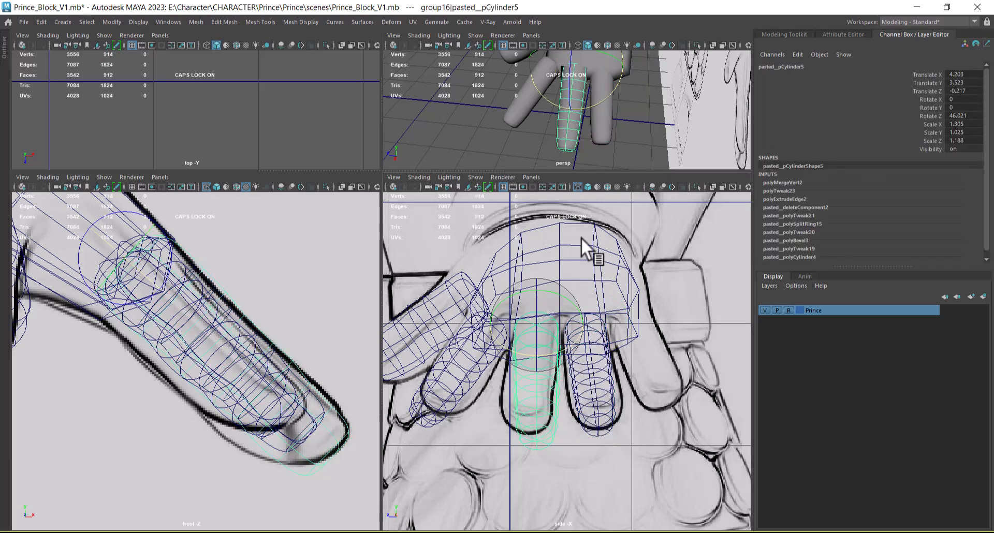
pyautogui.moveTo(598, 97); pyautogui.dragTo(596, 99)
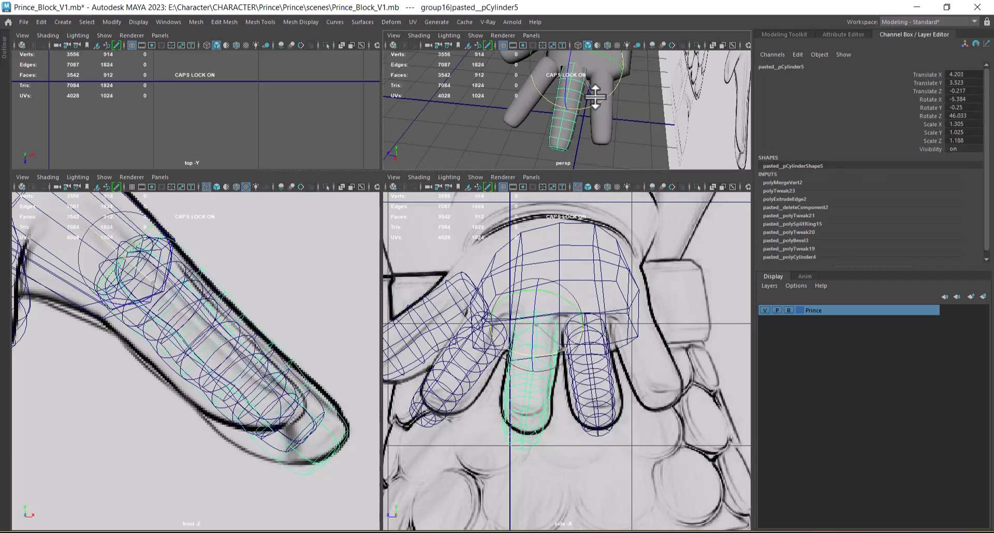
# Step: Duplicate the ring finger and slide the copy sideways to Translate Z -0.994 over the little finger sketch
pyautogui.click(608, 412)
pyautogui.keyDown('alt'); pyautogui.moveTo(648, 78); pyautogui.dragTo(650, 121); pyautogui.keyUp('alt')
pyautogui.press('w')
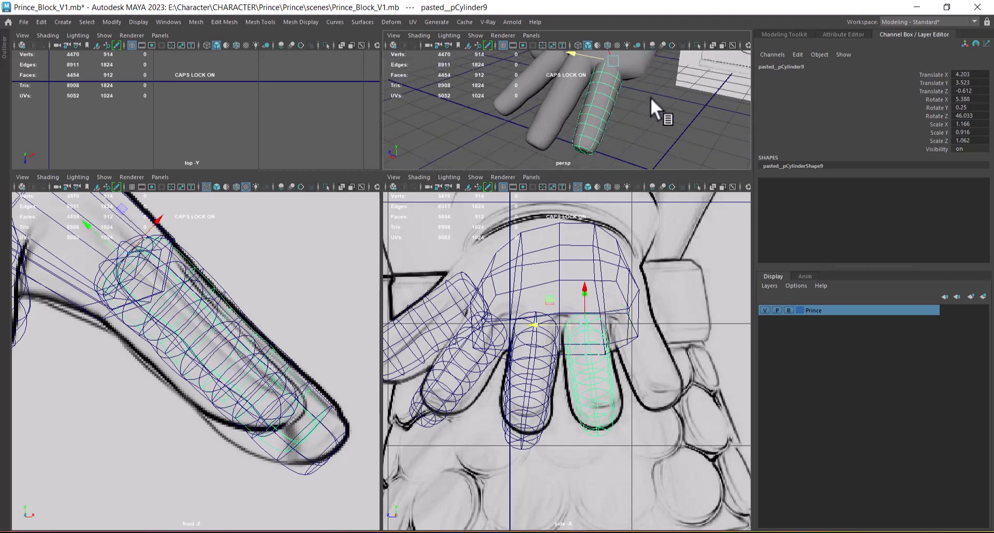
pyautogui.hotkey('ctrl', 'd')
pyautogui.moveTo(539, 325); pyautogui.dragTo(589, 322)
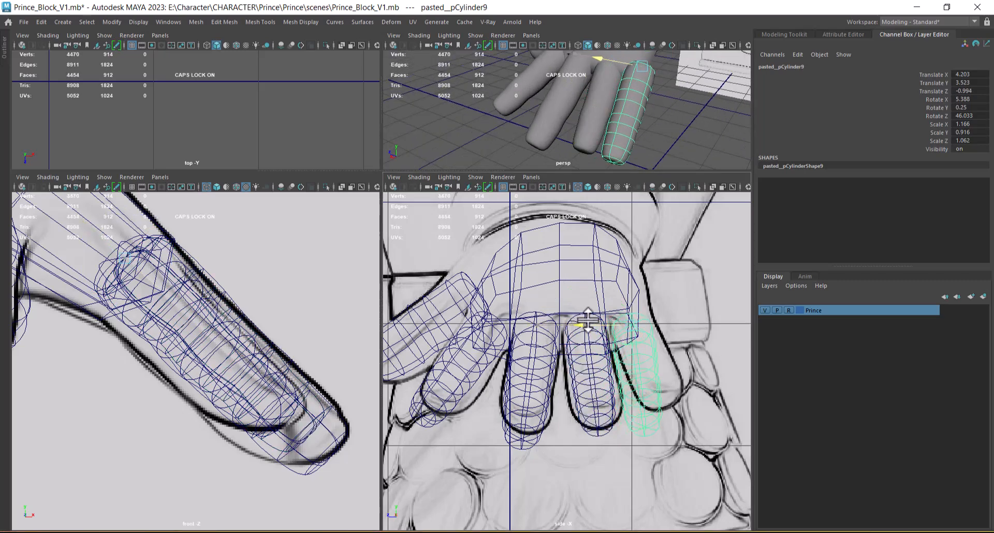
# Step: Fit the little finger to the sketch with Rotate 18.849, 0.861, 46.164, Scale 0.938, 0.737, 0.855 and Translate Z -0.982
pyautogui.press('e')
pyautogui.moveTo(612, 352); pyautogui.dragTo(598, 337)
pyautogui.press('w')
pyautogui.keyDown('alt'); pyautogui.moveTo(629, 129); pyautogui.dragTo(688, 89); pyautogui.keyUp('alt')
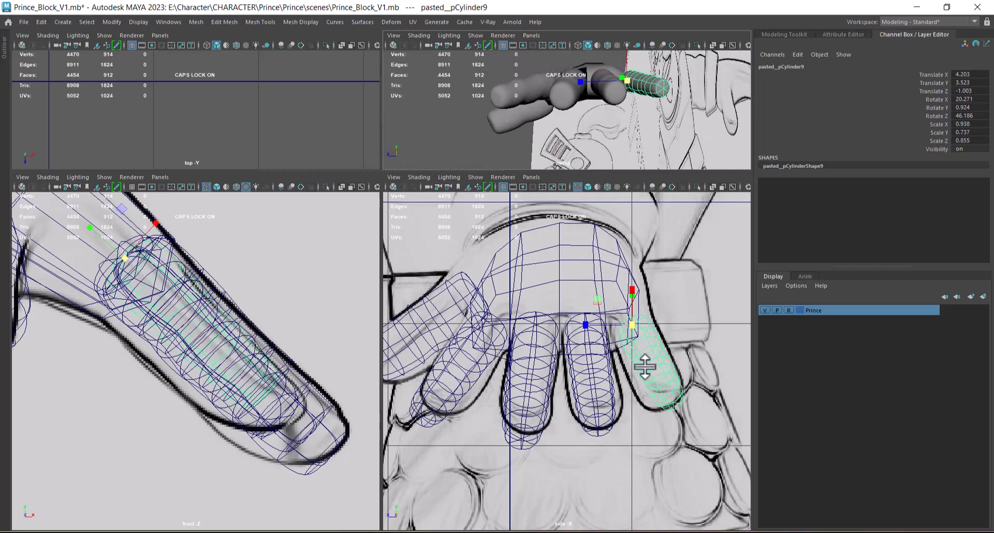
pyautogui.press('e')
pyautogui.moveTo(612, 353); pyautogui.dragTo(593, 325)
pyautogui.press('w')
pyautogui.keyDown('alt'); pyautogui.moveTo(602, 138); pyautogui.dragTo(661, 115); pyautogui.keyUp('alt')
pyautogui.moveTo(597, 128)
pyautogui.keyDown('alt'); pyautogui.mouseDown()
pyautogui.moveTo(569, 115)
pyautogui.moveTo(604, 151)
pyautogui.moveTo(646, 121)
pyautogui.moveTo(668, 123)
pyautogui.moveTo(605, 149)
pyautogui.moveTo(626, 129)
pyautogui.moveTo(637, 138)
pyautogui.moveTo(476, 130)
pyautogui.moveTo(454, 156)
pyautogui.moveTo(581, 135)
pyautogui.mouseUp(); pyautogui.keyUp('alt')
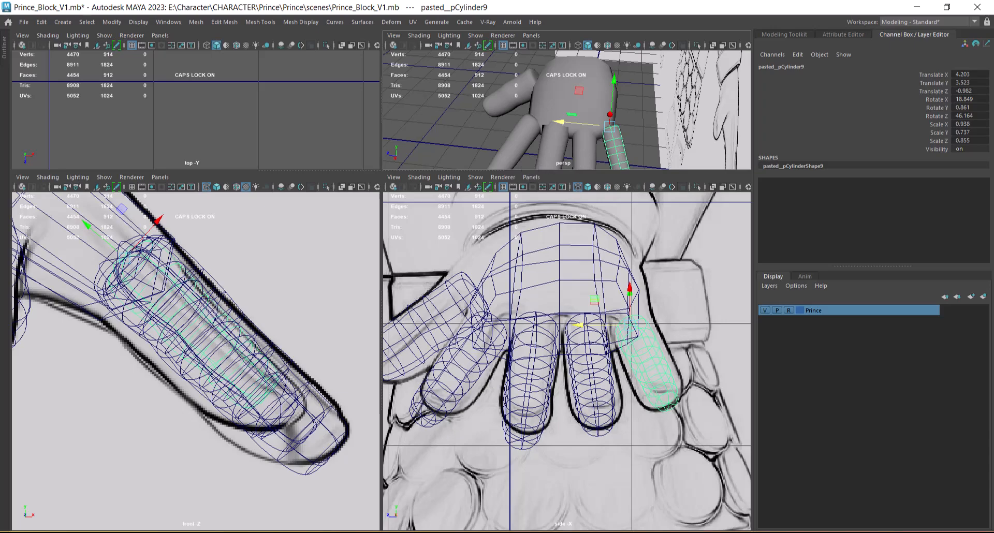
# Step: Switch to the cg artist all rounder YouTube channel, search it for HAND and look through the results for hand modeling tutorials
pyautogui.click(523, 485)
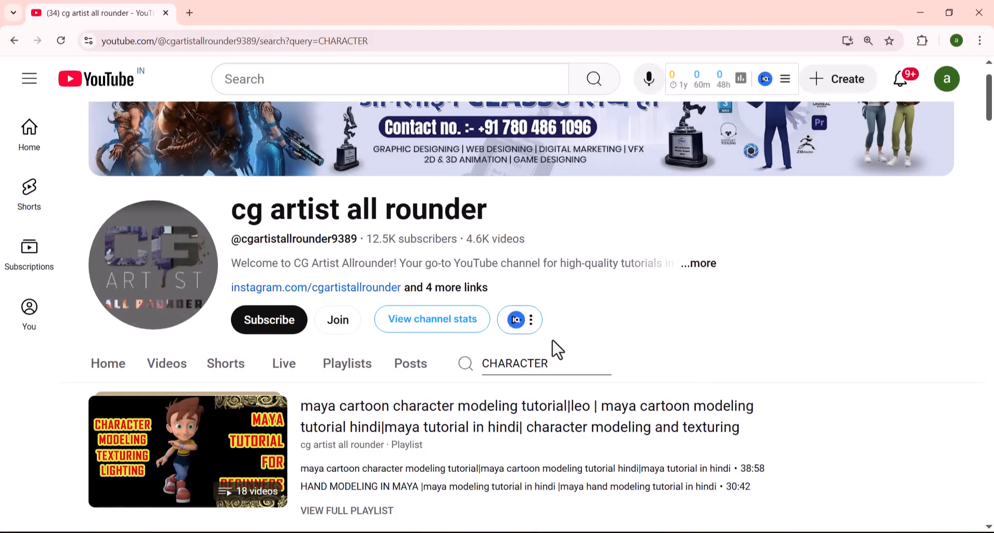
pyautogui.click(466, 365)
pyautogui.write('HAND')
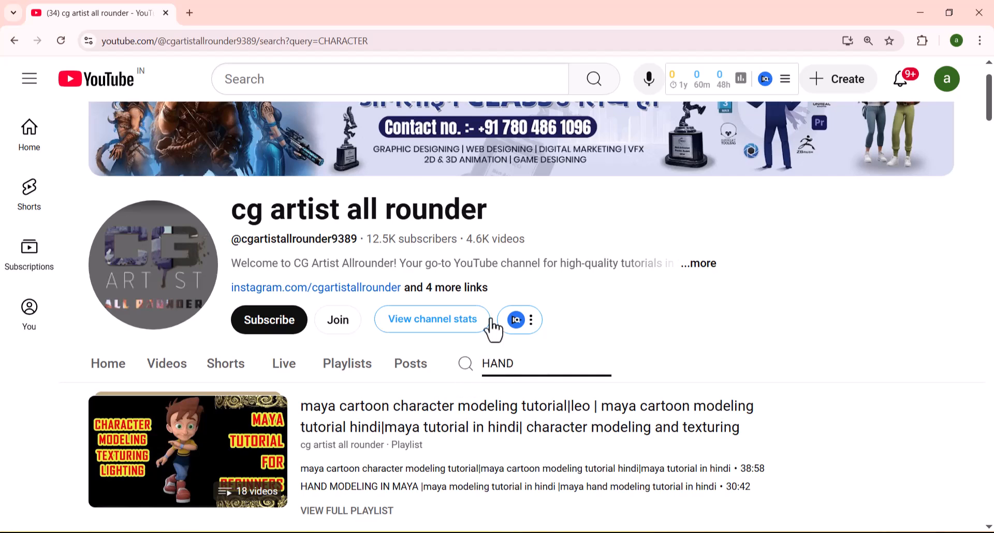
pyautogui.press('Return')
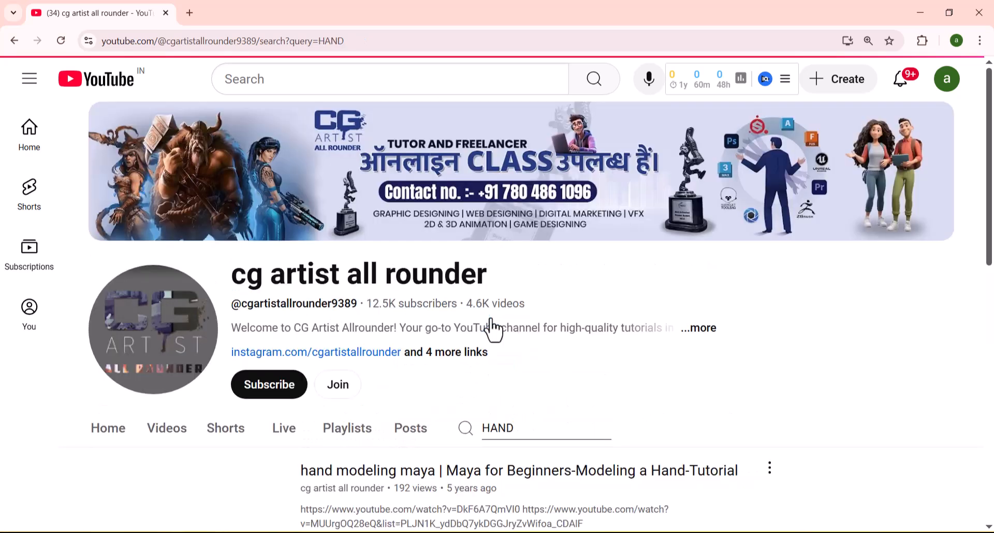
pyautogui.scroll(-5, 667, 360)
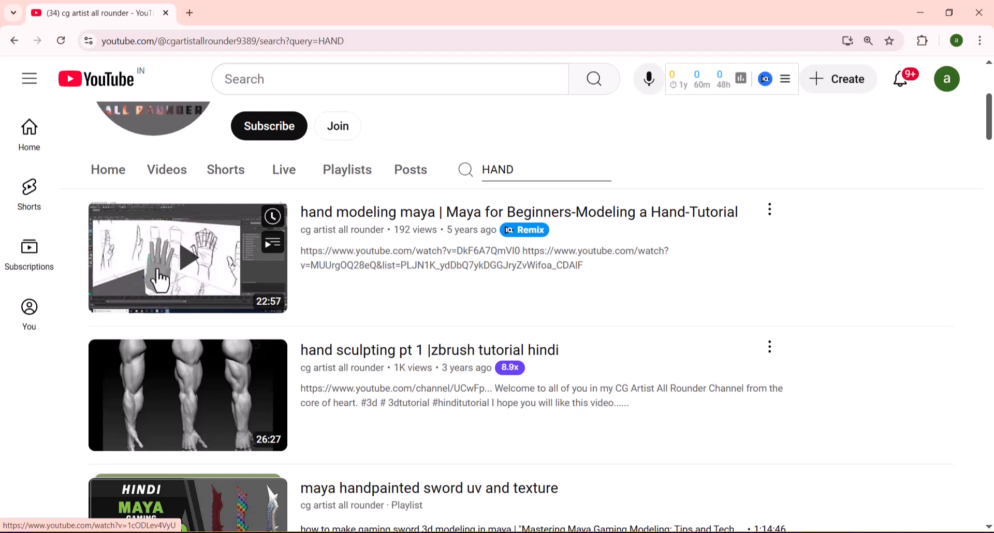
pyautogui.scroll(-3, 159, 282)
pyautogui.scroll(-3, 207, 313)
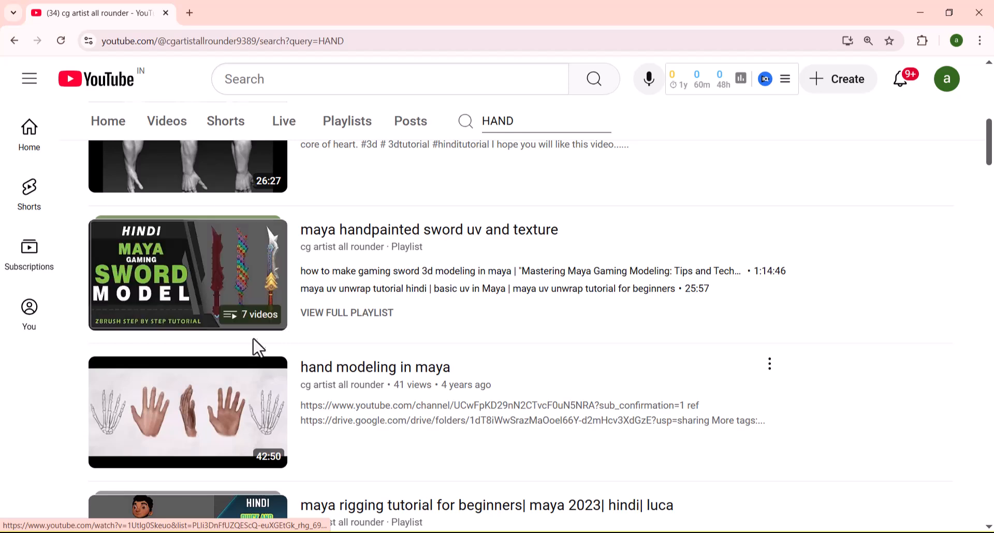
pyautogui.scroll(-3, 254, 344)
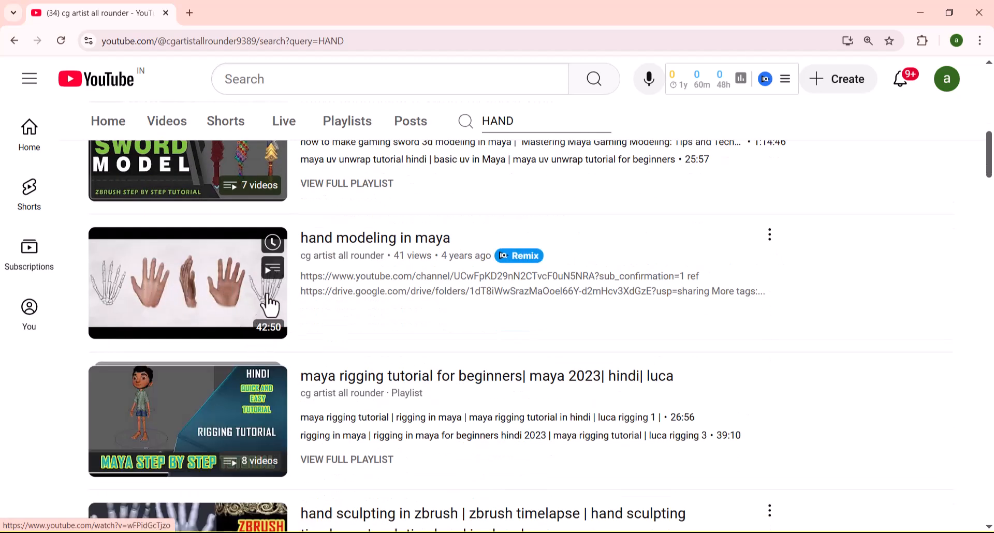
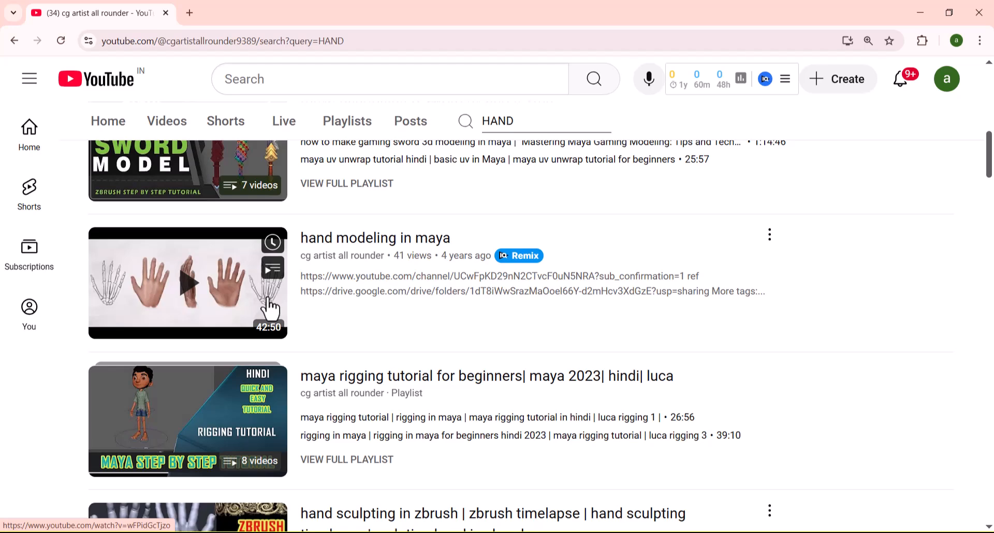
# Step: Browse further down the channel's HAND search results for the hand modeling and hand blocking tutorials
pyautogui.scroll(-5, 367, 351)
pyautogui.scroll(-3, 139, 295)
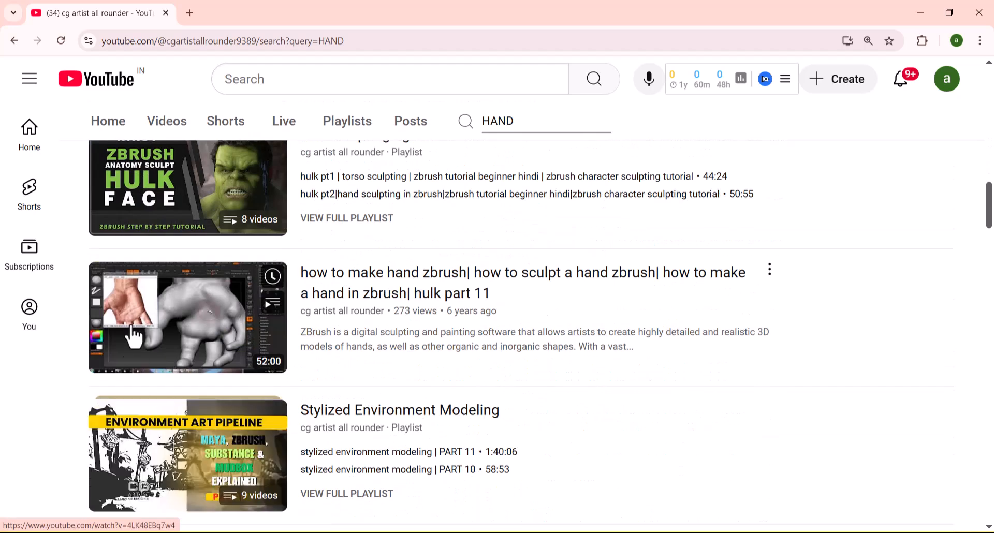
pyautogui.scroll(-5, 215, 311)
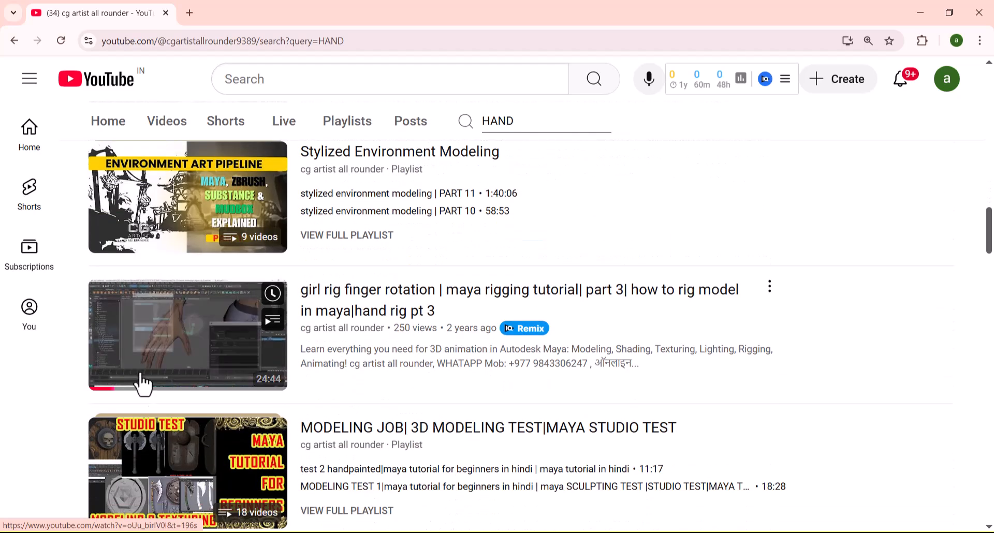
pyautogui.scroll(-5, 187, 336)
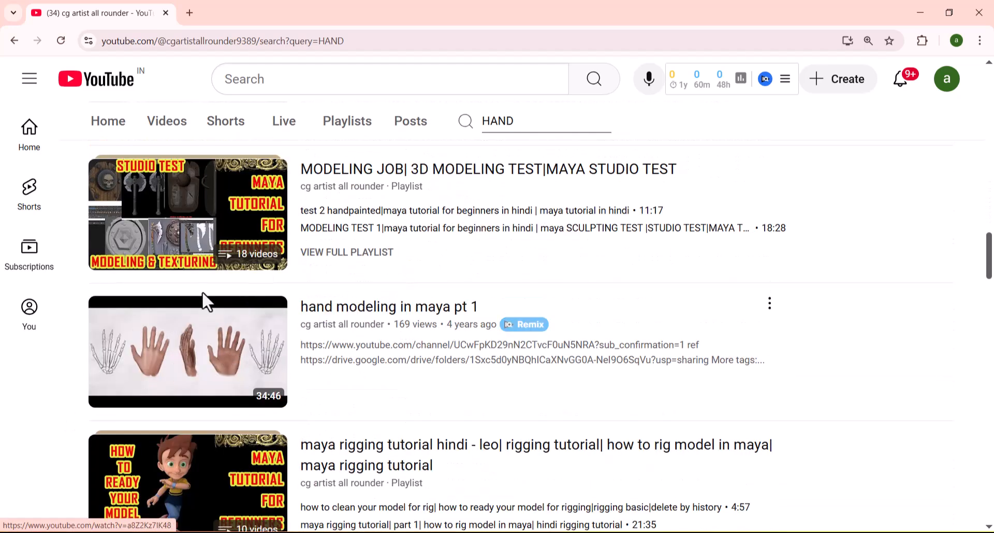
pyautogui.scroll(-2, 140, 410)
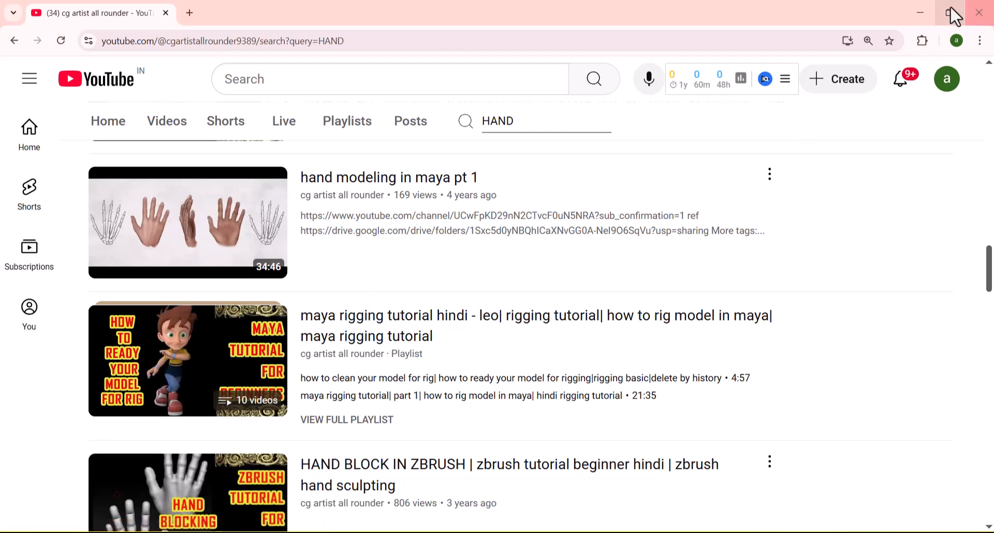
# Step: Switch back to Maya and add two edge loops across the palm block behind the finger bases by splitting edge rings
pyautogui.click(927, 13)
pyautogui.keyDown('alt'); pyautogui.moveTo(624, 123); pyautogui.dragTo(642, 113); pyautogui.keyUp('alt')
pyautogui.press('space')
pyautogui.keyDown('alt'); pyautogui.moveTo(500, 263); pyautogui.dragTo(507, 313); pyautogui.keyUp('alt')
pyautogui.click(436, 319)
pyautogui.press('F10')
pyautogui.click(471, 259)
pyautogui.keyDown('ctrl'); pyautogui.moveTo(549, 226); pyautogui.dragTo(578, 315, button='right'); pyautogui.keyUp('ctrl')
pyautogui.click(572, 249)
pyautogui.keyDown('ctrl'); pyautogui.moveTo(572, 249); pyautogui.dragTo(484, 324, button='right'); pyautogui.keyUp('ctrl')
pyautogui.keyDown('alt'); pyautogui.moveTo(592, 283); pyautogui.dragTo(492, 242); pyautogui.keyUp('alt')
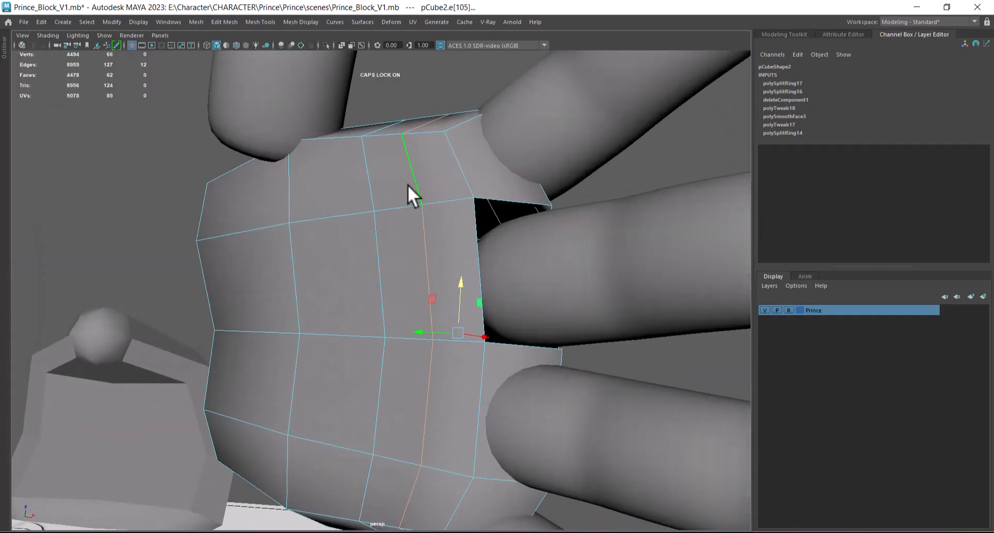
pyautogui.keyDown('alt'); pyautogui.moveTo(515, 168); pyautogui.dragTo(501, 236); pyautogui.keyUp('alt')
pyautogui.keyDown('alt'); pyautogui.moveTo(503, 141); pyautogui.dragTo(425, 186); pyautogui.keyUp('alt')
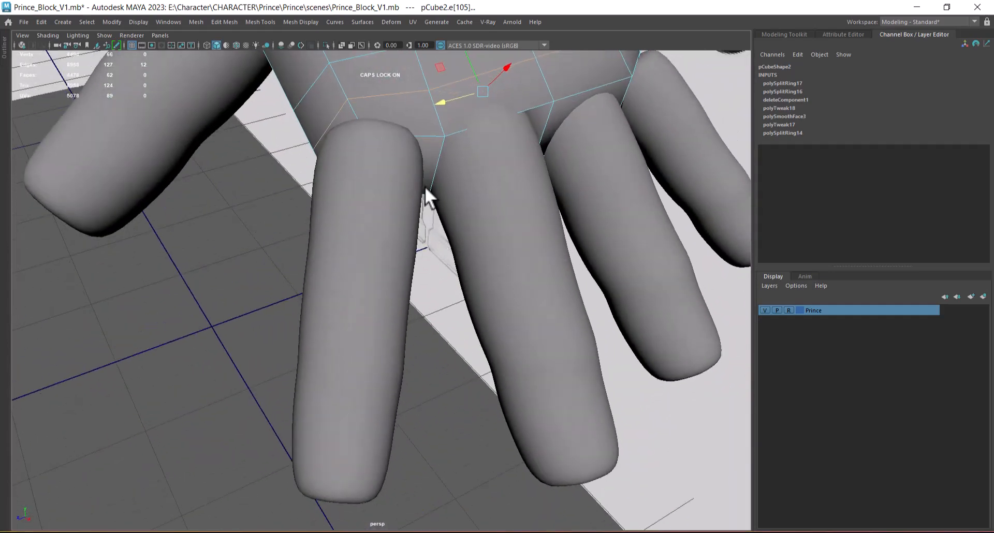
pyautogui.moveTo(439, 146); pyautogui.dragTo(440, 168, button='right')
pyautogui.click(430, 158)
pyautogui.keyDown('alt'); pyautogui.moveTo(430, 158); pyautogui.dragTo(469, 83); pyautogui.keyUp('alt')
pyautogui.keyDown('shift'); pyautogui.click(391, 332); pyautogui.keyUp('shift')
pyautogui.keyDown('alt'); pyautogui.moveTo(426, 296); pyautogui.dragTo(506, 340); pyautogui.keyUp('alt')
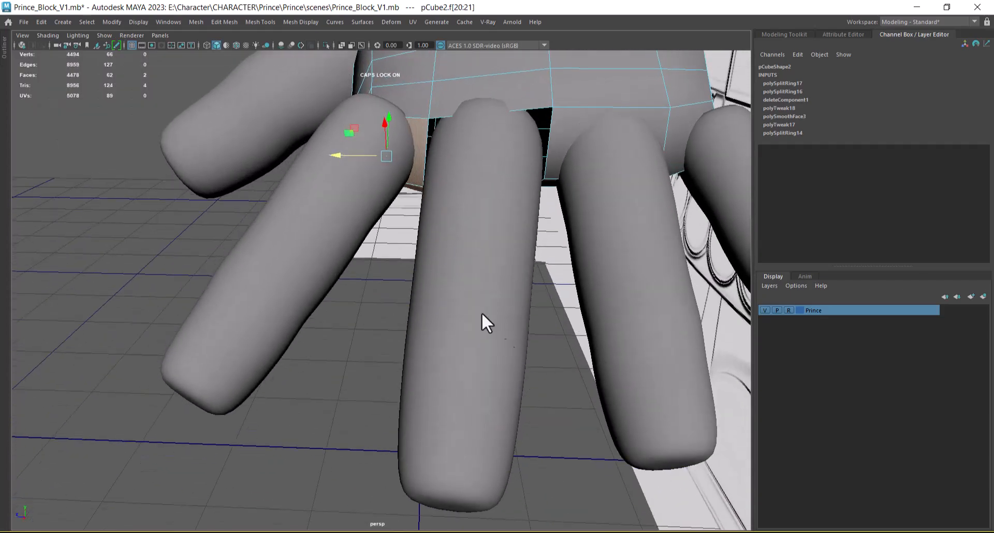
pyautogui.keyDown('alt'); pyautogui.moveTo(418, 169); pyautogui.dragTo(521, 255); pyautogui.keyUp('alt')
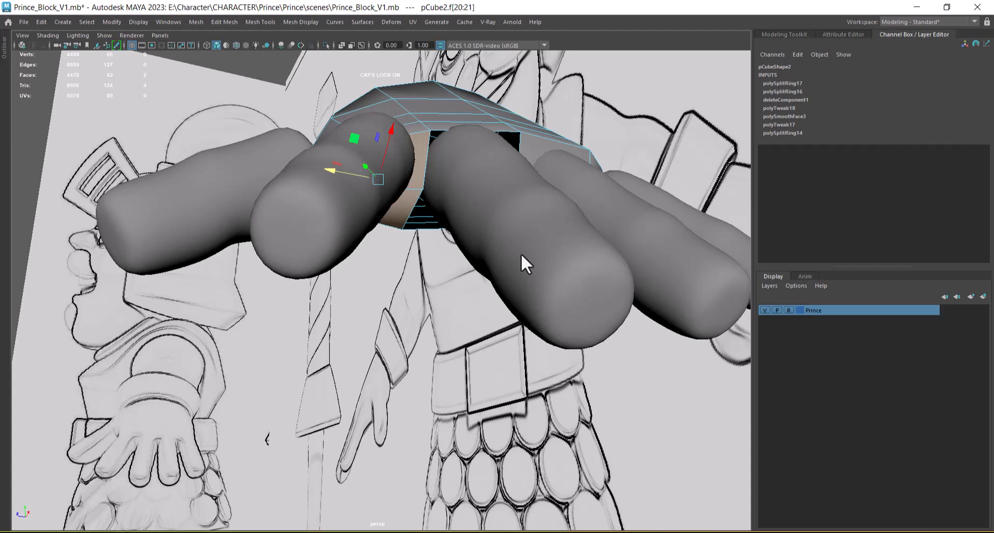
pyautogui.moveTo(523, 189); pyautogui.dragTo(522, 160, button='right')
pyautogui.click(359, 169)
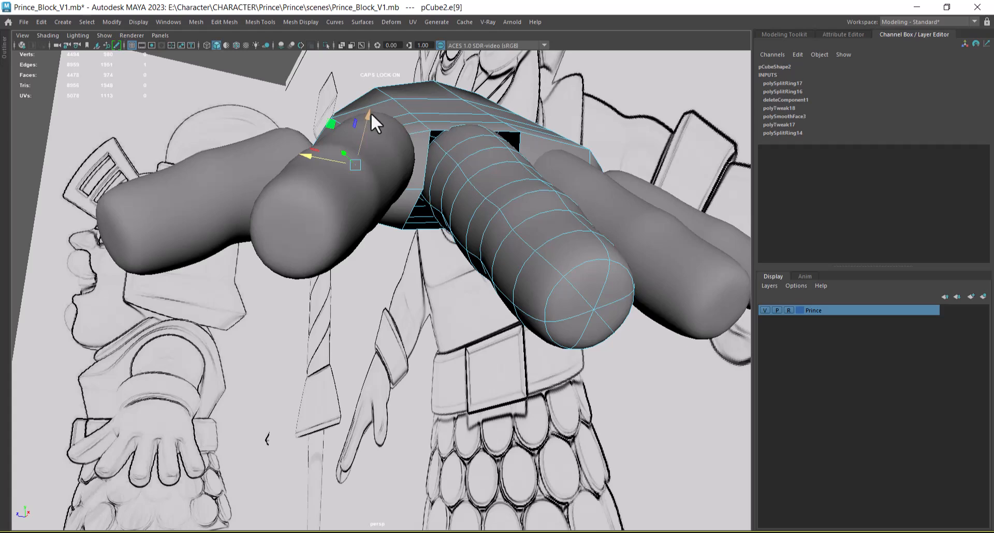
# Step: Lower the index finger slightly at the palm and move the little finger down to Translate X 4.157, Y 3.47
pyautogui.moveTo(394, 147); pyautogui.dragTo(402, 138, button='right')
pyautogui.click(398, 134)
pyautogui.moveTo(390, 108); pyautogui.dragTo(394, 127)
pyautogui.keyDown('alt'); pyautogui.moveTo(396, 136); pyautogui.dragTo(555, 160); pyautogui.keyUp('alt')
pyautogui.click(473, 181)
pyautogui.keyDown('alt'); pyautogui.moveTo(473, 182); pyautogui.dragTo(571, 137); pyautogui.keyUp('alt')
pyautogui.click(652, 183)
pyautogui.keyDown('alt'); pyautogui.moveTo(653, 182); pyautogui.dragTo(577, 183); pyautogui.keyUp('alt')
pyautogui.click(591, 161)
pyautogui.moveTo(581, 101); pyautogui.dragTo(582, 206)
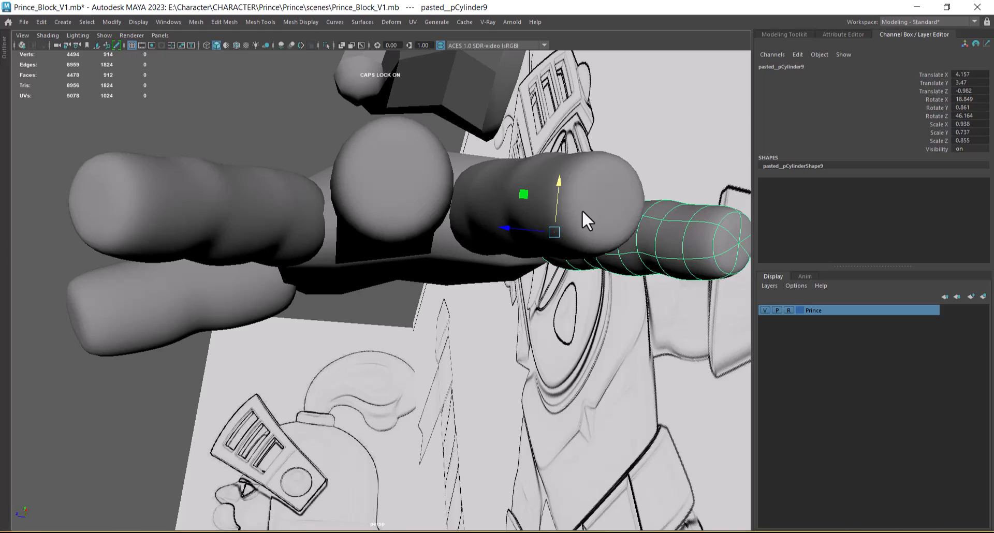
# Step: Show the middle finger in unsmoothed display and isolate it from the rest of the hand
pyautogui.keyDown('alt'); pyautogui.moveTo(651, 265); pyautogui.dragTo(581, 269); pyautogui.keyUp('alt')
pyautogui.click(386, 323)
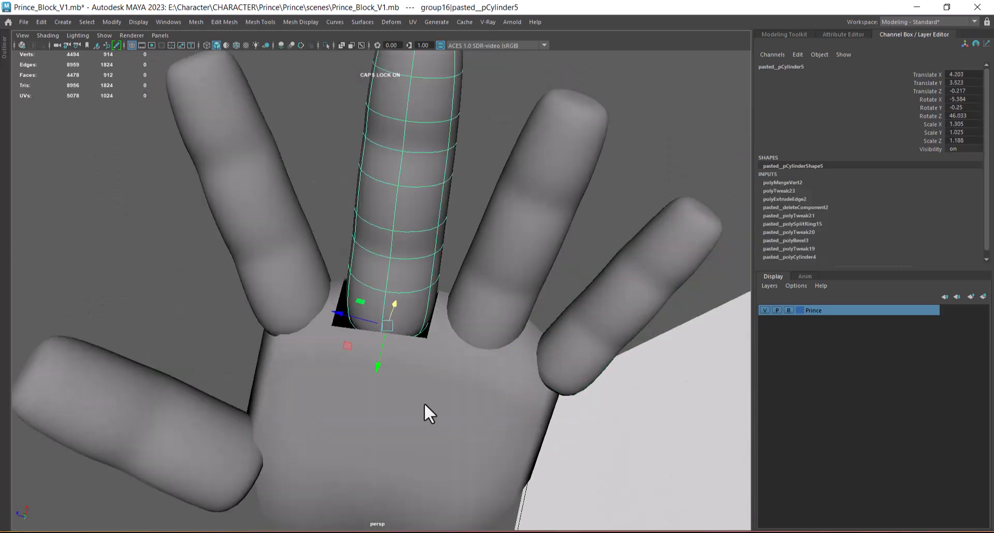
pyautogui.keyDown('alt'); pyautogui.moveTo(427, 409); pyautogui.dragTo(419, 334); pyautogui.keyUp('alt')
pyautogui.press('1')
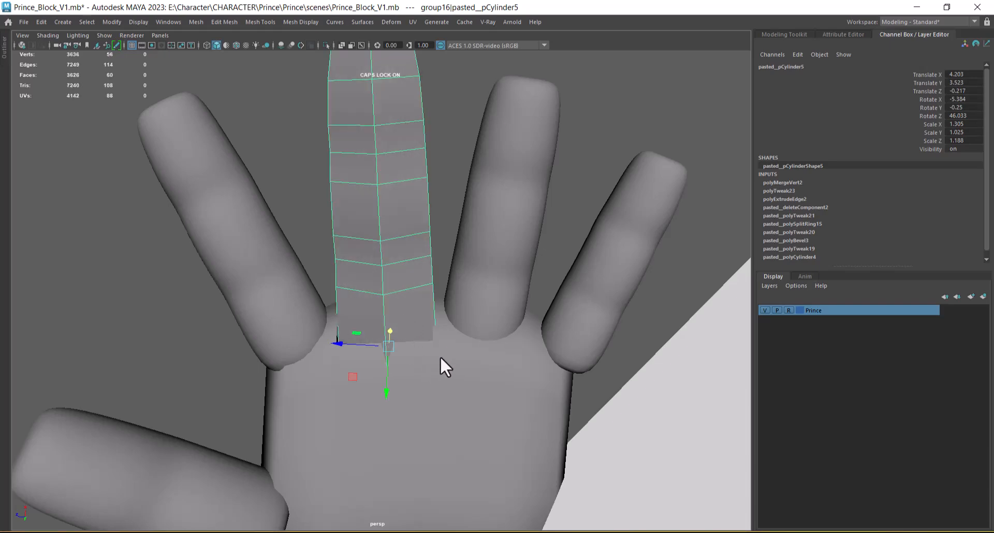
pyautogui.hotkey('alt', 'h')
pyautogui.keyDown('alt'); pyautogui.moveTo(446, 380); pyautogui.dragTo(431, 209); pyautogui.keyUp('alt')
# Step: Delete the six cap faces closing the middle finger's base and bring the hidden objects back
pyautogui.moveTo(416, 163); pyautogui.dragTo(410, 192, button='right')
pyautogui.moveTo(392, 154); pyautogui.dragTo(347, 147, button='right')
pyautogui.click(369, 153)
pyautogui.keyDown('ctrl'); pyautogui.moveTo(584, 136); pyautogui.dragTo(586, 195, button='right'); pyautogui.keyUp('ctrl')
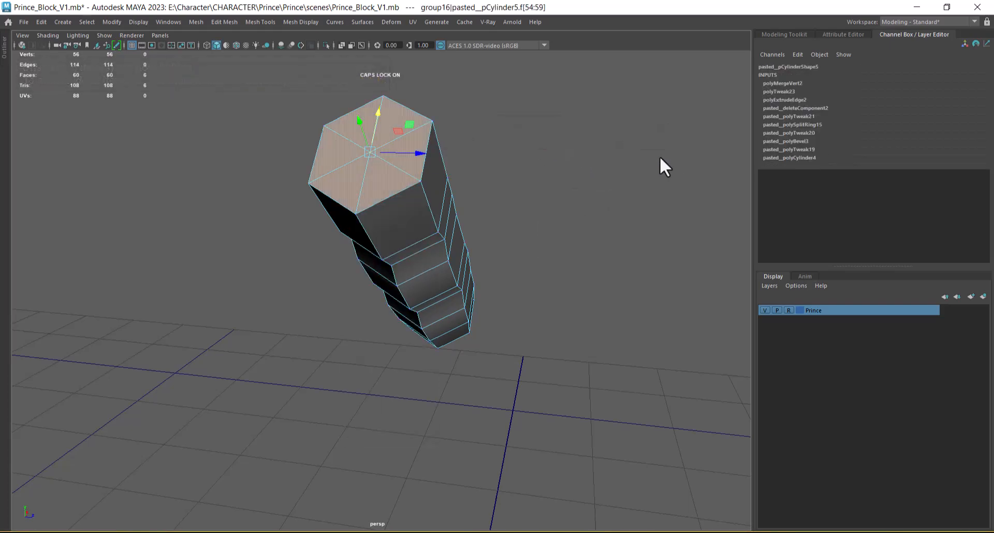
pyautogui.press('Delete')
pyautogui.press('F8')
pyautogui.hotkey('ctrl', '1')
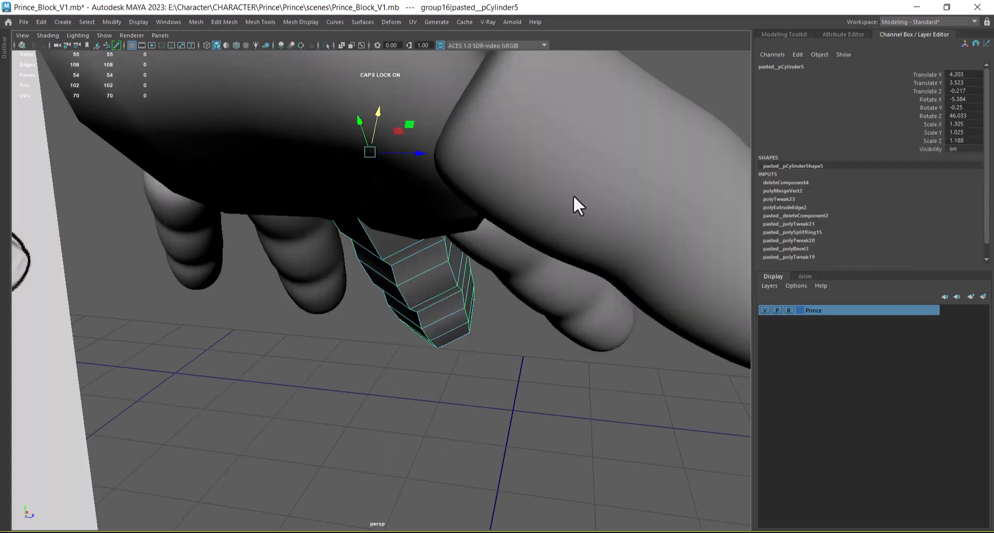
# Step: Isolate the palm together with the middle finger and examine how the open finger base meets the palm opening
pyautogui.keyDown('alt'); pyautogui.moveTo(451, 335); pyautogui.dragTo(401, 252); pyautogui.keyUp('alt')
pyautogui.keyDown('shift'); pyautogui.click(291, 224); pyautogui.keyUp('shift')
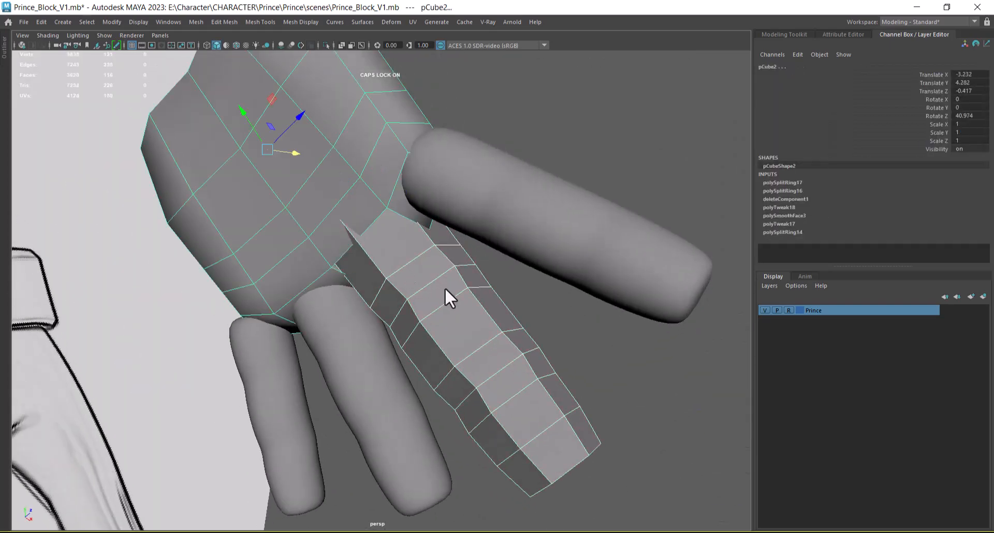
pyautogui.hotkey('alt', 'h')
pyautogui.keyDown('alt'); pyautogui.moveTo(477, 304); pyautogui.dragTo(553, 265); pyautogui.keyUp('alt')
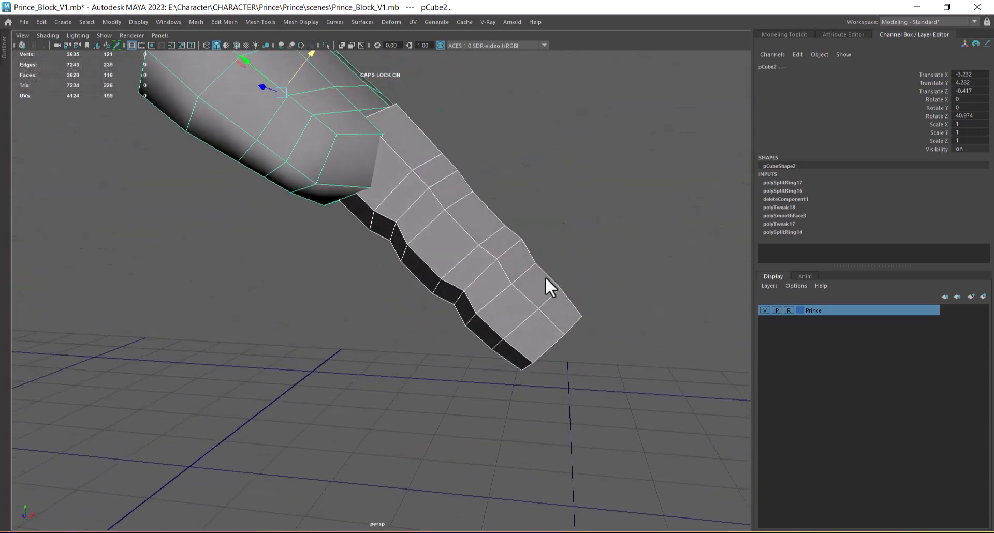
pyautogui.keyDown('alt'); pyautogui.moveTo(528, 300); pyautogui.dragTo(518, 330); pyautogui.keyUp('alt')
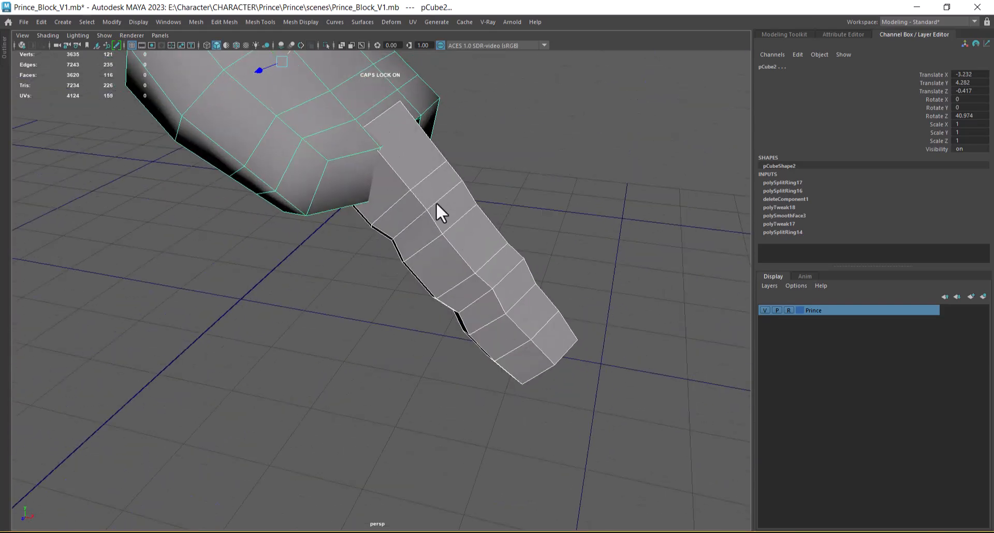
pyautogui.hotkey('ctrl', '1')
# Step: Check the unsmoothed middle finger against the hand sketch in the front and side views
pyautogui.press('space')
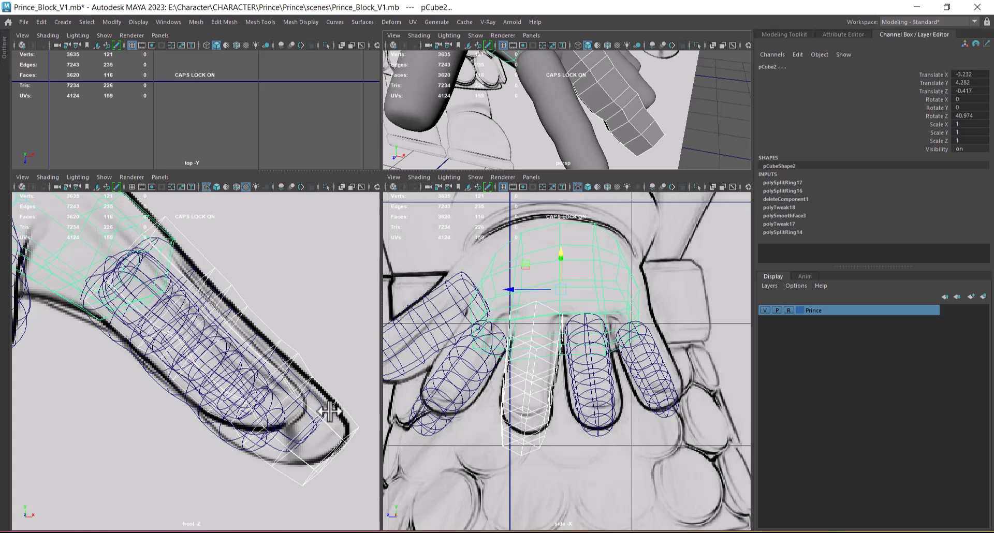
pyautogui.moveTo(340, 444); pyautogui.dragTo(419, 357, button='right')
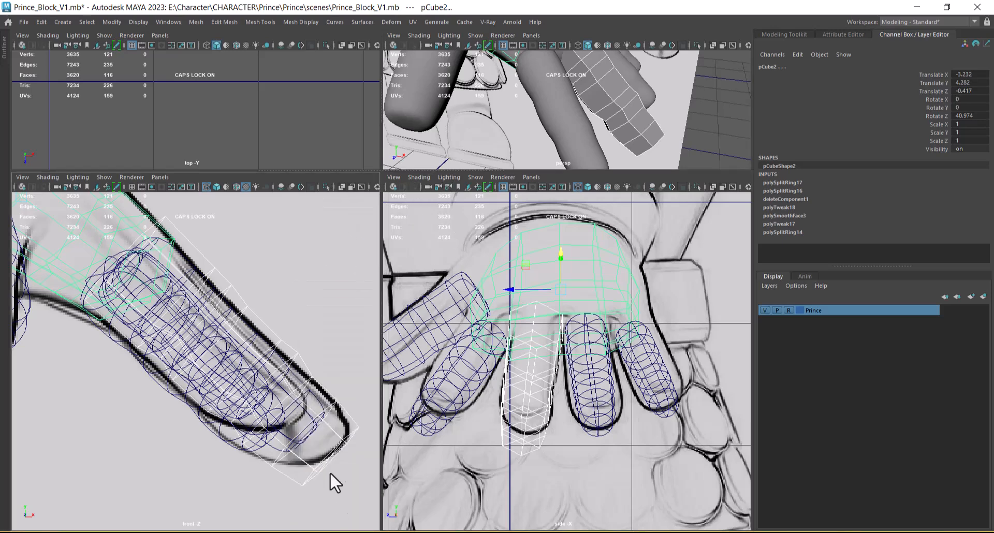
pyautogui.click(332, 468)
pyautogui.click(332, 460)
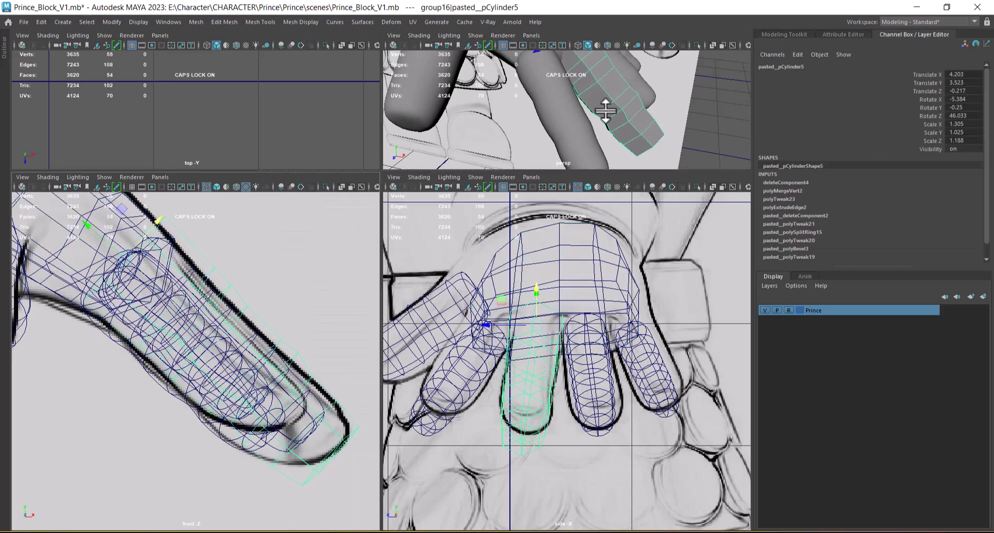
pyautogui.scroll(-3, 606, 110)
pyautogui.press('space')
pyautogui.scroll(3, 433, 240)
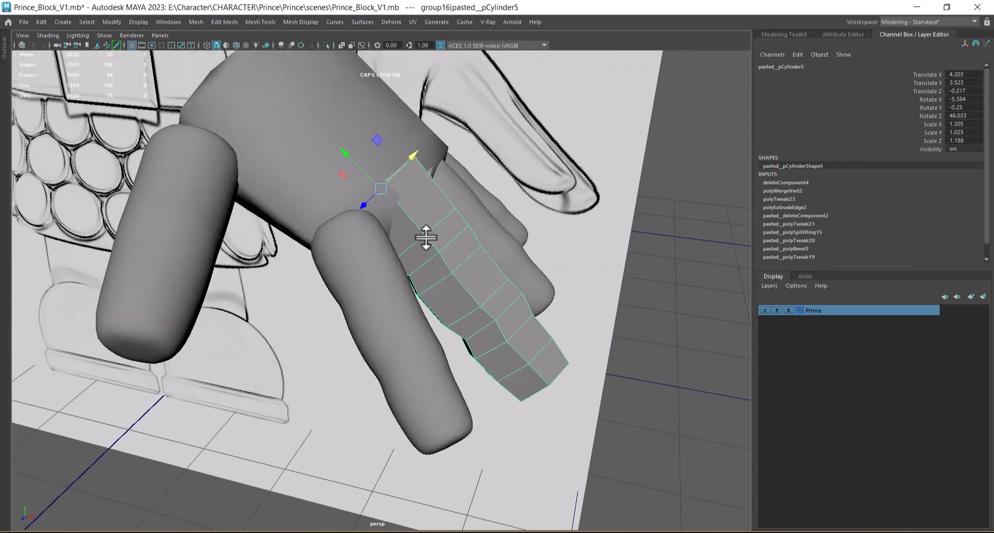
pyautogui.keyDown('alt'); pyautogui.moveTo(433, 240); pyautogui.dragTo(412, 266); pyautogui.keyUp('alt')
pyautogui.moveTo(404, 228); pyautogui.dragTo(393, 229, button='right')
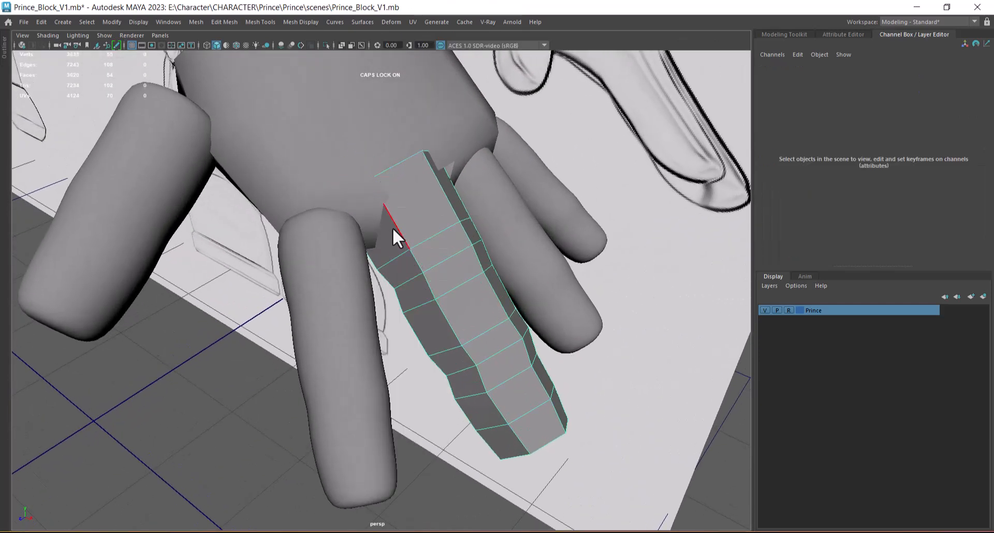
pyautogui.doubleClick(407, 163)
pyautogui.keyDown('alt'); pyautogui.moveTo(422, 223); pyautogui.dragTo(420, 164); pyautogui.keyUp('alt')
pyautogui.press('F8')
pyautogui.click(449, 191)
pyautogui.moveTo(434, 145); pyautogui.dragTo(437, 125, button='right')
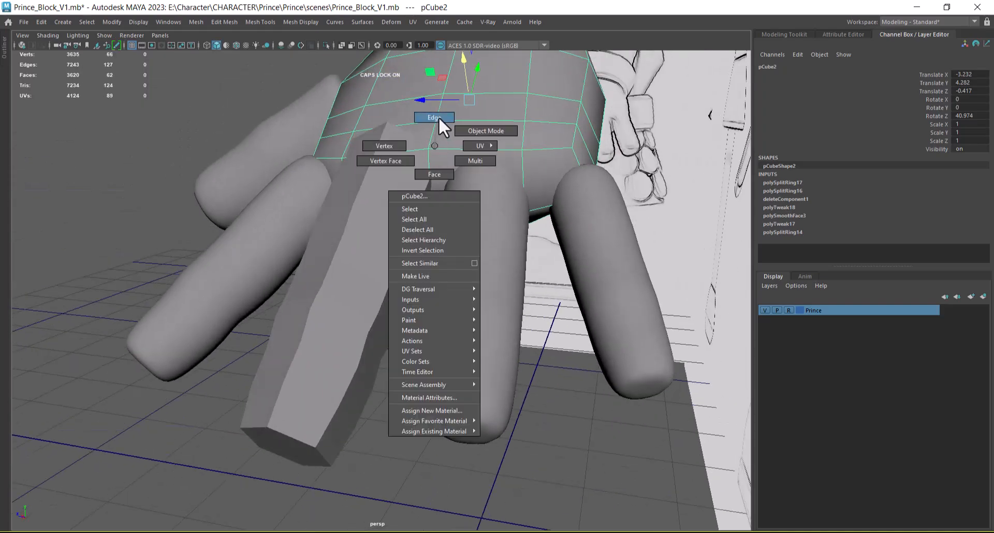
pyautogui.moveTo(497, 122); pyautogui.dragTo(496, 124, button='right')
pyautogui.keyDown('alt'); pyautogui.moveTo(423, 209); pyautogui.dragTo(490, 228); pyautogui.keyUp('alt')
# Step: Isolate the middle finger and select the border edge loop of its open base to examine its edges
pyautogui.click(501, 240)
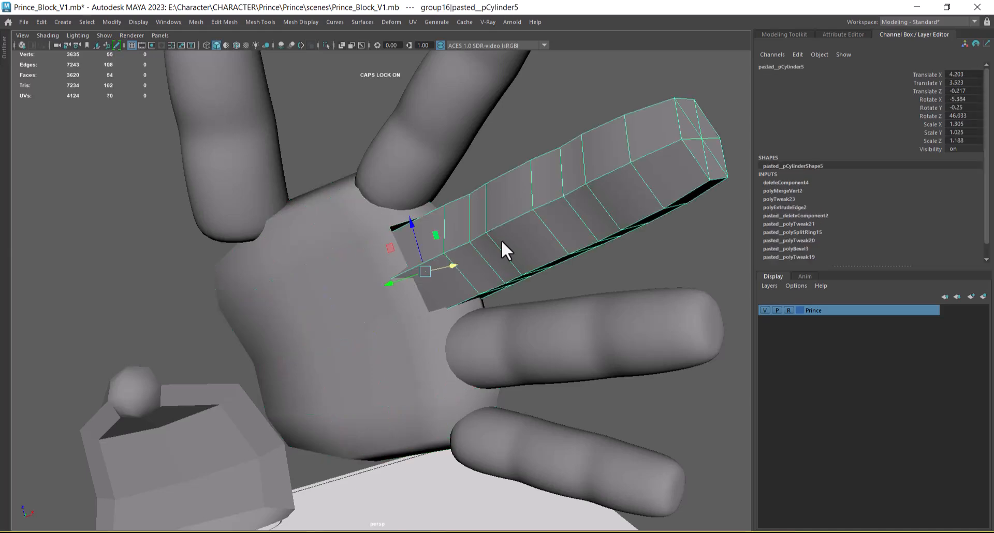
pyautogui.hotkey('alt', 'h')
pyautogui.keyDown('alt'); pyautogui.moveTo(498, 262); pyautogui.dragTo(545, 305); pyautogui.keyUp('alt')
pyautogui.moveTo(480, 183); pyautogui.dragTo(482, 80, button='right')
pyautogui.doubleClick(461, 183)
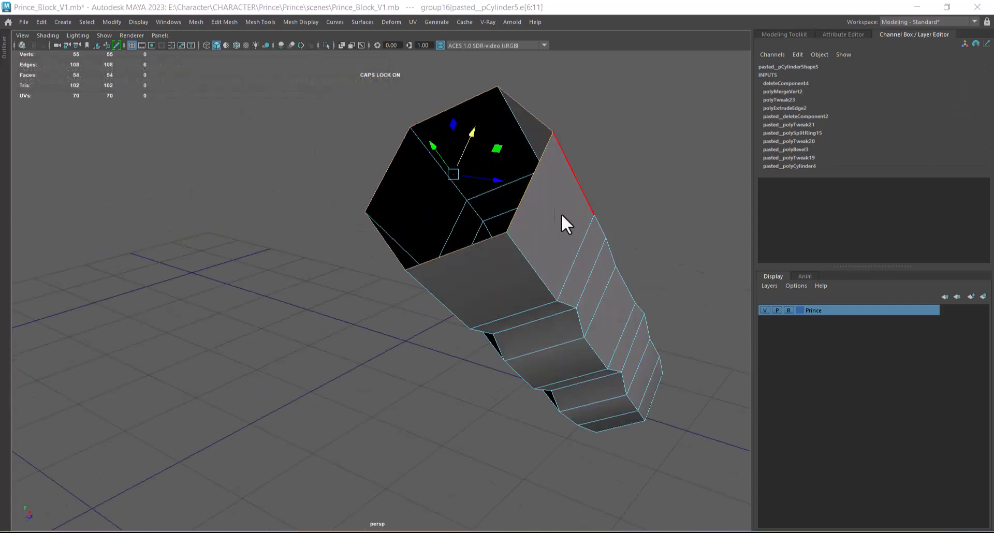
pyautogui.scroll(-3, 505, 299)
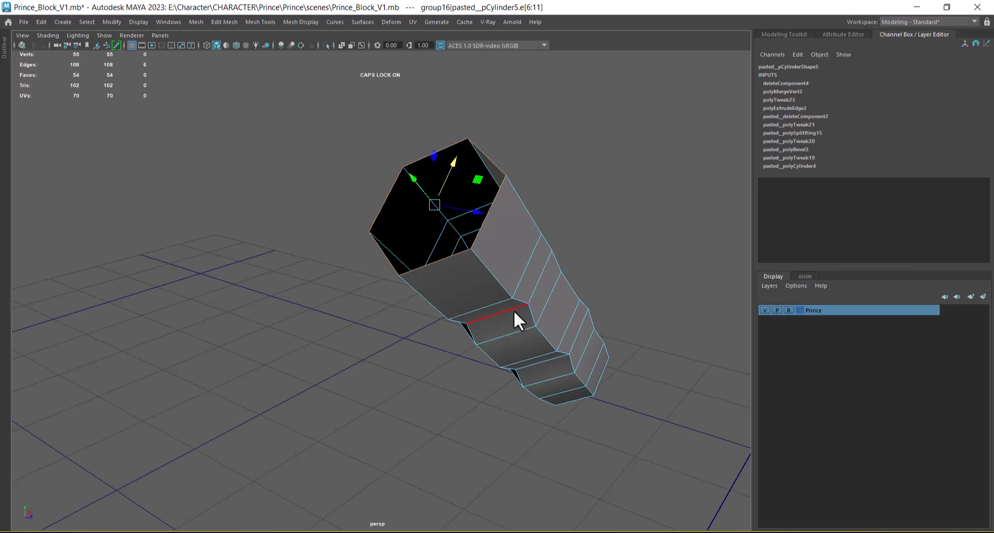
pyautogui.hotkey('ctrl', '1')
pyautogui.press('F8')
# Step: Isolate the palm and select the border edges of its middle finger opening for comparison with the finger base
pyautogui.click(349, 199)
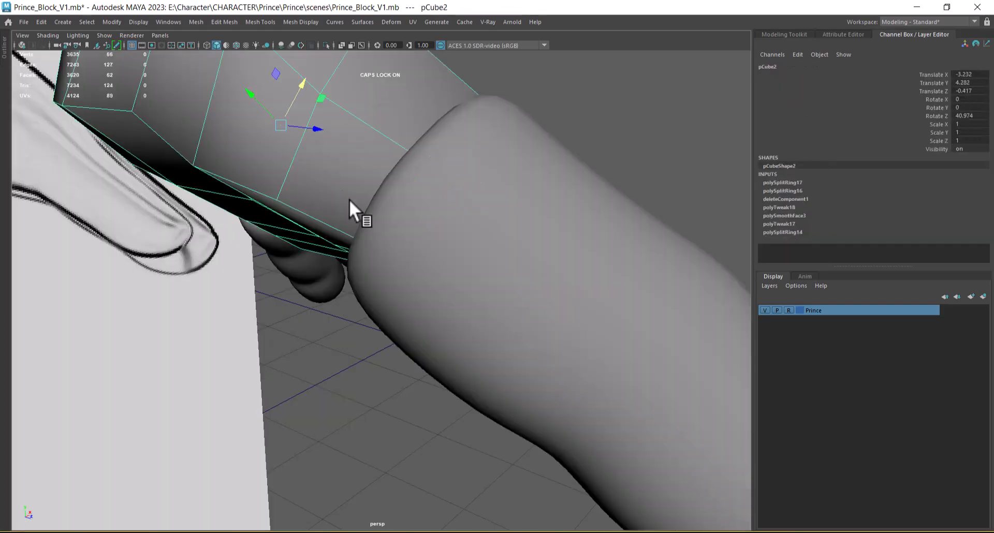
pyautogui.hotkey('alt', 'h')
pyautogui.keyDown('alt'); pyautogui.moveTo(389, 197); pyautogui.dragTo(255, 206); pyautogui.keyUp('alt')
pyautogui.moveTo(375, 184); pyautogui.dragTo(370, 125, button='right')
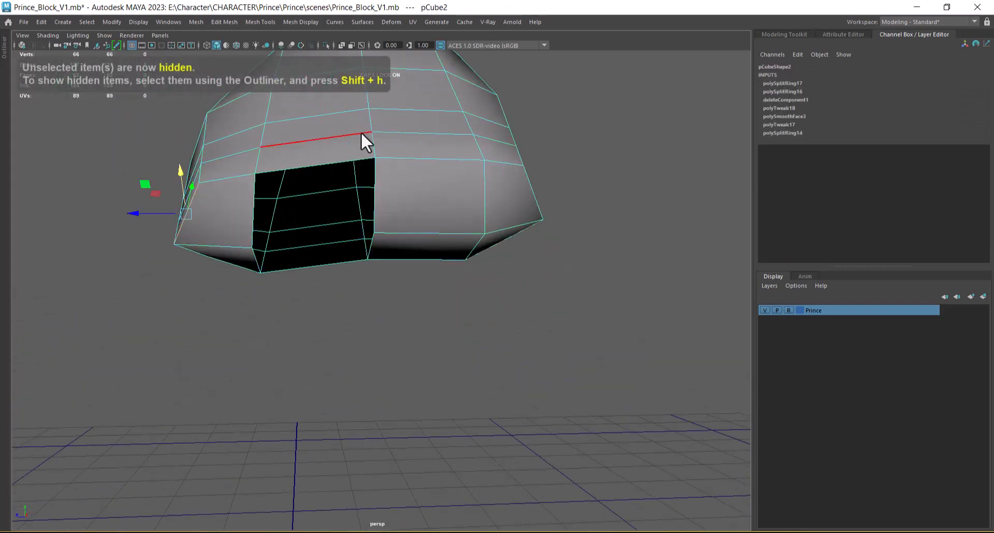
pyautogui.doubleClick(329, 168)
pyautogui.keyDown('alt'); pyautogui.moveTo(409, 195); pyautogui.dragTo(390, 260); pyautogui.keyUp('alt')
pyautogui.moveTo(389, 261); pyautogui.dragTo(534, 150, button='right')
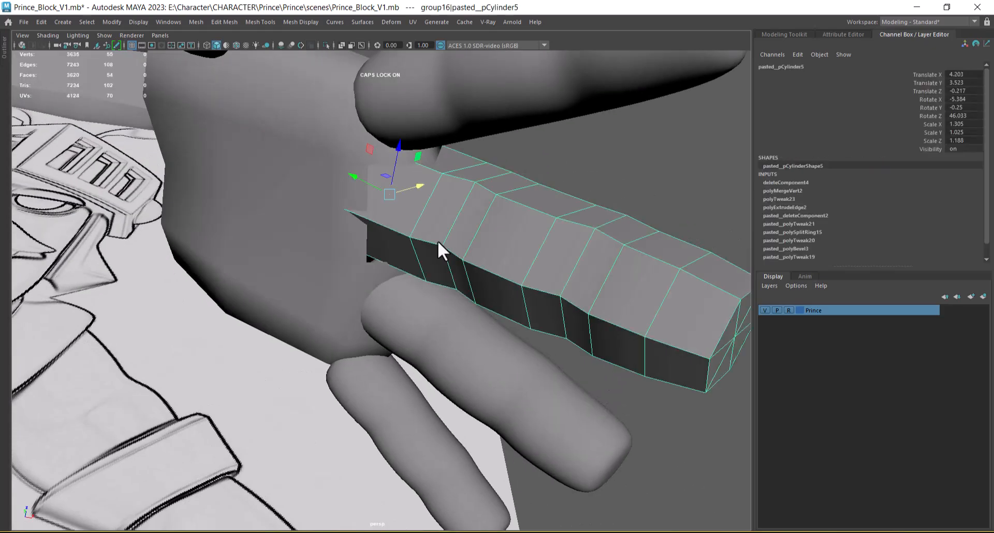
# Step: Isolate the palm and middle finger together and combine them into one mesh
pyautogui.click(368, 262)
pyautogui.click(345, 273)
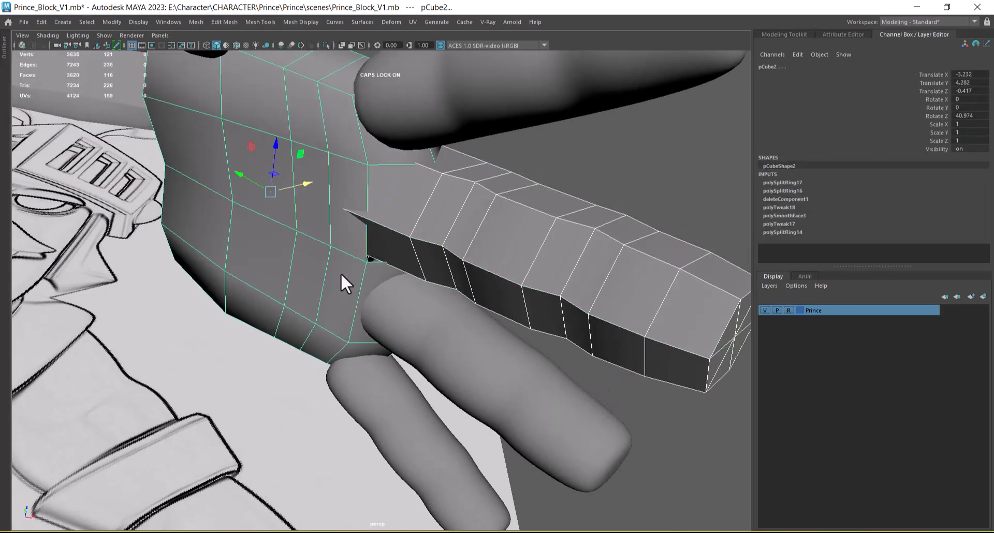
pyautogui.click(368, 274)
pyautogui.click(364, 279)
pyautogui.hotkey('alt', 'h')
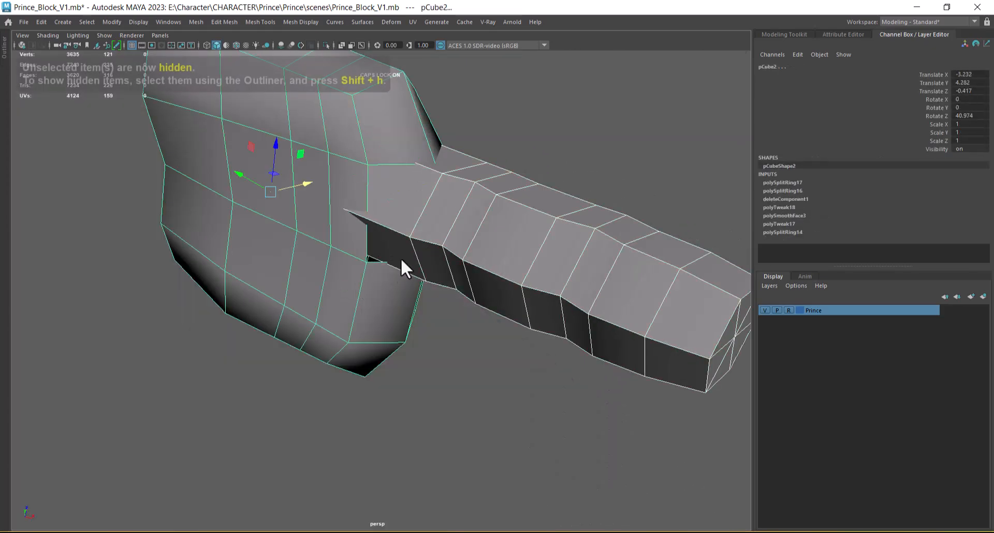
pyautogui.keyDown('alt'); pyautogui.moveTo(428, 283); pyautogui.dragTo(574, 204); pyautogui.keyUp('alt')
pyautogui.keyDown('shift'); pyautogui.moveTo(577, 197); pyautogui.dragTo(524, 327, button='right'); pyautogui.keyUp('shift')
pyautogui.keyDown('shift'); pyautogui.moveTo(572, 418); pyautogui.dragTo(572, 417, button='right'); pyautogui.keyUp('shift')
pyautogui.press('f')
# Step: Bridge the open border edges of the middle finger's base and the palm opening with 1 division
pyautogui.keyDown('alt'); pyautogui.moveTo(481, 317); pyautogui.dragTo(319, 245); pyautogui.keyUp('alt')
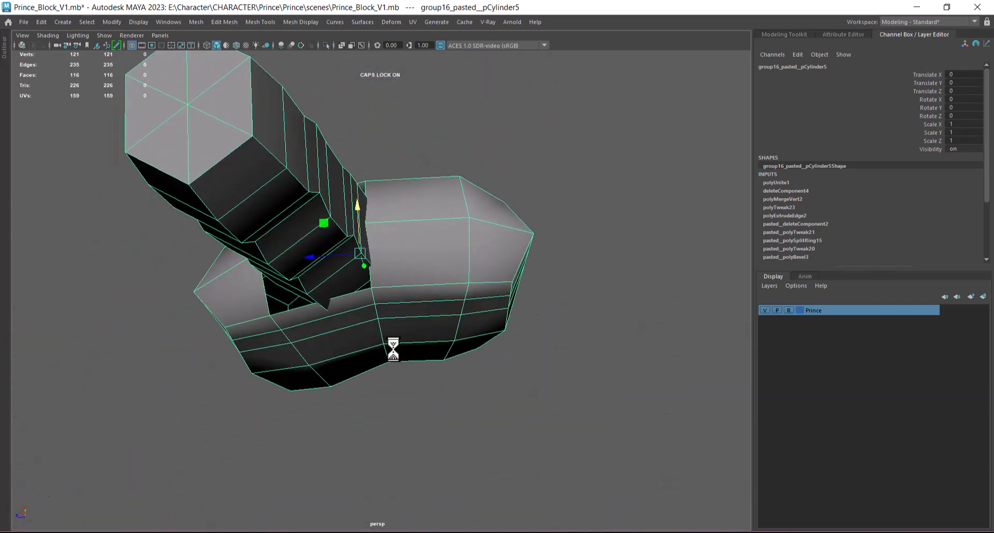
pyautogui.keyDown('alt'); pyautogui.moveTo(315, 303); pyautogui.dragTo(368, 344); pyautogui.keyUp('alt')
pyautogui.moveTo(405, 204); pyautogui.dragTo(405, 144, button='right')
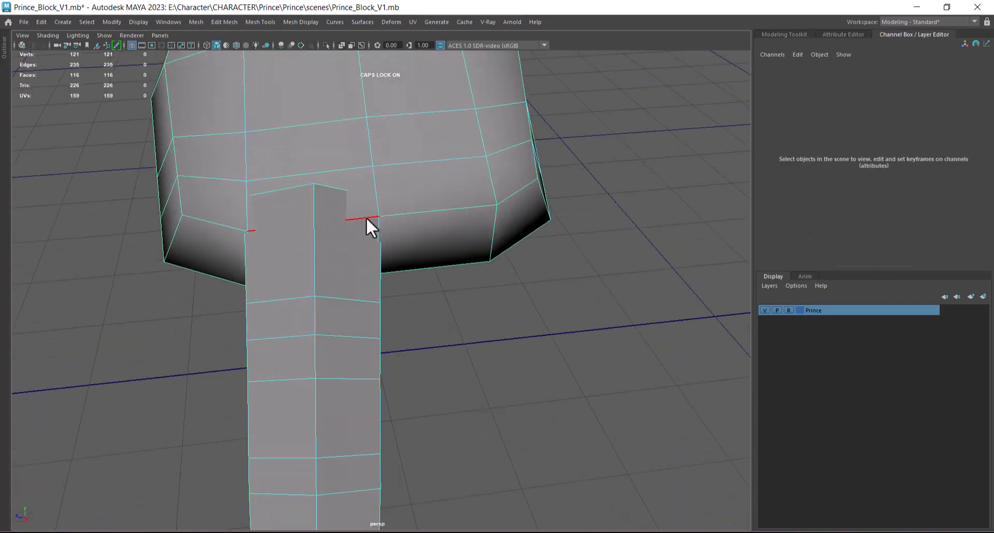
pyautogui.click(366, 217)
pyautogui.doubleClick(301, 186)
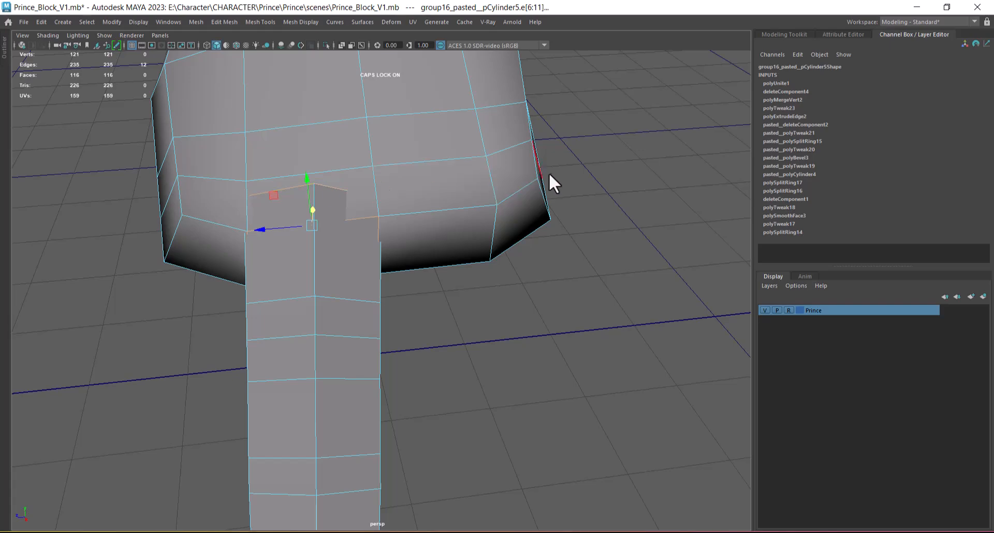
pyautogui.keyDown('shift'); pyautogui.moveTo(551, 173); pyautogui.dragTo(550, 186, button='right'); pyautogui.keyUp('shift')
pyautogui.keyDown('shift'); pyautogui.moveTo(549, 304); pyautogui.dragTo(548, 299, button='right'); pyautogui.keyUp('shift')
pyautogui.keyDown('alt'); pyautogui.moveTo(444, 337); pyautogui.dragTo(515, 329); pyautogui.keyUp('alt')
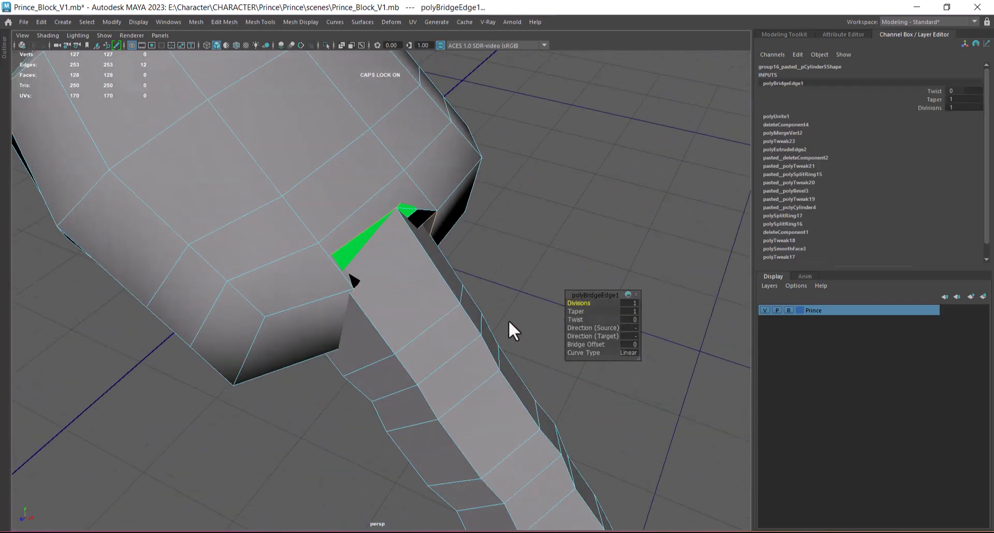
# Step: Examine the bridge faces between the middle finger and palm from outside and inside, toggling the smooth preview
pyautogui.scroll(1, 515, 329)
pyautogui.keyDown('alt'); pyautogui.moveTo(399, 304); pyautogui.dragTo(419, 318); pyautogui.keyUp('alt')
pyautogui.press('w')
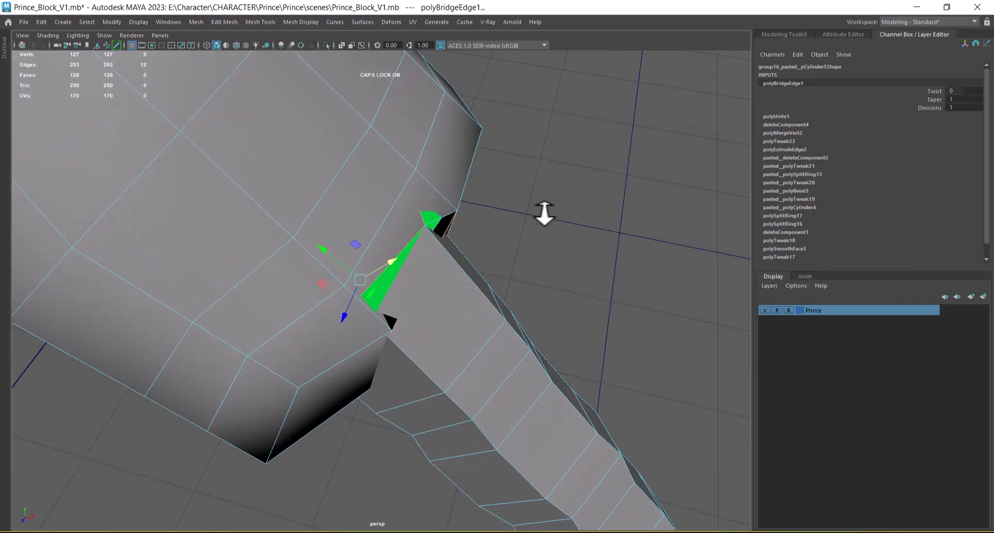
pyautogui.keyDown('alt'); pyautogui.moveTo(544, 215); pyautogui.dragTo(599, 260); pyautogui.keyUp('alt')
pyautogui.keyDown('alt'); pyautogui.moveTo(430, 255); pyautogui.dragTo(415, 360); pyautogui.keyUp('alt')
pyautogui.keyDown('alt'); pyautogui.moveTo(416, 361); pyautogui.dragTo(408, 373, button='middle'); pyautogui.keyUp('alt')
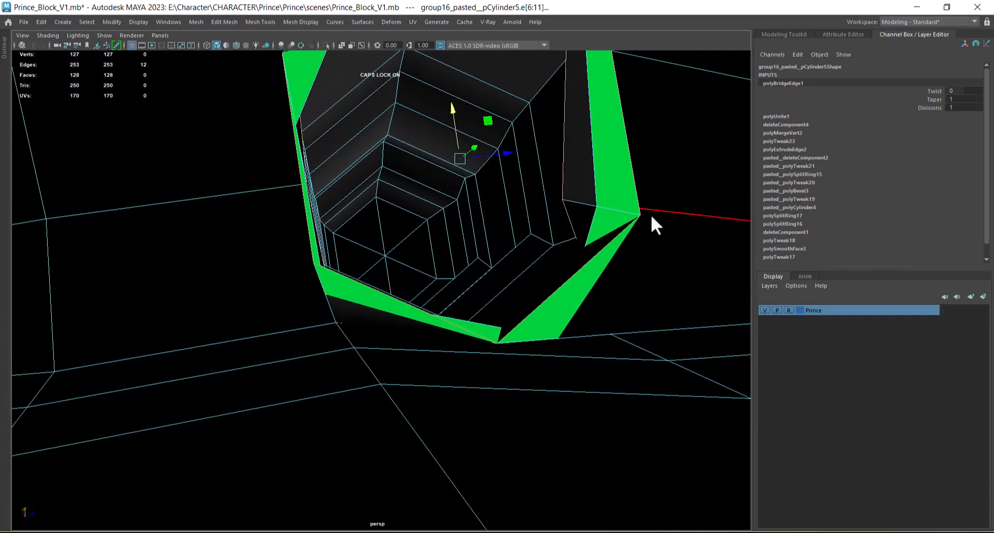
pyautogui.keyDown('shift'); pyautogui.moveTo(621, 190); pyautogui.dragTo(459, 161, button='right'); pyautogui.keyUp('shift')
pyautogui.keyDown('alt'); pyautogui.moveTo(458, 161); pyautogui.dragTo(439, 227); pyautogui.keyUp('alt')
pyautogui.press('3')
pyautogui.press('1')
pyautogui.scroll(2, 398, 292)
# Step: Collapse the bridge's edge ring at the middle finger base, average the joint's vertices with 10 iterations, and preview it smoothed
pyautogui.click(435, 219)
pyautogui.keyDown('shift'); pyautogui.moveTo(433, 220); pyautogui.dragTo(303, 133, button='right'); pyautogui.keyUp('shift')
pyautogui.keyDown('alt'); pyautogui.moveTo(426, 241); pyautogui.dragTo(277, 212); pyautogui.keyUp('alt')
pyautogui.hotkey('ctrl', 'z')
pyautogui.keyDown('alt'); pyautogui.moveTo(331, 238); pyautogui.dragTo(394, 424); pyautogui.keyUp('alt')
pyautogui.doubleClick(369, 370)
pyautogui.keyDown('ctrl'); pyautogui.moveTo(534, 243); pyautogui.dragTo(504, 199, button='right'); pyautogui.keyUp('ctrl')
pyautogui.keyDown('alt'); pyautogui.moveTo(504, 199); pyautogui.dragTo(463, 210); pyautogui.keyUp('alt')
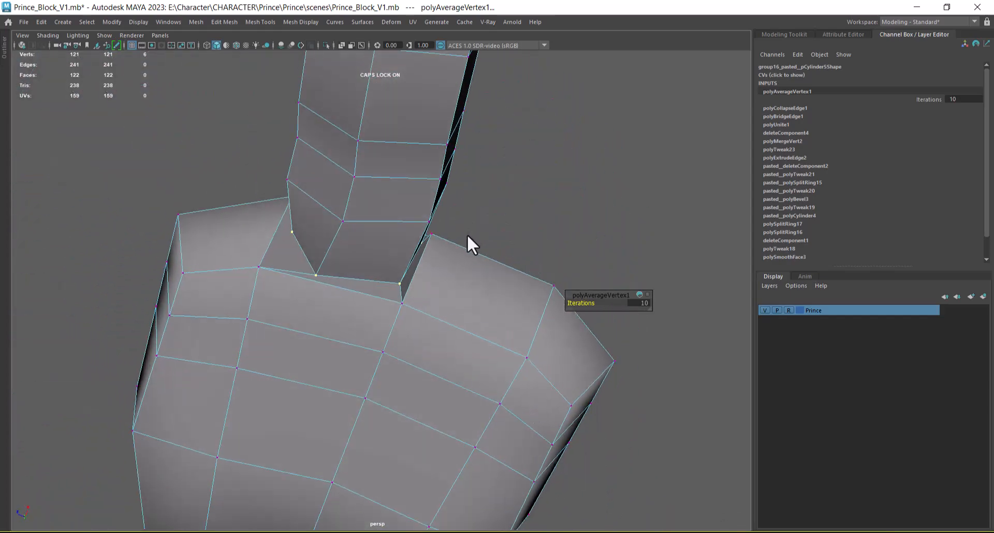
pyautogui.press('3')
pyautogui.keyDown('alt'); pyautogui.moveTo(473, 287); pyautogui.dragTo(449, 282); pyautogui.keyUp('alt')
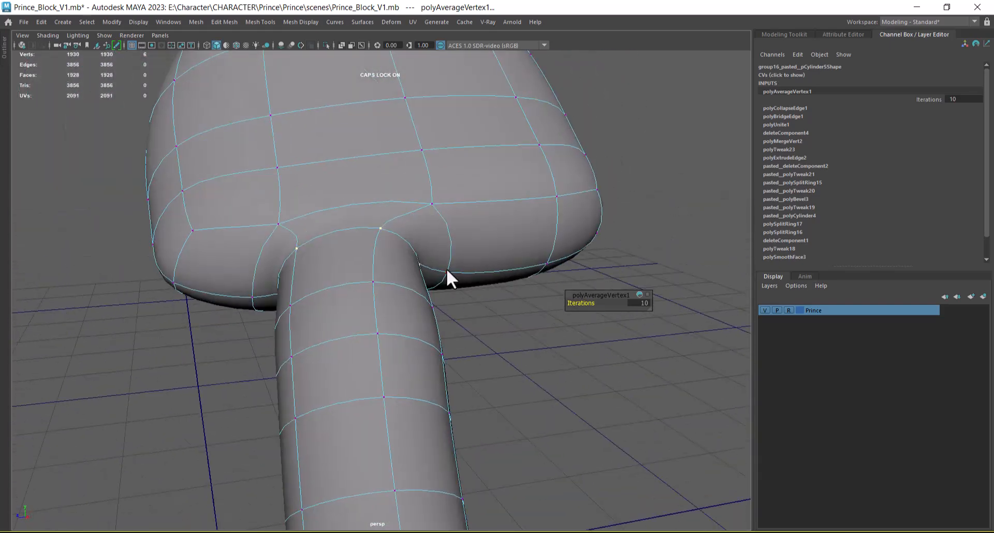
# Step: Return to object mode, bring back the other hand parts, and isolate the palm mesh together with the index finger
pyautogui.moveTo(448, 282); pyautogui.dragTo(515, 195, button='right')
pyautogui.click(526, 456)
pyautogui.keyDown('alt'); pyautogui.moveTo(565, 412); pyautogui.dragTo(456, 310, button='right'); pyautogui.keyUp('alt')
pyautogui.keyDown('alt'); pyautogui.moveTo(456, 311); pyautogui.dragTo(450, 340); pyautogui.keyUp('alt')
pyautogui.keyDown('alt'); pyautogui.moveTo(450, 340); pyautogui.dragTo(468, 344, button='right'); pyautogui.keyUp('alt')
pyautogui.click(419, 274)
pyautogui.keyDown('alt'); pyautogui.moveTo(419, 276); pyautogui.dragTo(453, 317, button='right'); pyautogui.keyUp('alt')
pyautogui.hotkey('ctrl', '1')
pyautogui.keyDown('alt'); pyautogui.moveTo(475, 310); pyautogui.dragTo(389, 262); pyautogui.keyUp('alt')
pyautogui.keyDown('alt'); pyautogui.moveTo(393, 228); pyautogui.dragTo(329, 280); pyautogui.keyUp('alt')
pyautogui.click(332, 346)
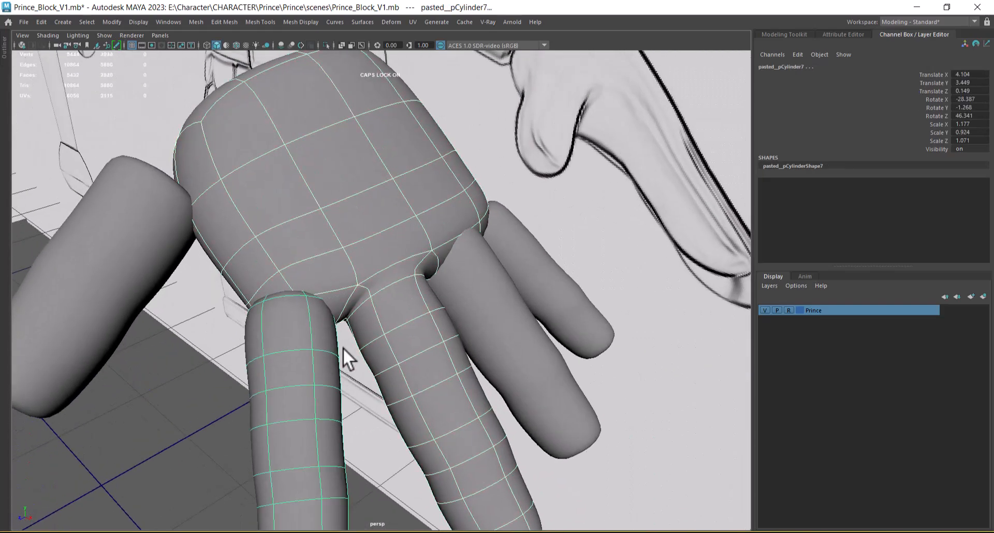
pyautogui.hotkey('alt', 'h')
# Step: Delete the two palm faces behind the index finger base to open a hole for it
pyautogui.click(547, 362)
pyautogui.click(348, 279)
pyautogui.keyDown('alt'); pyautogui.moveTo(347, 279); pyautogui.dragTo(330, 242); pyautogui.keyUp('alt')
pyautogui.moveTo(283, 175); pyautogui.dragTo(288, 201, button='right')
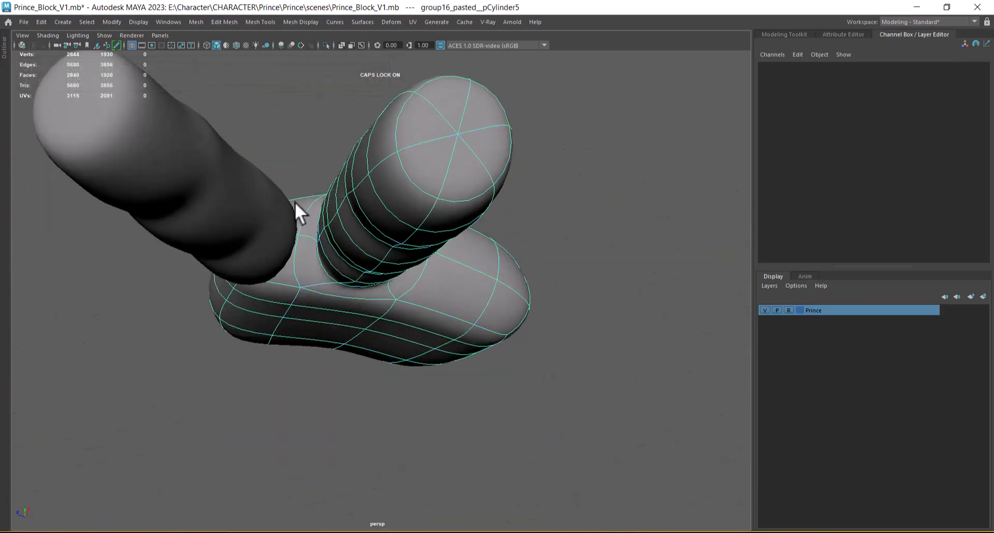
pyautogui.click(302, 209)
pyautogui.keyDown('shift'); pyautogui.click(283, 266); pyautogui.keyUp('shift')
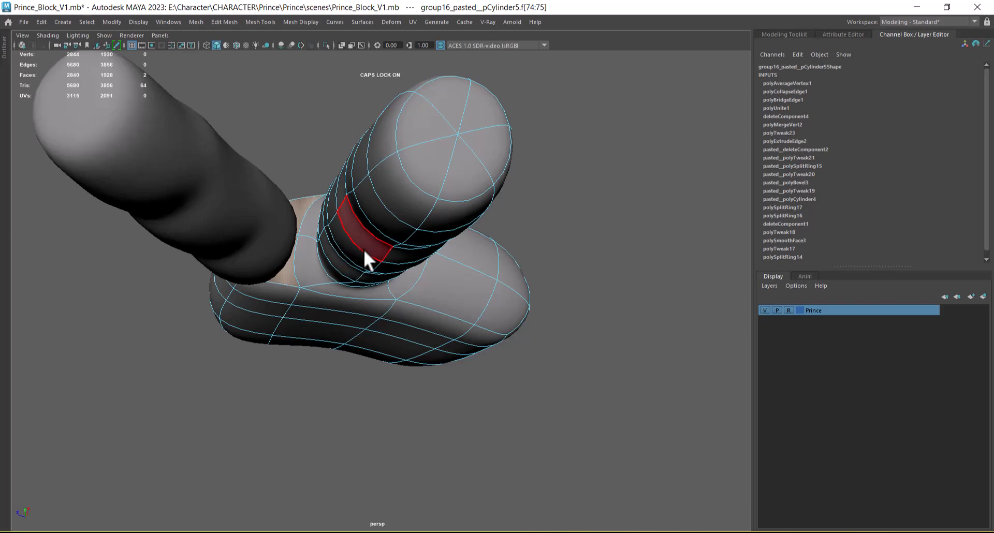
pyautogui.press('Delete')
pyautogui.moveTo(350, 238); pyautogui.dragTo(478, 174, button='right')
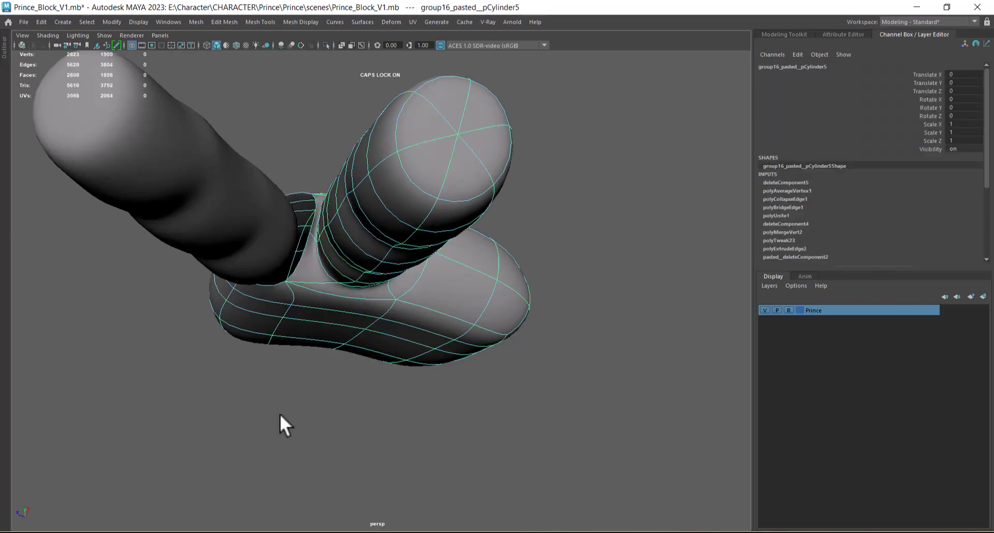
# Step: Isolate the index finger, delete the cap faces around its base's centre vertex, and show the palm mesh again
pyautogui.keyDown('alt'); pyautogui.moveTo(407, 292); pyautogui.dragTo(451, 396); pyautogui.keyUp('alt')
pyautogui.click(385, 354)
pyautogui.keyDown('alt'); pyautogui.moveTo(451, 395); pyautogui.dragTo(462, 317, button='middle'); pyautogui.keyUp('alt')
pyautogui.keyDown('alt'); pyautogui.moveTo(462, 318); pyautogui.dragTo(481, 342, button='right'); pyautogui.keyUp('alt')
pyautogui.hotkey('alt', 'h')
pyautogui.moveTo(464, 283); pyautogui.dragTo(391, 294, button='right')
pyautogui.click(388, 293)
pyautogui.keyDown('ctrl'); pyautogui.moveTo(471, 214); pyautogui.dragTo(461, 243, button='right'); pyautogui.keyUp('ctrl')
pyautogui.press('Delete')
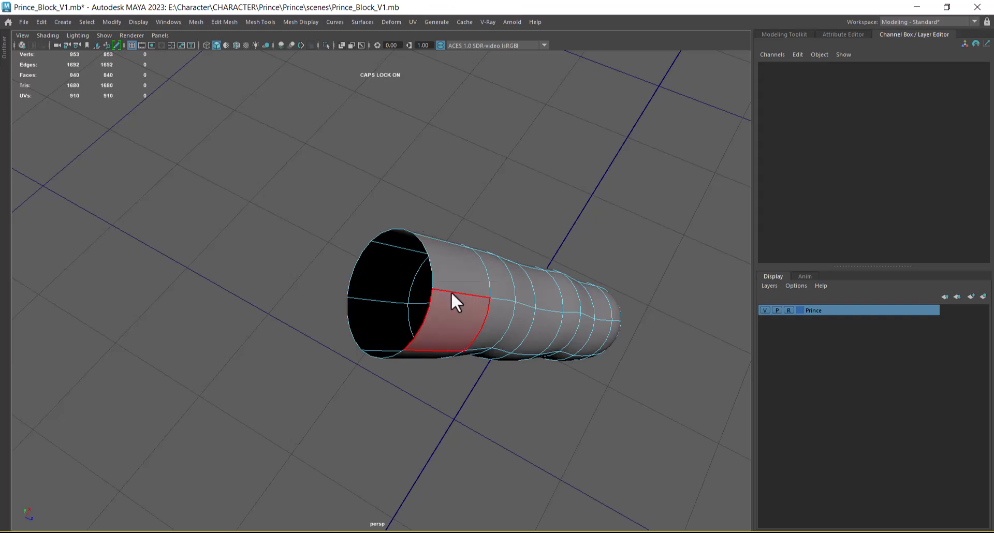
pyautogui.press('F8')
pyautogui.hotkey('ctrl', '1')
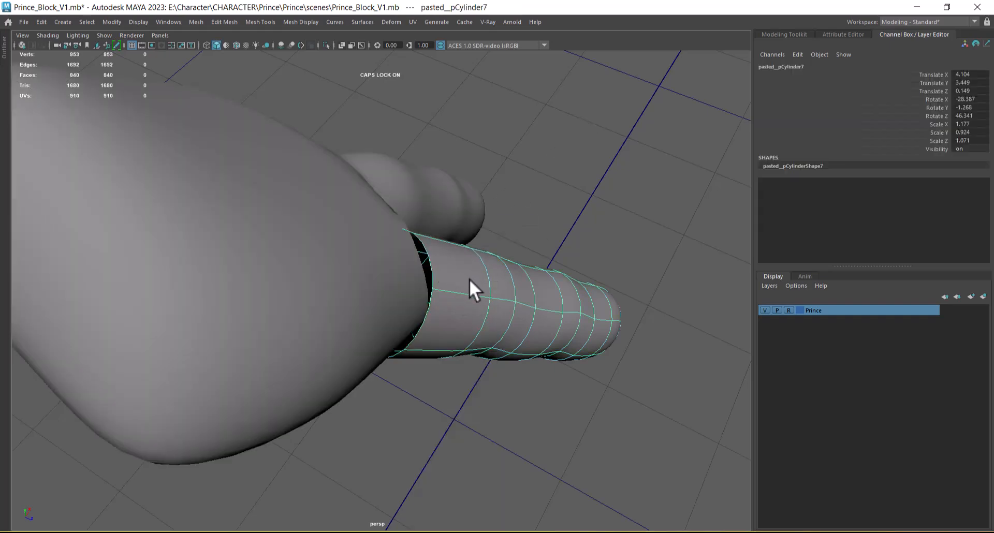
# Step: Combine the palm mesh and the index finger into one mesh
pyautogui.keyDown('alt'); pyautogui.moveTo(469, 278); pyautogui.dragTo(400, 325); pyautogui.keyUp('alt')
pyautogui.rightClick(409, 329)
pyautogui.moveTo(408, 329); pyautogui.dragTo(451, 295, button='right')
pyautogui.click(529, 200)
pyautogui.click(481, 244)
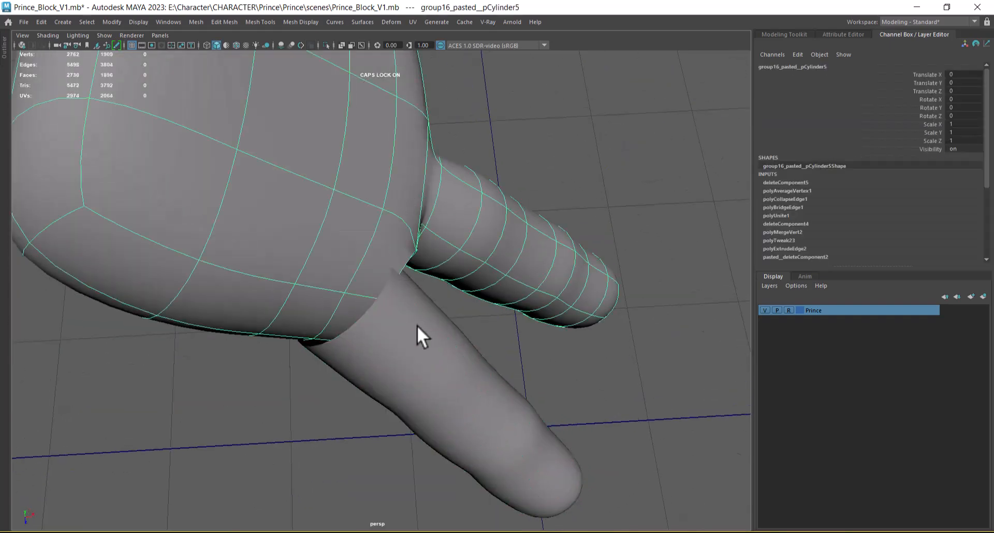
pyautogui.keyDown('shift'); pyautogui.click(420, 309); pyautogui.keyUp('shift')
pyautogui.keyDown('shift'); pyautogui.moveTo(649, 147); pyautogui.dragTo(628, 365, button='right'); pyautogui.keyUp('shift')
# Step: Bridge the open border edges of the index finger base and the palm opening
pyautogui.keyDown('alt'); pyautogui.moveTo(501, 369); pyautogui.dragTo(598, 268); pyautogui.keyUp('alt')
pyautogui.moveTo(602, 218); pyautogui.dragTo(603, 188, button='right')
pyautogui.scroll(3, 511, 337)
pyautogui.doubleClick(447, 150)
pyautogui.keyDown('shift'); pyautogui.doubleClick(374, 226); pyautogui.keyUp('shift')
pyautogui.keyDown('shift'); pyautogui.moveTo(586, 162); pyautogui.dragTo(581, 289, button='right'); pyautogui.keyUp('shift')
# Step: Collapse one edge ring of the bridge between the index finger and the palm
pyautogui.keyDown('alt'); pyautogui.moveTo(580, 289); pyautogui.dragTo(467, 218); pyautogui.keyUp('alt')
pyautogui.keyDown('ctrl'); pyautogui.moveTo(627, 254); pyautogui.dragTo(461, 267, button='right'); pyautogui.keyUp('ctrl')
pyautogui.keyDown('alt'); pyautogui.moveTo(461, 267); pyautogui.dragTo(380, 339); pyautogui.keyUp('alt')
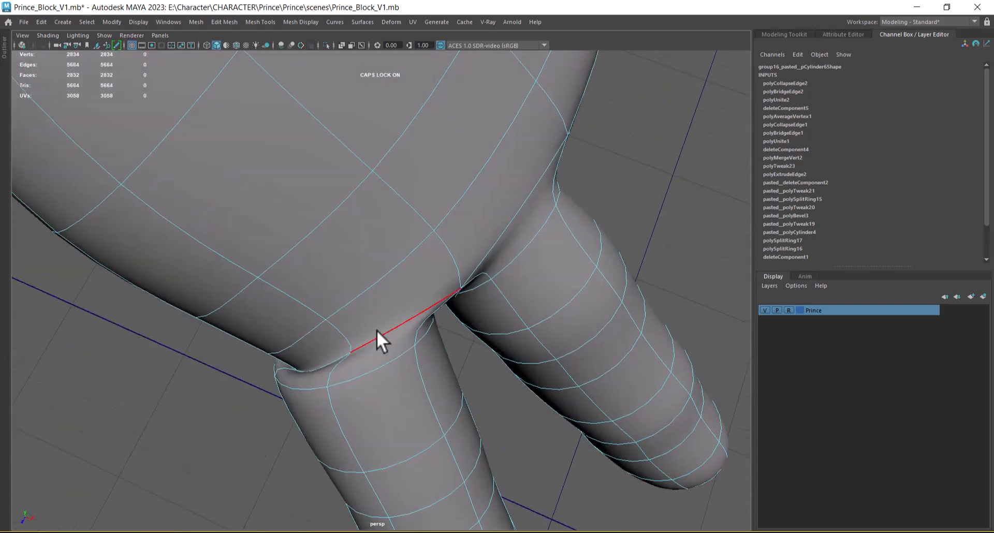
# Step: Select the edges around the index finger base and adjust their position where they meet the palm
pyautogui.doubleClick(309, 366)
pyautogui.keyDown('alt'); pyautogui.moveTo(310, 366); pyautogui.dragTo(497, 328); pyautogui.keyUp('alt')
pyautogui.keyDown('shift'); pyautogui.click(501, 283); pyautogui.keyUp('shift')
pyautogui.keyDown('alt'); pyautogui.moveTo(537, 267); pyautogui.dragTo(444, 325); pyautogui.keyUp('alt')
pyautogui.press('w')
pyautogui.keyDown('alt'); pyautogui.moveTo(511, 358); pyautogui.dragTo(365, 423); pyautogui.keyUp('alt')
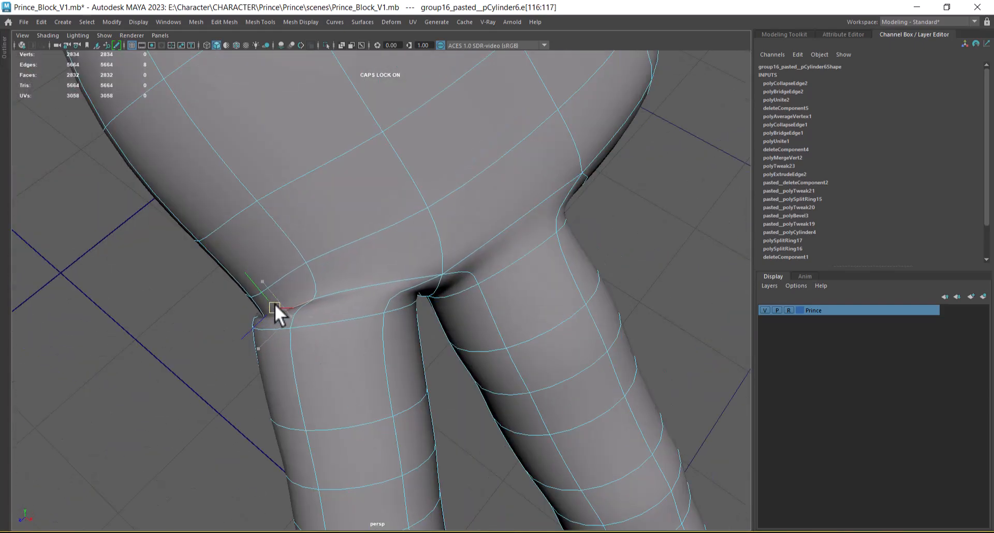
pyautogui.keyDown('alt'); pyautogui.moveTo(259, 307); pyautogui.dragTo(372, 274); pyautogui.keyUp('alt')
# Step: Collapse the remaining extra edge ring at the index finger's joint with the palm
pyautogui.click(398, 214)
pyautogui.keyDown('alt'); pyautogui.moveTo(454, 207); pyautogui.dragTo(416, 274); pyautogui.keyUp('alt')
pyautogui.keyDown('ctrl'); pyautogui.moveTo(480, 220); pyautogui.dragTo(248, 326, button='right'); pyautogui.keyUp('ctrl')
pyautogui.keyDown('alt'); pyautogui.moveTo(429, 285); pyautogui.dragTo(467, 251); pyautogui.keyUp('alt')
pyautogui.keyDown('ctrl'); pyautogui.moveTo(482, 223); pyautogui.dragTo(323, 206, button='right'); pyautogui.keyUp('ctrl')
pyautogui.keyDown('alt'); pyautogui.moveTo(385, 291); pyautogui.dragTo(276, 310); pyautogui.keyUp('alt')
# Step: Return to object mode to check the joined index and middle fingers, and show all hidden objects
pyautogui.click(390, 279)
pyautogui.click(662, 418)
pyautogui.keyDown('alt'); pyautogui.moveTo(663, 417); pyautogui.dragTo(556, 253, button='right'); pyautogui.keyUp('alt')
pyautogui.keyDown('alt'); pyautogui.moveTo(556, 253); pyautogui.dragTo(447, 328); pyautogui.keyUp('alt')
pyautogui.keyDown('alt'); pyautogui.moveTo(447, 327); pyautogui.dragTo(411, 349, button='right'); pyautogui.keyUp('alt')
pyautogui.hotkey('ctrl', 'z')
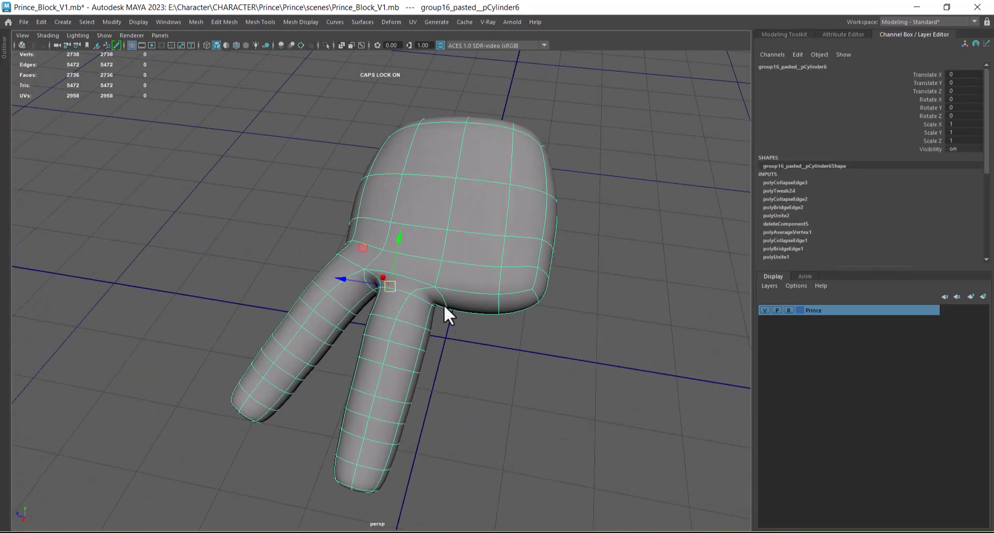
pyautogui.click(484, 370)
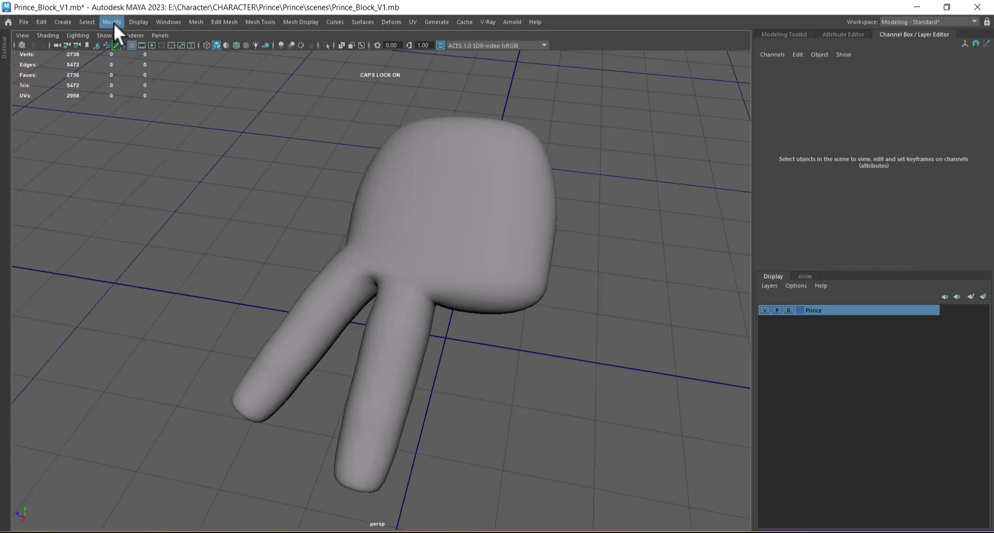
pyautogui.click(139, 21)
pyautogui.moveTo(208, 90)
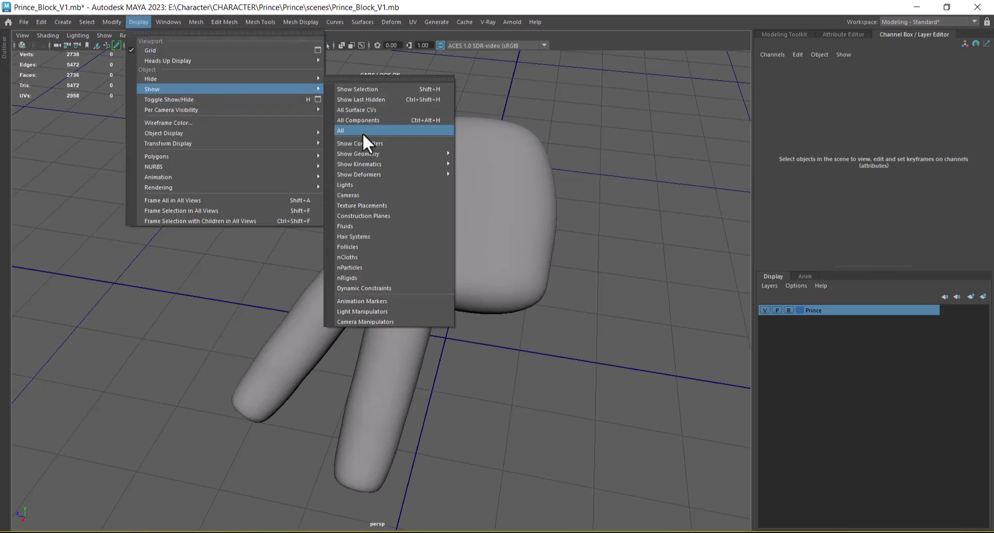
pyautogui.click(363, 131)
# Step: Isolate the joined palm mesh together with the ring finger
pyautogui.click(464, 247)
pyautogui.keyDown('shift'); pyautogui.click(466, 392); pyautogui.keyUp('shift')
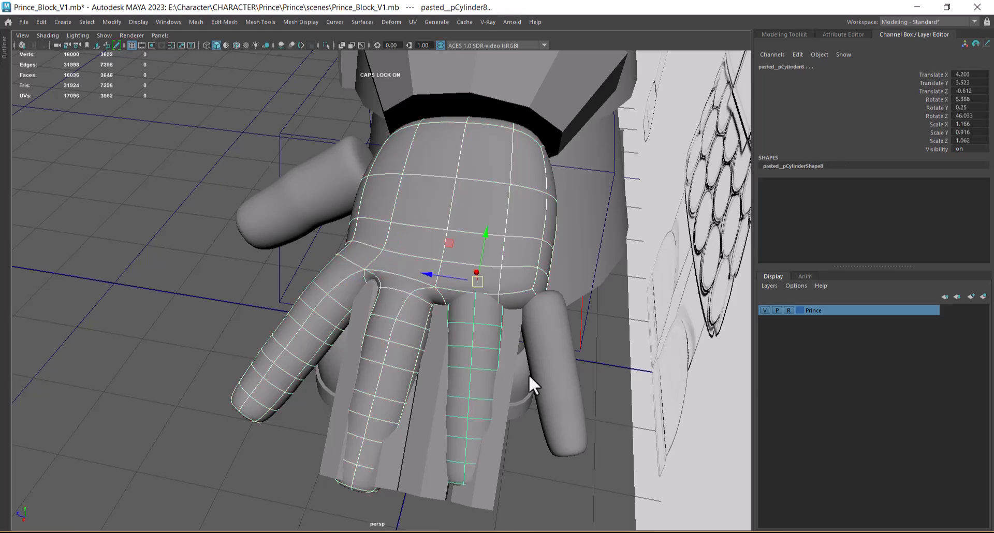
pyautogui.hotkey('alt', 'h')
pyautogui.moveTo(543, 396)
pyautogui.keyDown('alt'); pyautogui.mouseDown()
pyautogui.moveTo(490, 378)
pyautogui.moveTo(527, 408)
pyautogui.mouseUp(); pyautogui.keyUp('alt')
pyautogui.click(528, 408)
pyautogui.click(441, 333)
pyautogui.keyDown('alt'); pyautogui.moveTo(540, 320); pyautogui.dragTo(596, 398); pyautogui.keyUp('alt')
pyautogui.scroll(3, 434, 379)
# Step: Delete the two palm faces behind the ring finger base to open a hole for it
pyautogui.click(435, 379)
pyautogui.click(544, 270)
pyautogui.click(640, 254)
pyautogui.moveTo(677, 222); pyautogui.dragTo(694, 243, button='right')
pyautogui.click(528, 261)
pyautogui.keyDown('alt'); pyautogui.moveTo(526, 287); pyautogui.dragTo(645, 228); pyautogui.keyUp('alt')
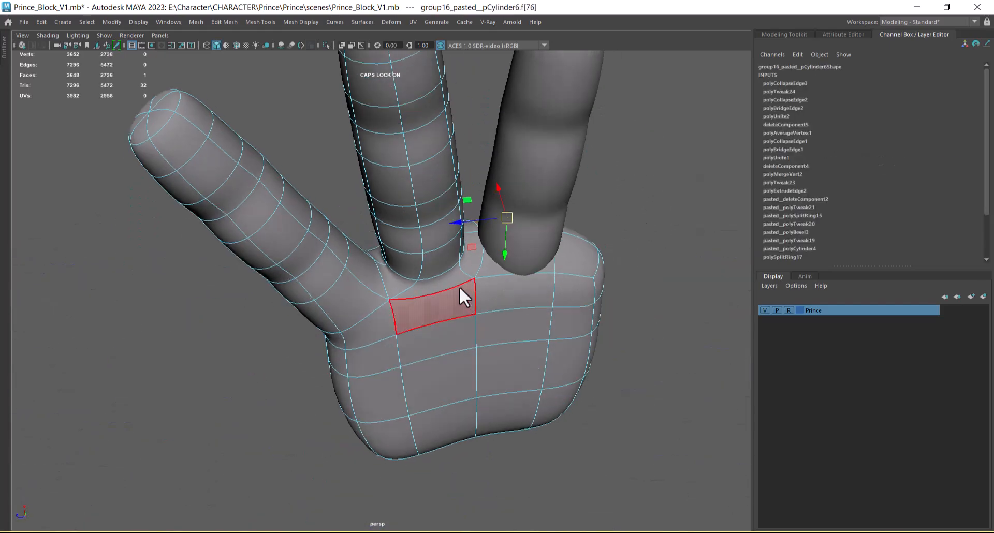
pyautogui.keyDown('shift'); pyautogui.click(496, 265); pyautogui.keyUp('shift')
pyautogui.press('Delete')
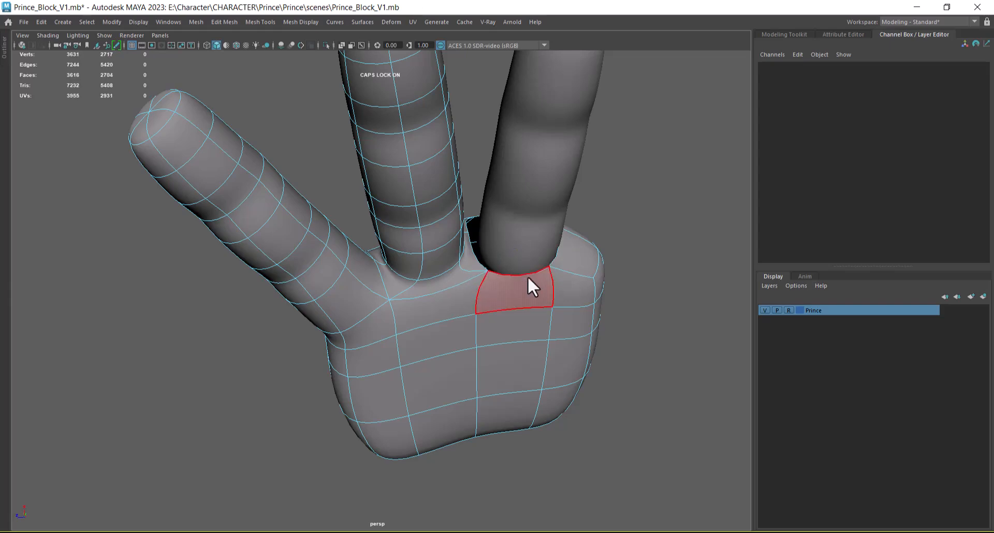
pyautogui.moveTo(516, 205); pyautogui.dragTo(654, 148, button='right')
# Step: Isolate the ring finger, delete the cap faces at its base, and show the palm mesh again
pyautogui.click(570, 237)
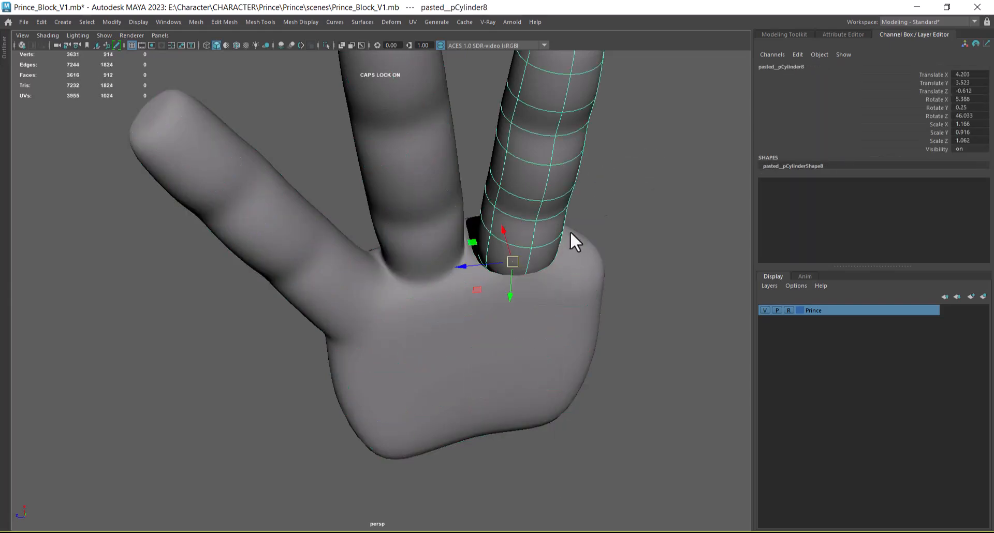
pyautogui.hotkey('alt', 'h')
pyautogui.keyDown('alt'); pyautogui.moveTo(575, 235); pyautogui.dragTo(350, 354); pyautogui.keyUp('alt')
pyautogui.moveTo(395, 201); pyautogui.dragTo(363, 275, button='right')
pyautogui.click(264, 244)
pyautogui.press('Delete')
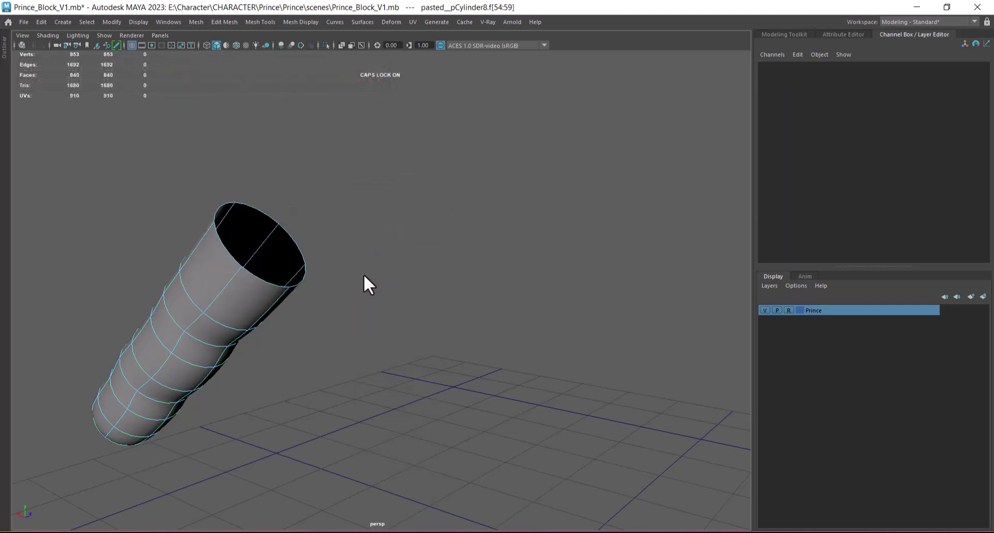
pyautogui.moveTo(214, 292); pyautogui.dragTo(439, 139, button='right')
pyautogui.click(439, 139)
pyautogui.click(242, 280)
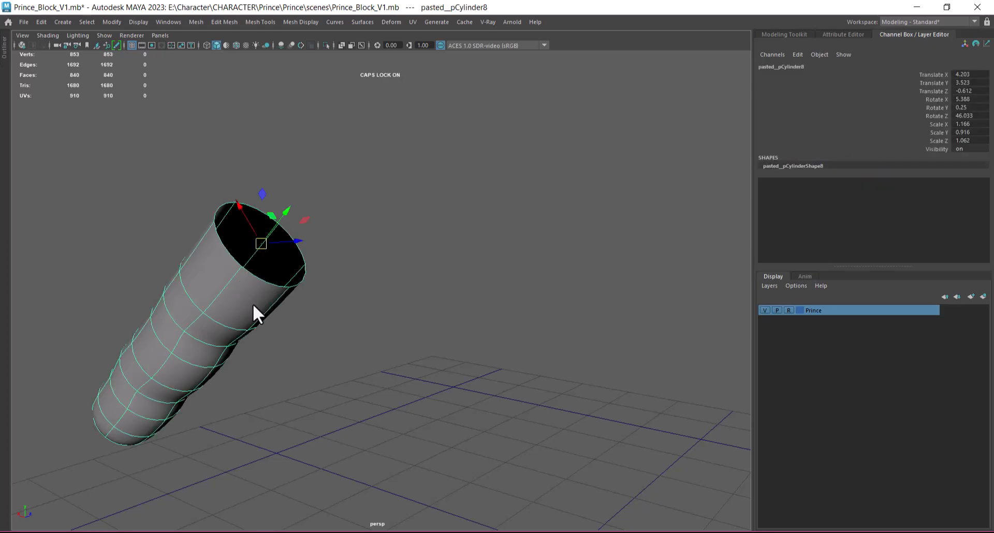
pyautogui.hotkey('ctrl', '1')
# Step: Combine the ring finger with the palm mesh into one mesh
pyautogui.keyDown('alt'); pyautogui.moveTo(402, 302); pyautogui.dragTo(621, 314); pyautogui.keyUp('alt')
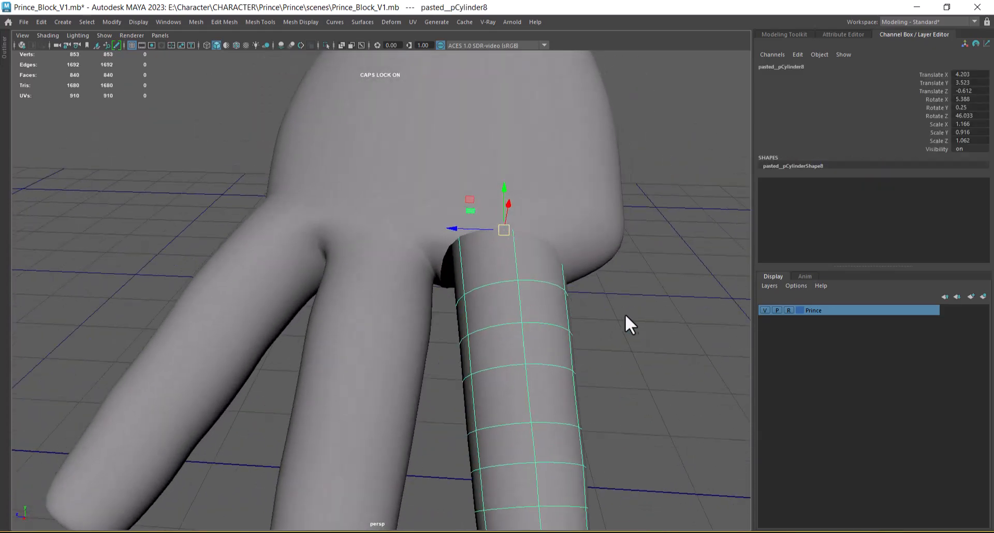
pyautogui.click(390, 195)
pyautogui.keyDown('shift'); pyautogui.moveTo(687, 137); pyautogui.dragTo(669, 356, button='right'); pyautogui.keyUp('shift')
# Step: Bridge the open border edges of the ring finger base and the palm opening
pyautogui.moveTo(666, 238); pyautogui.dragTo(668, 89, button='right')
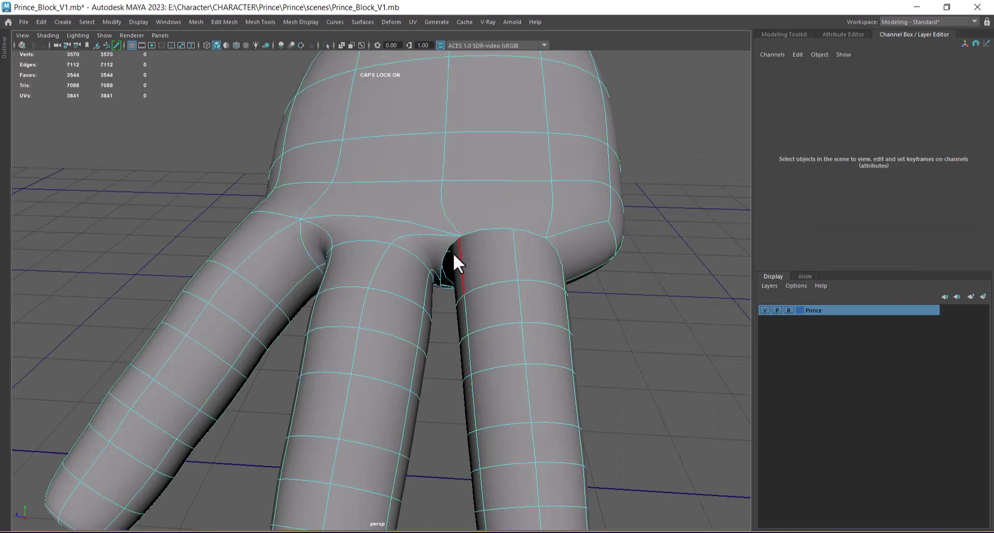
pyautogui.doubleClick(447, 250)
pyautogui.keyDown('alt'); pyautogui.moveTo(456, 248); pyautogui.dragTo(425, 299); pyautogui.keyUp('alt')
pyautogui.keyDown('shift'); pyautogui.doubleClick(447, 211); pyautogui.keyUp('shift')
pyautogui.keyDown('alt'); pyautogui.moveTo(447, 211); pyautogui.dragTo(650, 260); pyautogui.keyUp('alt')
pyautogui.keyDown('shift'); pyautogui.moveTo(649, 233); pyautogui.dragTo(642, 358, button='right'); pyautogui.keyUp('shift')
# Step: Collapse one edge ring of the bridge between the ring finger and the palm
pyautogui.keyDown('alt'); pyautogui.moveTo(530, 350); pyautogui.dragTo(473, 351); pyautogui.keyUp('alt')
pyautogui.keyDown('alt'); pyautogui.moveTo(473, 350); pyautogui.dragTo(504, 389, button='middle'); pyautogui.keyUp('alt')
pyautogui.keyDown('alt'); pyautogui.moveTo(504, 388); pyautogui.dragTo(488, 358); pyautogui.keyUp('alt')
pyautogui.keyDown('alt'); pyautogui.moveTo(487, 357); pyautogui.dragTo(388, 248, button='right'); pyautogui.keyUp('alt')
pyautogui.keyDown('alt'); pyautogui.moveTo(388, 248); pyautogui.dragTo(539, 220); pyautogui.keyUp('alt')
pyautogui.keyDown('alt'); pyautogui.moveTo(539, 220); pyautogui.dragTo(577, 200, button='right'); pyautogui.keyUp('alt')
pyautogui.moveTo(723, 153); pyautogui.dragTo(723, 91, button='right')
pyautogui.scroll(2, 509, 269)
pyautogui.click(374, 230)
pyautogui.keyDown('alt'); pyautogui.moveTo(373, 230); pyautogui.dragTo(488, 280); pyautogui.keyUp('alt')
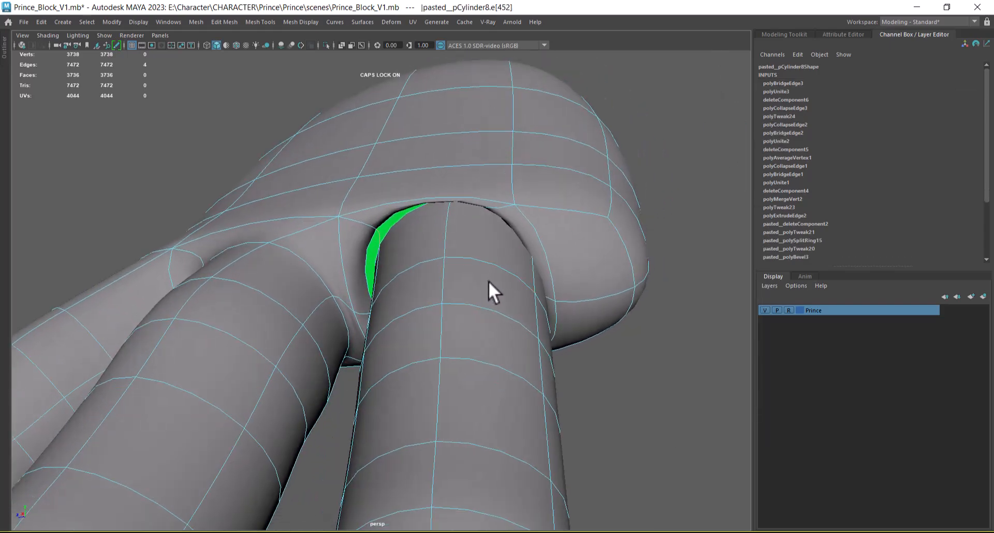
pyautogui.keyDown('ctrl'); pyautogui.moveTo(670, 184); pyautogui.dragTo(518, 211, button='right'); pyautogui.keyUp('ctrl')
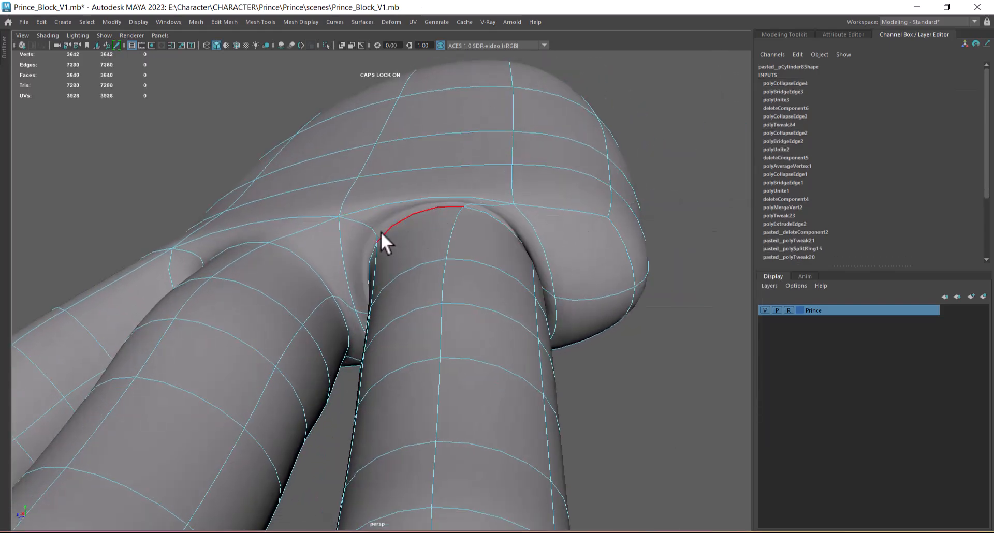
# Step: Collapse the remaining extra edge ring at the ring finger's joint and return to object mode
pyautogui.keyDown('alt'); pyautogui.moveTo(374, 227); pyautogui.dragTo(533, 262); pyautogui.keyUp('alt')
pyautogui.keyDown('ctrl'); pyautogui.moveTo(726, 184); pyautogui.dragTo(549, 294, button='right'); pyautogui.keyUp('ctrl')
pyautogui.keyDown('alt'); pyautogui.moveTo(549, 294); pyautogui.dragTo(446, 301); pyautogui.keyUp('alt')
pyautogui.keyDown('alt'); pyautogui.moveTo(495, 330); pyautogui.dragTo(449, 407); pyautogui.keyUp('alt')
pyautogui.scroll(-4, 450, 406)
pyautogui.moveTo(384, 237); pyautogui.dragTo(436, 223, button='right')
pyautogui.click(585, 313)
pyautogui.keyDown('alt'); pyautogui.moveTo(606, 373); pyautogui.dragTo(590, 317); pyautogui.keyUp('alt')
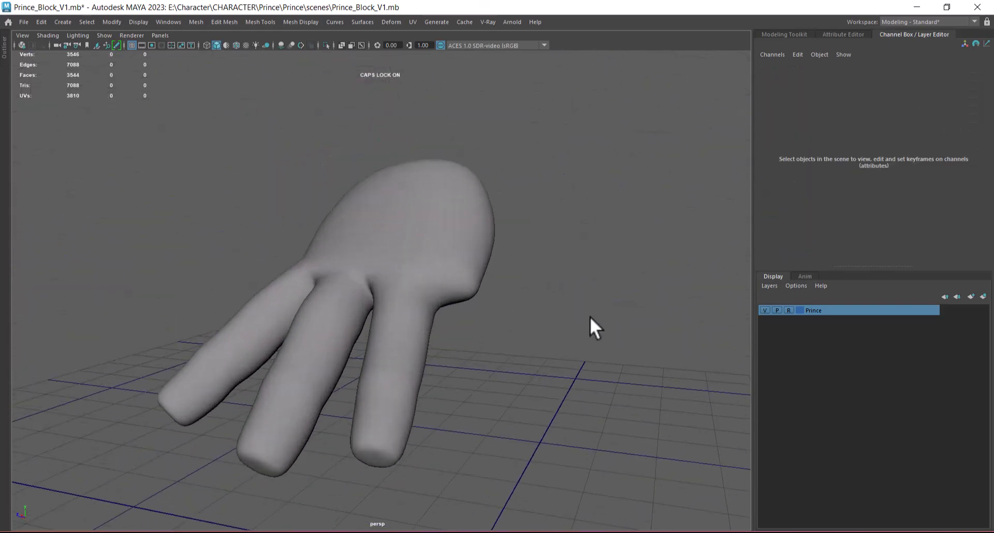
# Step: Show all hidden objects and isolate the joined hand mesh together with the little finger
pyautogui.click(139, 22)
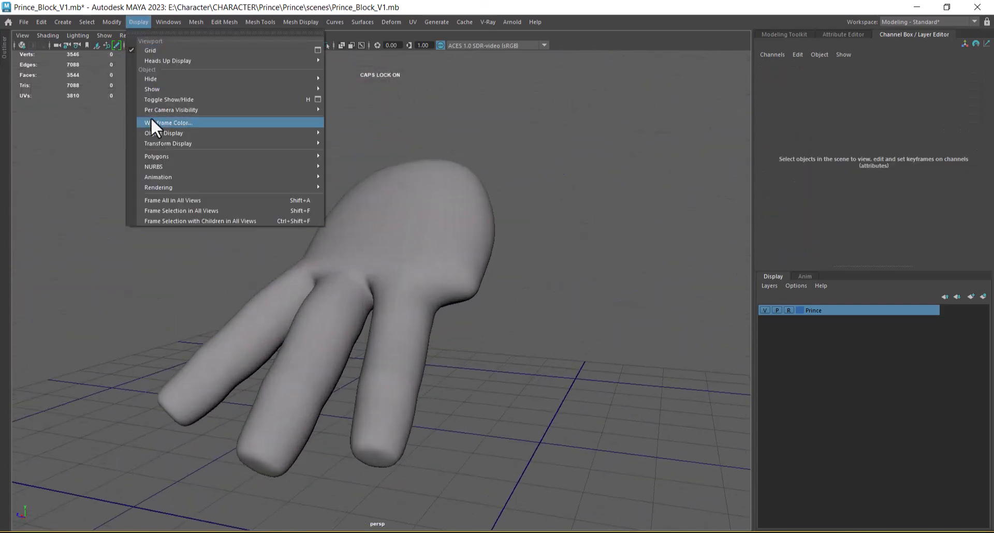
pyautogui.click(356, 134)
pyautogui.click(551, 301)
pyautogui.click(442, 273)
pyautogui.keyDown('shift'); pyautogui.click(494, 340); pyautogui.keyUp('shift')
pyautogui.hotkey('alt', 'h')
pyautogui.keyDown('alt'); pyautogui.moveTo(562, 347); pyautogui.dragTo(520, 374); pyautogui.keyUp('alt')
# Step: Isolate the little finger and delete the cap faces at its base end
pyautogui.click(451, 395)
pyautogui.click(407, 381)
pyautogui.hotkey('alt', 'h')
pyautogui.moveTo(546, 280); pyautogui.dragTo(492, 237, button='right')
pyautogui.click(343, 361)
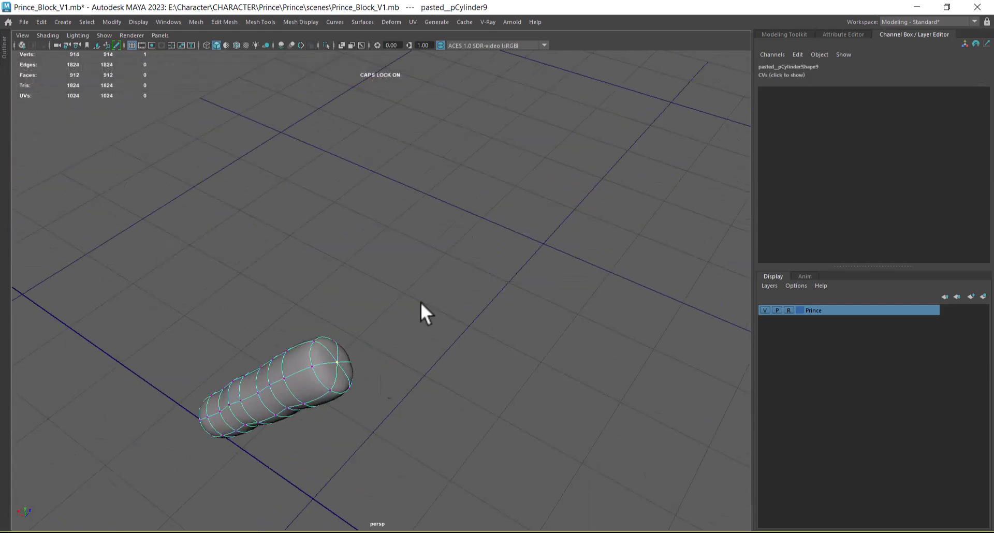
pyautogui.keyDown('ctrl'); pyautogui.moveTo(507, 280); pyautogui.dragTo(512, 361, button='right'); pyautogui.keyUp('ctrl')
pyautogui.press('Delete')
# Step: Show the last hidden hand mesh and delete the palm faces where the little finger meets the palm
pyautogui.moveTo(293, 240); pyautogui.dragTo(516, 321, button='right')
pyautogui.keyDown('alt'); pyautogui.moveTo(516, 318); pyautogui.dragTo(561, 323); pyautogui.keyUp('alt')
pyautogui.hotkey('ctrl', 'shift', 'h')
pyautogui.keyDown('alt'); pyautogui.moveTo(499, 424); pyautogui.dragTo(647, 273); pyautogui.keyUp('alt')
pyautogui.click(536, 317)
pyautogui.moveTo(647, 275)
pyautogui.mouseDown(button='right')
pyautogui.moveTo(649, 304)
pyautogui.moveTo(649, 269)
pyautogui.mouseUp(button='right')
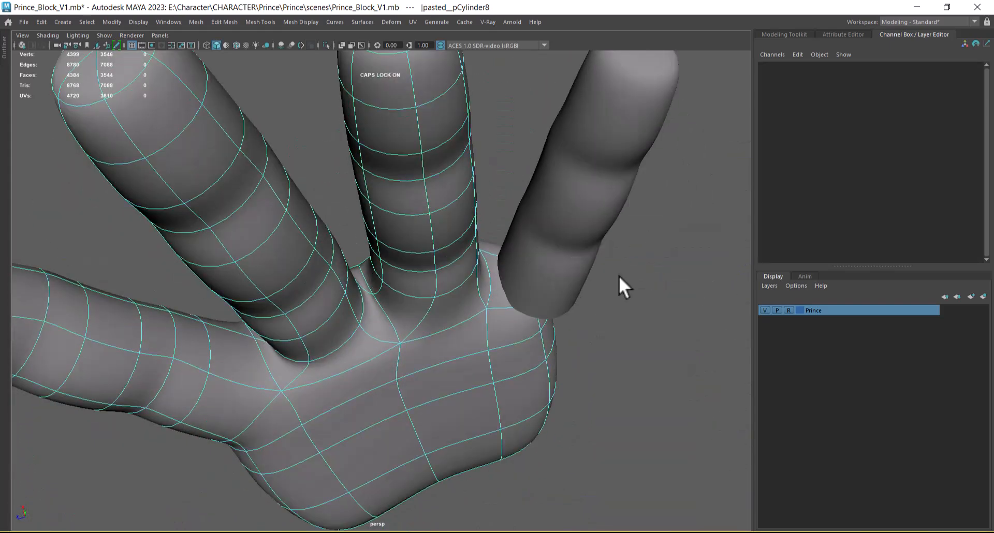
pyautogui.click(504, 283)
pyautogui.keyDown('alt'); pyautogui.moveTo(504, 283); pyautogui.dragTo(467, 335); pyautogui.keyUp('alt')
pyautogui.keyDown('shift'); pyautogui.click(490, 245); pyautogui.keyUp('shift')
pyautogui.keyDown('alt'); pyautogui.moveTo(489, 245); pyautogui.dragTo(692, 324); pyautogui.keyUp('alt')
pyautogui.press('Delete')
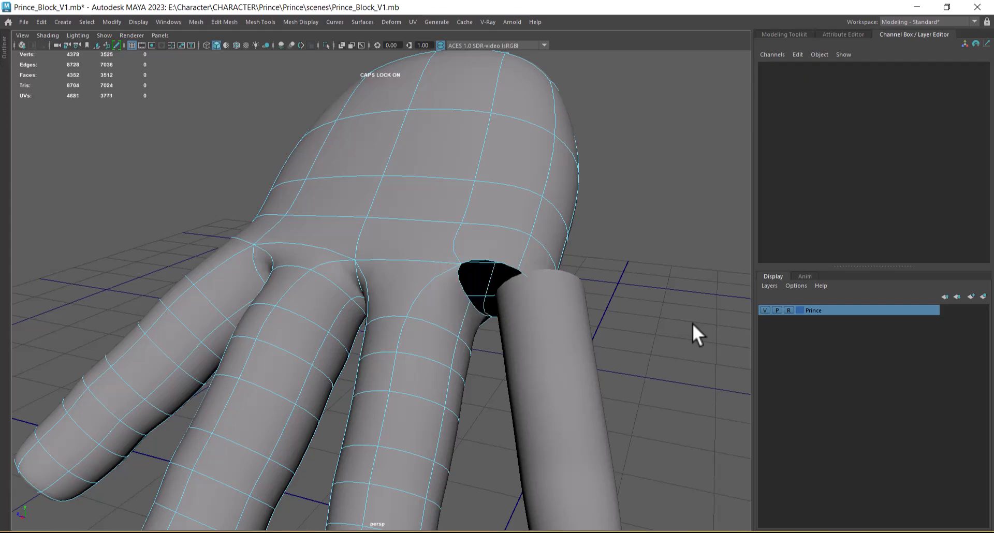
# Step: Combine the hand mesh and the little finger into one object
pyautogui.moveTo(528, 235); pyautogui.dragTo(604, 283, button='right')
pyautogui.keyDown('alt'); pyautogui.moveTo(499, 250); pyautogui.dragTo(571, 414); pyautogui.keyUp('alt')
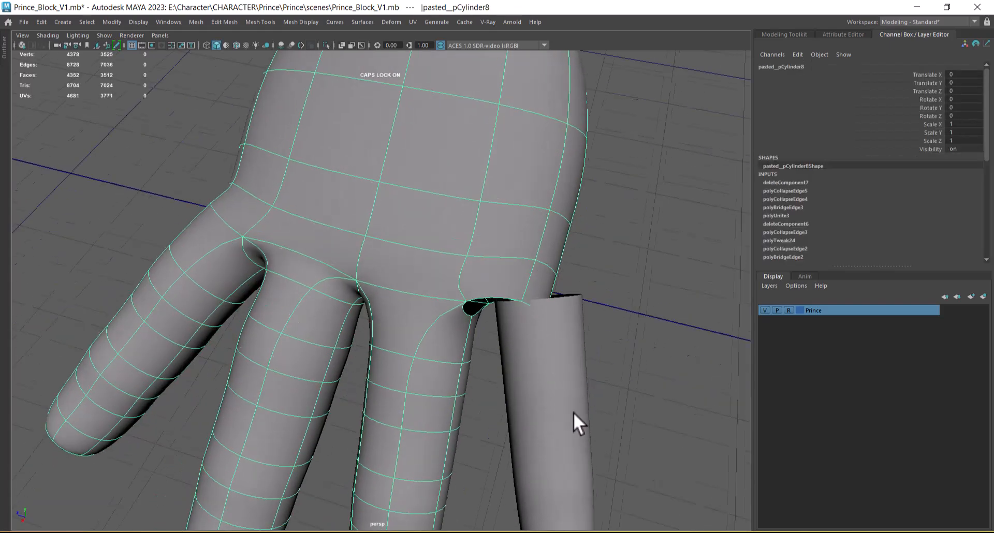
pyautogui.click(546, 374)
pyautogui.keyDown('shift'); pyautogui.click(497, 239); pyautogui.keyUp('shift')
pyautogui.keyDown('alt'); pyautogui.moveTo(497, 239); pyautogui.dragTo(577, 338); pyautogui.keyUp('alt')
pyautogui.keyDown('shift'); pyautogui.moveTo(659, 247); pyautogui.dragTo(651, 466, button='right'); pyautogui.keyUp('shift')
pyautogui.click(654, 140)
# Step: Bridge the open border edges of the little finger base and the palm opening
pyautogui.keyDown('alt'); pyautogui.moveTo(655, 140); pyautogui.dragTo(605, 376); pyautogui.keyUp('alt')
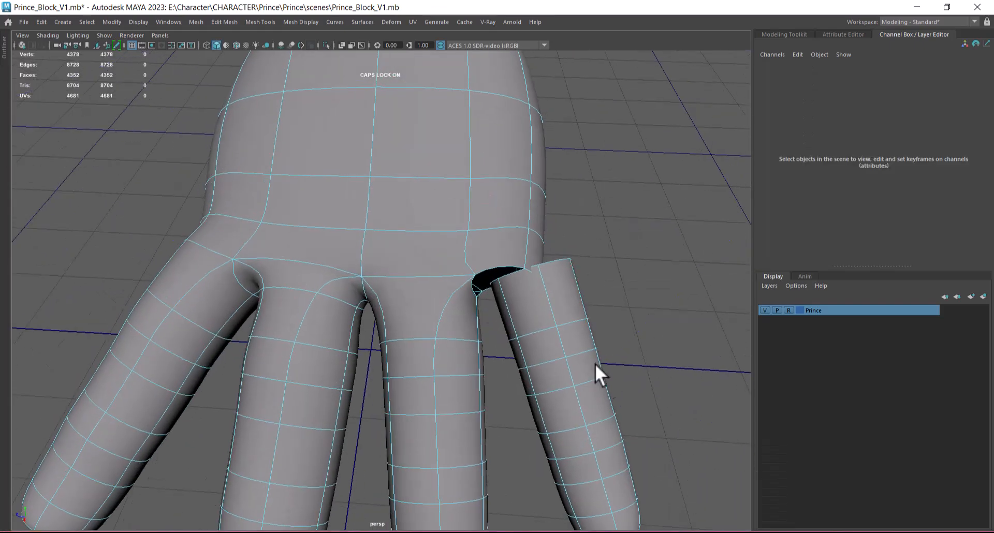
pyautogui.doubleClick(499, 262)
pyautogui.keyDown('shift'); pyautogui.doubleClick(505, 270); pyautogui.keyUp('shift')
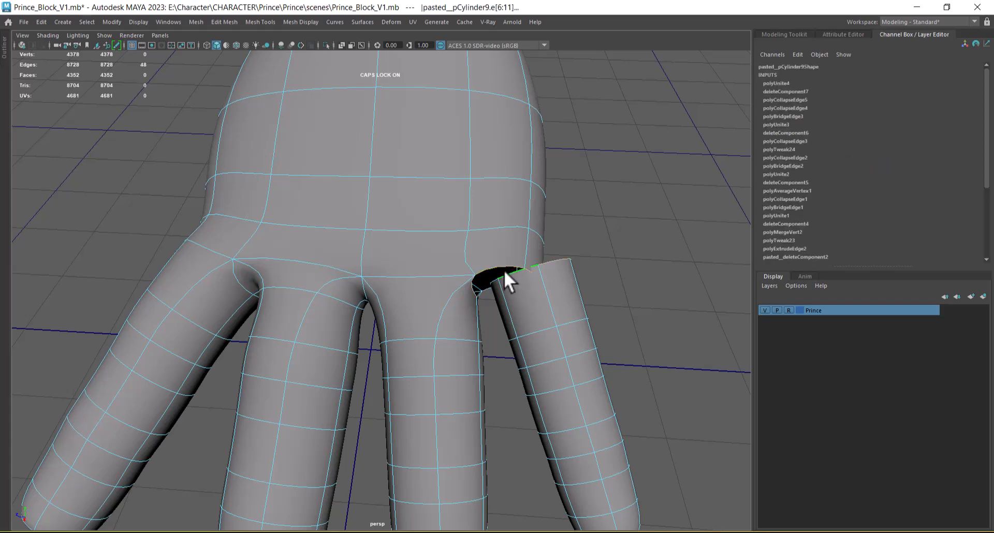
pyautogui.keyDown('shift'); pyautogui.moveTo(632, 232); pyautogui.dragTo(623, 361, button='right'); pyautogui.keyUp('shift')
# Step: Collapse the two extra edge rings at the joint between the little finger and the palm
pyautogui.keyDown('alt'); pyautogui.moveTo(622, 352); pyautogui.dragTo(460, 310); pyautogui.keyUp('alt')
pyautogui.keyDown('alt'); pyautogui.moveTo(460, 311); pyautogui.dragTo(534, 344, button='right'); pyautogui.keyUp('alt')
pyautogui.keyDown('alt'); pyautogui.moveTo(533, 345); pyautogui.dragTo(418, 277, button='middle'); pyautogui.keyUp('alt')
pyautogui.moveTo(444, 235); pyautogui.dragTo(451, 124, button='right')
pyautogui.click(403, 318)
pyautogui.keyDown('ctrl'); pyautogui.moveTo(552, 295); pyautogui.dragTo(415, 291, button='right'); pyautogui.keyUp('ctrl')
pyautogui.keyDown('alt'); pyautogui.moveTo(444, 316); pyautogui.dragTo(482, 326); pyautogui.keyUp('alt')
pyautogui.click(402, 288)
pyautogui.keyDown('ctrl'); pyautogui.moveTo(573, 262); pyautogui.dragTo(419, 280, button='right'); pyautogui.keyUp('ctrl')
# Step: Select the edges around the outer side of the little finger's base and reposition them to smooth the joint
pyautogui.moveTo(521, 291)
pyautogui.keyDown('alt'); pyautogui.mouseDown()
pyautogui.moveTo(540, 318)
pyautogui.moveTo(511, 290)
pyautogui.mouseUp(); pyautogui.keyUp('alt')
pyautogui.keyDown('alt'); pyautogui.moveTo(511, 290); pyautogui.dragTo(483, 275, button='right'); pyautogui.keyUp('alt')
pyautogui.keyDown('alt'); pyautogui.moveTo(483, 275); pyautogui.dragTo(504, 298); pyautogui.keyUp('alt')
pyautogui.keyDown('alt'); pyautogui.moveTo(598, 285); pyautogui.dragTo(562, 337); pyautogui.keyUp('alt')
pyautogui.moveTo(583, 237); pyautogui.dragTo(573, 176, button='right')
pyautogui.click(451, 331)
pyautogui.keyDown('alt'); pyautogui.moveTo(452, 331); pyautogui.dragTo(348, 264); pyautogui.keyUp('alt')
pyautogui.keyDown('alt'); pyautogui.moveTo(295, 284); pyautogui.dragTo(329, 288); pyautogui.keyUp('alt')
pyautogui.keyDown('shift'); pyautogui.click(328, 260); pyautogui.keyUp('shift')
pyautogui.press('w')
pyautogui.keyDown('alt'); pyautogui.moveTo(339, 244); pyautogui.dragTo(482, 248); pyautogui.keyUp('alt')
pyautogui.click(472, 348)
pyautogui.click(441, 334)
pyautogui.keyDown('shift'); pyautogui.click(361, 194); pyautogui.keyUp('shift')
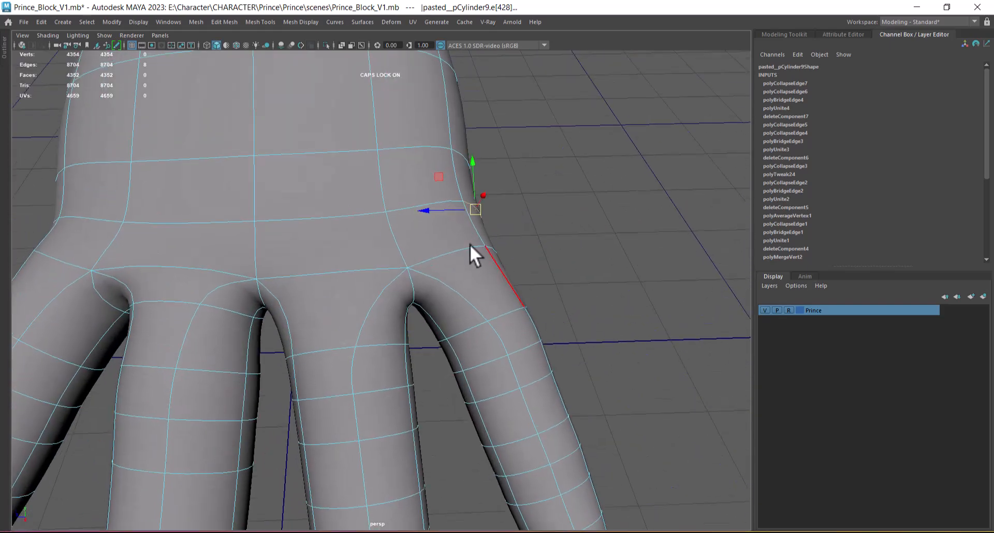
pyautogui.keyDown('alt'); pyautogui.moveTo(439, 211); pyautogui.dragTo(472, 302); pyautogui.keyUp('alt')
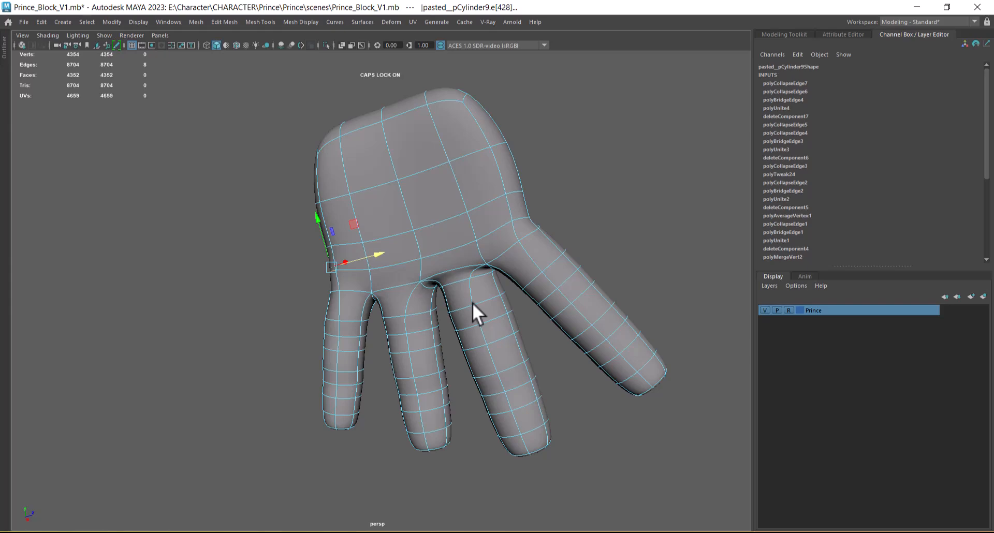
# Step: Insert an edge loop around the base of each of the four fingers and return to object mode
pyautogui.keyDown('alt'); pyautogui.moveTo(477, 306); pyautogui.dragTo(576, 350); pyautogui.keyUp('alt')
pyautogui.keyDown('alt'); pyautogui.moveTo(576, 351); pyautogui.dragTo(492, 315, button='middle'); pyautogui.keyUp('alt')
pyautogui.moveTo(531, 212); pyautogui.dragTo(549, 7, button='right')
pyautogui.keyDown('alt'); pyautogui.moveTo(544, 156); pyautogui.dragTo(548, 298); pyautogui.keyUp('alt')
pyautogui.keyDown('alt'); pyautogui.moveTo(609, 363); pyautogui.dragTo(316, 320); pyautogui.keyUp('alt')
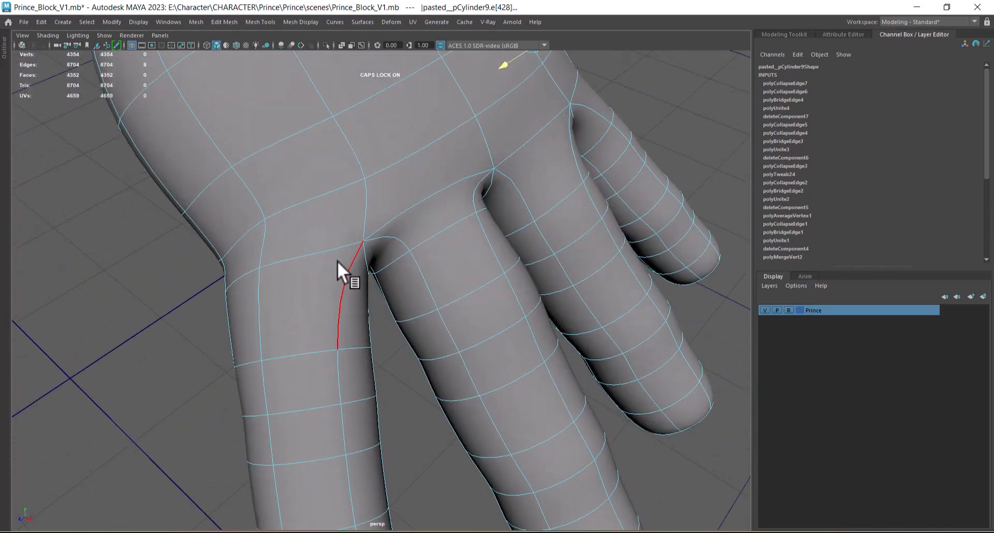
pyautogui.press('F8')
pyautogui.keyDown('shift'); pyautogui.moveTo(342, 247); pyautogui.dragTo(292, 270, button='right'); pyautogui.keyUp('shift')
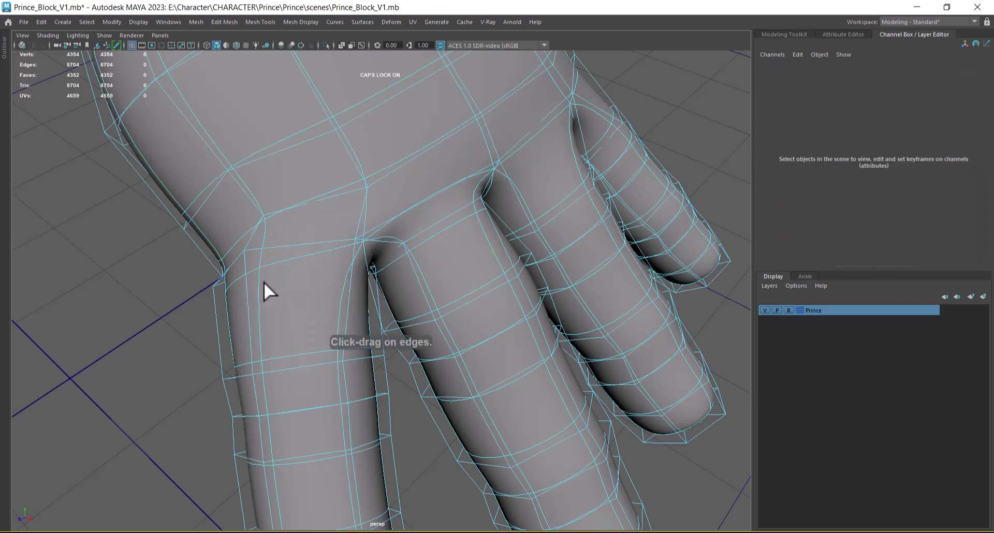
pyautogui.click(246, 284)
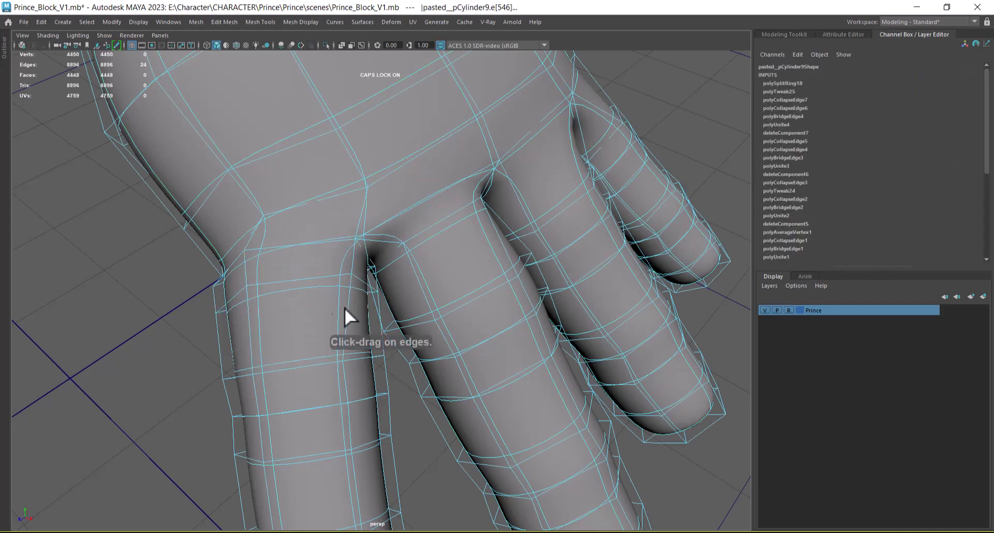
pyautogui.click(408, 261)
pyautogui.keyDown('alt'); pyautogui.moveTo(413, 259); pyautogui.dragTo(338, 135); pyautogui.keyUp('alt')
pyautogui.click(512, 206)
pyautogui.click(562, 218)
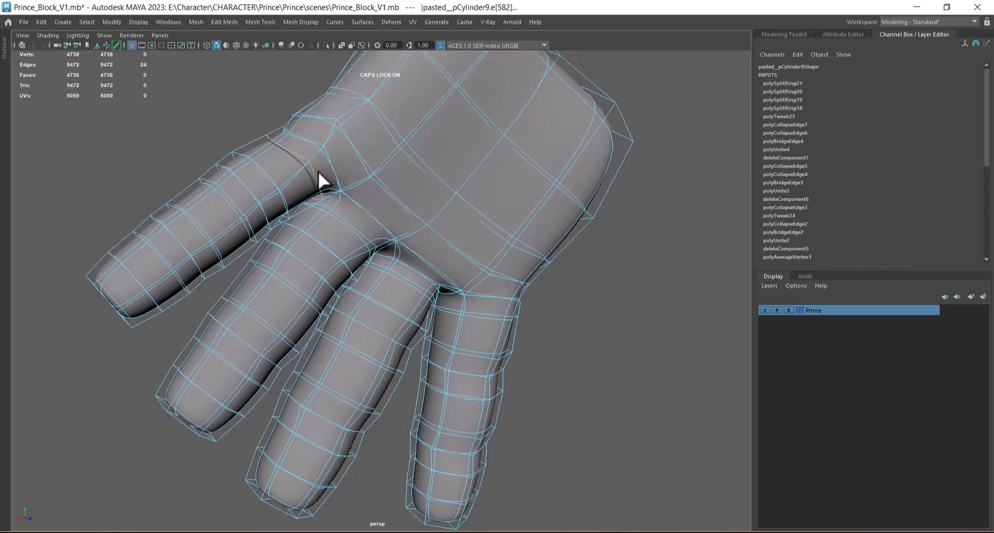
pyautogui.press('w')
pyautogui.press('F8')
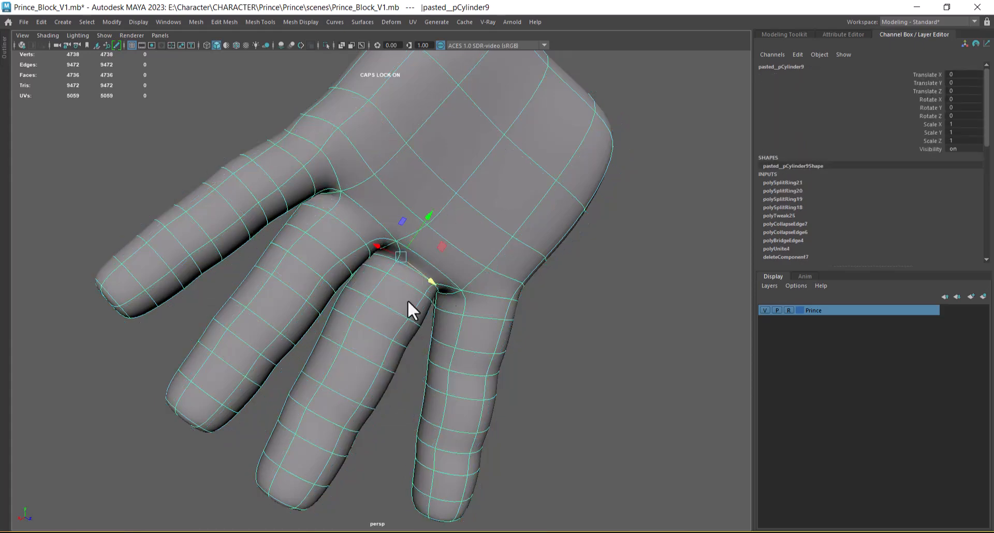
# Step: Select the centre vertex of all four fingertips and move them outward to round the tips
pyautogui.keyDown('alt'); pyautogui.moveTo(445, 295); pyautogui.dragTo(475, 282); pyautogui.keyUp('alt')
pyautogui.moveTo(472, 174); pyautogui.dragTo(428, 97, button='right')
pyautogui.click(428, 103)
pyautogui.keyDown('alt'); pyautogui.moveTo(328, 200); pyautogui.dragTo(371, 162); pyautogui.keyUp('alt')
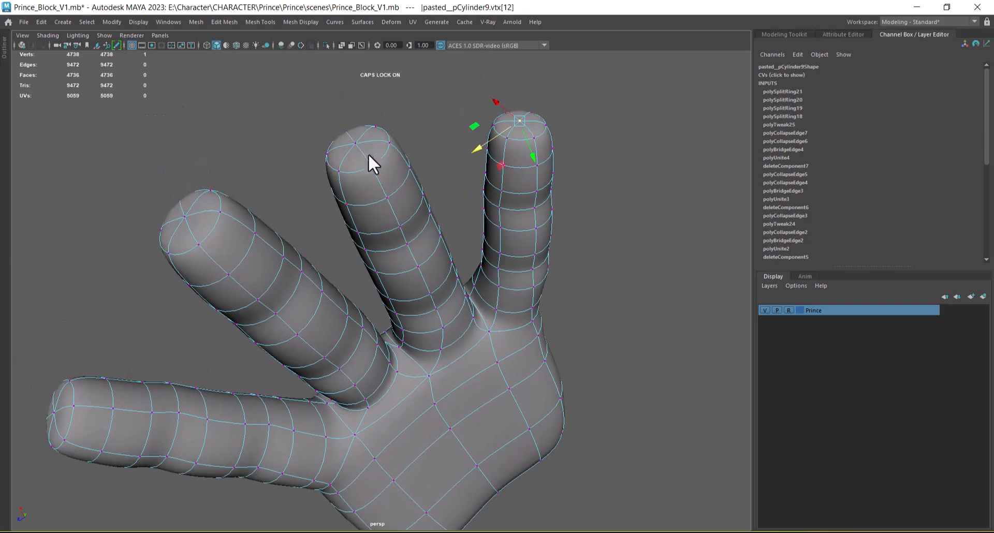
pyautogui.keyDown('shift'); pyautogui.click(355, 143); pyautogui.keyUp('shift')
pyautogui.keyDown('shift'); pyautogui.click(187, 217); pyautogui.keyUp('shift')
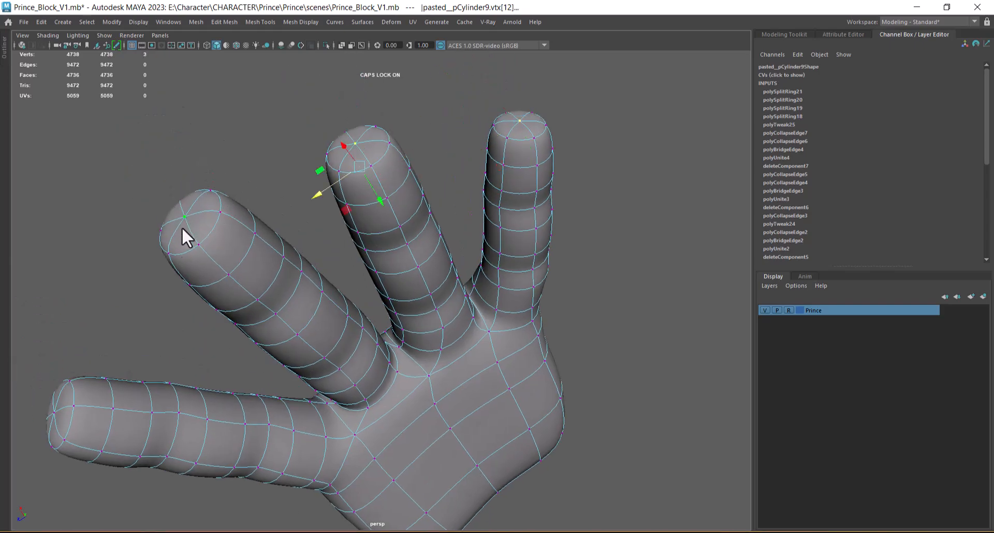
pyautogui.keyDown('alt'); pyautogui.moveTo(182, 218); pyautogui.dragTo(389, 274); pyautogui.keyUp('alt')
pyautogui.keyDown('shift'); pyautogui.click(260, 389); pyautogui.keyUp('shift')
pyautogui.keyDown('alt'); pyautogui.moveTo(260, 388); pyautogui.dragTo(467, 289); pyautogui.keyUp('alt')
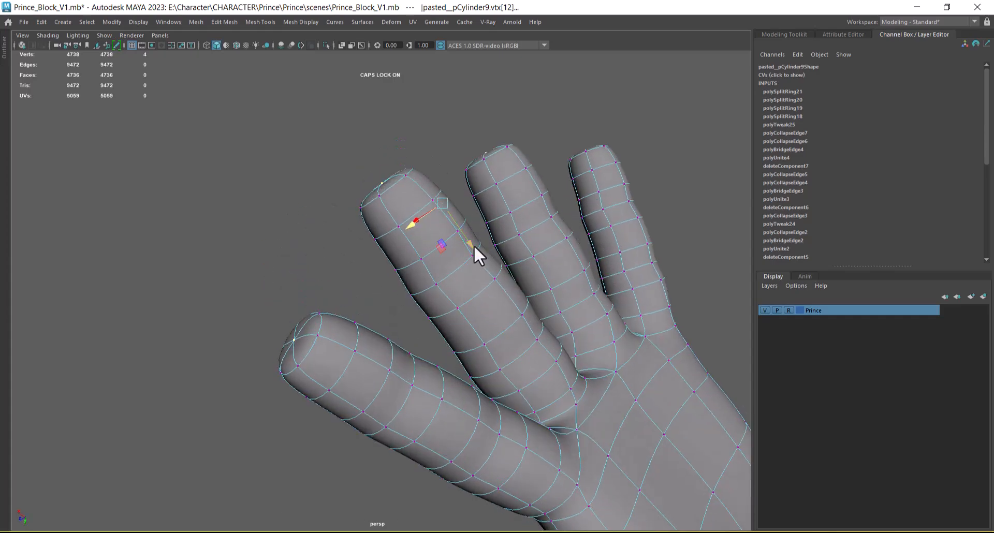
pyautogui.keyDown('alt'); pyautogui.moveTo(474, 245); pyautogui.dragTo(544, 383); pyautogui.keyUp('alt')
pyautogui.keyDown('alt'); pyautogui.moveTo(545, 383); pyautogui.dragTo(513, 166, button='right'); pyautogui.keyUp('alt')
pyautogui.click(582, 195)
pyautogui.keyDown('alt'); pyautogui.moveTo(582, 195); pyautogui.dragTo(611, 335); pyautogui.keyUp('alt')
pyautogui.keyDown('alt'); pyautogui.moveTo(610, 335); pyautogui.dragTo(435, 291, button='right'); pyautogui.keyUp('alt')
pyautogui.keyDown('alt'); pyautogui.moveTo(435, 290); pyautogui.dragTo(579, 232); pyautogui.keyUp('alt')
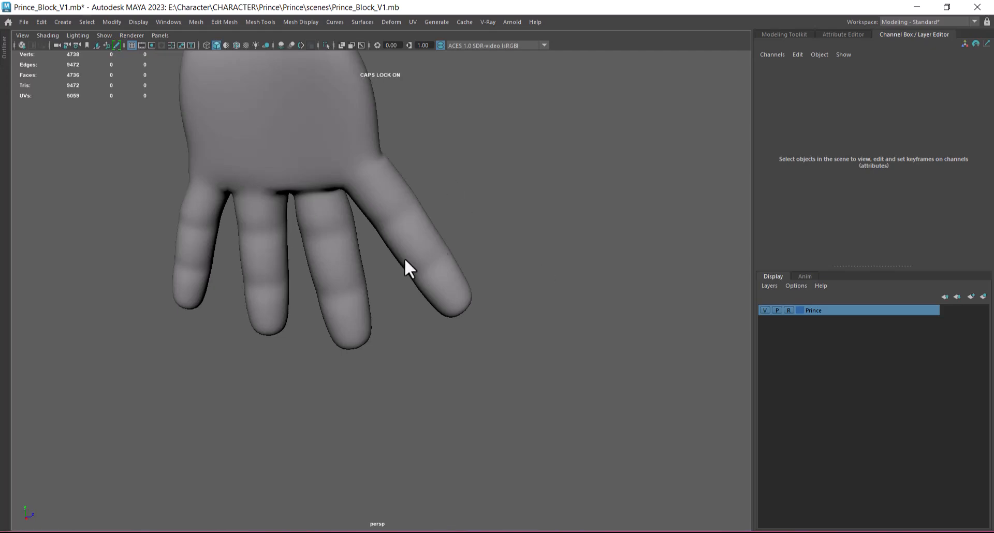
# Step: Show all hidden objects and delete the leftover separate finger pieces overlapping the joined hand
pyautogui.click(398, 232)
pyautogui.keyDown('alt'); pyautogui.moveTo(398, 232); pyautogui.dragTo(515, 323); pyautogui.keyUp('alt')
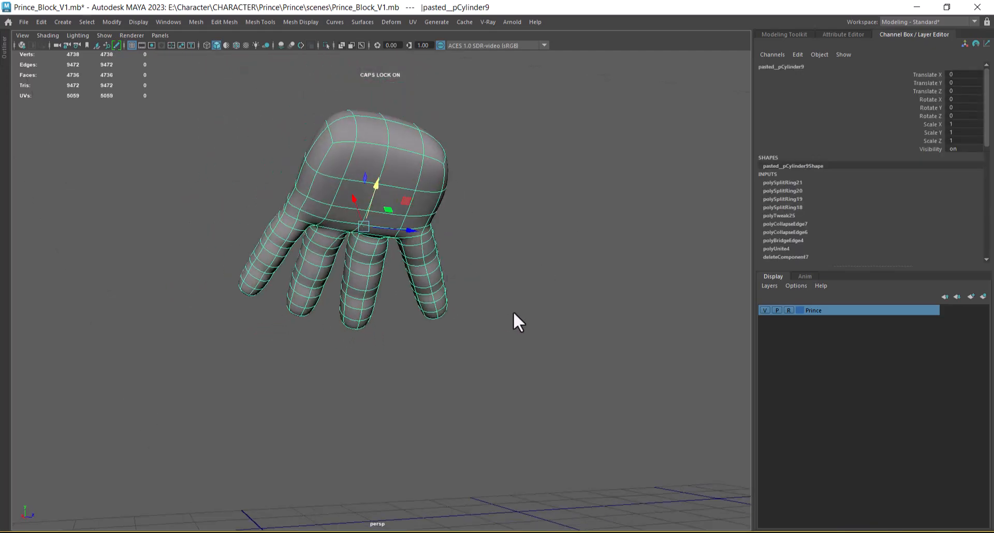
pyautogui.keyDown('alt'); pyautogui.moveTo(425, 267); pyautogui.dragTo(220, 59); pyautogui.keyUp('alt')
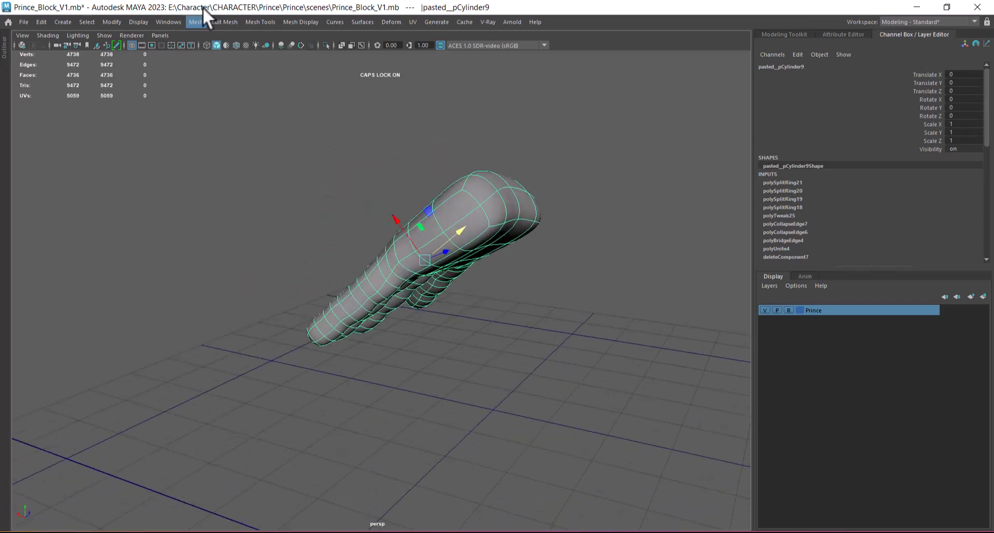
pyautogui.click(151, 21)
pyautogui.moveTo(200, 93)
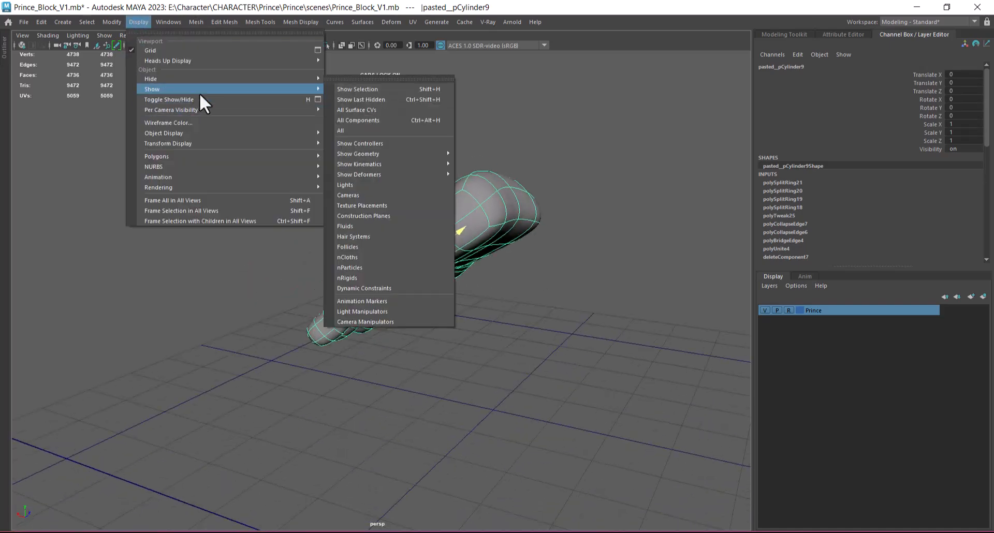
pyautogui.click(326, 132)
pyautogui.keyDown('alt'); pyautogui.moveTo(531, 316); pyautogui.dragTo(394, 305); pyautogui.keyUp('alt')
pyautogui.click(394, 307)
pyautogui.keyDown('shift'); pyautogui.click(439, 315); pyautogui.keyUp('shift')
pyautogui.keyDown('shift'); pyautogui.click(434, 314); pyautogui.keyUp('shift')
pyautogui.press('Delete')
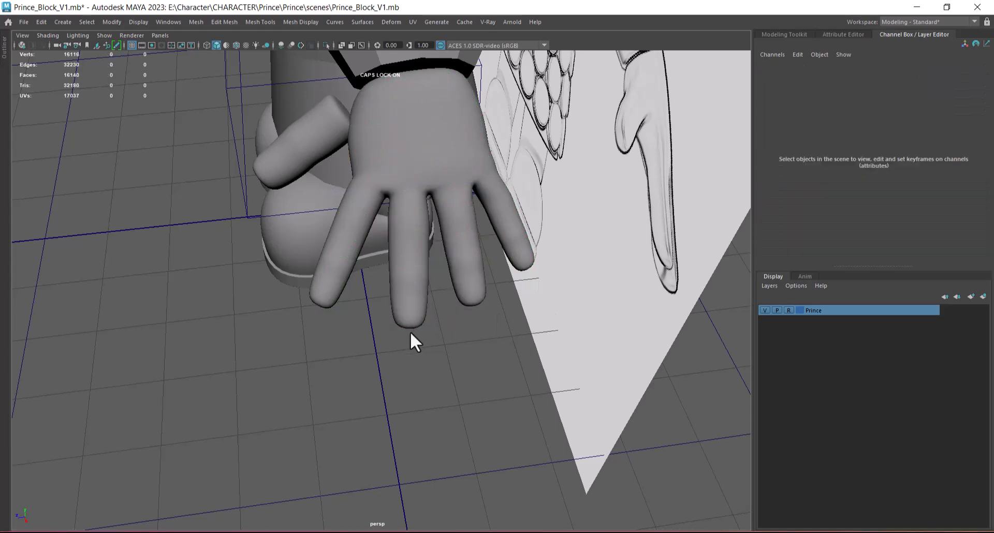
# Step: Isolate the joined hand mesh together with the separate thumb
pyautogui.keyDown('alt'); pyautogui.moveTo(384, 229); pyautogui.dragTo(435, 248); pyautogui.keyUp('alt')
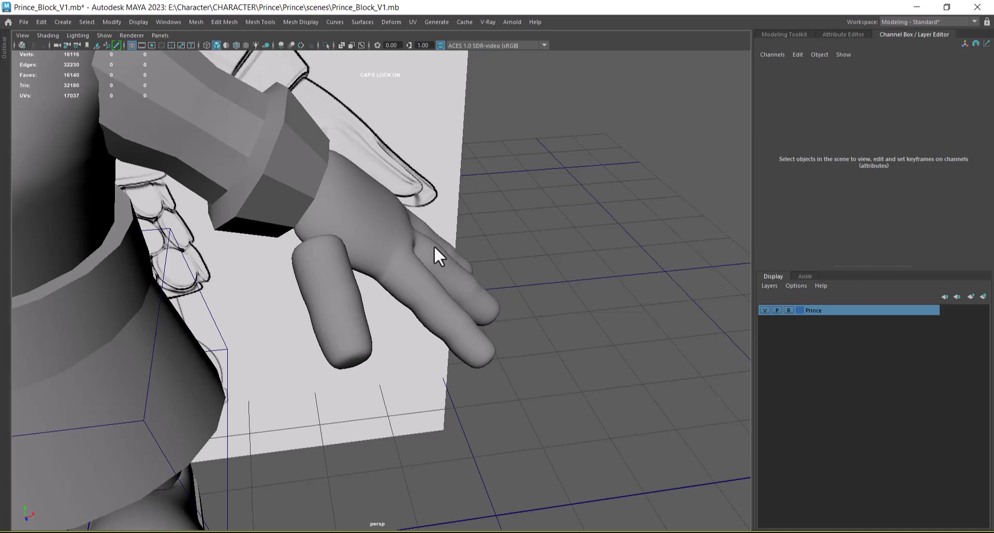
pyautogui.click(373, 223)
pyautogui.keyDown('alt'); pyautogui.moveTo(374, 223); pyautogui.dragTo(335, 209); pyautogui.keyUp('alt')
pyautogui.keyDown('shift'); pyautogui.click(371, 212); pyautogui.keyUp('shift')
pyautogui.hotkey('alt', 'h')
# Step: In the top view, move the thumb closer to the palm and scale it to about 1.508, 1.184, 1.373
pyautogui.keyDown('alt'); pyautogui.moveTo(367, 287); pyautogui.dragTo(590, 333); pyautogui.keyUp('alt')
pyautogui.click(448, 268)
pyautogui.click(444, 244)
pyautogui.keyDown('alt'); pyautogui.moveTo(445, 244); pyautogui.dragTo(469, 368); pyautogui.keyUp('alt')
pyautogui.press('space')
pyautogui.moveTo(584, 341); pyautogui.dragTo(512, 339)
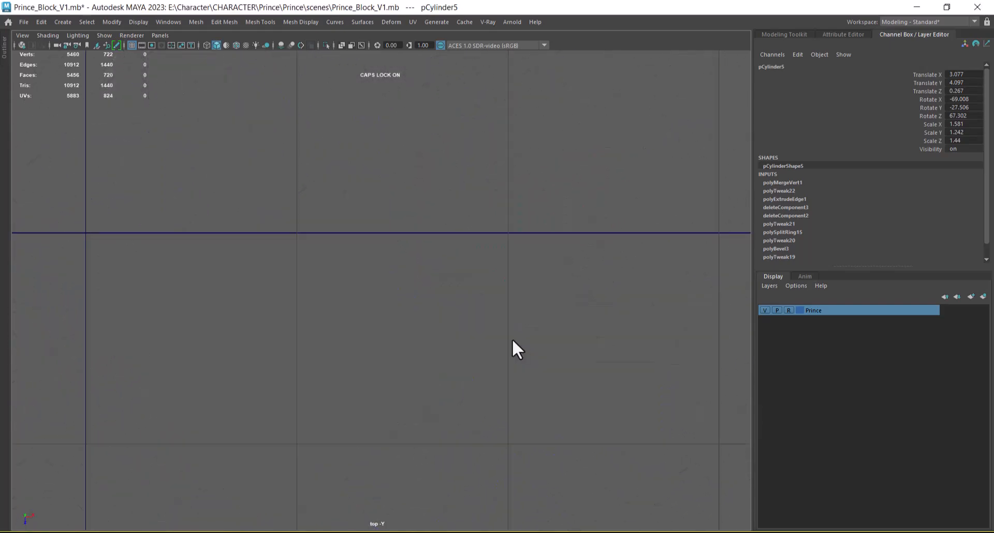
pyautogui.press('f')
pyautogui.keyDown('alt'); pyautogui.moveTo(497, 330); pyautogui.dragTo(440, 274, button='right'); pyautogui.keyUp('alt')
pyautogui.moveTo(405, 243); pyautogui.dragTo(374, 250)
pyautogui.press('r')
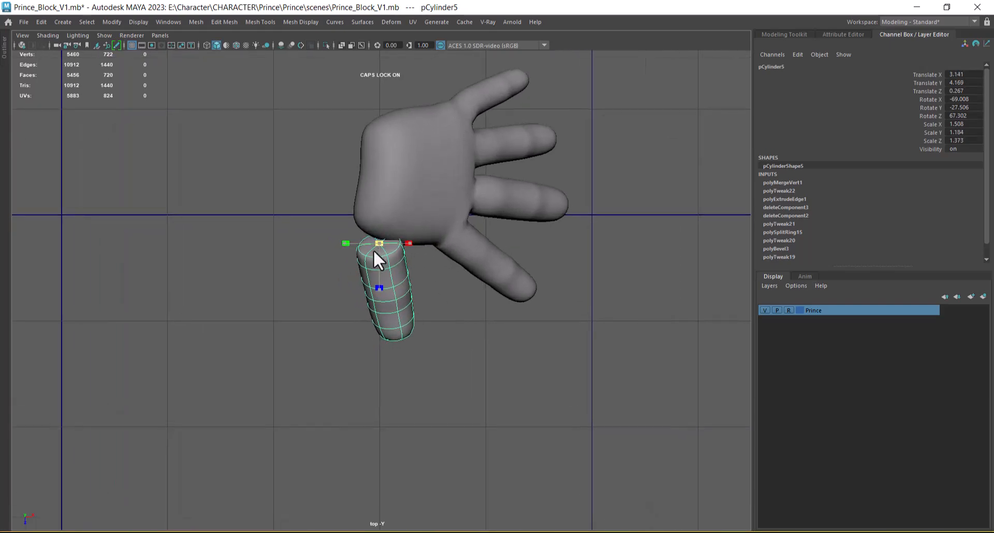
pyautogui.keyDown('alt'); pyautogui.moveTo(456, 256); pyautogui.dragTo(377, 295); pyautogui.keyUp('alt')
# Step: Return to the perspective view and delete the cap faces at the thumb's base end
pyautogui.press('space')
pyautogui.click(387, 253)
pyautogui.click(556, 311)
pyautogui.keyDown('alt'); pyautogui.moveTo(556, 311); pyautogui.dragTo(615, 150); pyautogui.keyUp('alt')
pyautogui.moveTo(614, 150); pyautogui.dragTo(667, 99, button='right')
pyautogui.click(371, 273)
pyautogui.press('Delete')
# Step: Turn off the thumb's smooth preview and select the border edges of its open base
pyautogui.click(363, 228)
pyautogui.keyDown('alt'); pyautogui.moveTo(403, 261); pyautogui.dragTo(439, 158); pyautogui.keyUp('alt')
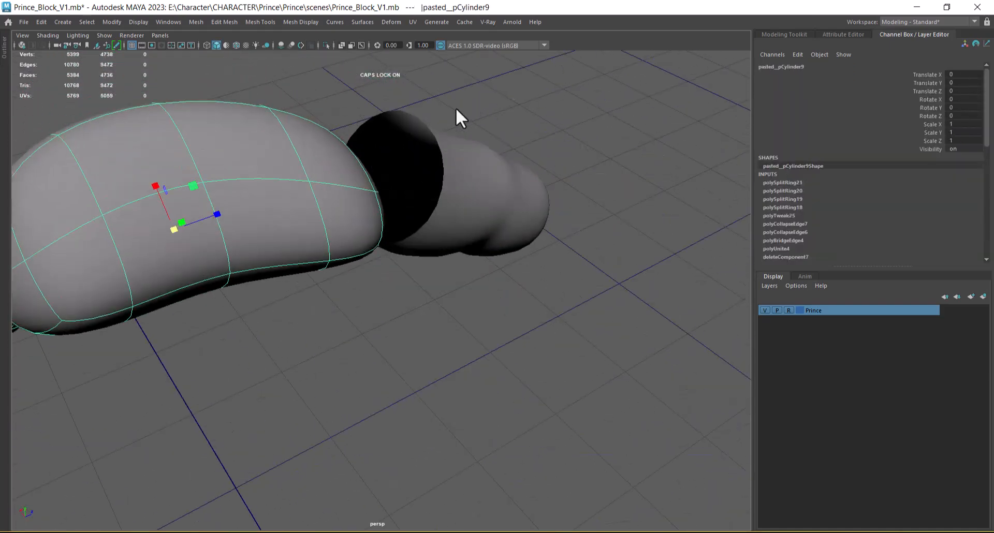
pyautogui.click(483, 189)
pyautogui.press('1')
pyautogui.moveTo(468, 198); pyautogui.dragTo(444, 105, button='right')
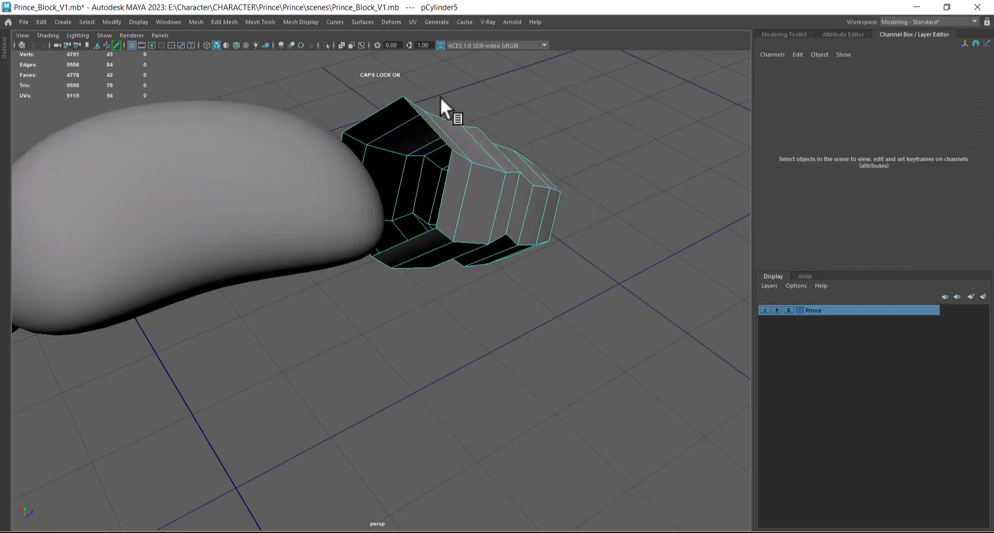
pyautogui.doubleClick(426, 121)
pyautogui.moveTo(551, 199); pyautogui.dragTo(611, 147, button='right')
# Step: Delete the two palm faces facing the thumb and turn off the hand's smooth preview
pyautogui.click(281, 254)
pyautogui.keyDown('alt'); pyautogui.moveTo(433, 227); pyautogui.dragTo(619, 218); pyautogui.keyUp('alt')
pyautogui.moveTo(621, 240); pyautogui.dragTo(624, 249, button='right')
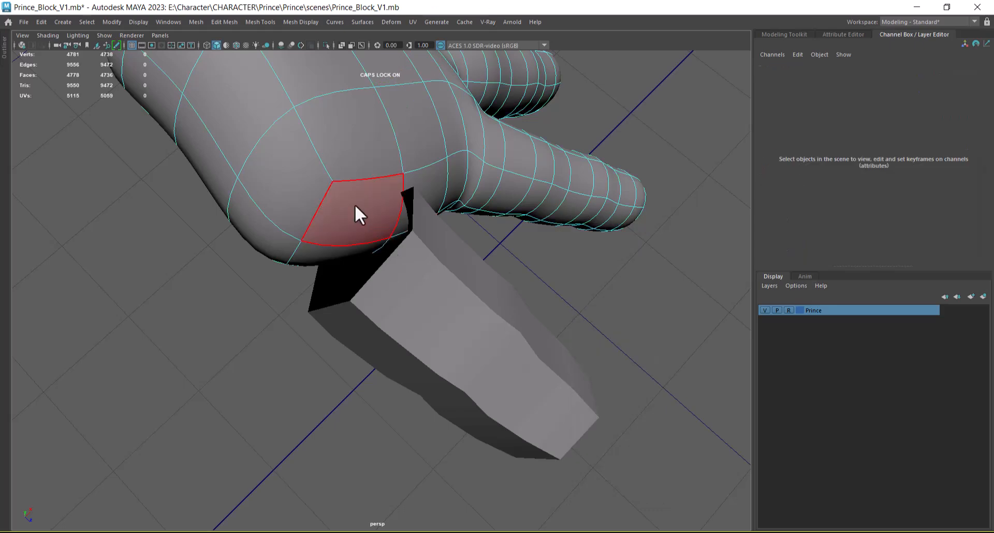
pyautogui.click(355, 207)
pyautogui.keyDown('alt'); pyautogui.moveTo(526, 298); pyautogui.dragTo(549, 234); pyautogui.keyUp('alt')
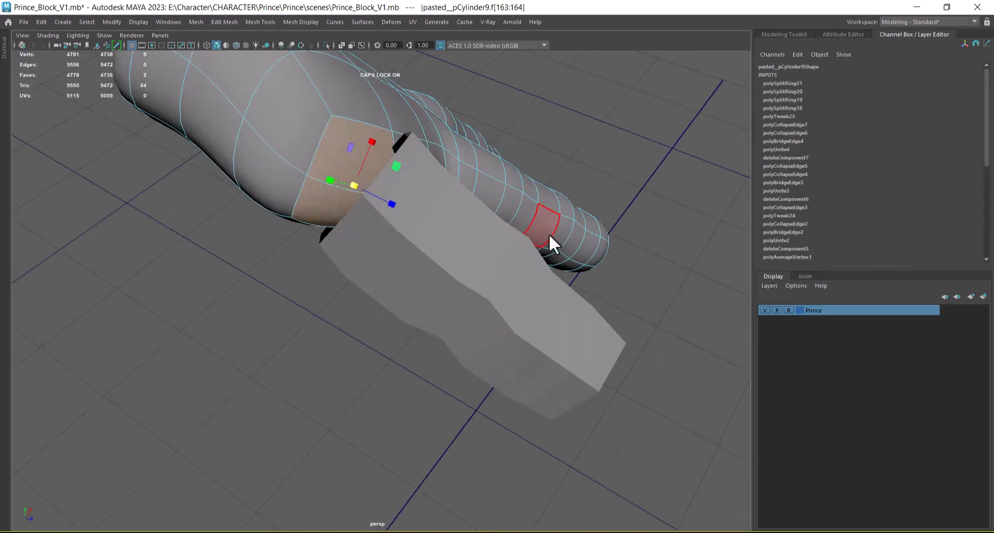
pyautogui.press('Delete')
pyautogui.doubleClick(353, 125)
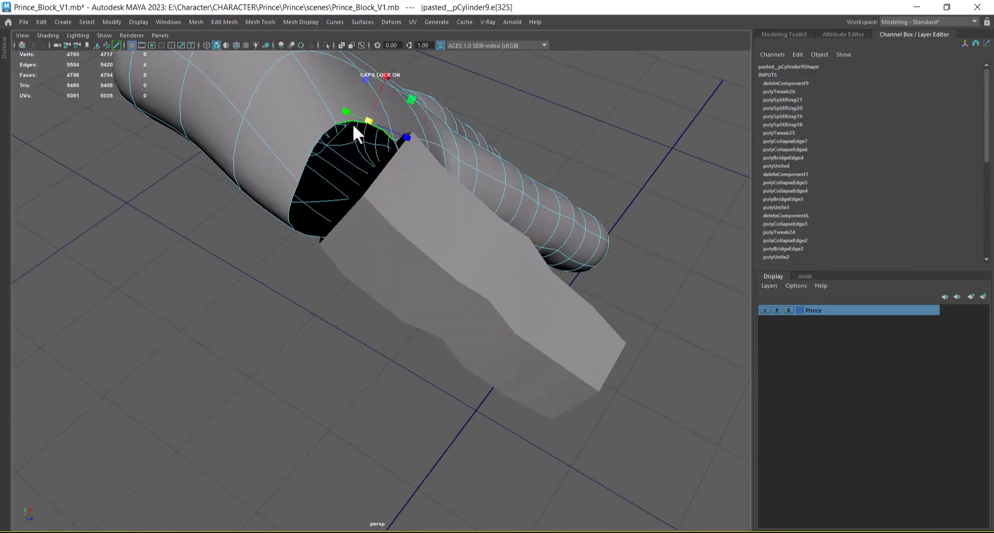
pyautogui.press('1')
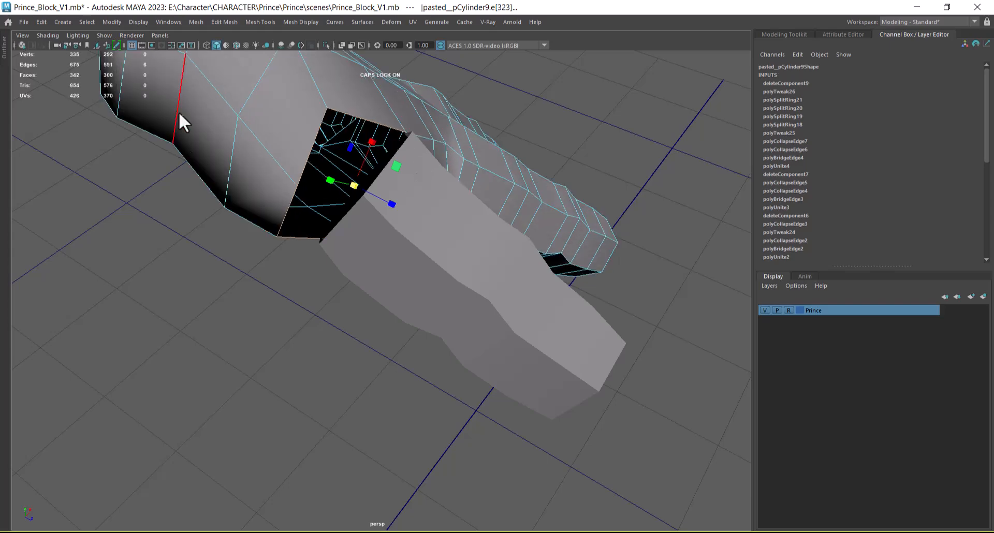
# Step: Combine the hand mesh and the thumb into one object
pyautogui.keyDown('alt'); pyautogui.moveTo(513, 280); pyautogui.dragTo(361, 242); pyautogui.keyUp('alt')
pyautogui.moveTo(528, 151); pyautogui.dragTo(573, 118, button='right')
pyautogui.keyDown('alt'); pyautogui.moveTo(302, 254); pyautogui.dragTo(374, 183); pyautogui.keyUp('alt')
pyautogui.keyDown('shift'); pyautogui.click(436, 262); pyautogui.keyUp('shift')
pyautogui.keyDown('shift'); pyautogui.moveTo(633, 152); pyautogui.dragTo(634, 177, button='right'); pyautogui.keyUp('shift')
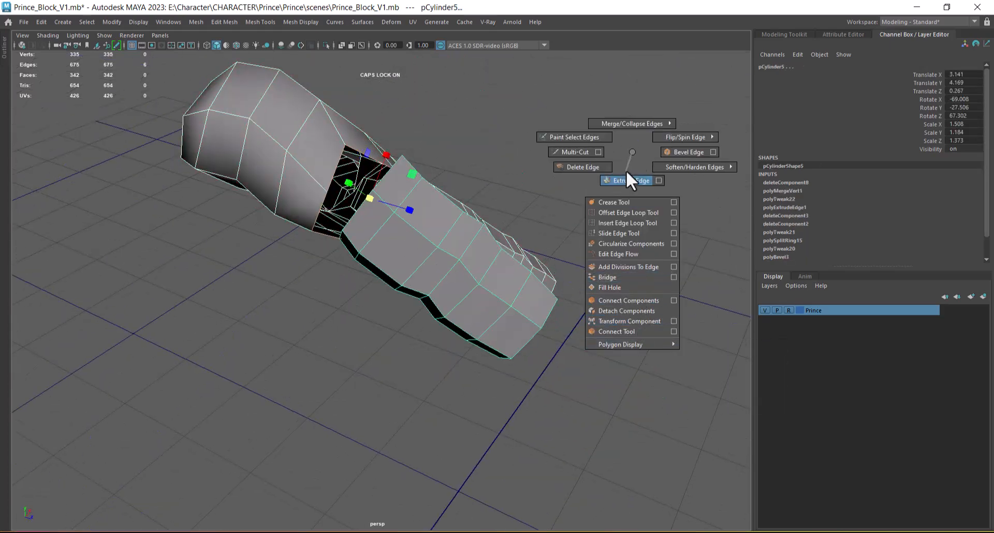
pyautogui.moveTo(243, 149); pyautogui.dragTo(295, 135, button='right')
pyautogui.click(357, 124)
pyautogui.click(355, 137)
pyautogui.keyDown('shift'); pyautogui.click(420, 224); pyautogui.keyUp('shift')
pyautogui.keyDown('shift'); pyautogui.moveTo(577, 150); pyautogui.dragTo(571, 371, button='right'); pyautogui.keyUp('shift')
# Step: Bridge the open border edges of the thumb base and the palm opening
pyautogui.keyDown('alt'); pyautogui.moveTo(507, 281); pyautogui.dragTo(485, 330); pyautogui.keyUp('alt')
pyautogui.moveTo(585, 121); pyautogui.dragTo(585, 86, button='right')
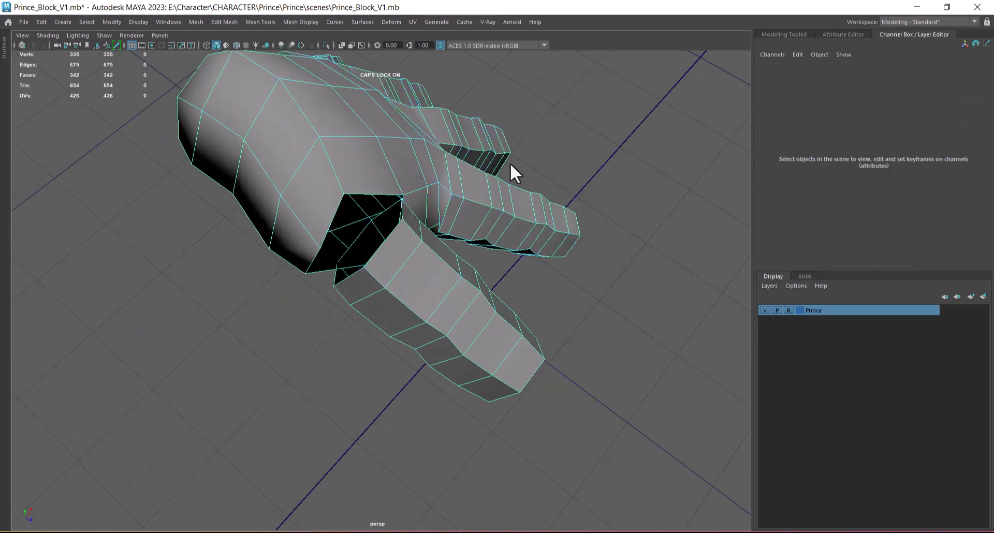
pyautogui.doubleClick(361, 194)
pyautogui.keyDown('alt'); pyautogui.moveTo(361, 288); pyautogui.dragTo(431, 188); pyautogui.keyUp('alt')
pyautogui.keyDown('shift'); pyautogui.doubleClick(363, 262); pyautogui.keyUp('shift')
pyautogui.keyDown('shift'); pyautogui.moveTo(290, 162); pyautogui.dragTo(274, 288, button='right'); pyautogui.keyUp('shift')
# Step: Collapse the edge ring of the bridge between the thumb and the palm
pyautogui.keyDown('alt'); pyautogui.moveTo(274, 287); pyautogui.dragTo(373, 148); pyautogui.keyUp('alt')
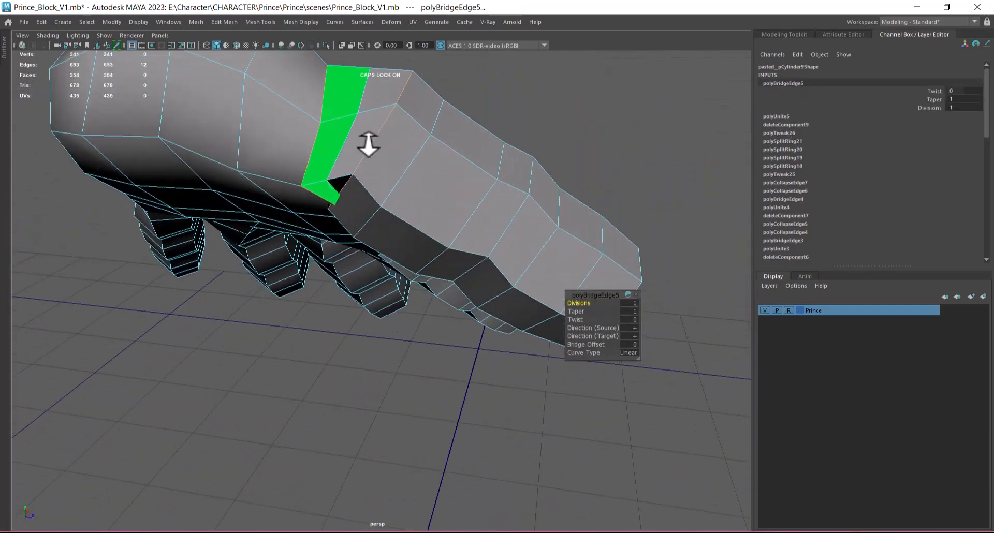
pyautogui.keyDown('alt'); pyautogui.moveTo(373, 149); pyautogui.dragTo(384, 181, button='middle'); pyautogui.keyUp('alt')
pyautogui.click(382, 174)
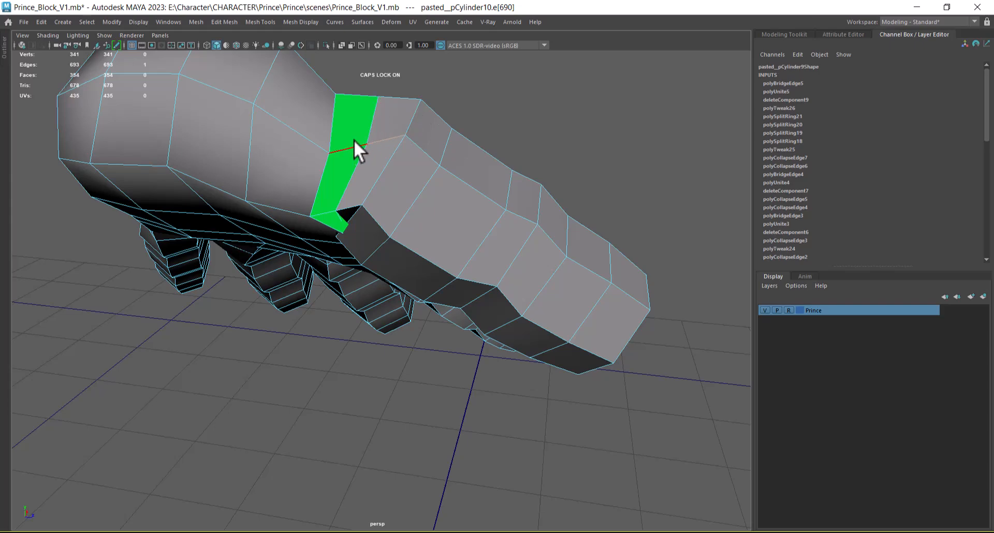
pyautogui.keyDown('shift'); pyautogui.moveTo(438, 132); pyautogui.dragTo(290, 84, button='right'); pyautogui.keyUp('shift')
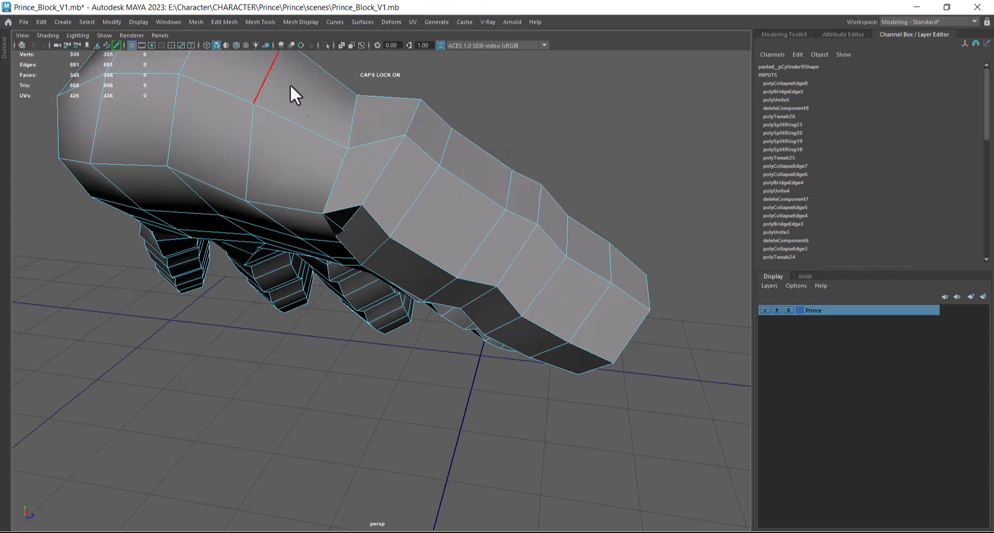
# Step: Collapse another edge ring between the thumb and the palm and turn on the hand's smooth preview
pyautogui.keyDown('alt'); pyautogui.moveTo(375, 146); pyautogui.dragTo(383, 213); pyautogui.keyUp('alt')
pyautogui.click(367, 147)
pyautogui.keyDown('shift'); pyautogui.moveTo(490, 121); pyautogui.dragTo(363, 54, button='right'); pyautogui.keyUp('shift')
pyautogui.keyDown('alt'); pyautogui.moveTo(462, 196); pyautogui.dragTo(464, 172); pyautogui.keyUp('alt')
pyautogui.press('3')
pyautogui.scroll(5, 429, 295)
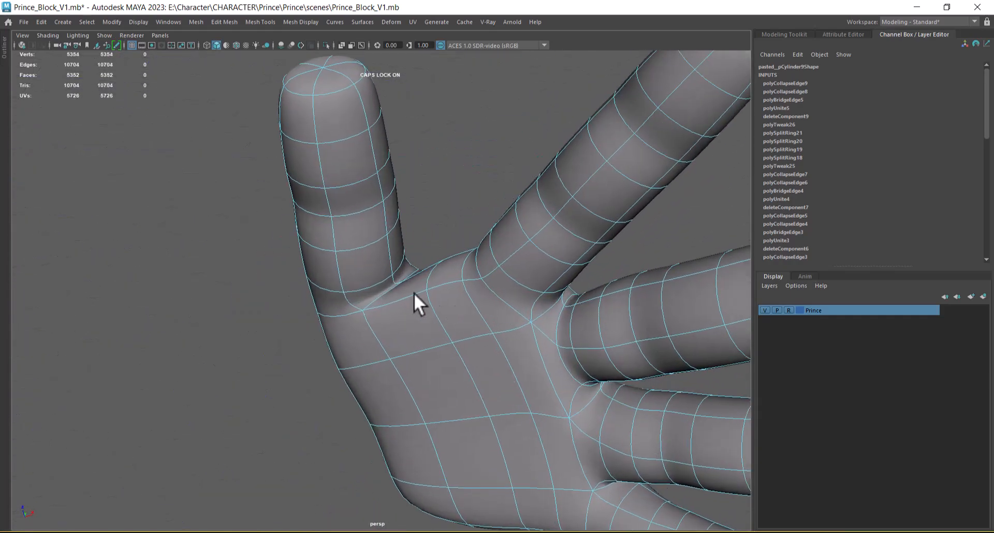
# Step: Select the edges at the inner thumb base and scale them to soften the crease against the palm
pyautogui.keyDown('alt'); pyautogui.moveTo(429, 296); pyautogui.dragTo(470, 322); pyautogui.keyUp('alt')
pyautogui.moveTo(425, 259); pyautogui.dragTo(451, 215, button='right')
pyautogui.doubleClick(427, 242)
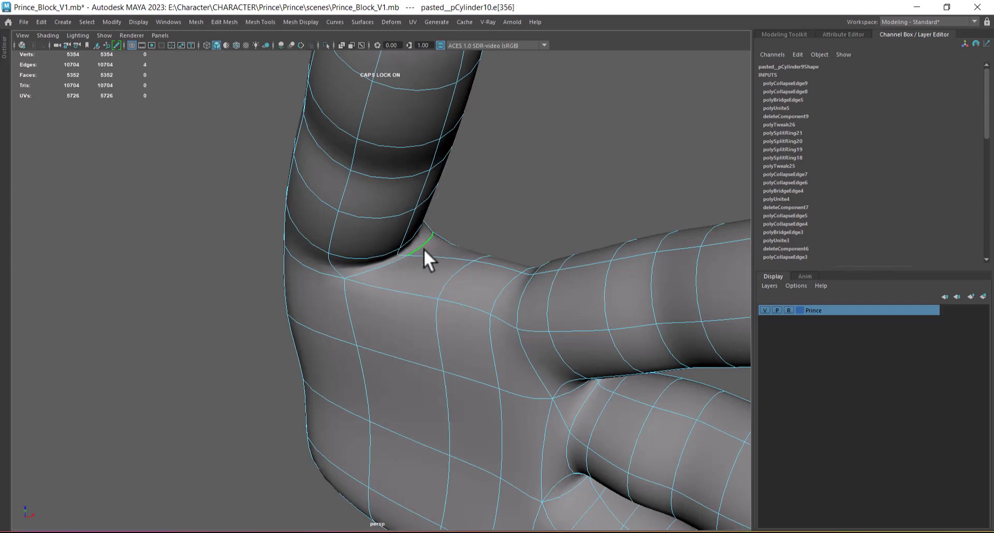
pyautogui.keyDown('alt'); pyautogui.moveTo(406, 265); pyautogui.dragTo(433, 291); pyautogui.keyUp('alt')
pyautogui.press('r')
# Step: Collapse the extra edge ring beside the thumb base on the smoothed hand
pyautogui.keyDown('alt'); pyautogui.moveTo(369, 251); pyautogui.dragTo(411, 195); pyautogui.keyUp('alt')
pyautogui.click(399, 170)
pyautogui.keyDown('ctrl'); pyautogui.moveTo(462, 159); pyautogui.dragTo(351, 107, button='right'); pyautogui.keyUp('ctrl')
pyautogui.keyDown('alt'); pyautogui.moveTo(406, 180); pyautogui.dragTo(437, 313); pyautogui.keyUp('alt')
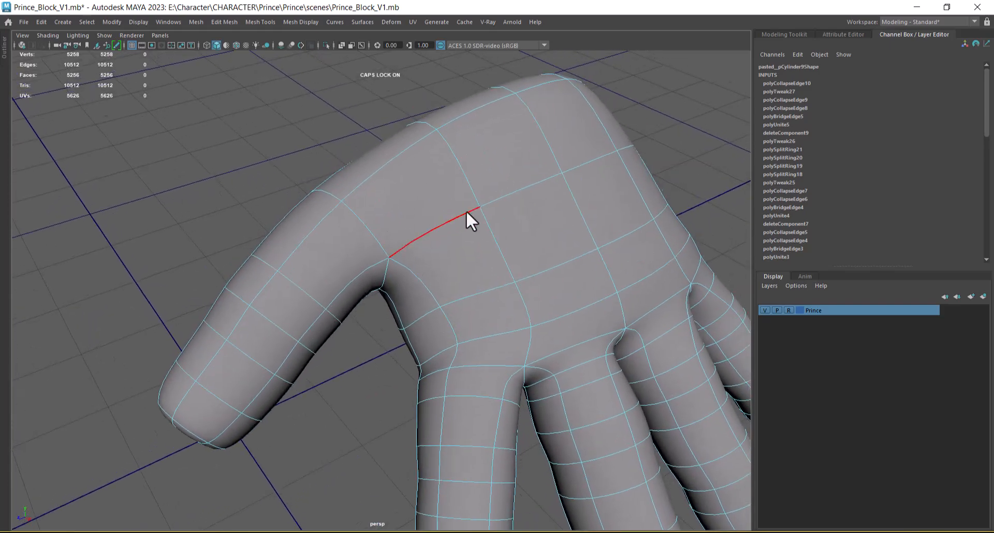
pyautogui.keyDown('alt'); pyautogui.moveTo(469, 217); pyautogui.dragTo(409, 226); pyautogui.keyUp('alt')
pyautogui.keyDown('alt'); pyautogui.moveTo(449, 182); pyautogui.dragTo(461, 243); pyautogui.keyUp('alt')
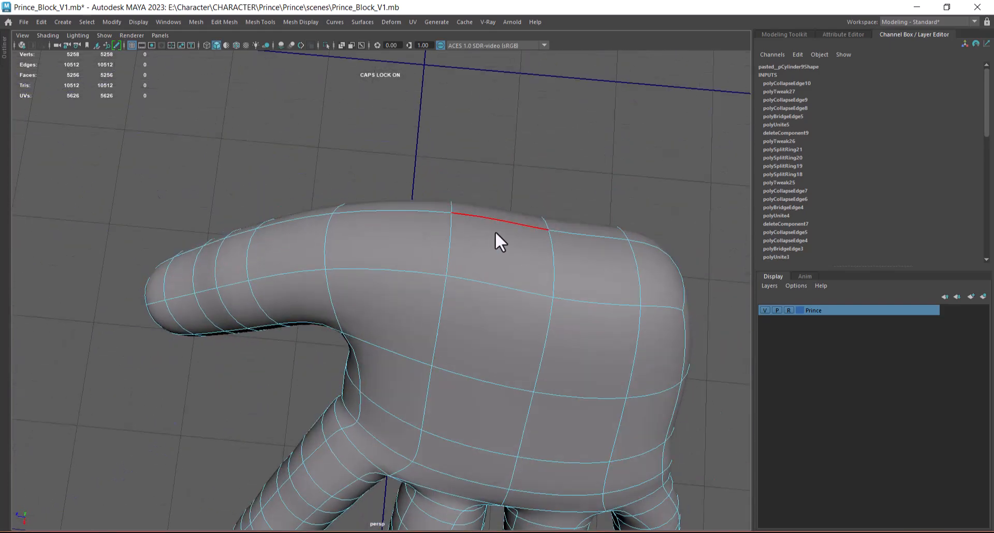
# Step: Select the faces at the hand's wrist end in unsmoothed view and end the isolation to show the whole character
pyautogui.press('1')
pyautogui.moveTo(449, 226); pyautogui.dragTo(450, 248, button='right')
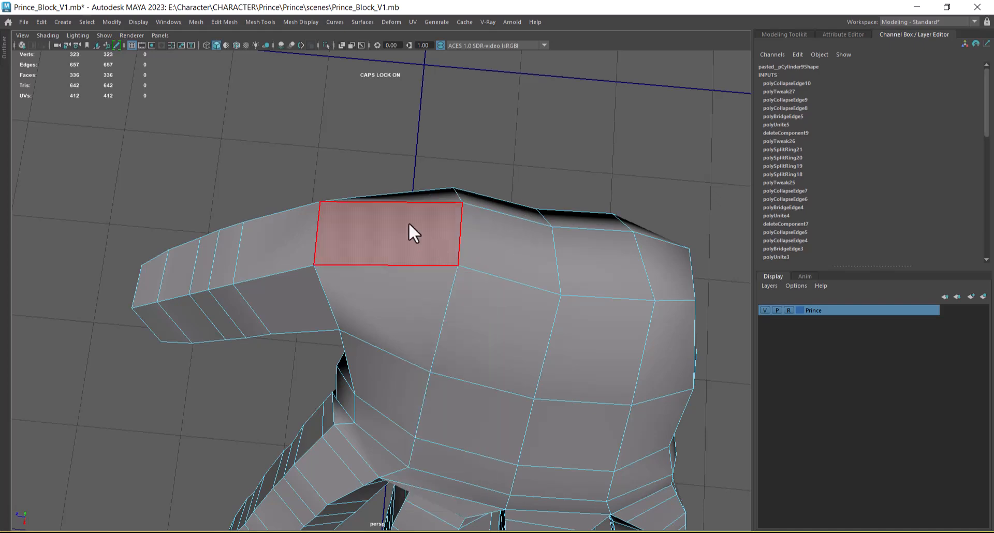
pyautogui.click(414, 220)
pyautogui.keyDown('shift'); pyautogui.click(497, 239); pyautogui.keyUp('shift')
pyautogui.keyDown('shift'); pyautogui.click(596, 253); pyautogui.keyUp('shift')
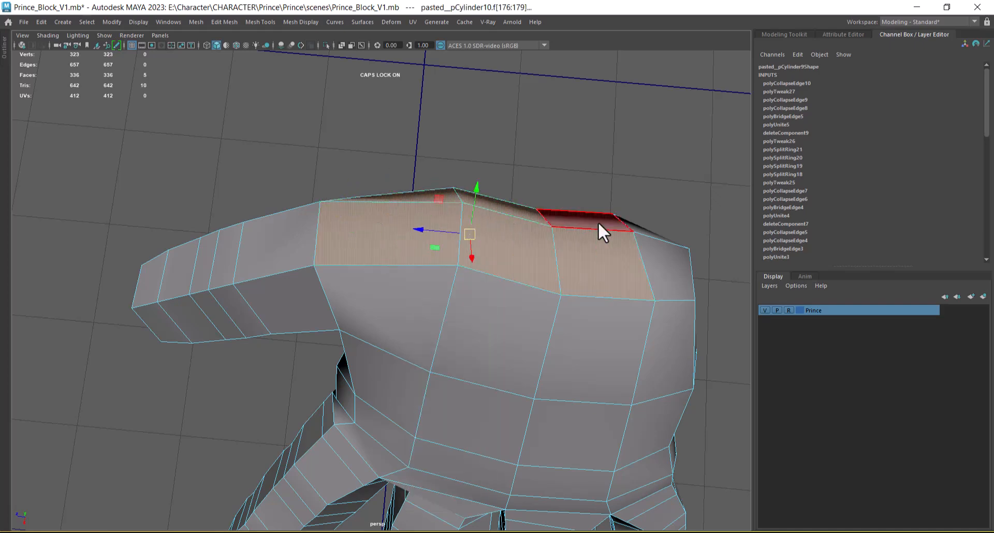
pyautogui.keyDown('shift'); pyautogui.click(599, 222); pyautogui.keyUp('shift')
pyautogui.keyDown('shift'); pyautogui.click(662, 266); pyautogui.keyUp('shift')
pyautogui.keyDown('shift'); pyautogui.click(662, 237); pyautogui.keyUp('shift')
pyautogui.scroll(-3, 635, 320)
pyautogui.keyDown('alt'); pyautogui.moveTo(518, 319); pyautogui.dragTo(461, 323); pyautogui.keyUp('alt')
pyautogui.hotkey('ctrl', '1')
# Step: Select the two edges across the inner thumb base and shift them to refine the thumb's join with the palm
pyautogui.scroll(4, 445, 262)
pyautogui.click(428, 242)
pyautogui.keyDown('alt'); pyautogui.moveTo(429, 242); pyautogui.dragTo(491, 294); pyautogui.keyUp('alt')
pyautogui.scroll(1, 405, 279)
pyautogui.keyDown('shift'); pyautogui.click(405, 252); pyautogui.keyUp('shift')
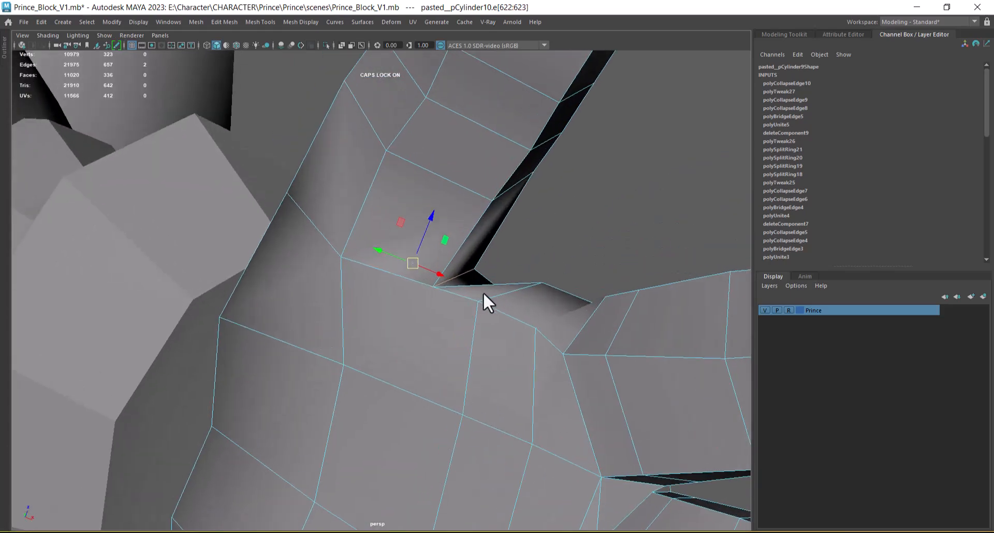
pyautogui.keyDown('alt'); pyautogui.moveTo(406, 262); pyautogui.dragTo(401, 318); pyautogui.keyUp('alt')
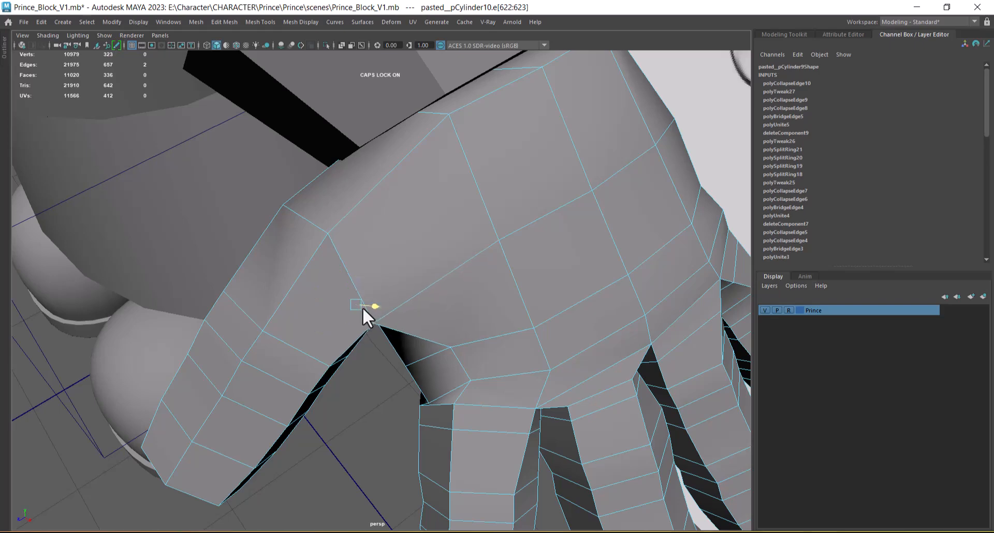
# Step: Move the edges in the web between the thumb and the index finger to even out its curve
pyautogui.keyDown('alt'); pyautogui.moveTo(554, 322); pyautogui.dragTo(494, 249); pyautogui.keyUp('alt')
pyautogui.click(401, 274)
pyautogui.keyDown('alt'); pyautogui.moveTo(402, 277); pyautogui.dragTo(407, 241); pyautogui.keyUp('alt')
pyautogui.click(380, 240)
pyautogui.keyDown('alt'); pyautogui.moveTo(518, 217); pyautogui.dragTo(423, 284); pyautogui.keyUp('alt')
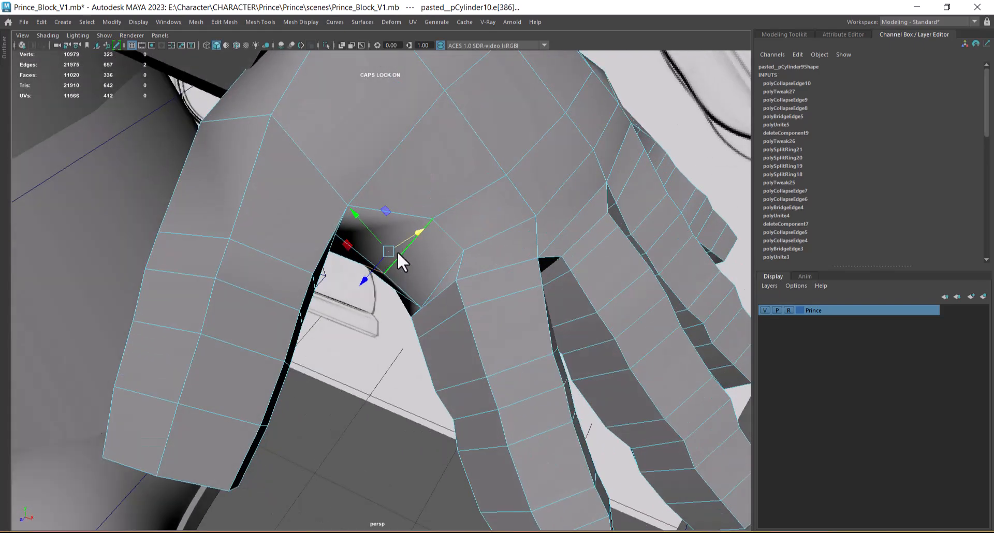
pyautogui.keyDown('shift'); pyautogui.click(383, 246); pyautogui.keyUp('shift')
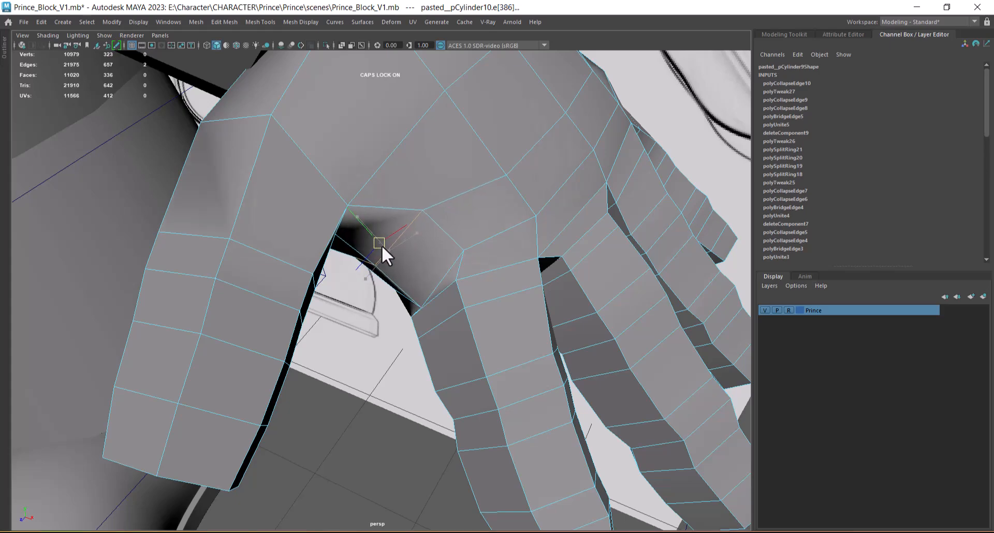
# Step: Adjust the web edges closer to the index finger and turn on the hand's smooth preview
pyautogui.keyDown('alt'); pyautogui.moveTo(402, 284); pyautogui.dragTo(221, 251); pyautogui.keyUp('alt')
pyautogui.click(450, 286)
pyautogui.keyDown('shift'); pyautogui.click(427, 276); pyautogui.keyUp('shift')
pyautogui.scroll(-8, 504, 325)
pyautogui.keyDown('alt'); pyautogui.moveTo(415, 152); pyautogui.dragTo(289, 291, button='right'); pyautogui.keyUp('alt')
pyautogui.press('3')
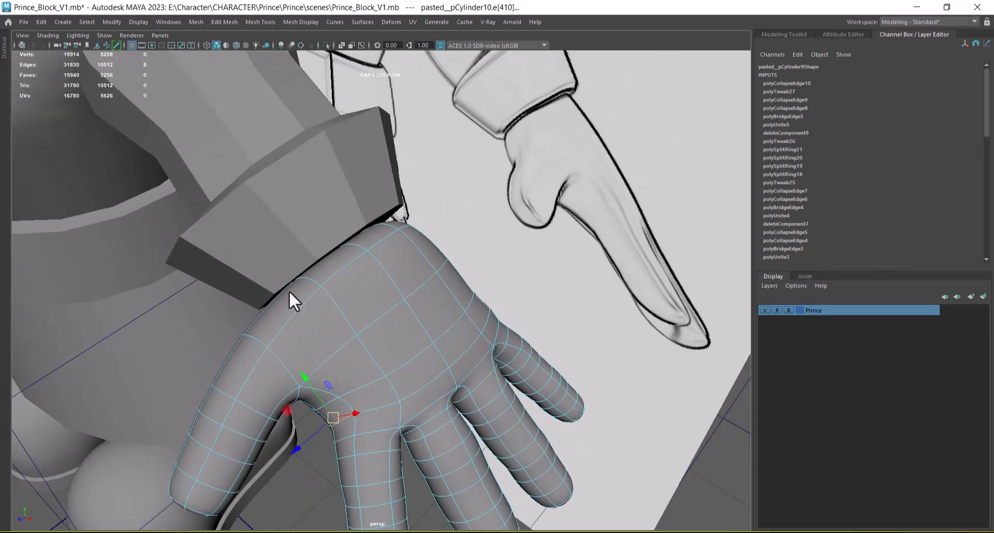
# Step: Select the two edges across the outer side of the thumb base and reposition them to round the thumb's root
pyautogui.click(255, 341)
pyautogui.press('f')
pyautogui.keyDown('alt'); pyautogui.moveTo(400, 315); pyautogui.dragTo(408, 346, button='right'); pyautogui.keyUp('alt')
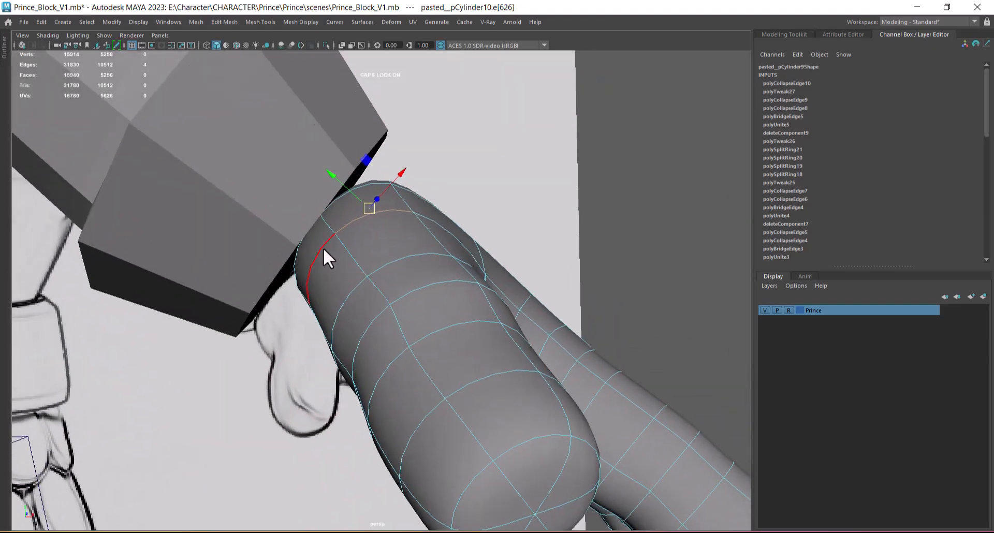
pyautogui.keyDown('shift'); pyautogui.click(363, 217); pyautogui.keyUp('shift')
pyautogui.keyDown('alt'); pyautogui.moveTo(363, 218); pyautogui.dragTo(394, 258, button='right'); pyautogui.keyUp('alt')
pyautogui.keyDown('alt'); pyautogui.moveTo(393, 259); pyautogui.dragTo(456, 151); pyautogui.keyUp('alt')
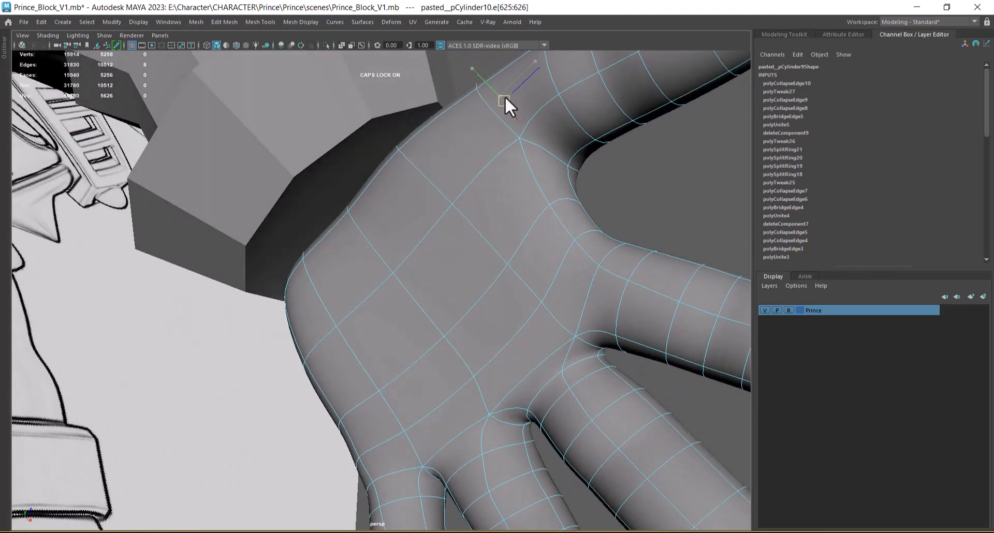
pyautogui.keyDown('alt'); pyautogui.moveTo(508, 104); pyautogui.dragTo(521, 180, button='right'); pyautogui.keyUp('alt')
pyautogui.keyDown('alt'); pyautogui.moveTo(521, 180); pyautogui.dragTo(259, 281); pyautogui.keyUp('alt')
pyautogui.press('f')
# Step: Turn off the smooth preview, hide everything except the hand and select the six faces at its wrist end
pyautogui.press('1')
pyautogui.moveTo(411, 208); pyautogui.dragTo(411, 240, button='right')
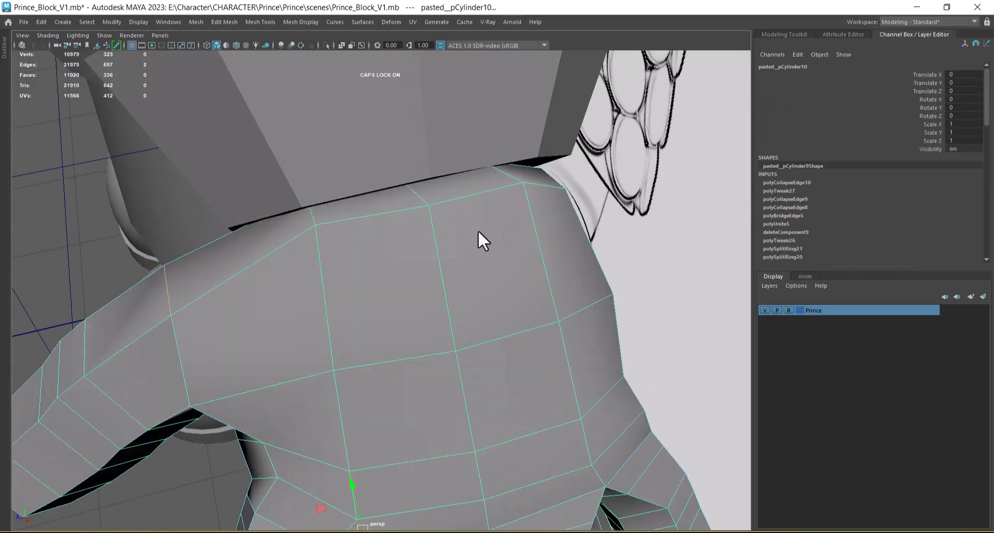
pyautogui.hotkey('alt', 'h')
pyautogui.keyDown('alt'); pyautogui.moveTo(493, 239); pyautogui.dragTo(479, 271); pyautogui.keyUp('alt')
pyautogui.moveTo(480, 237); pyautogui.dragTo(478, 257, button='right')
pyautogui.moveTo(349, 228); pyautogui.dragTo(533, 366)
pyautogui.scroll(-3, 533, 366)
# Step: Bring back the hidden character parts and scale the wrist-end faces slightly to fit the cuff
pyautogui.hotkey('ctrl', 'shift', 'h')
pyautogui.keyDown('alt'); pyautogui.moveTo(455, 352); pyautogui.dragTo(400, 255); pyautogui.keyUp('alt')
pyautogui.press('r')
pyautogui.moveTo(385, 213); pyautogui.dragTo(381, 211)
pyautogui.press('w')
pyautogui.keyDown('alt'); pyautogui.moveTo(355, 299); pyautogui.dragTo(427, 239); pyautogui.keyUp('alt')
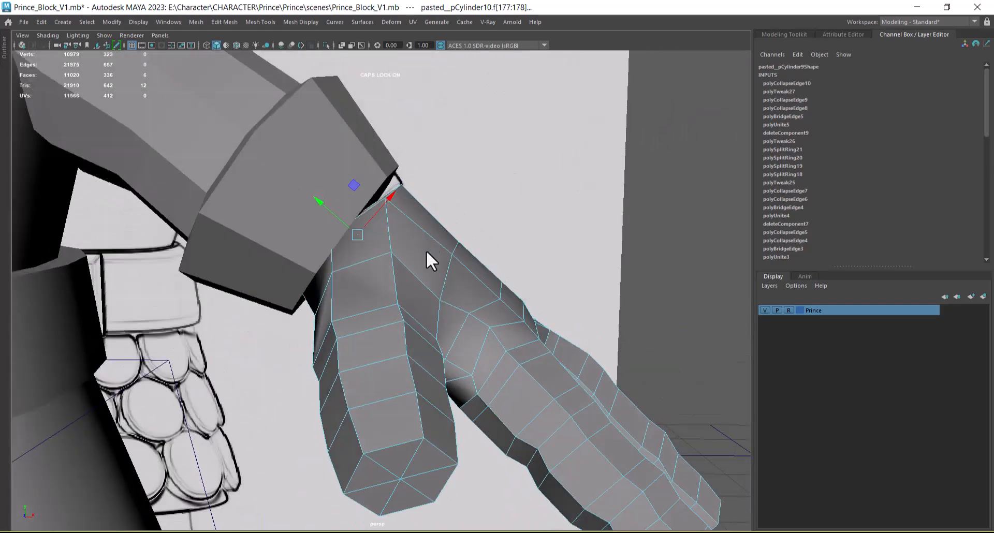
pyautogui.keyDown('alt'); pyautogui.moveTo(365, 259); pyautogui.dragTo(441, 323); pyautogui.keyUp('alt')
pyautogui.keyDown('alt'); pyautogui.moveTo(389, 249); pyautogui.dragTo(420, 326); pyautogui.keyUp('alt')
# Step: Return the hand to object mode, turn on its smooth preview and clear the selection
pyautogui.moveTo(389, 230); pyautogui.dragTo(389, 129, button='right')
pyautogui.click(403, 248)
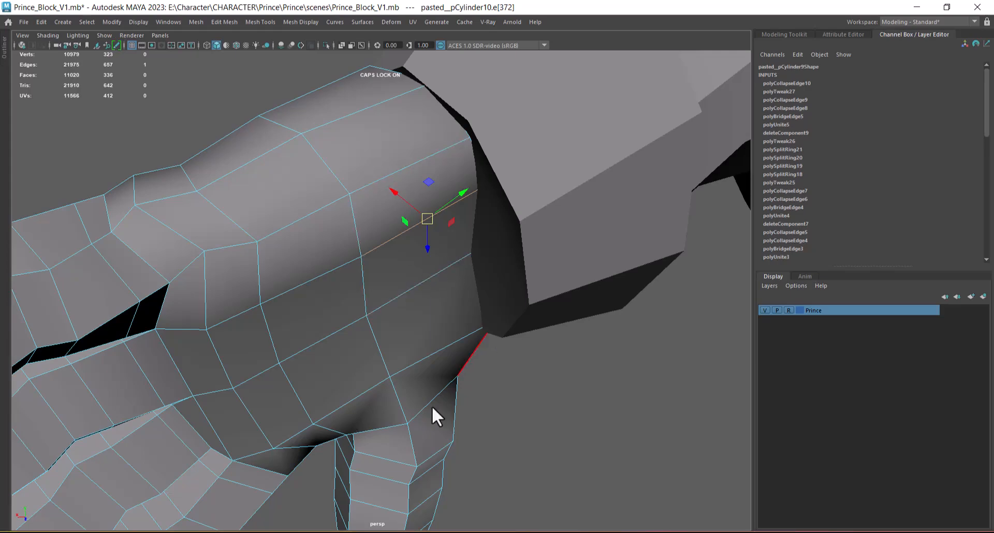
pyautogui.keyDown('alt'); pyautogui.moveTo(353, 287); pyautogui.dragTo(395, 370); pyautogui.keyUp('alt')
pyautogui.scroll(-5, 441, 372)
pyautogui.scroll(-3, 394, 370)
pyautogui.moveTo(388, 237); pyautogui.dragTo(559, 203, button='right')
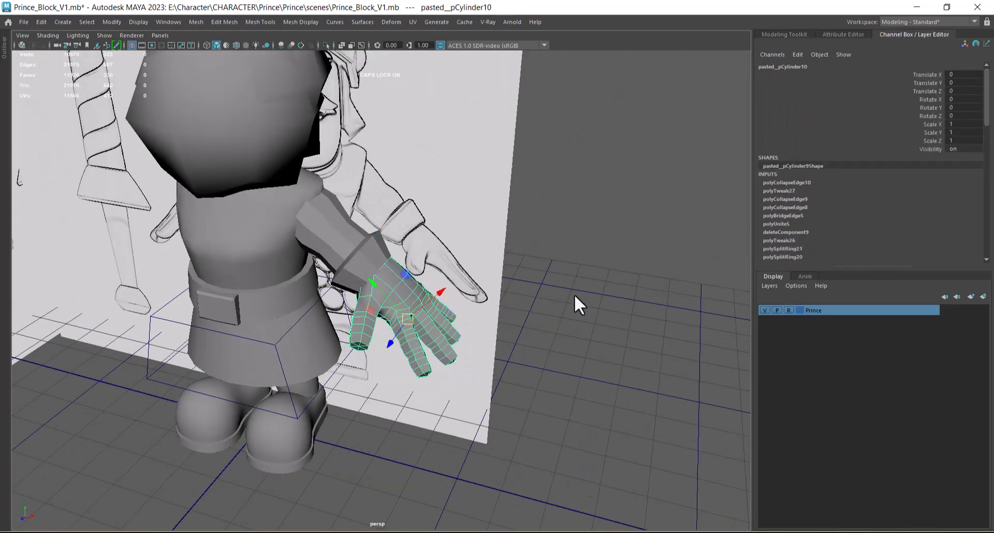
pyautogui.click(594, 335)
pyautogui.keyDown('alt'); pyautogui.moveTo(594, 335); pyautogui.dragTo(525, 344); pyautogui.keyUp('alt')
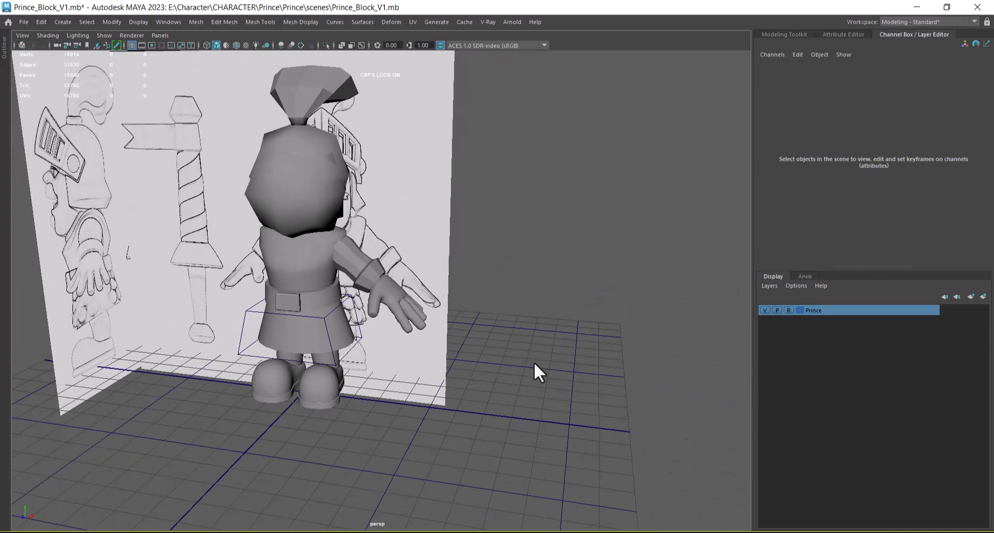
# Step: Select the arm pieces together with the gloved hand and group them
pyautogui.scroll(5, 376, 259)
pyautogui.click(372, 266)
pyautogui.click(402, 299)
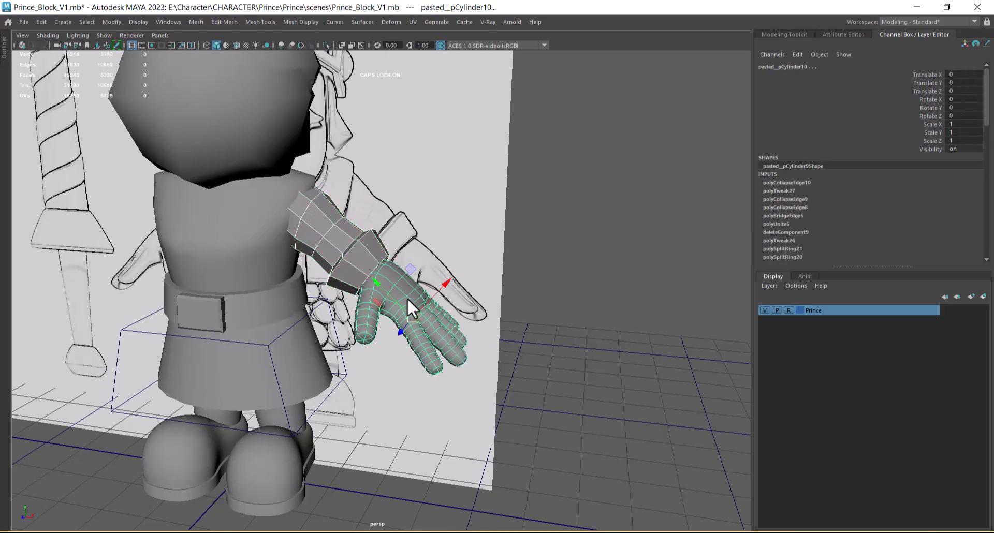
pyautogui.hotkey('ctrl', 'g')
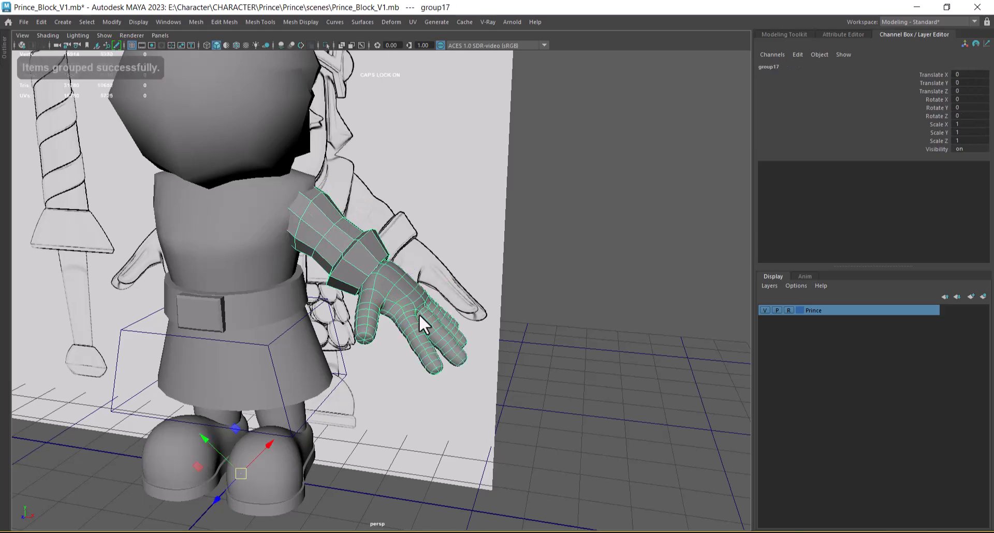
# Step: Mirror the arm-and-hand group to the character's other side with Duplicate Special at Scale X -1
pyautogui.click(40, 22)
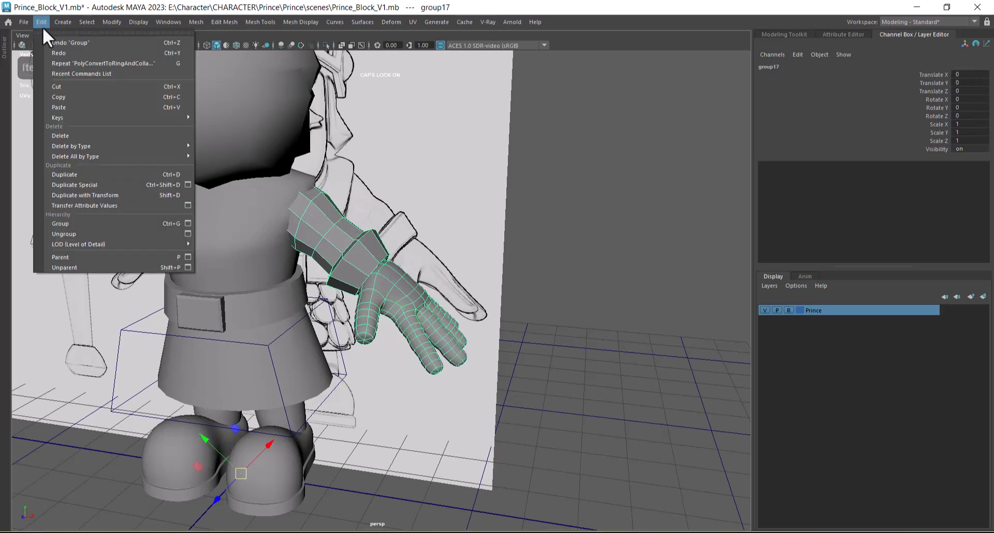
pyautogui.click(97, 187)
pyautogui.scroll(-3, 363, 307)
pyautogui.keyDown('alt'); pyautogui.moveTo(362, 305); pyautogui.dragTo(347, 293); pyautogui.keyUp('alt')
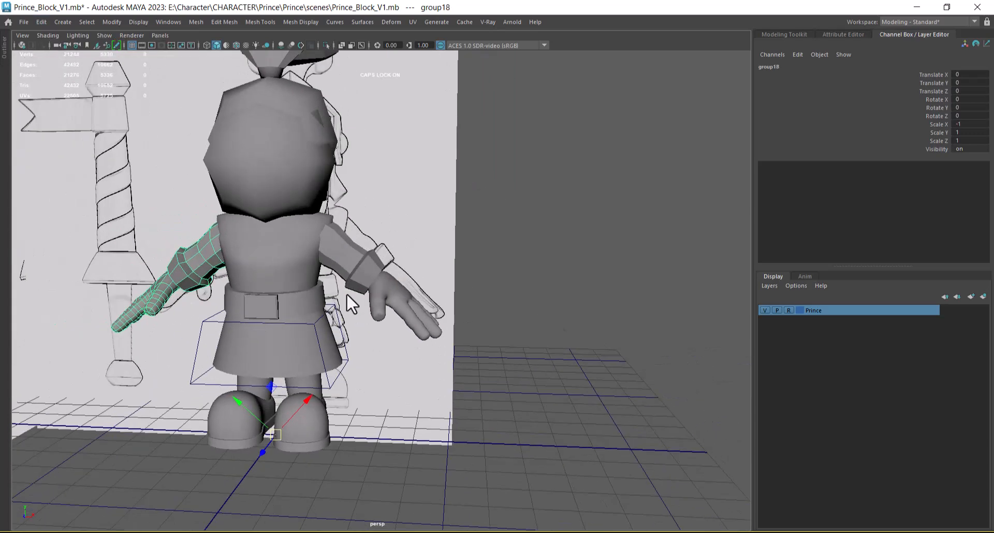